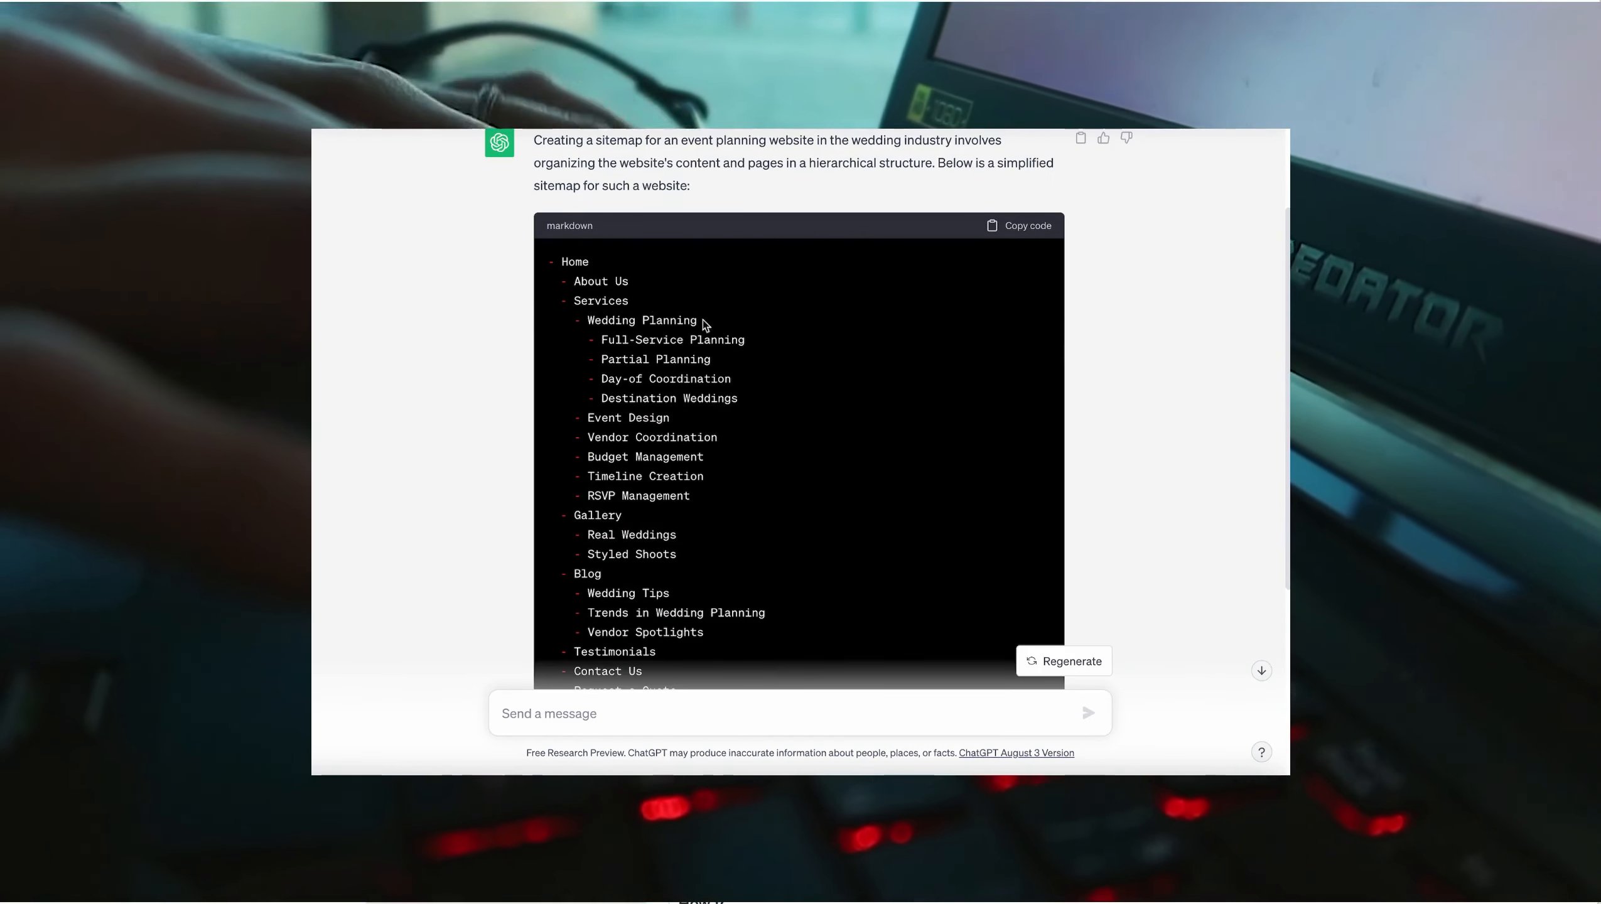
scroll(608, 349, "down", 3)
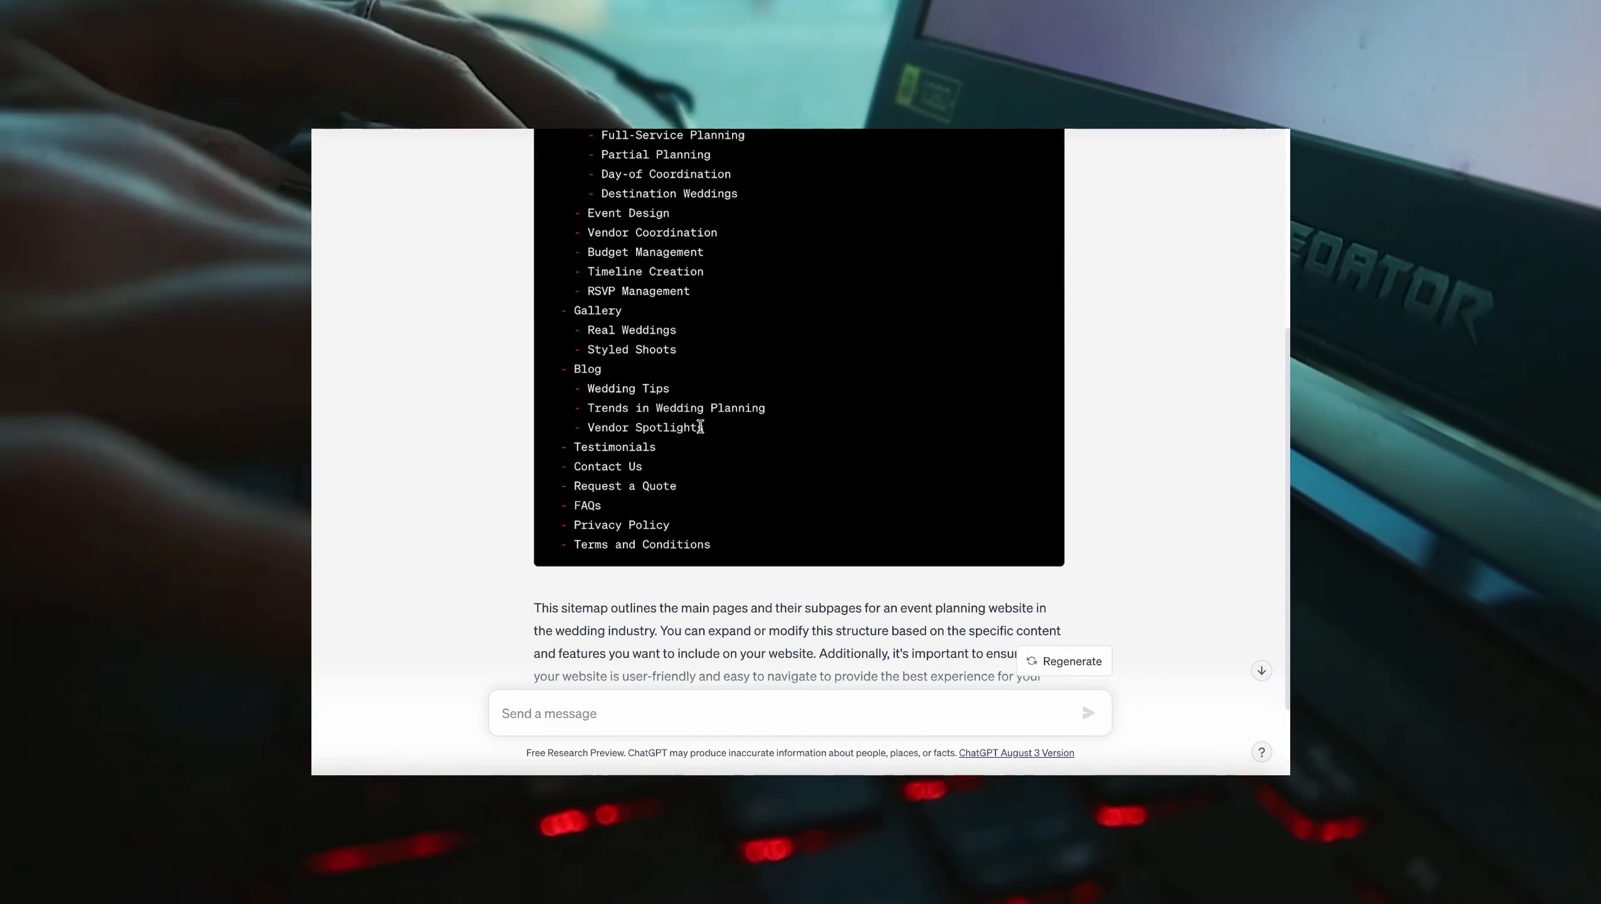
scroll(553, 454, "down", 1)
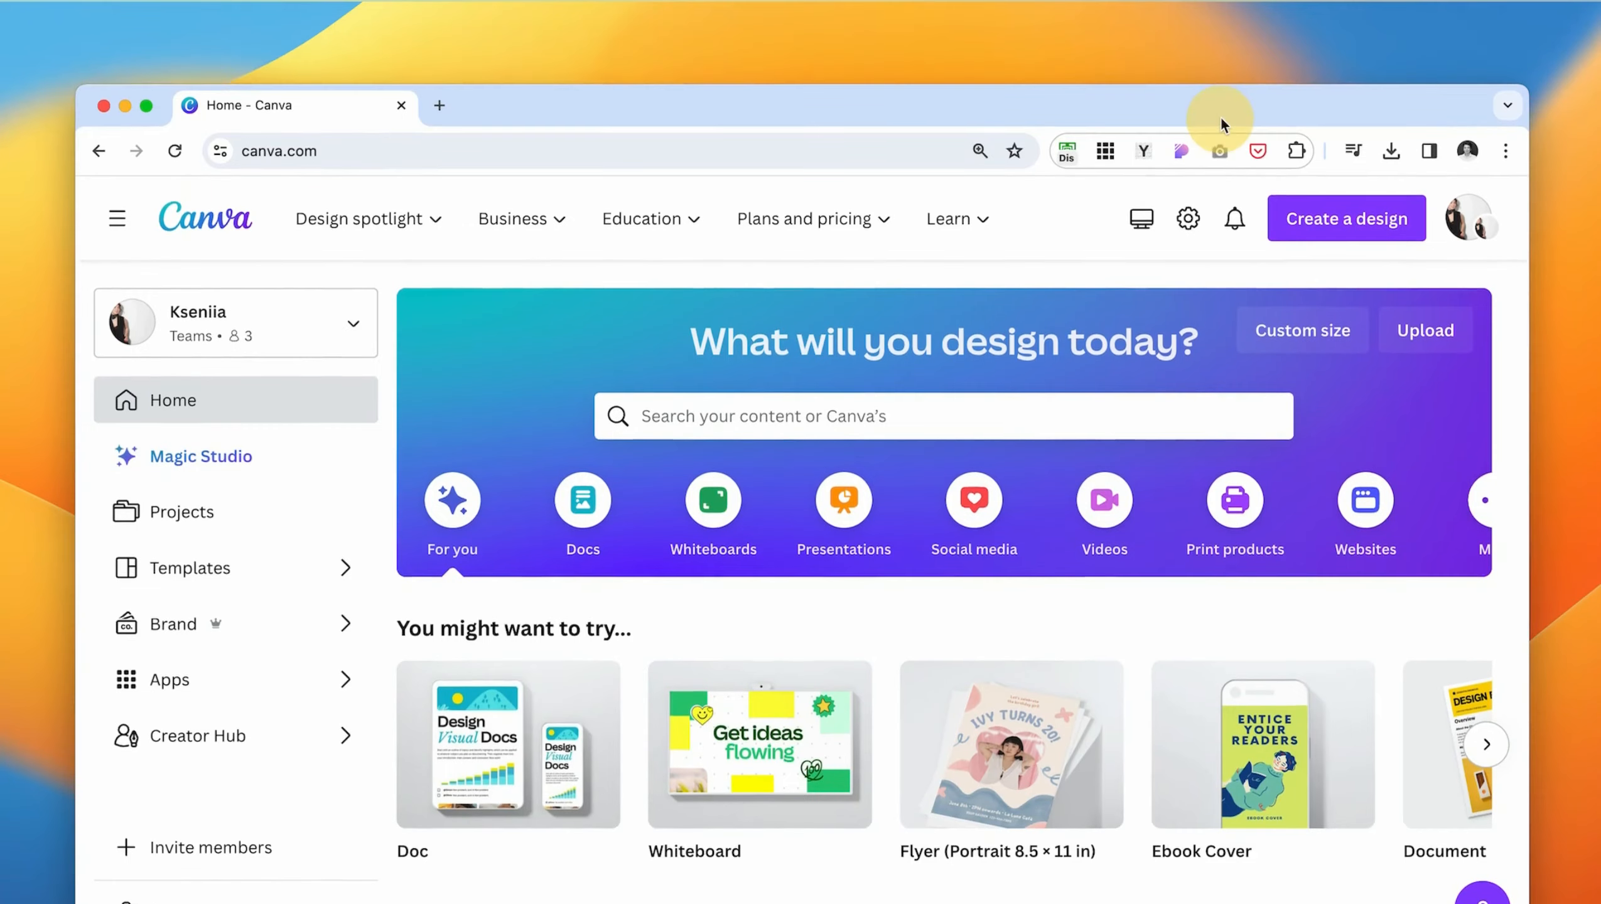
left_click_drag(1221, 120, 1222, 95)
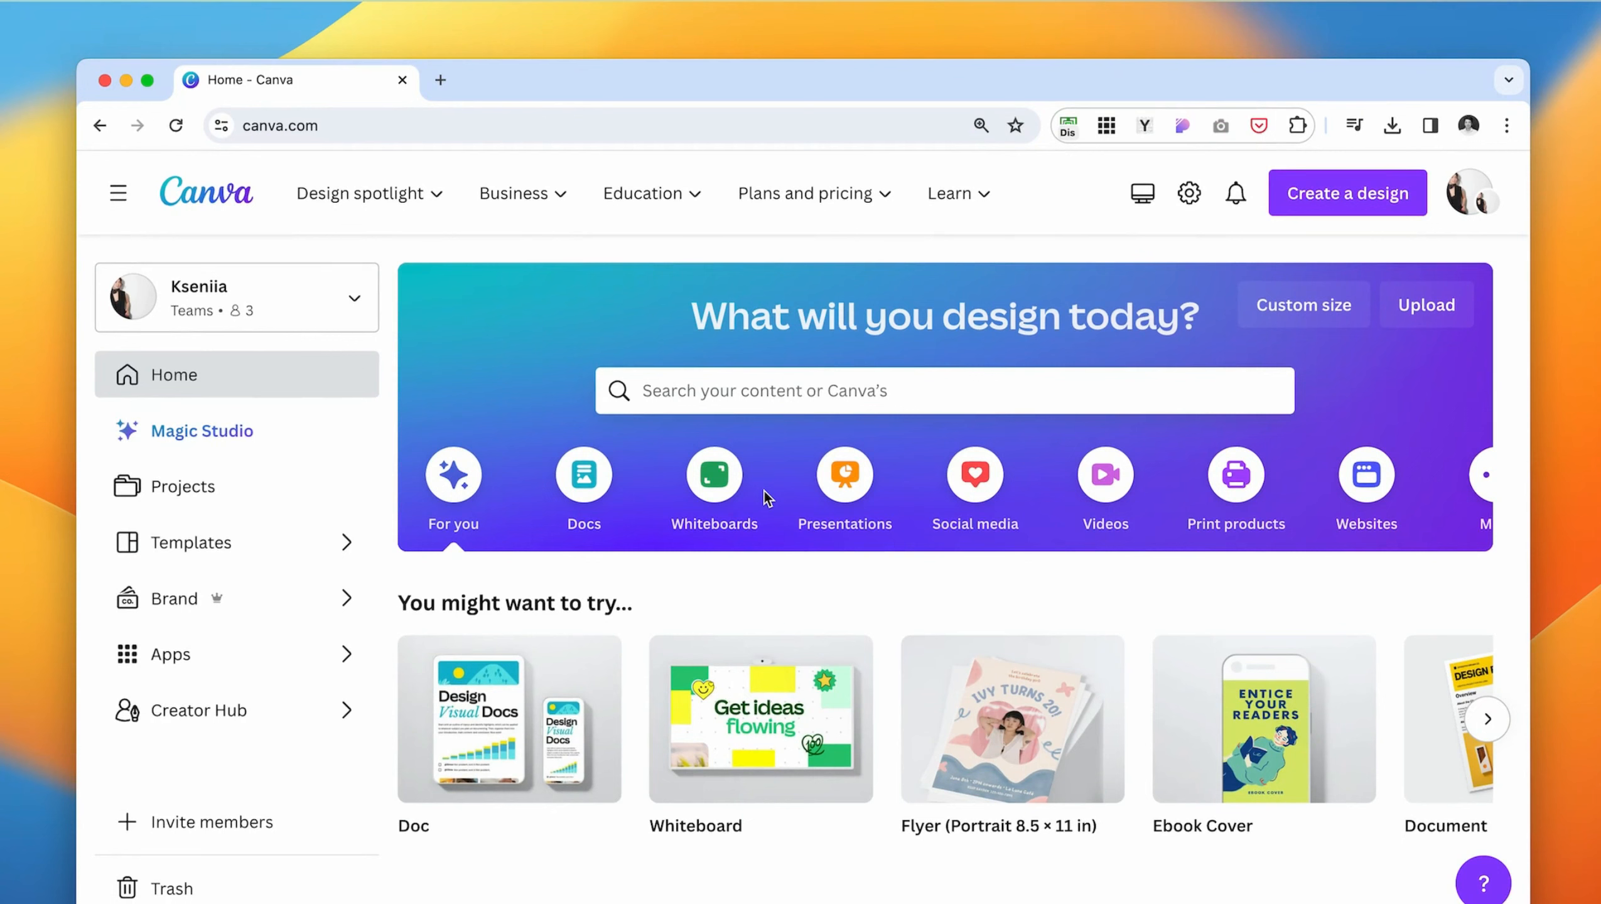
- Search the Canva templates for "ebook" and browse the results
left_click(708, 397)
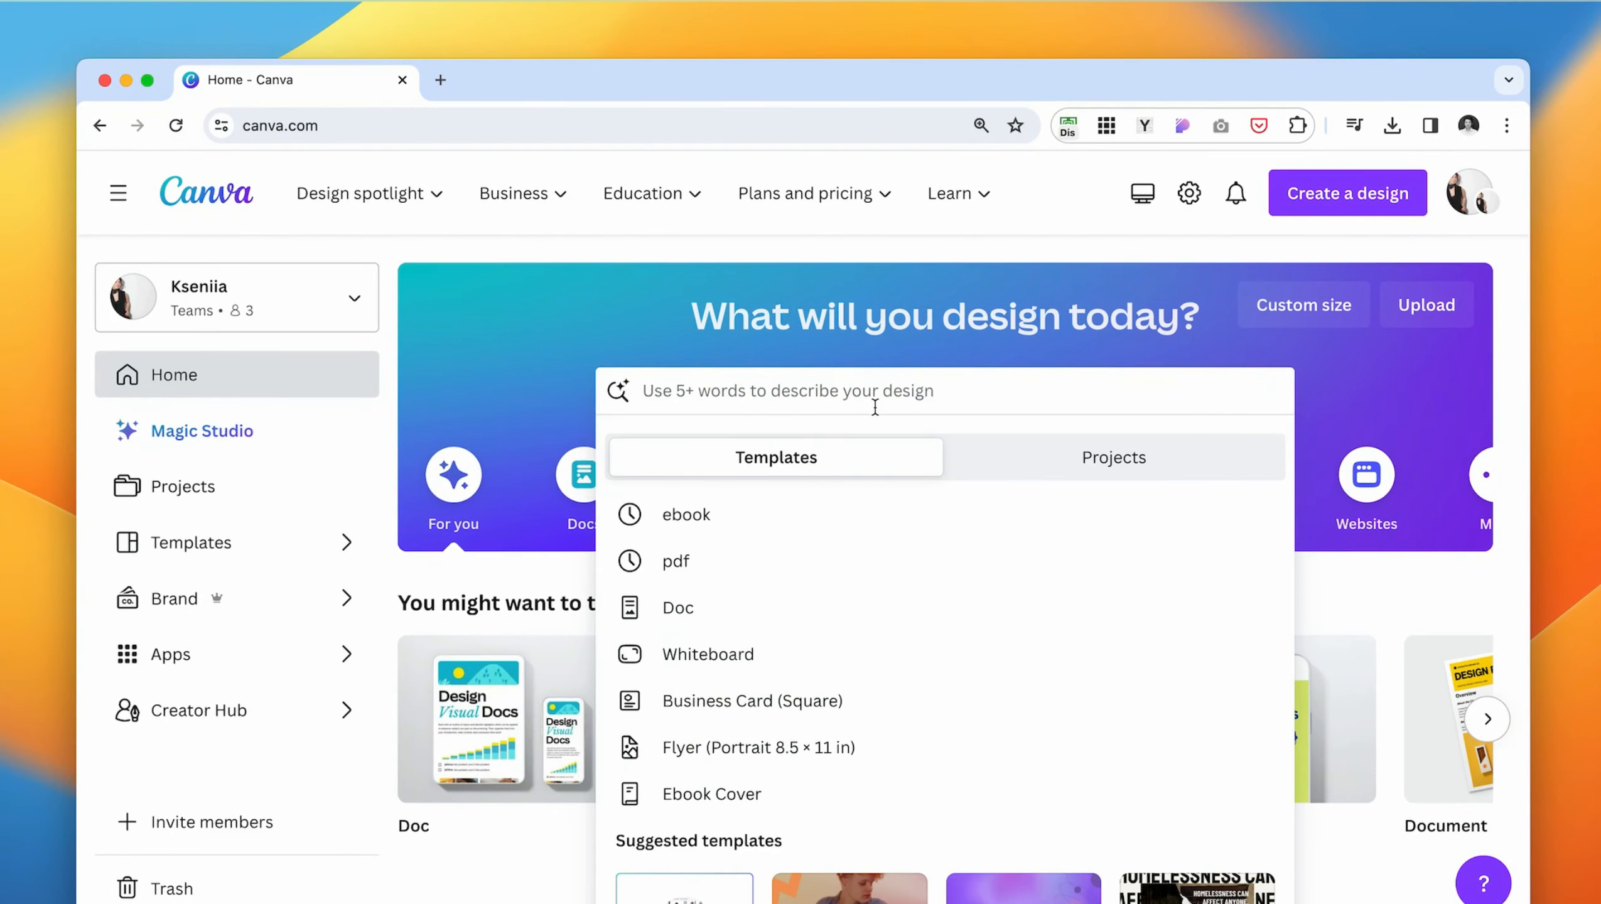
type("ebook")
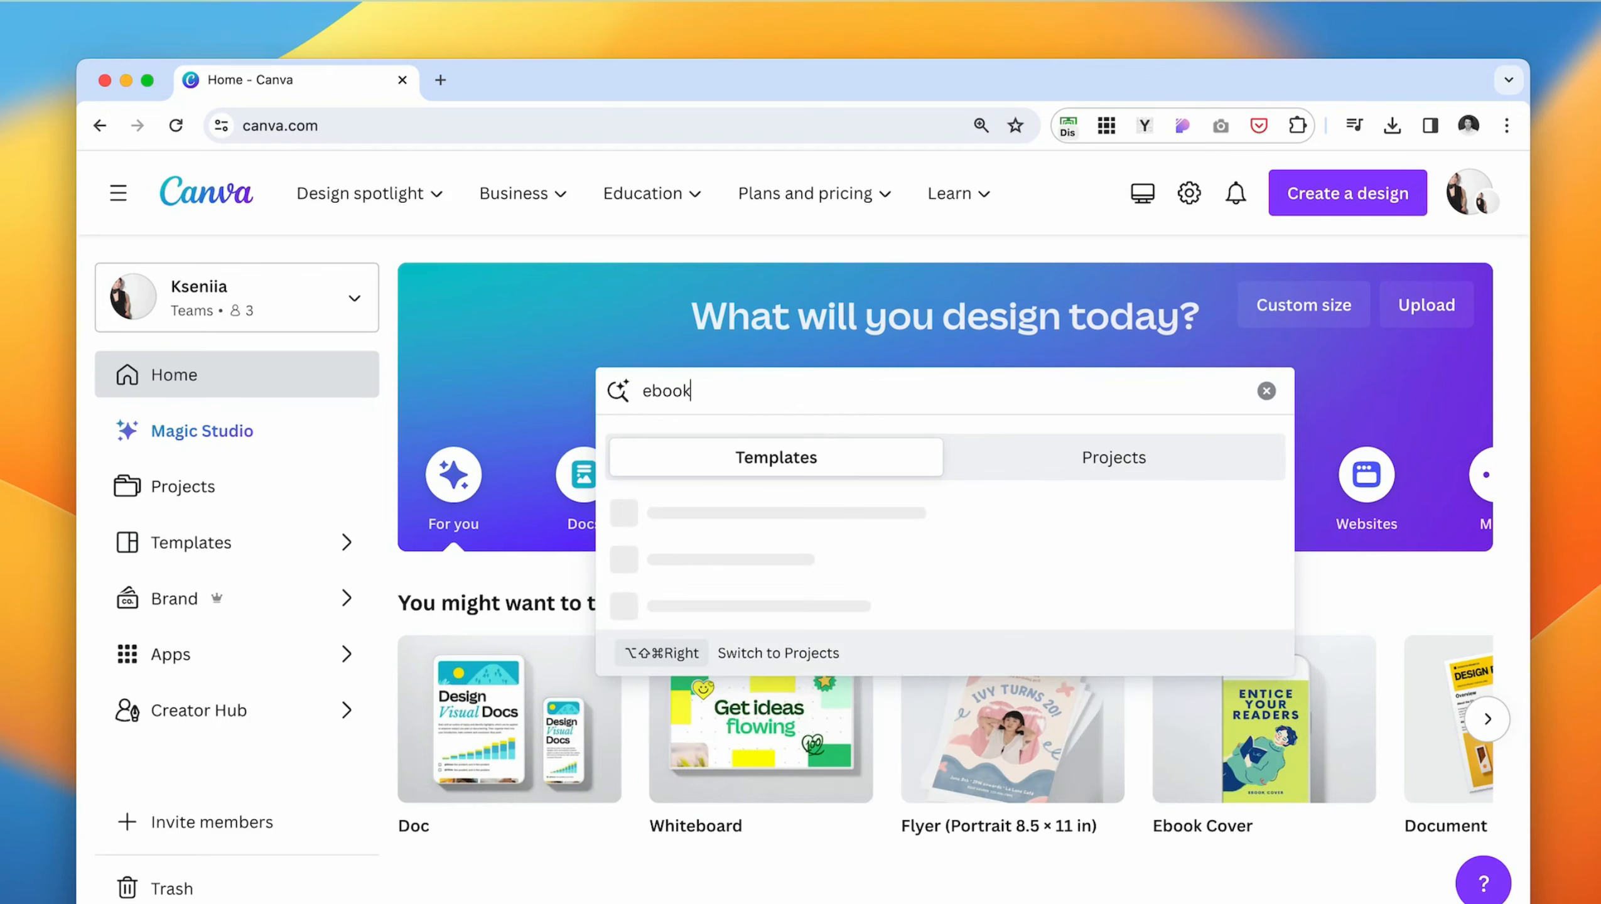
key("Return")
scroll(989, 422, "down", 7)
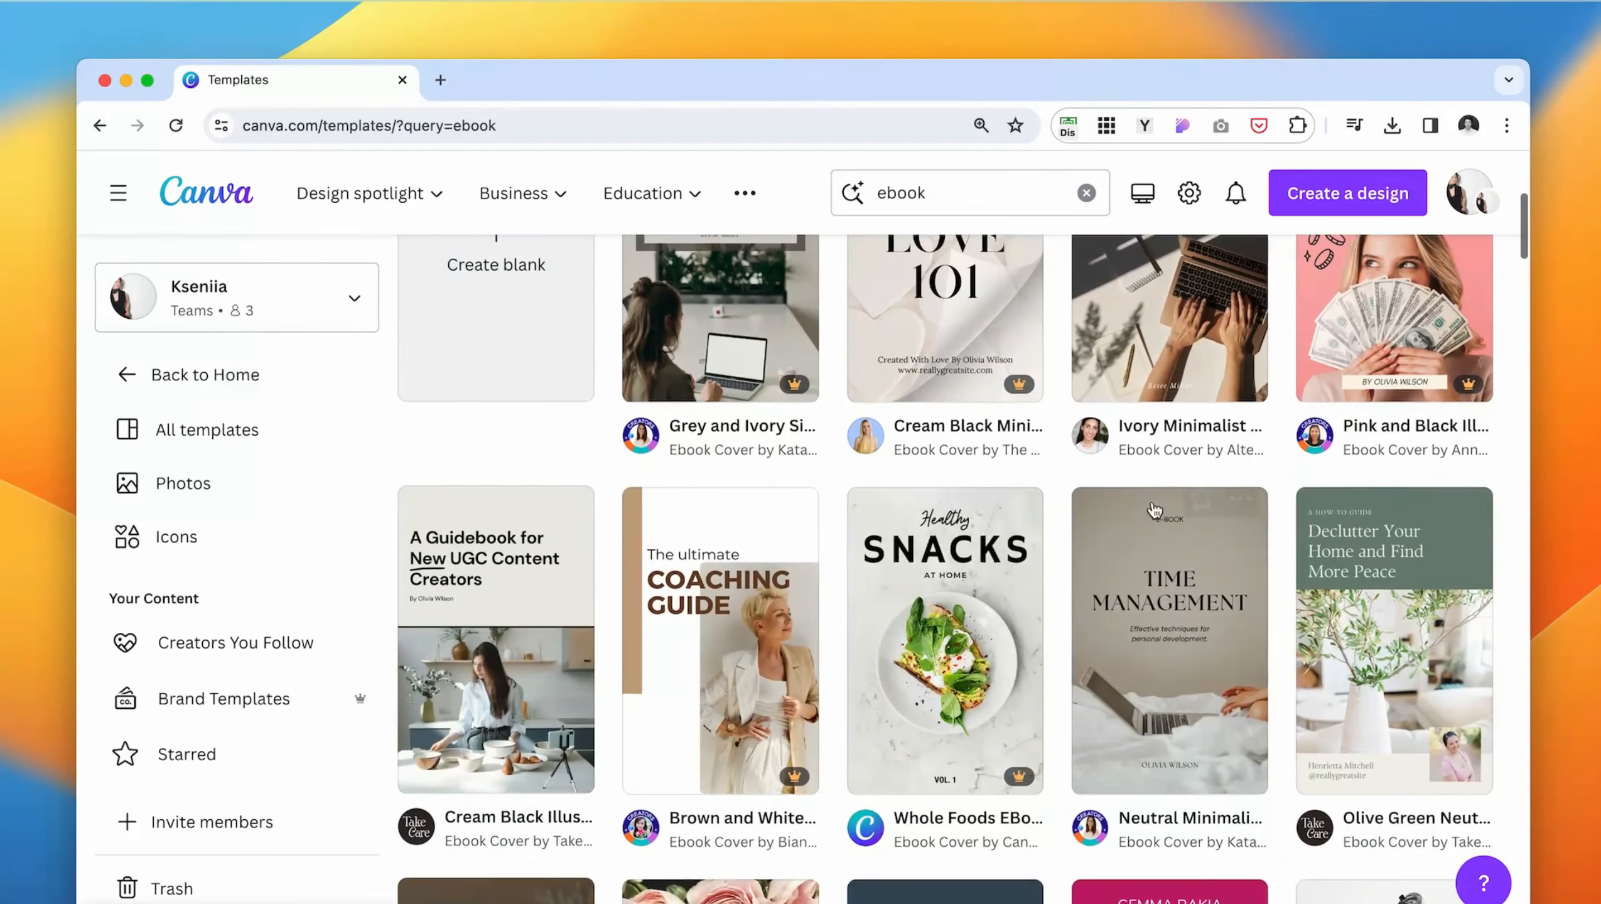
scroll(1153, 510, "up", 5)
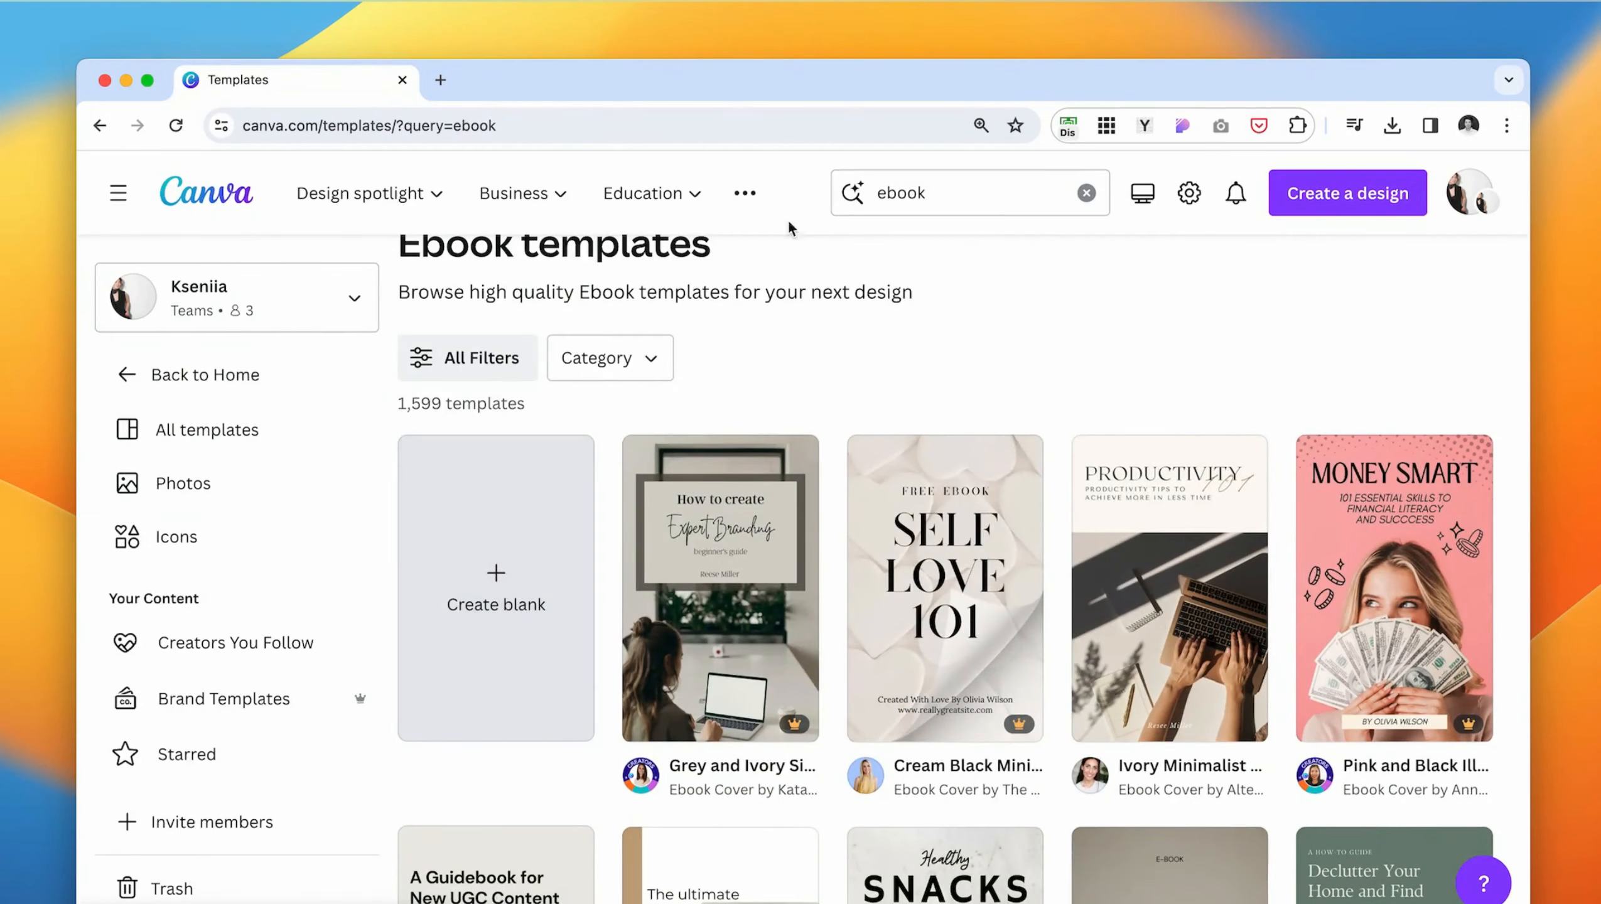
scroll(1058, 740, "down", 5)
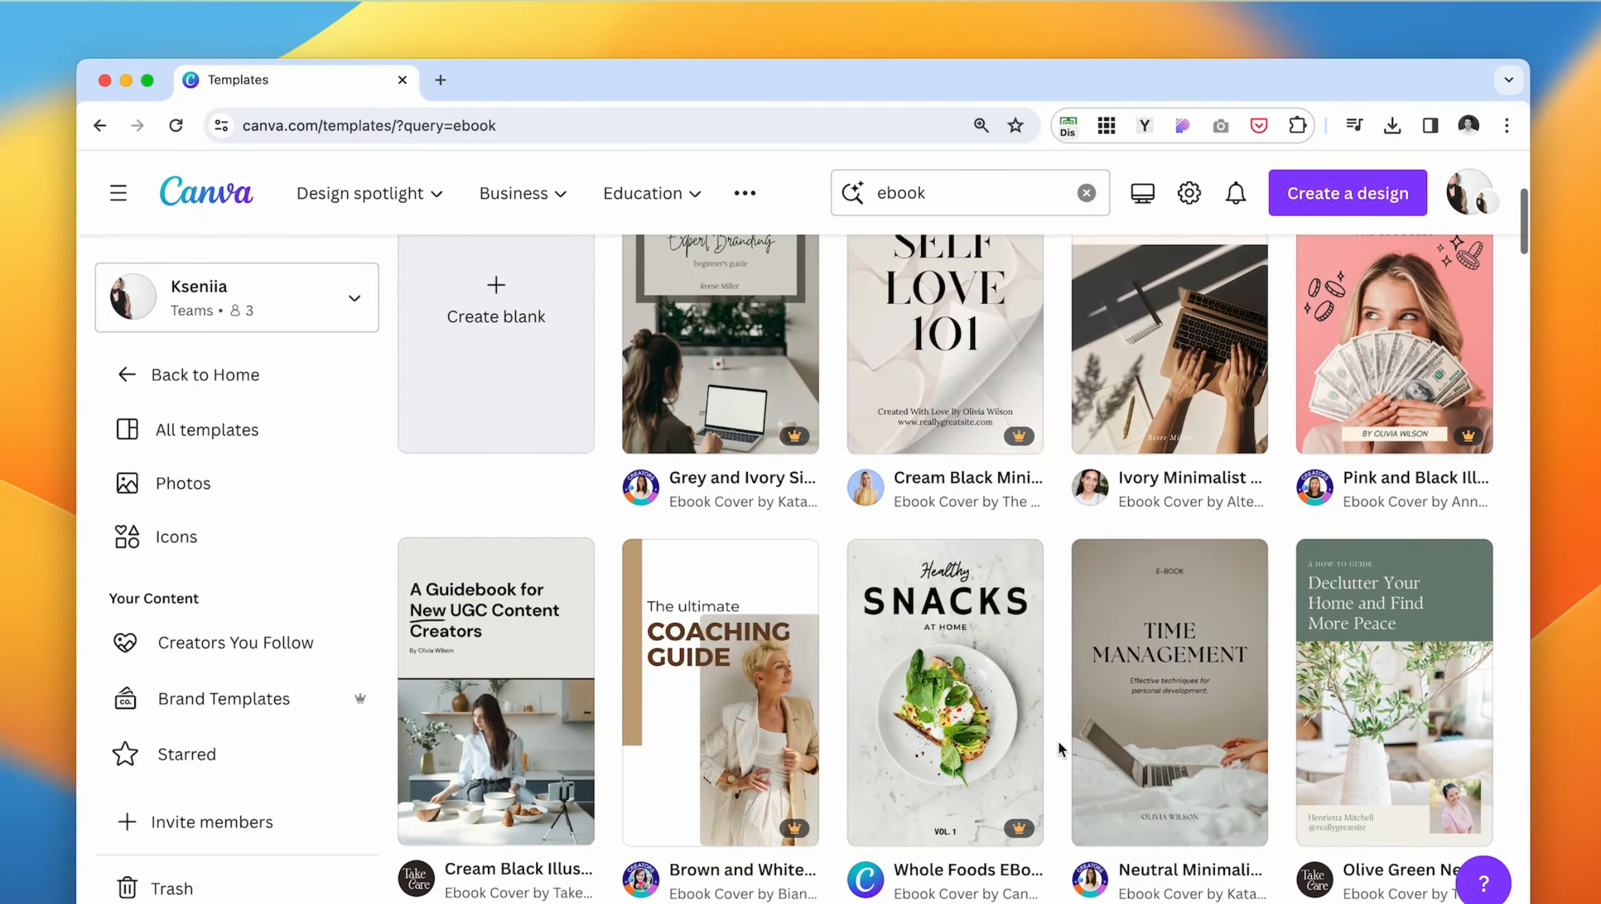
scroll(1057, 740, "down", 8)
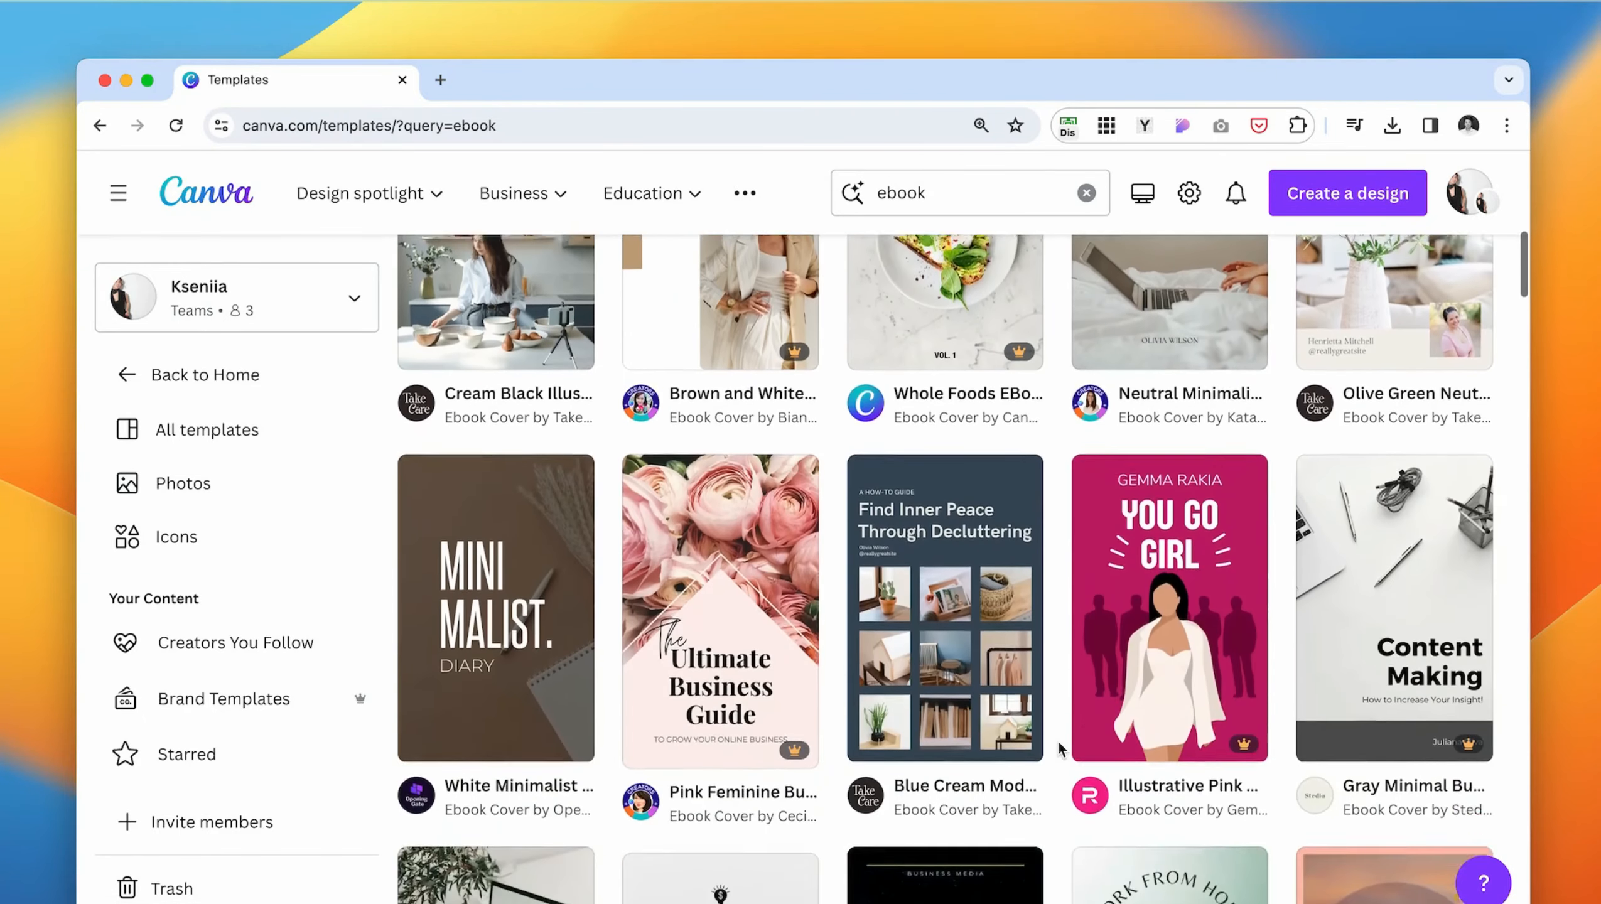
scroll(1057, 739, "down", 4)
scroll(456, 415, "down", 5)
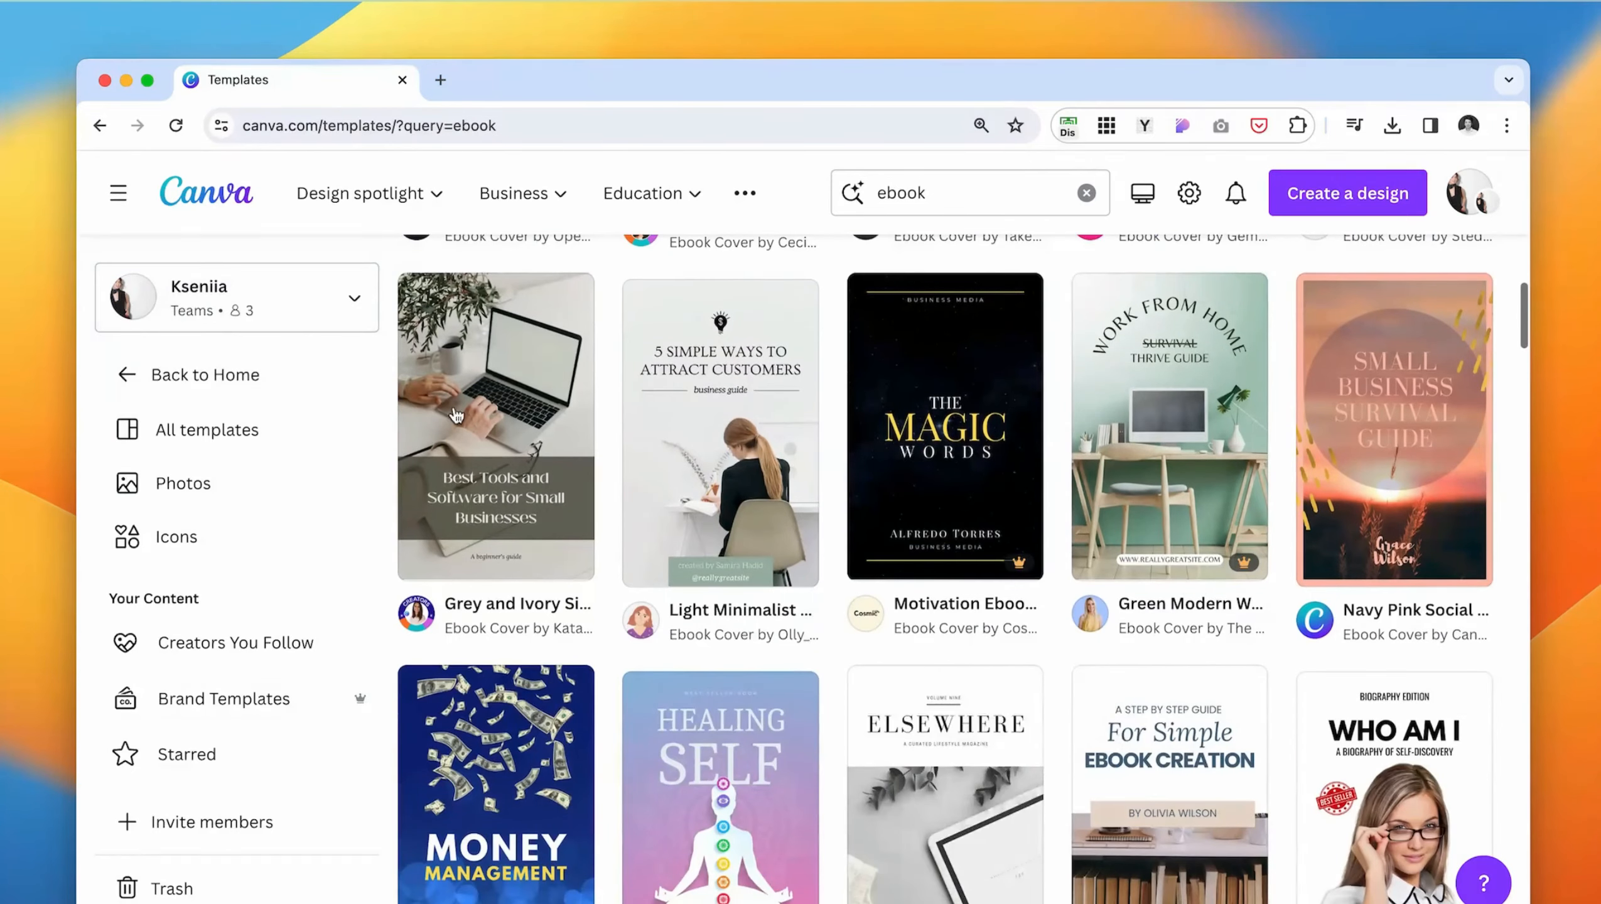
- Preview the Grey and Ivory Simply Working from Home cover and the pages of the Finance Basics For Women guide template
left_click(445, 470)
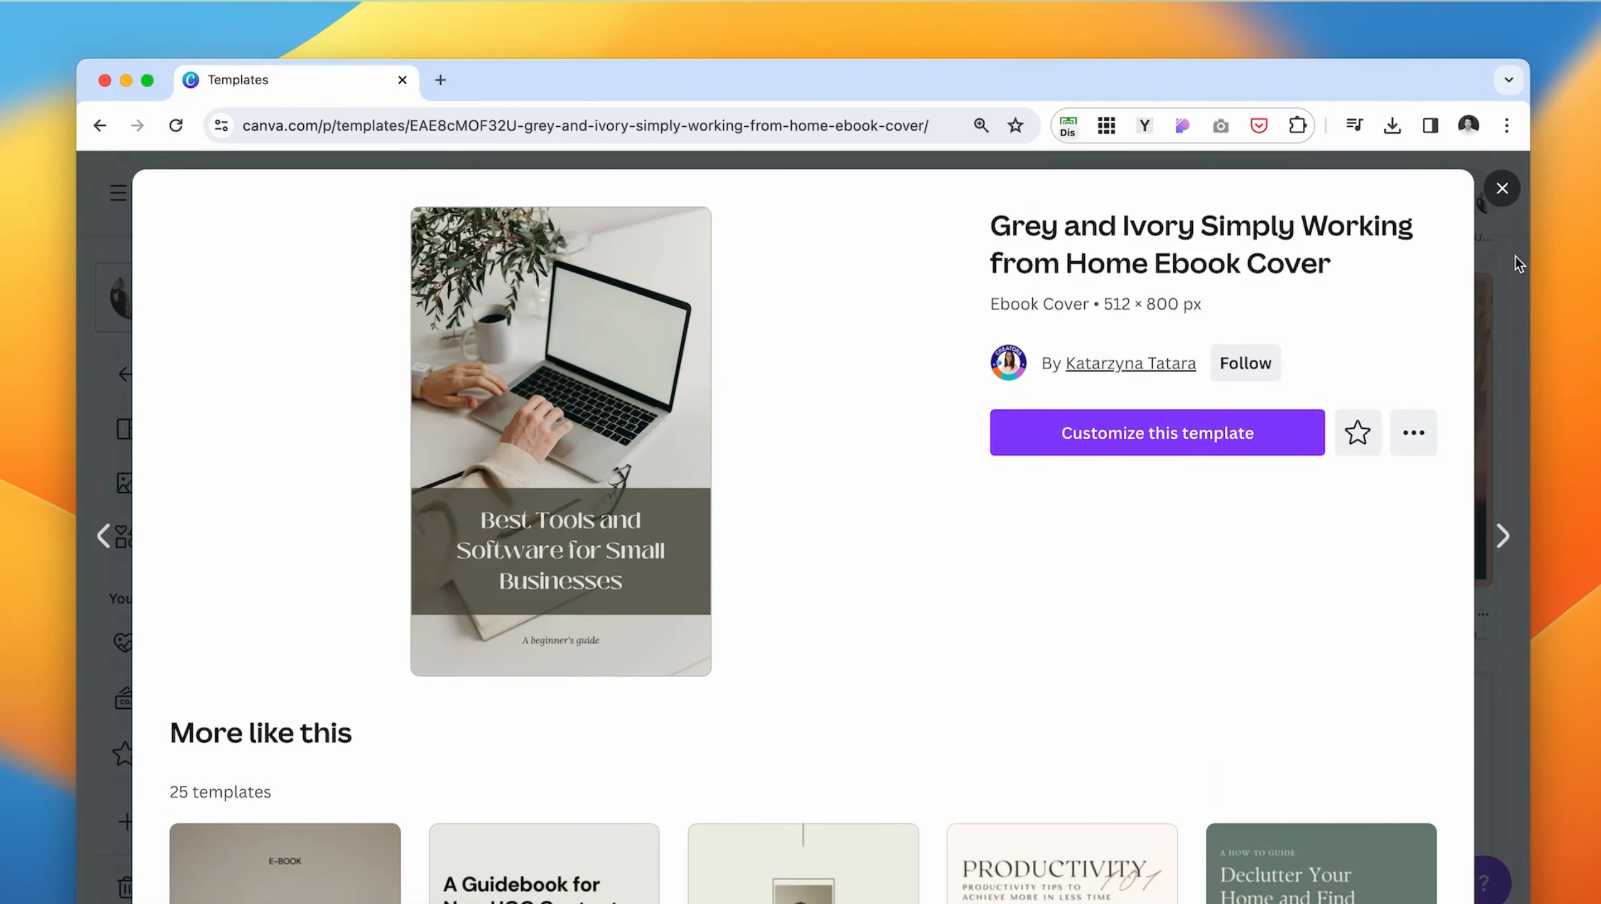
left_click(1501, 189)
scroll(1064, 534, "down", 3)
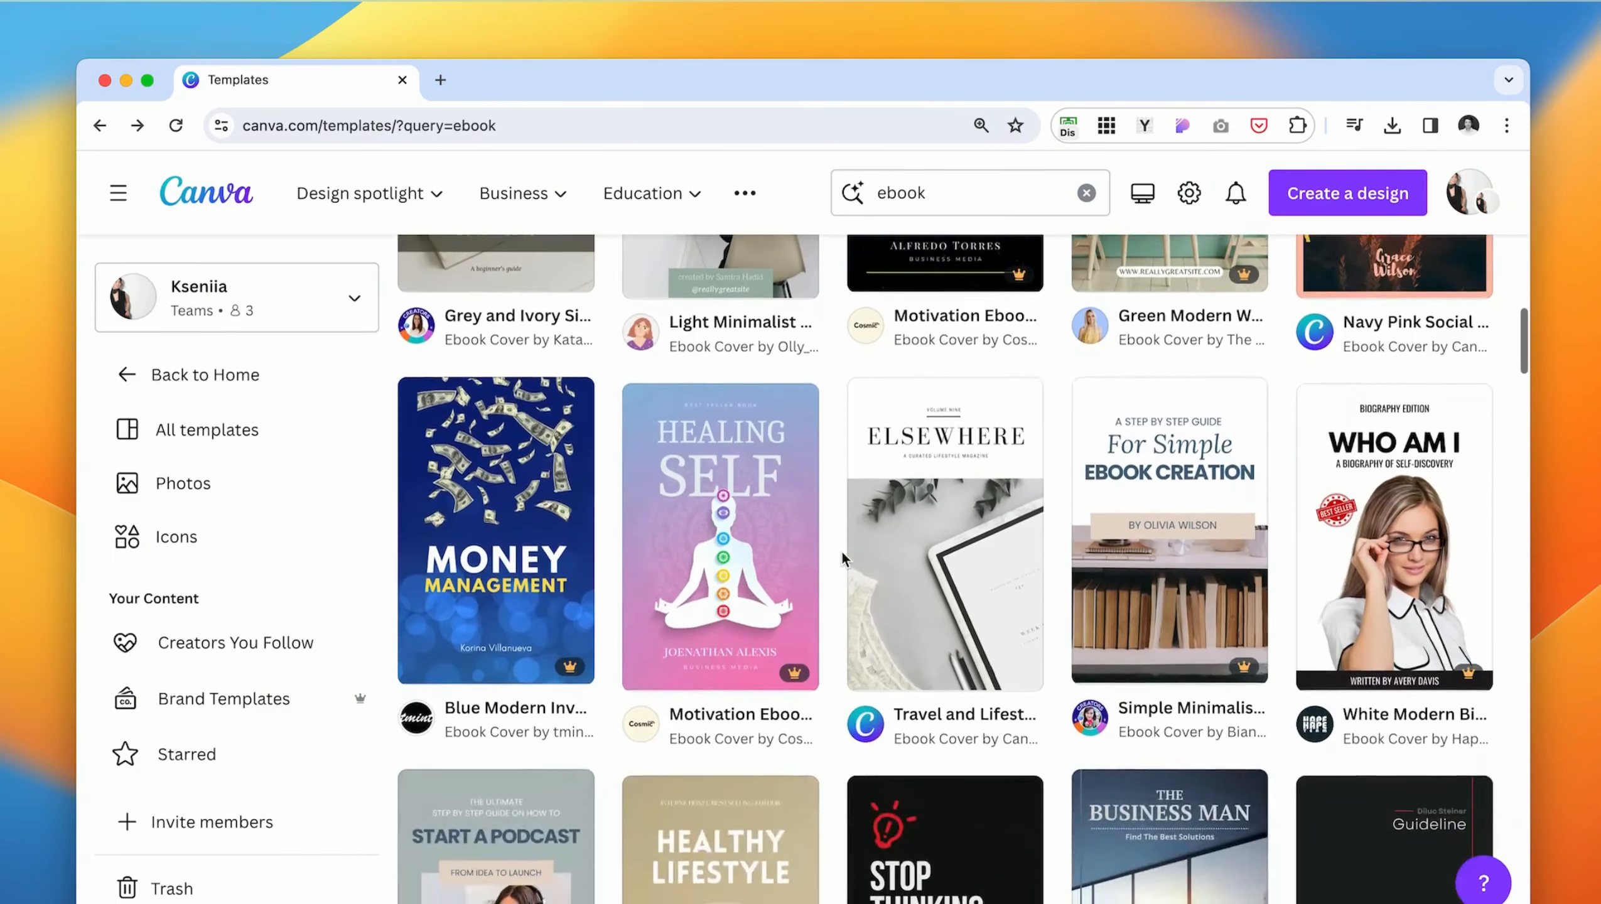
left_click(1064, 533)
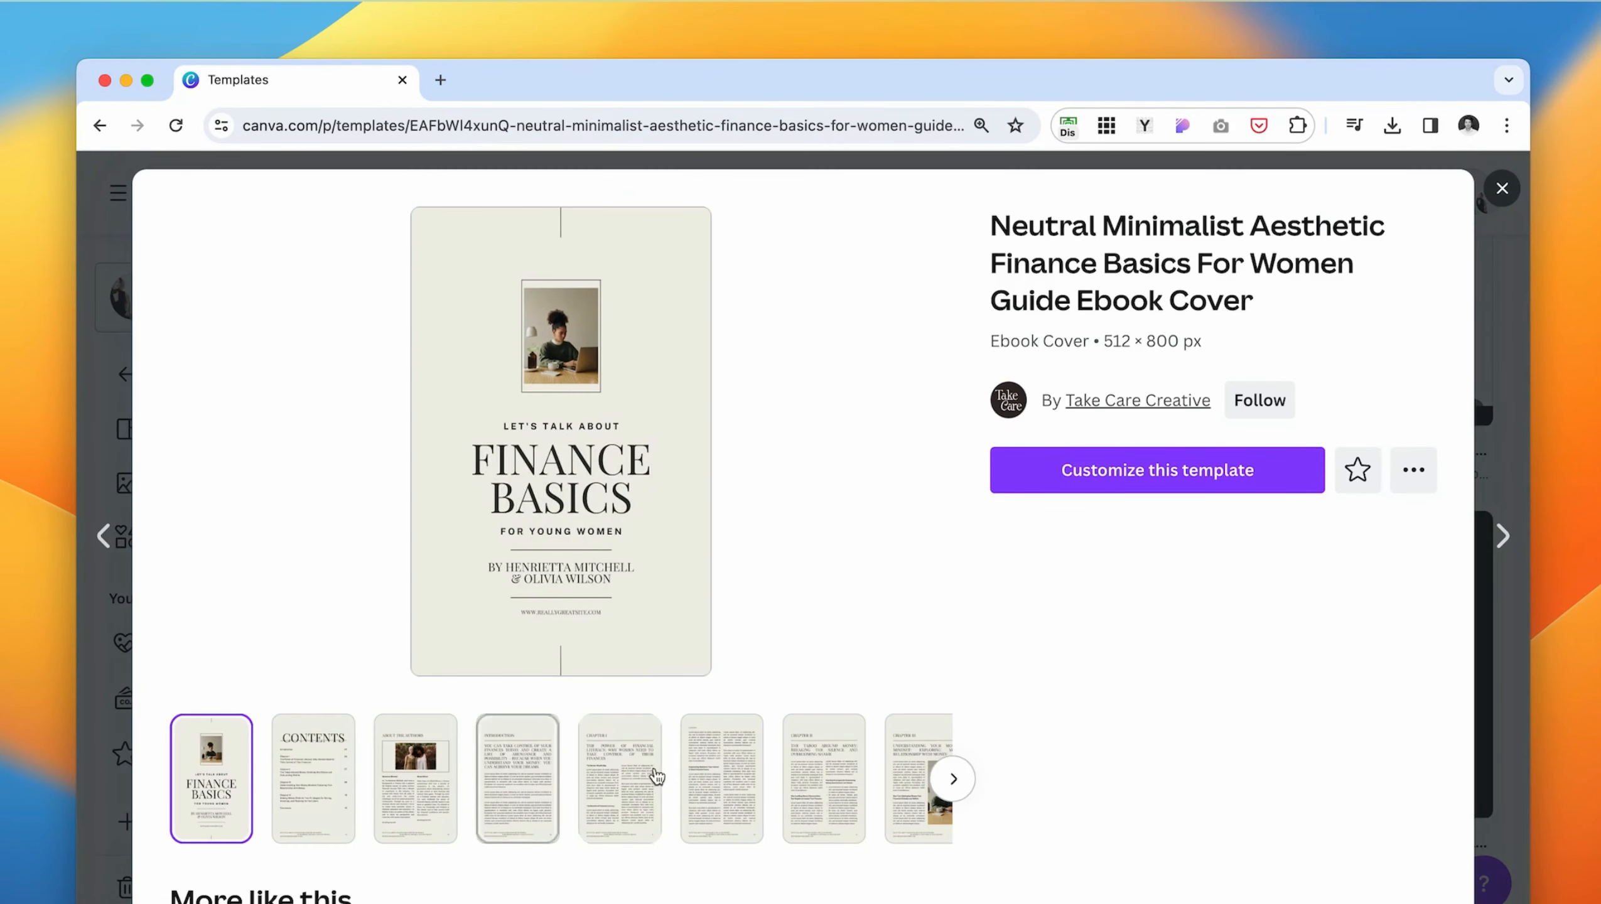
scroll(657, 775, "right", 5)
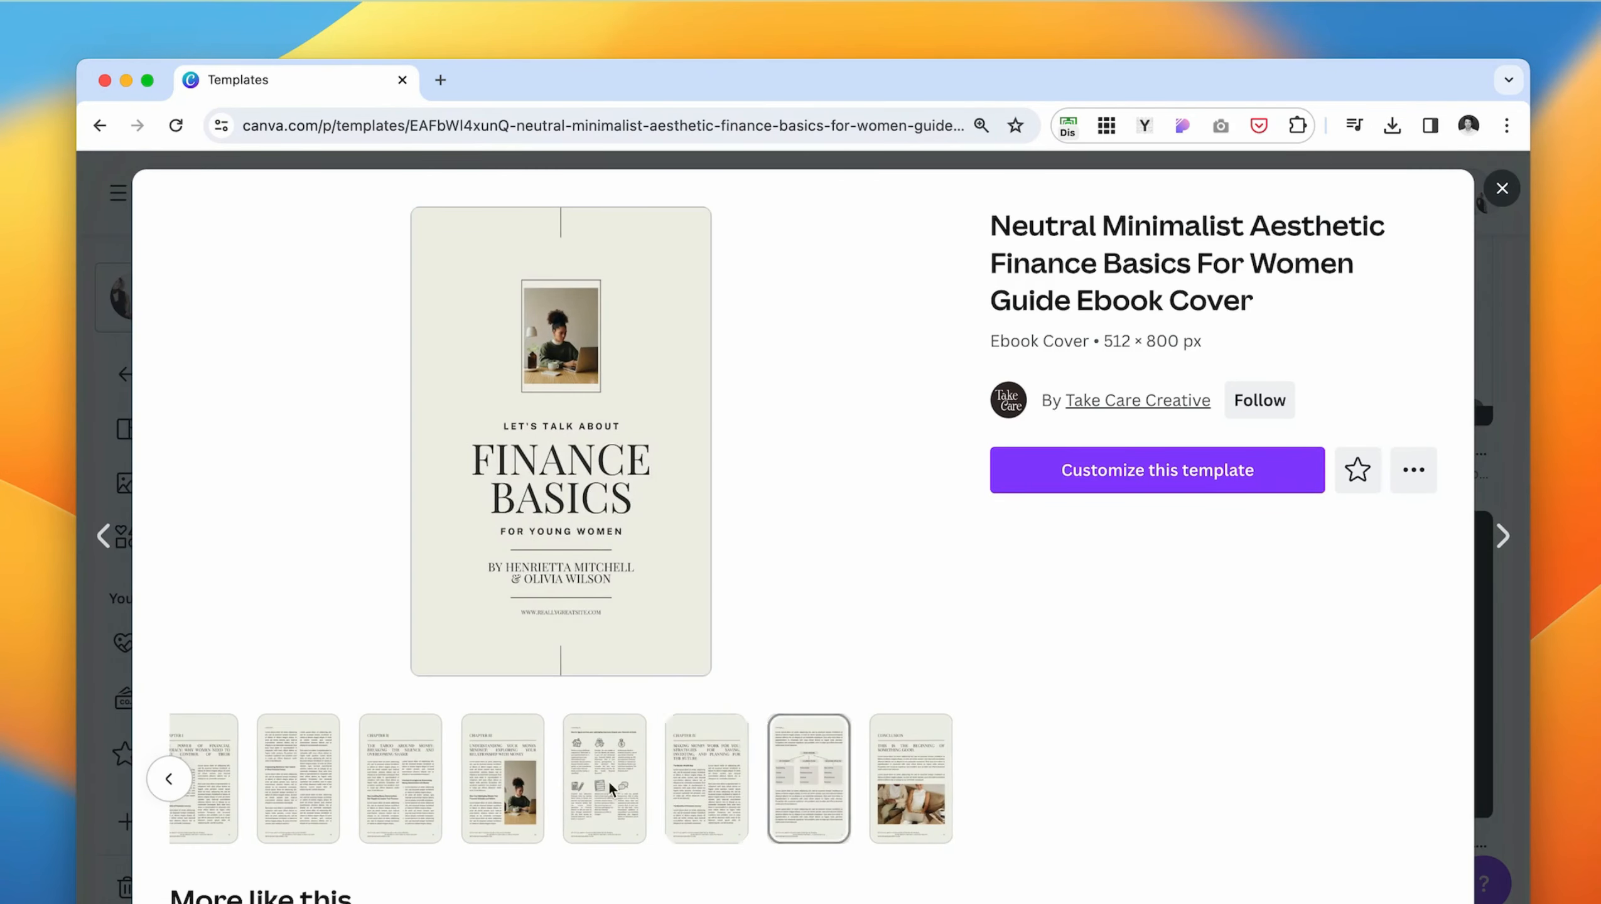
scroll(552, 790, "left", 5)
- Preview the pages of the White Cream Clean Simple Minimal Modern Ebook A4 Document template and start customizing it
scroll(1015, 762, "down", 5)
left_click(1321, 760)
scroll(828, 821, "right", 8)
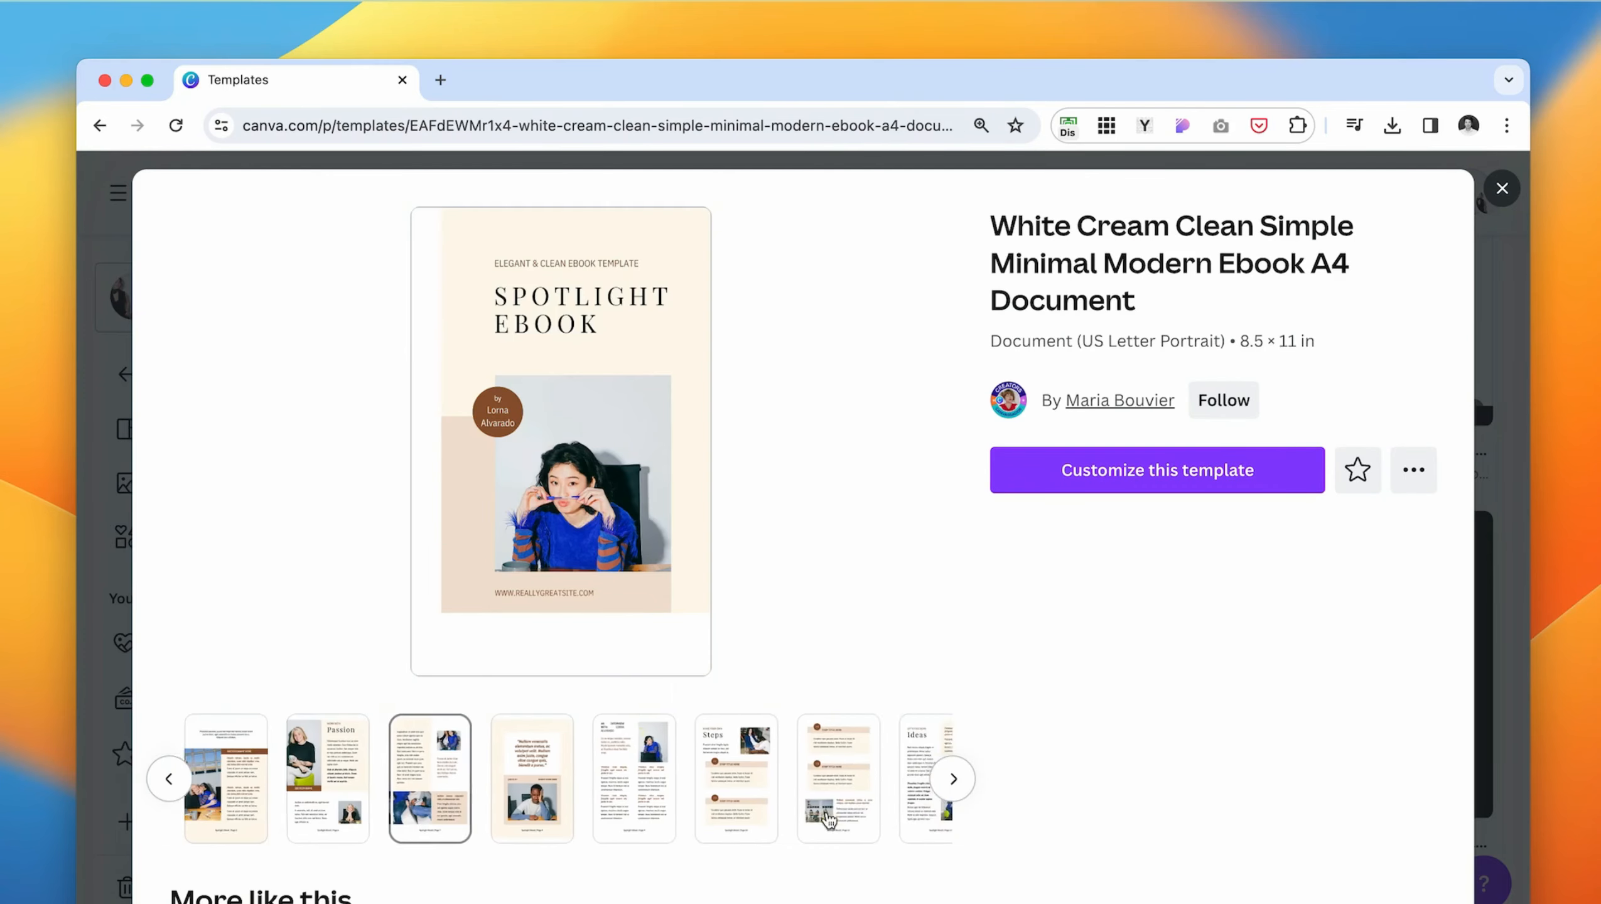
scroll(610, 806, "left", 8)
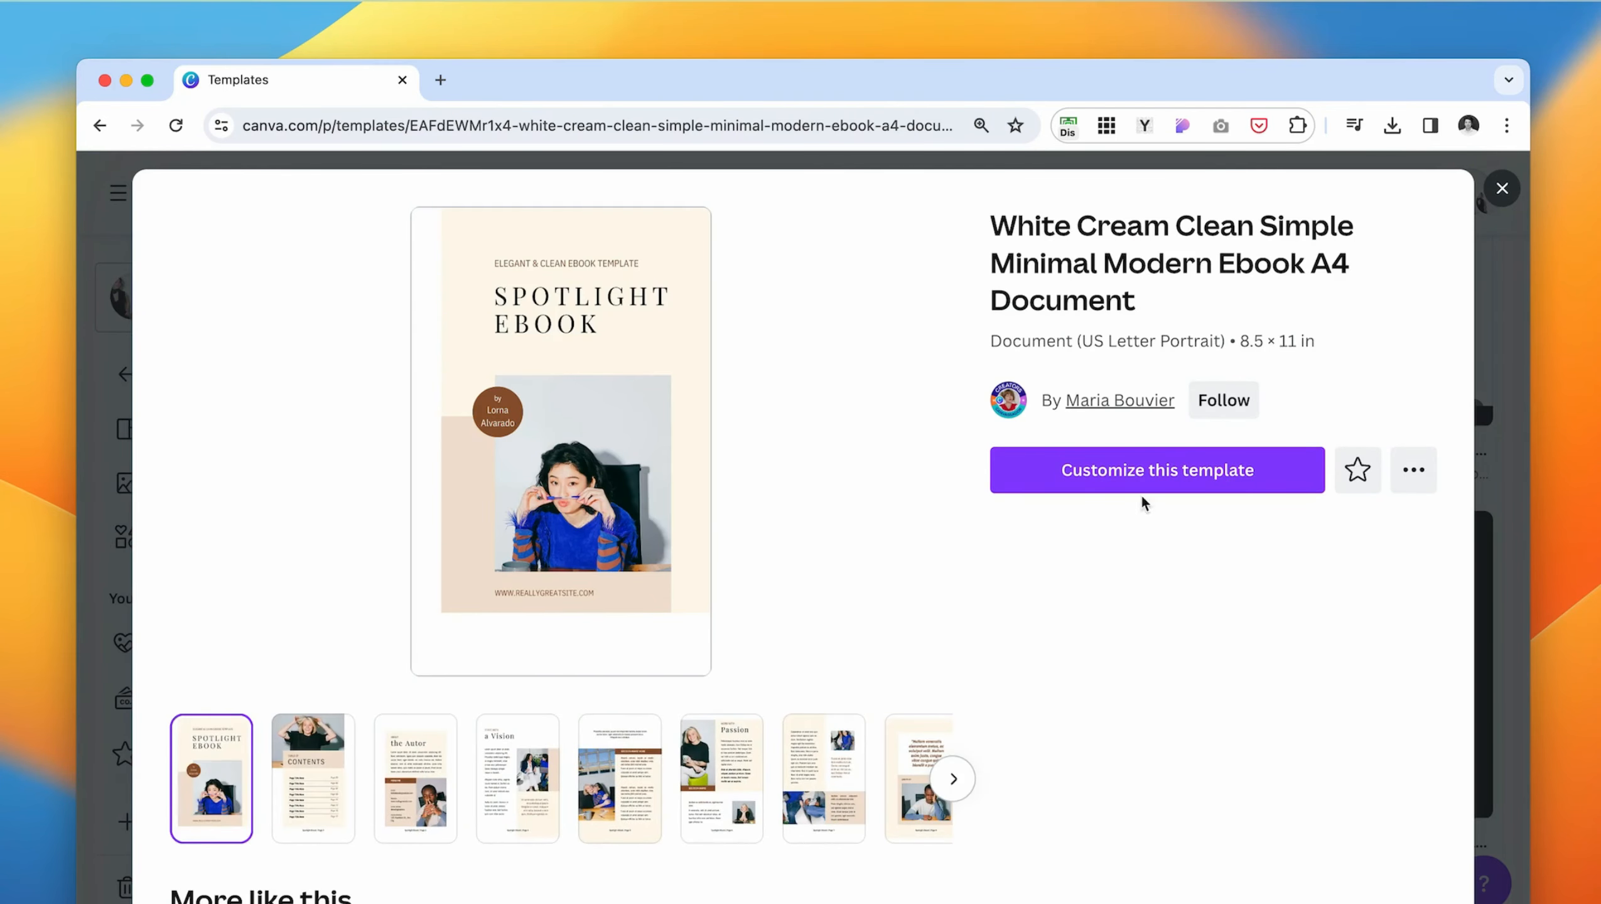
left_click(1164, 487)
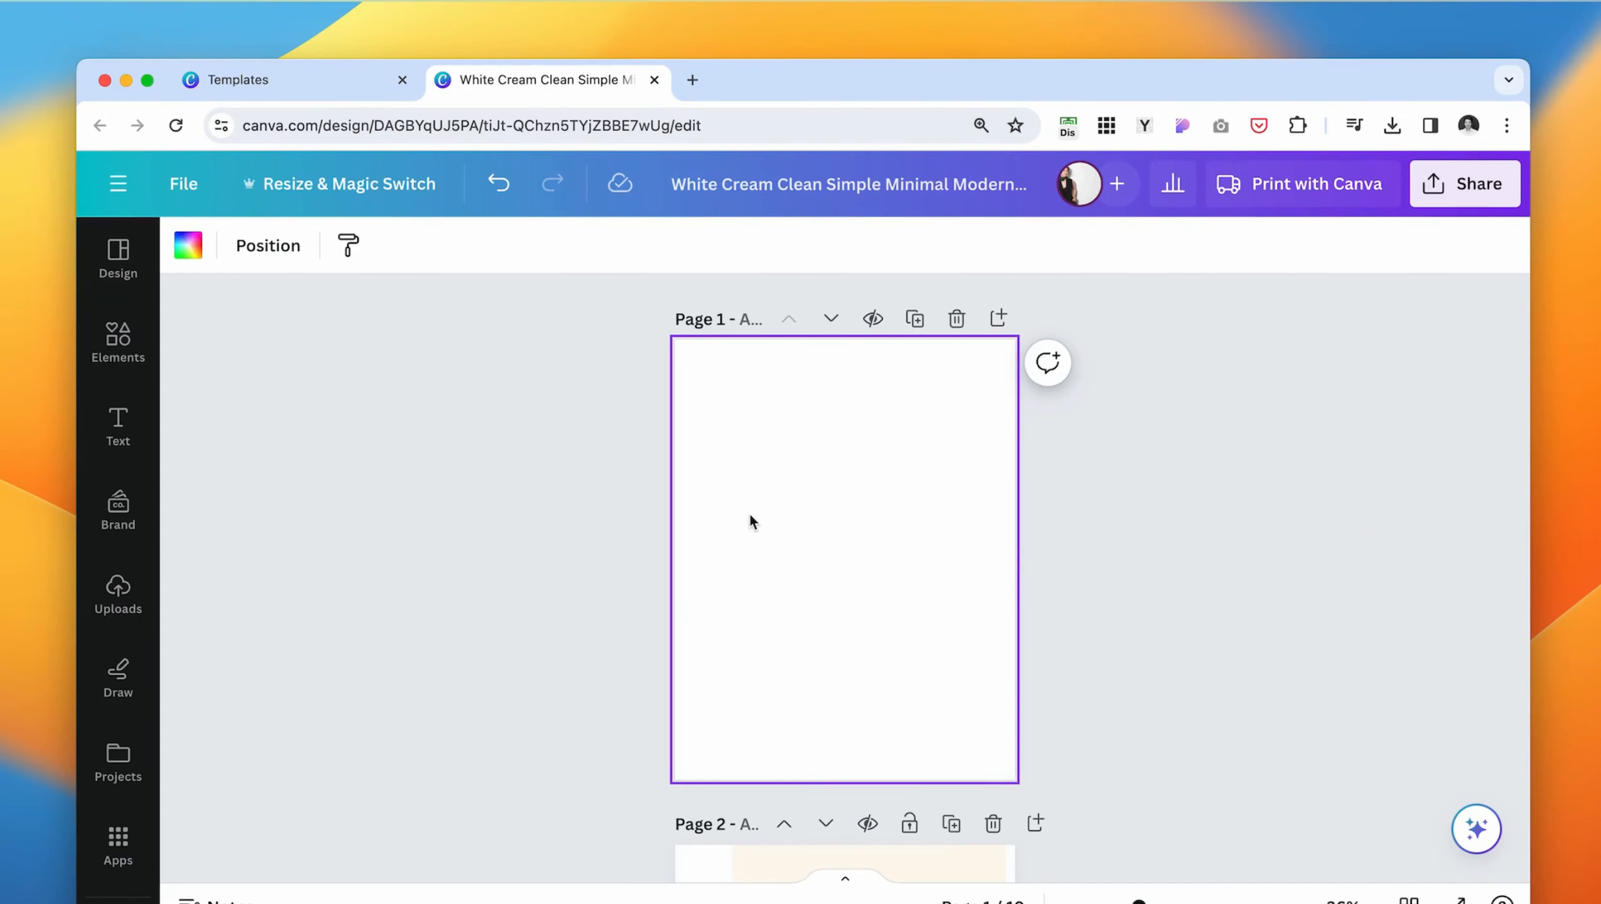
- Search the editor's design templates for "ebook" and browse the multi-page results
left_click(121, 259)
left_click(278, 258)
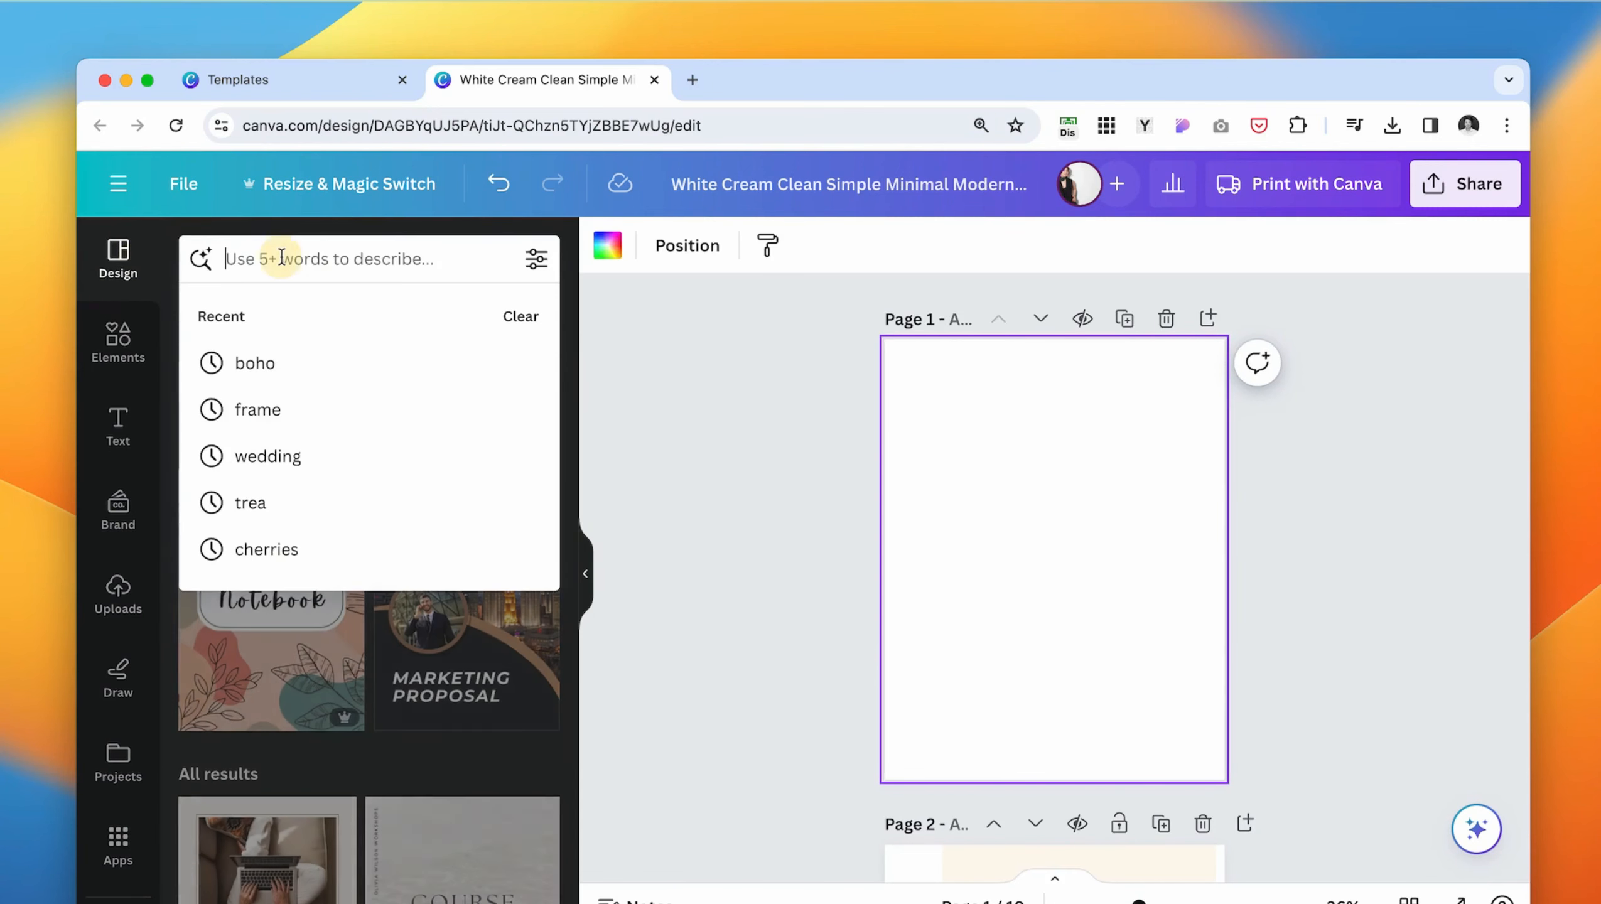
type("ebook")
key("Return")
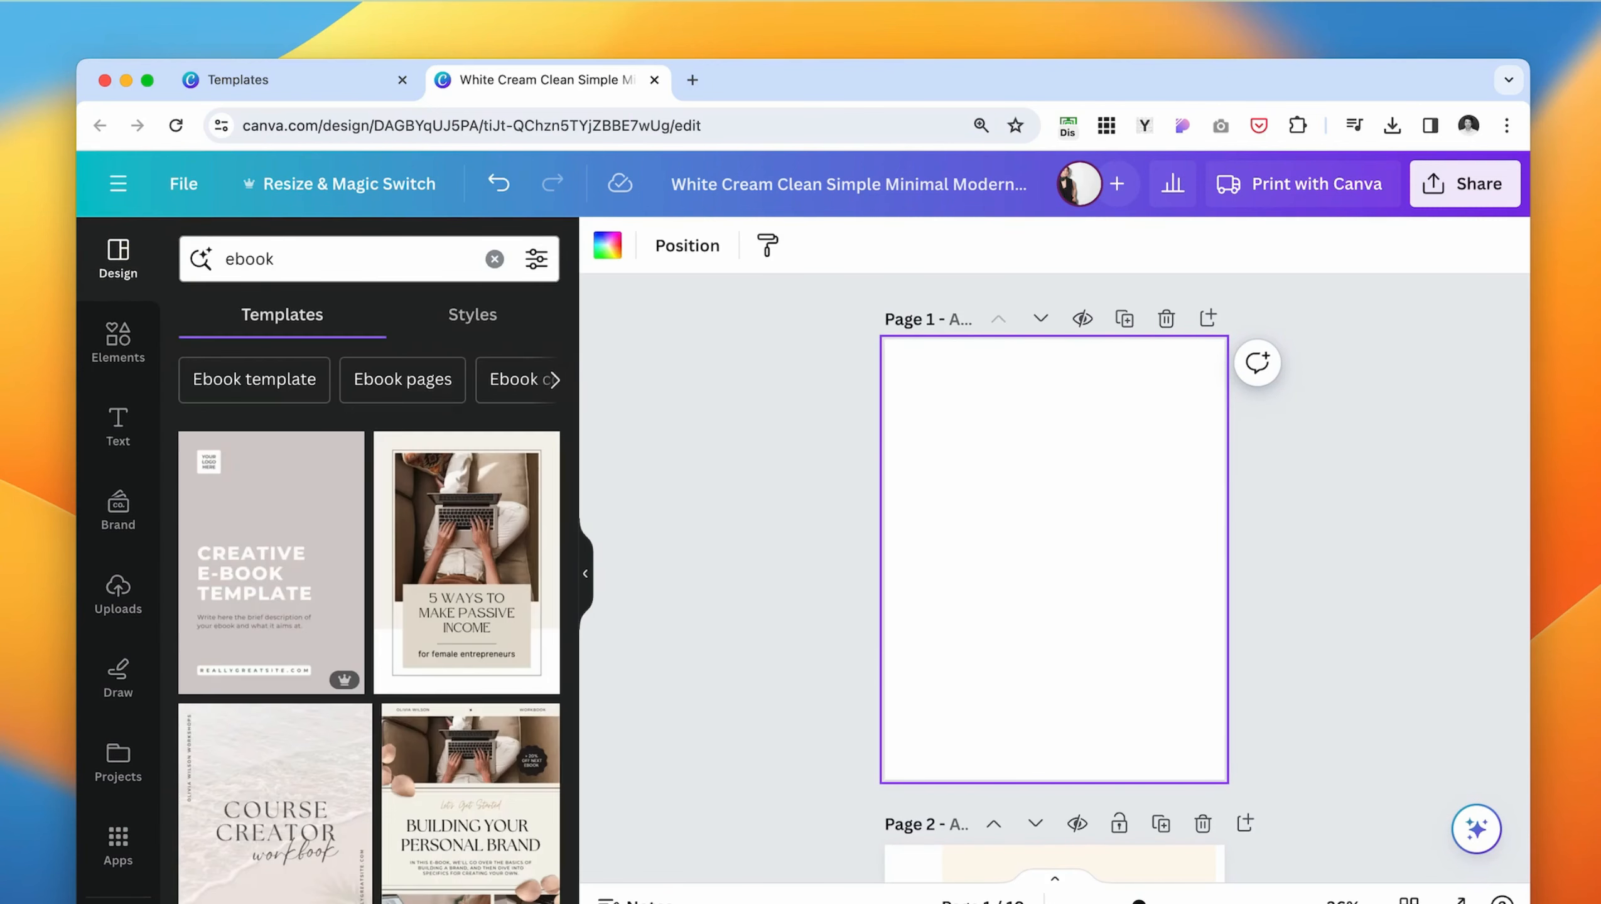
scroll(197, 573, "down", 10)
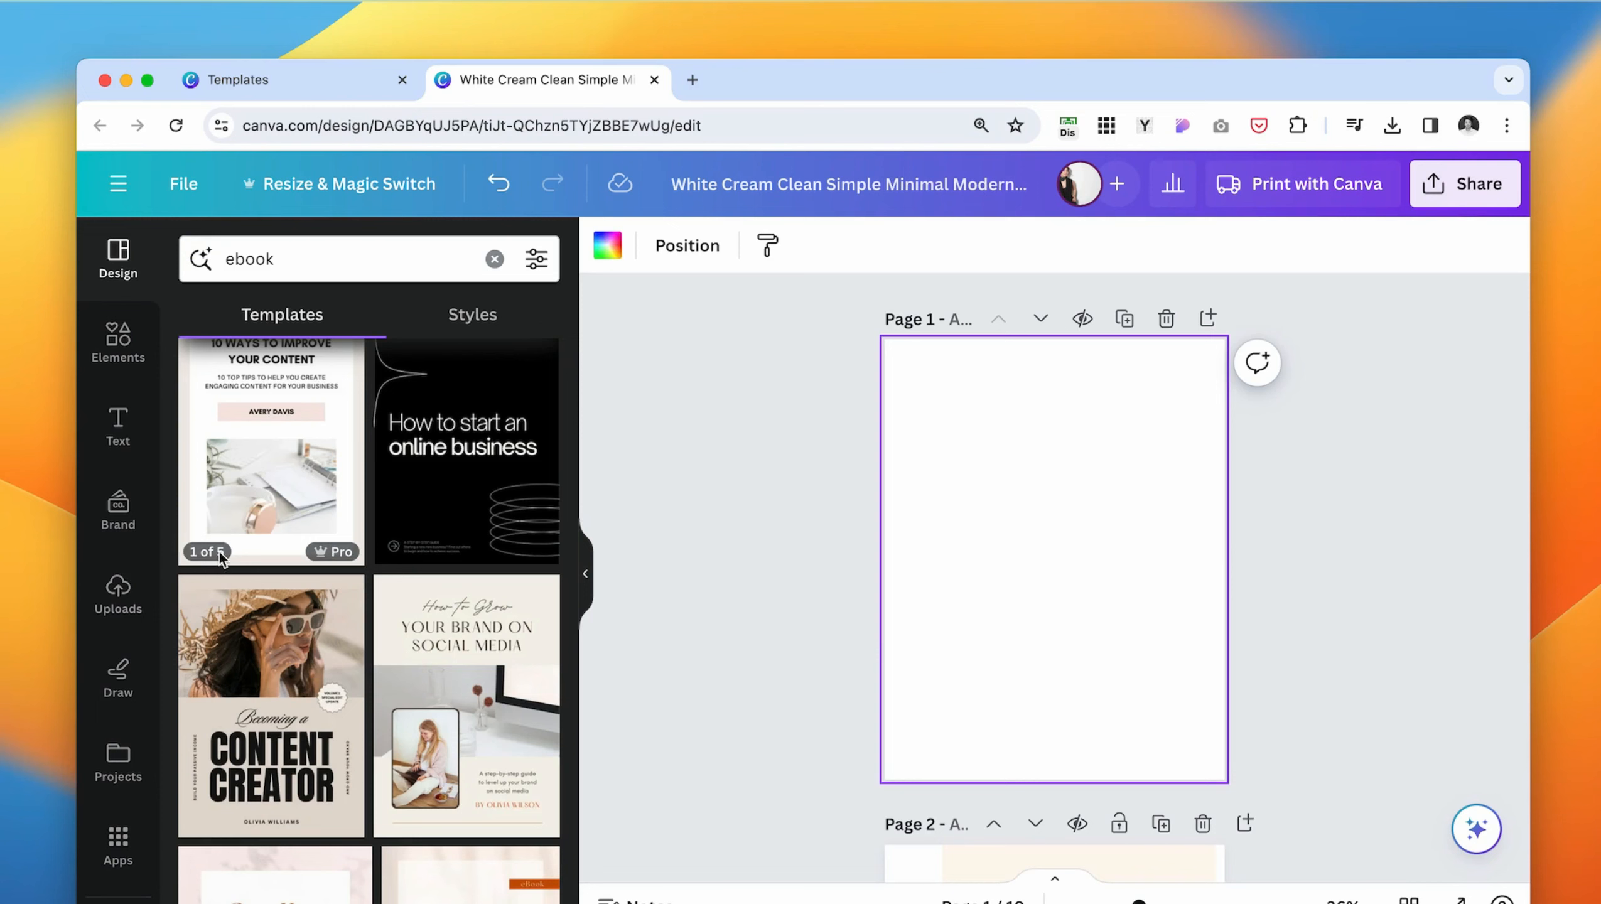
scroll(256, 459, "down", 2)
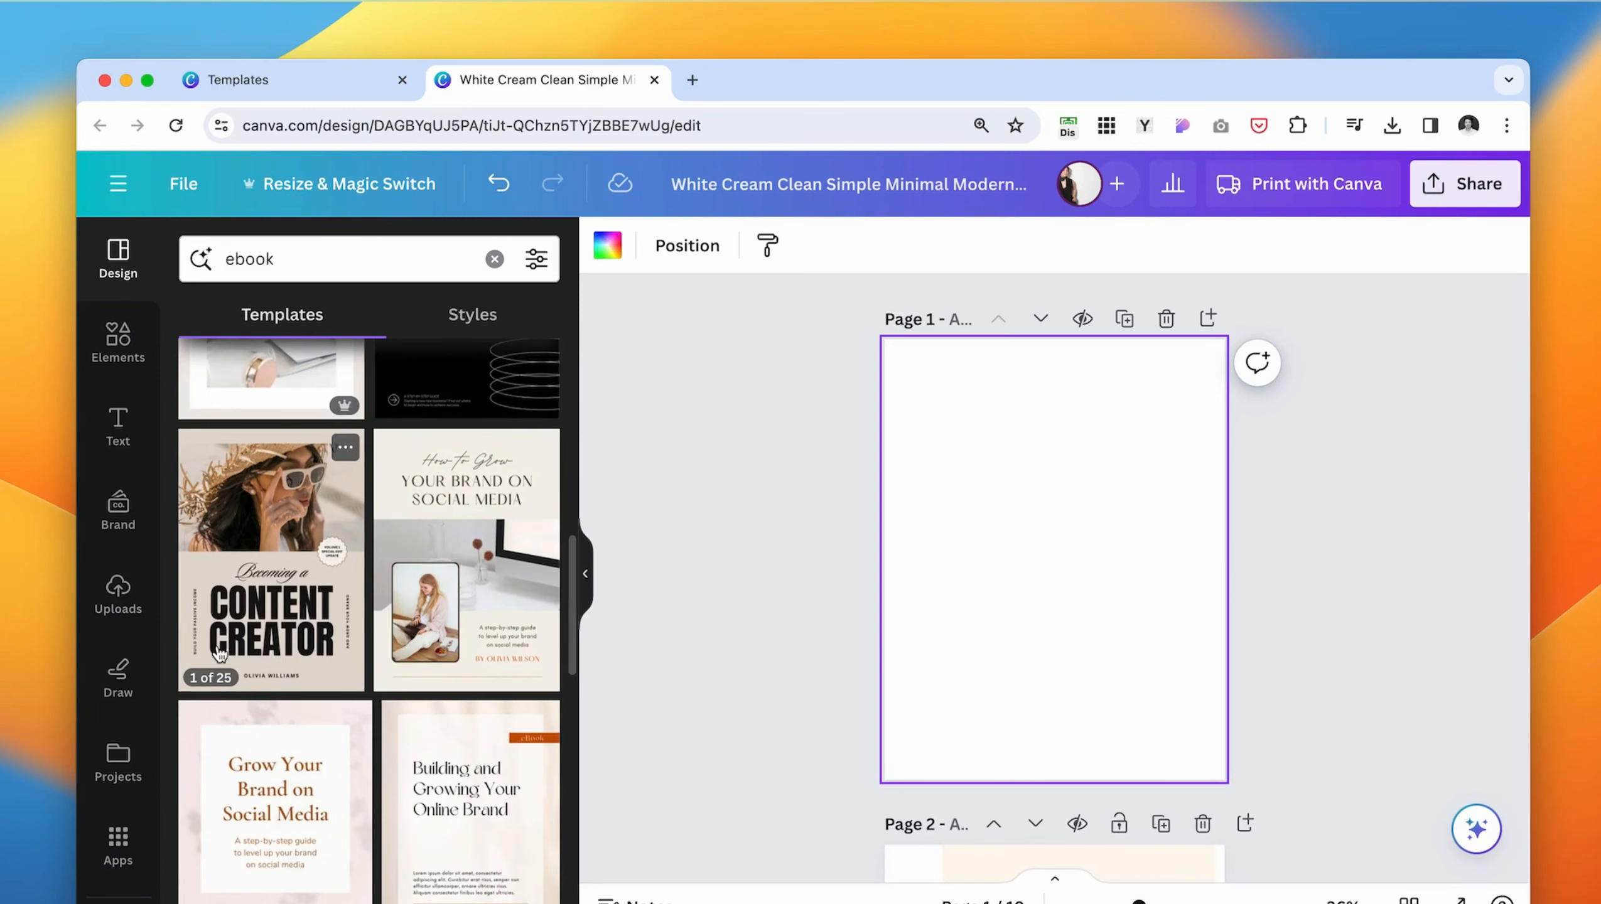
scroll(463, 465, "down", 2)
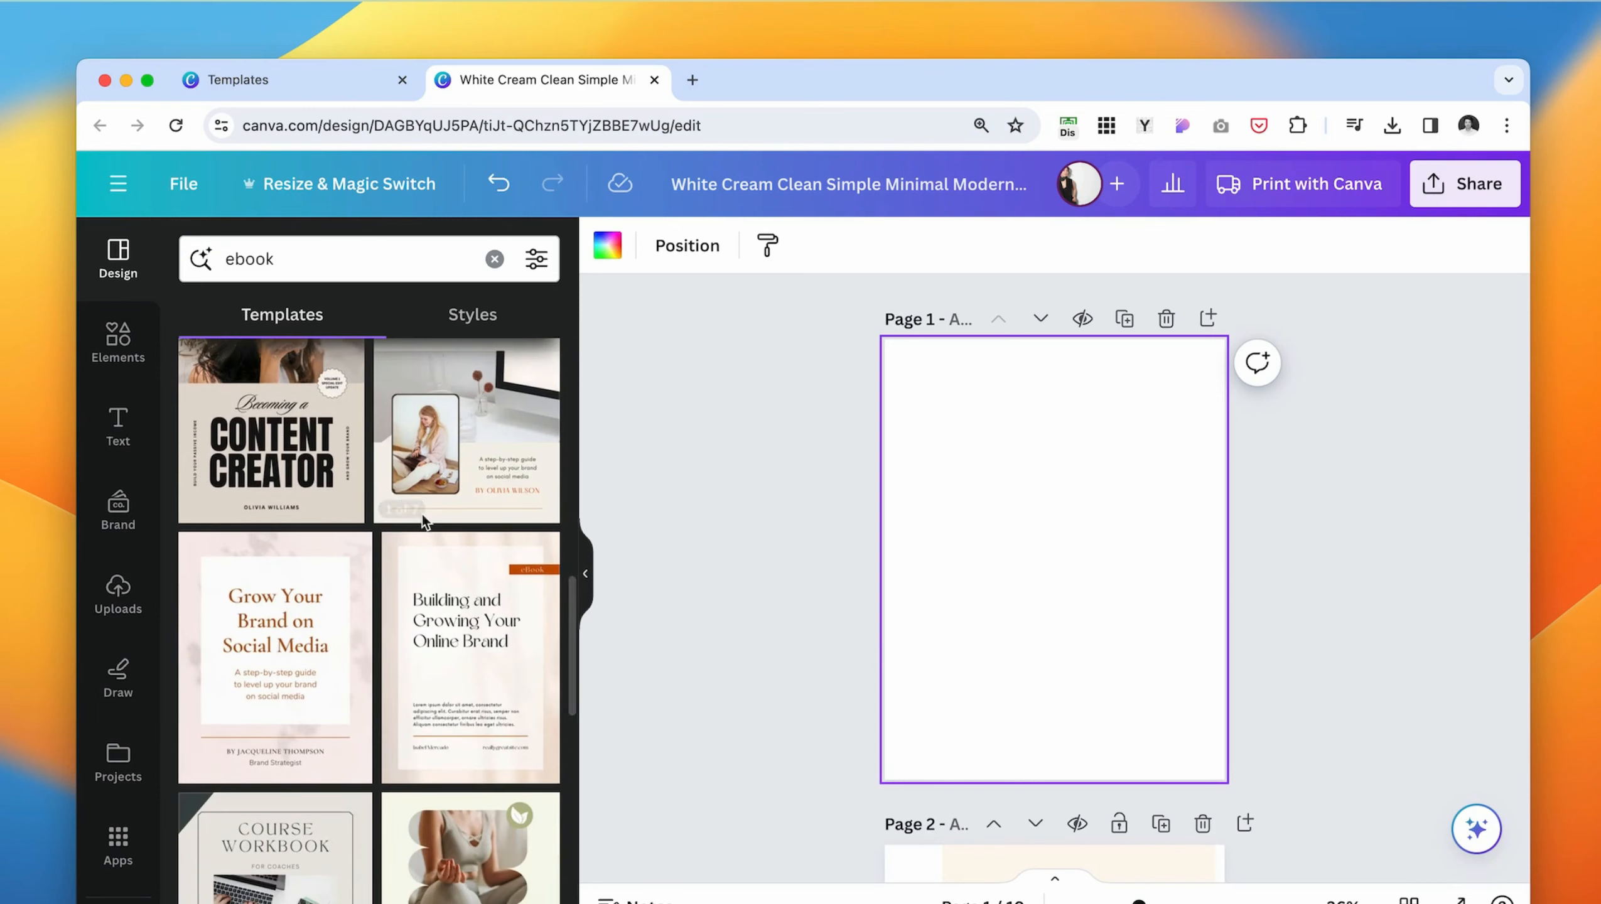
scroll(455, 489, "up", 3)
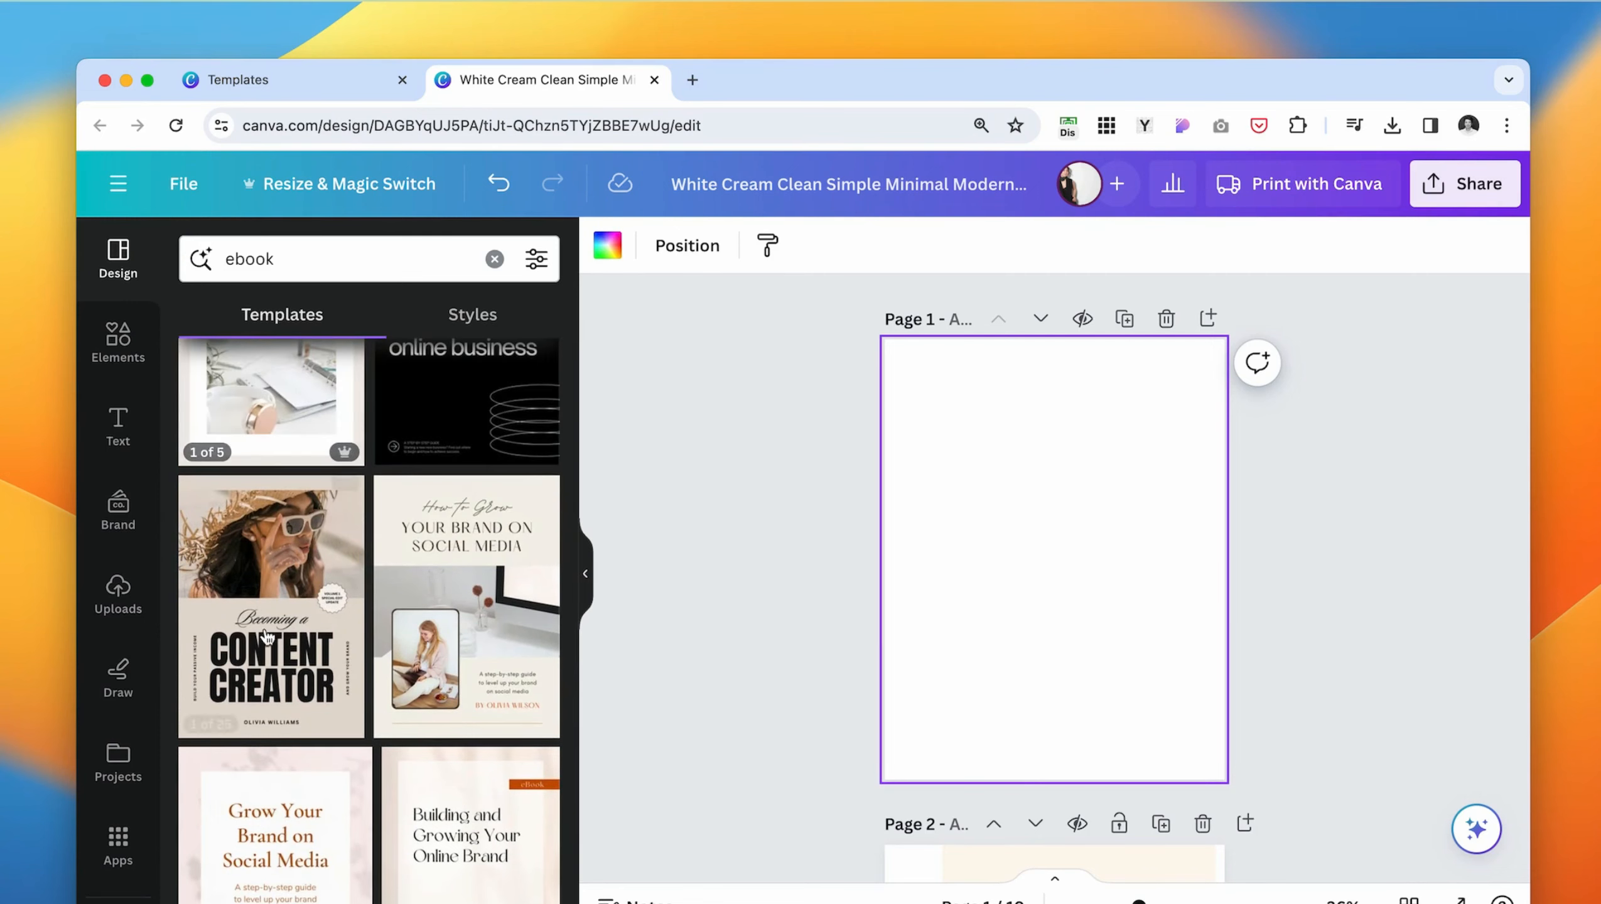
- Examine the individual pages of the "Becoming a Content Creator" ebook template
left_click(297, 703)
scroll(296, 769, "down", 2)
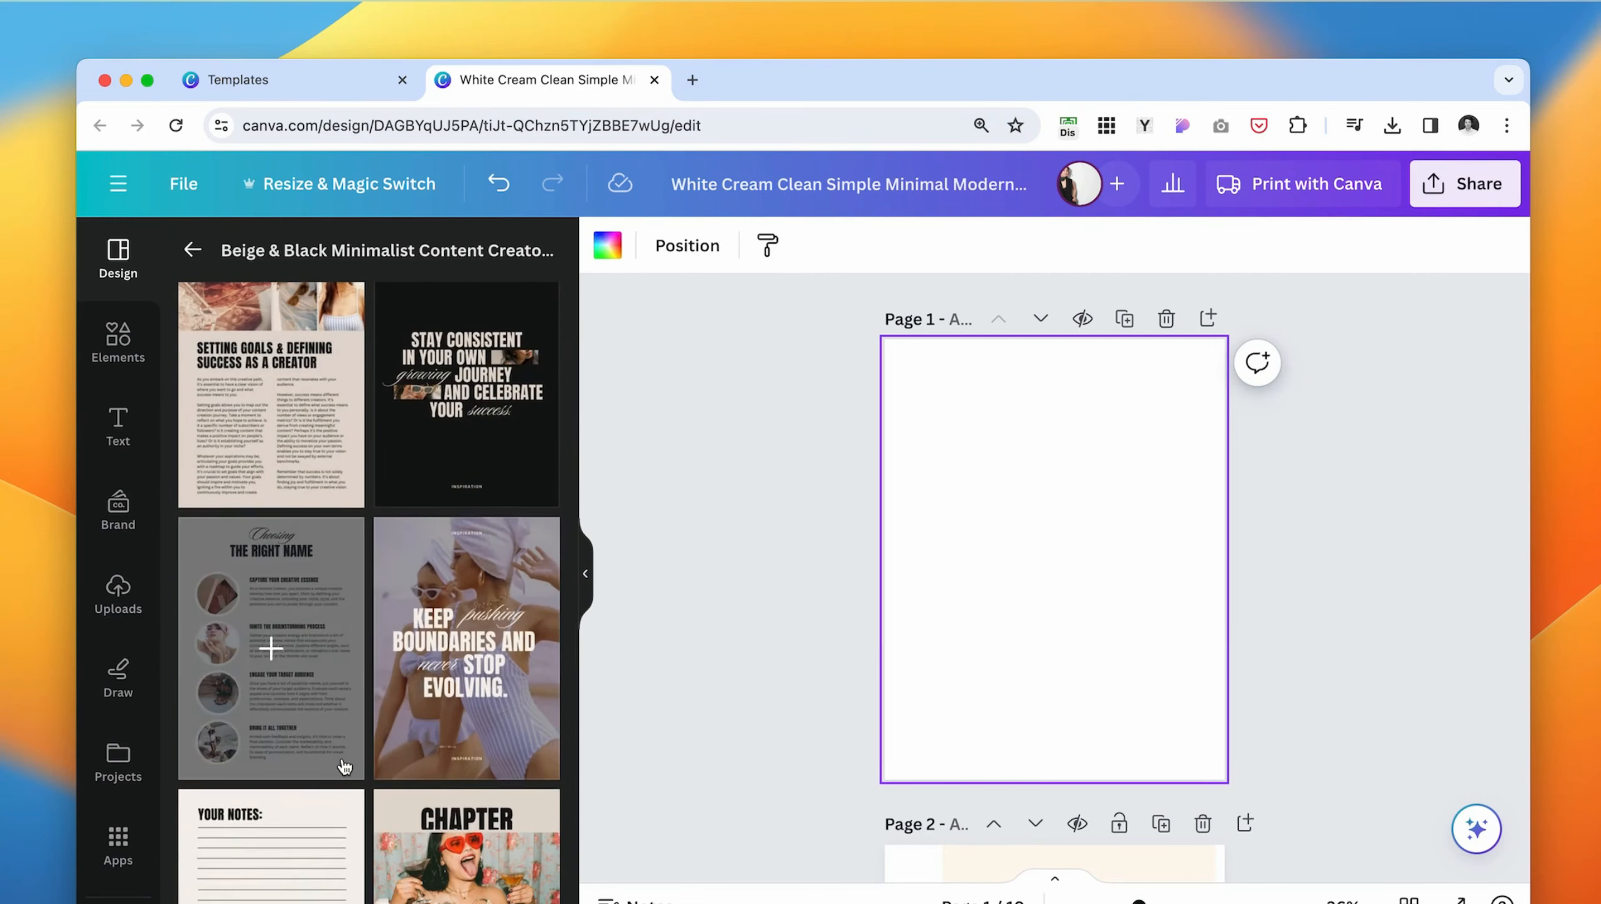
scroll(345, 766, "down", 7)
scroll(345, 766, "up", 8)
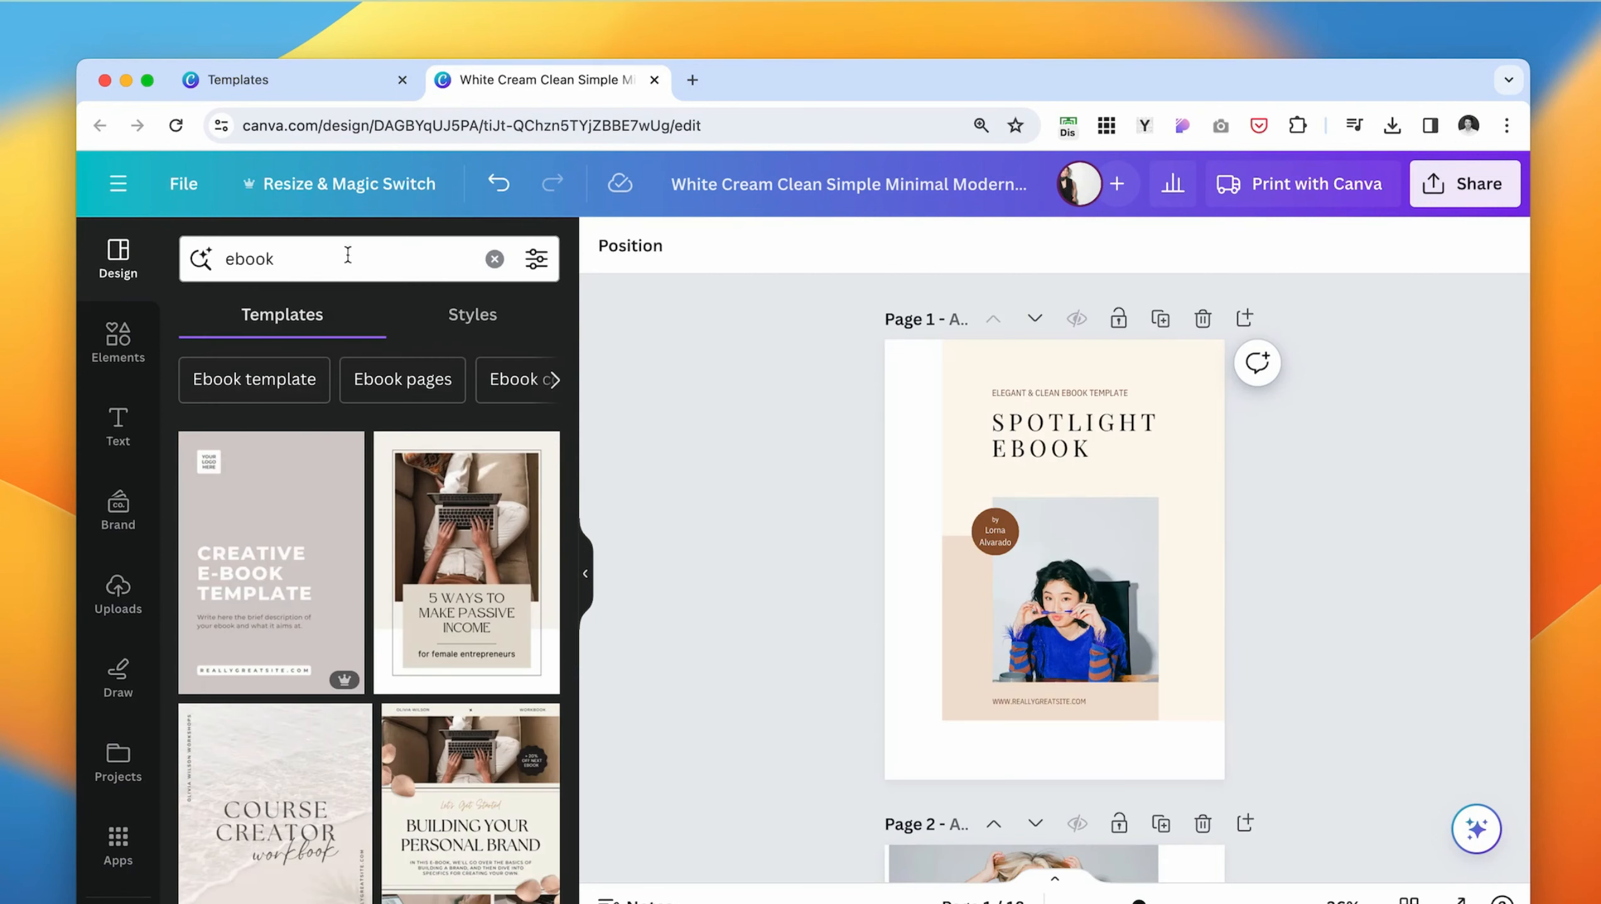
- Check the color and language filters available for the ebook template search
left_click(537, 259)
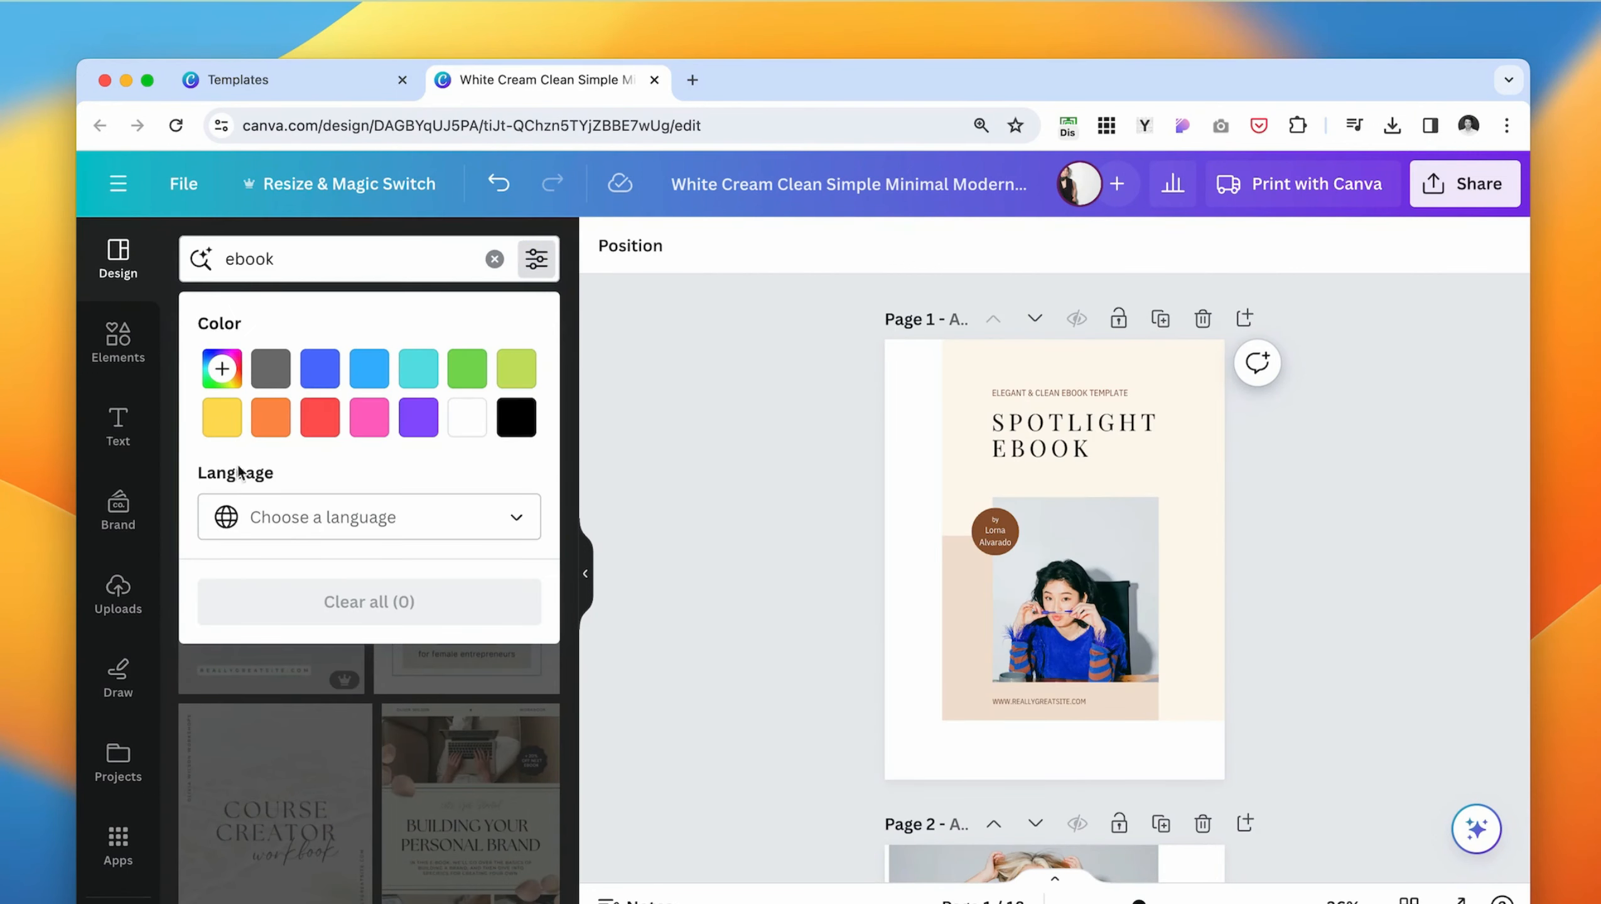
left_click(516, 519)
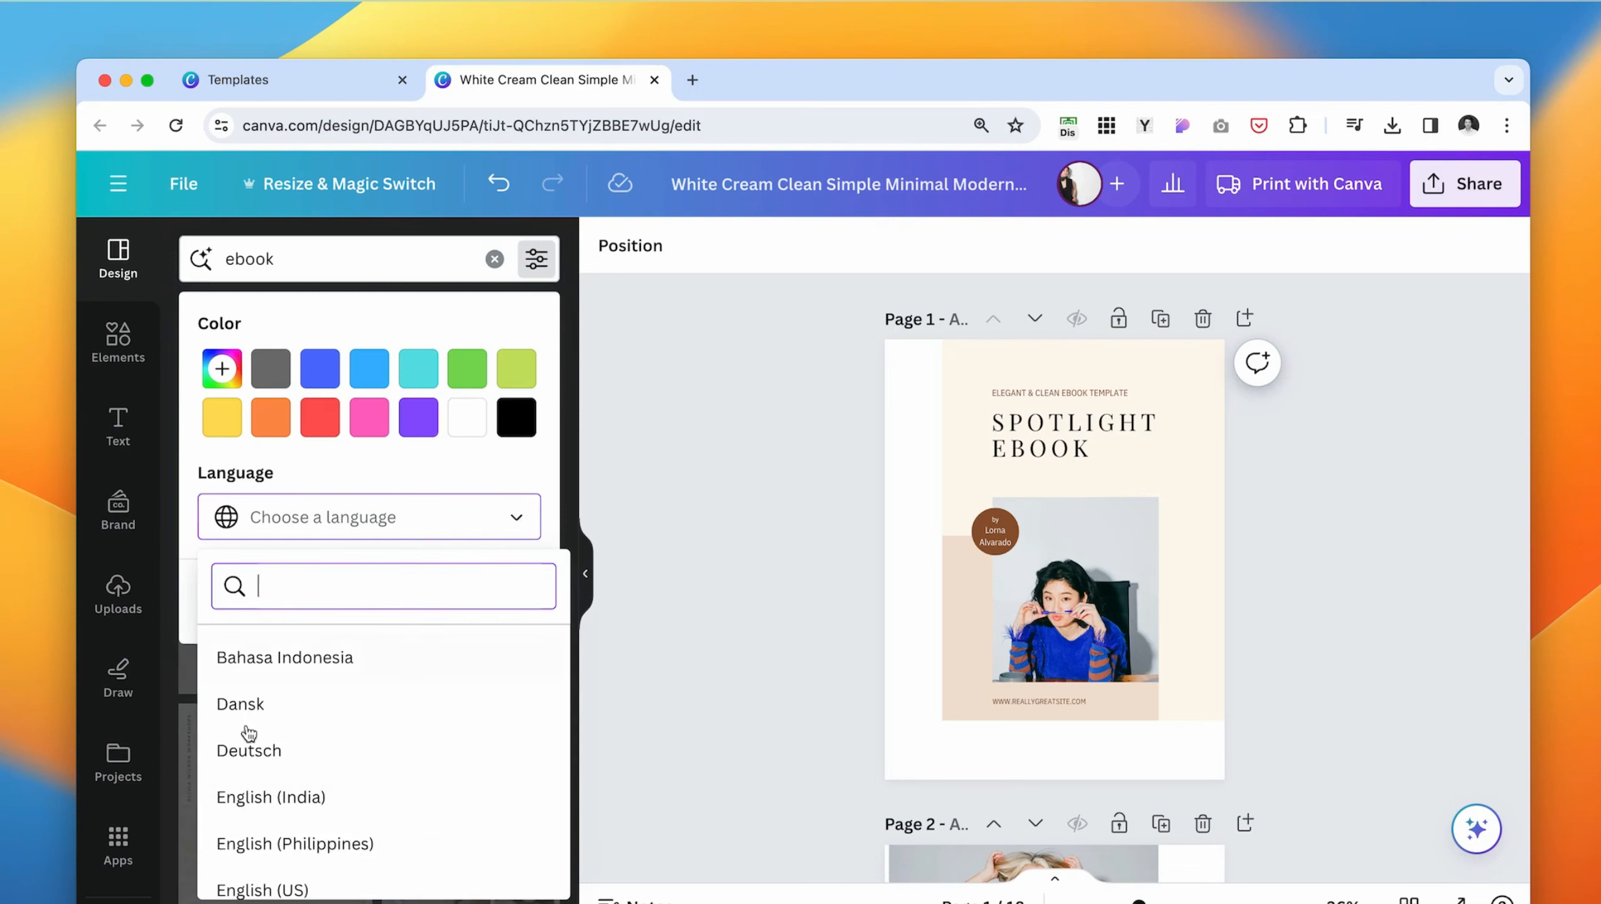
left_click(415, 465)
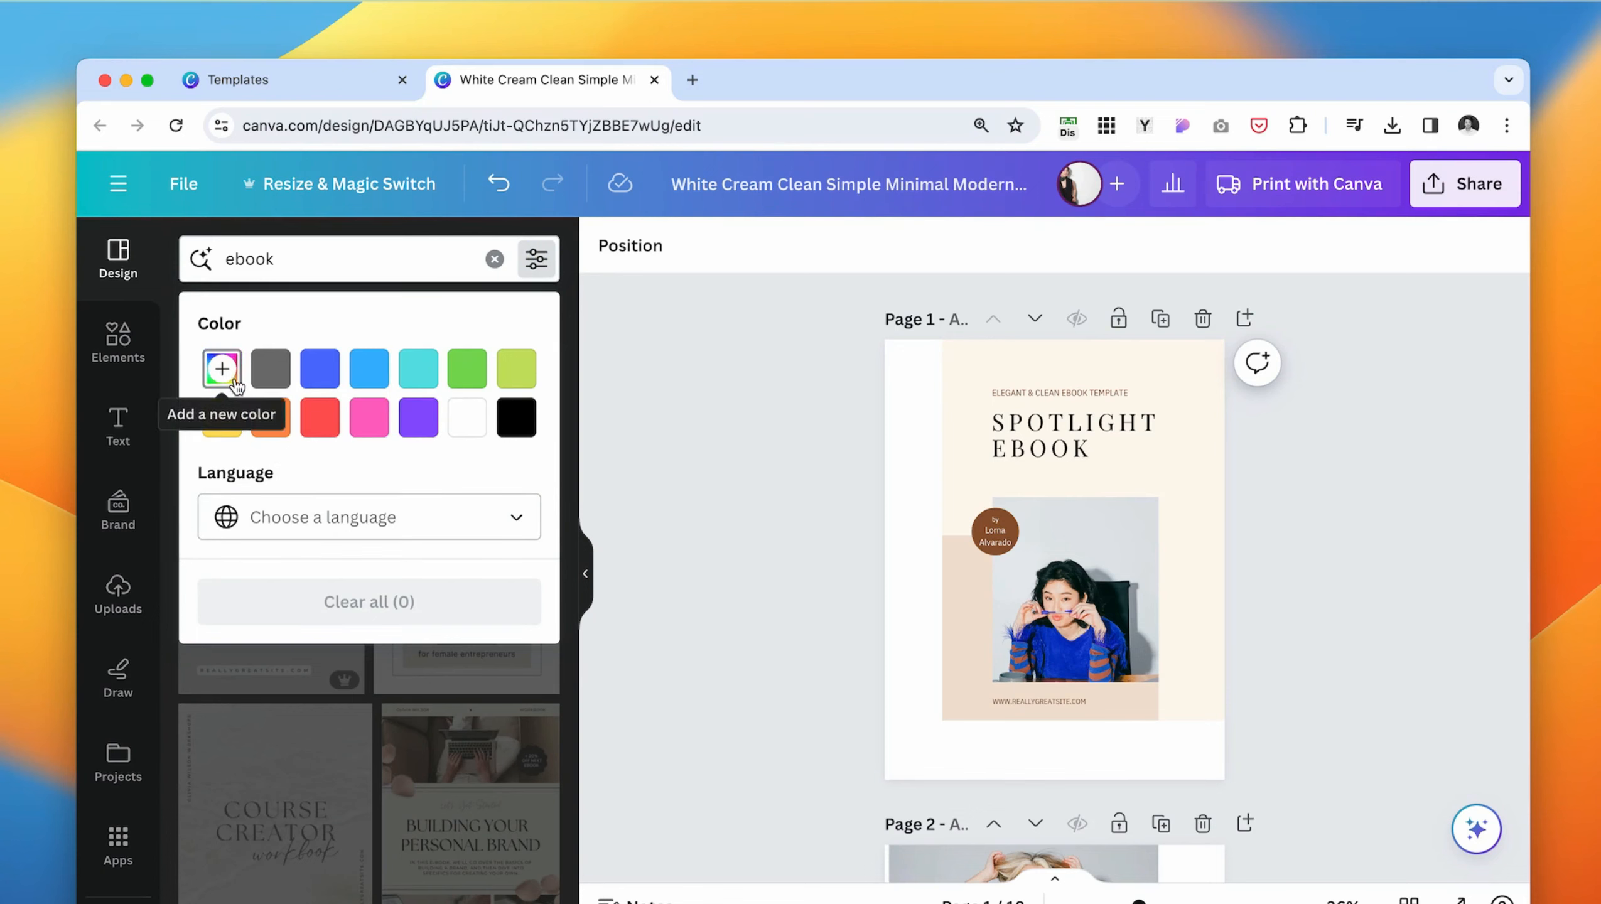
- Filter the ebook templates by a custom near-black color
left_click(271, 368)
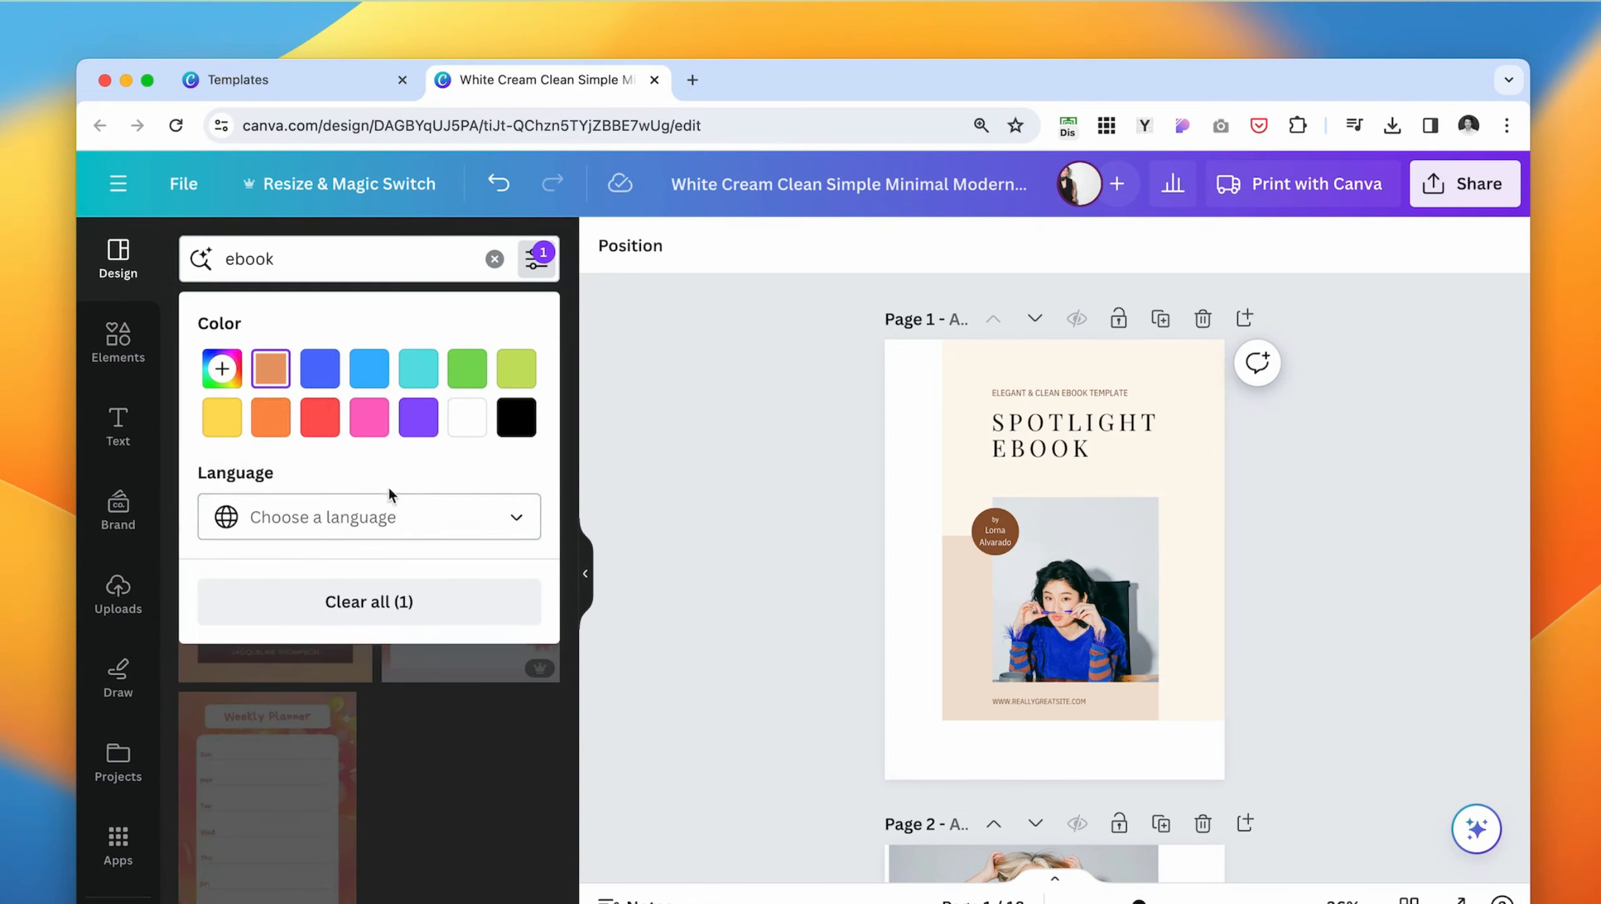
left_click(222, 369)
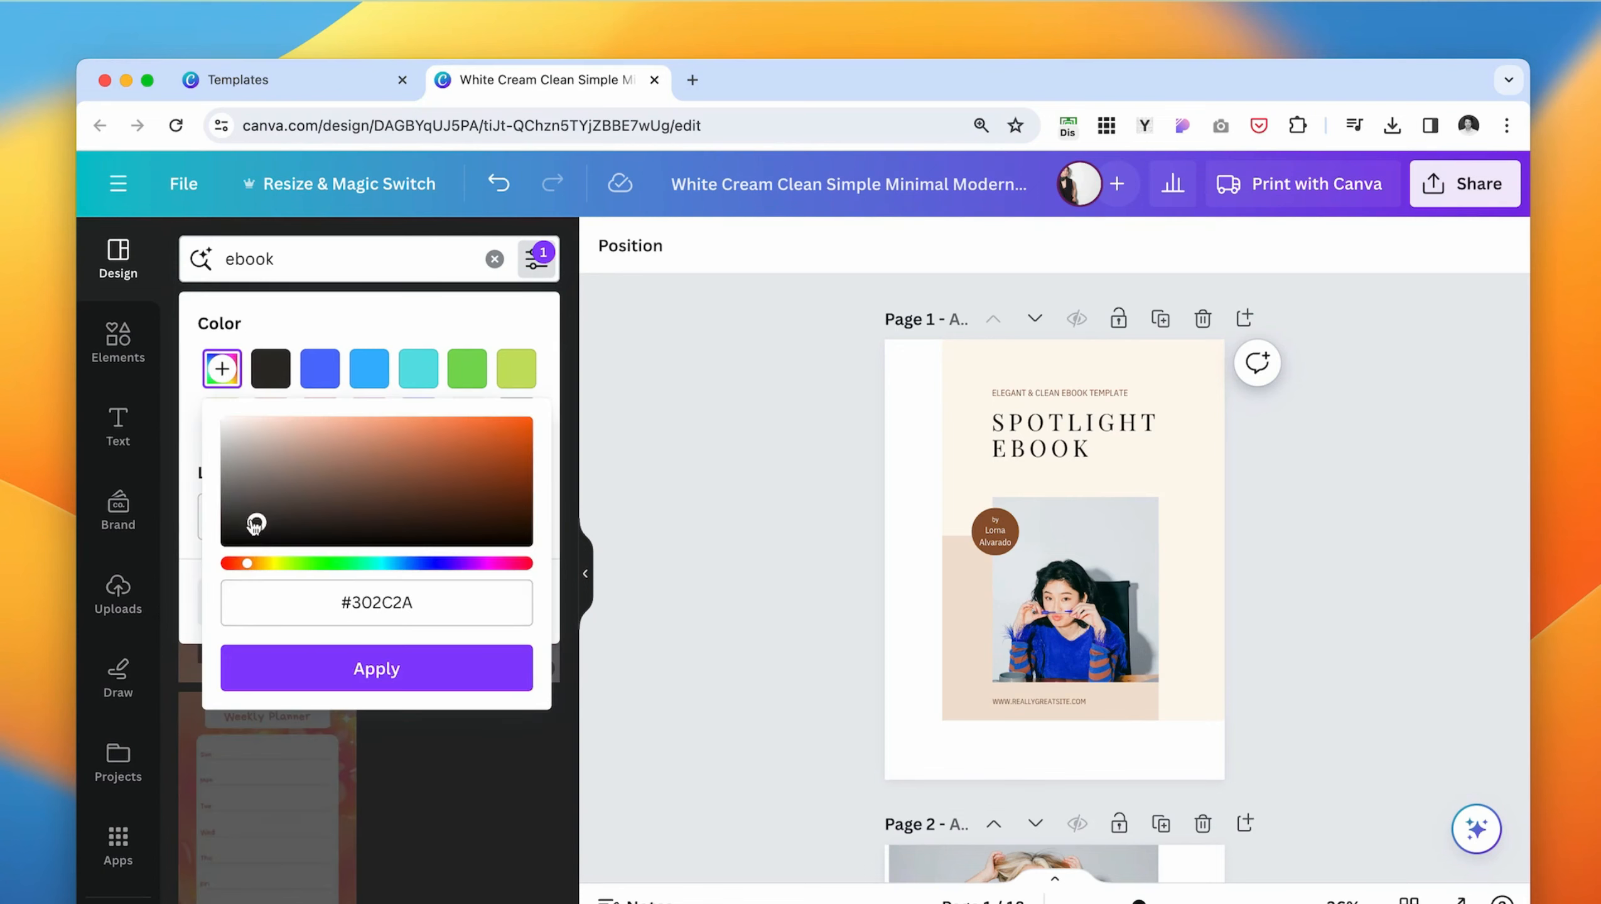
left_click_drag(250, 525, 250, 518)
left_click(380, 668)
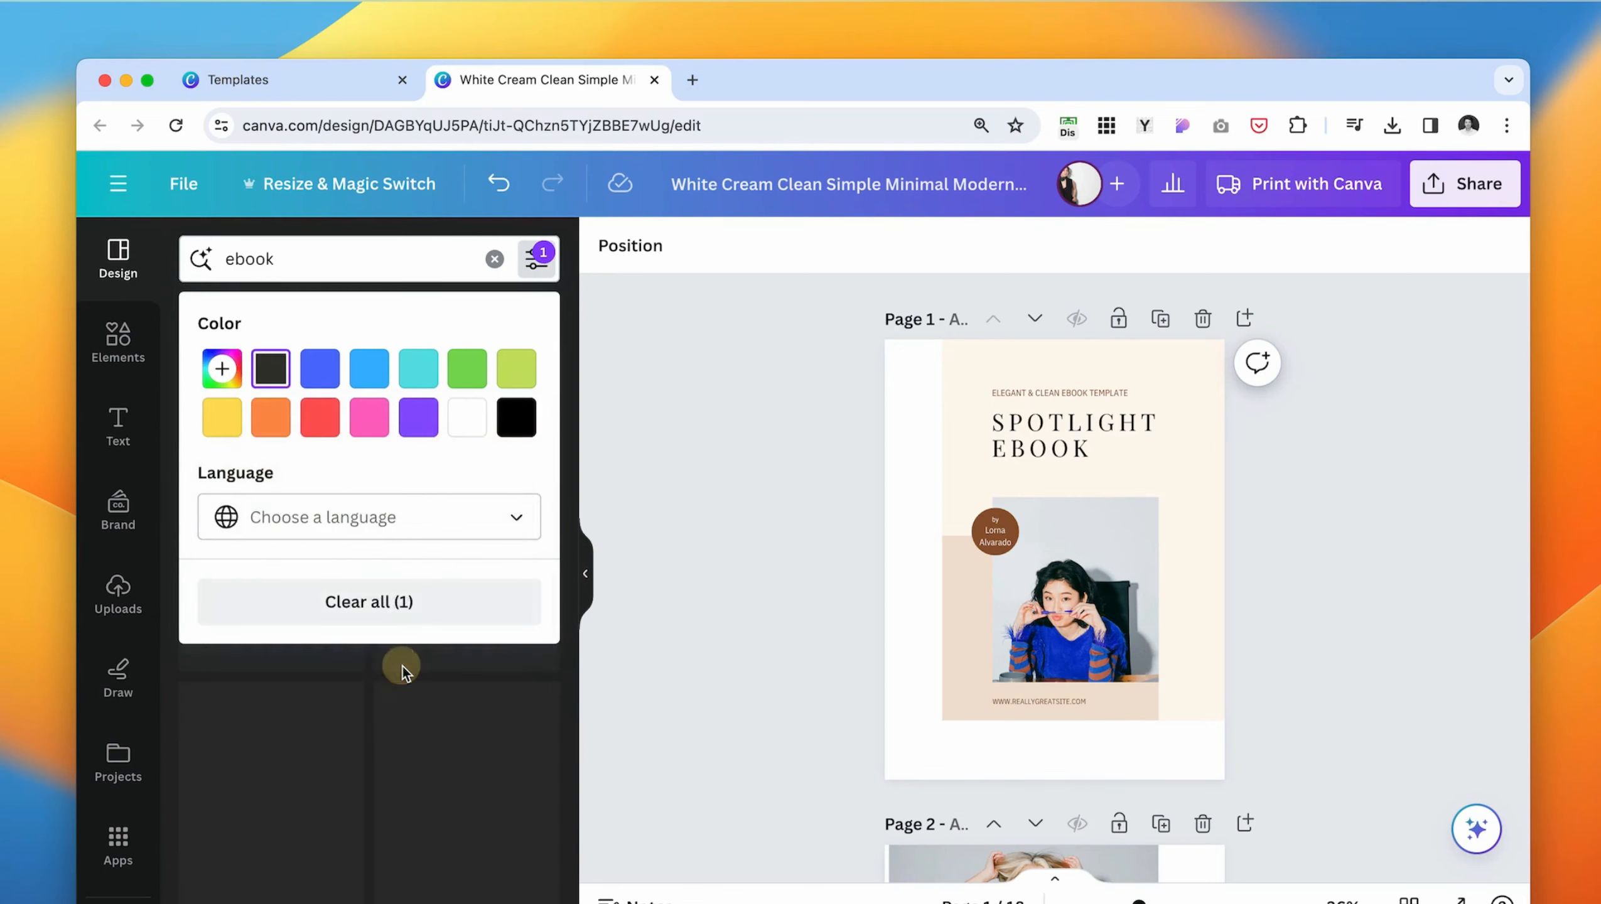
left_click(404, 665)
- Browse the color-filtered ebook templates, keeping the current design unchanged
scroll(348, 624, "down", 10)
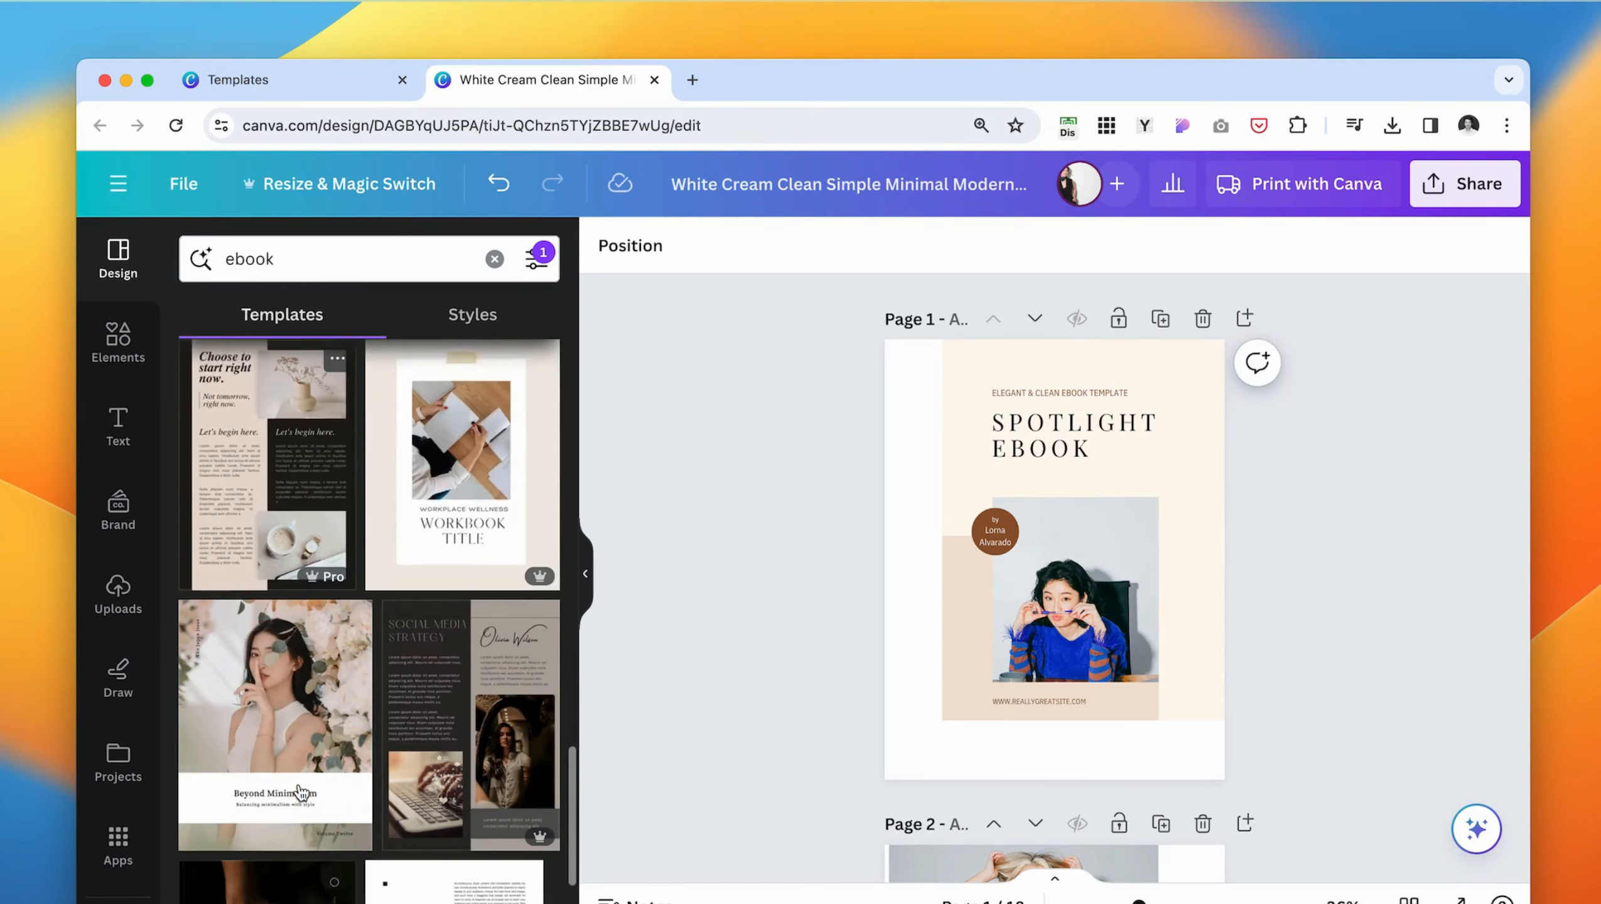
scroll(331, 807, "down", 10)
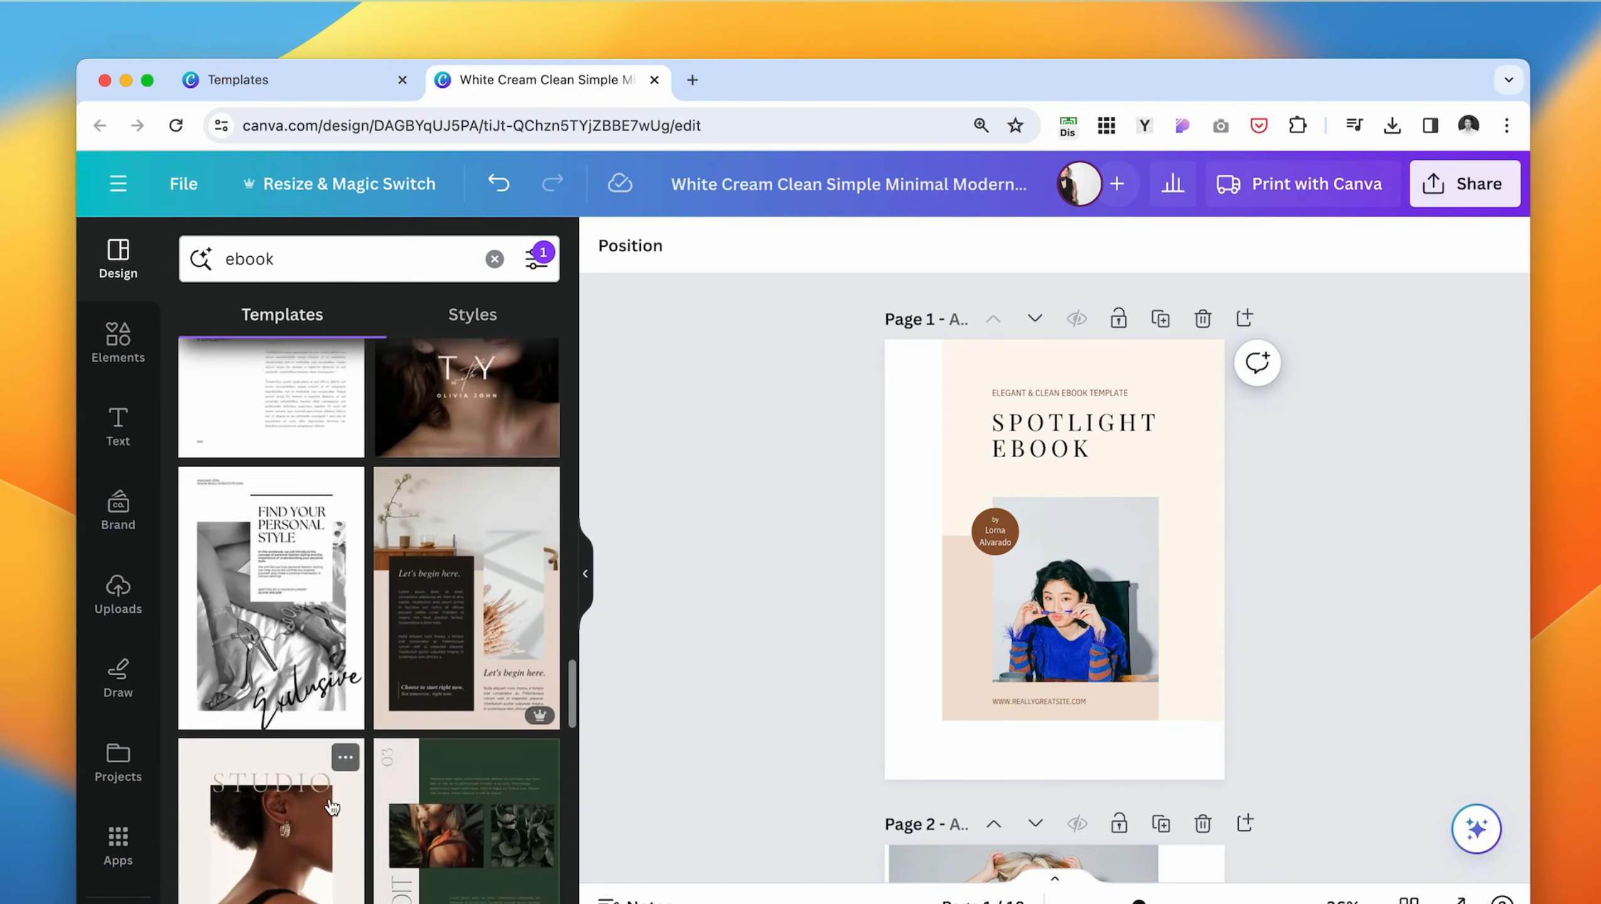
left_click(747, 561)
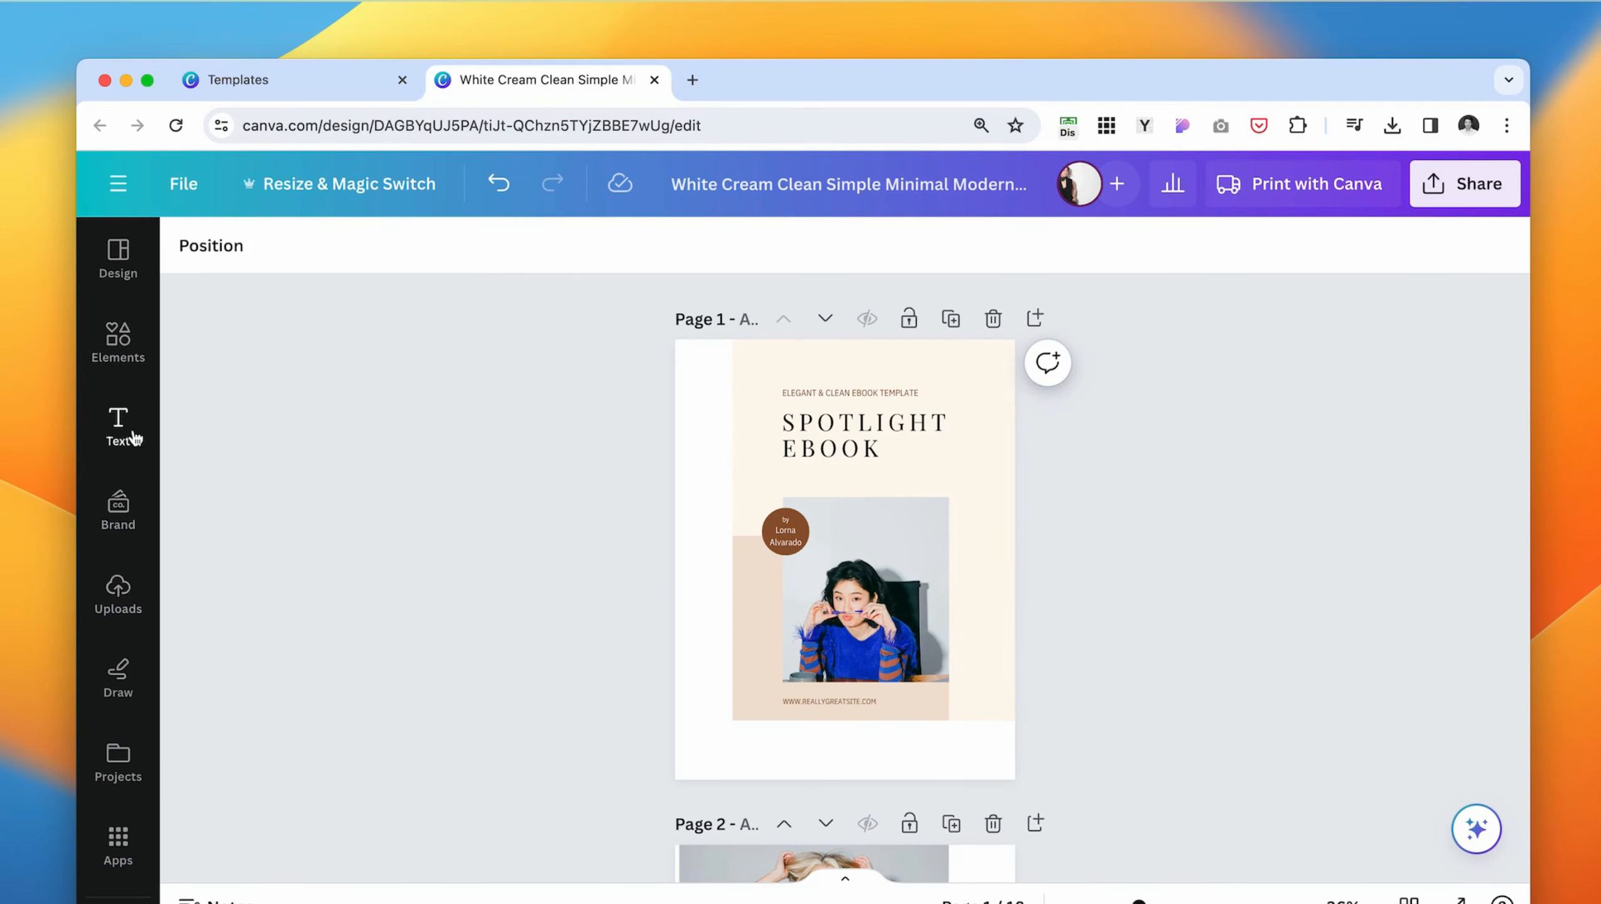
- Start the brand color palette with the red #EF5656
left_click(118, 507)
scroll(380, 450, "down", 3)
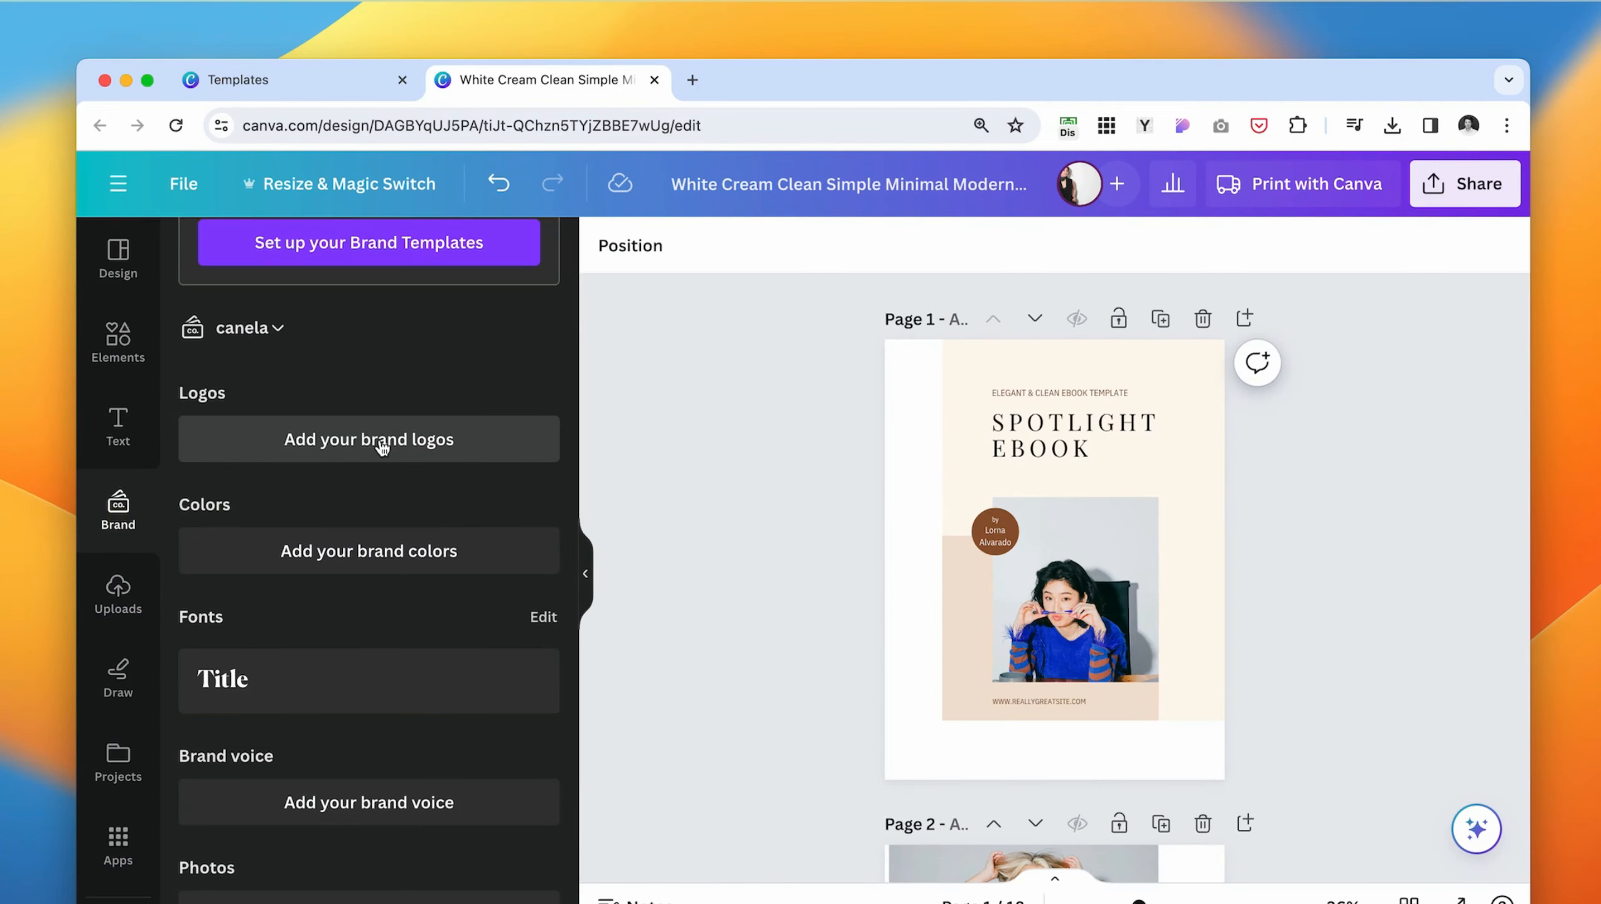
left_click(351, 561)
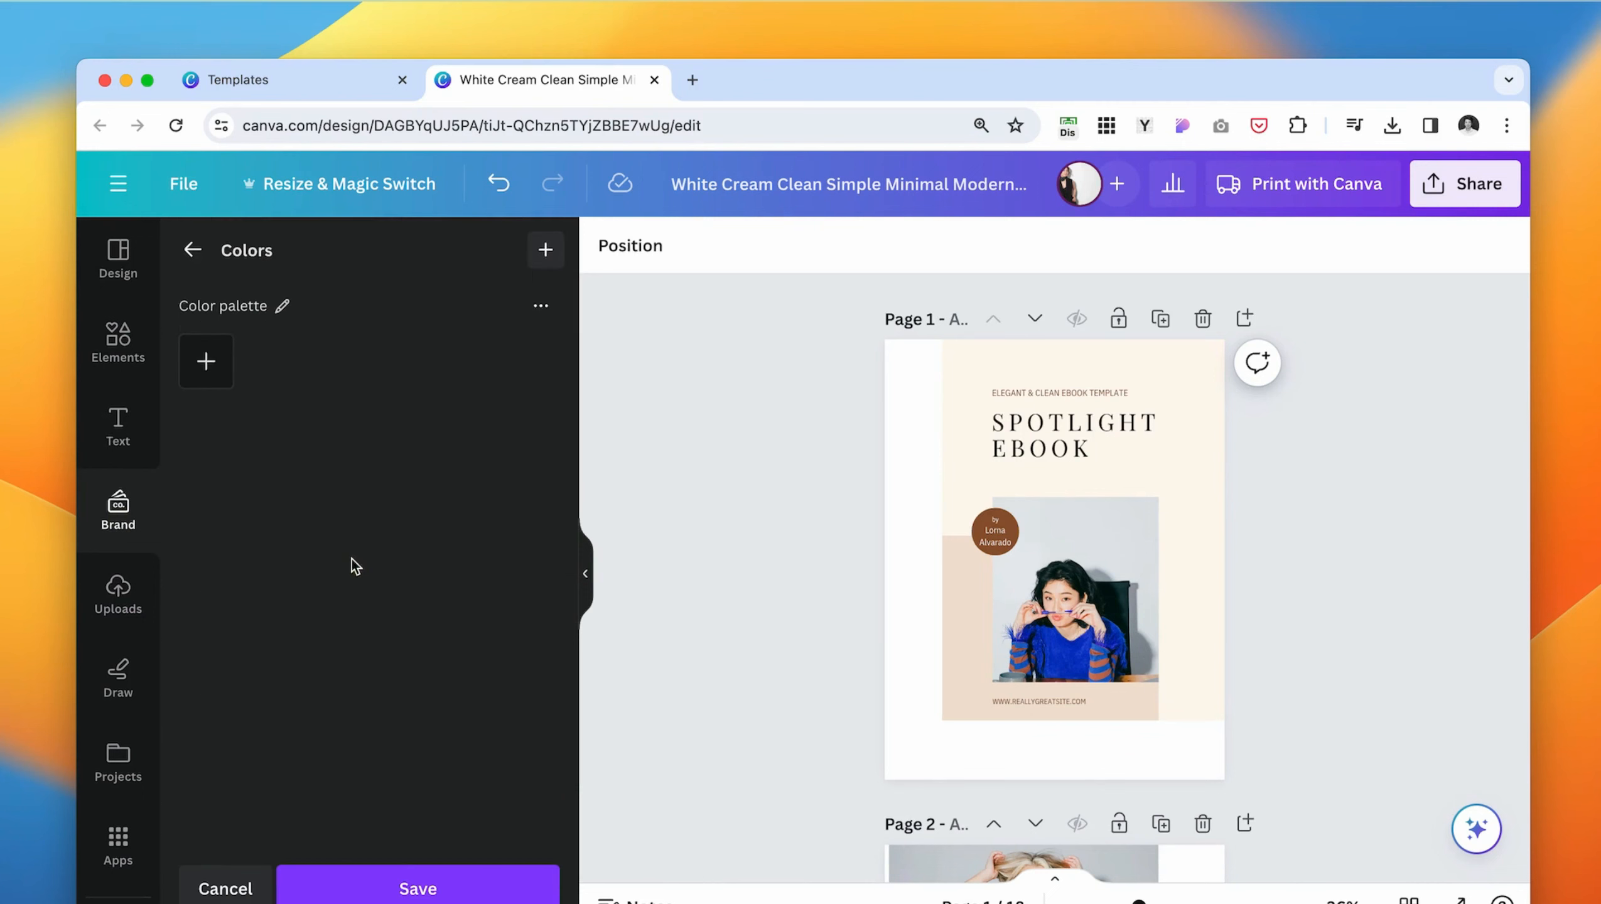
left_click(206, 361)
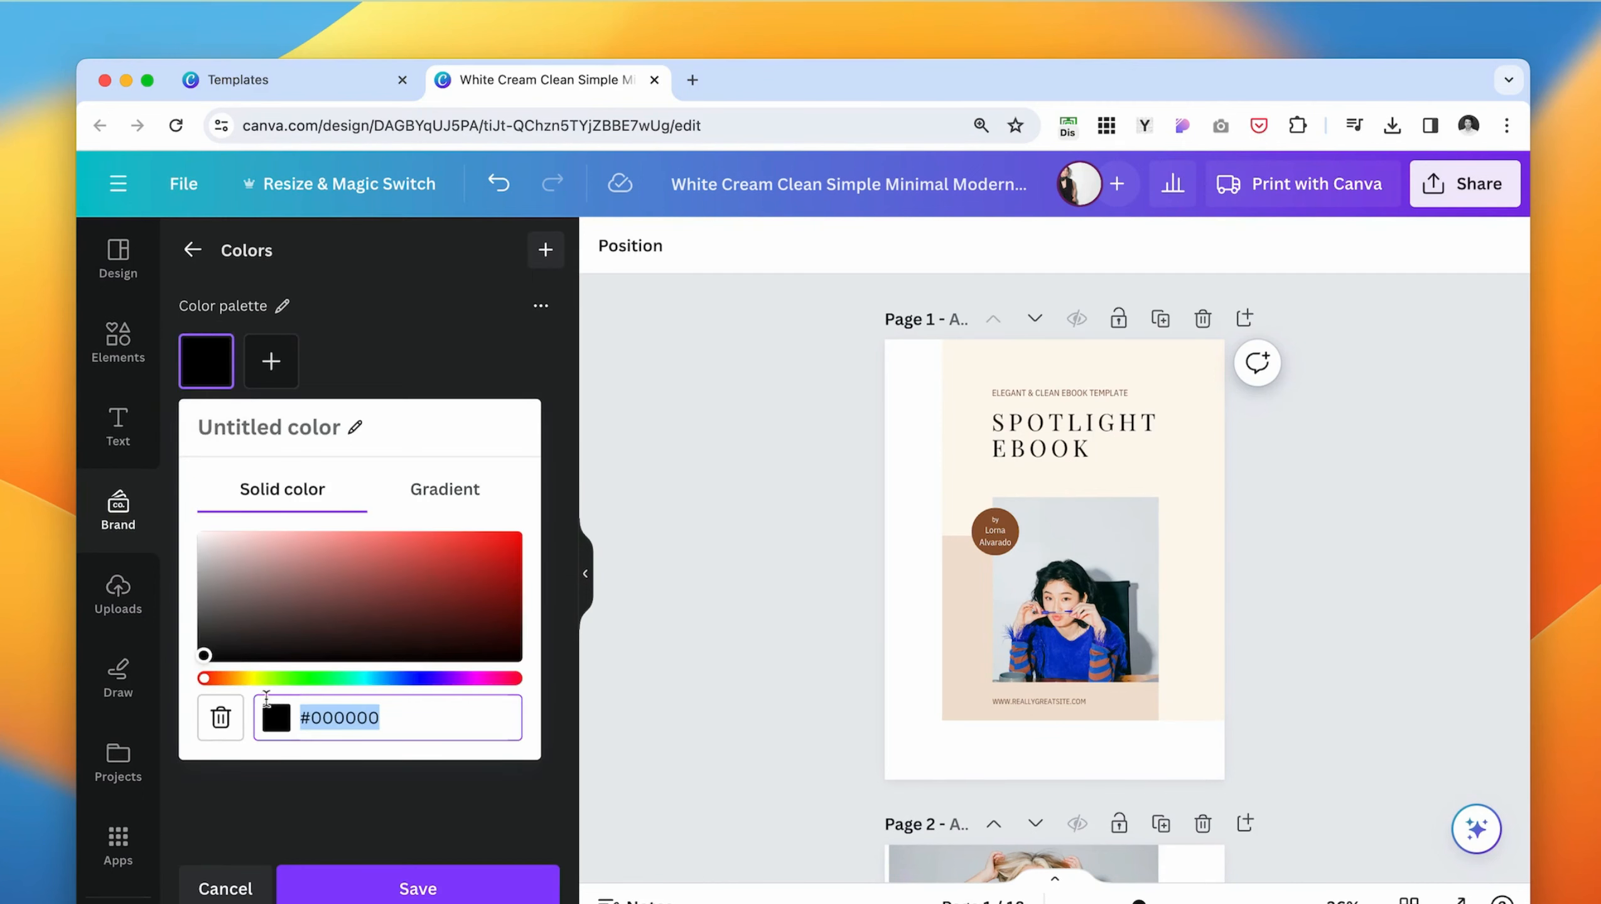
left_click_drag(362, 552, 404, 541)
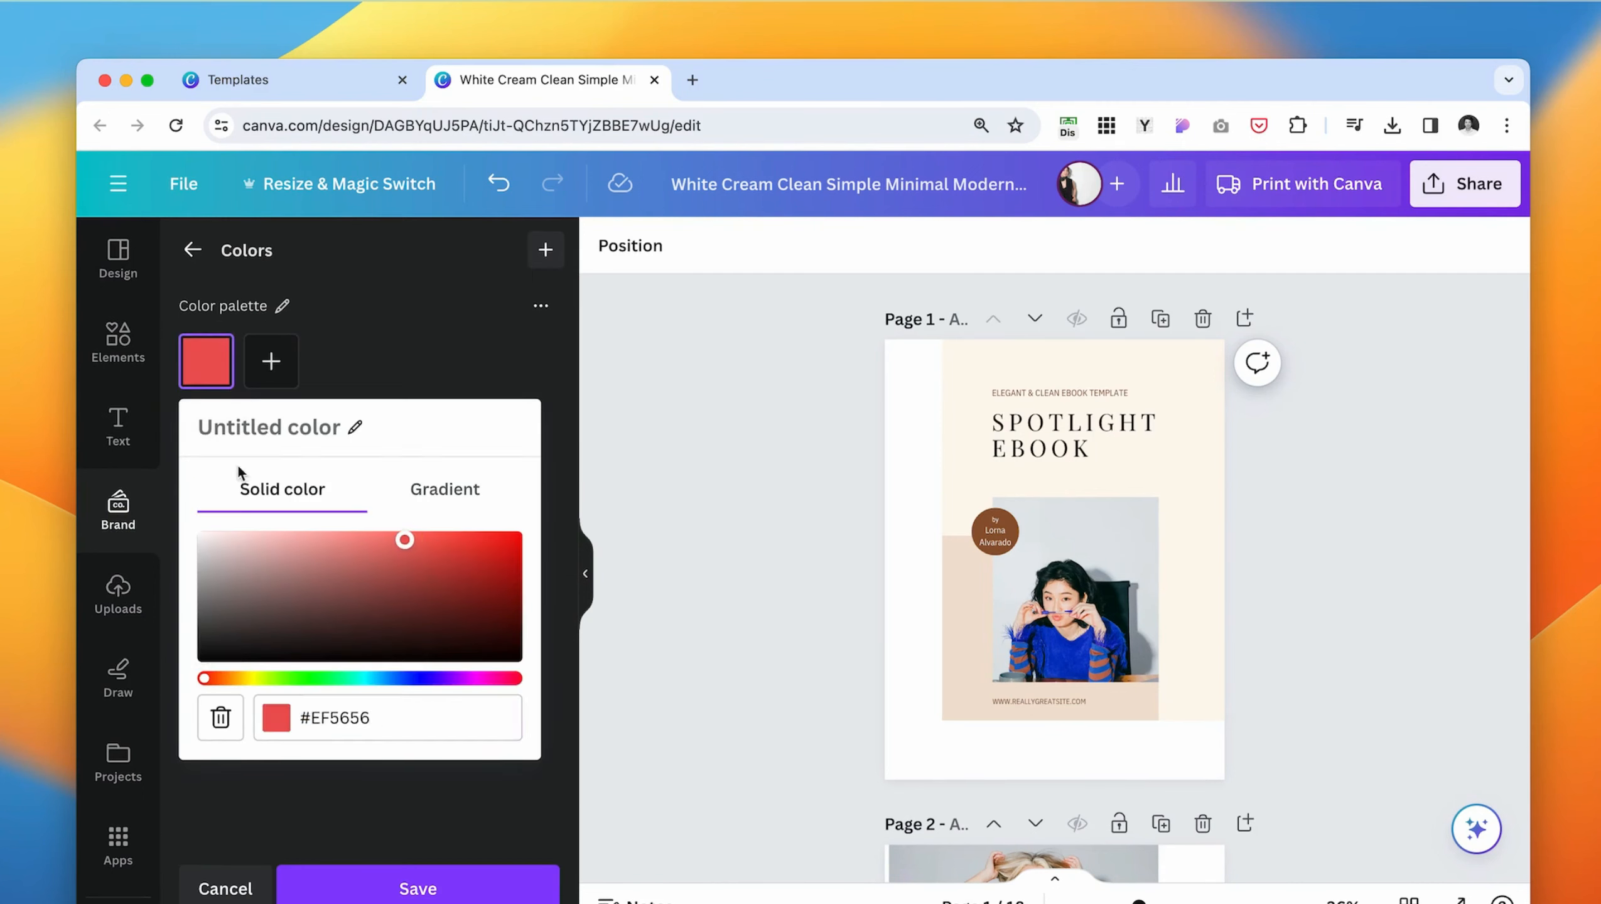
- Add black #000000 and an off-white to the brand color palette and save it
left_click(270, 362)
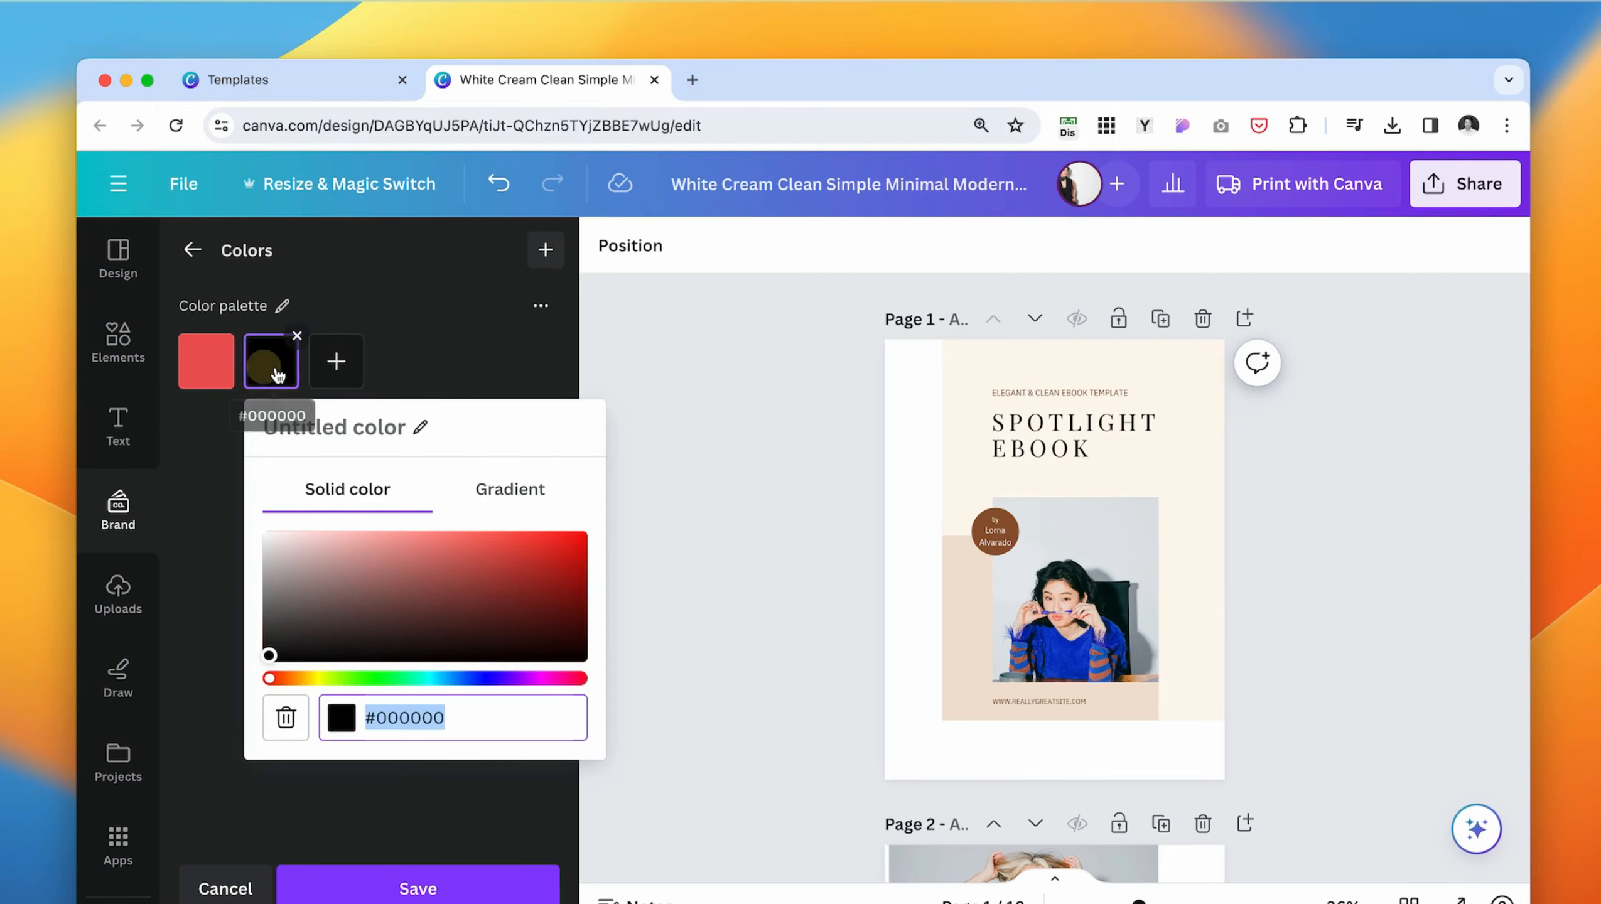
left_click(337, 362)
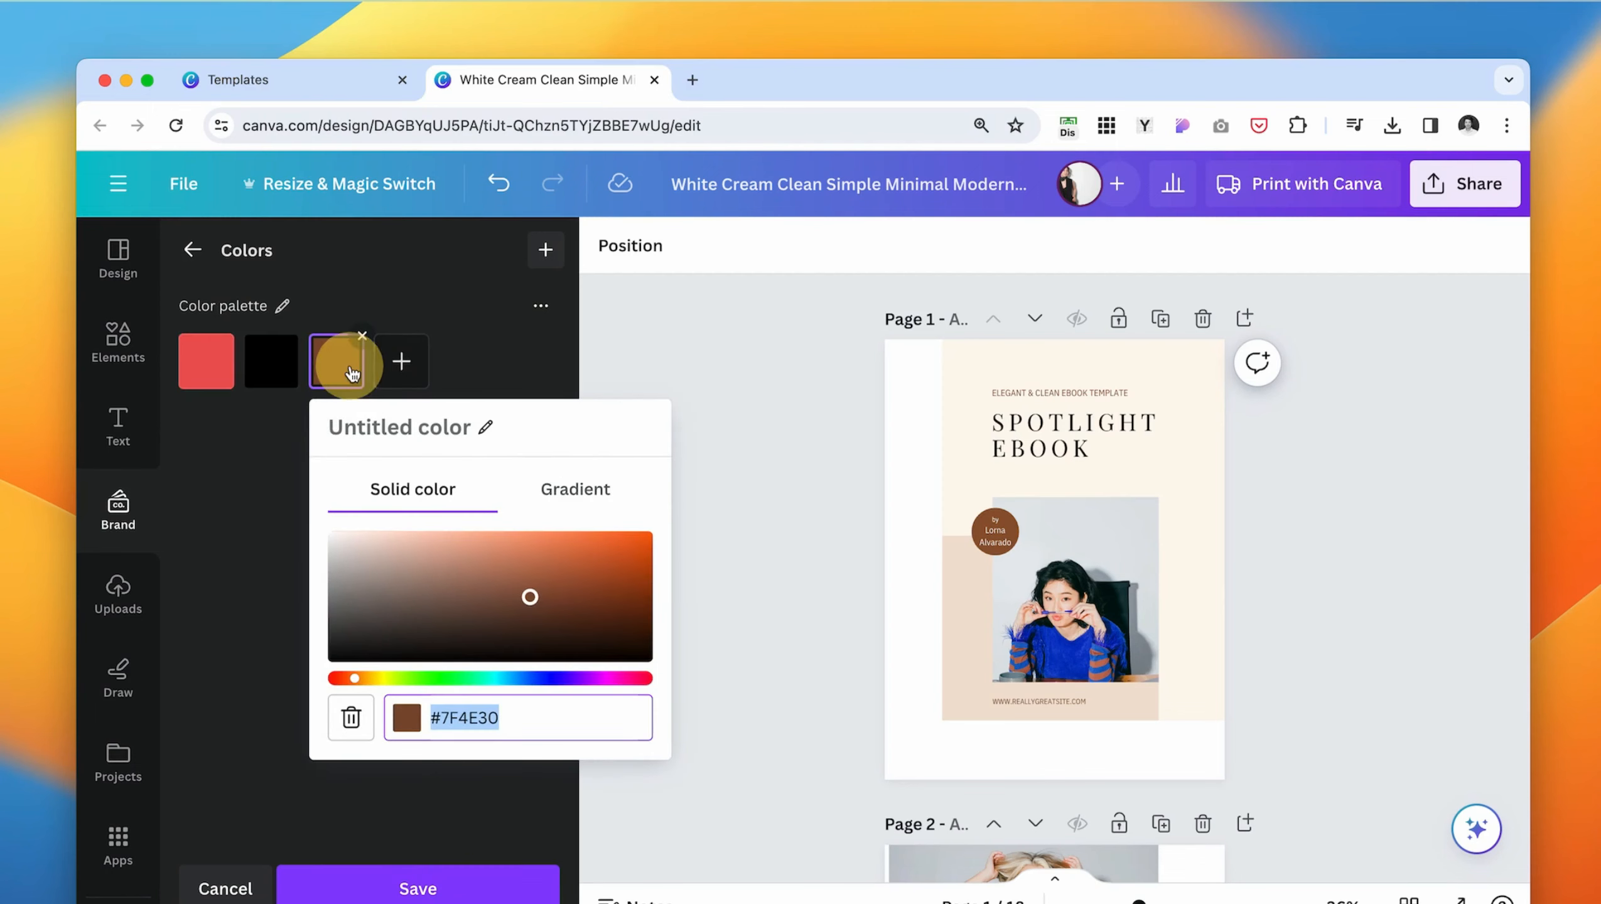
left_click(329, 532)
left_click(465, 811)
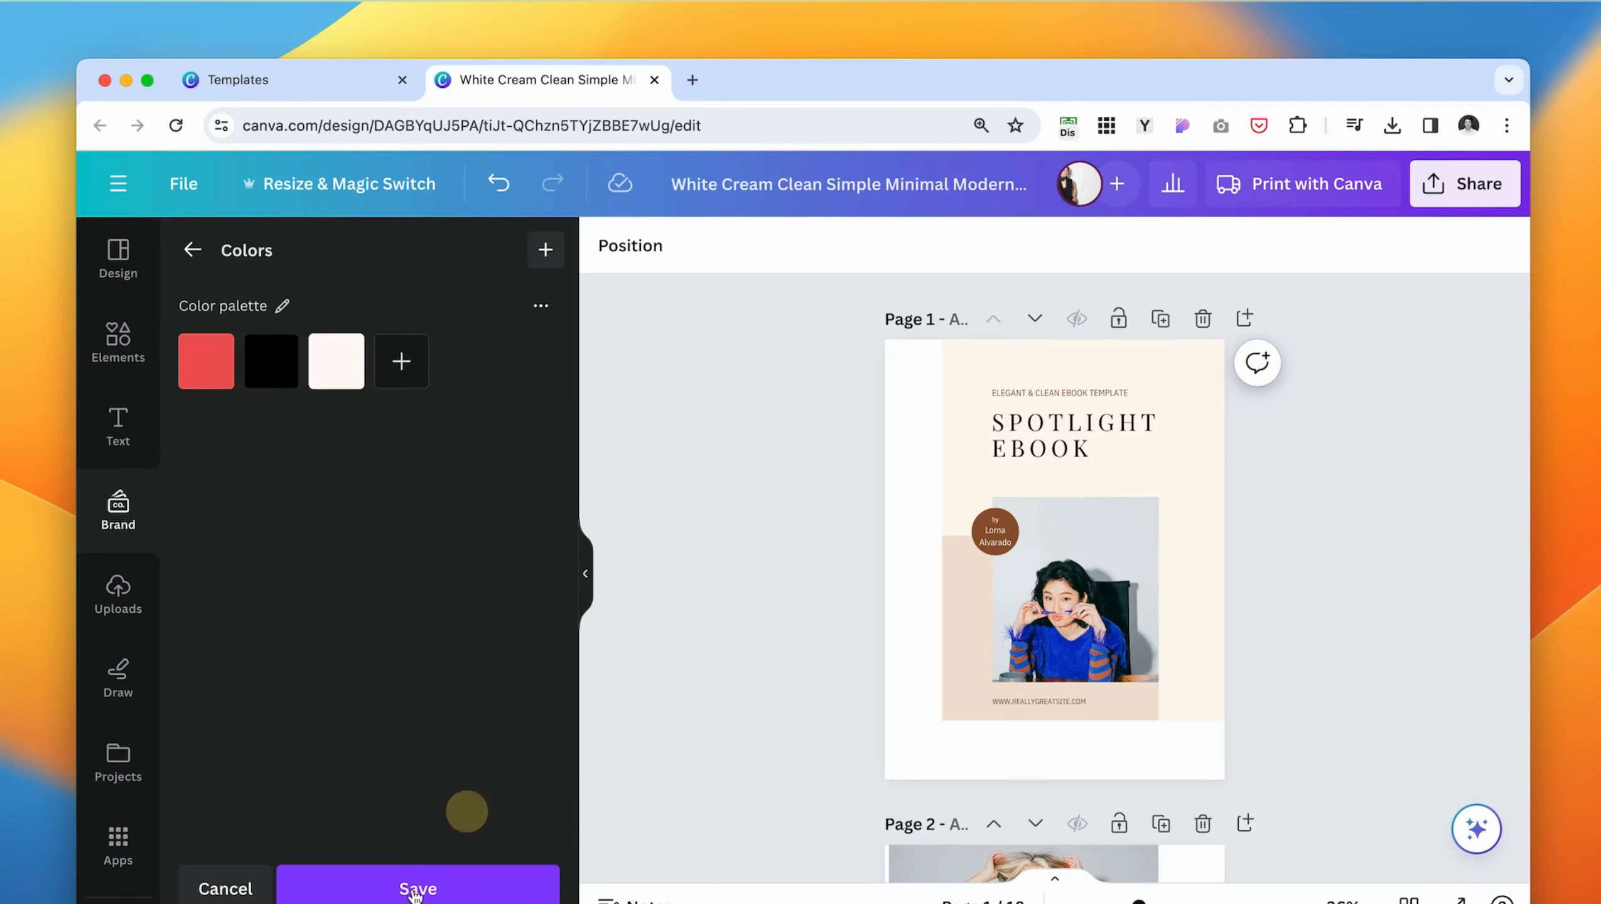
left_click(414, 891)
left_click(1026, 611)
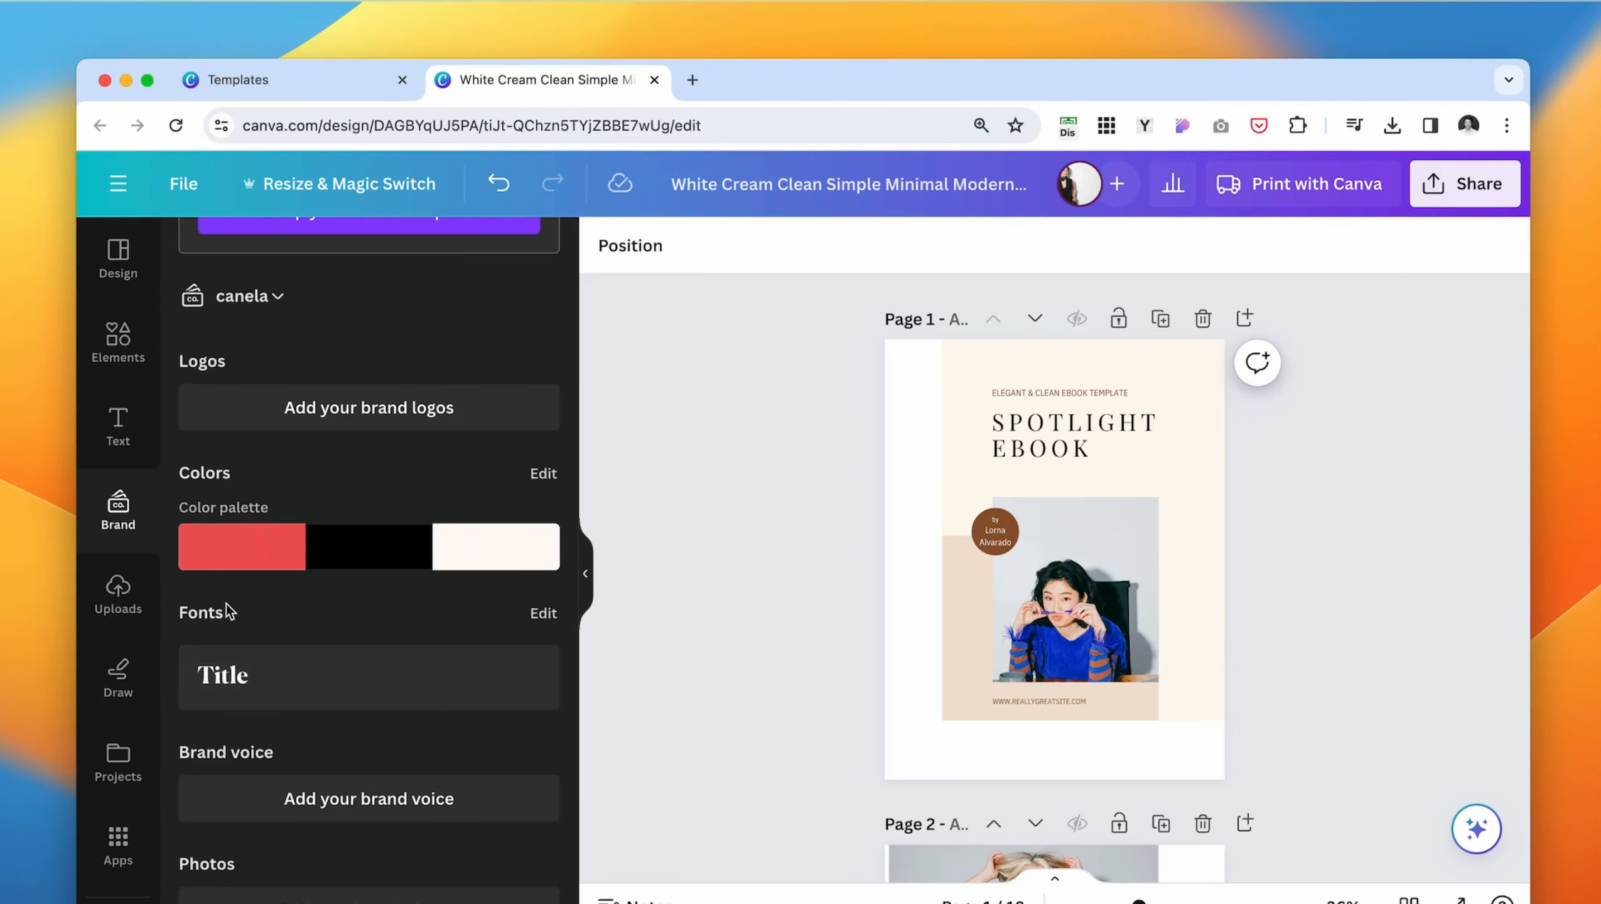
- Set the font of the brand's Title text style to Arimo
scroll(359, 684, "down", 2)
left_click(338, 590)
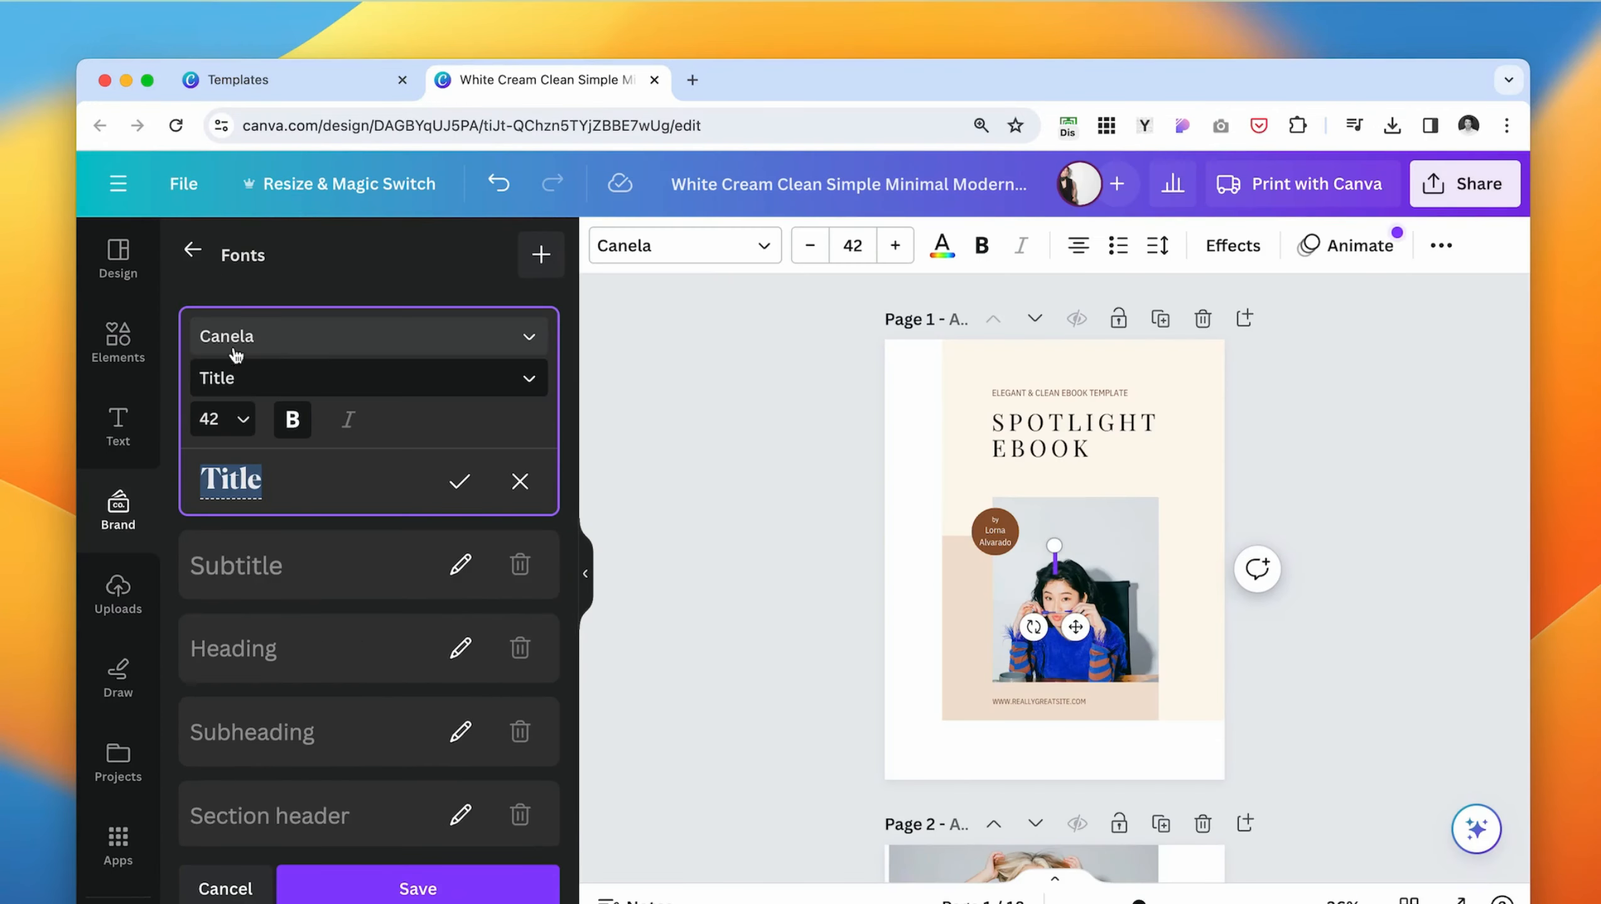
left_click(480, 340)
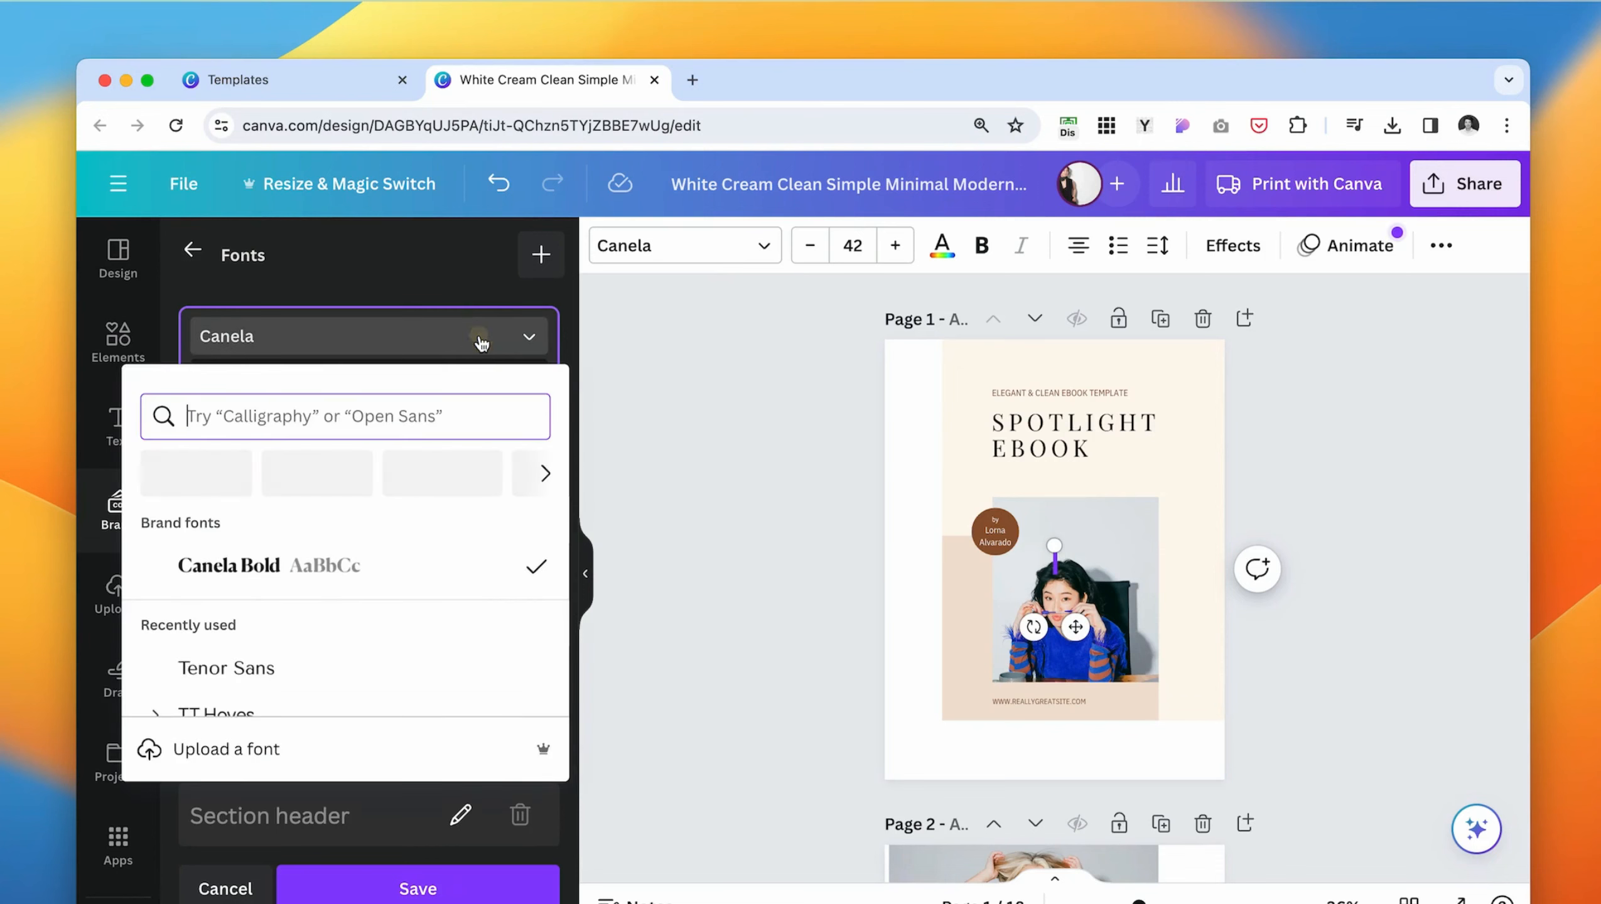
scroll(296, 636, "down", 5)
scroll(294, 630, "down", 8)
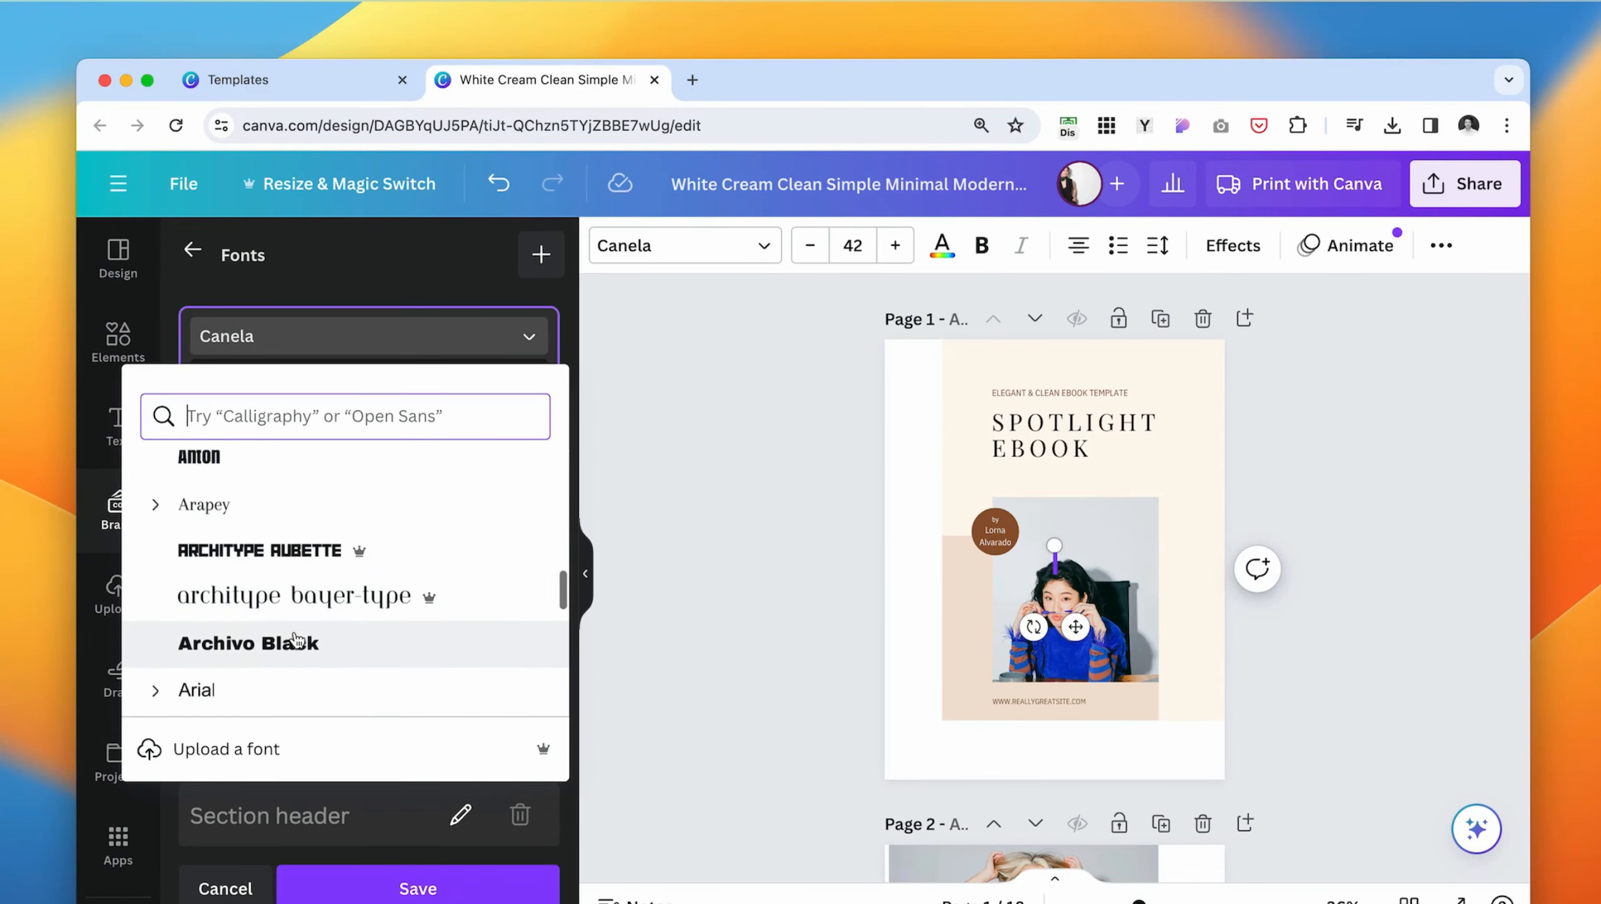
scroll(295, 640, "down", 3)
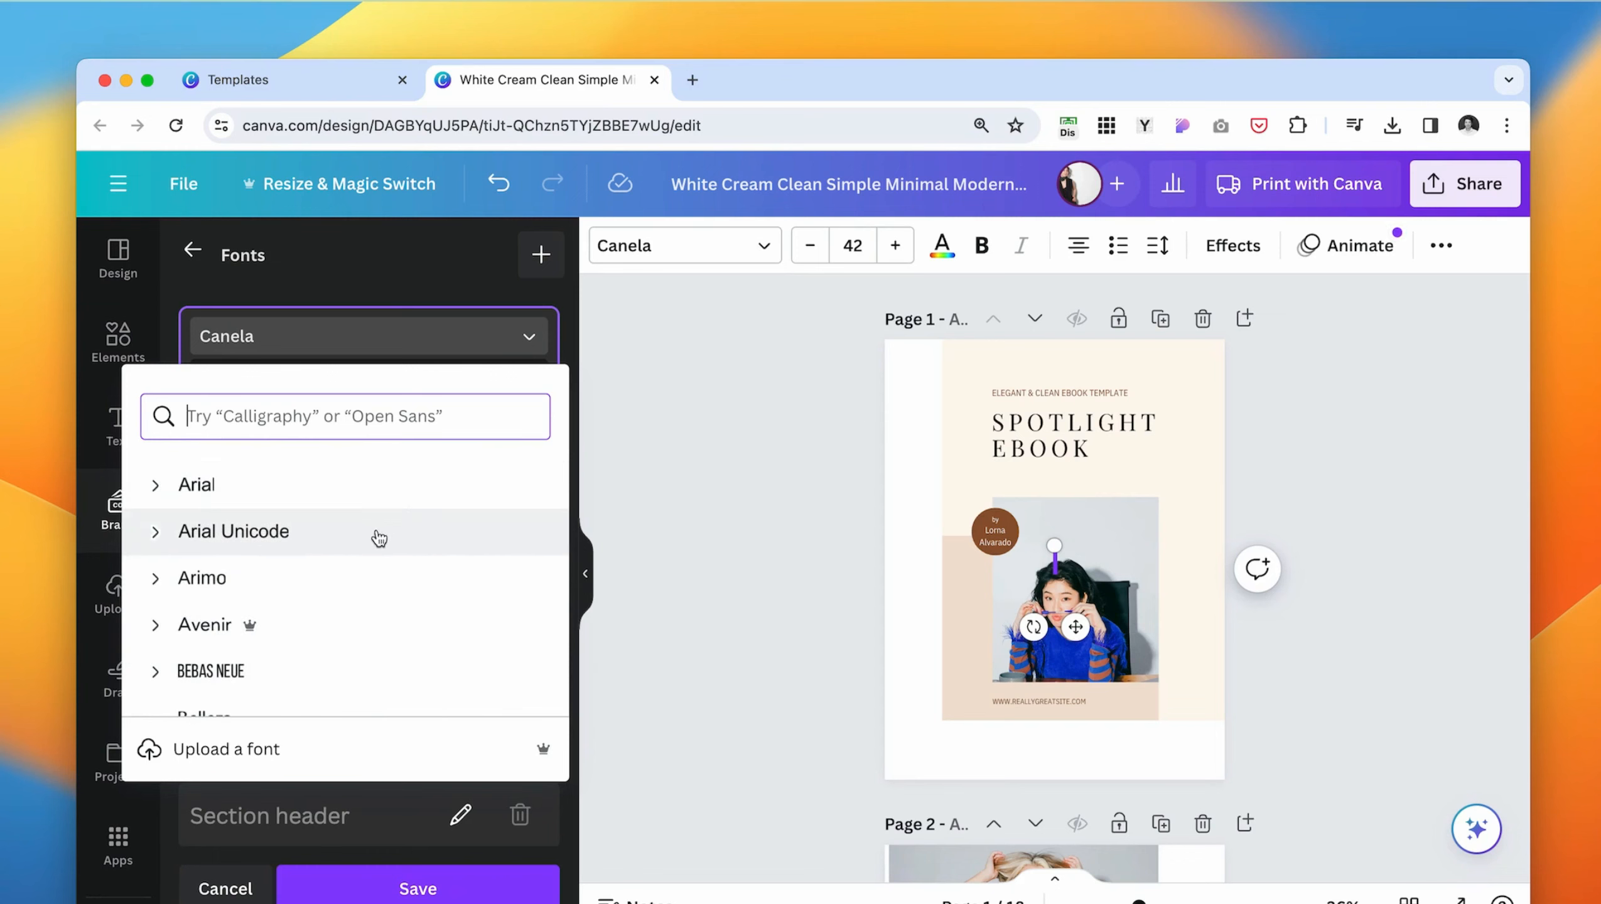
left_click(304, 577)
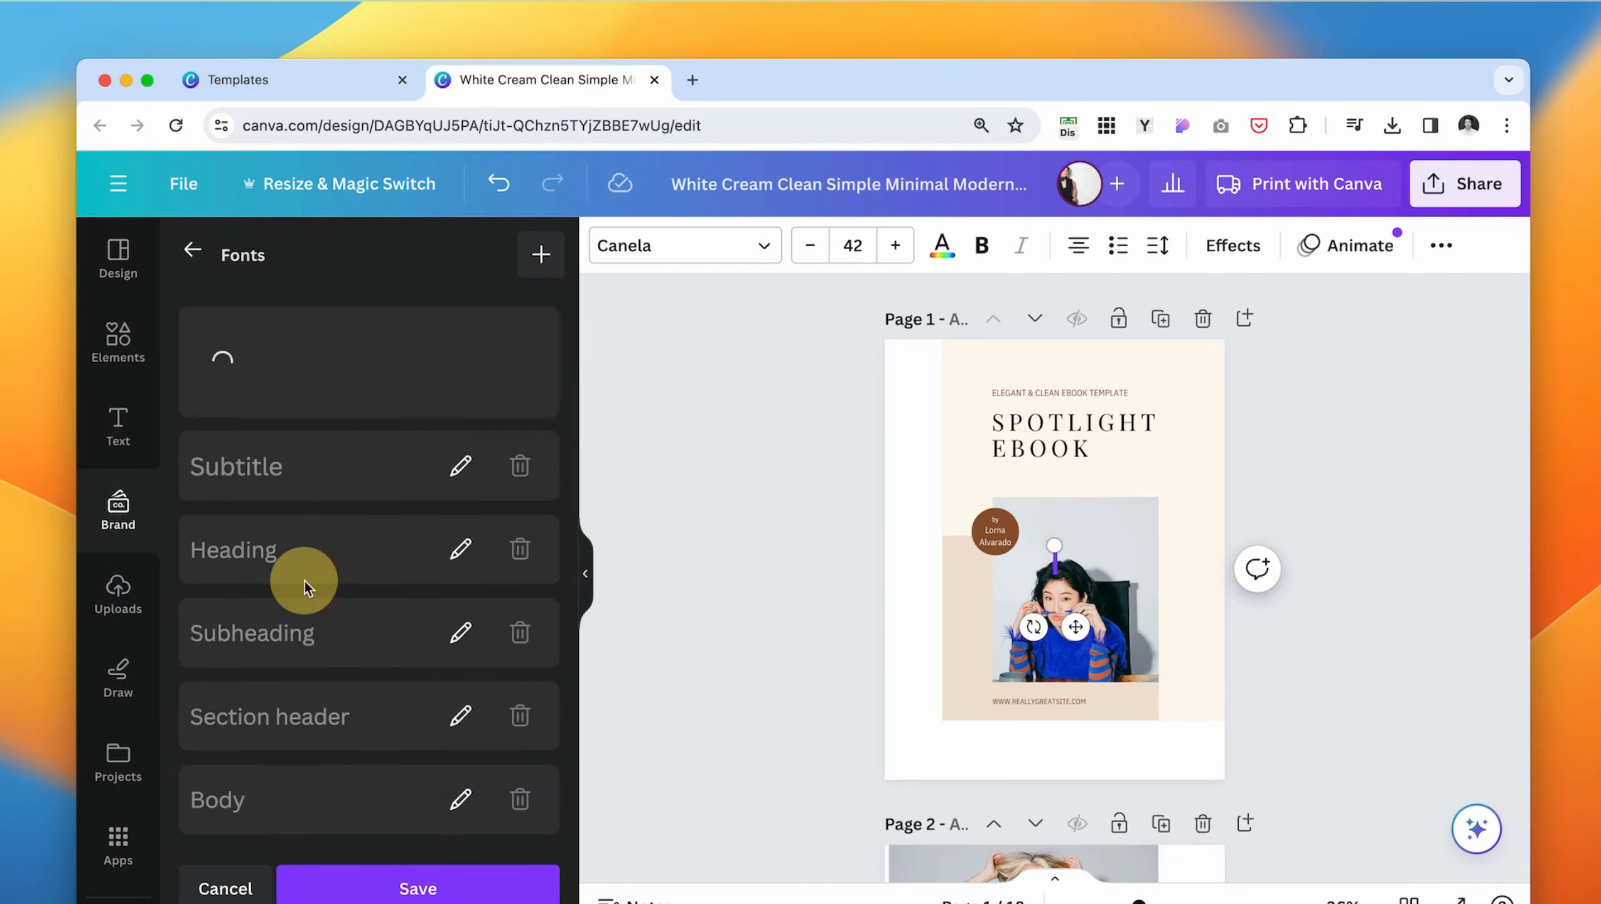
- Set the size of the brand's Title text style to 28
left_click(240, 419)
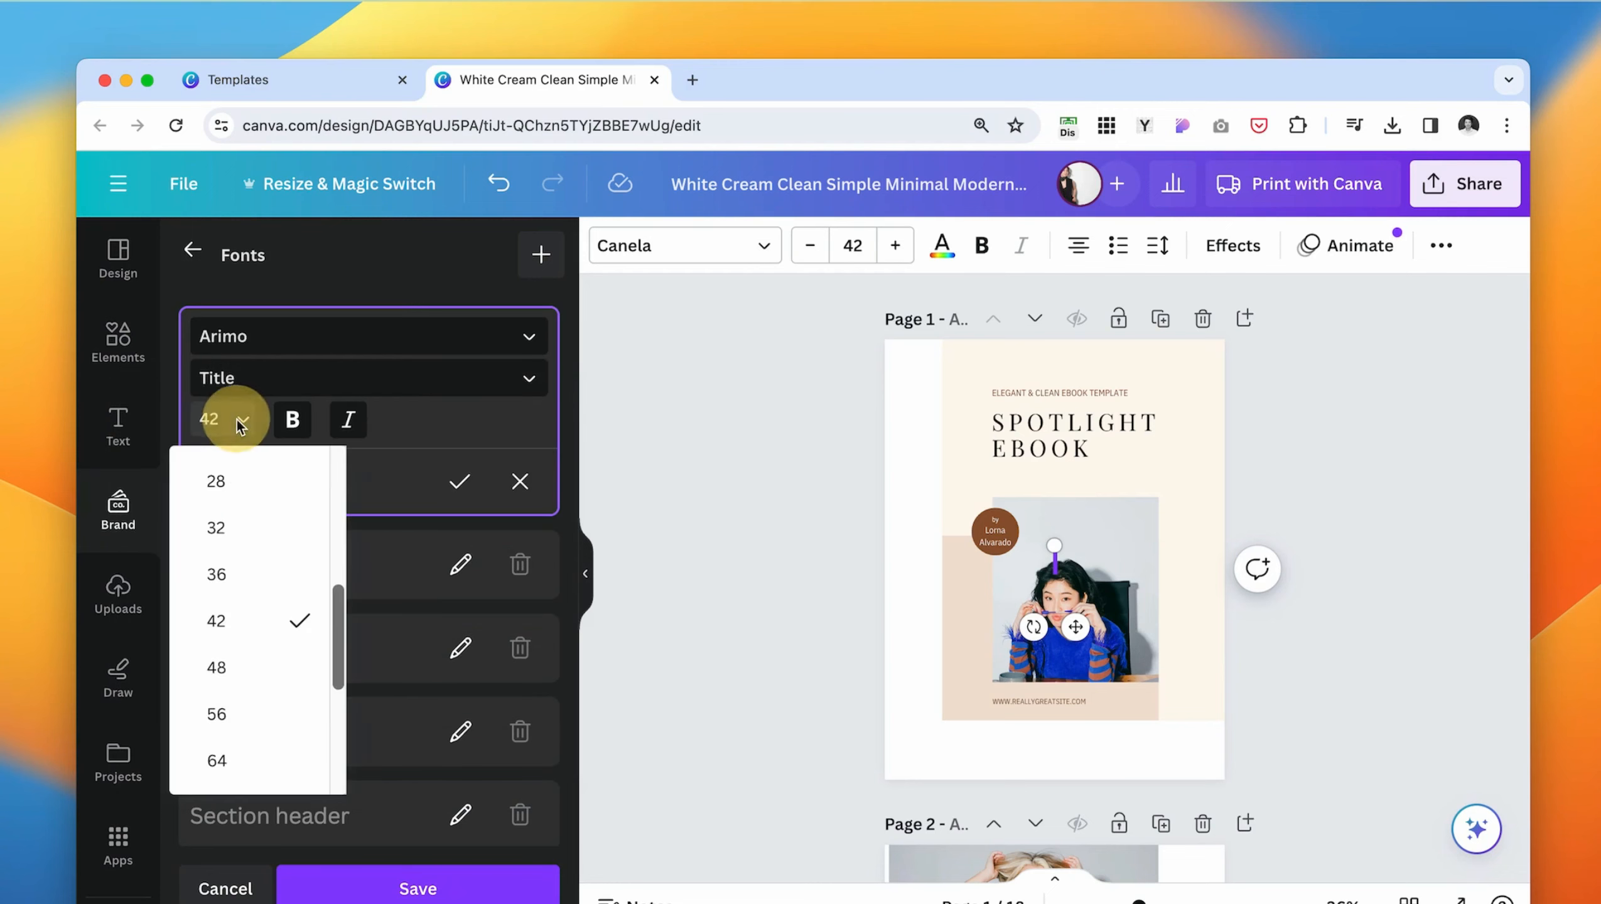
left_click(239, 527)
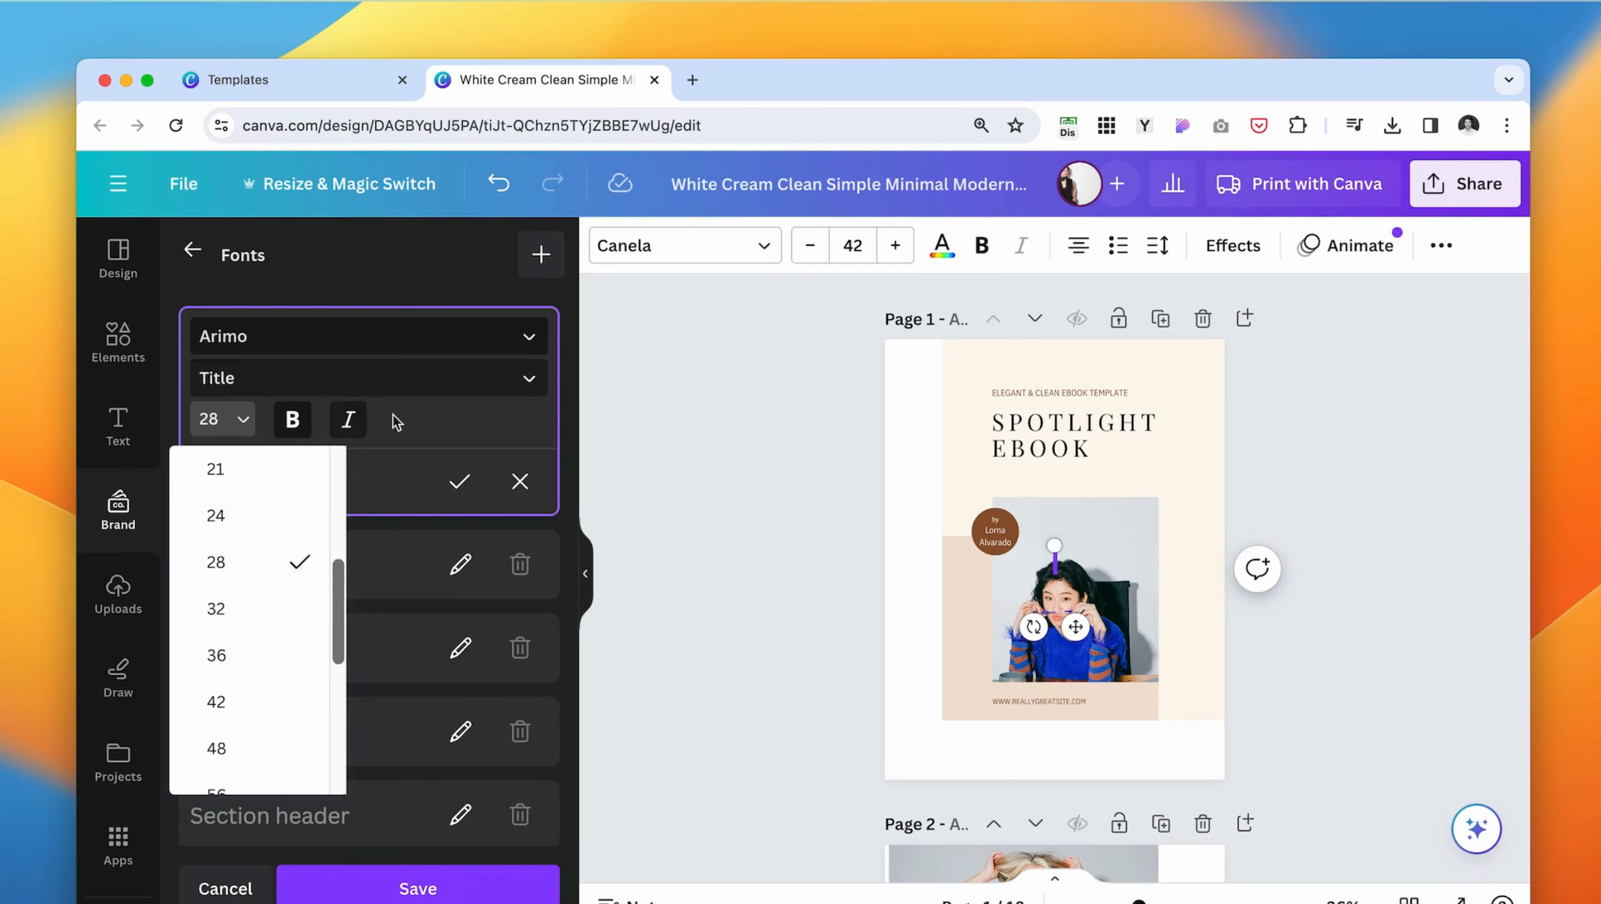
left_click(448, 406)
- Set the font of the brand's Subtitle text style to Tex Gyre Pagella
left_click(459, 422)
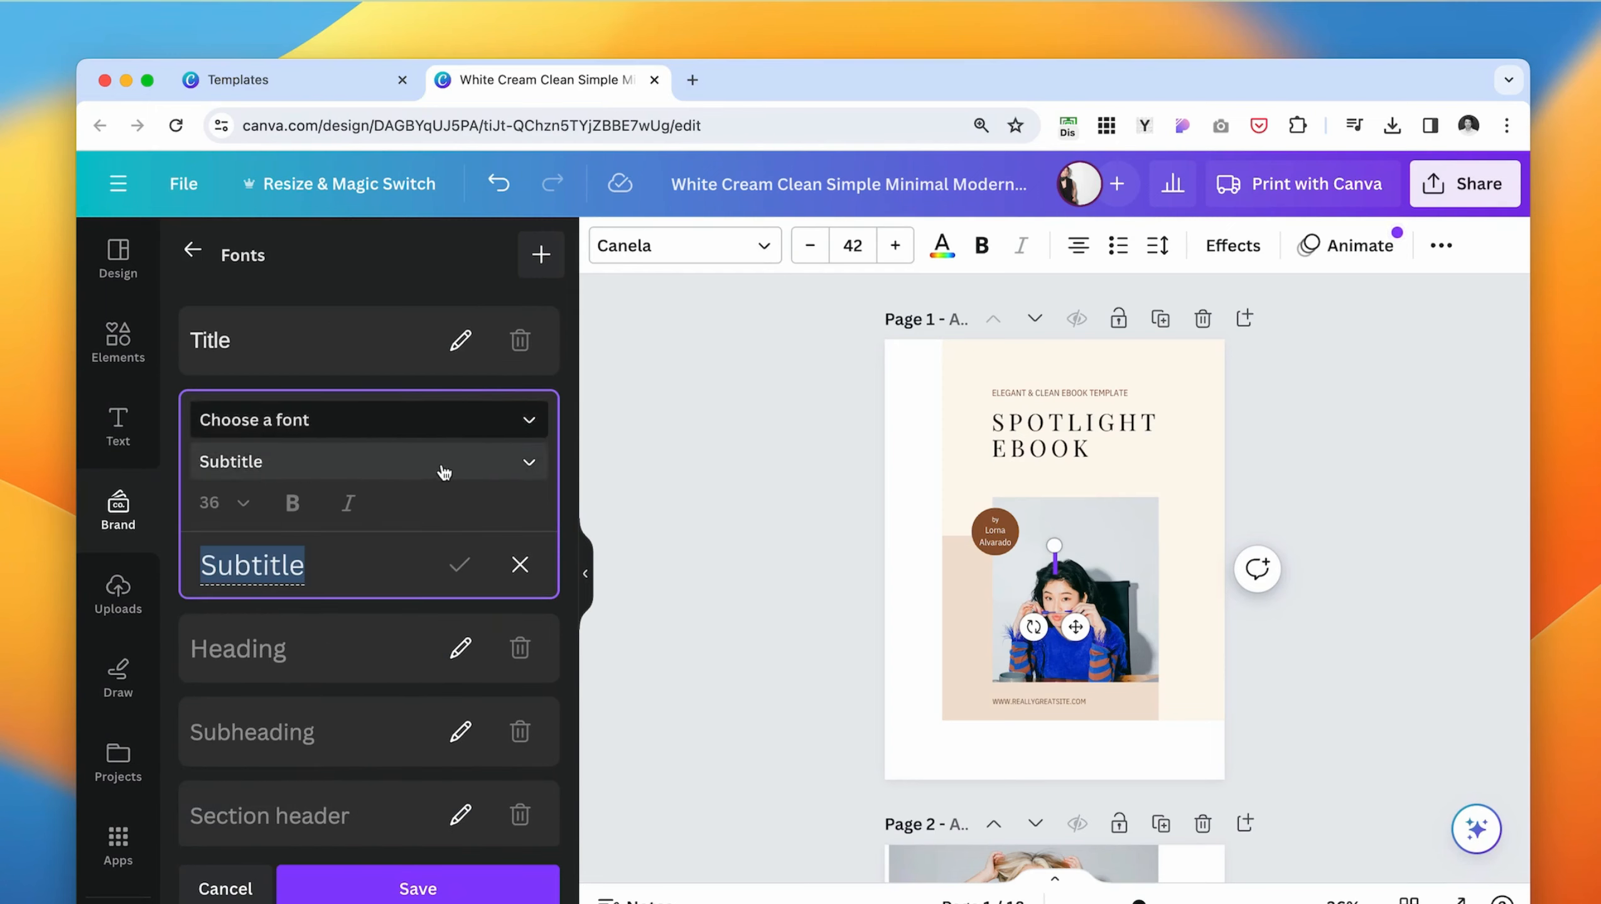
left_click(478, 465)
left_click(330, 405)
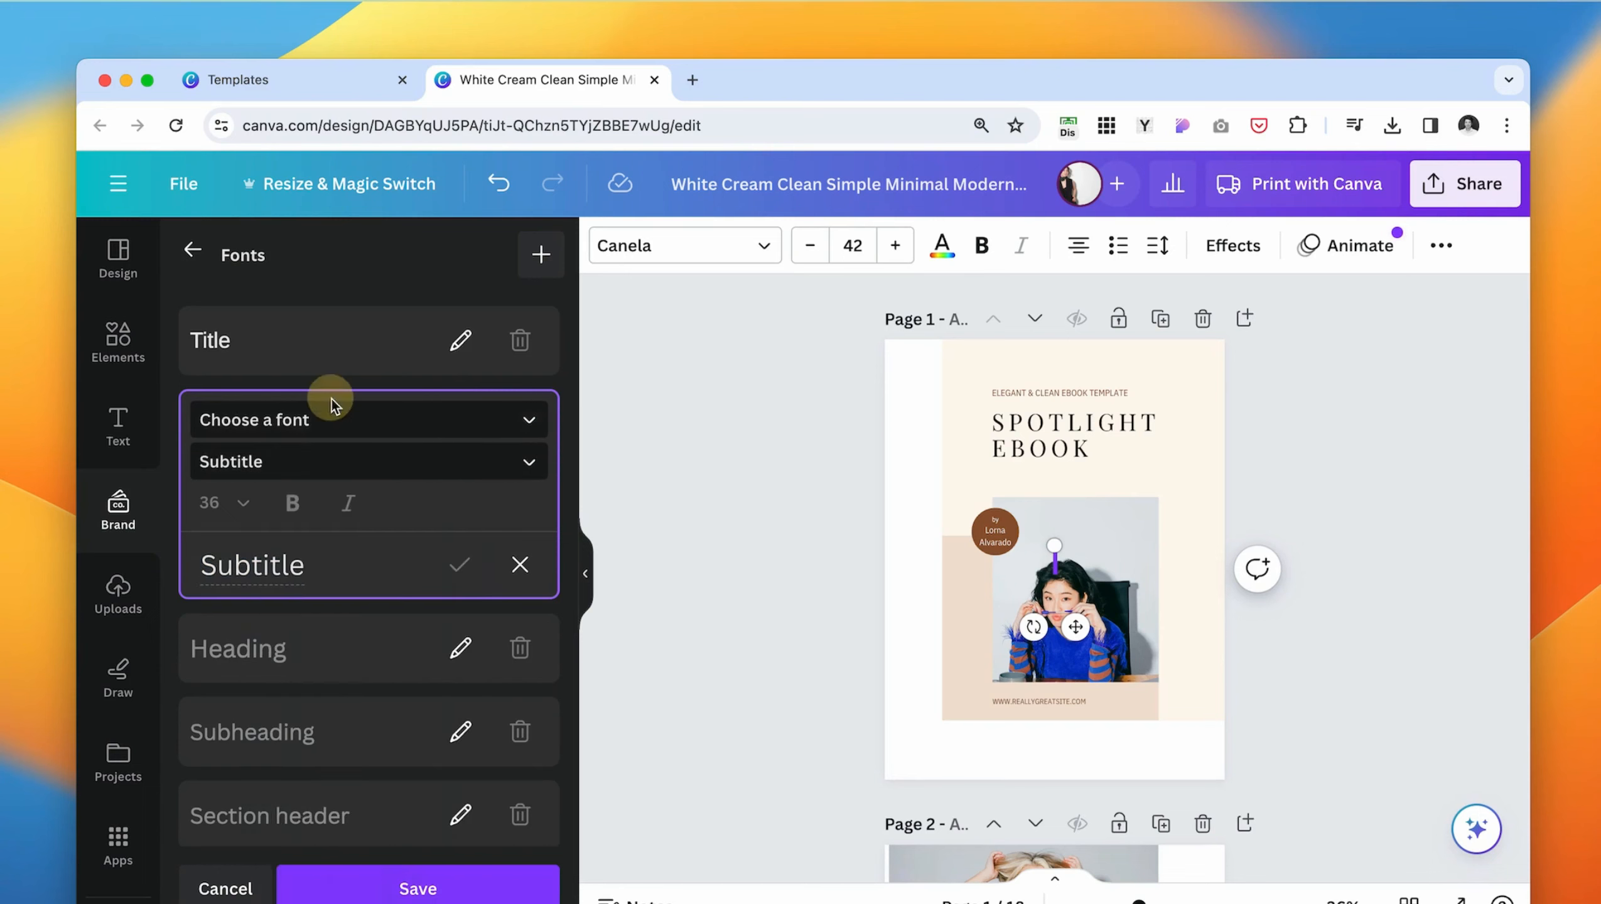
scroll(319, 728, "down", 8)
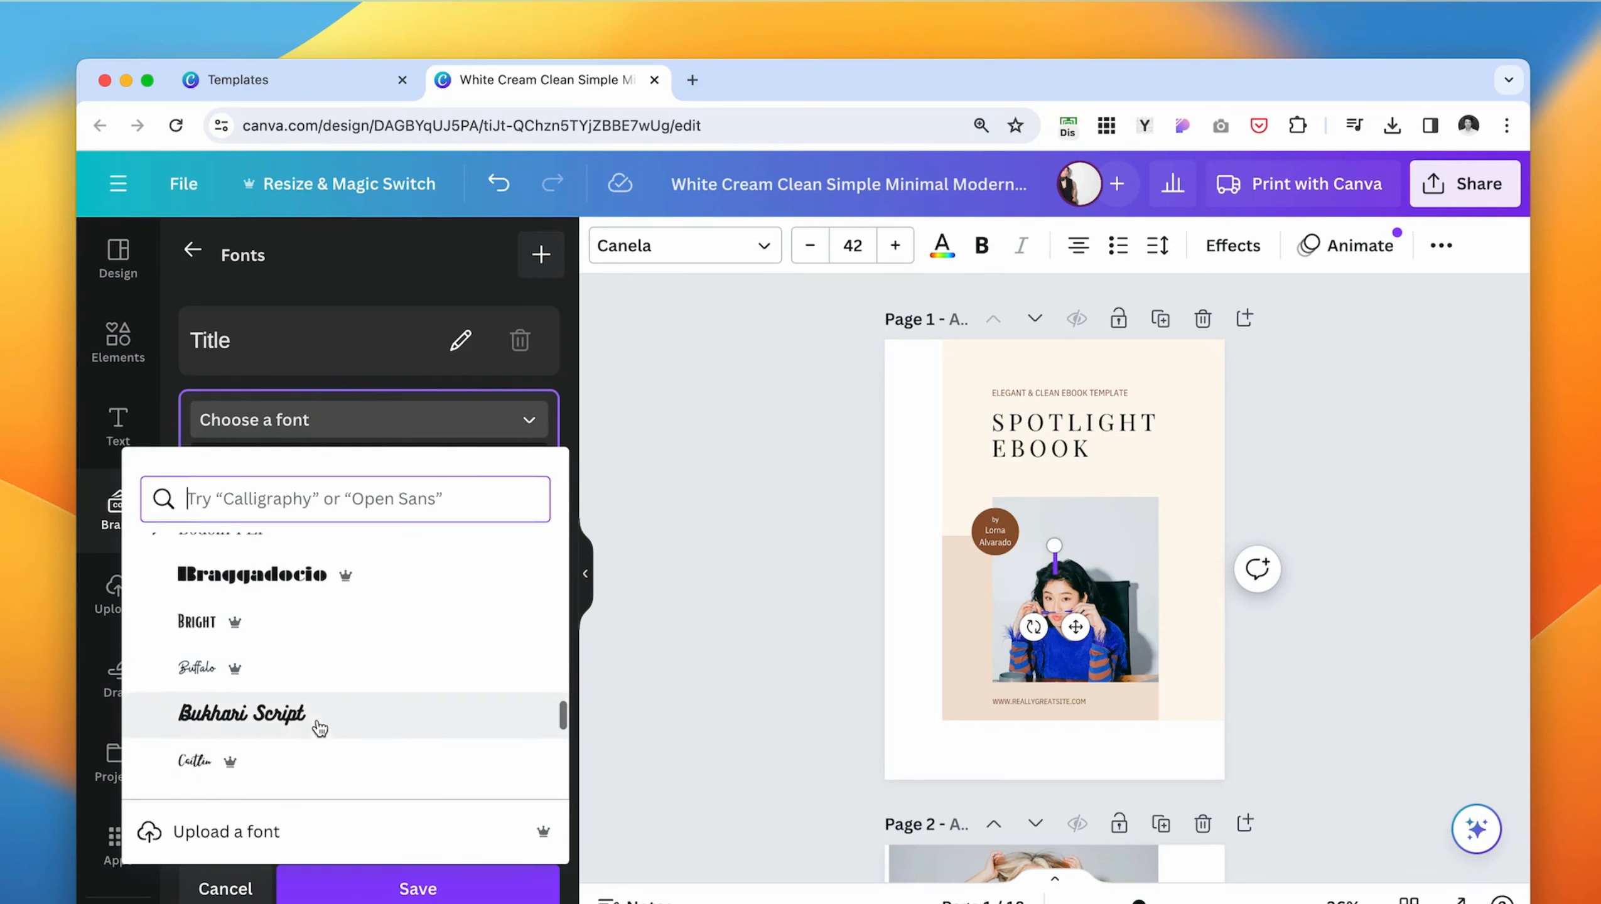
scroll(320, 728, "up", 10)
left_click(271, 604)
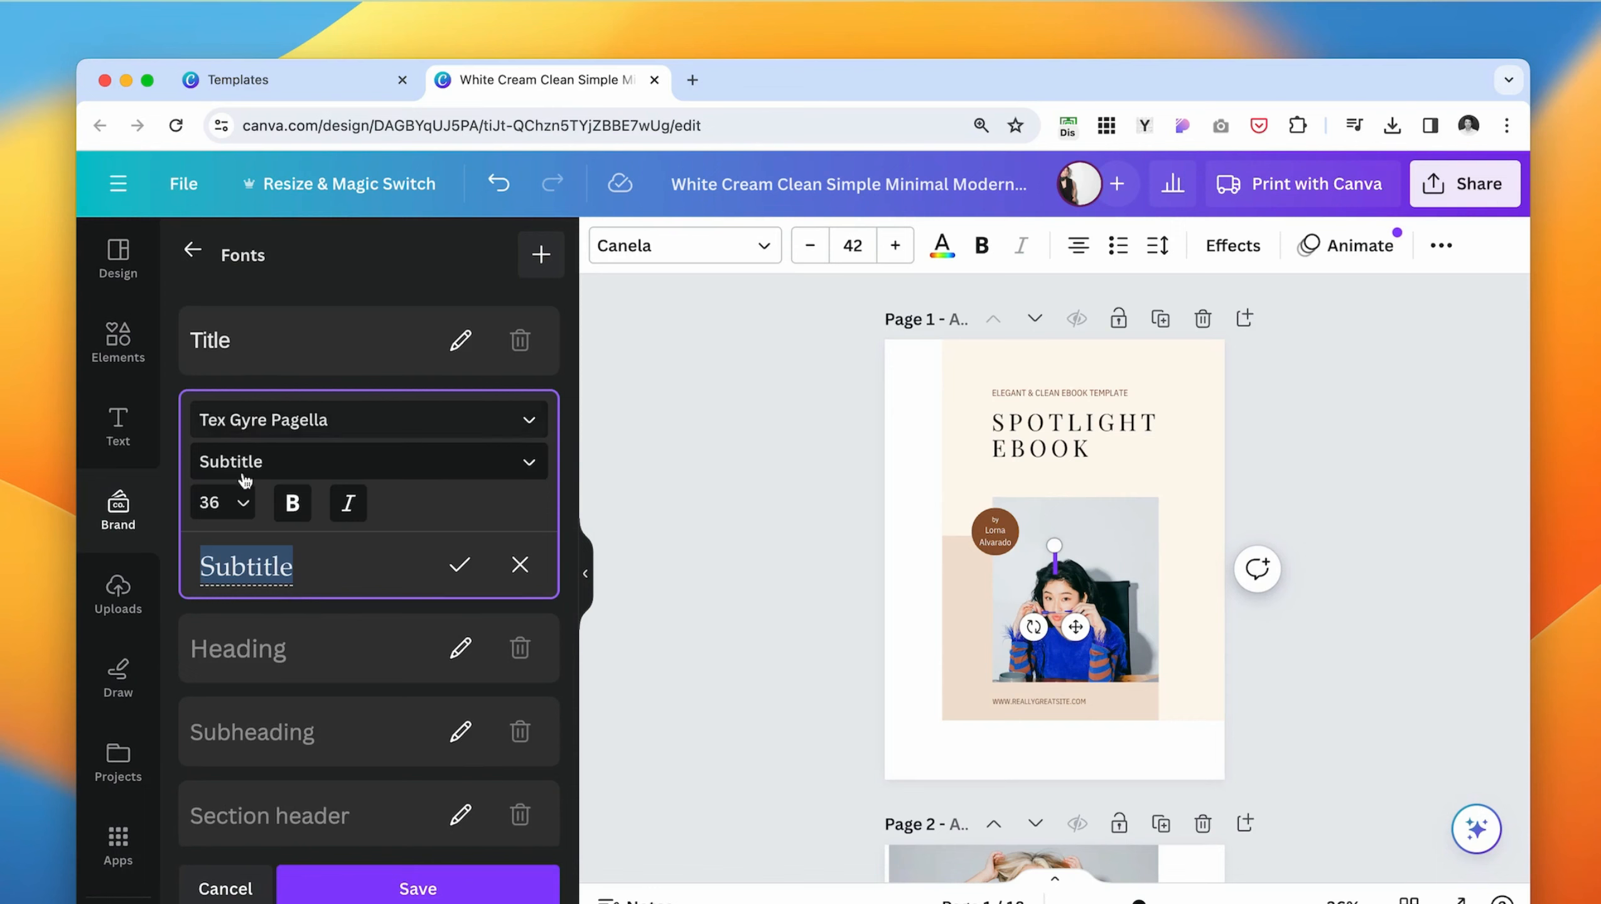
- Set the brand's Subtitle text style to size 21 and save the brand fonts
left_click(227, 502)
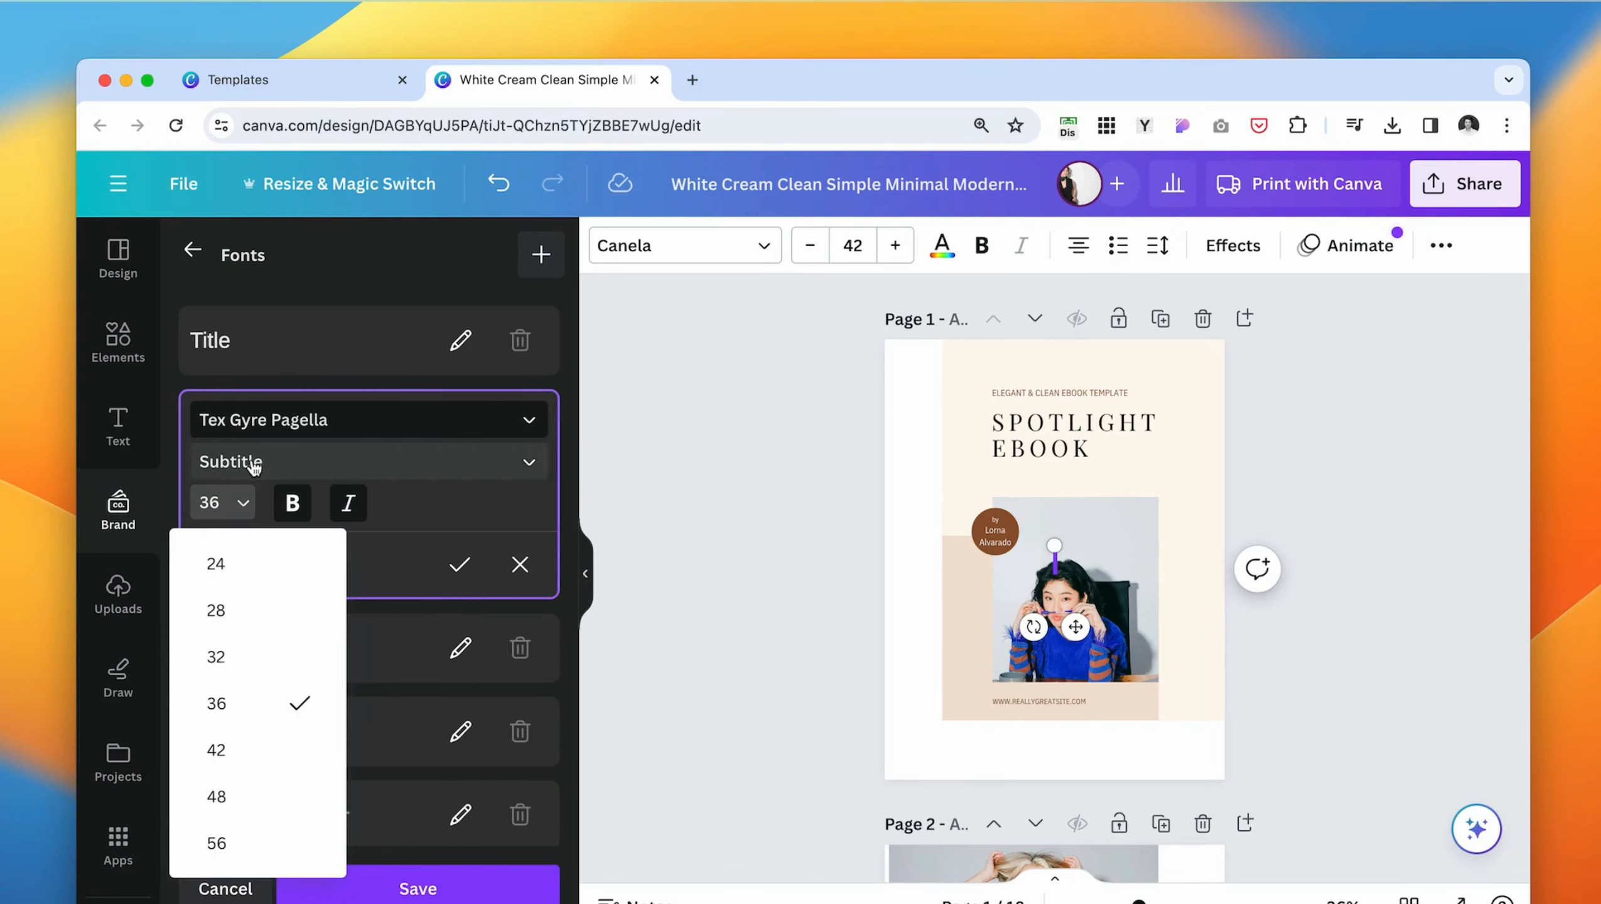
scroll(233, 645, "up", 3)
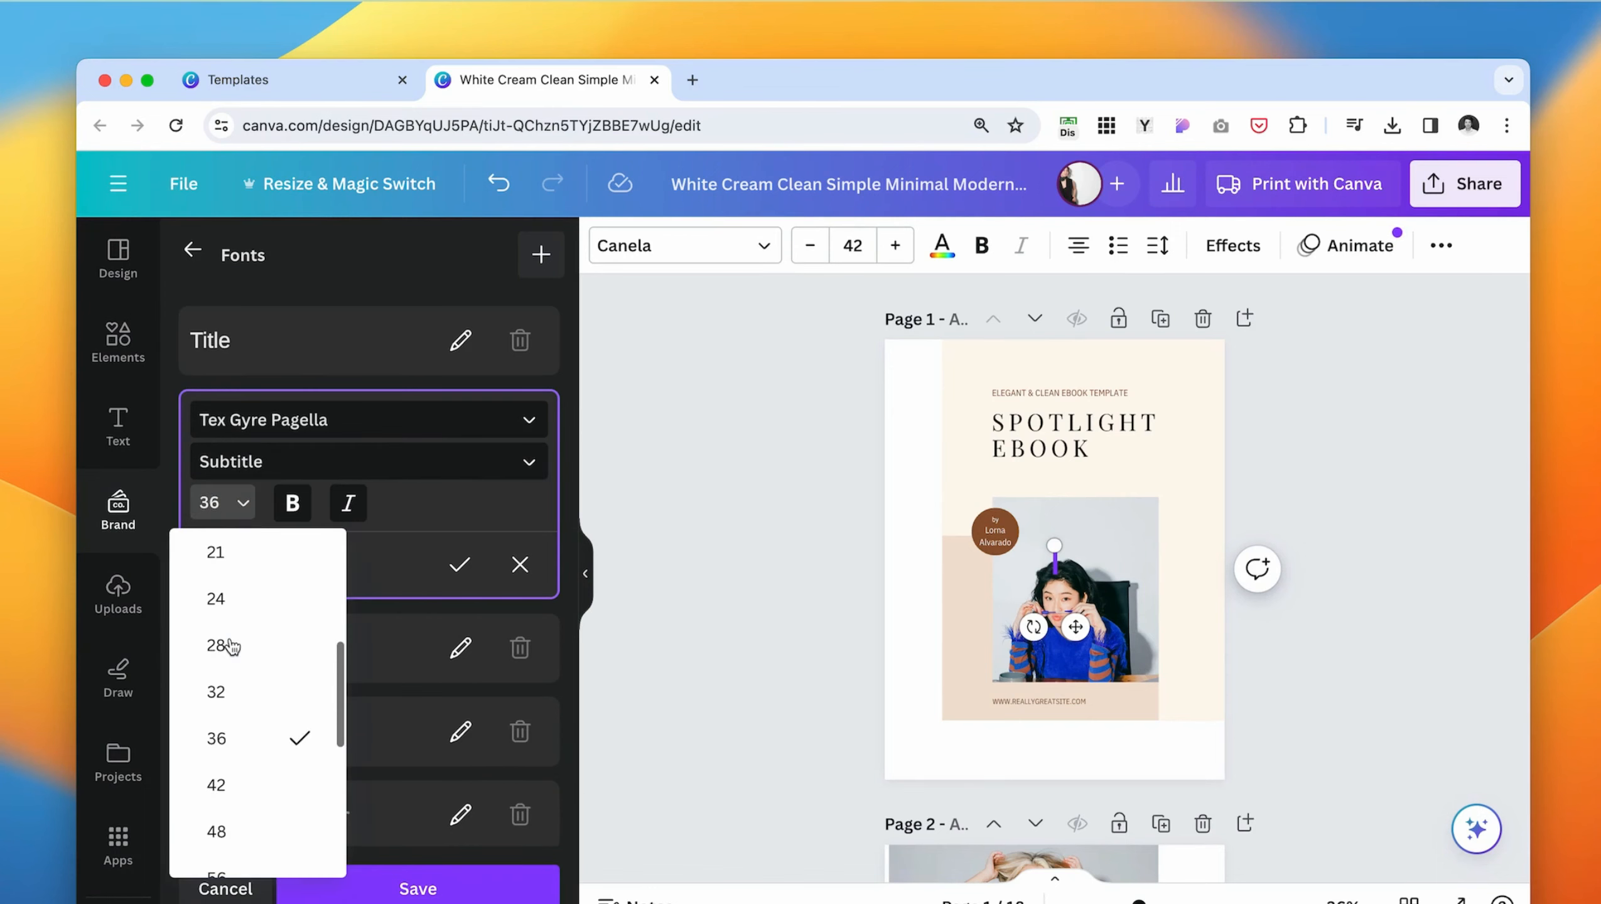
scroll(269, 679, "up", 4)
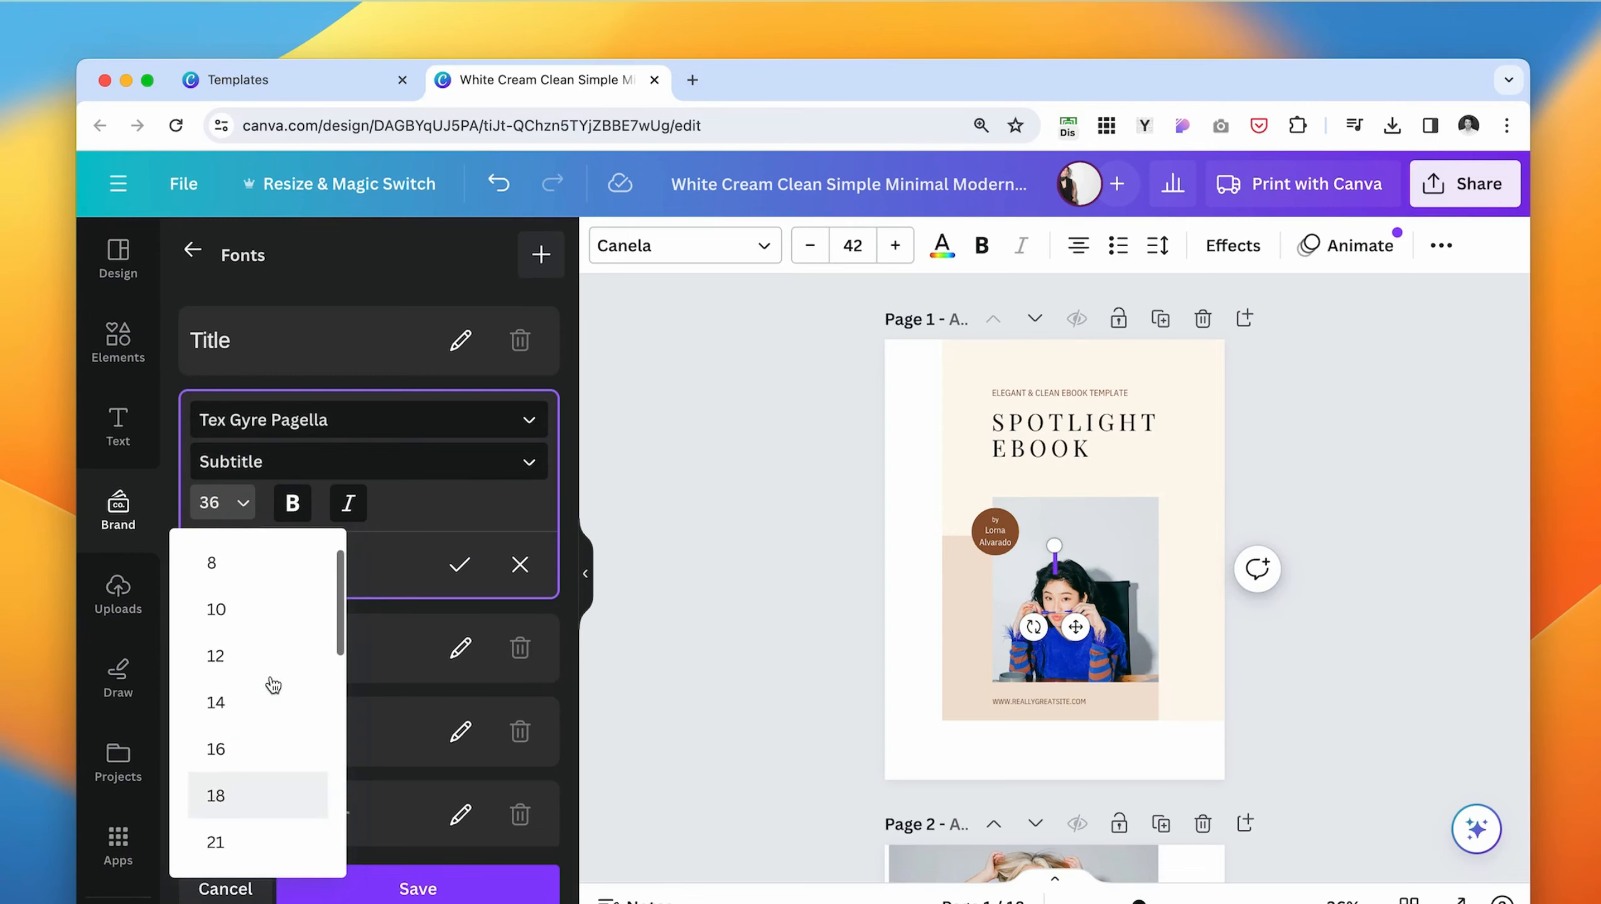
scroll(261, 784, "down", 2)
left_click(260, 747)
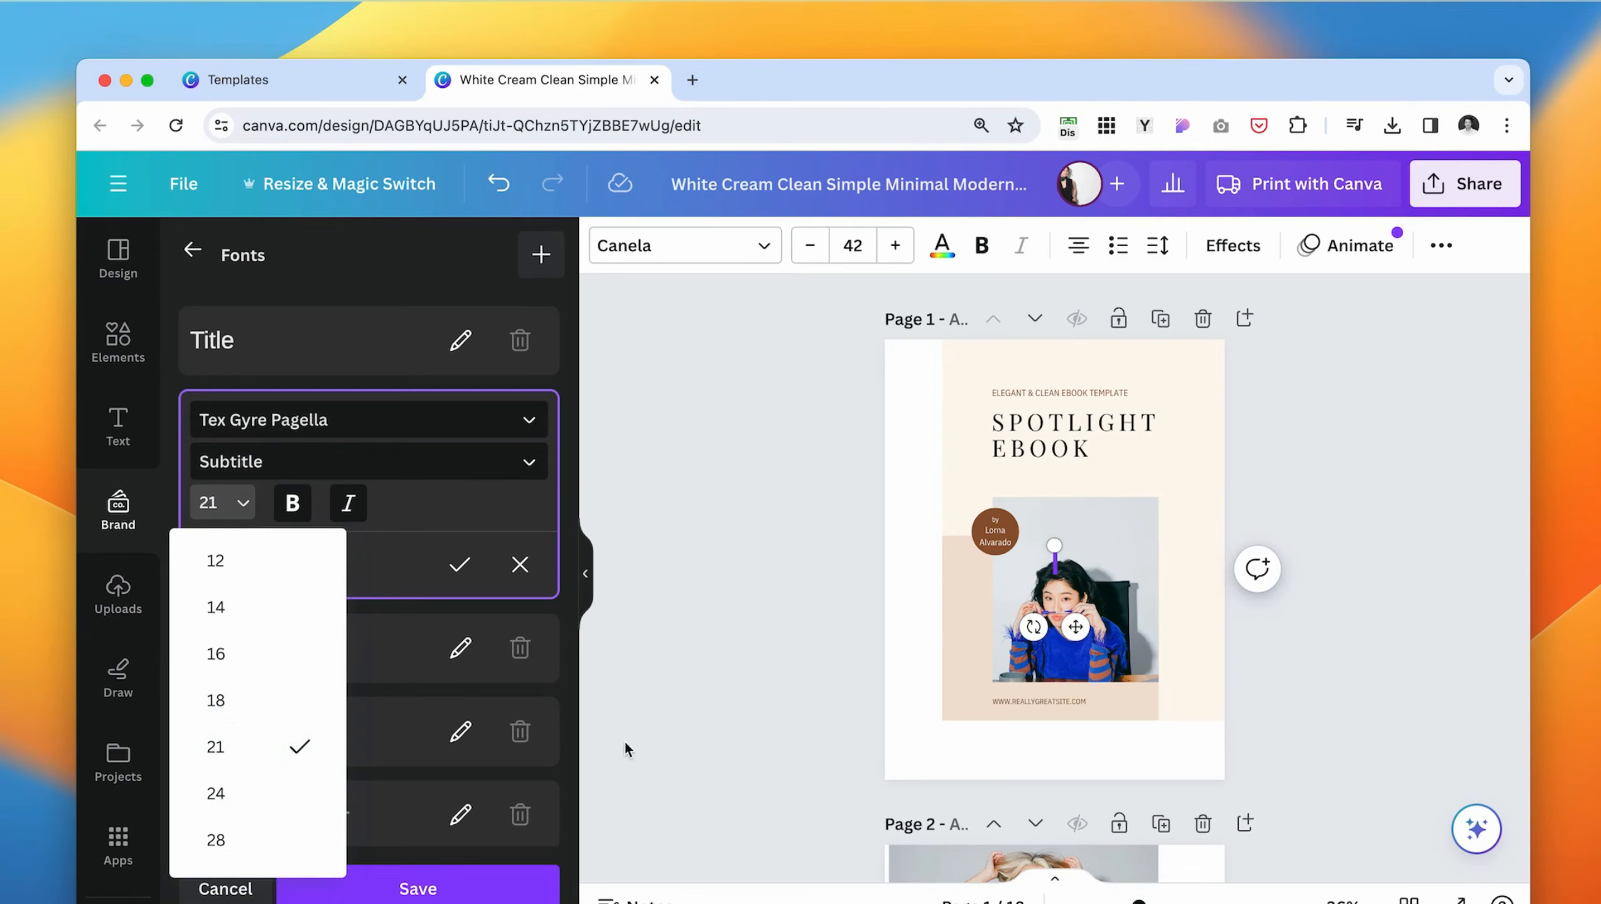
left_click(433, 889)
left_click(1019, 609)
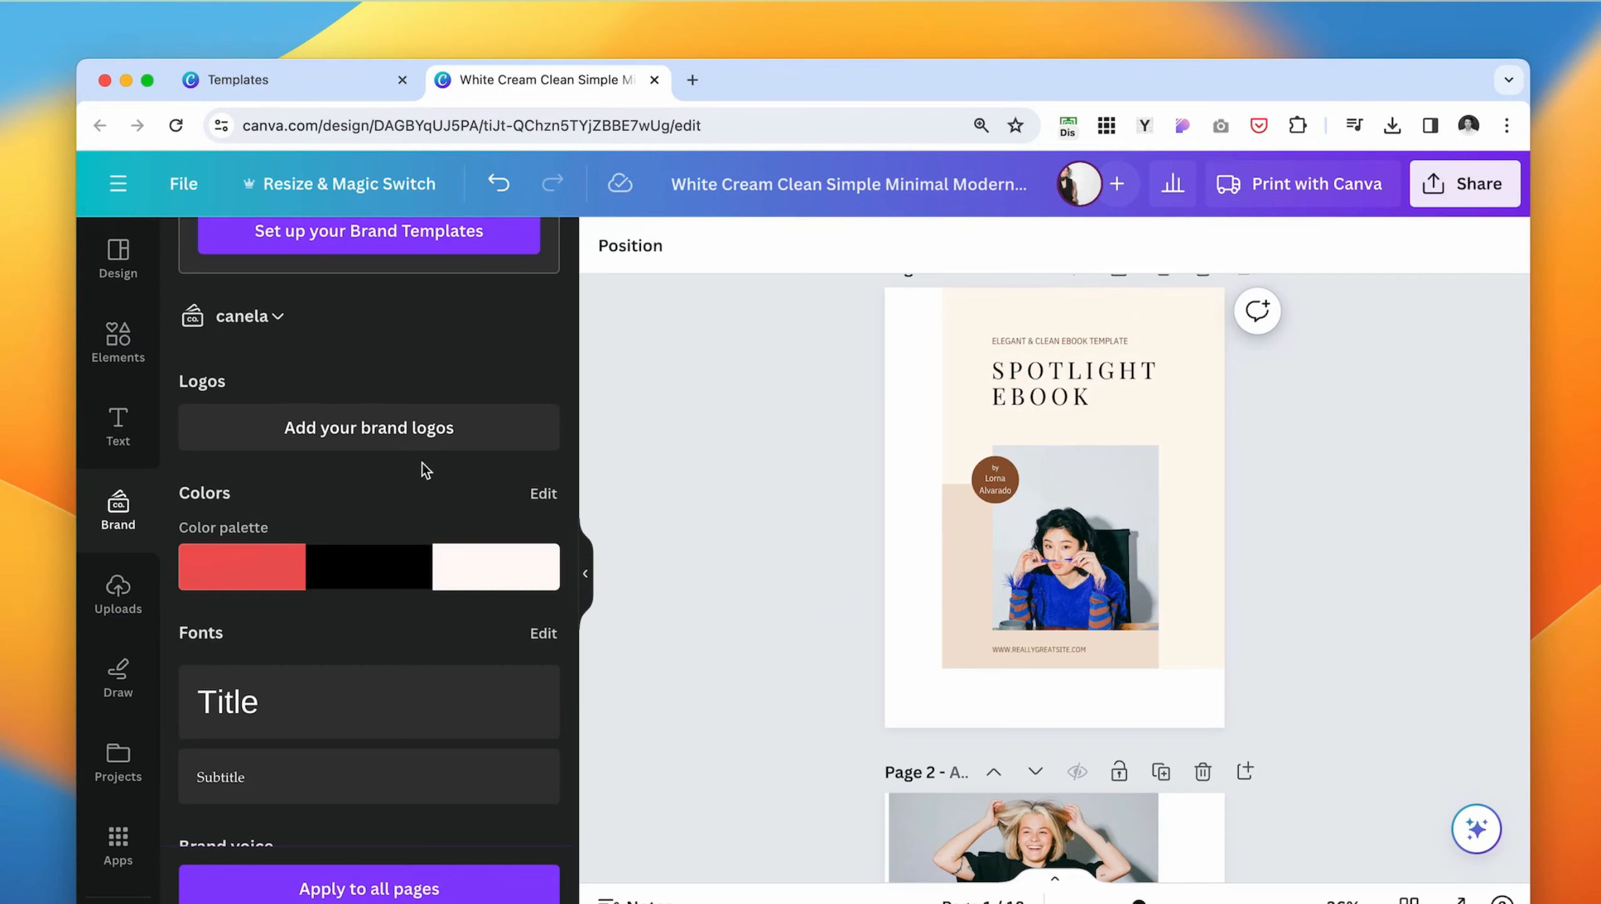
- Apply the brand color palette to the ebook's cover page and extend the style to all pages
scroll(334, 612, "down", 3)
scroll(328, 563, "up", 2)
scroll(411, 495, "up", 2)
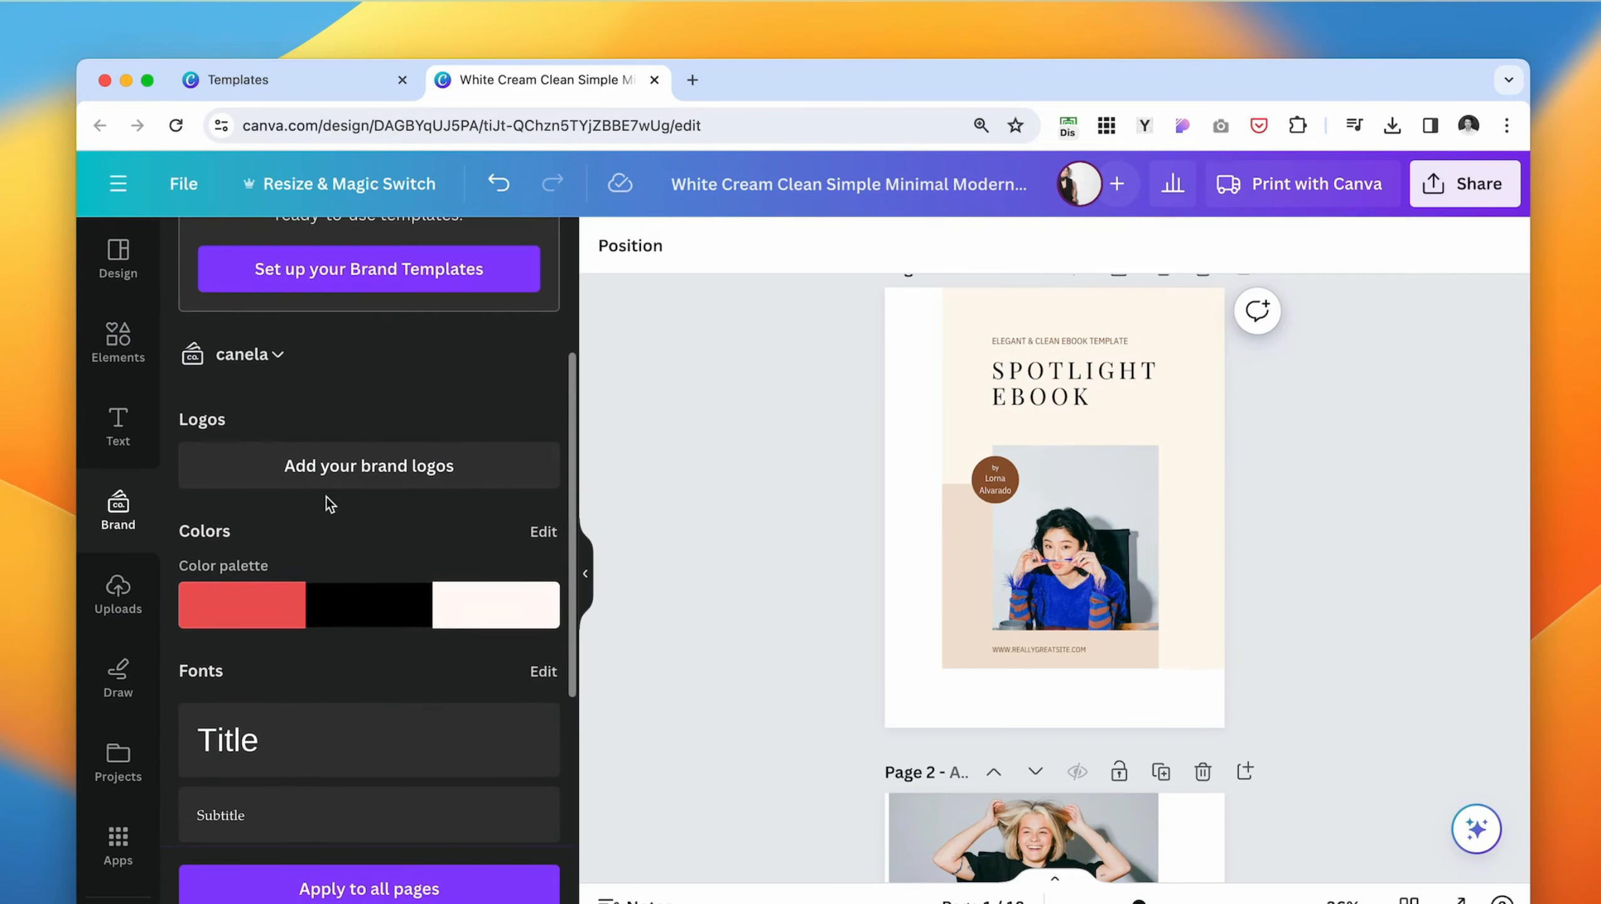
left_click(344, 608)
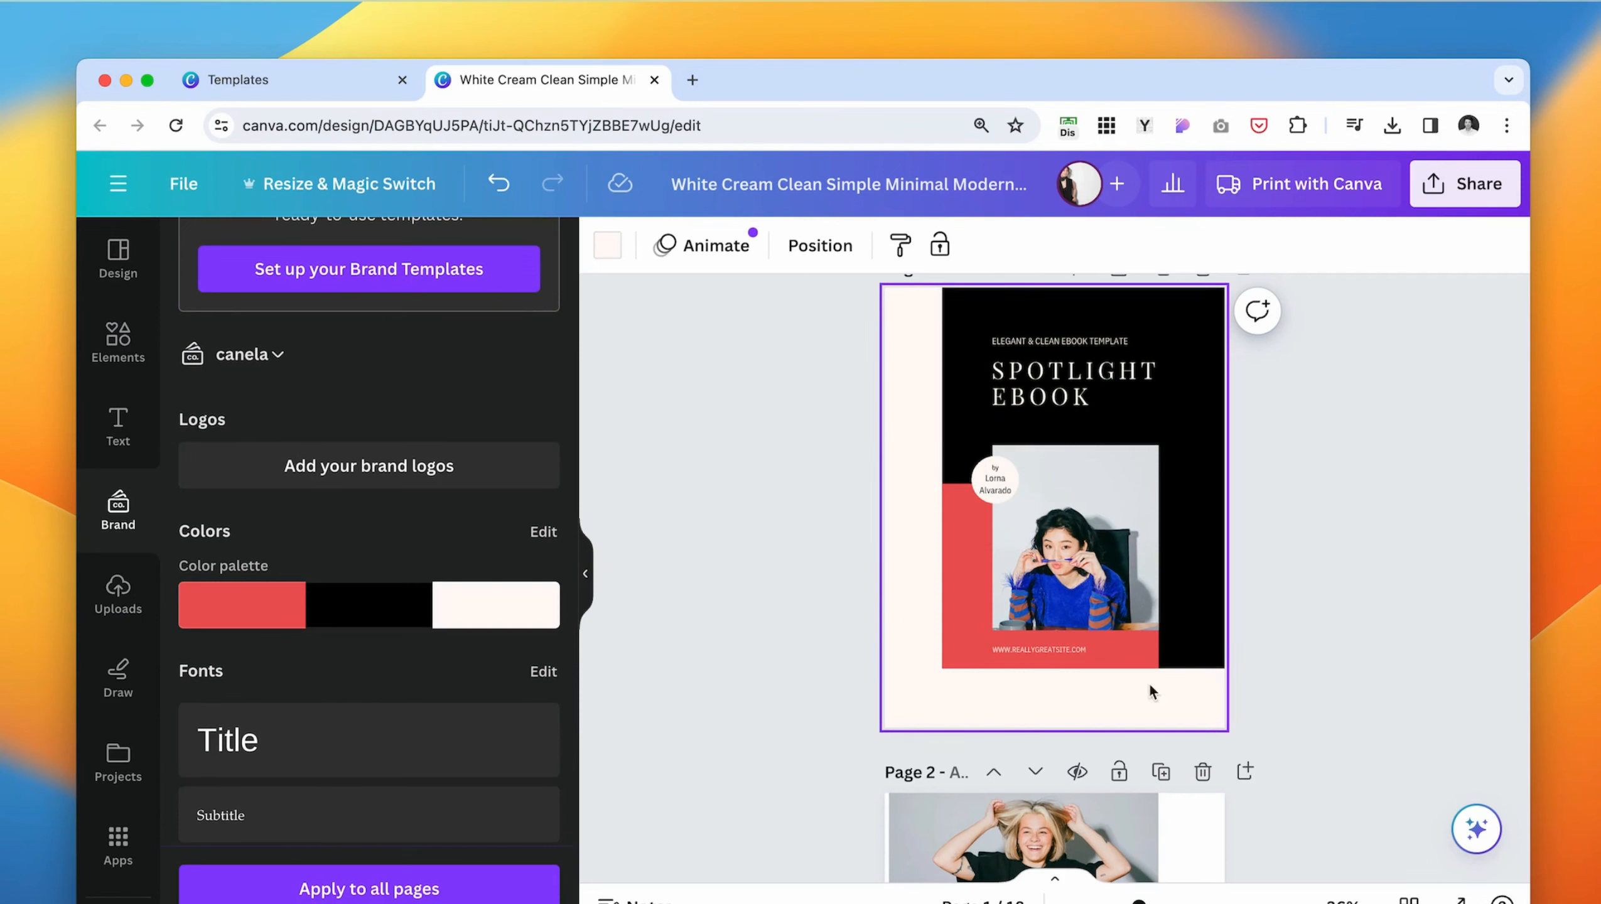
scroll(1047, 736, "down", 4)
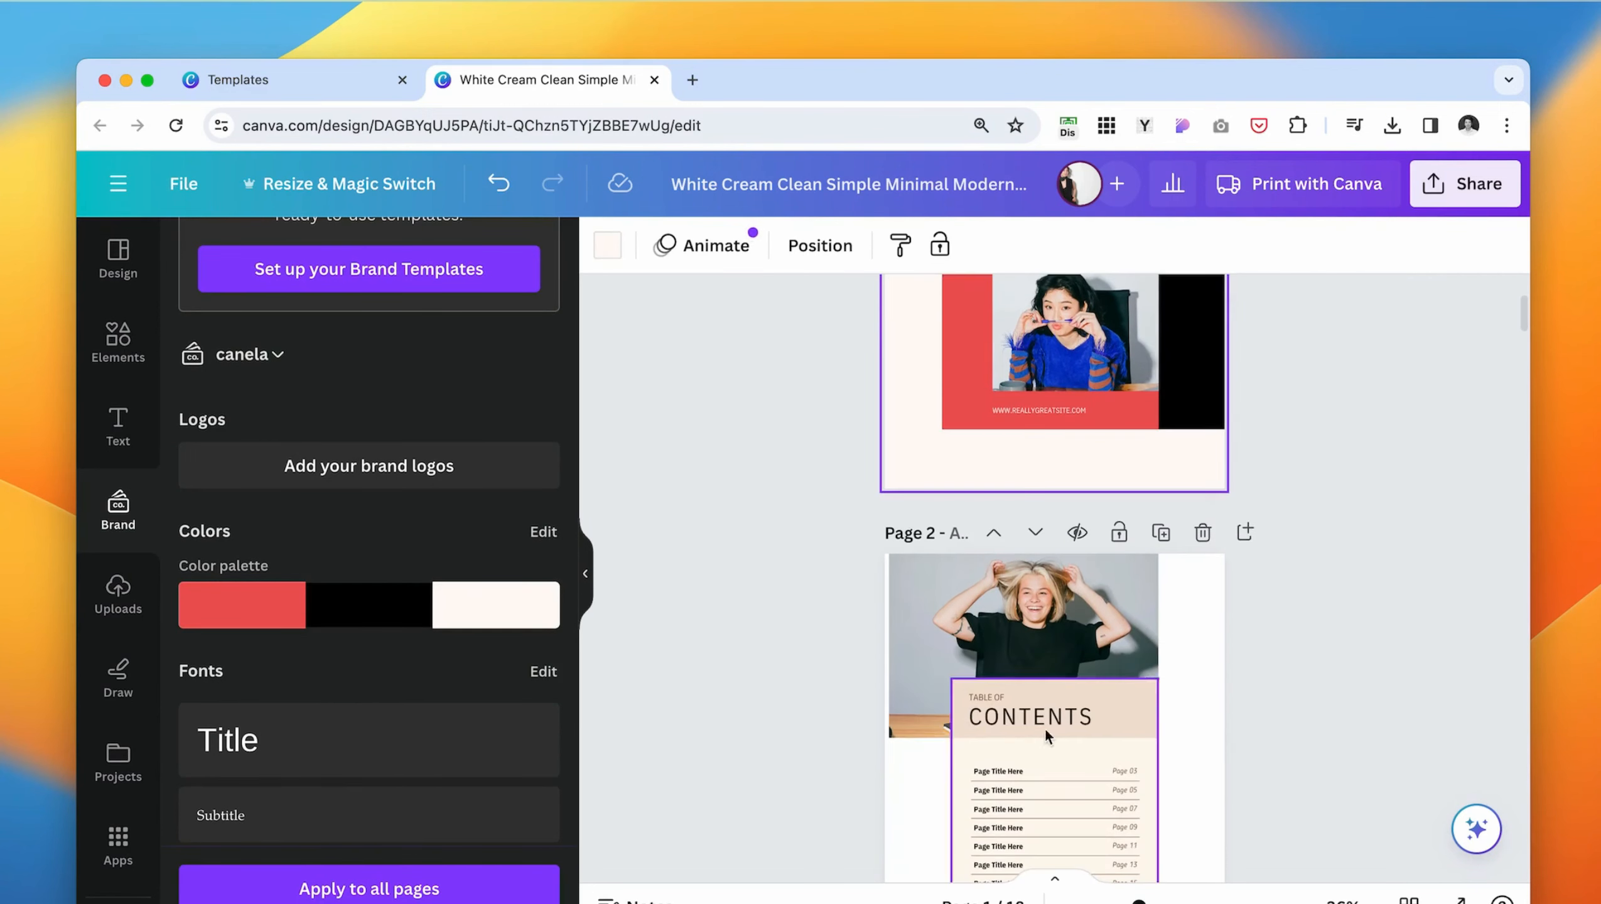
left_click(432, 889)
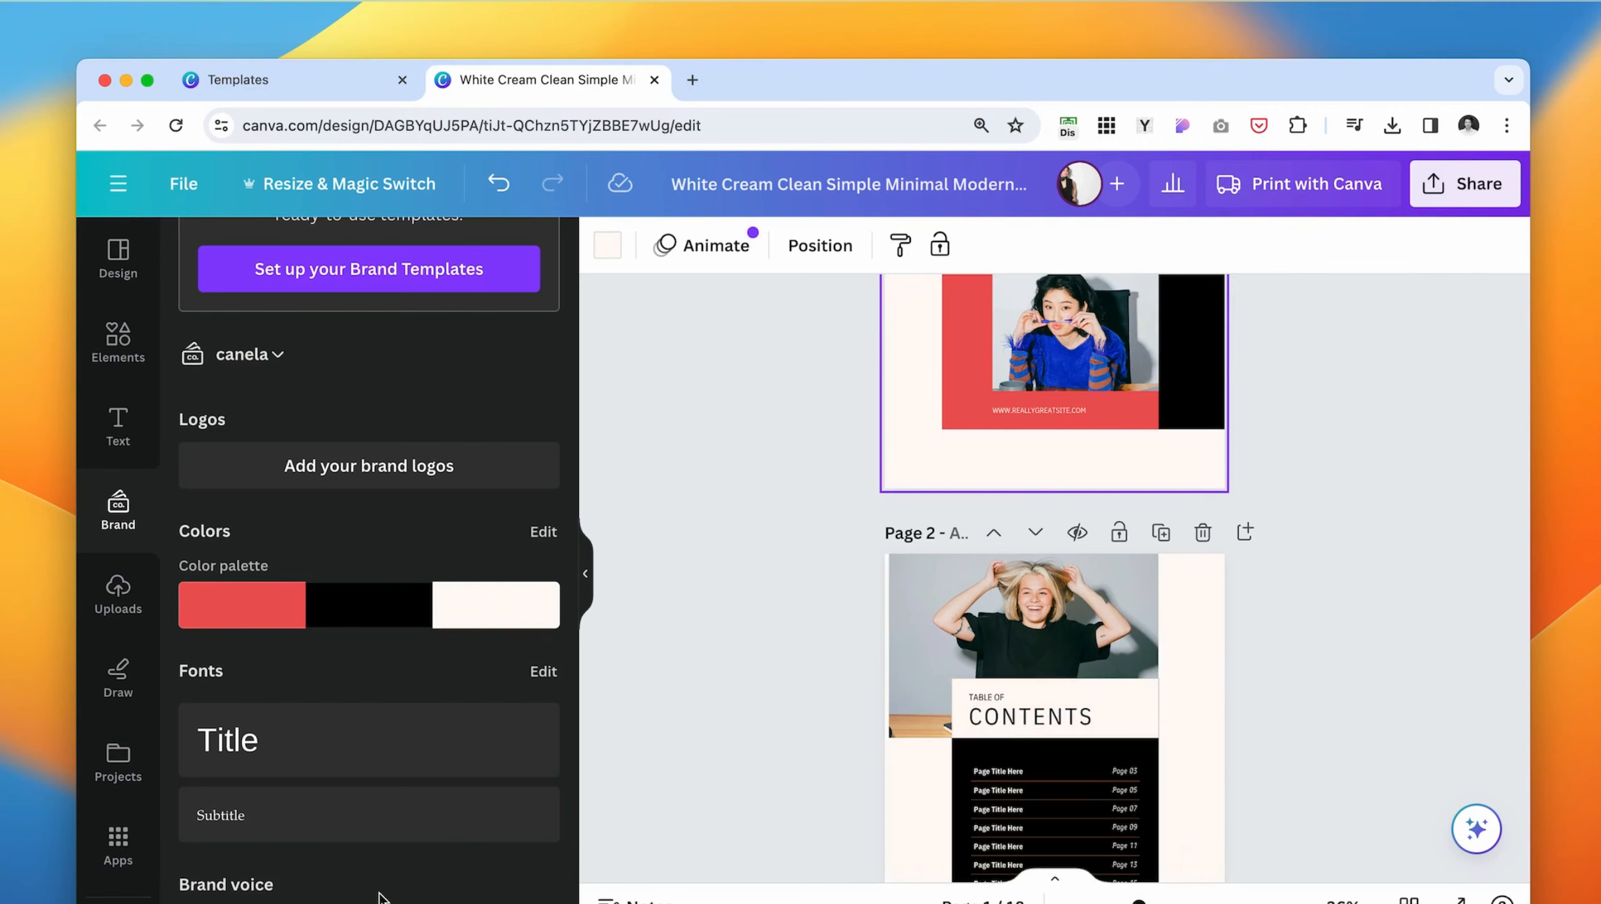
- Shuffle the brand colors on the page 8 quote page until its outer border is red
scroll(905, 610, "down", 20)
scroll(1107, 655, "down", 20)
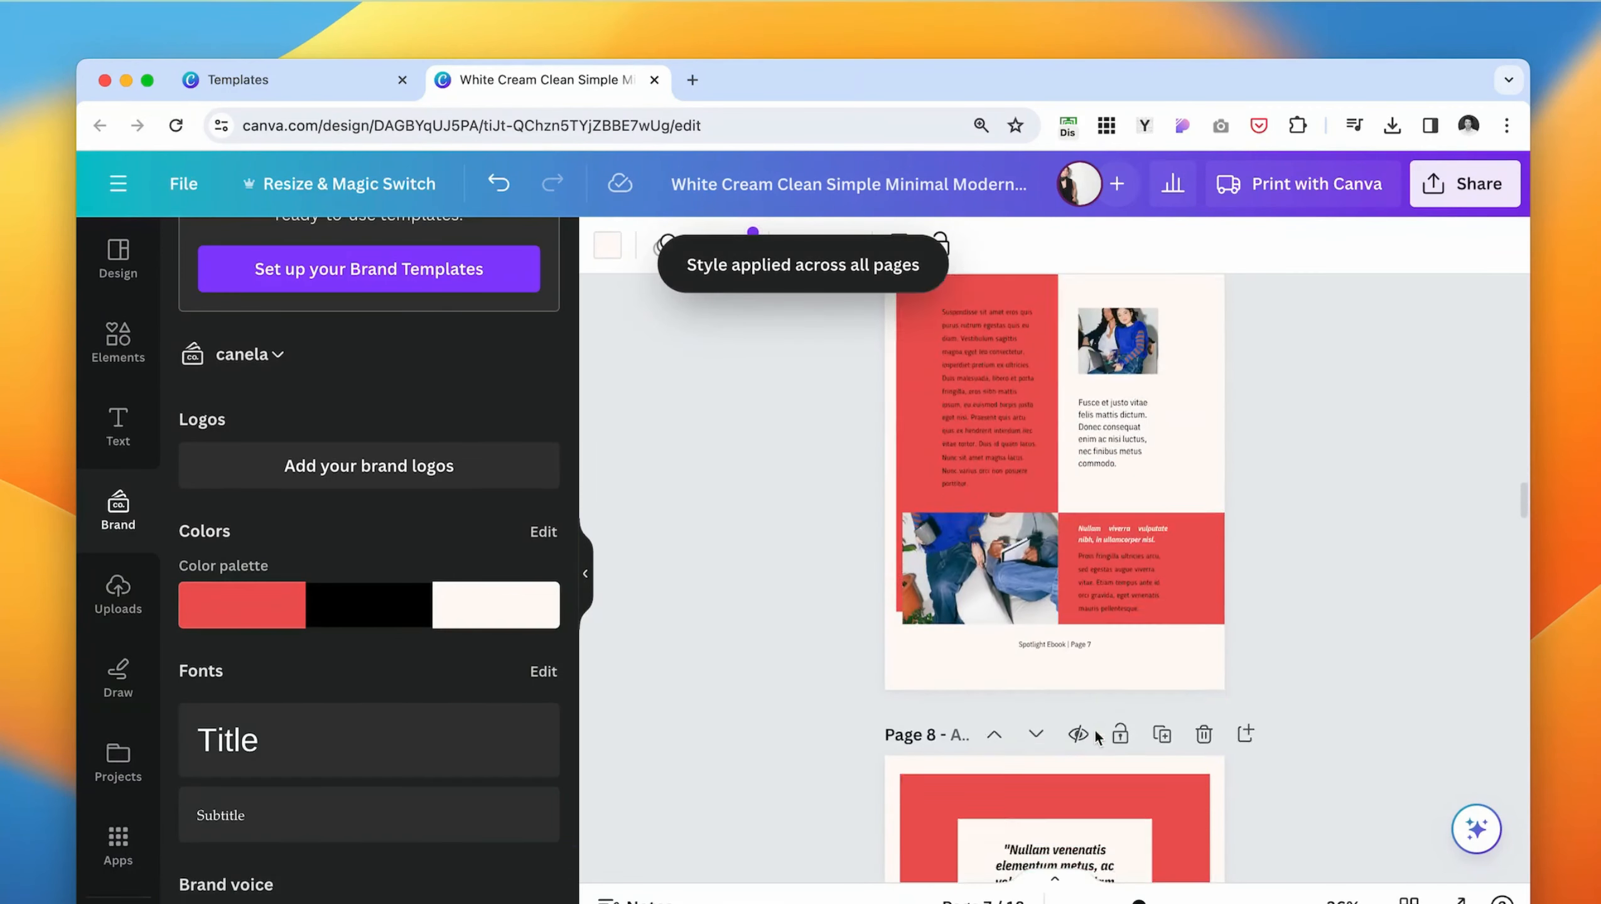
scroll(1075, 601, "down", 1)
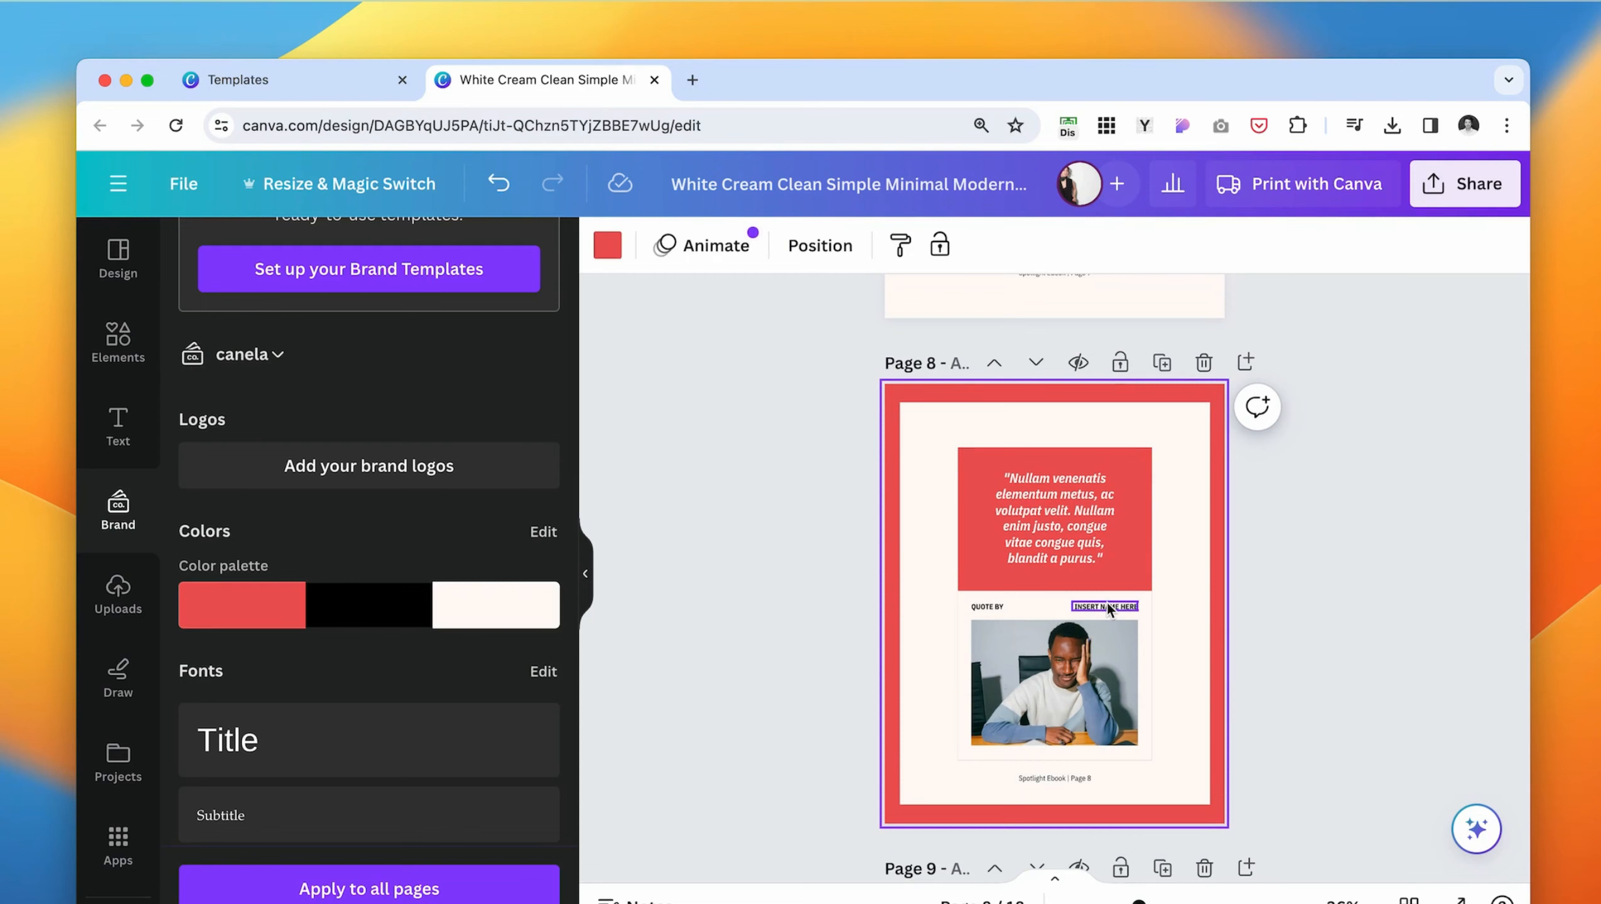
left_click(344, 609)
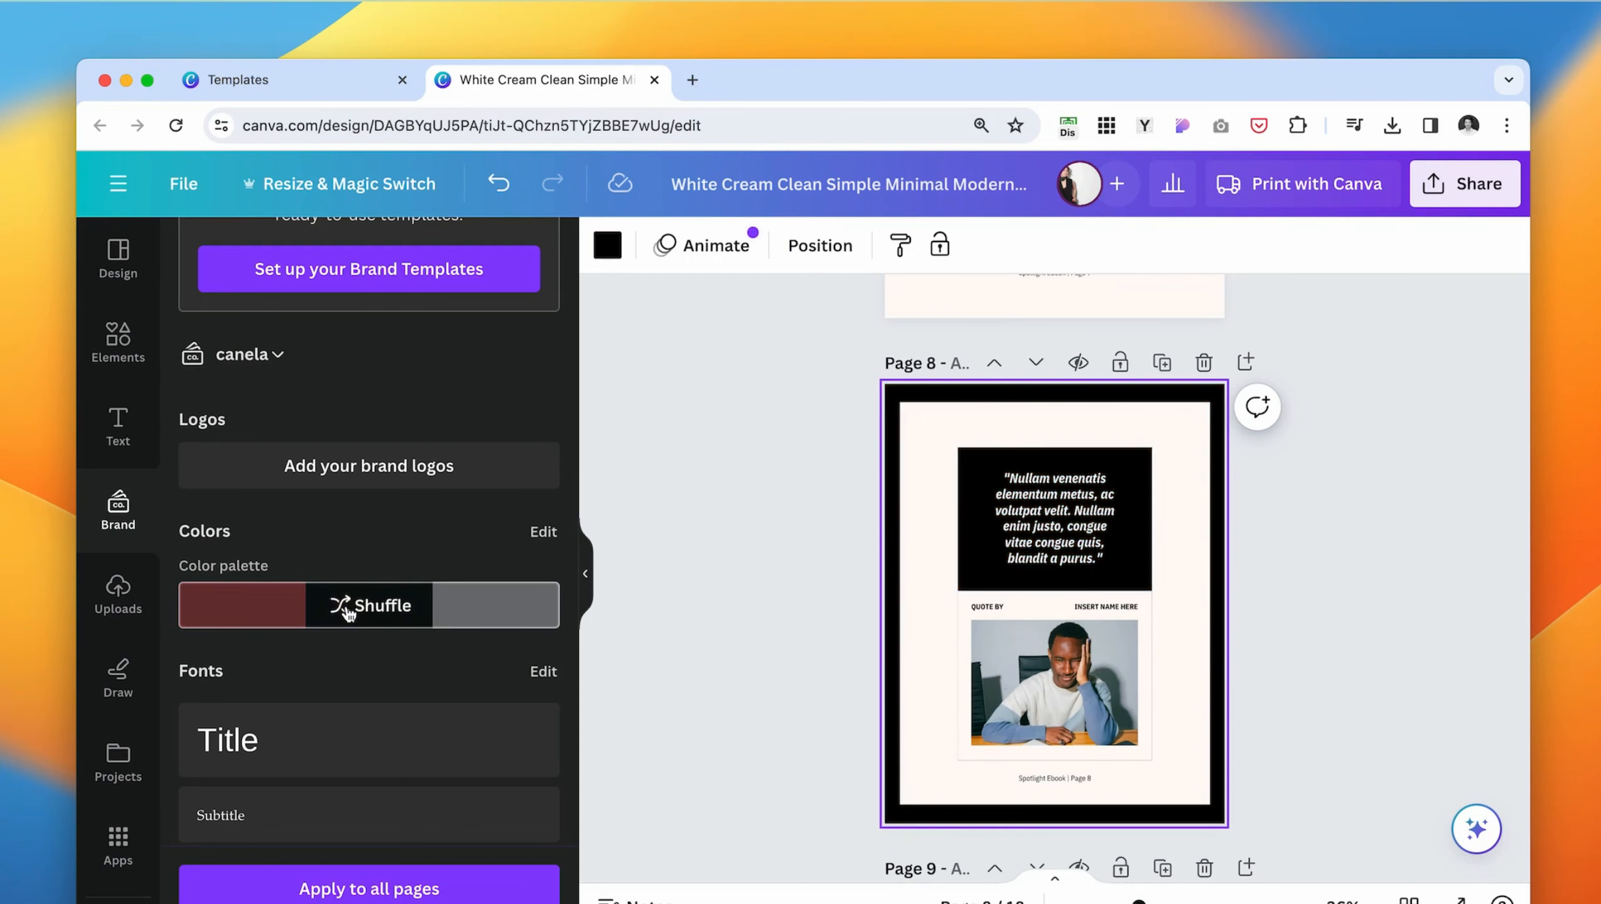
left_click(348, 612)
left_click(348, 611)
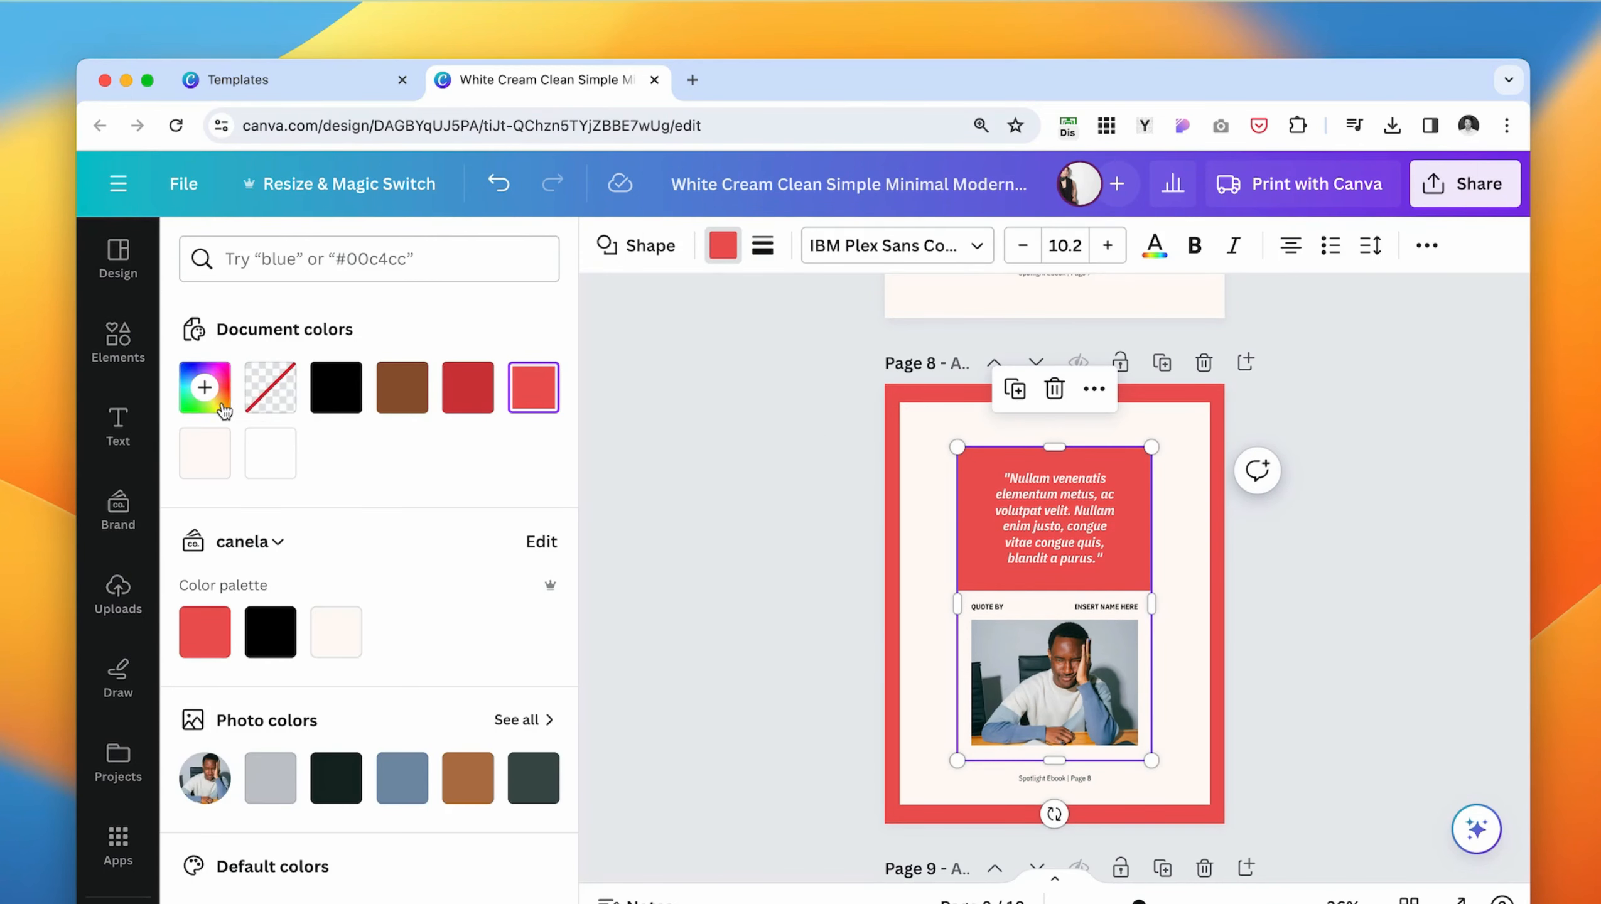
- Change the text color of the quote on page 8 to black
left_click(1060, 534)
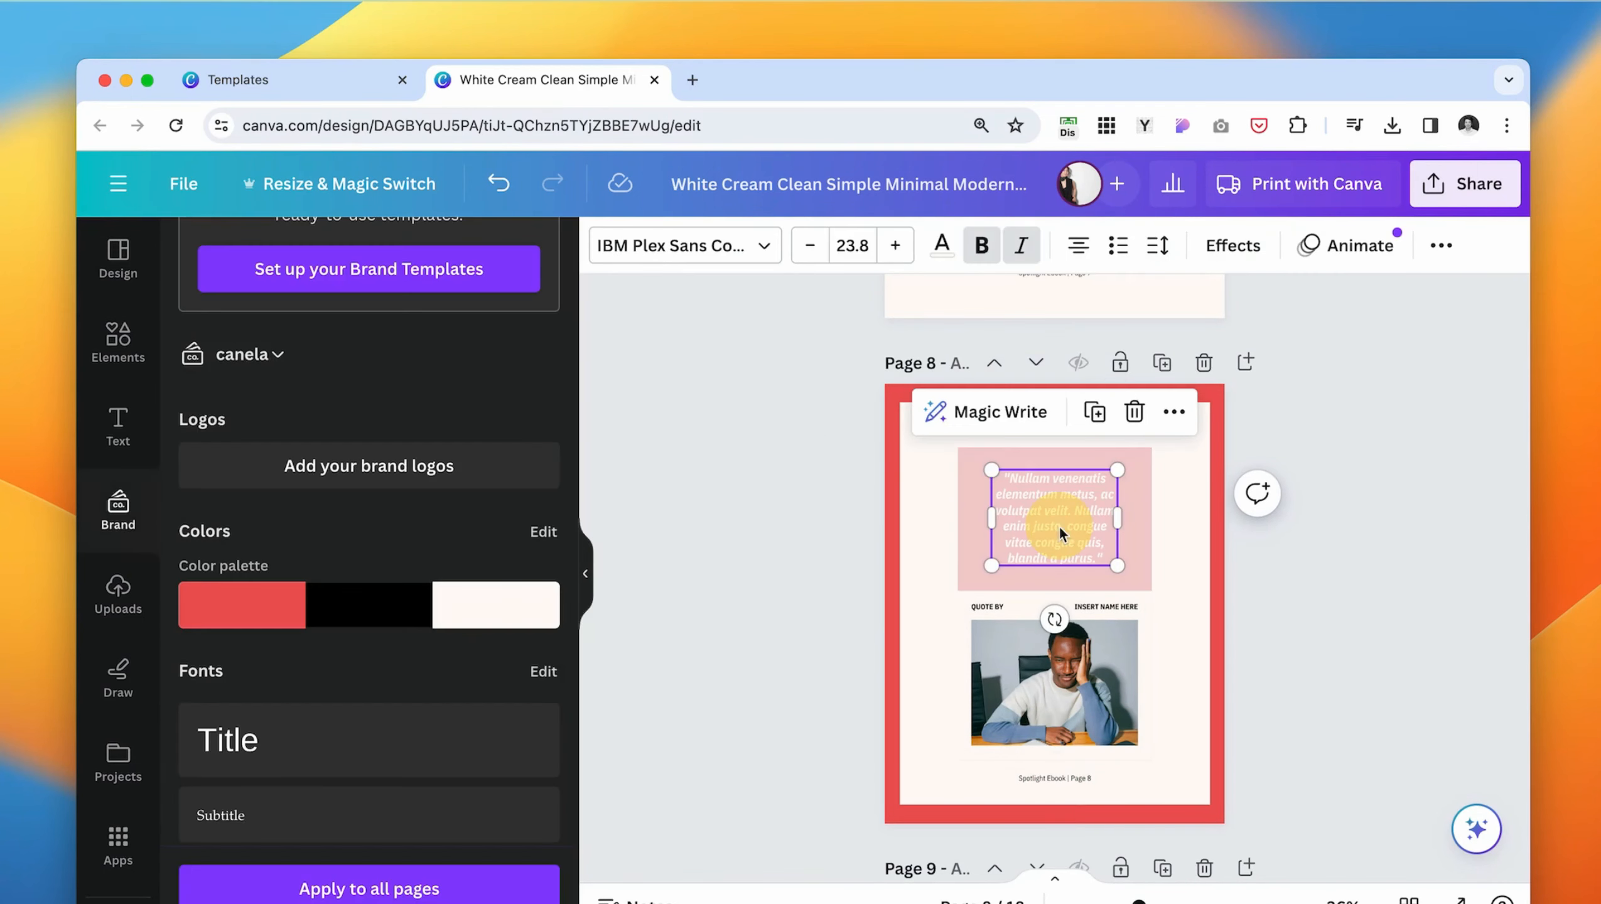
left_click(942, 247)
left_click(266, 383)
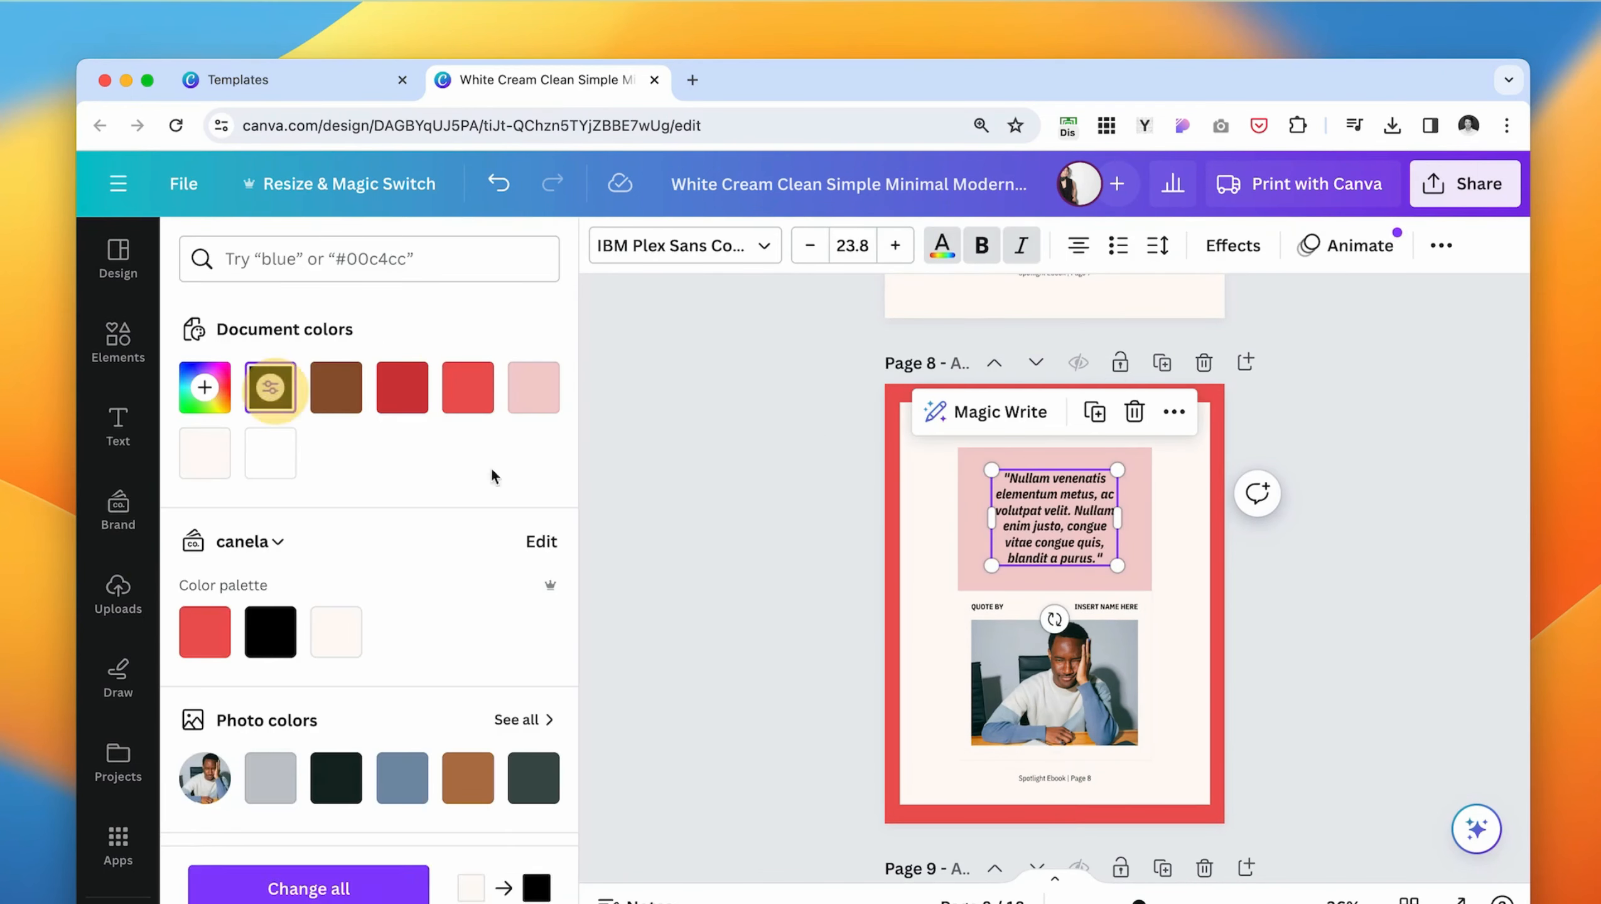
left_click(656, 512)
left_click(1337, 601)
scroll(911, 751, "up", 20)
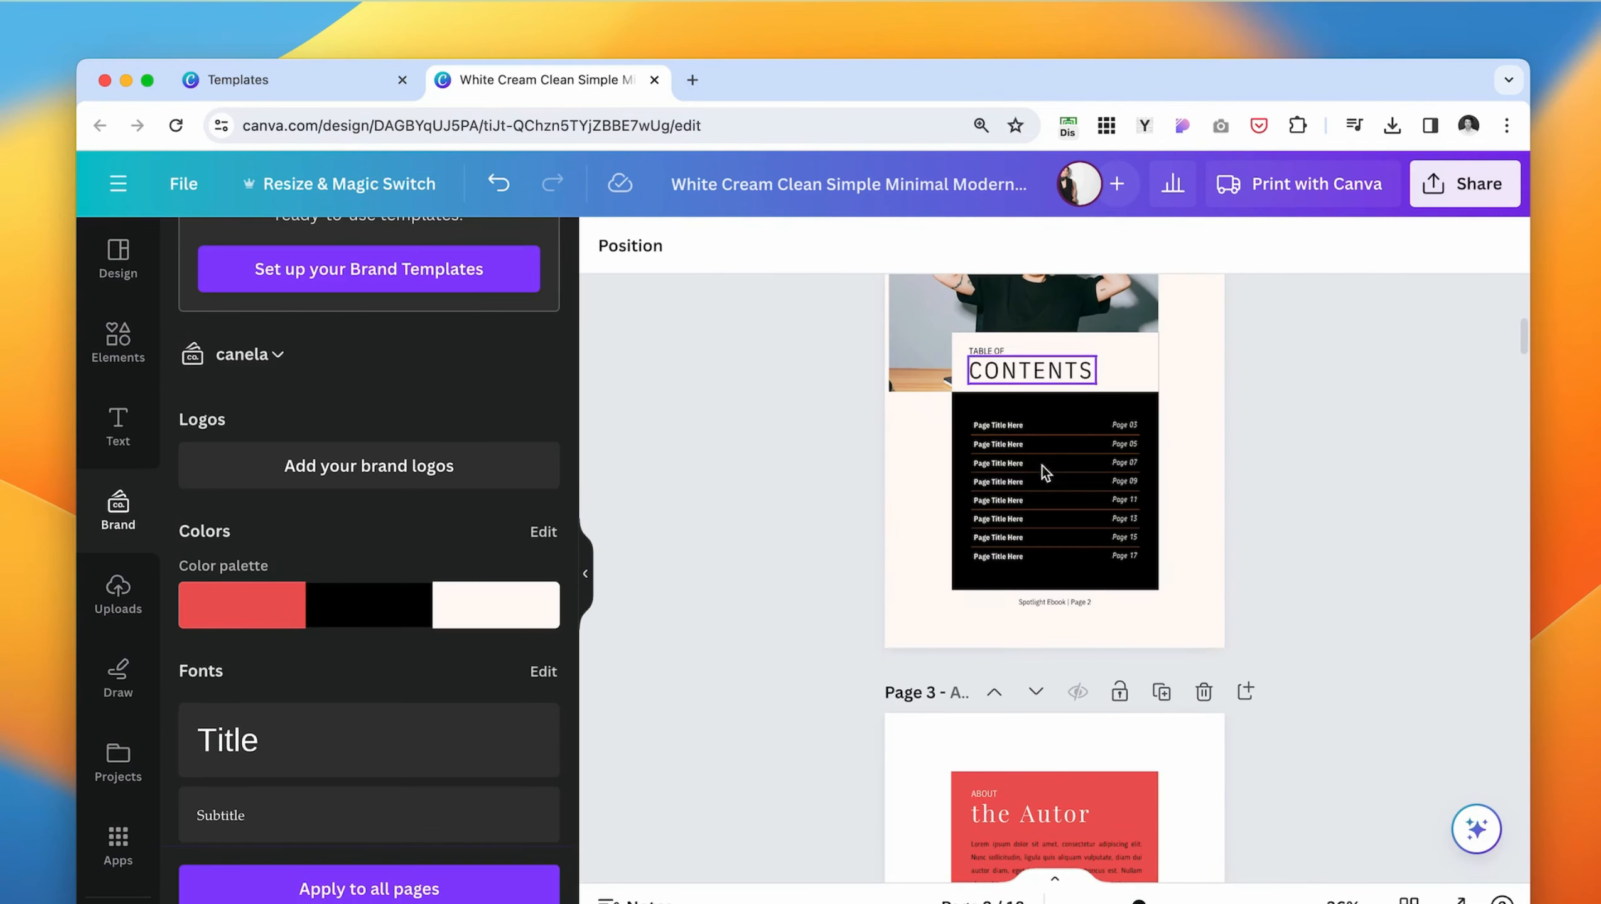
- Apply the brand color palette to page 2 and set its background to light pink #f4d0d0
left_click(916, 531)
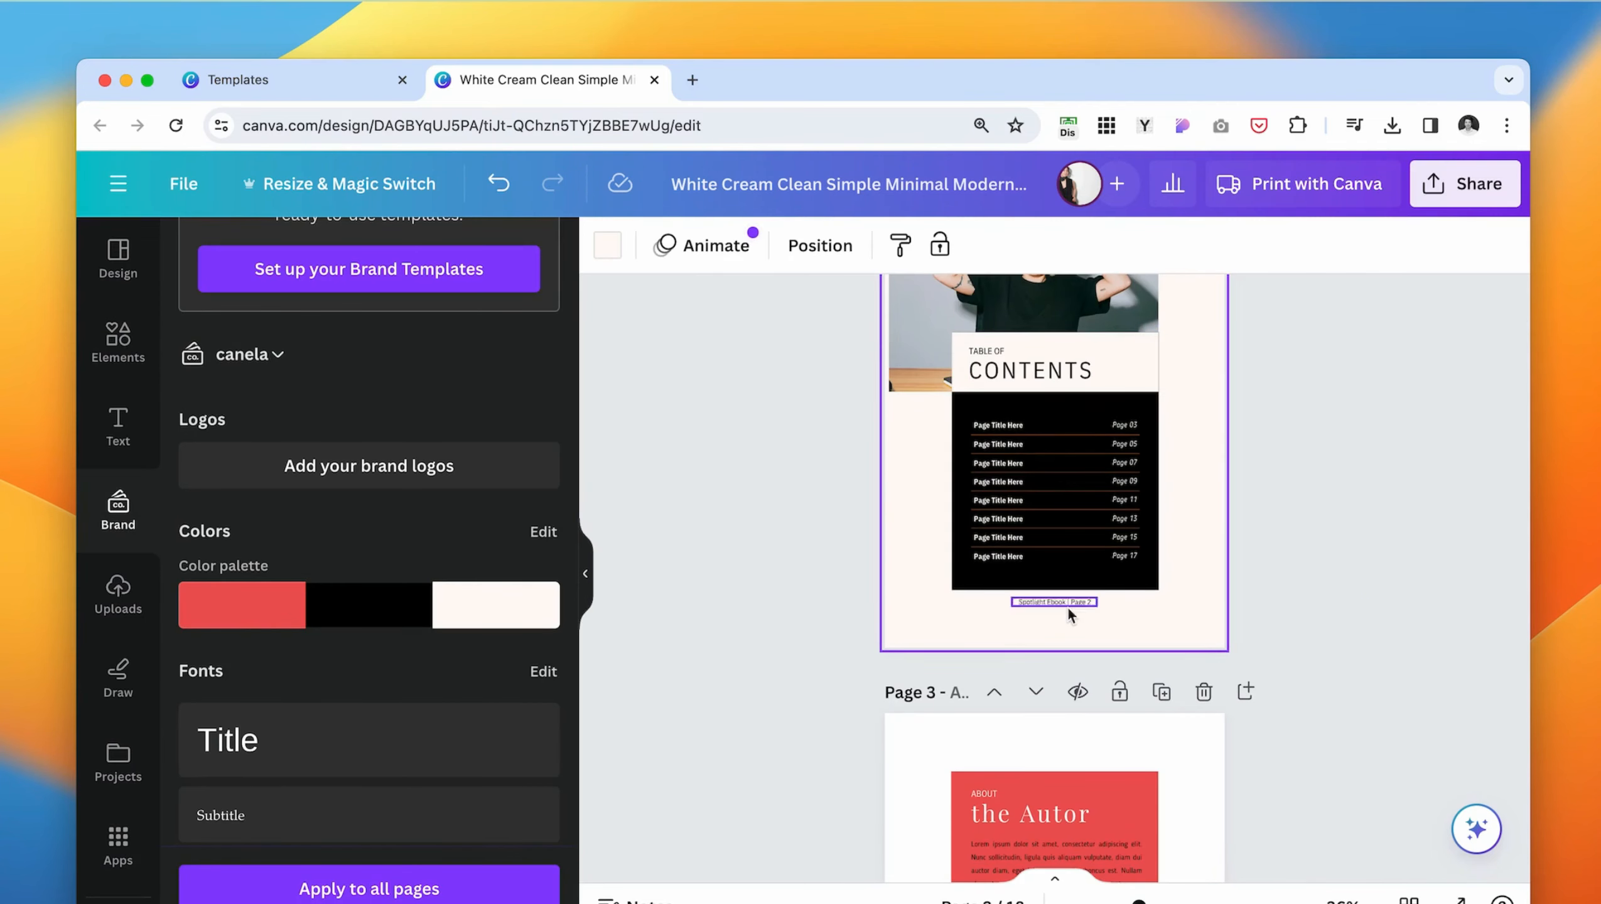
left_click(319, 598)
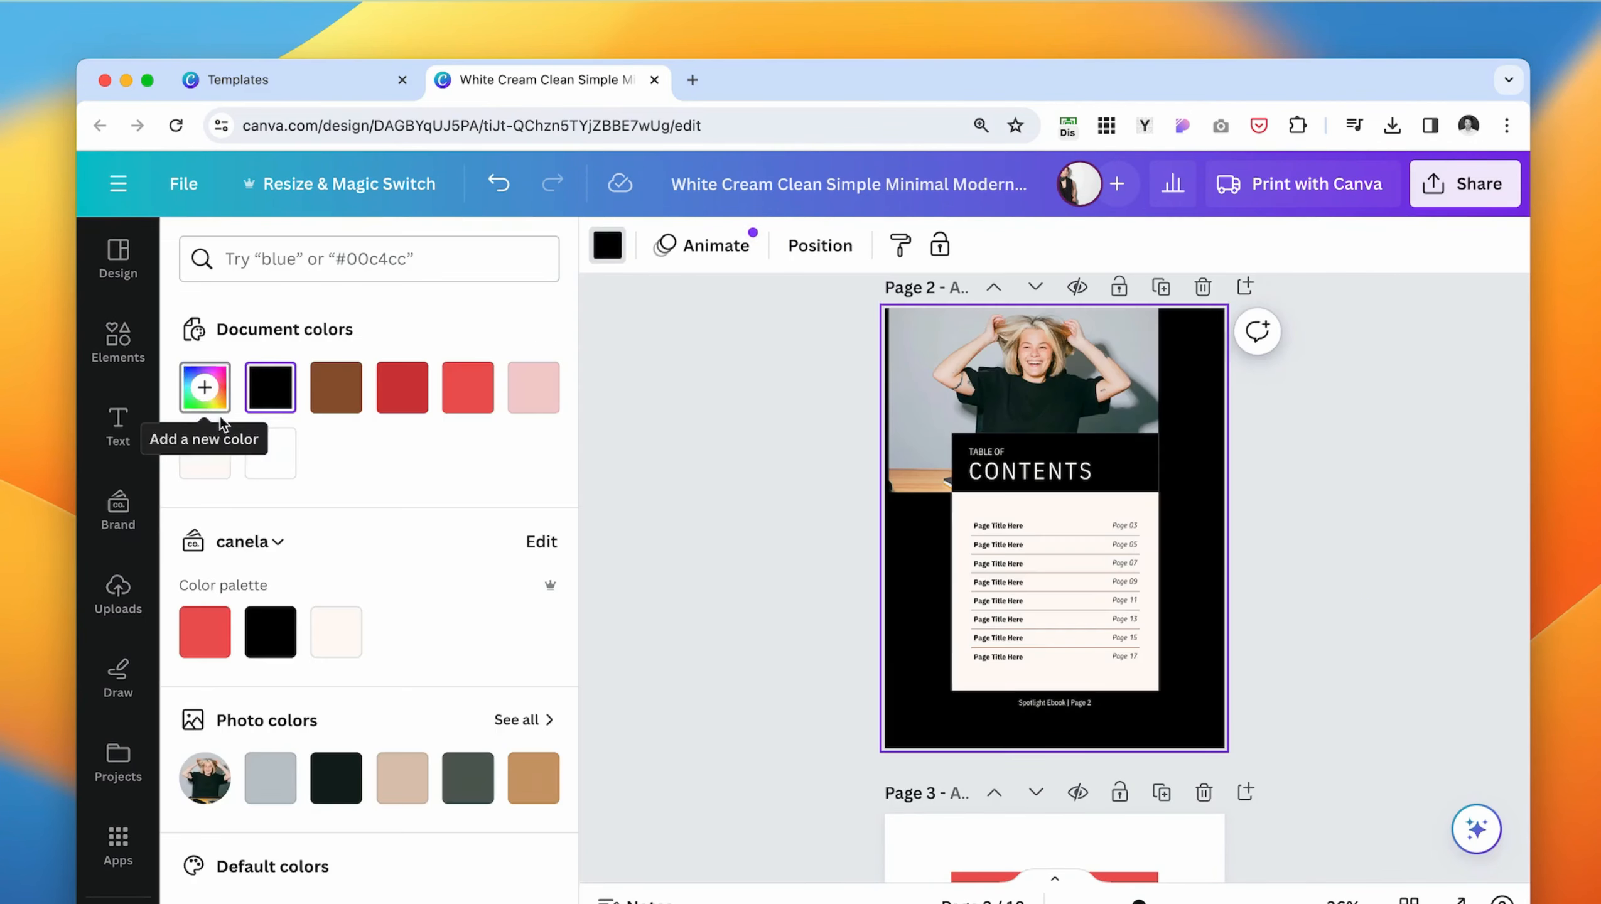
left_click(534, 388)
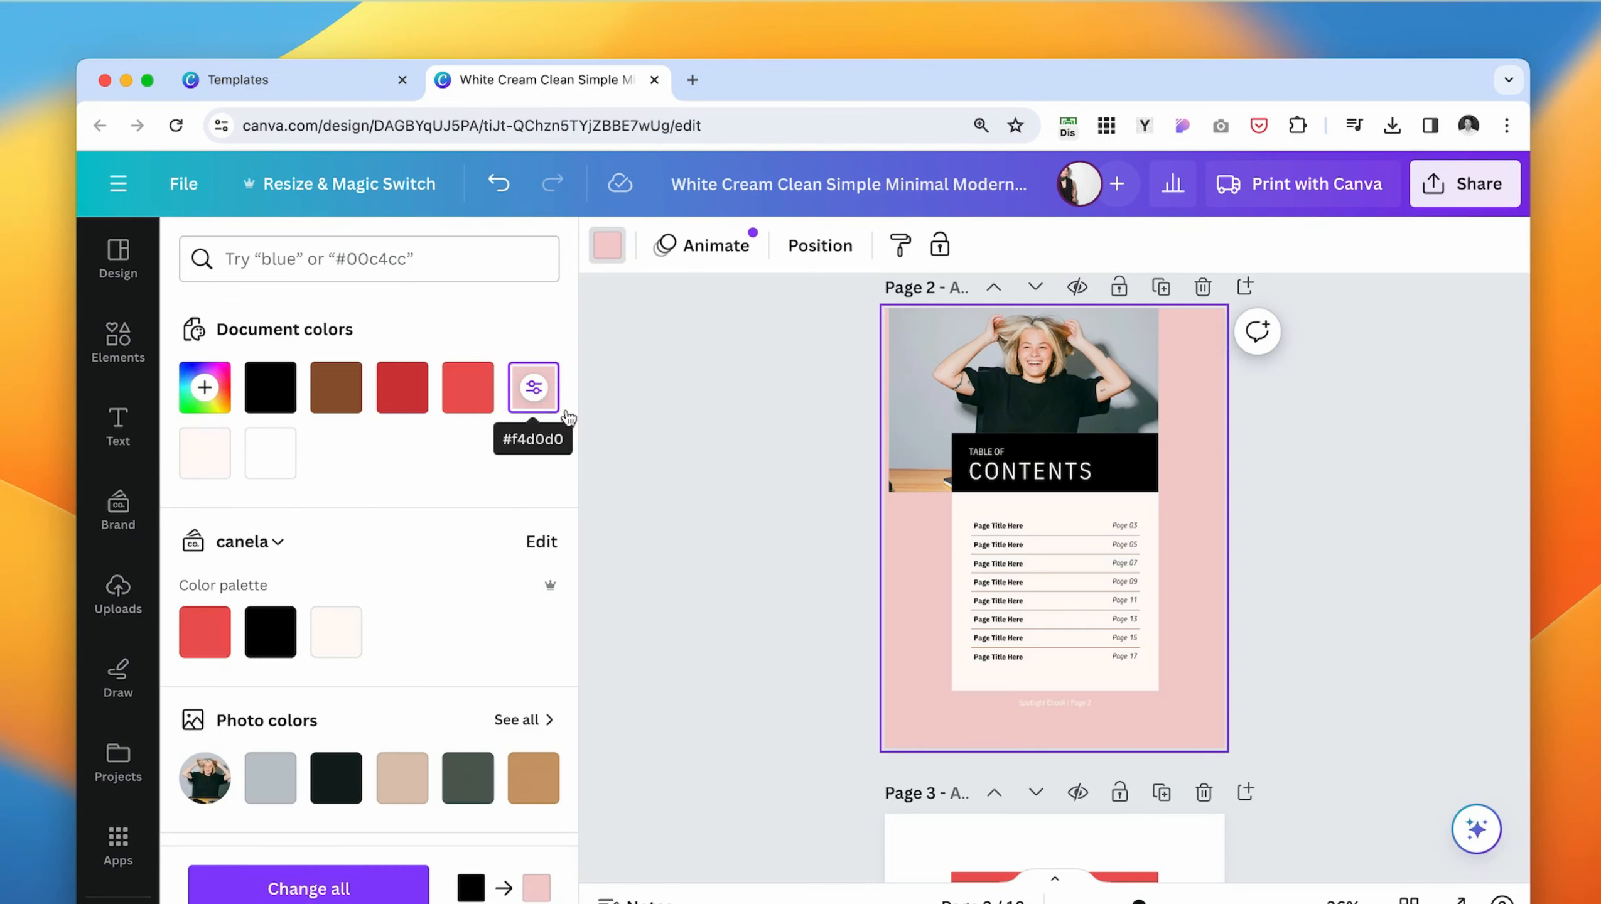
left_click(739, 665)
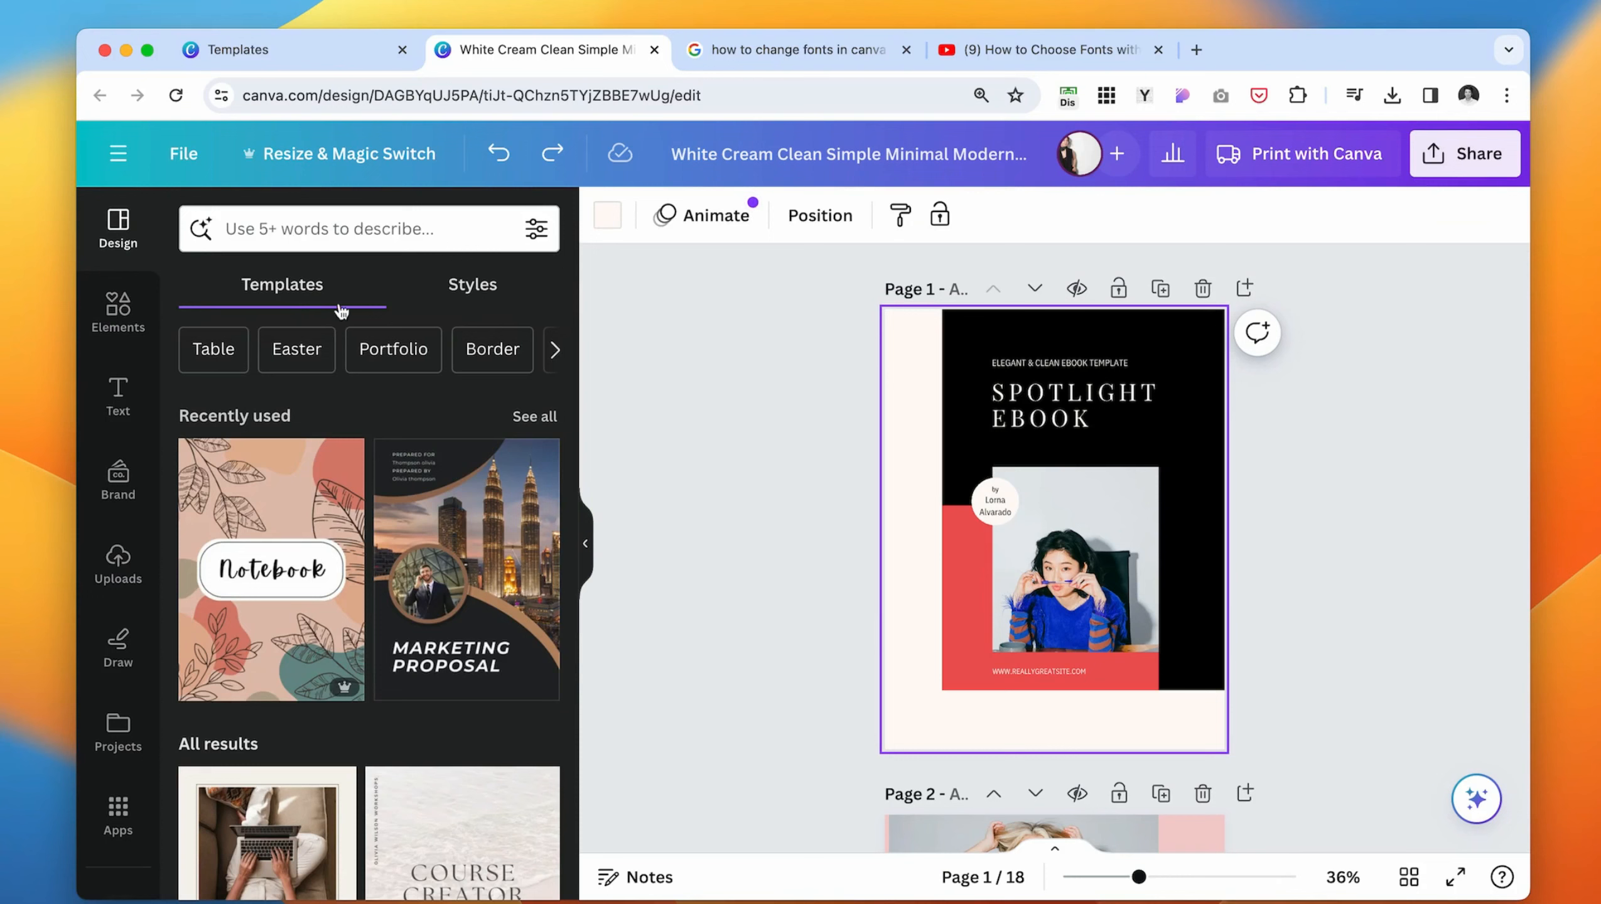
- Apply the Arsenal and Radley font set to the cover and extend it to all pages
left_click(487, 288)
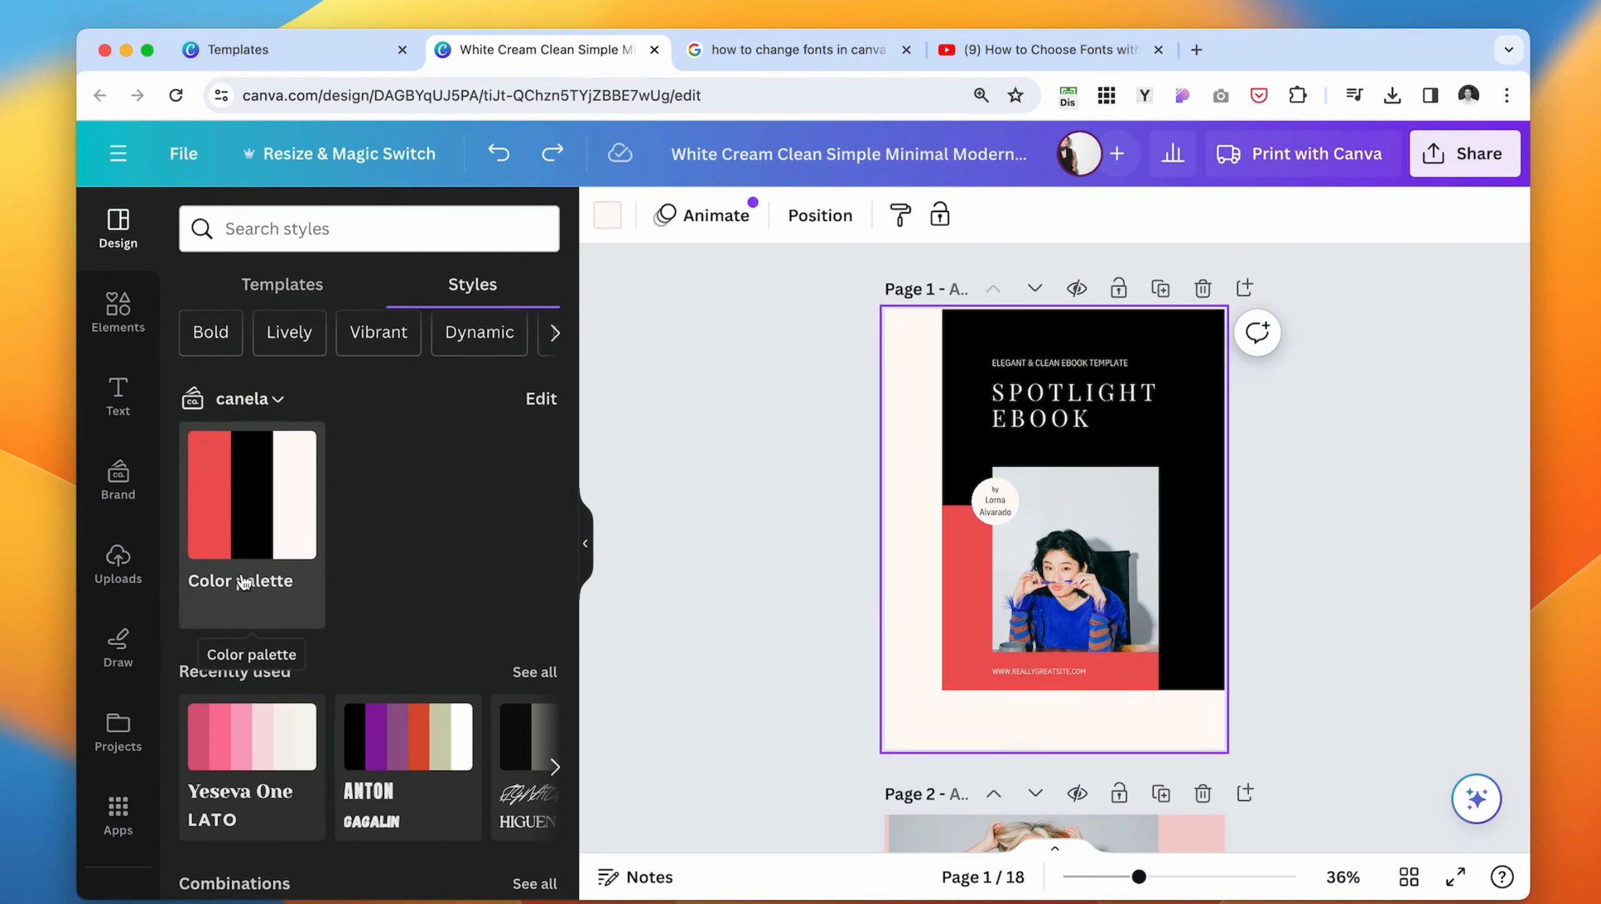
scroll(244, 582, "down", 15)
scroll(243, 582, "up", 4)
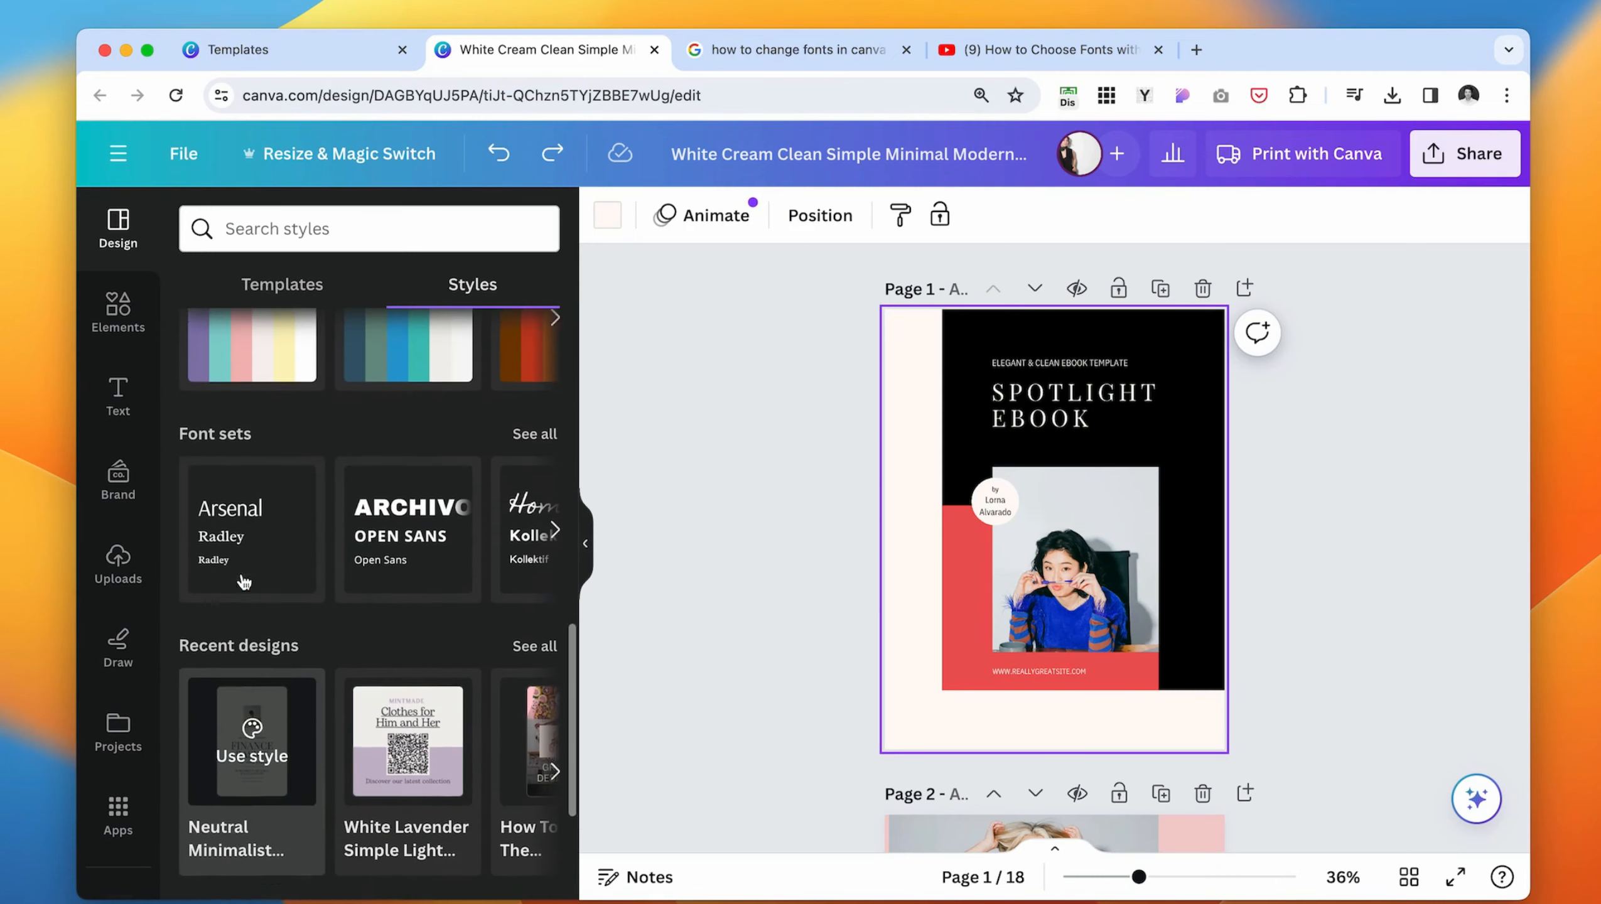
scroll(244, 583, "up", 2)
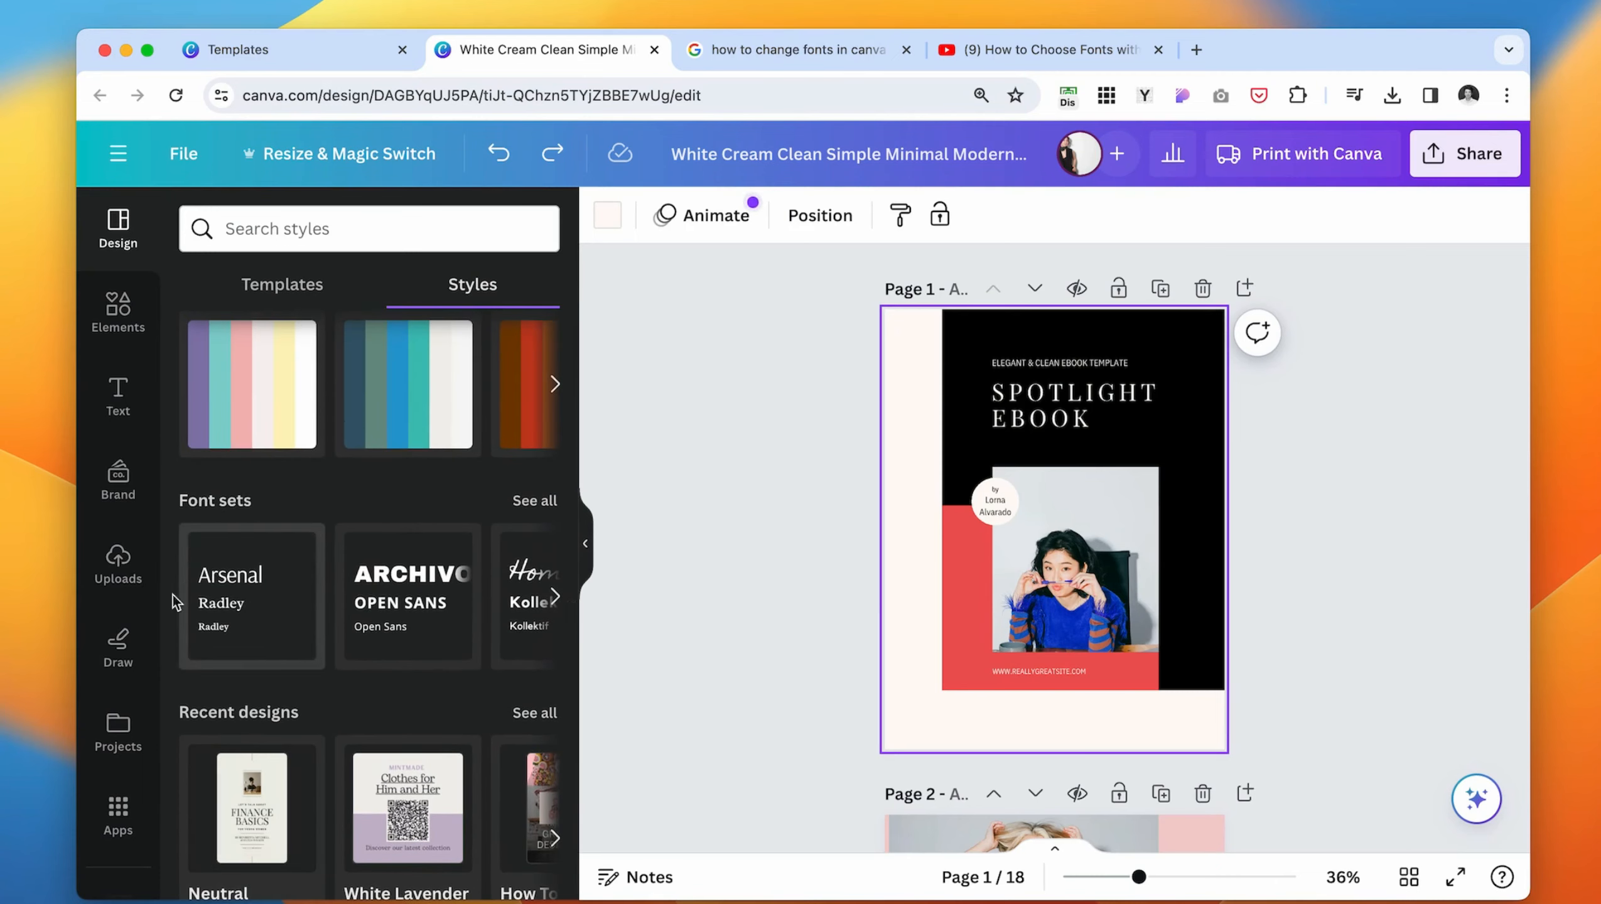
left_click(252, 548)
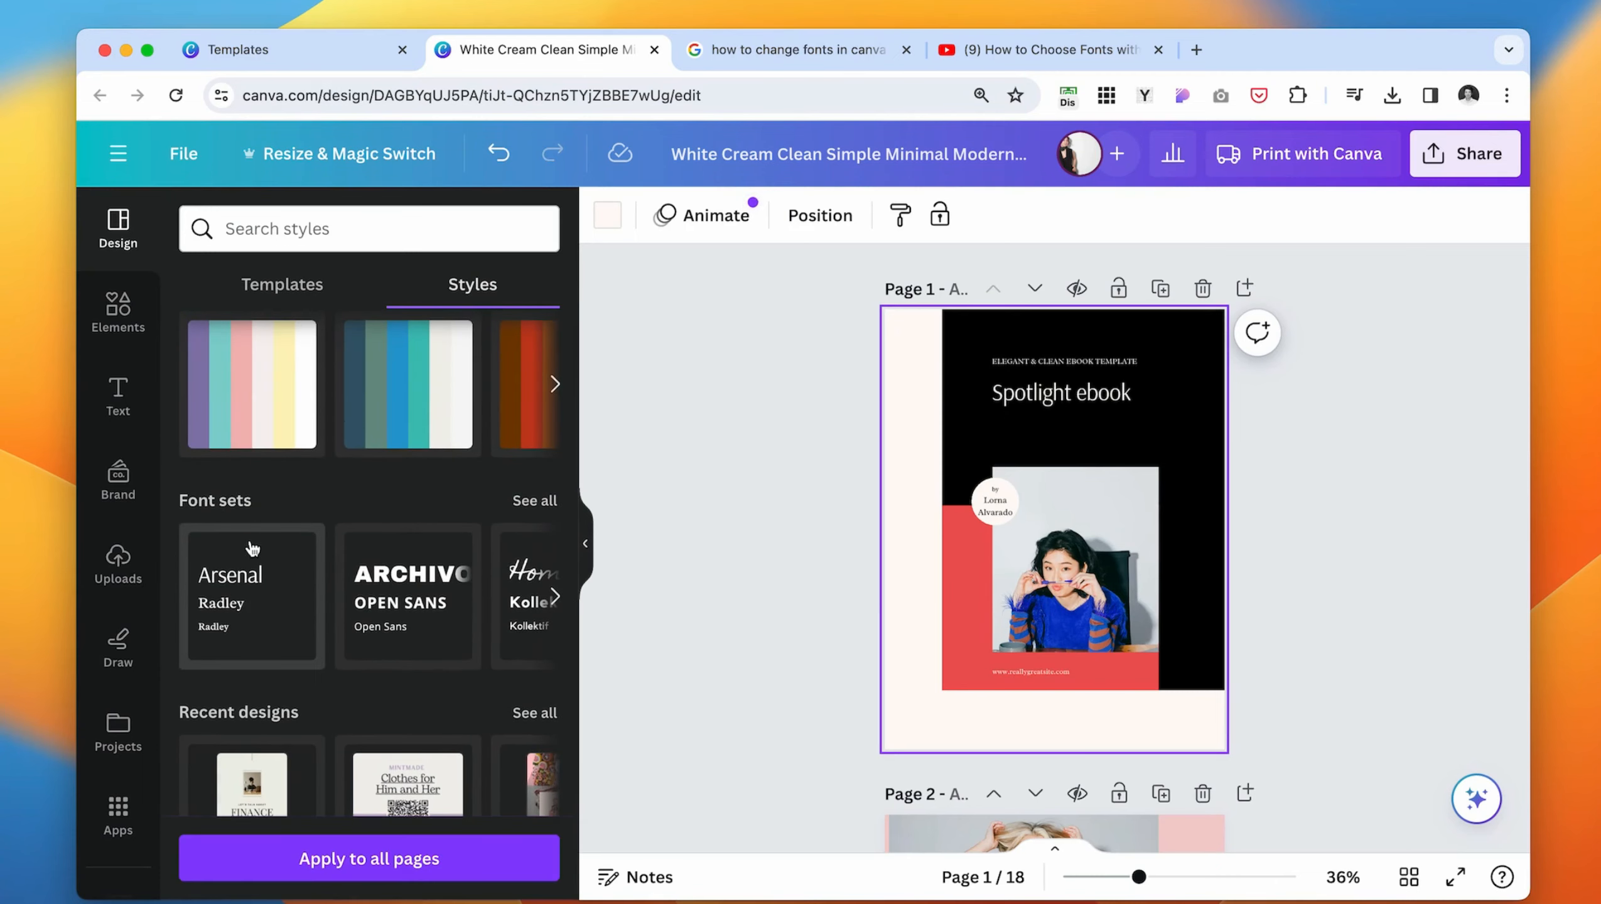
left_click(411, 858)
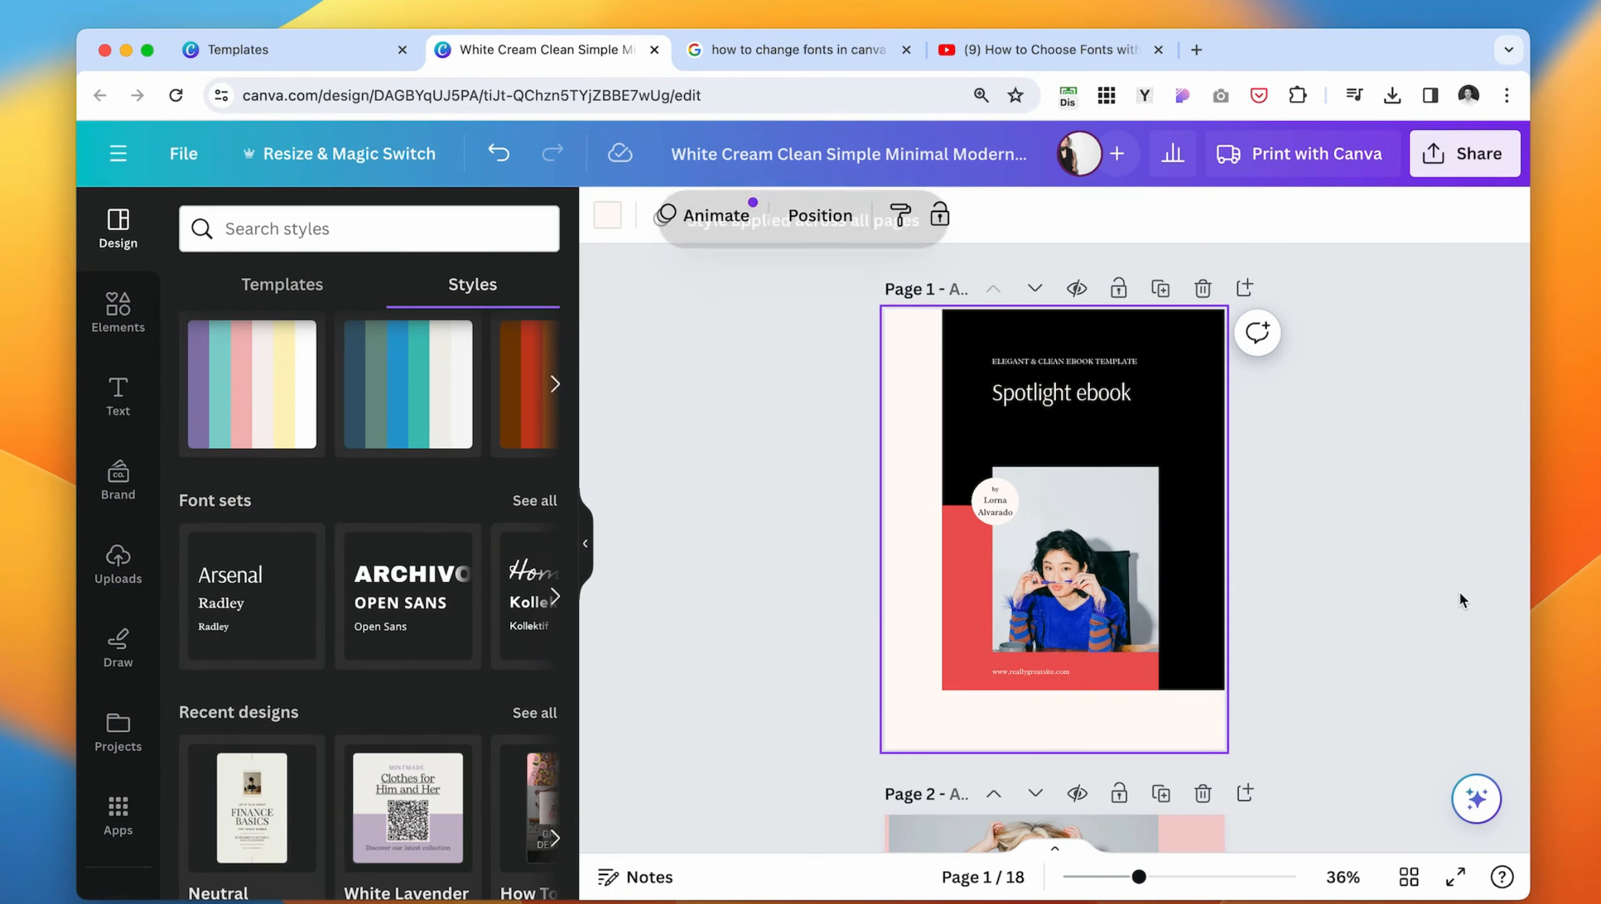
scroll(1351, 632, "down", 5)
scroll(1350, 633, "down", 4)
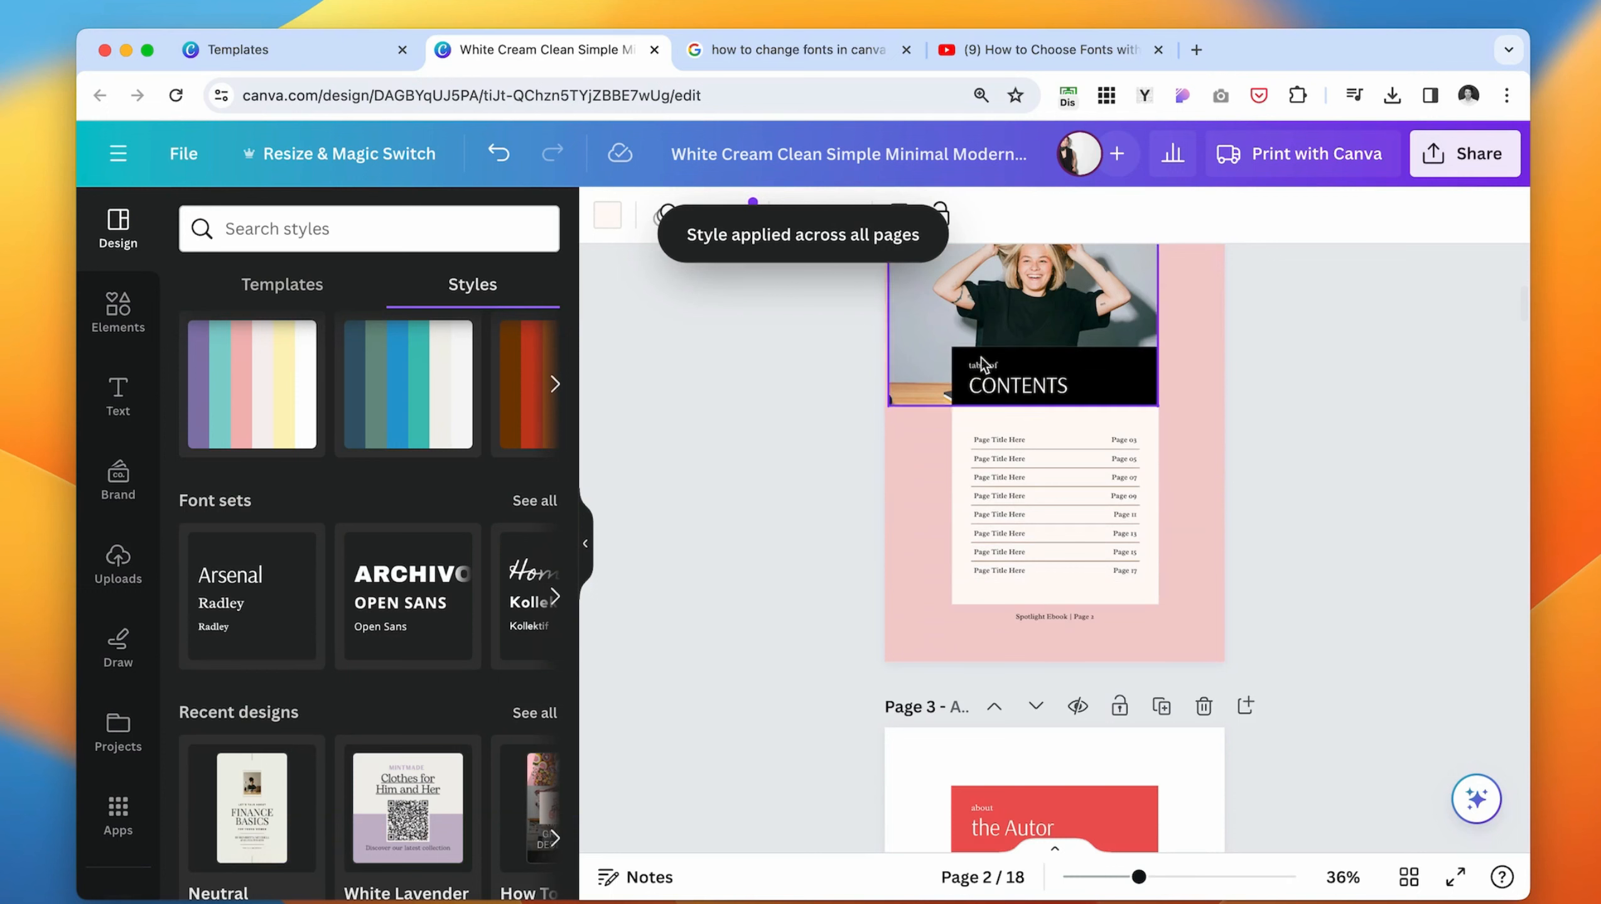
- Apply the Tenor Sans and Biryani Ultra Light combination of colors and fonts to page 2
scroll(401, 717, "up", 5)
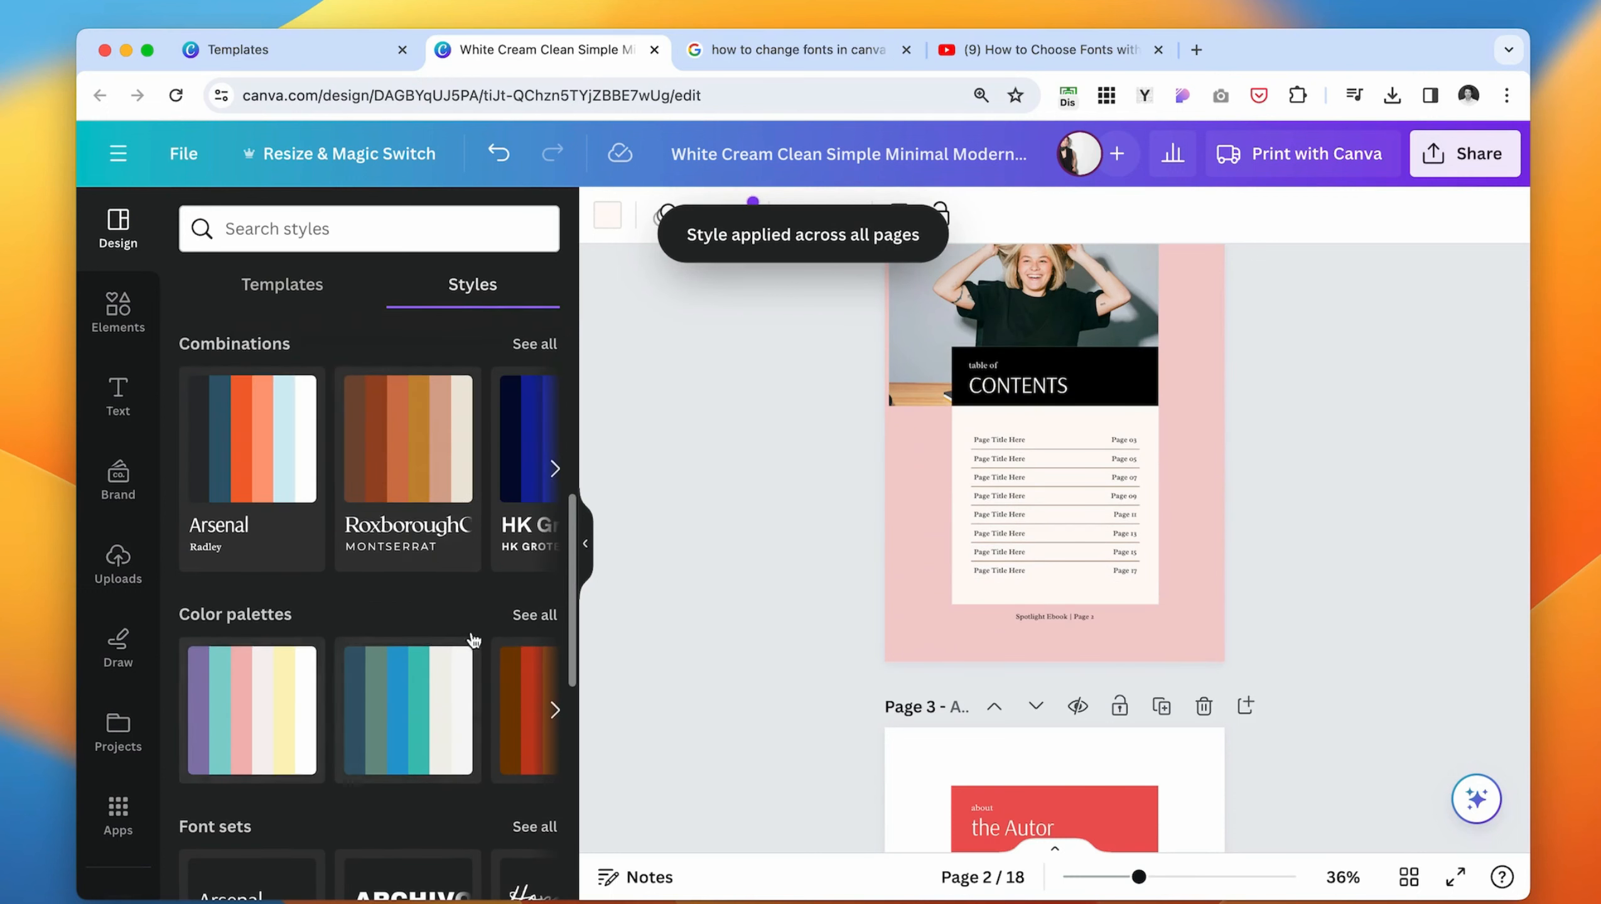
scroll(471, 639, "up", 8)
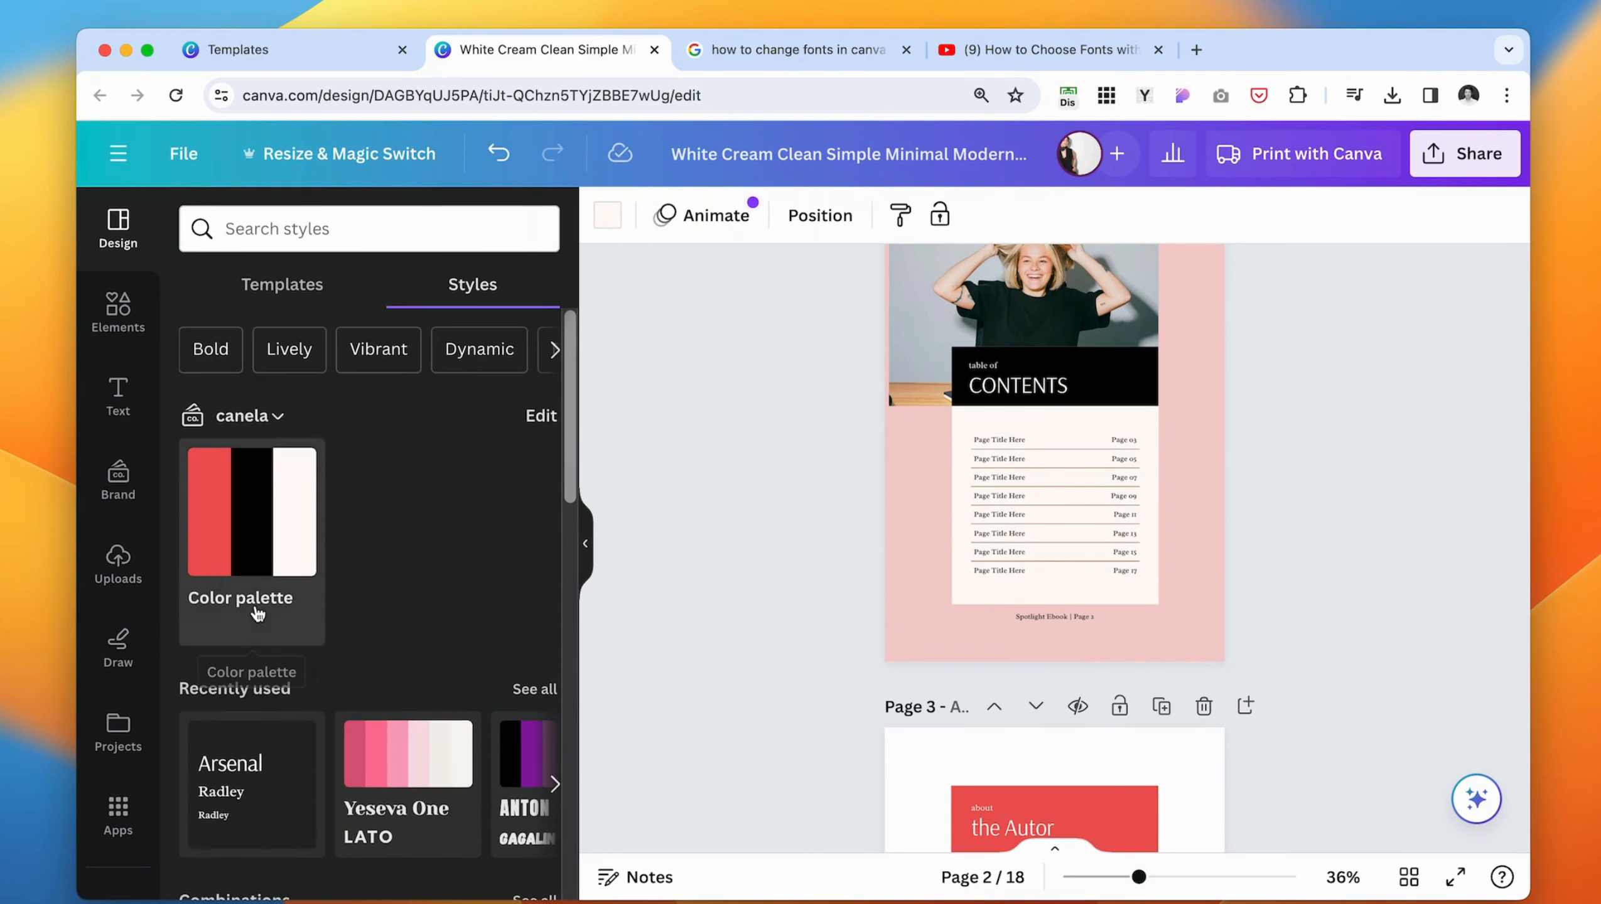
scroll(518, 456, "down", 3)
scroll(411, 490, "down", 2)
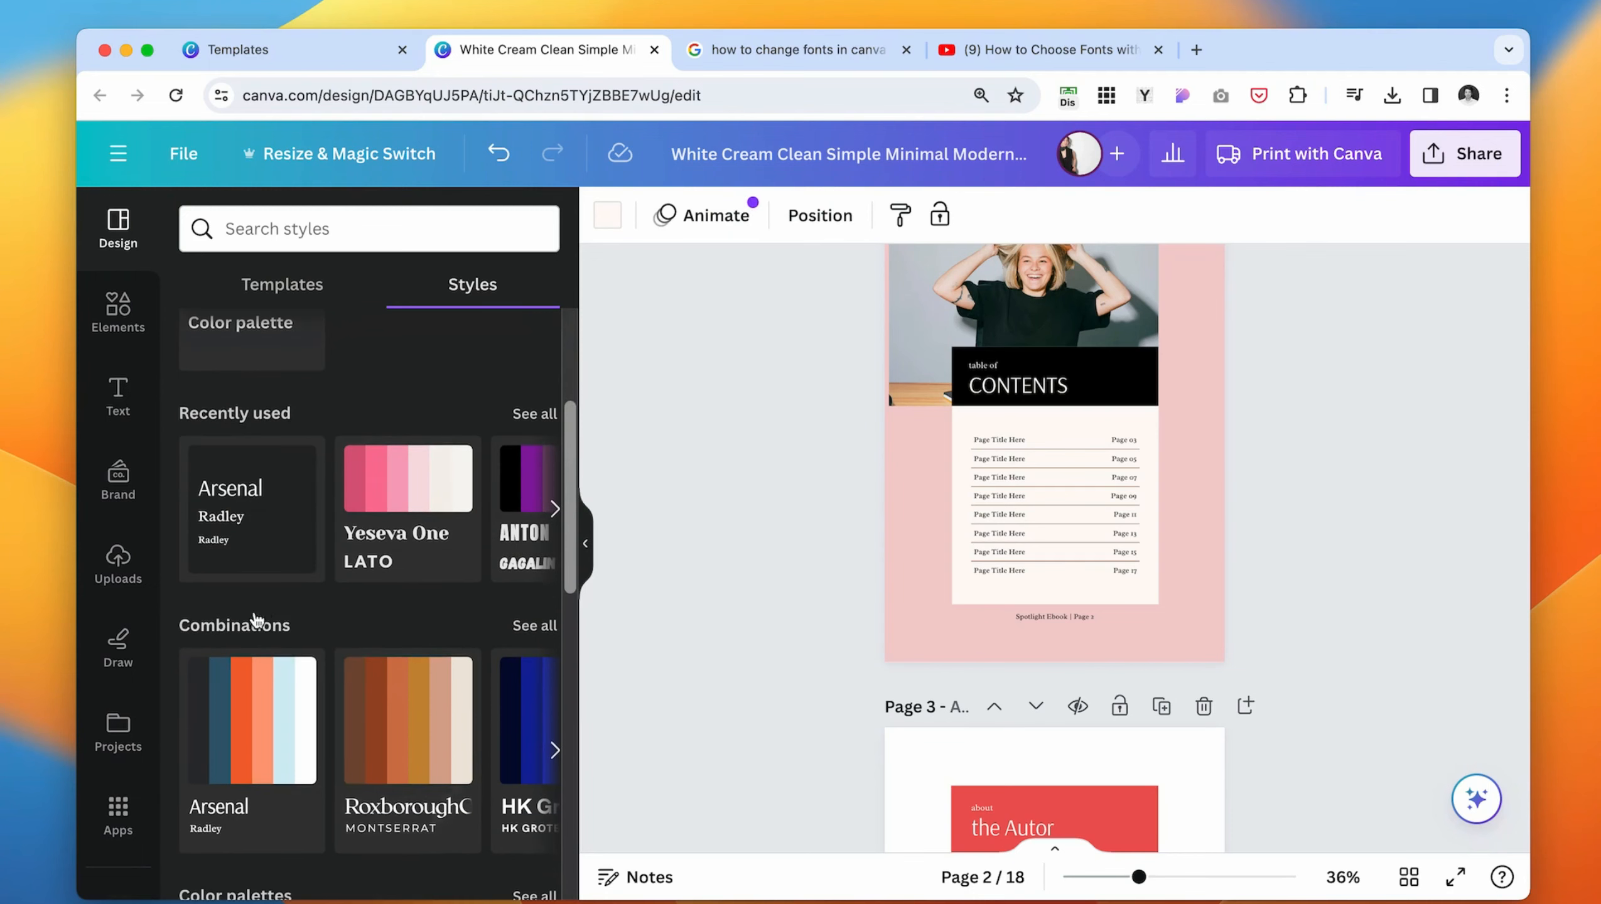
scroll(405, 592, "down", 2)
left_click(532, 554)
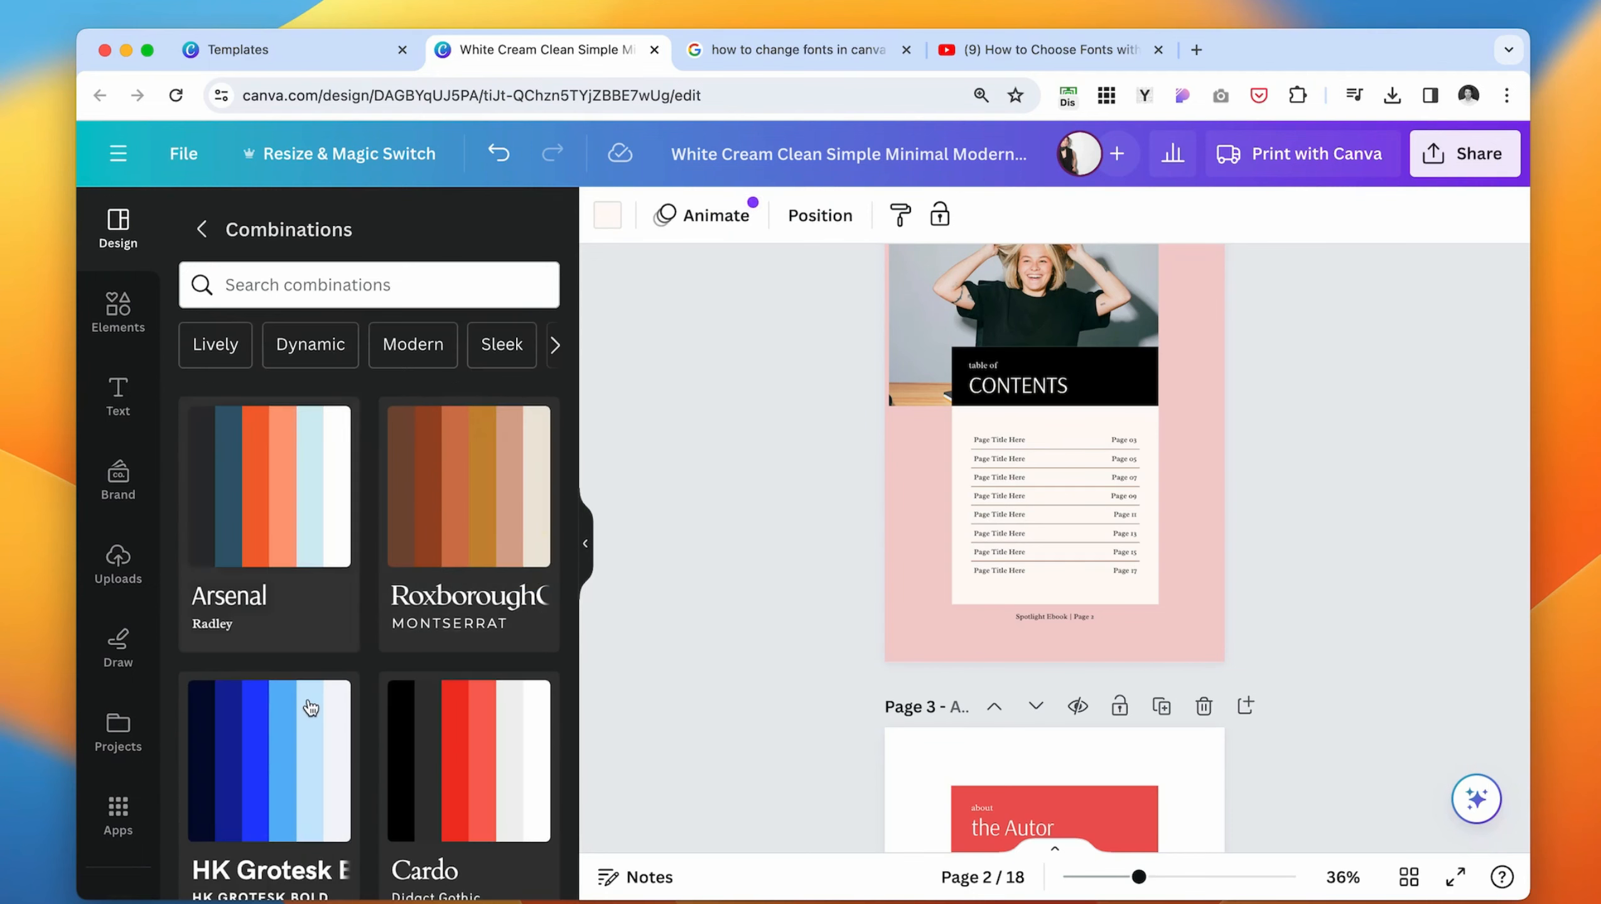
scroll(304, 696, "down", 5)
left_click(263, 519)
- Apply the Bodoni FLF combination to the cover and shuffle its colors until the title block is dark gray on a white page
scroll(1231, 405, "up", 2)
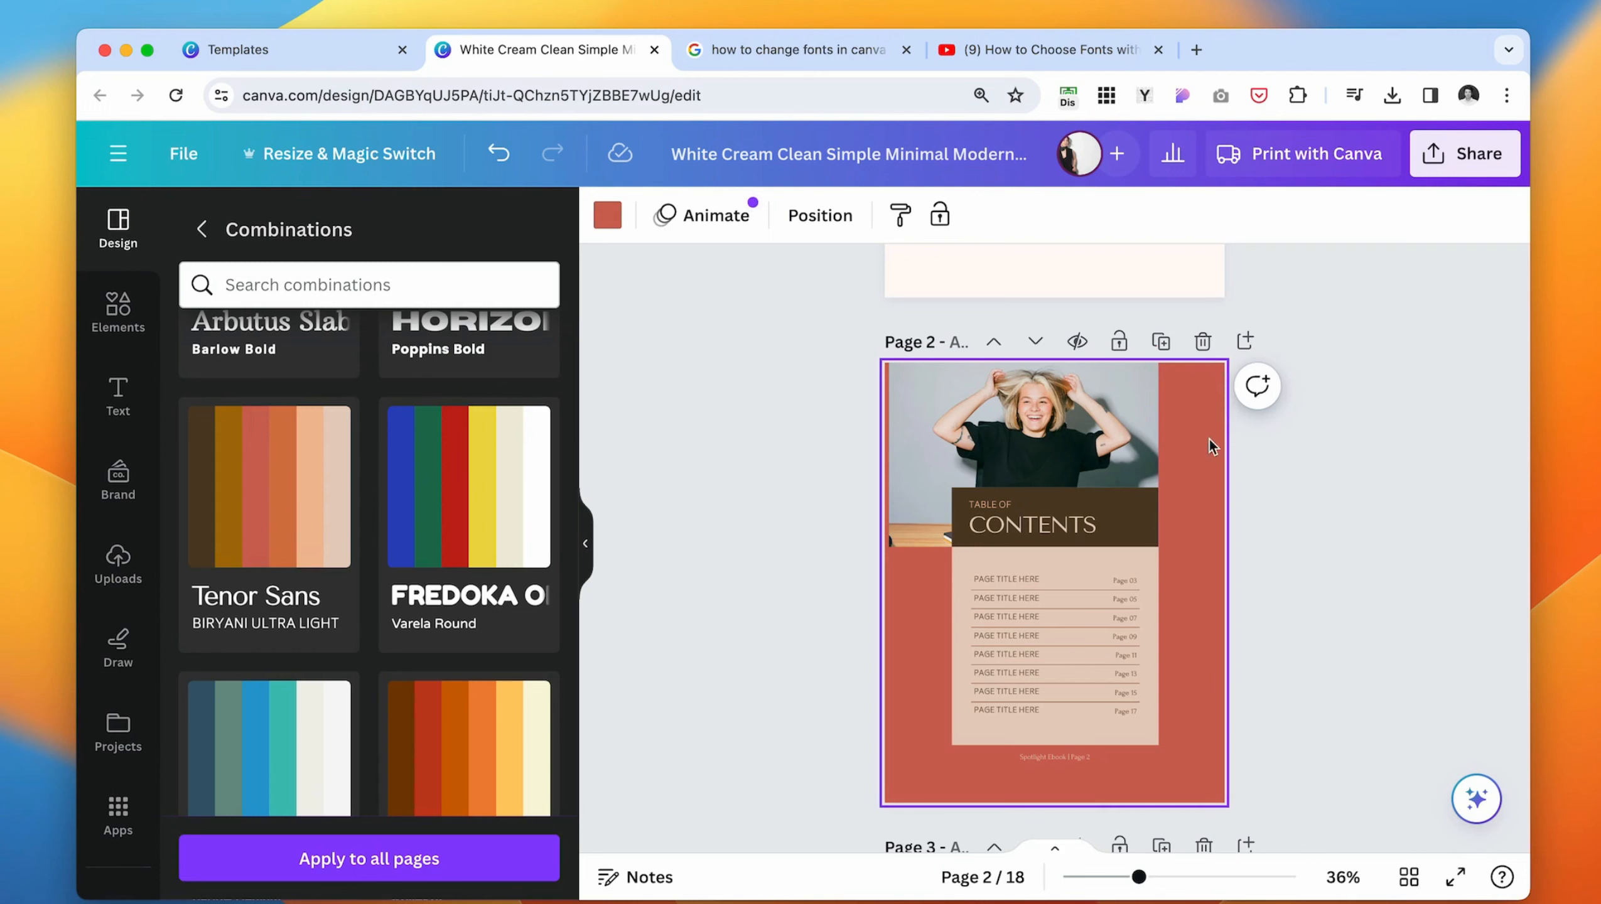
scroll(606, 496, "up", 5)
scroll(268, 696, "down", 5)
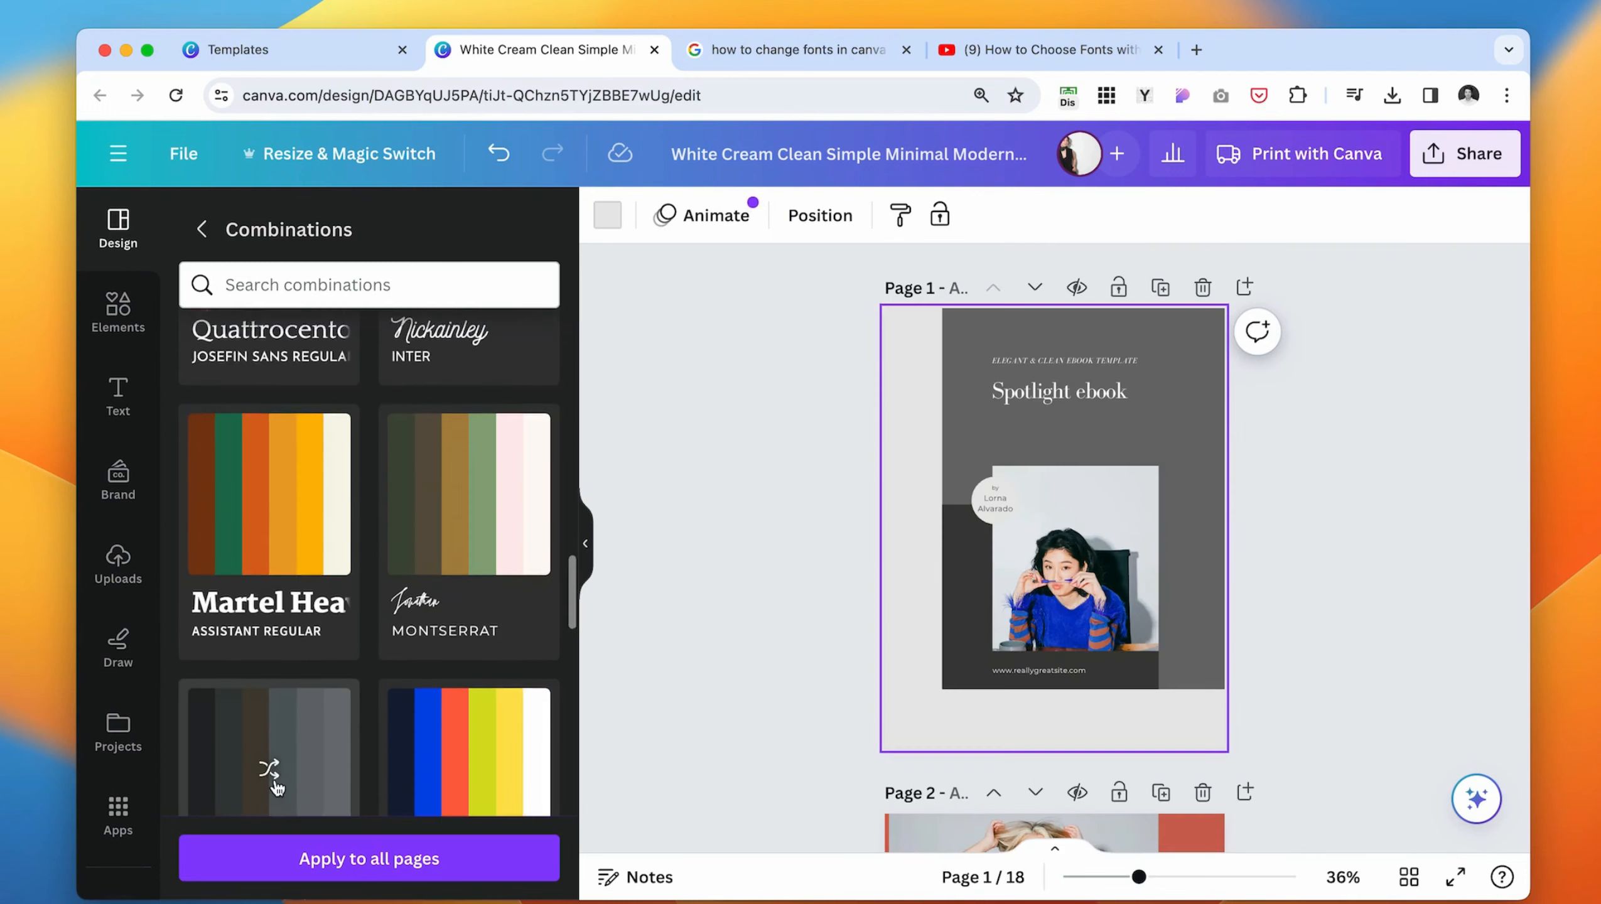
left_click(268, 627)
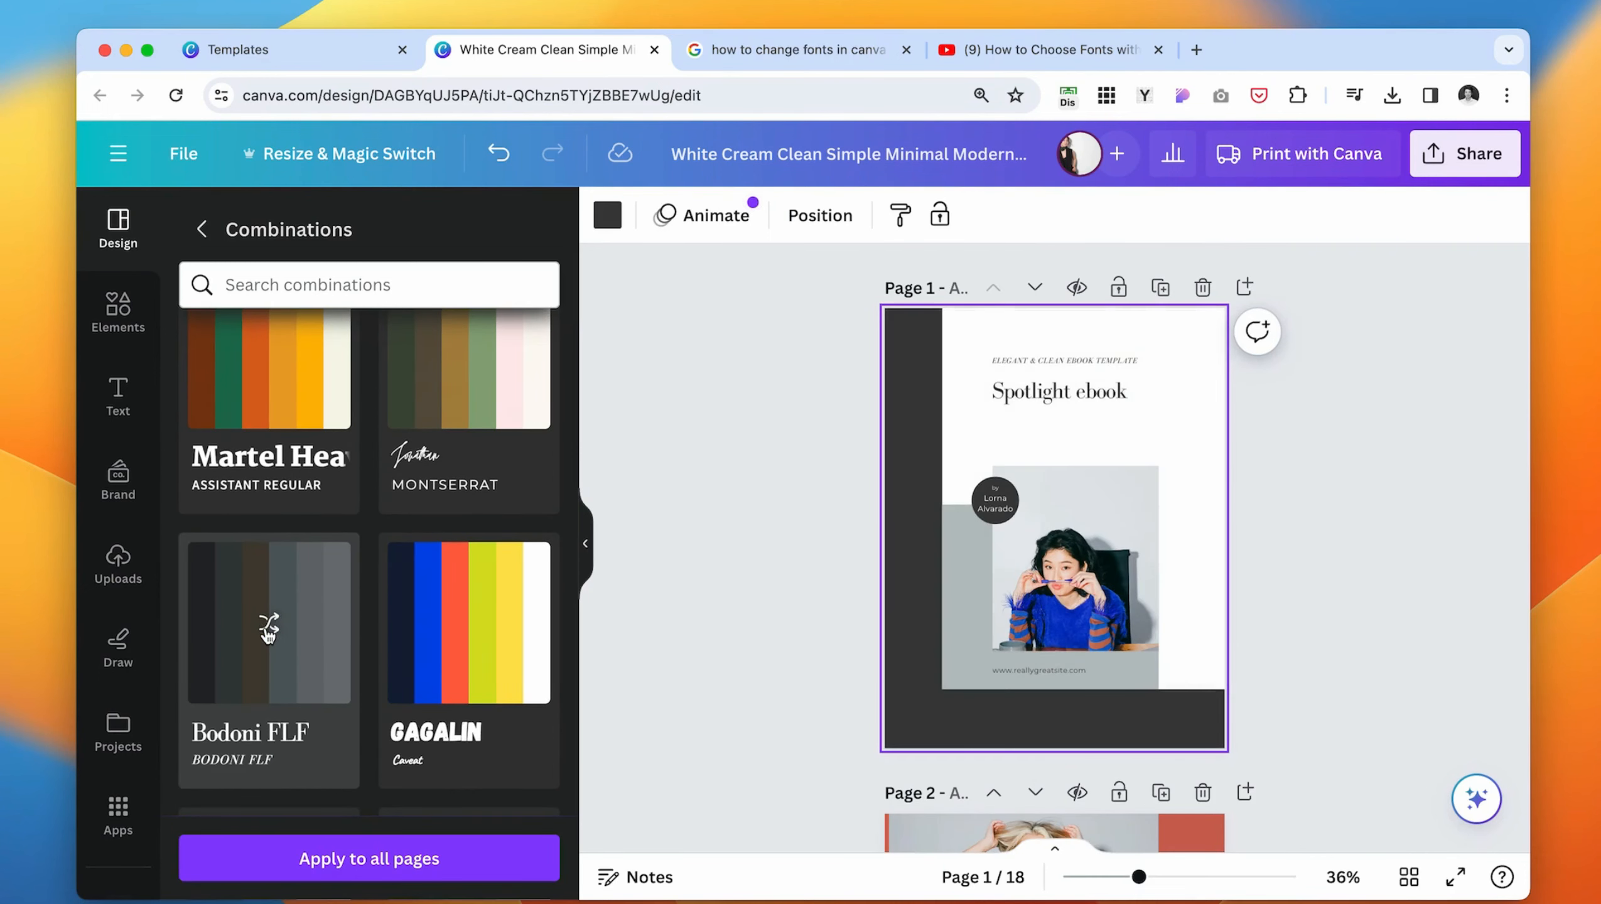
left_click(268, 628)
left_click(268, 628)
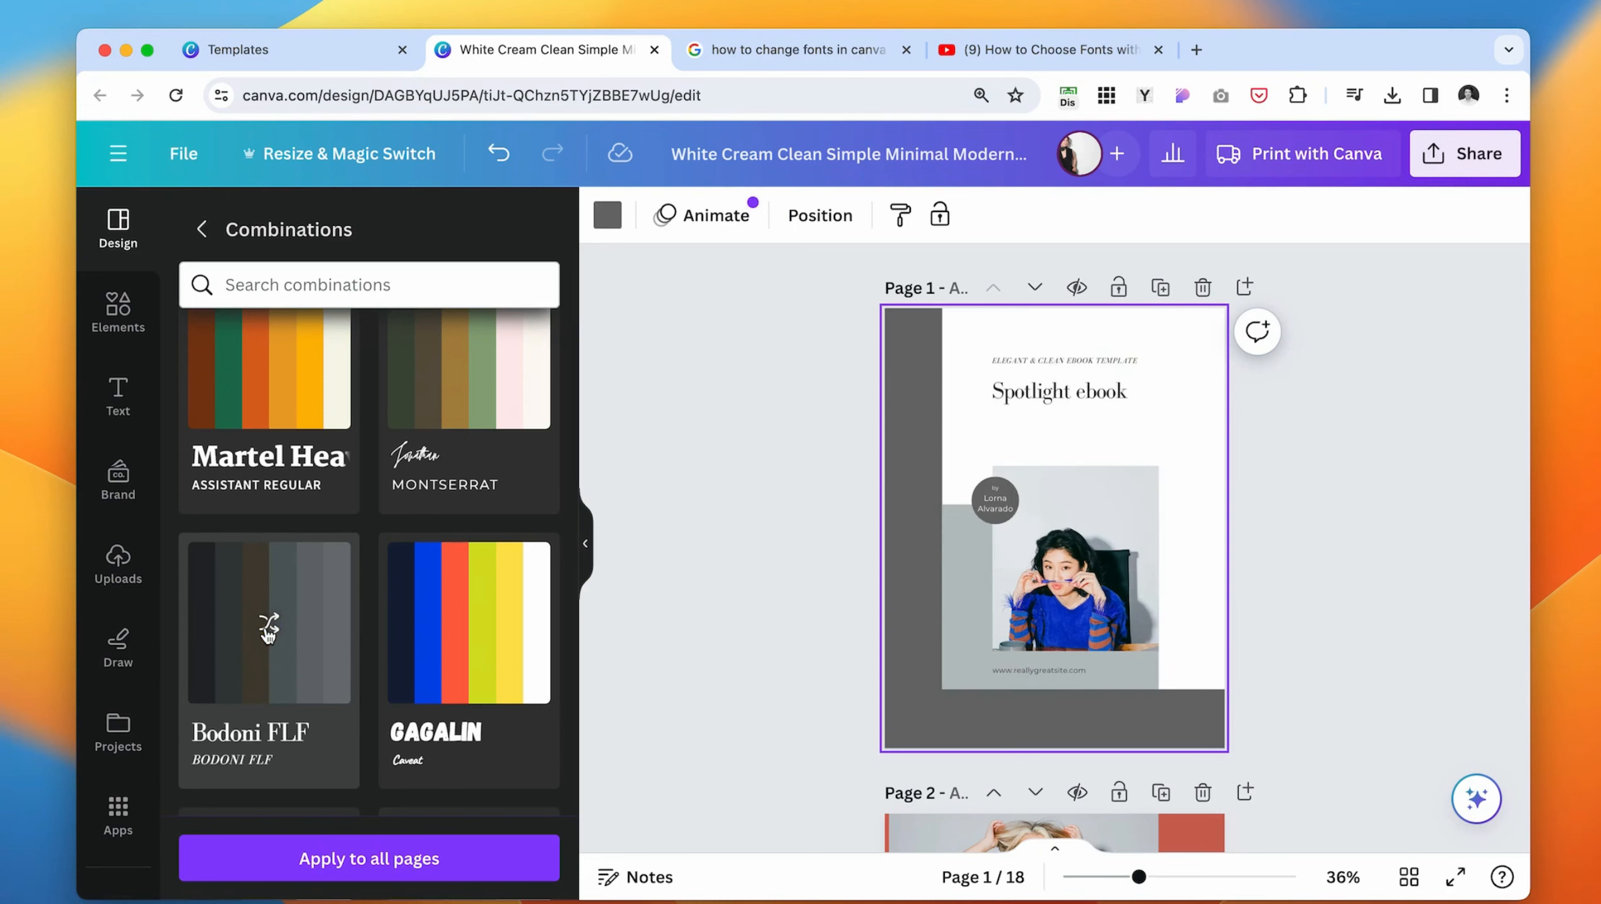
left_click(268, 628)
left_click(718, 657)
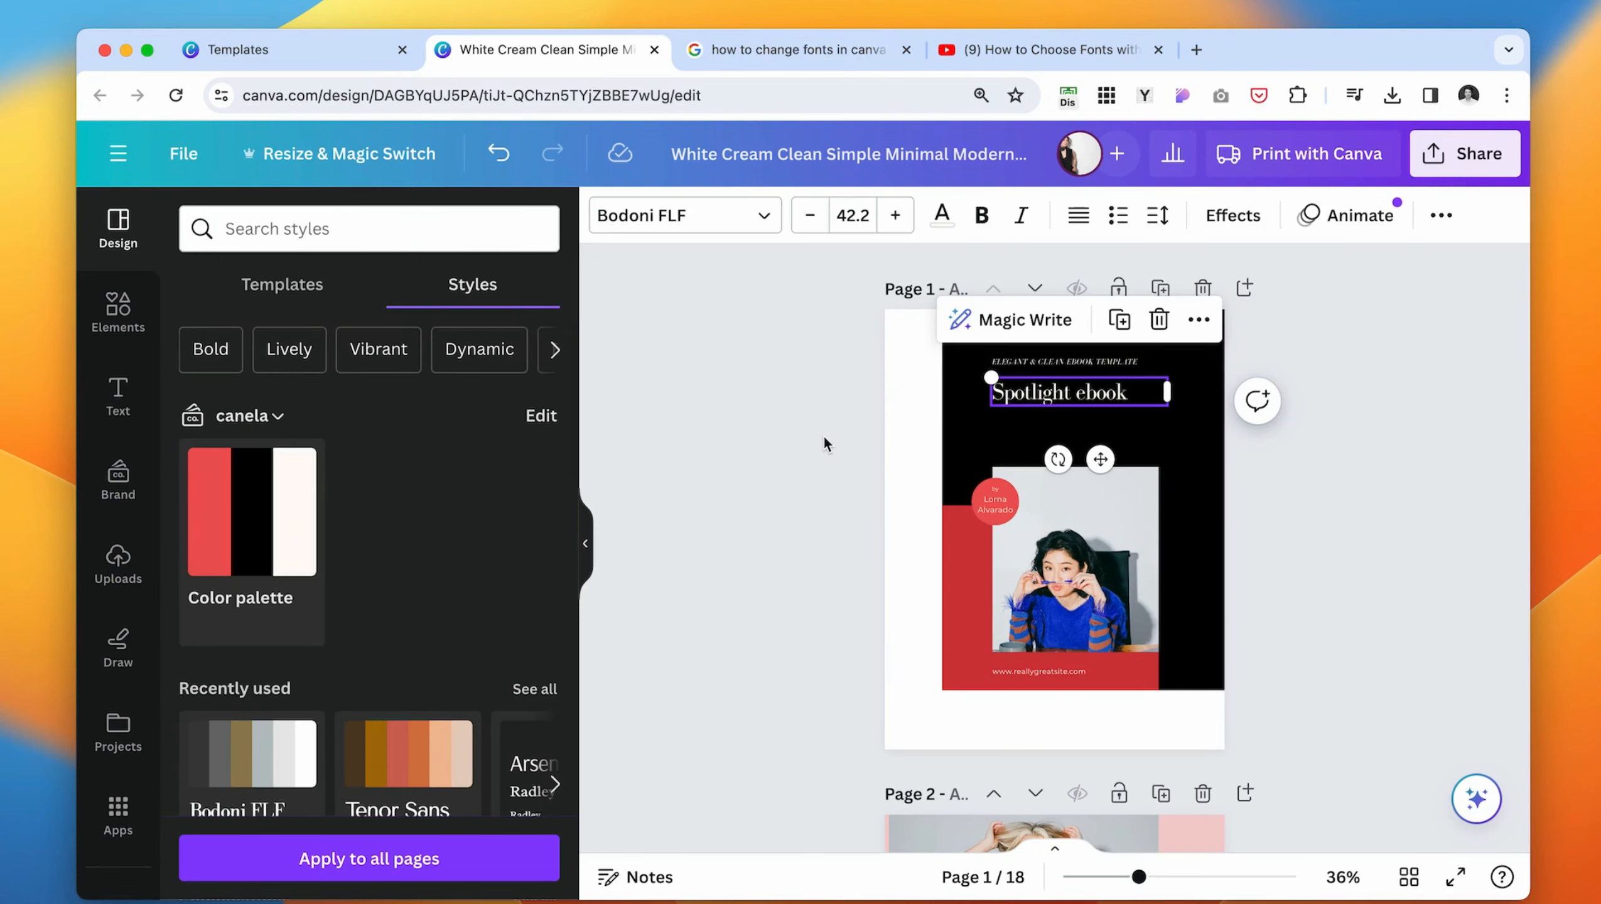
- Replace the cover title "Spotlight ebook" with "Social Media Branding"
key("super+plus")
key("super+plus")
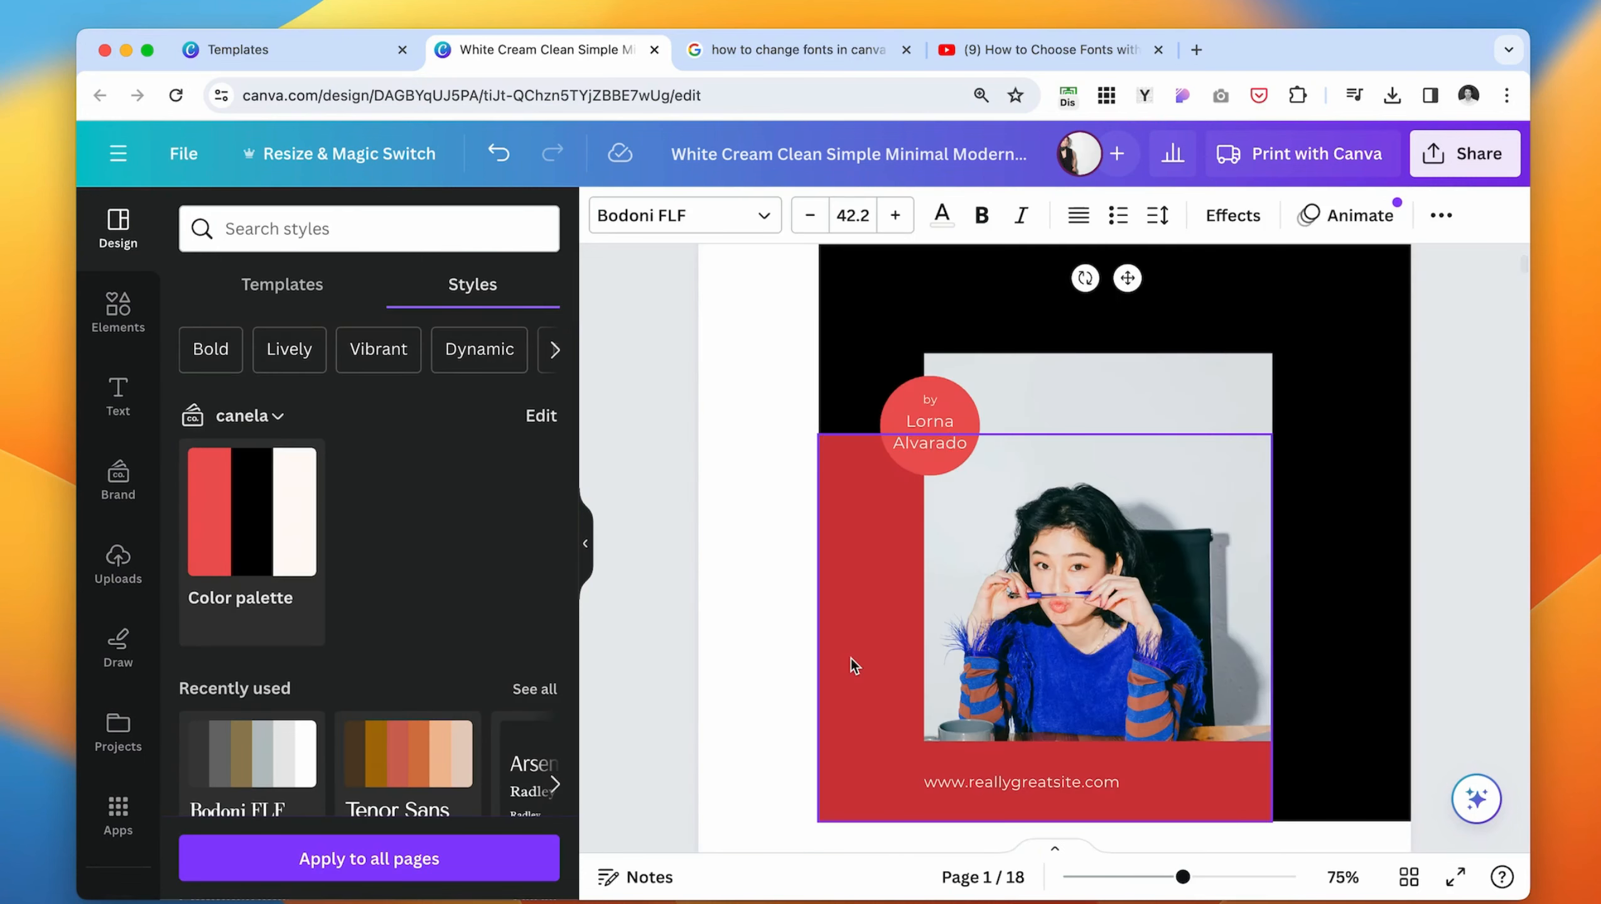
scroll(850, 661, "up", 3)
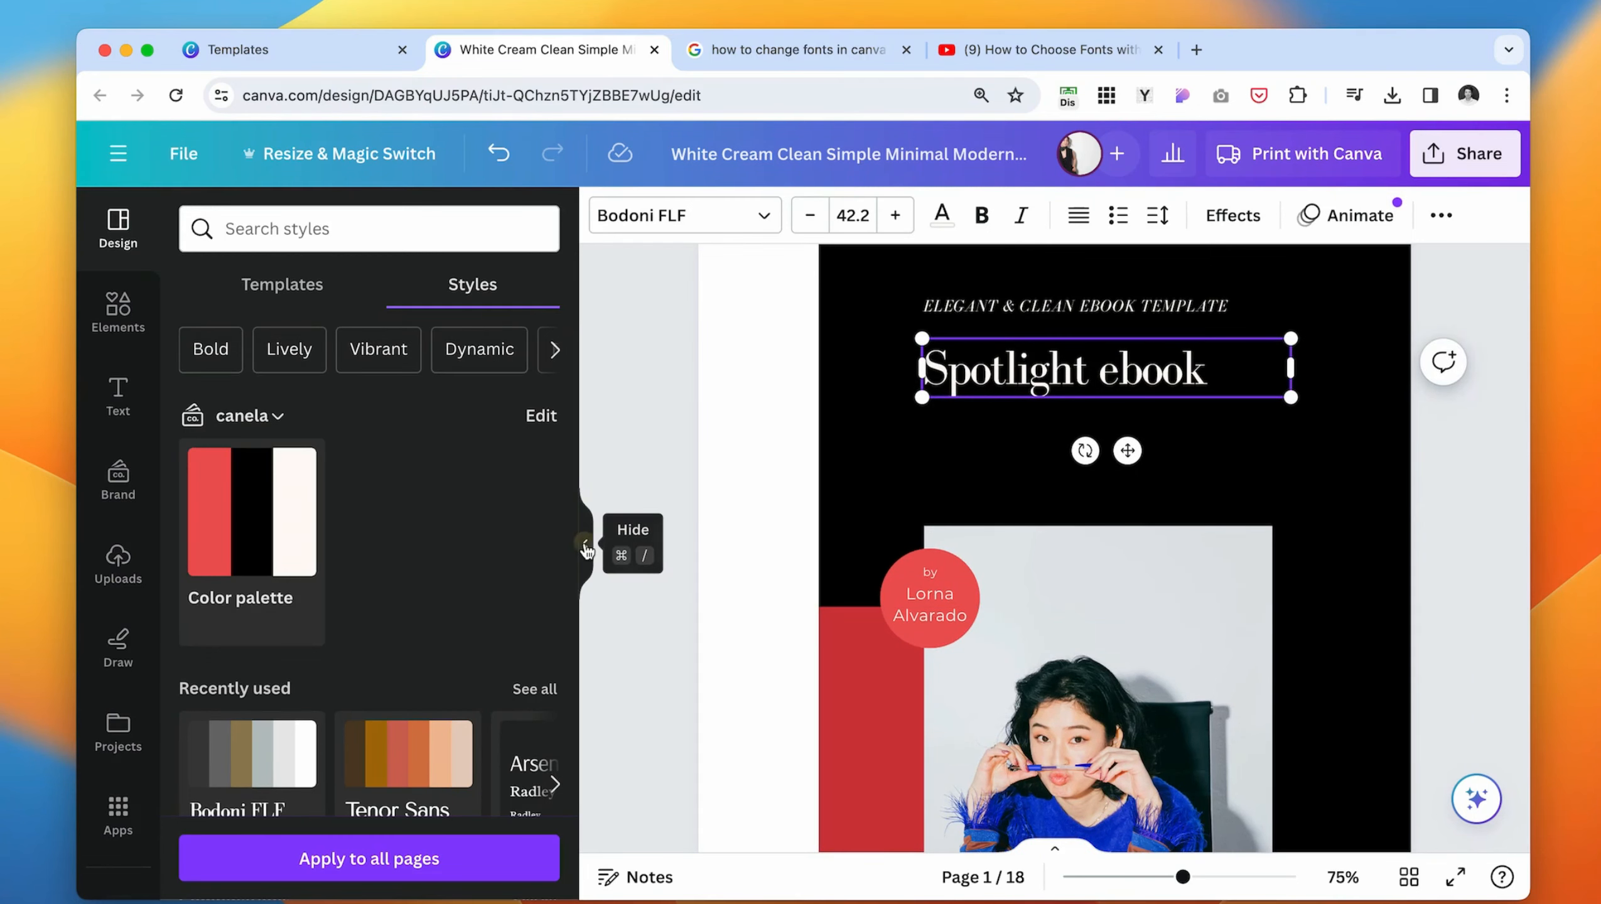
left_click(585, 545)
scroll(695, 574, "down", 10)
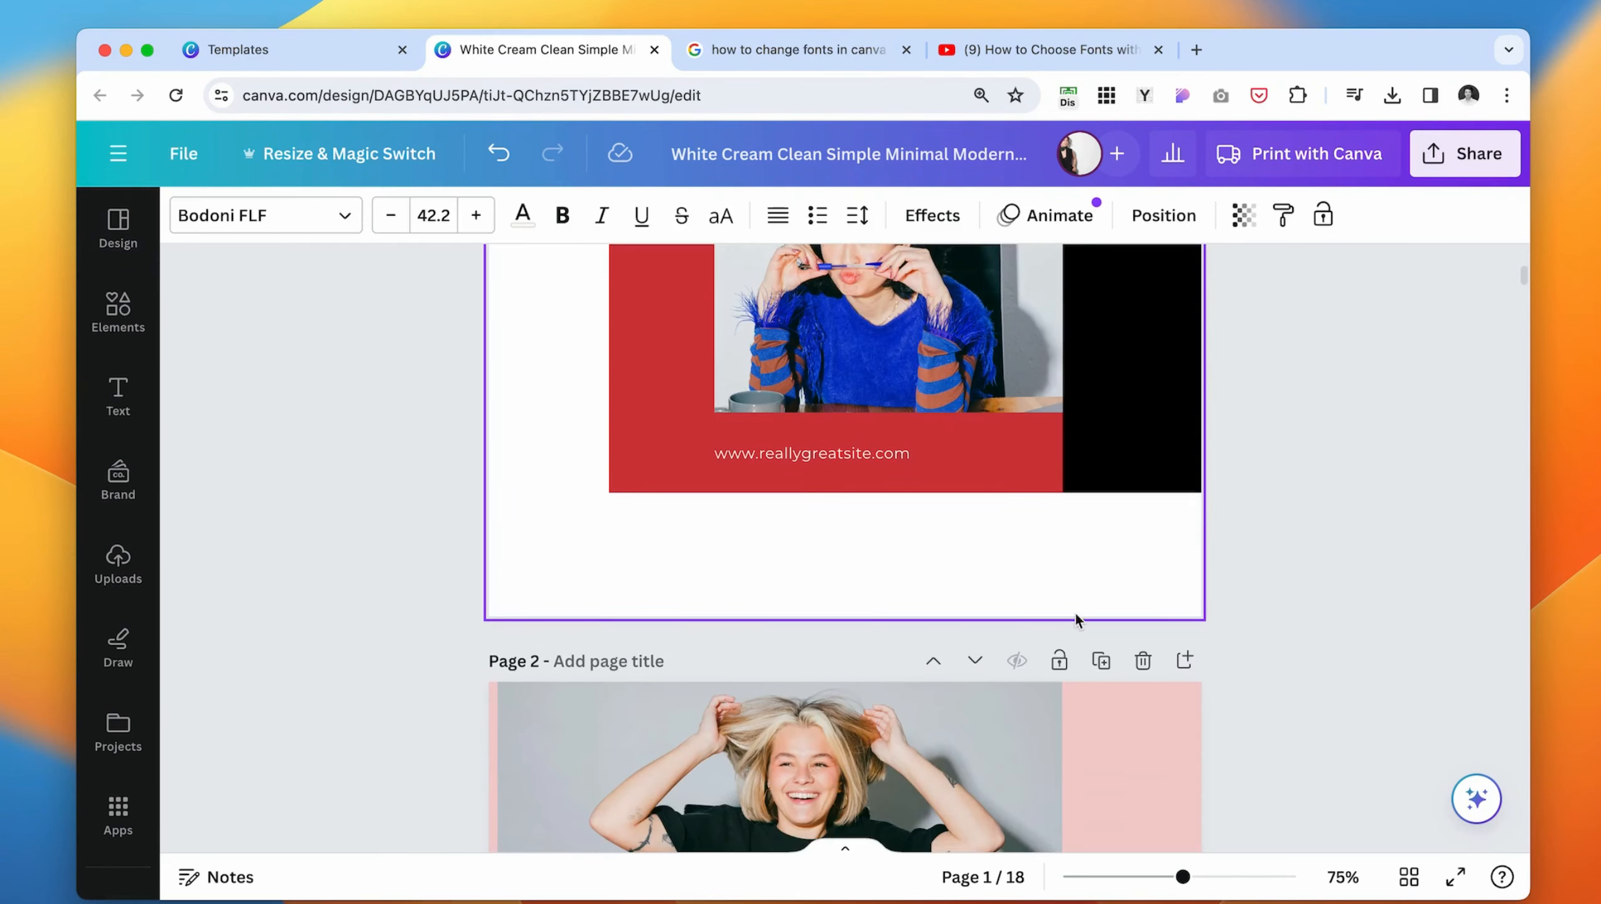
scroll(1217, 431, "up", 10)
double_click(882, 404)
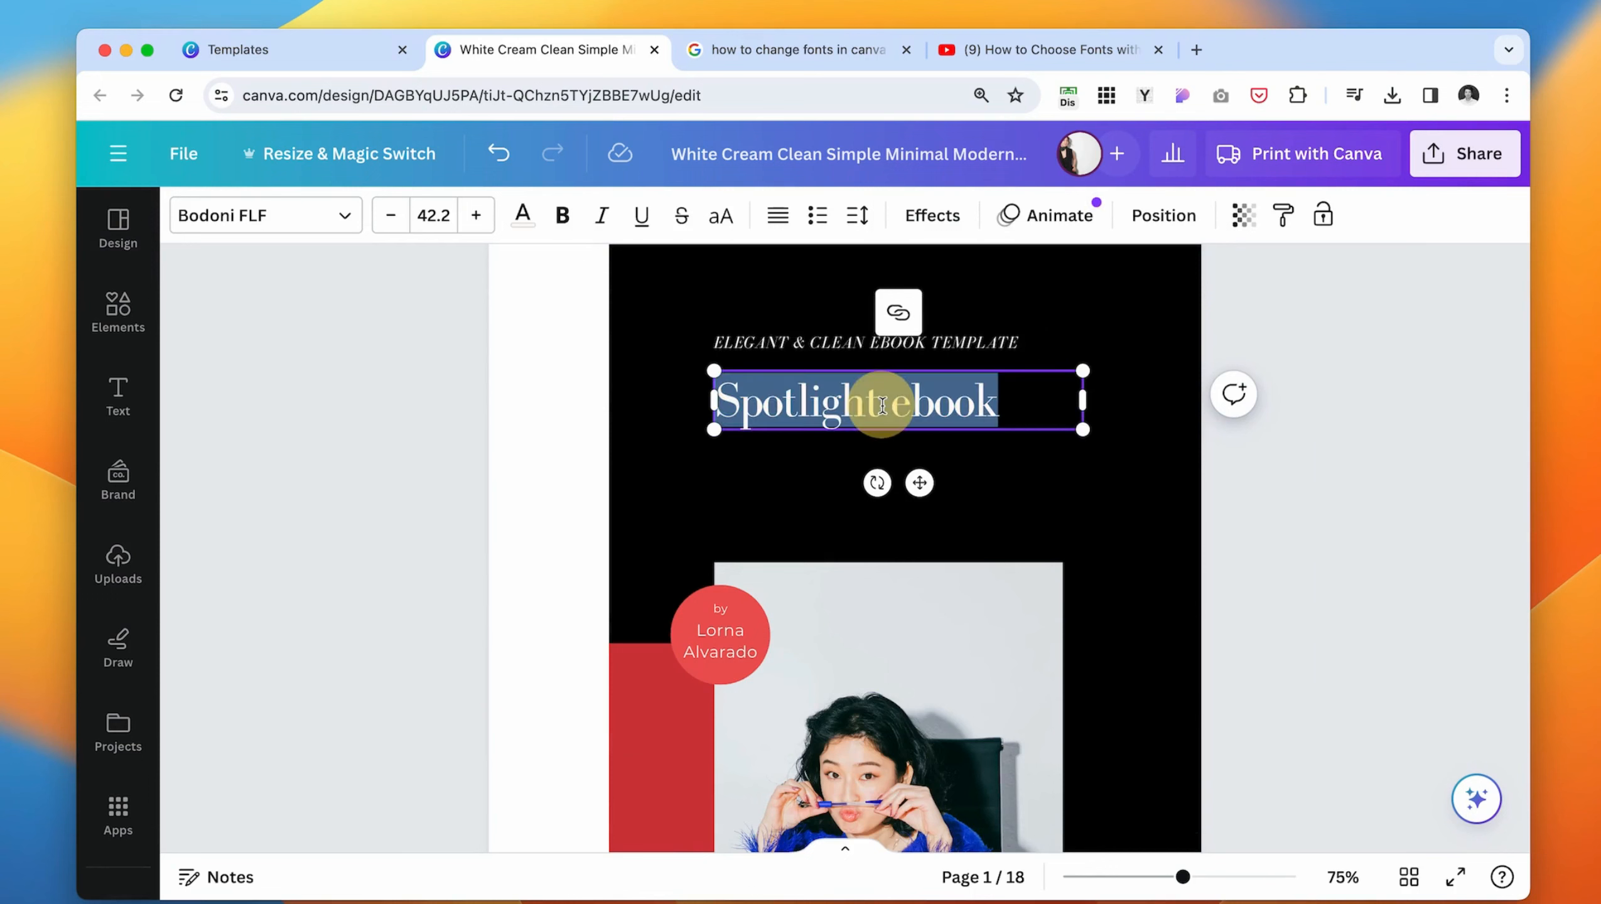
key("BackSpace")
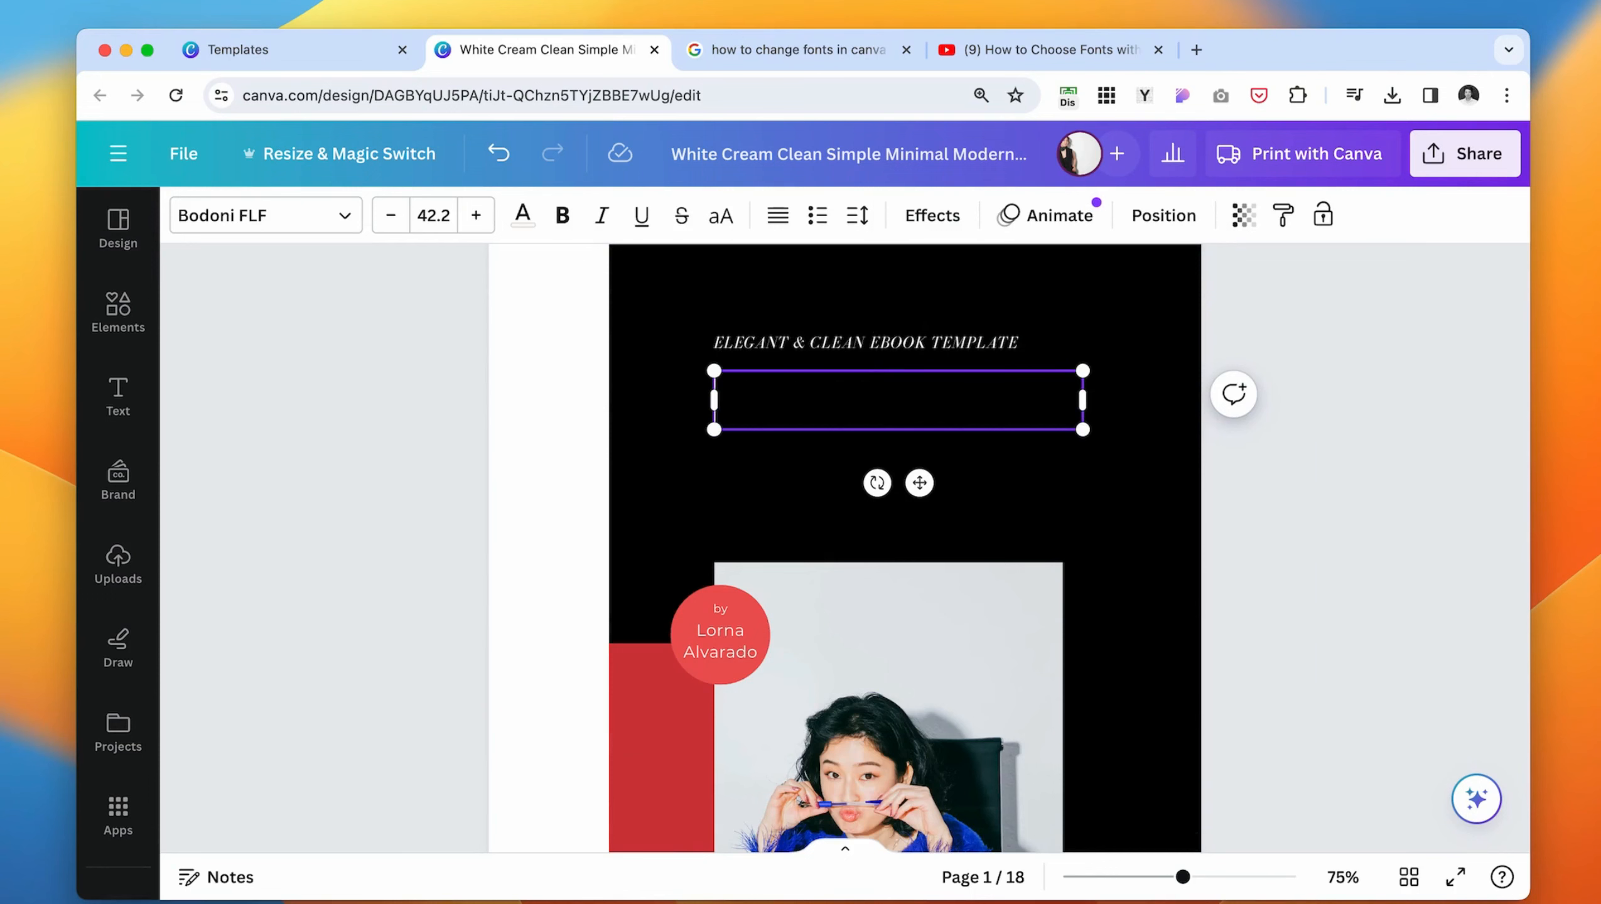
- Center-align the cover title, enlarge it and position it centered above the cover photo
left_click_drag(911, 457, 735, 397)
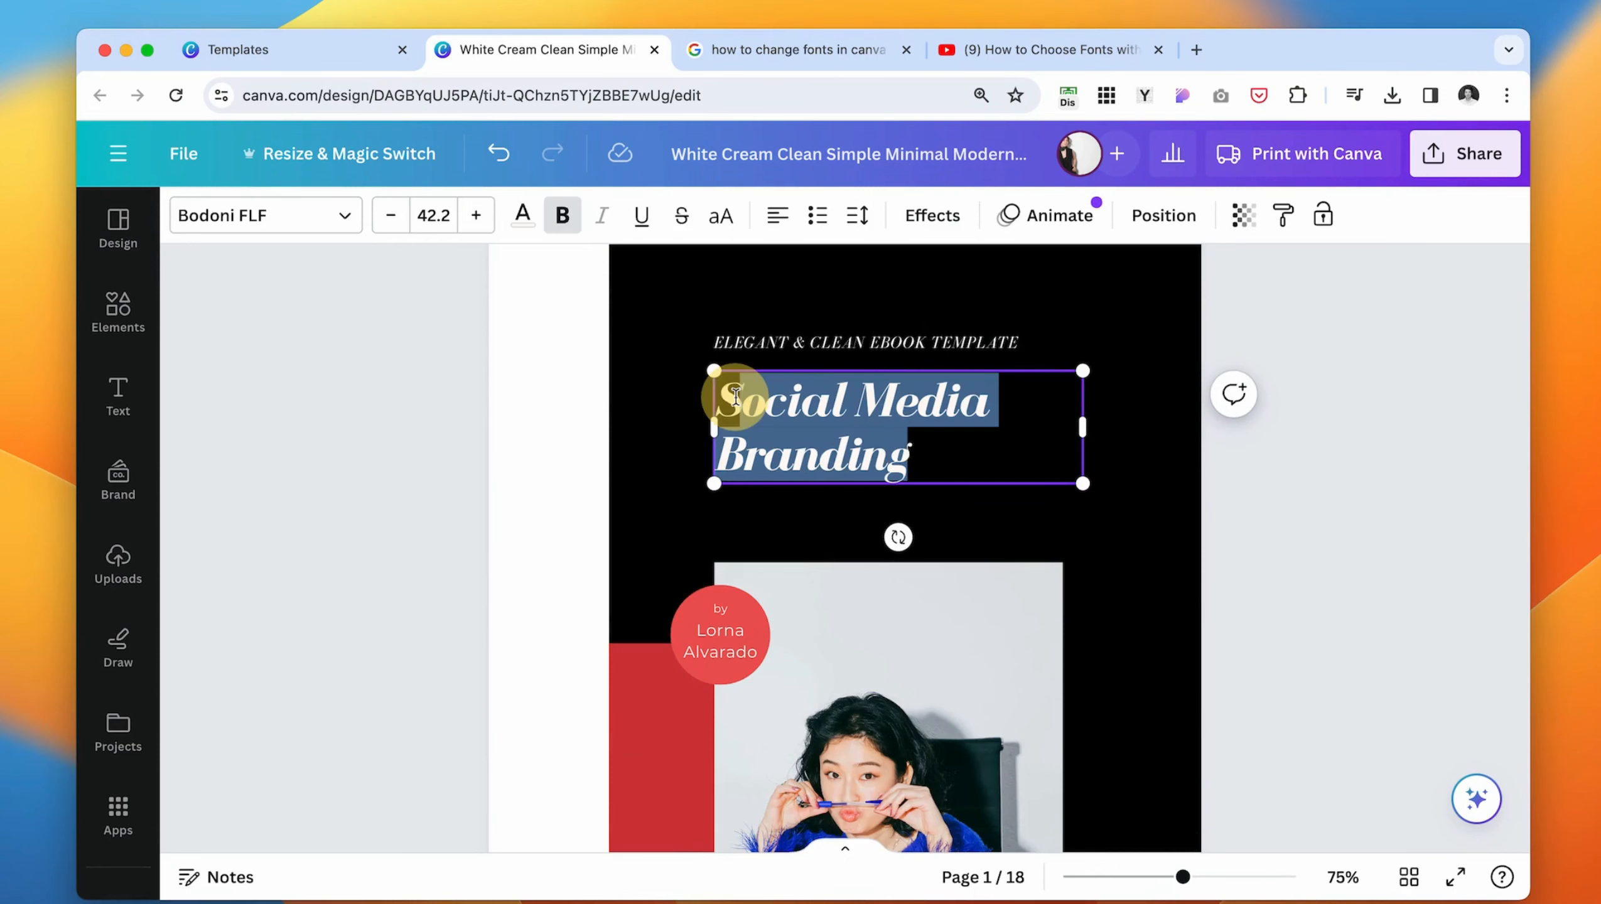
left_click(774, 223)
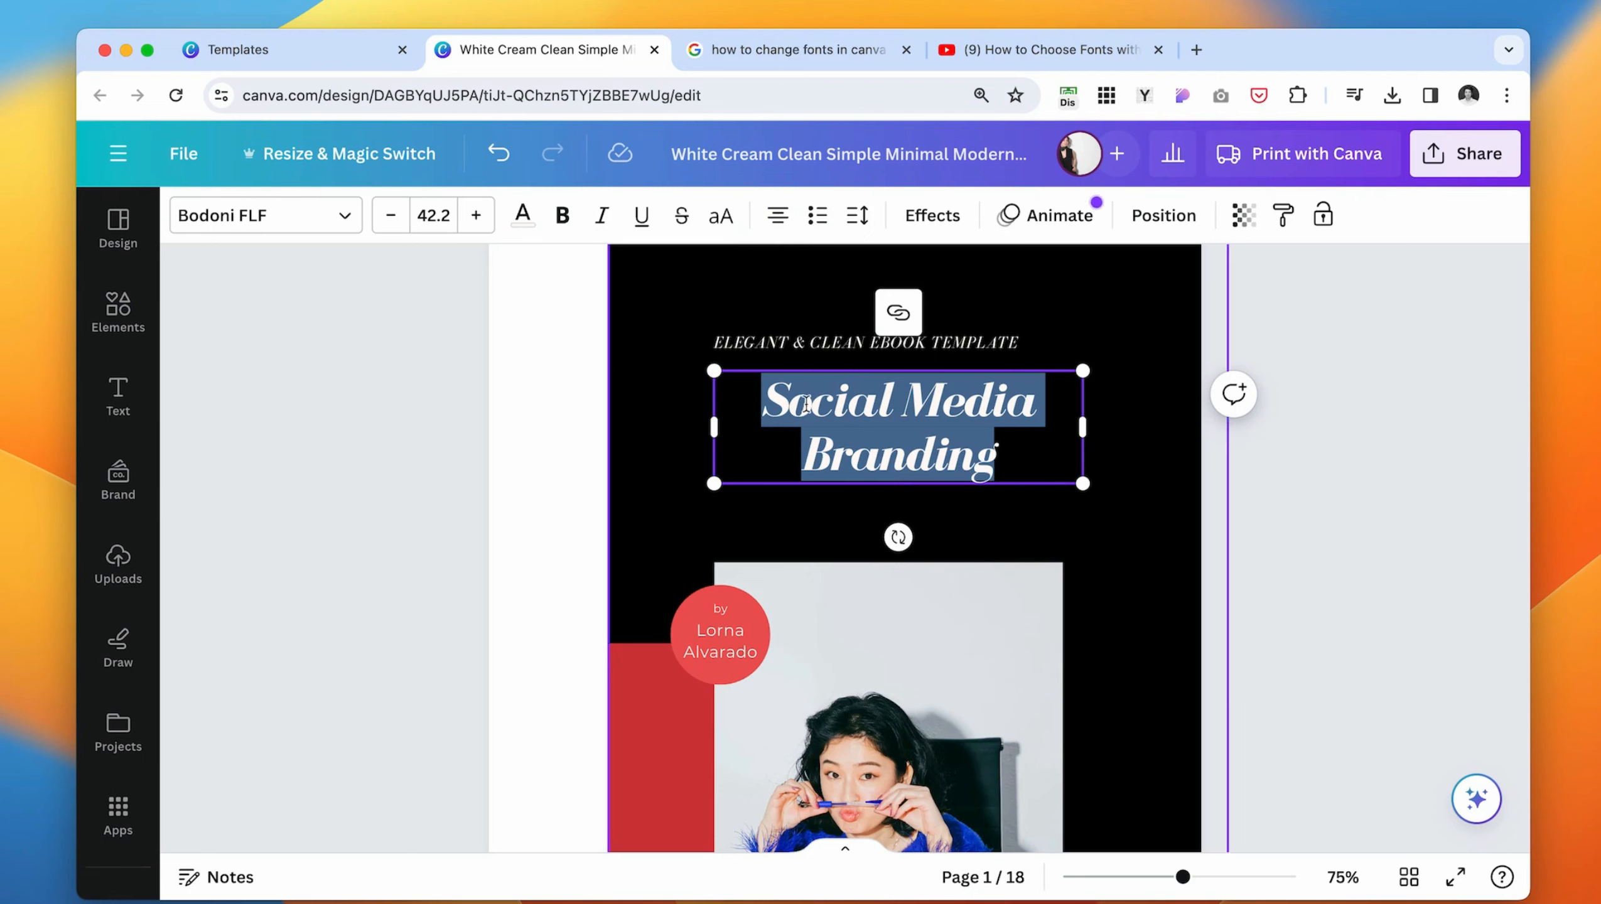
triple_click(892, 438)
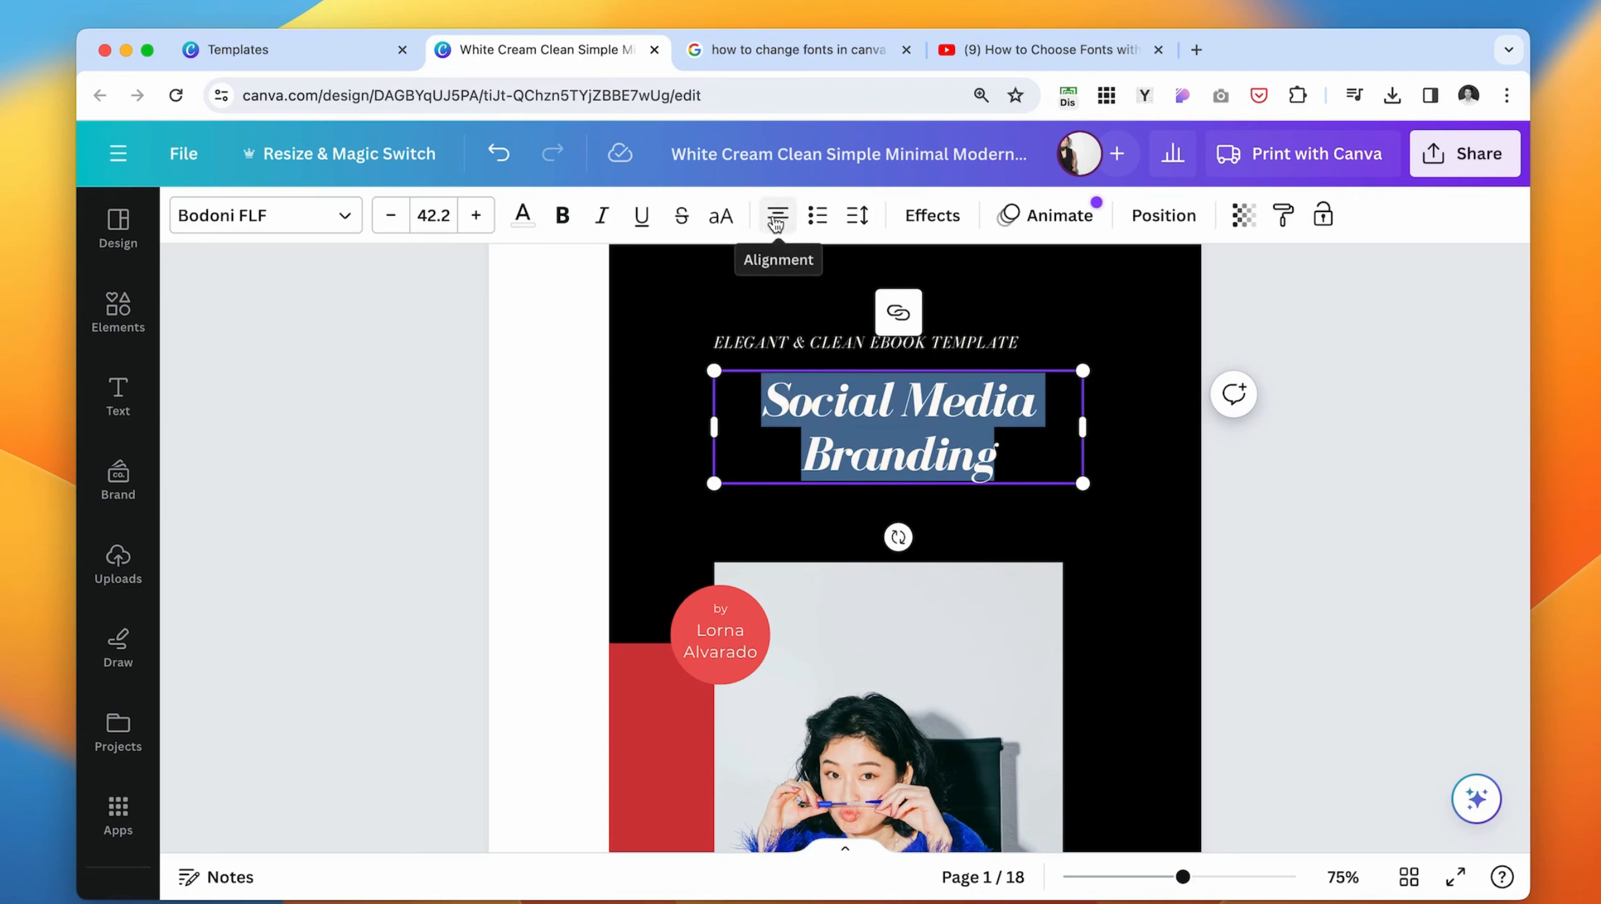
left_click(777, 215)
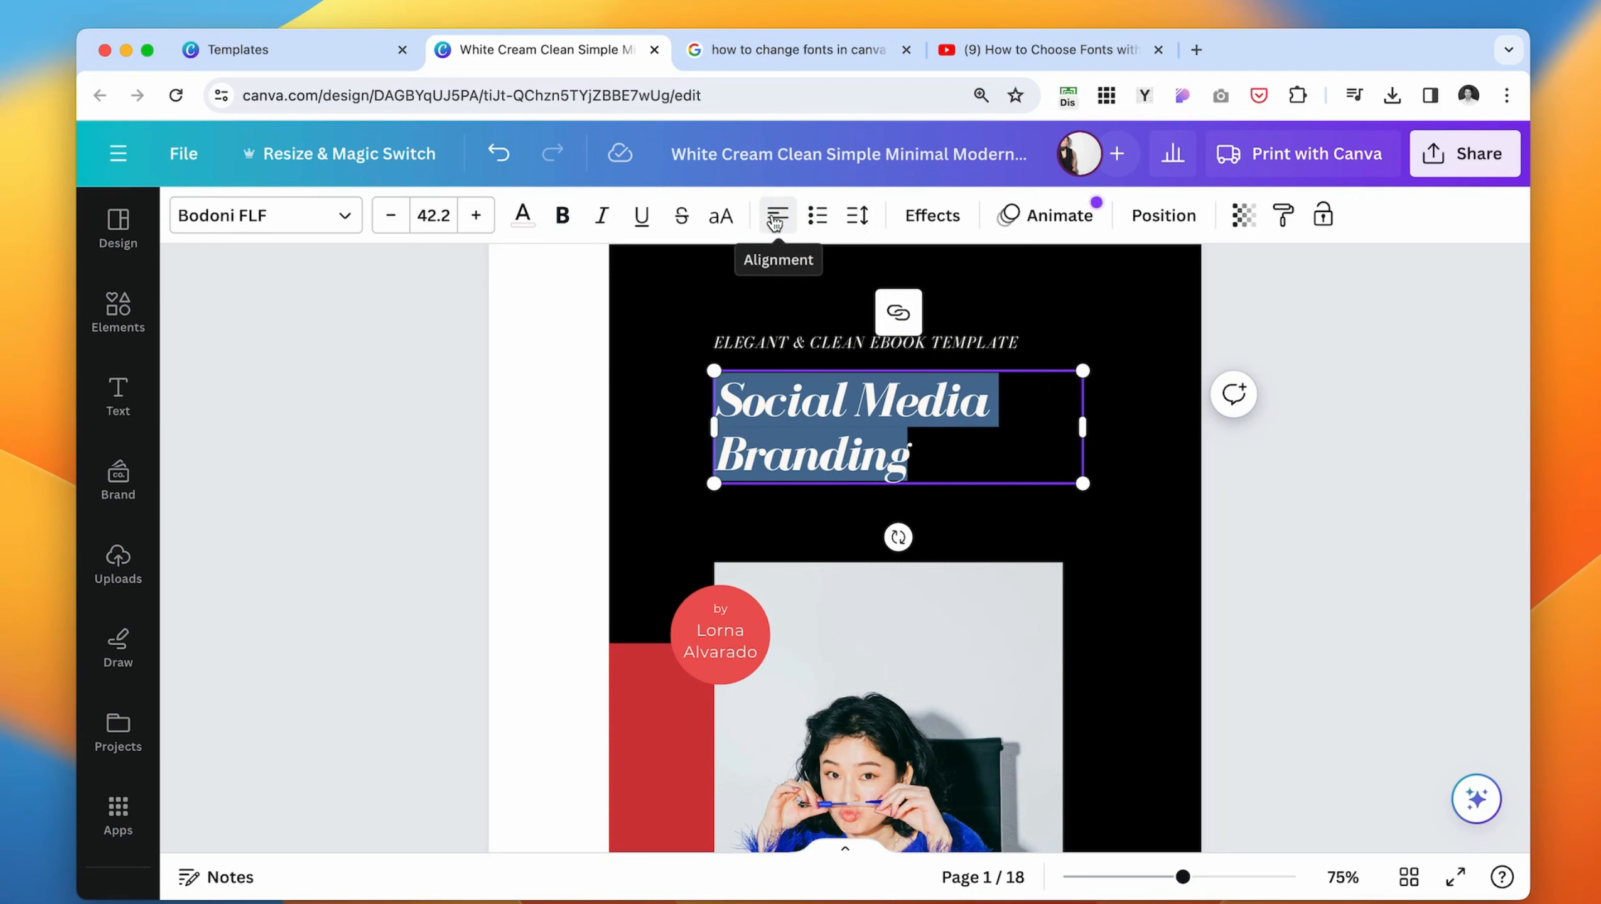
left_click(777, 215)
left_click(777, 215)
left_click_drag(1083, 370, 1266, 314)
left_click_drag(1140, 426, 1029, 461)
left_click(1358, 502)
- Move the subtitle line above the cover title slightly up and change its font to Source Sans Pro
scroll(1358, 503, "up", 2)
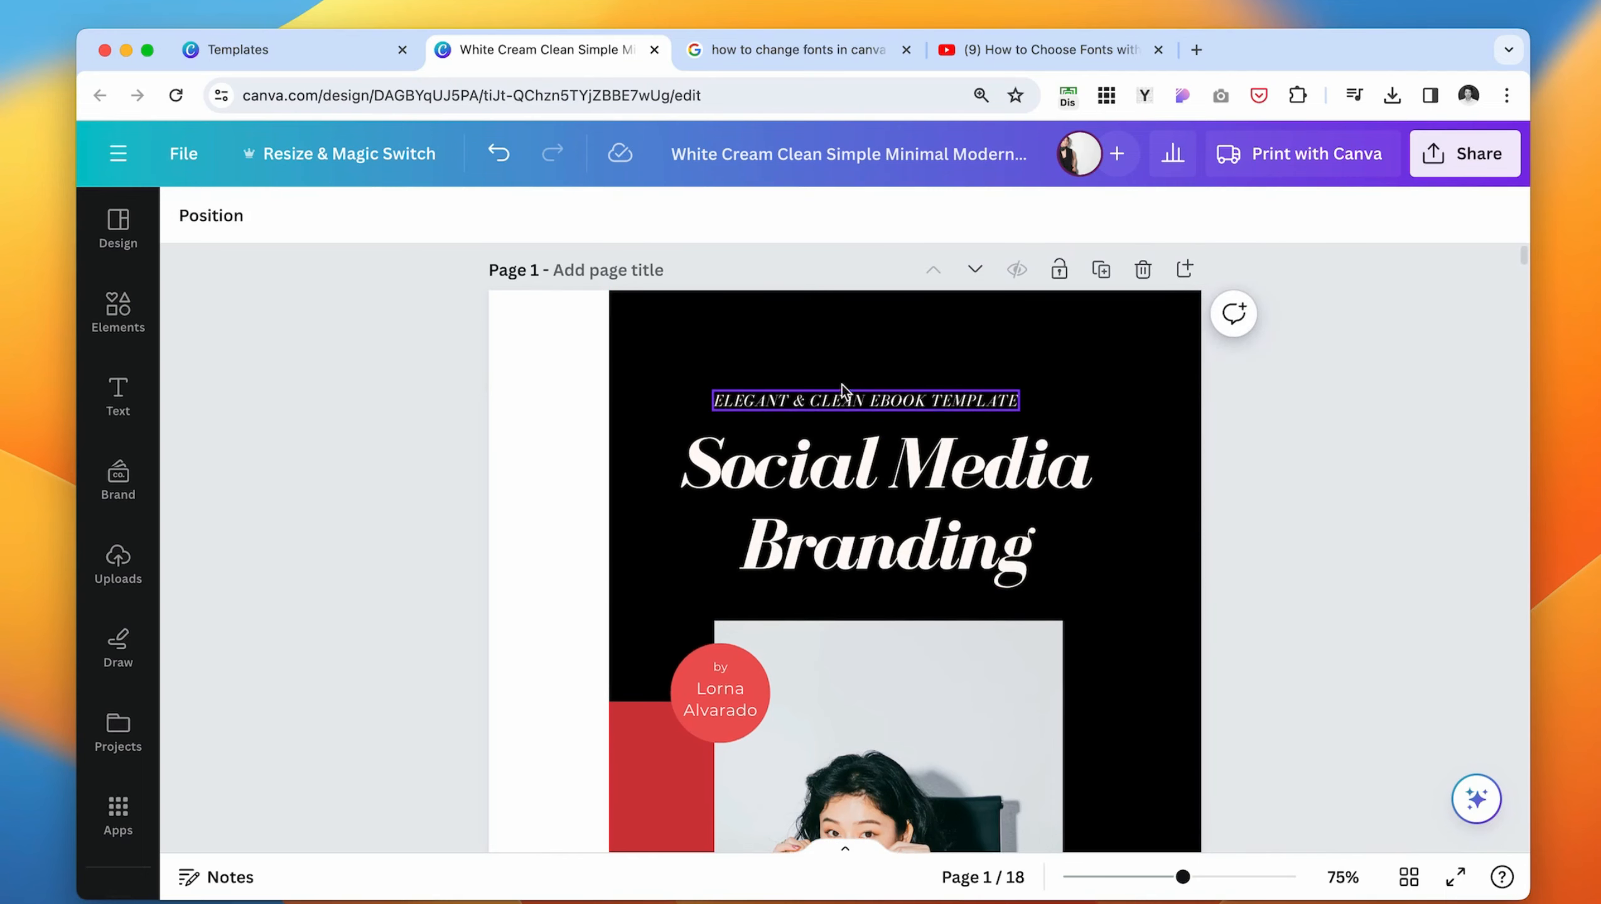
left_click_drag(939, 398, 983, 390)
left_click(329, 223)
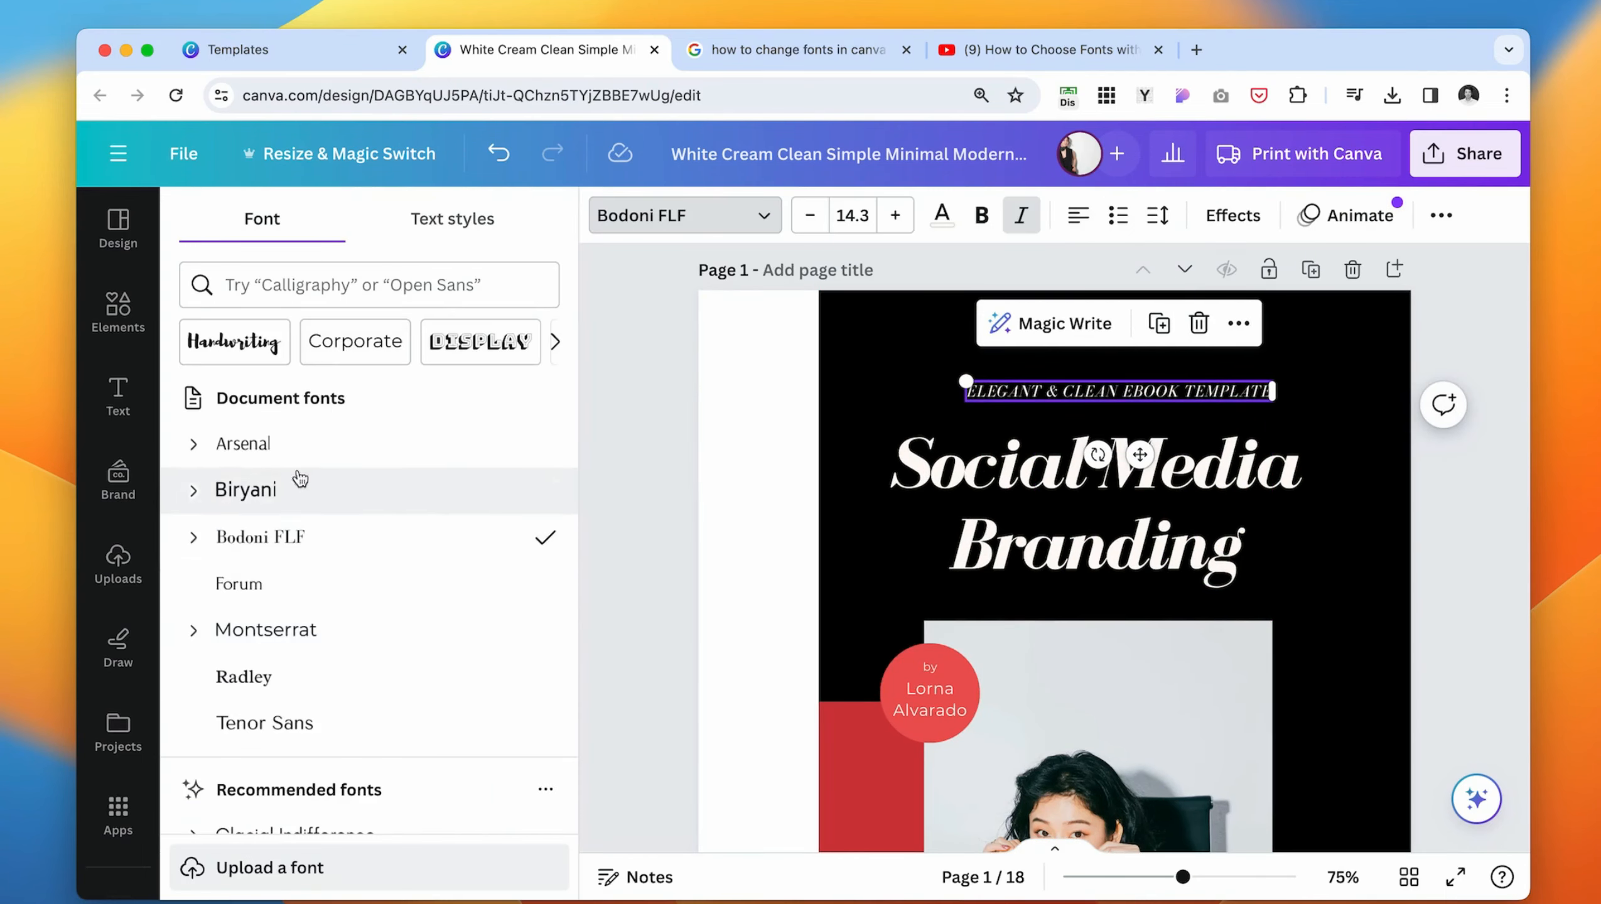
scroll(292, 627, "down", 5)
left_click(278, 608)
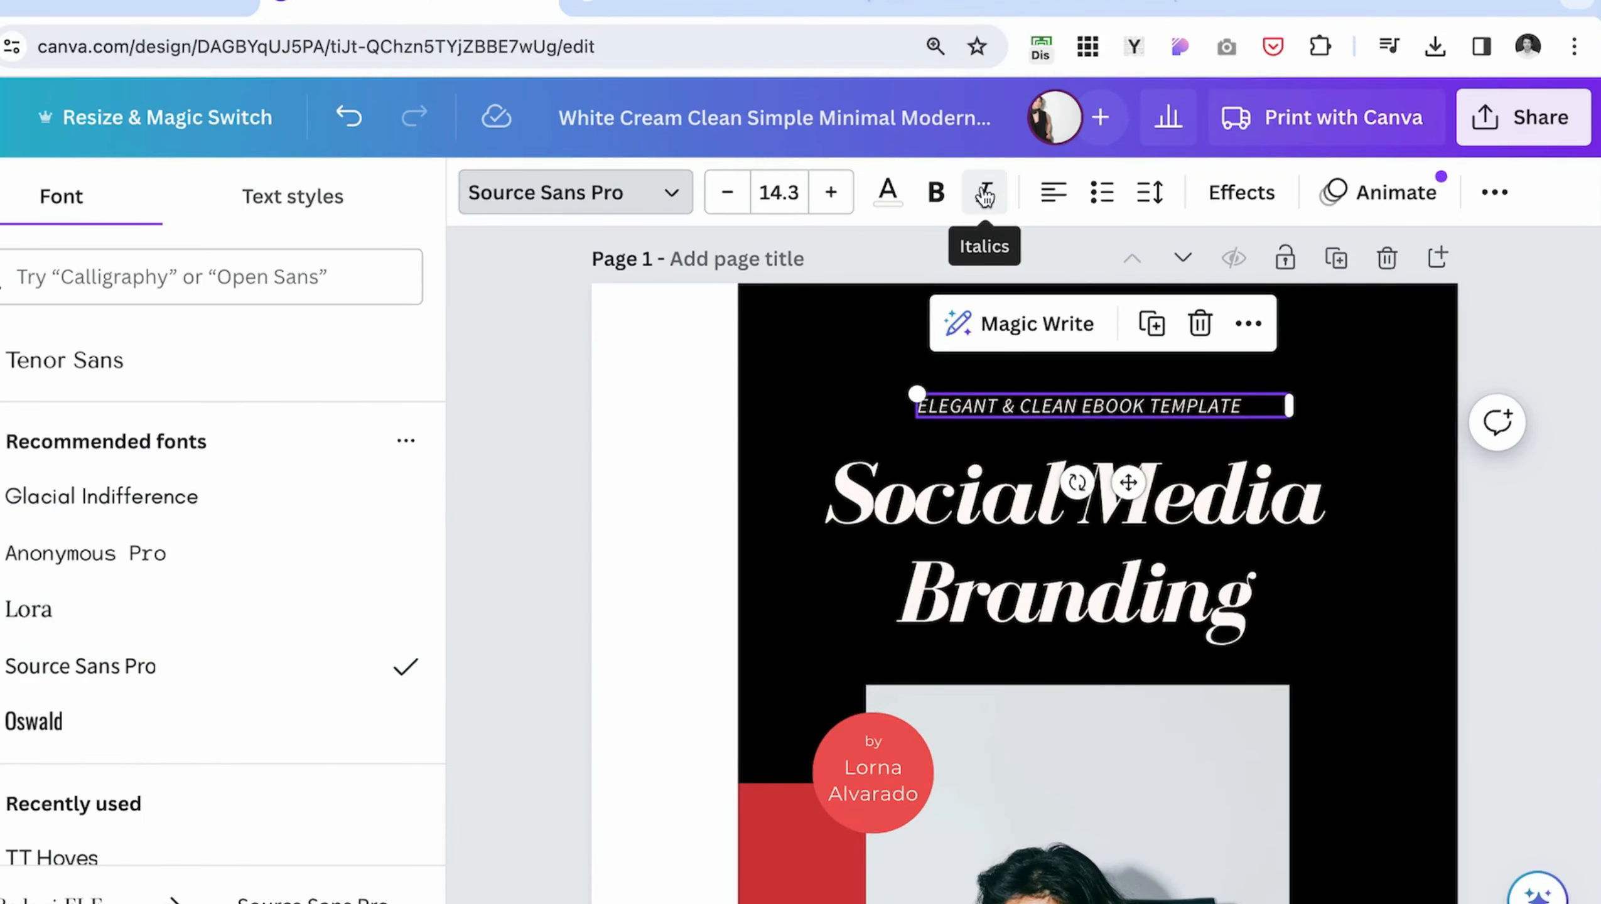
- Remove the italics from the cover's subtitle line and widen its letter spacing
left_click(988, 198)
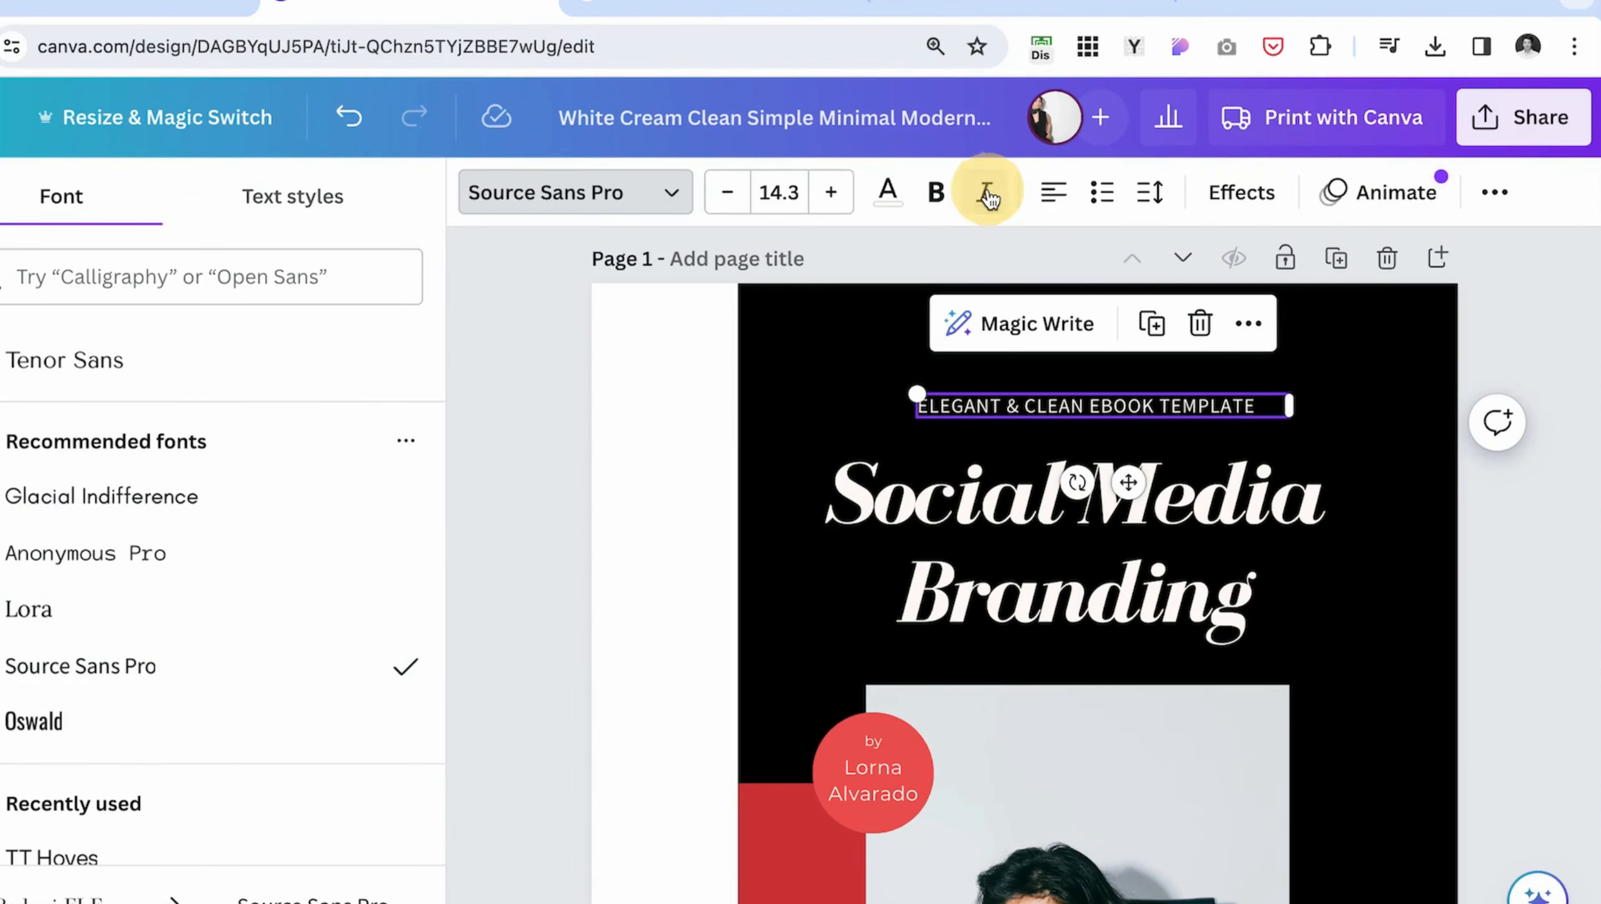
left_click(1148, 193)
left_click_drag(1234, 313, 1300, 308)
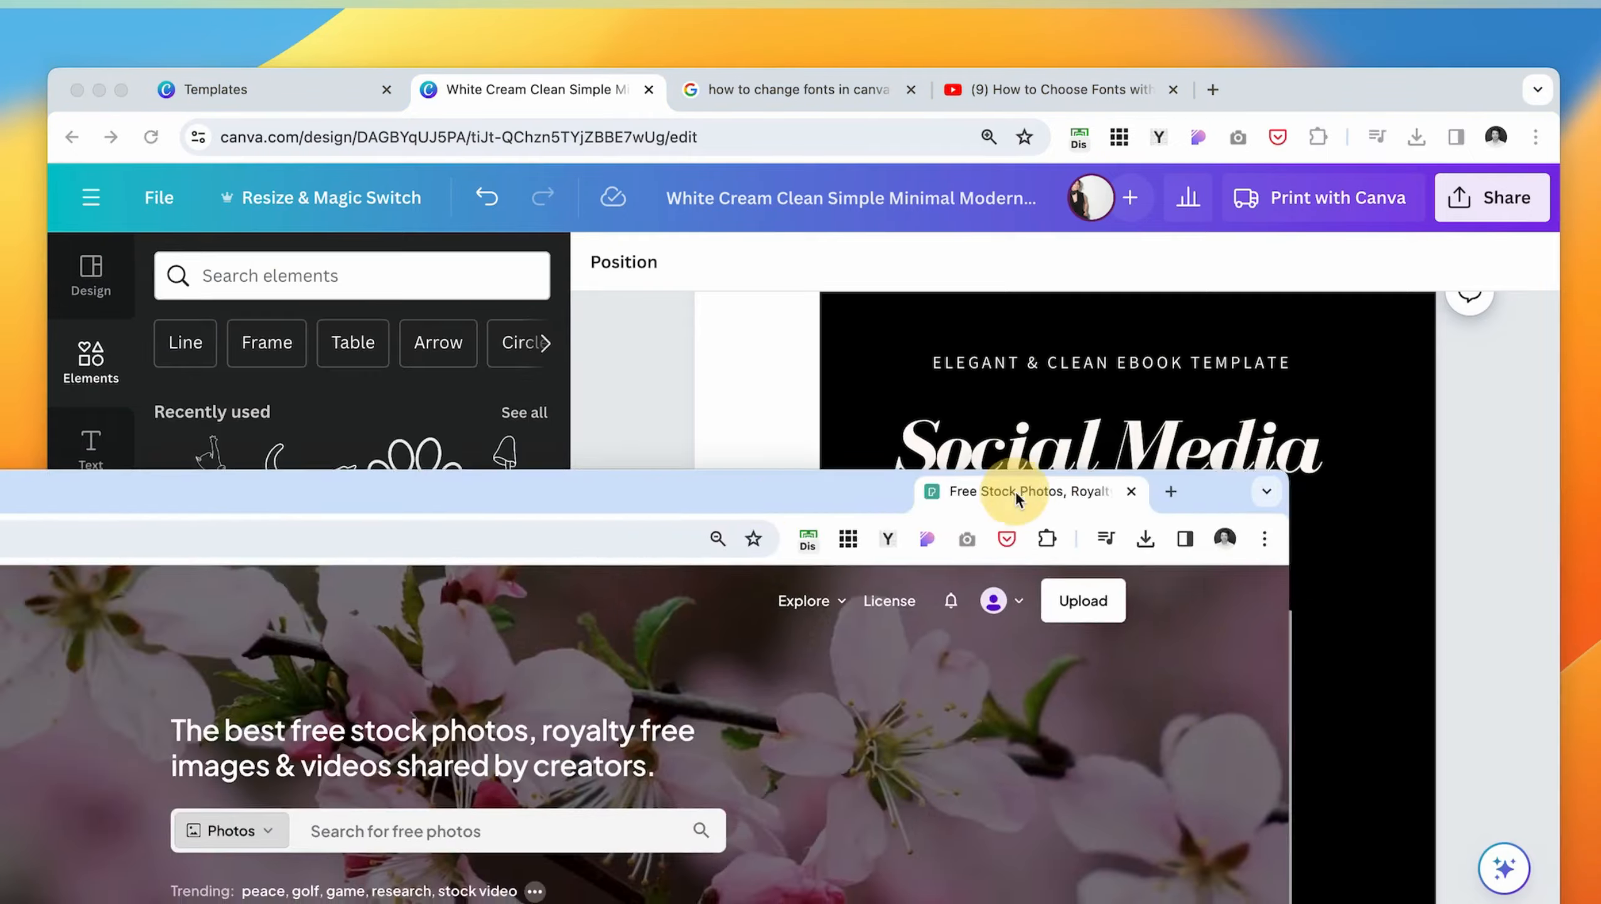
- Browse the free stock photos on Pexels and download the photo of a tea glass on a wooden table
left_click_drag(1018, 491, 1402, 111)
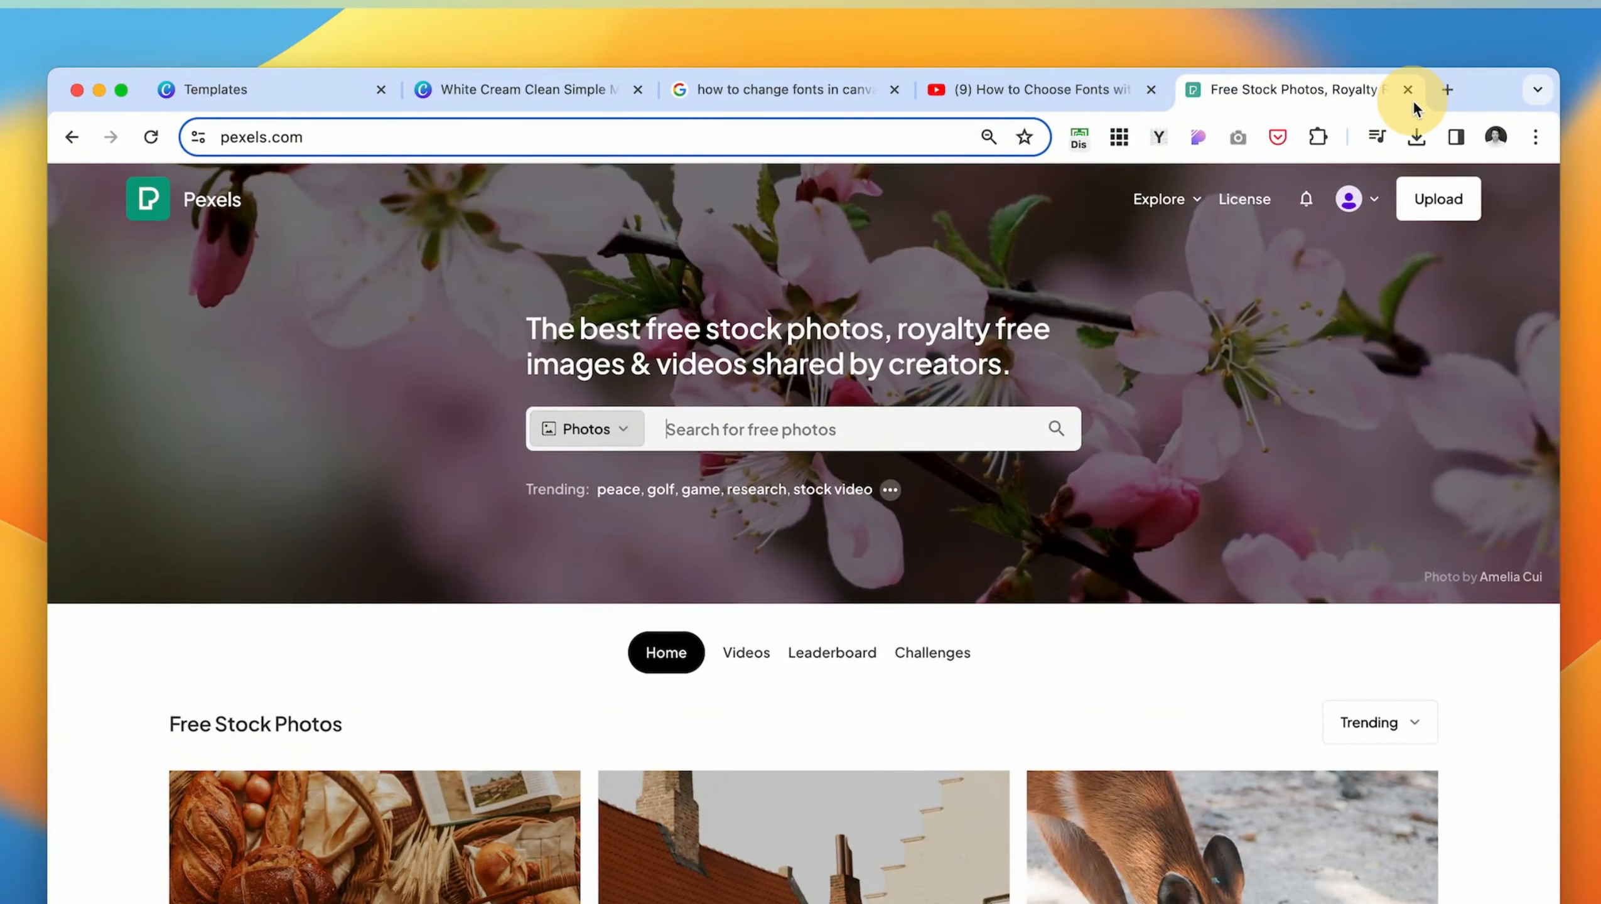
scroll(1040, 575, "down", 15)
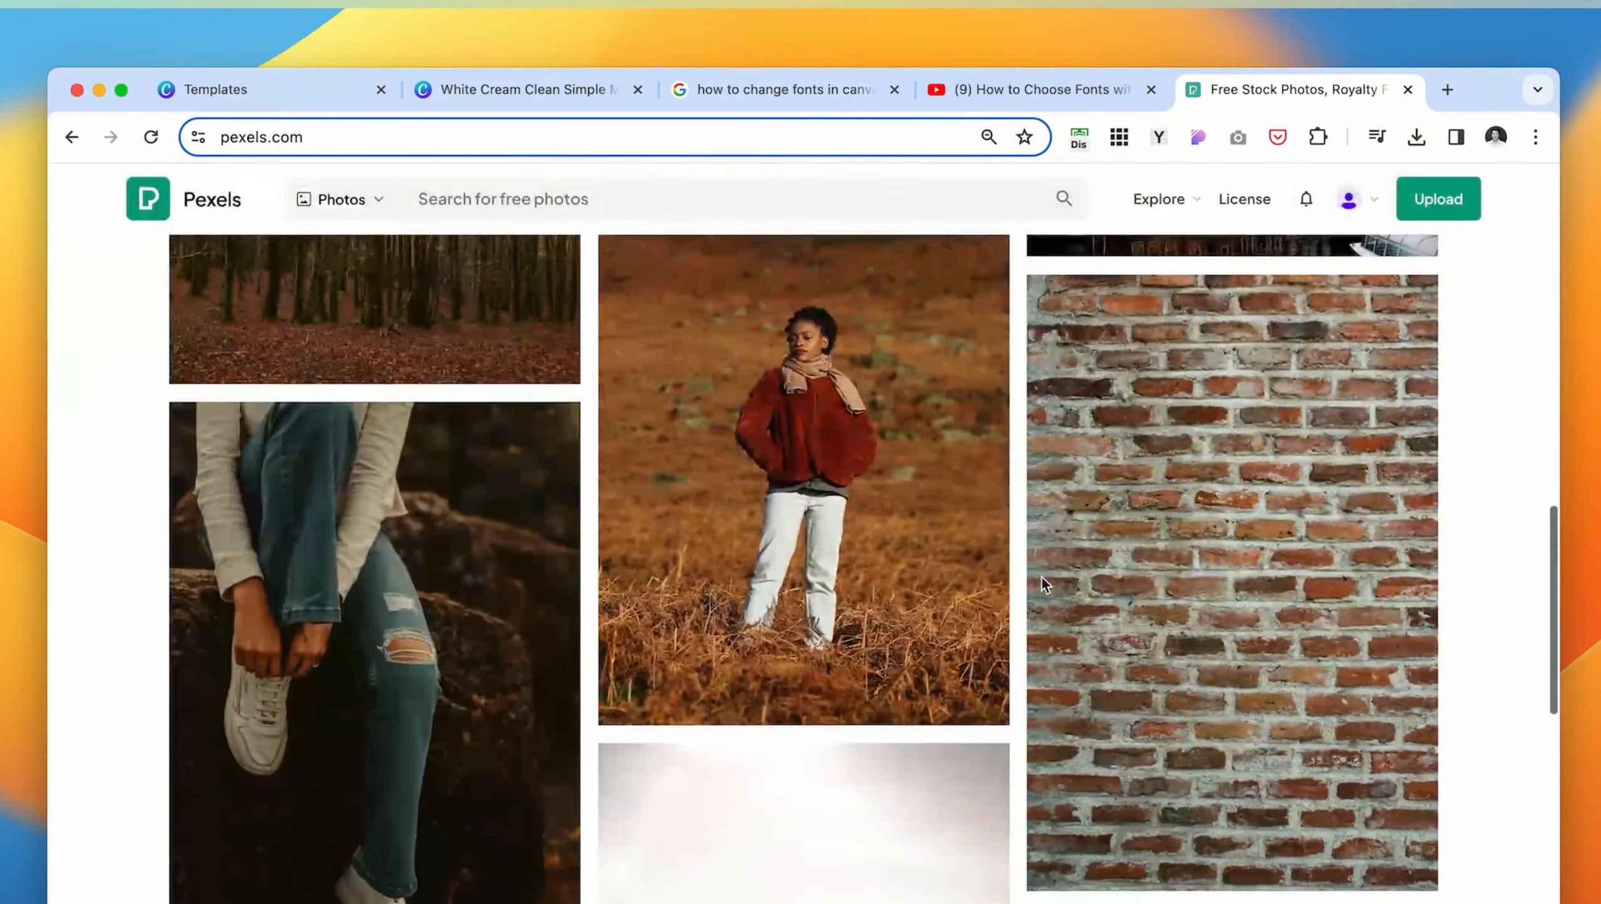
scroll(1040, 575, "down", 20)
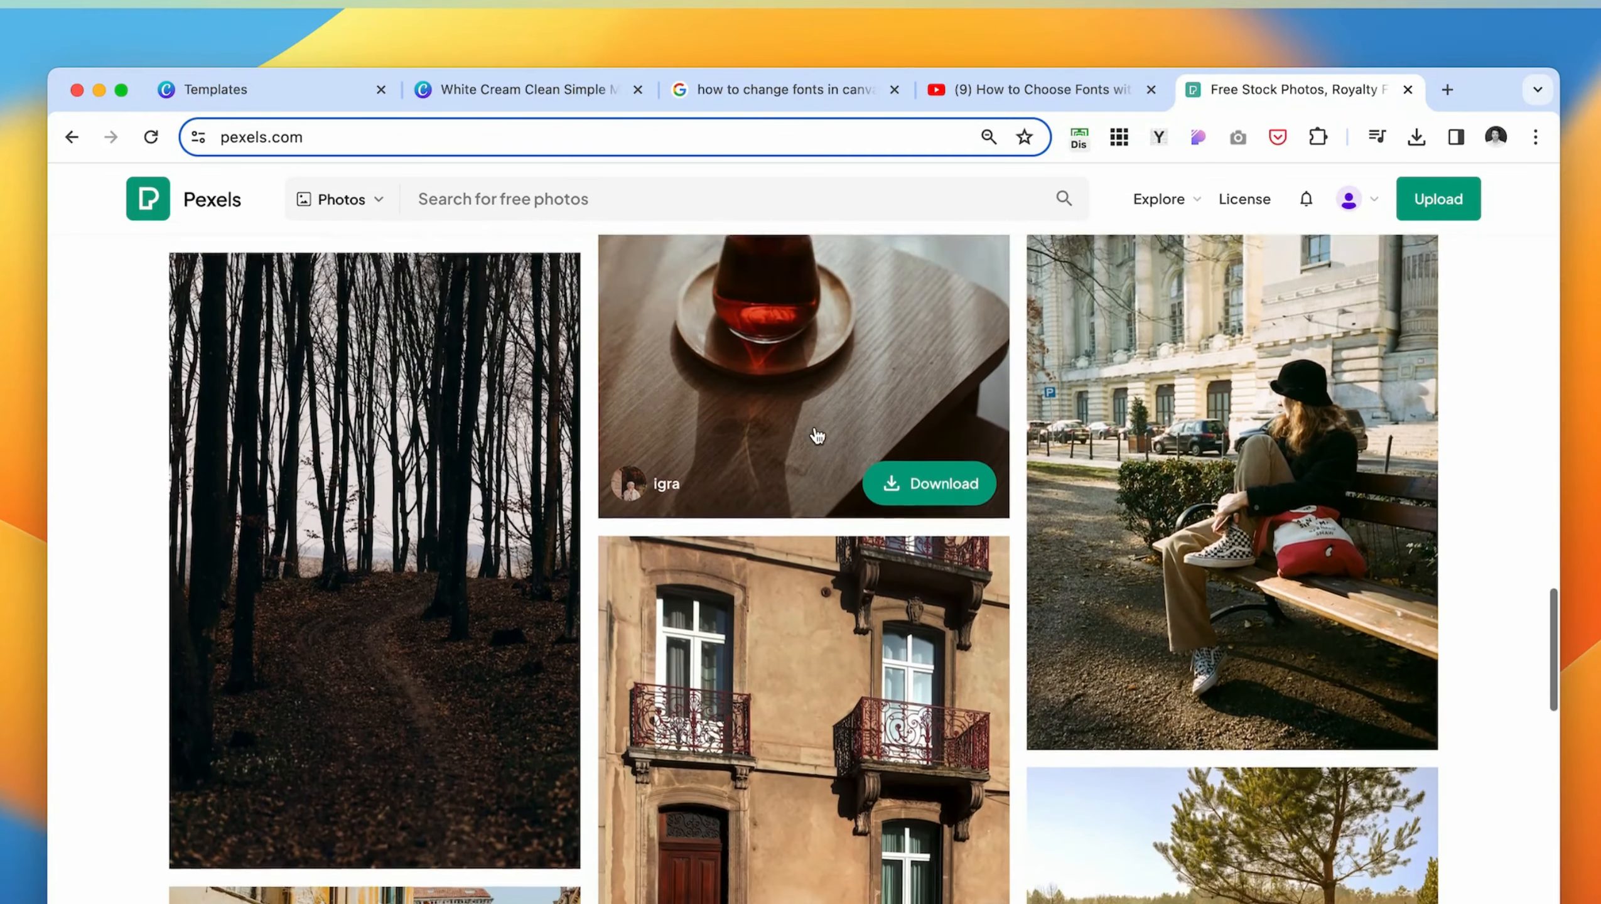
scroll(817, 437, "up", 2)
left_click(915, 589)
- Switch back to the ebook design in Canva and upload the downloaded pexels-igra-11335948.jpg to it
left_click(255, 93)
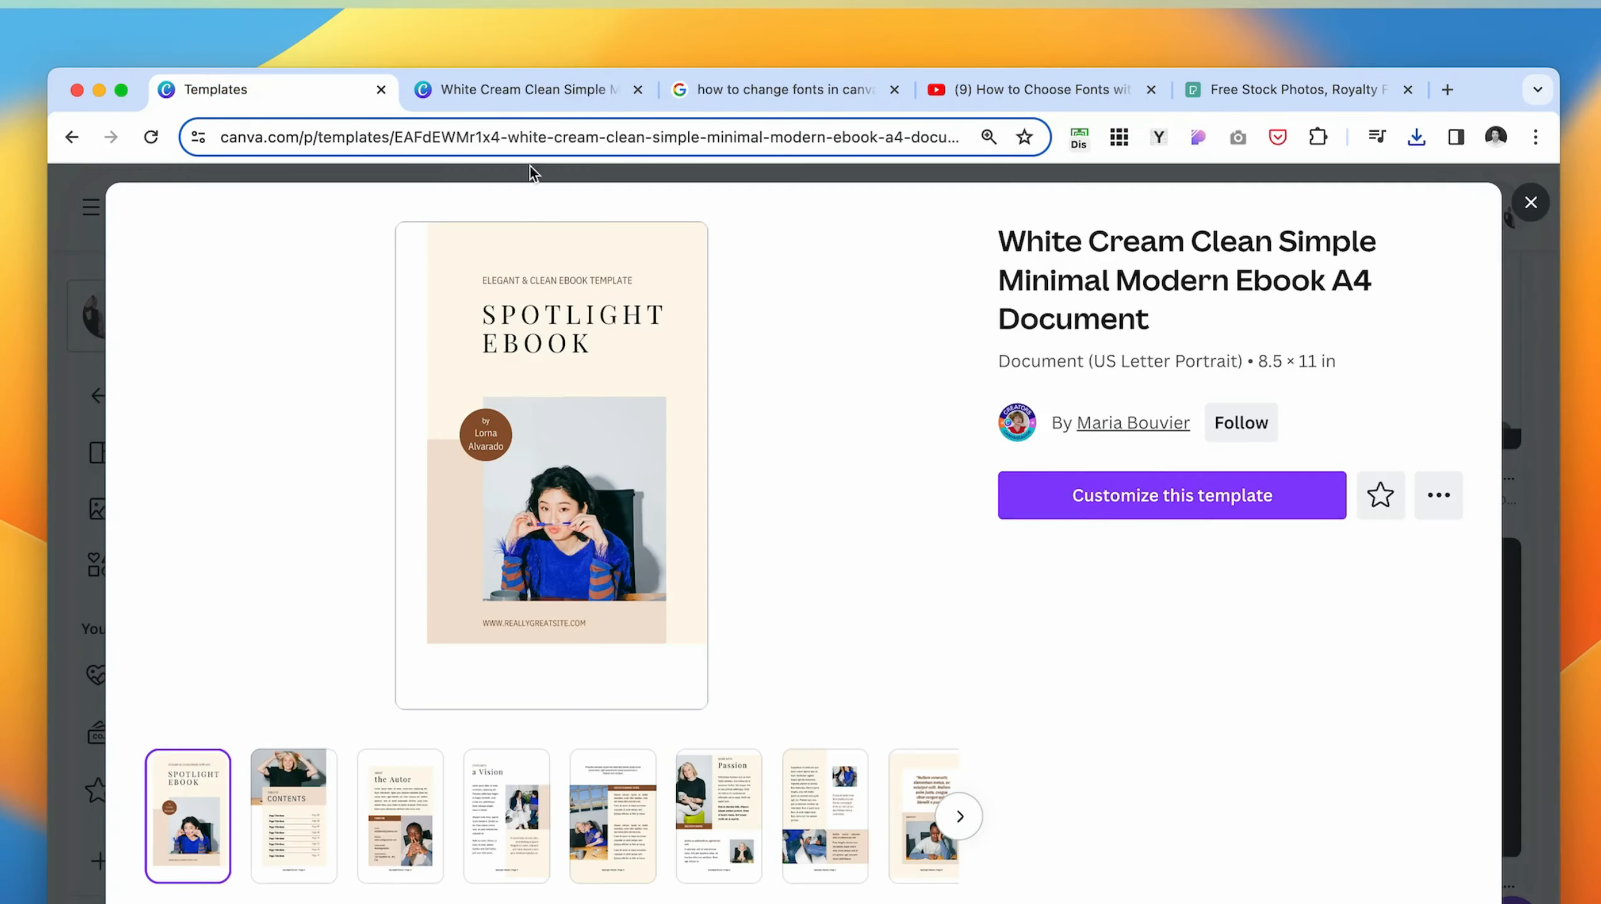
left_click(519, 91)
left_click(1416, 139)
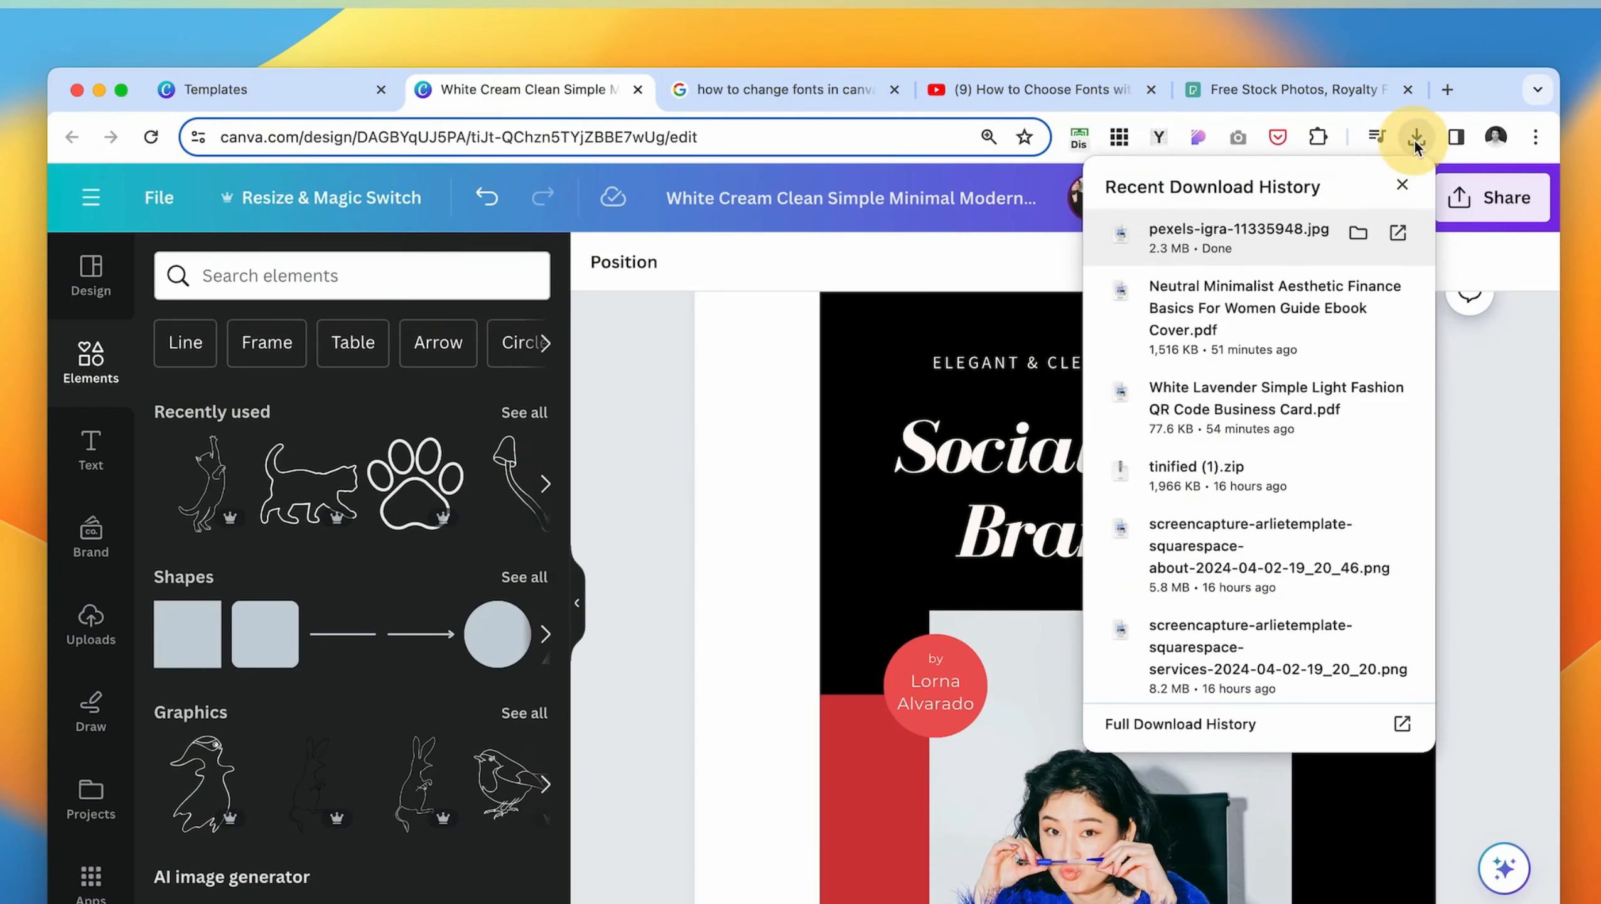
left_click_drag(1299, 243, 268, 445)
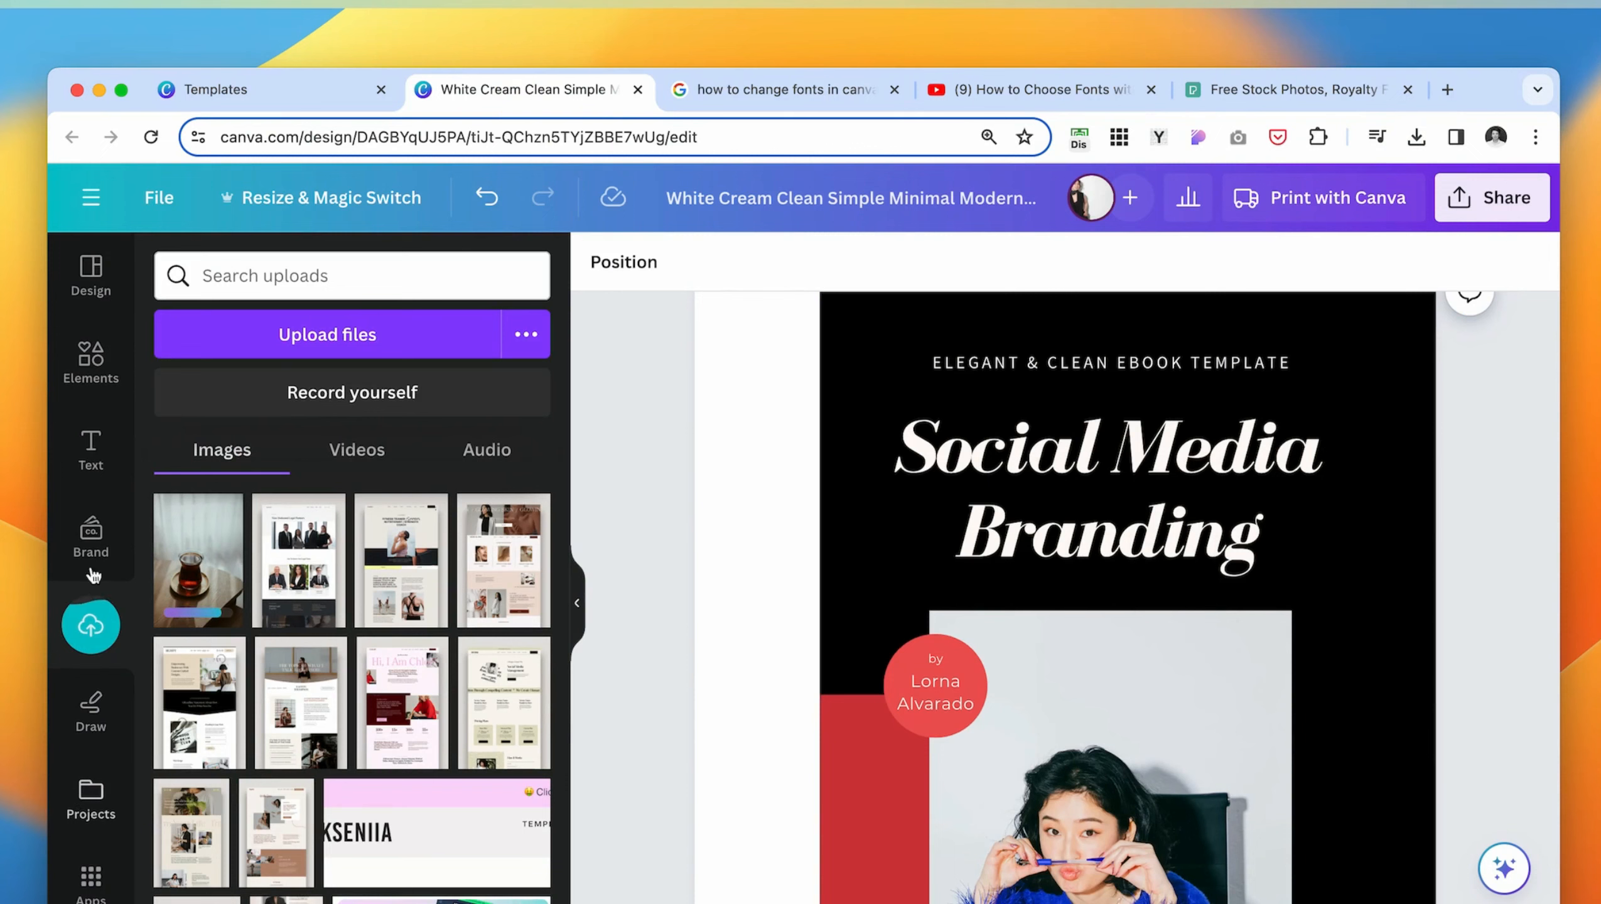
- Replace the cover photo with the uploaded tea glass photo
left_click_drag(198, 557, 974, 626)
scroll(579, 609, "down", 2)
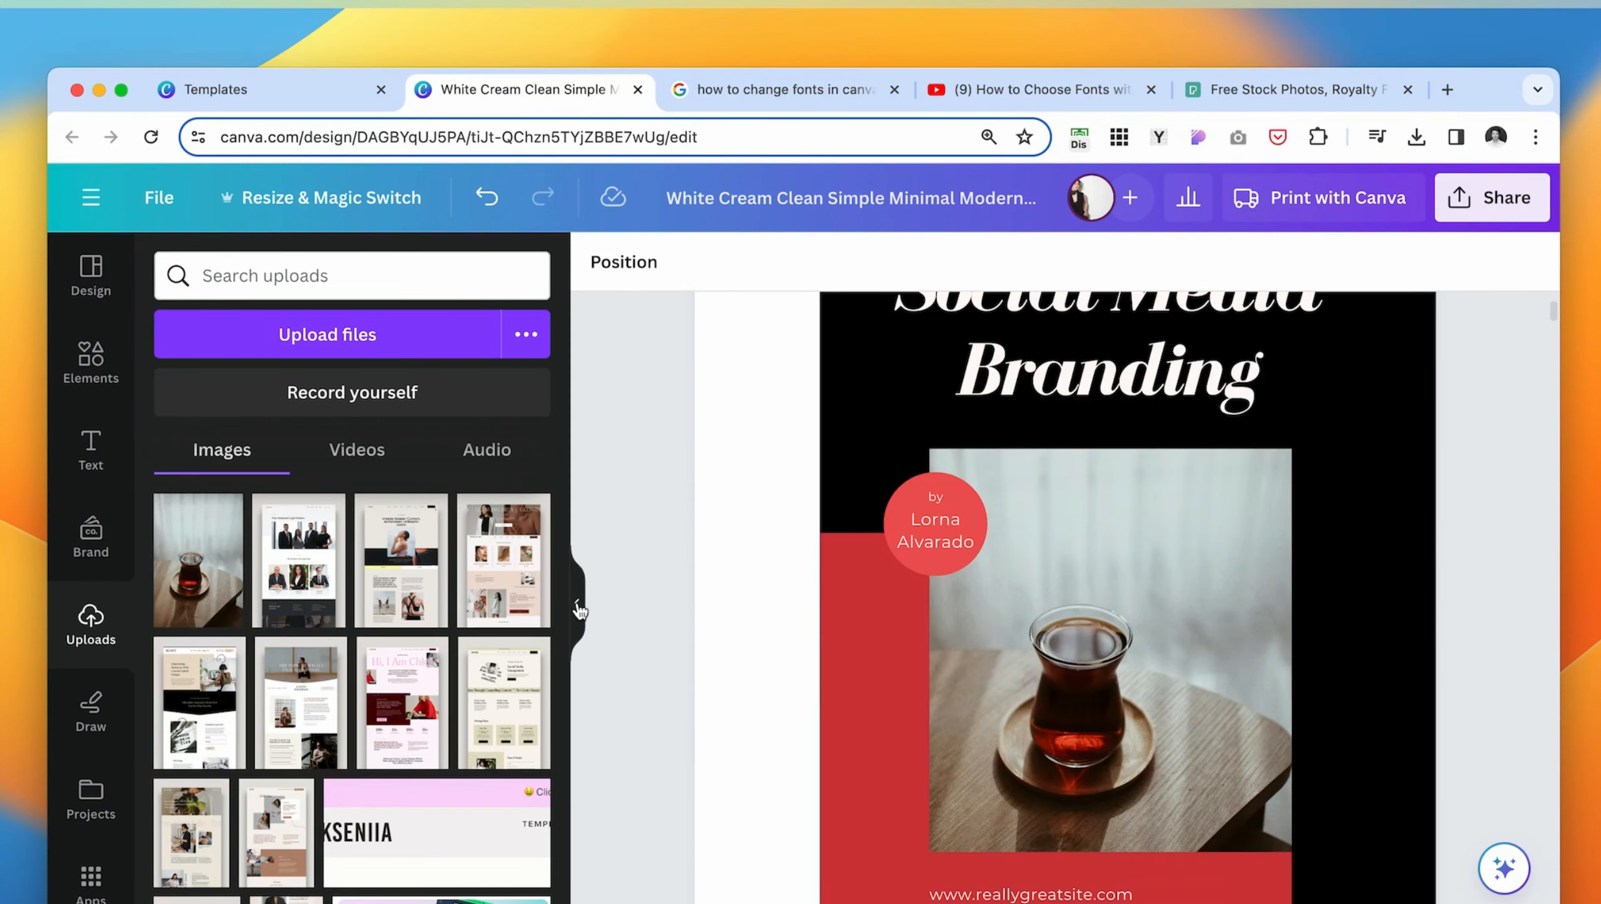
left_click(577, 604)
scroll(1104, 657, "down", 1)
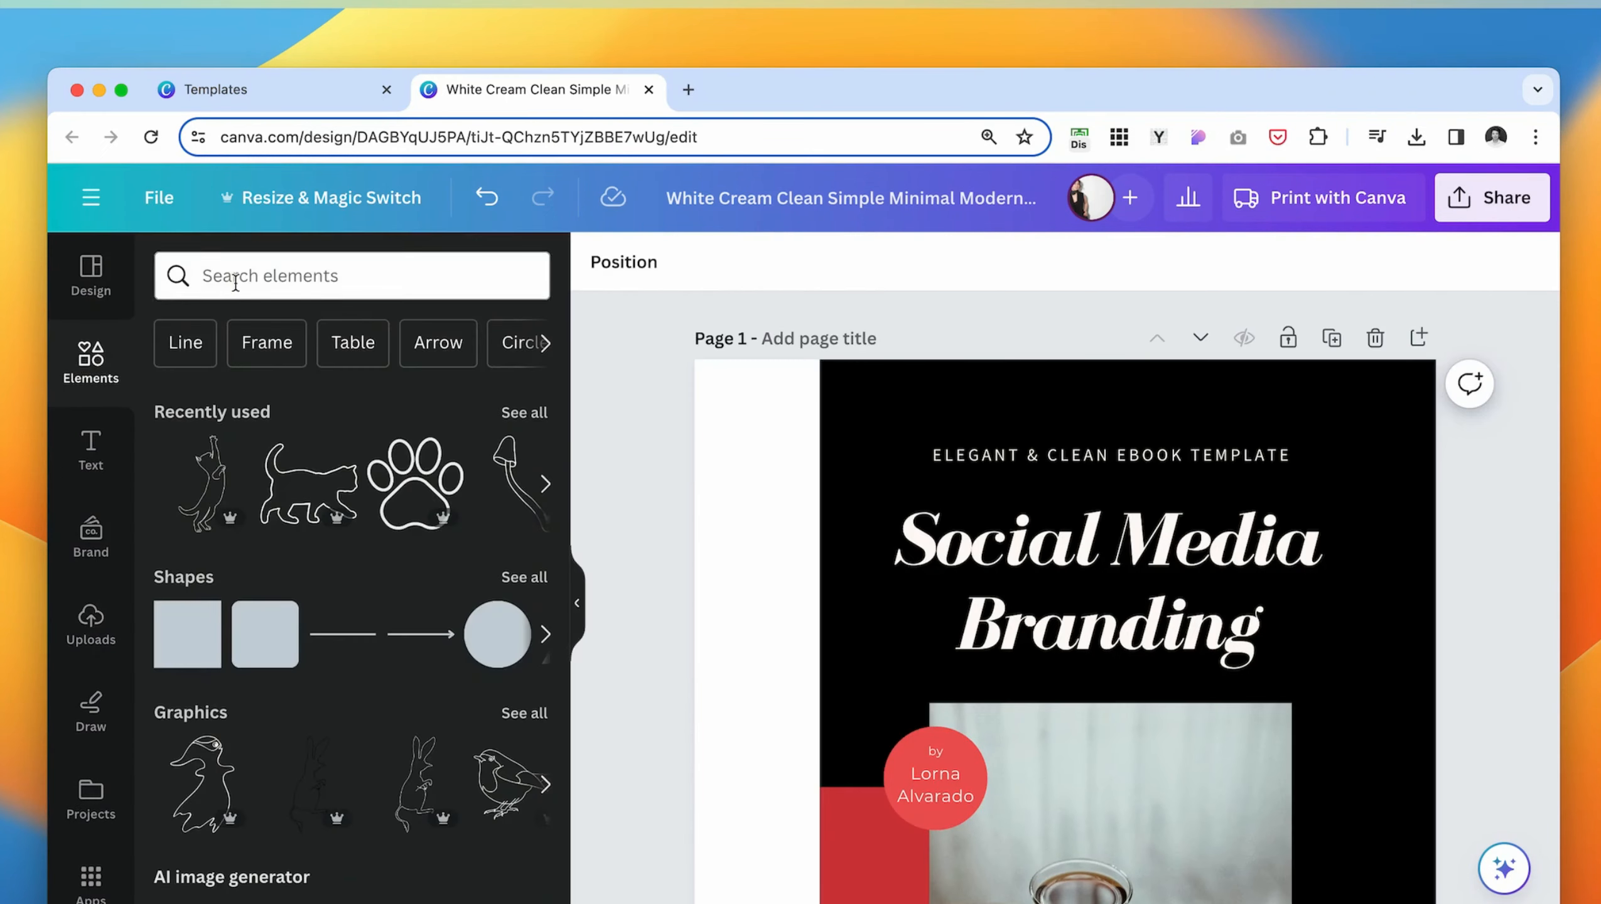
- Search the elements for "laptop" photos and filter them to show only free ones
type("laptop")
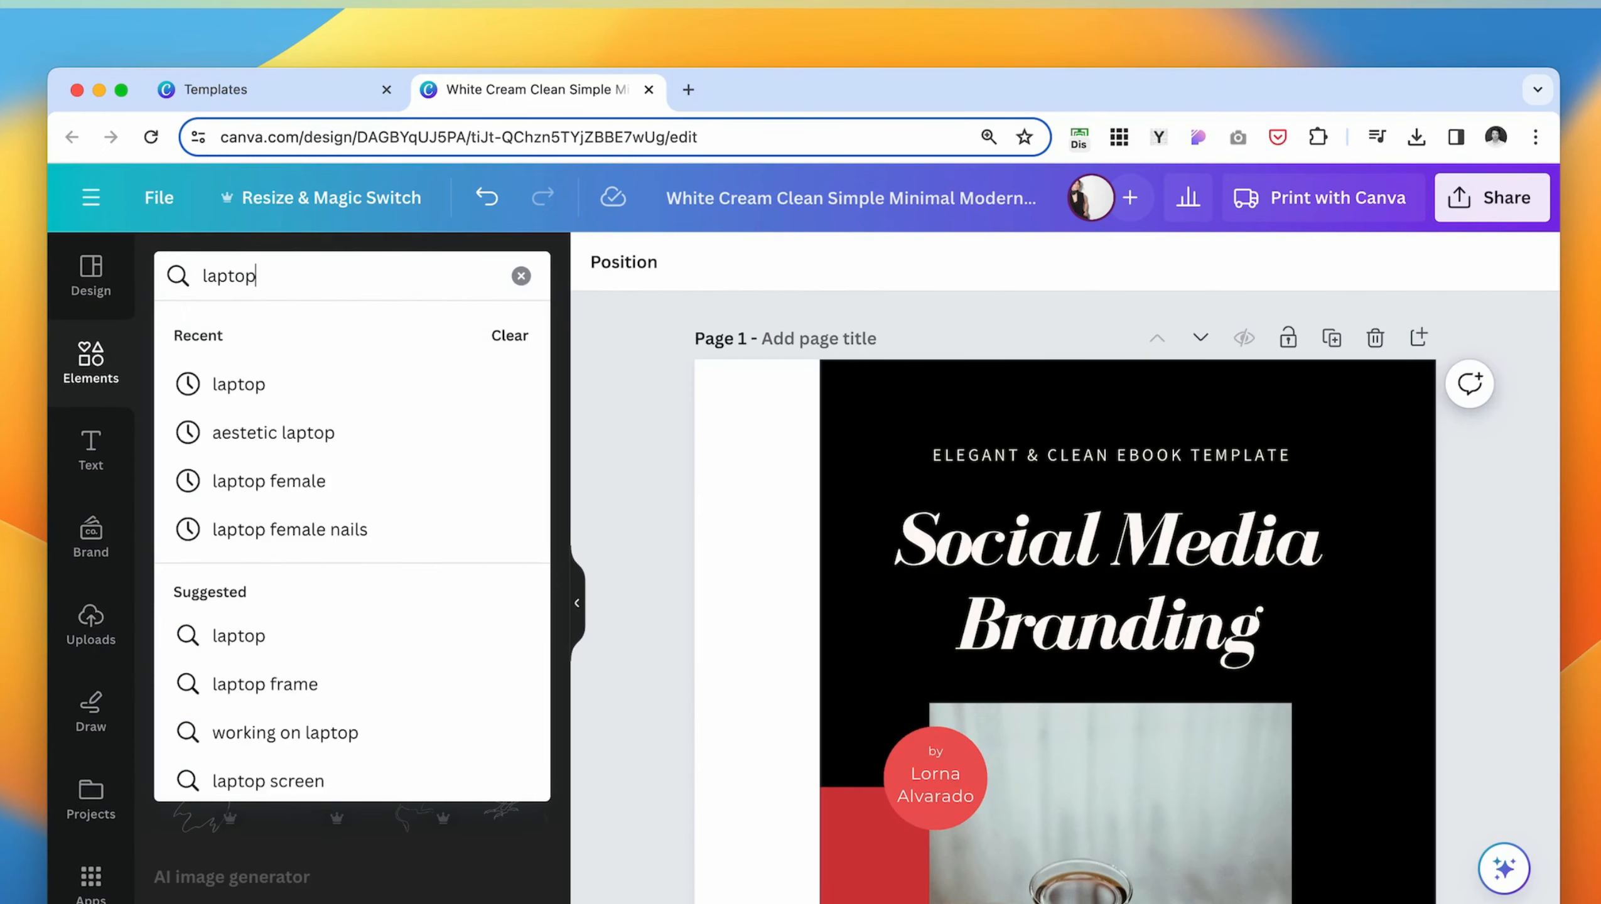
key("Return")
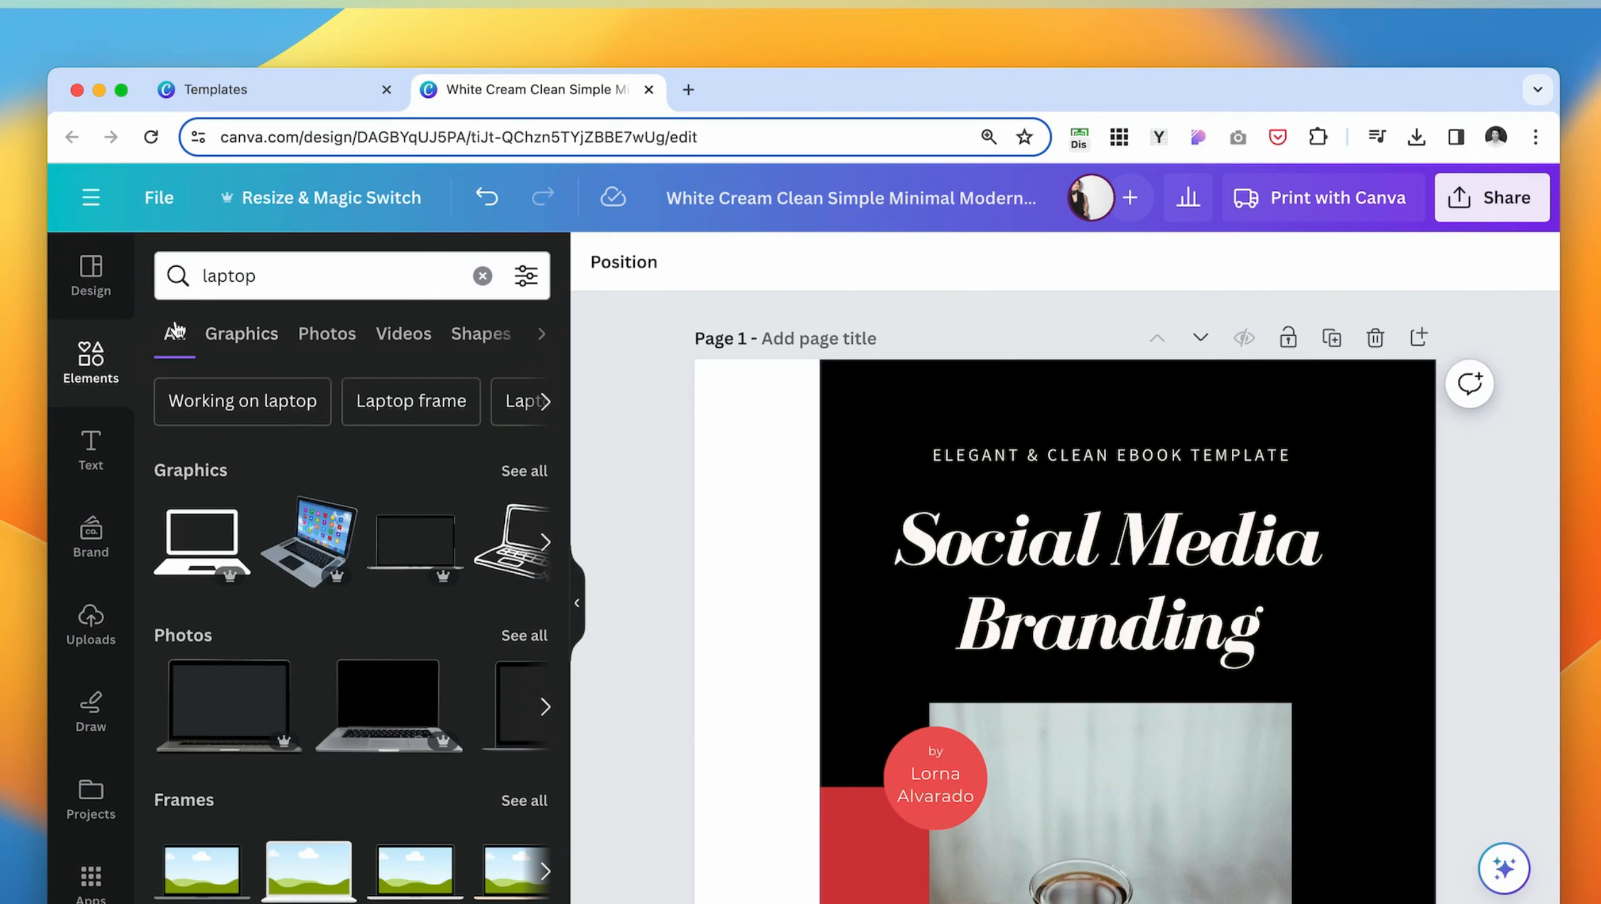
left_click(326, 334)
scroll(227, 638, "down", 7)
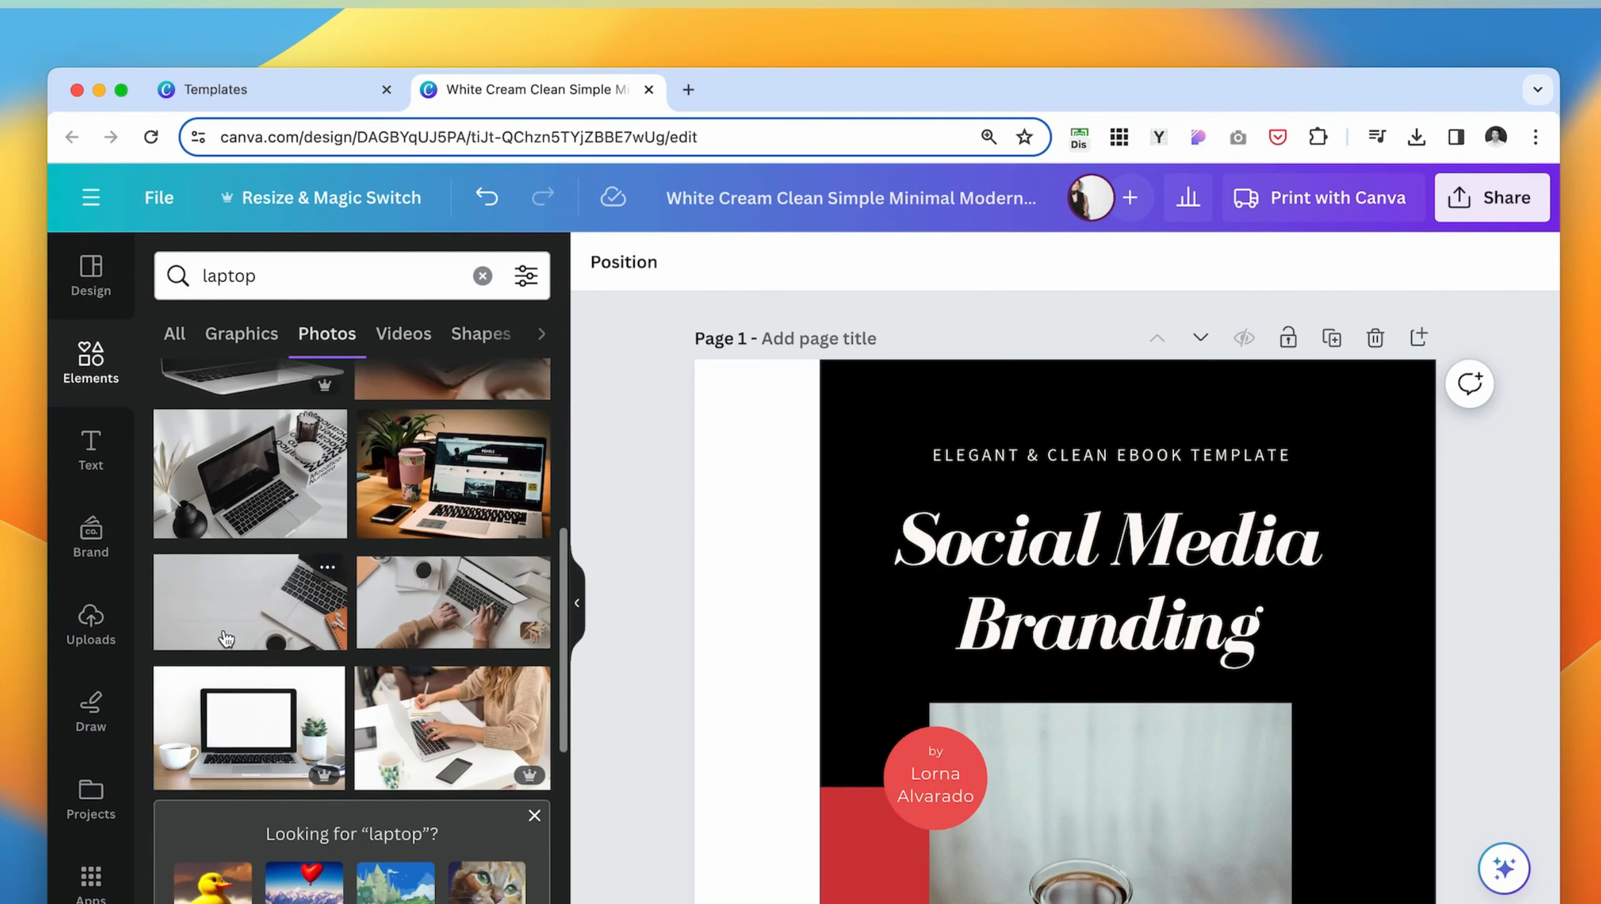
left_click(526, 276)
scroll(273, 622, "down", 5)
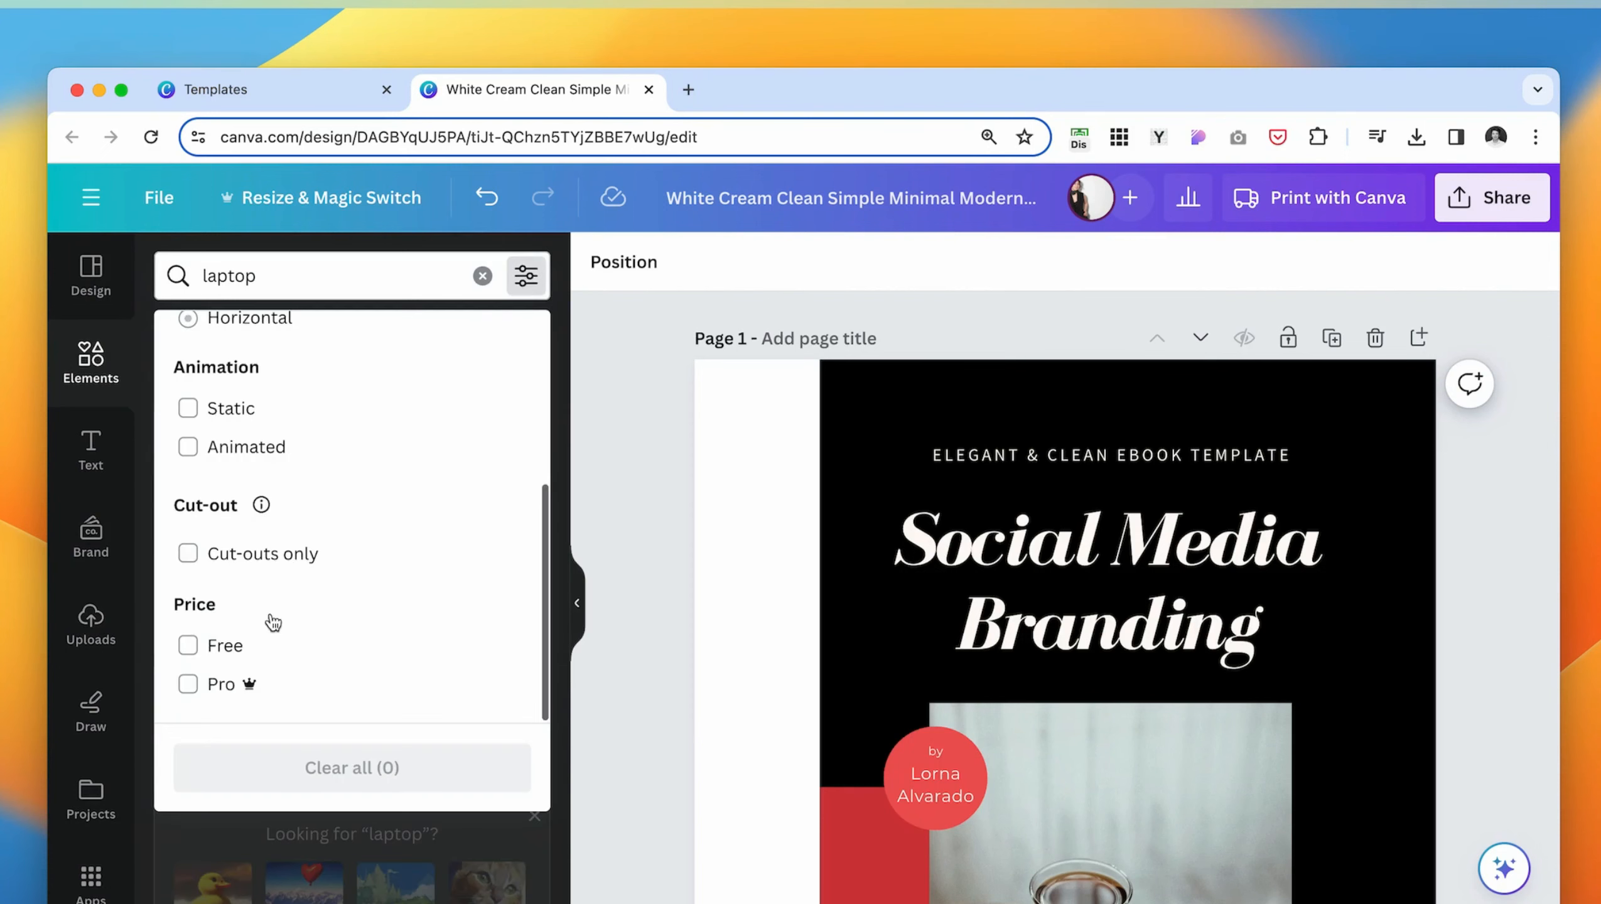
left_click(188, 647)
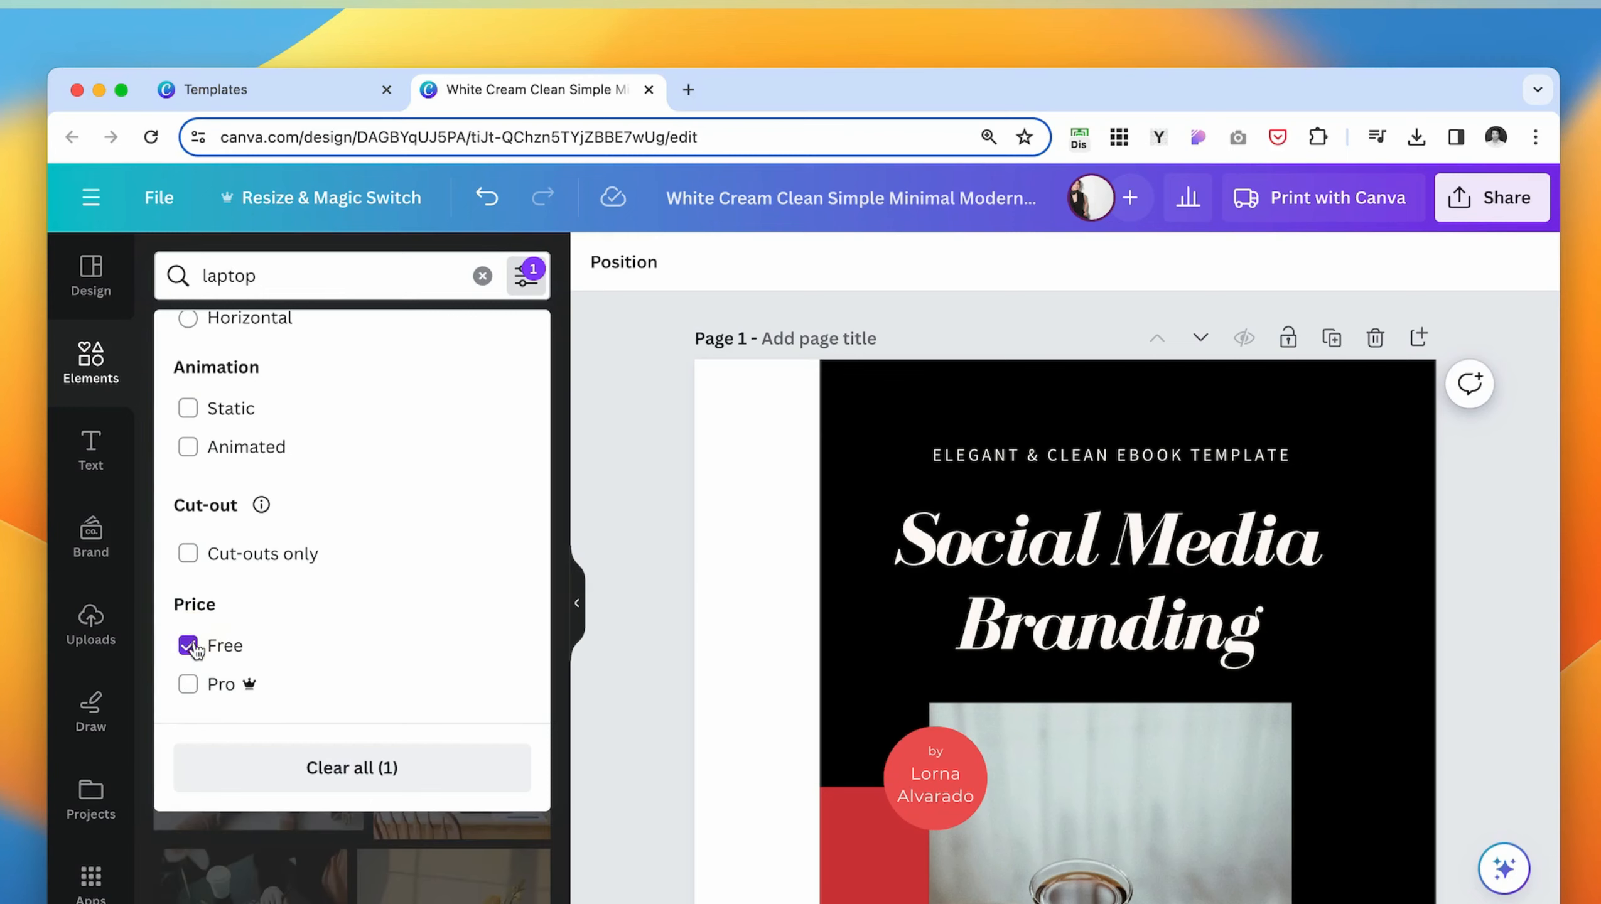
- Replace the cover photo with the free photo of an open silver laptop on a white table
left_click_drag(451, 528, 1068, 754)
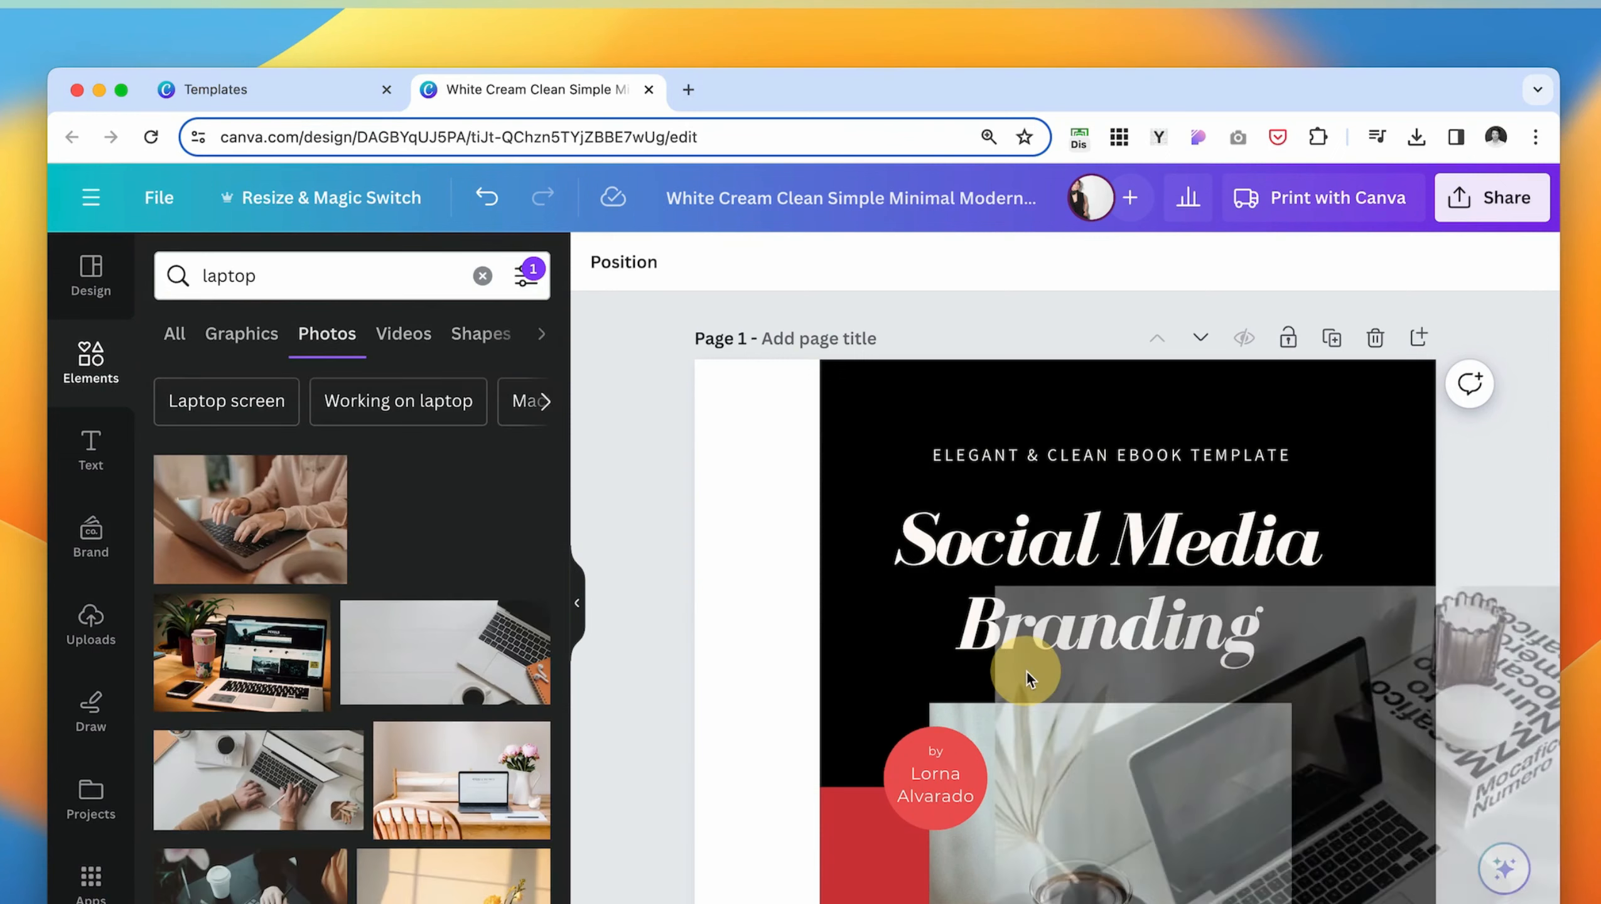
scroll(804, 681, "down", 1)
scroll(803, 680, "down", 7)
scroll(890, 461, "up", 3)
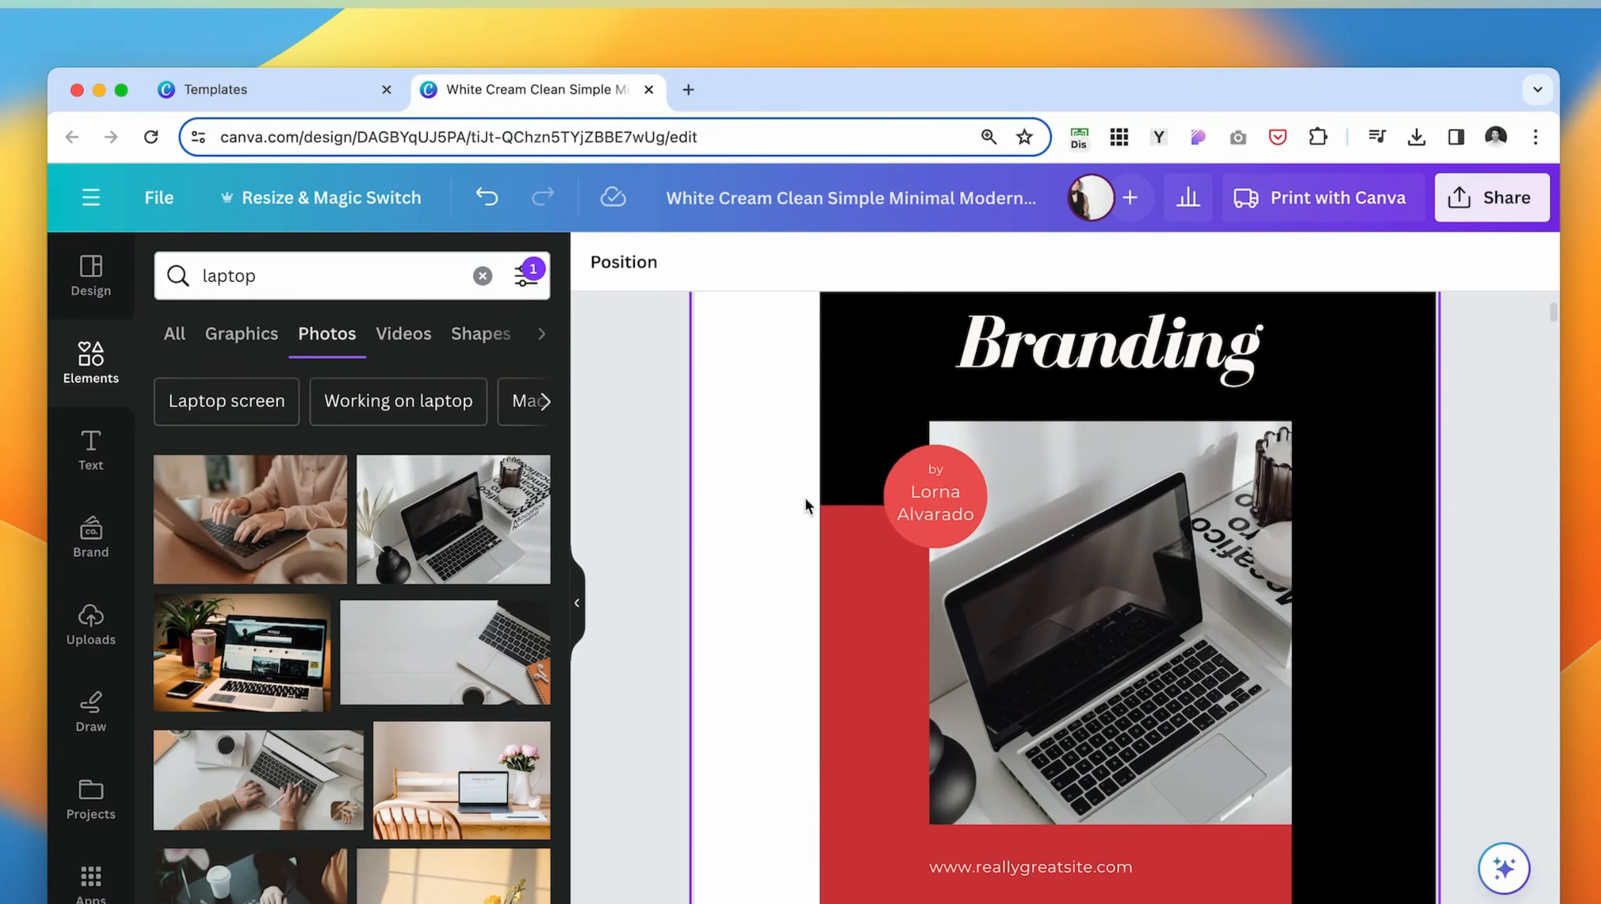
scroll(705, 536, "up", 1)
- Recolor the dark red block behind the cover photo with the light gray from the photo colors
left_click(954, 543)
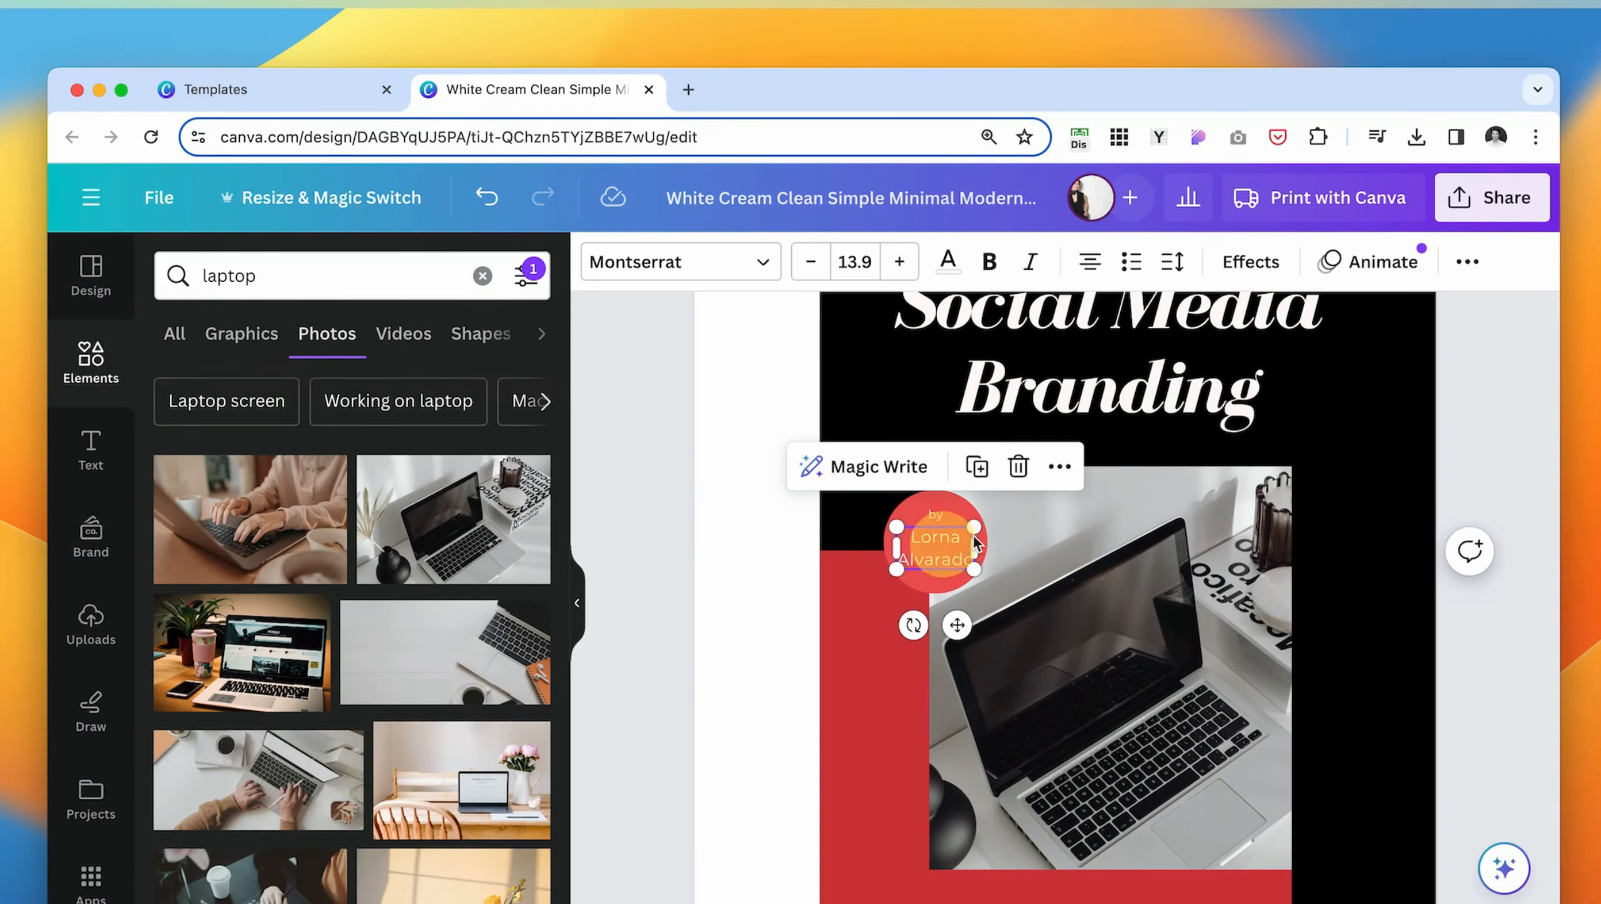
left_click(620, 705)
left_click(979, 512)
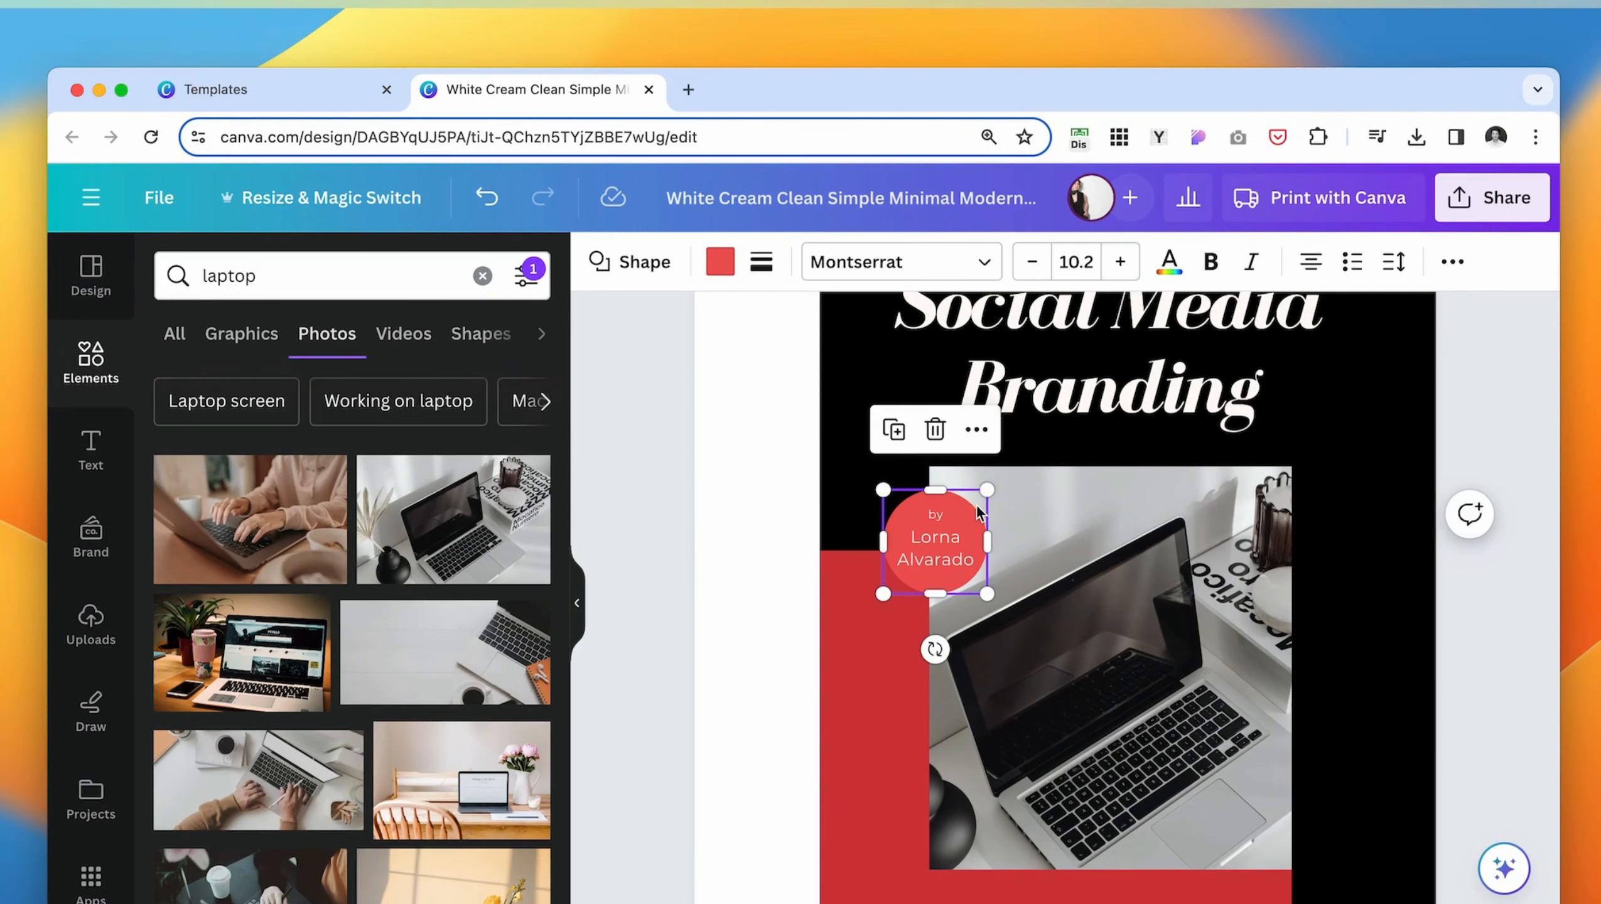
scroll(917, 519, "down", 4)
left_click(866, 524)
left_click(721, 263)
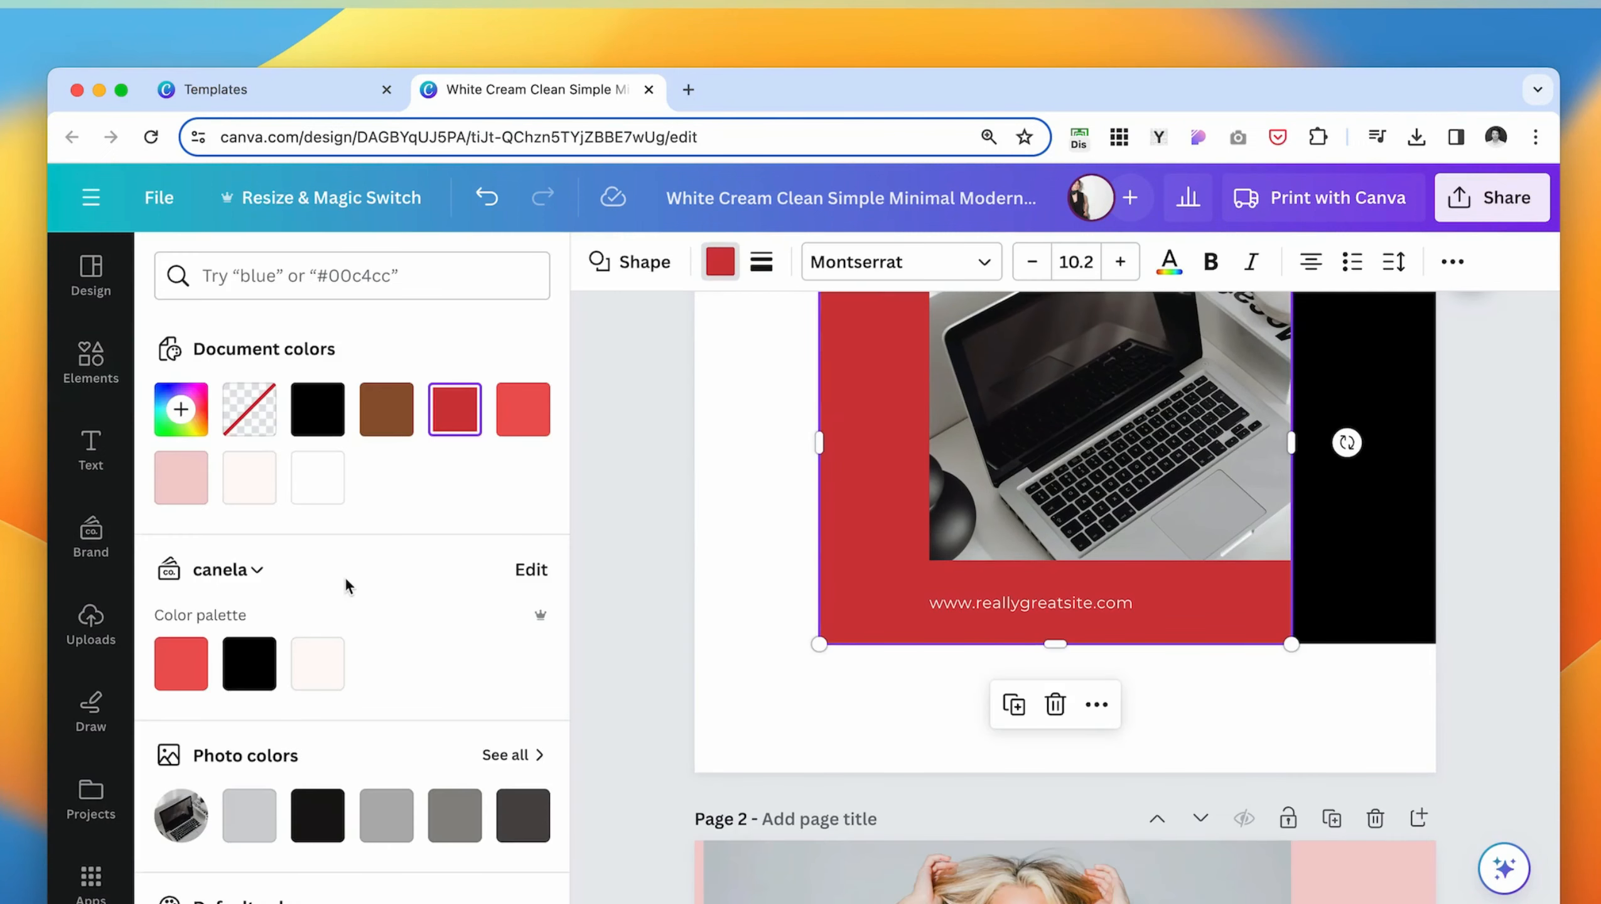
left_click(241, 839)
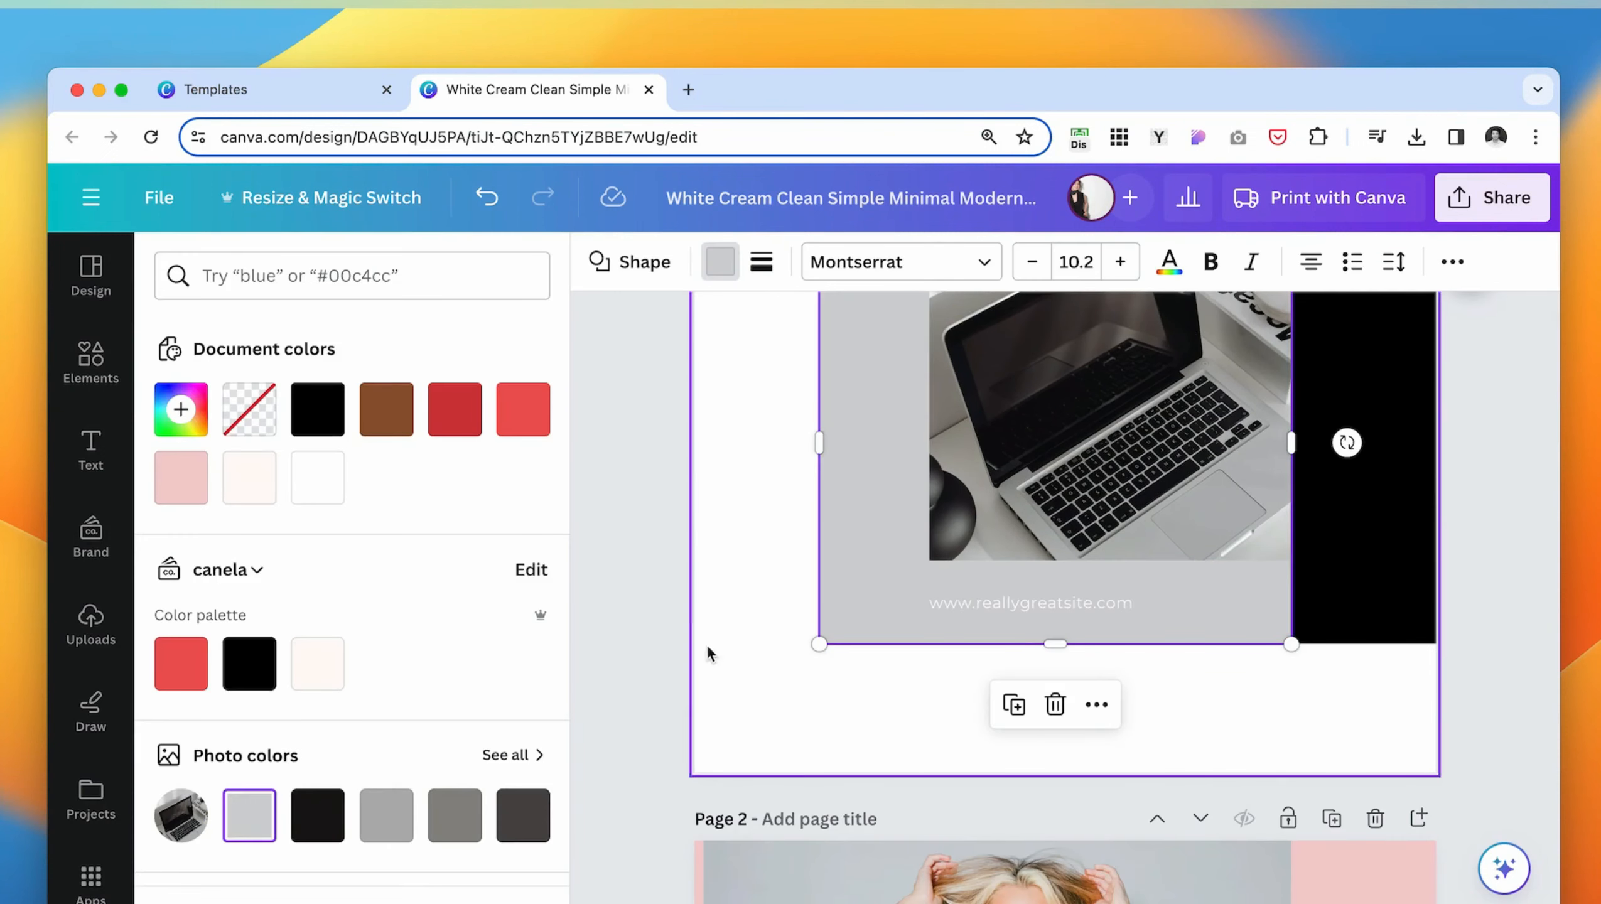
left_click(718, 611)
- Change the color of the website address text below the cover photo to black
left_click(1058, 592)
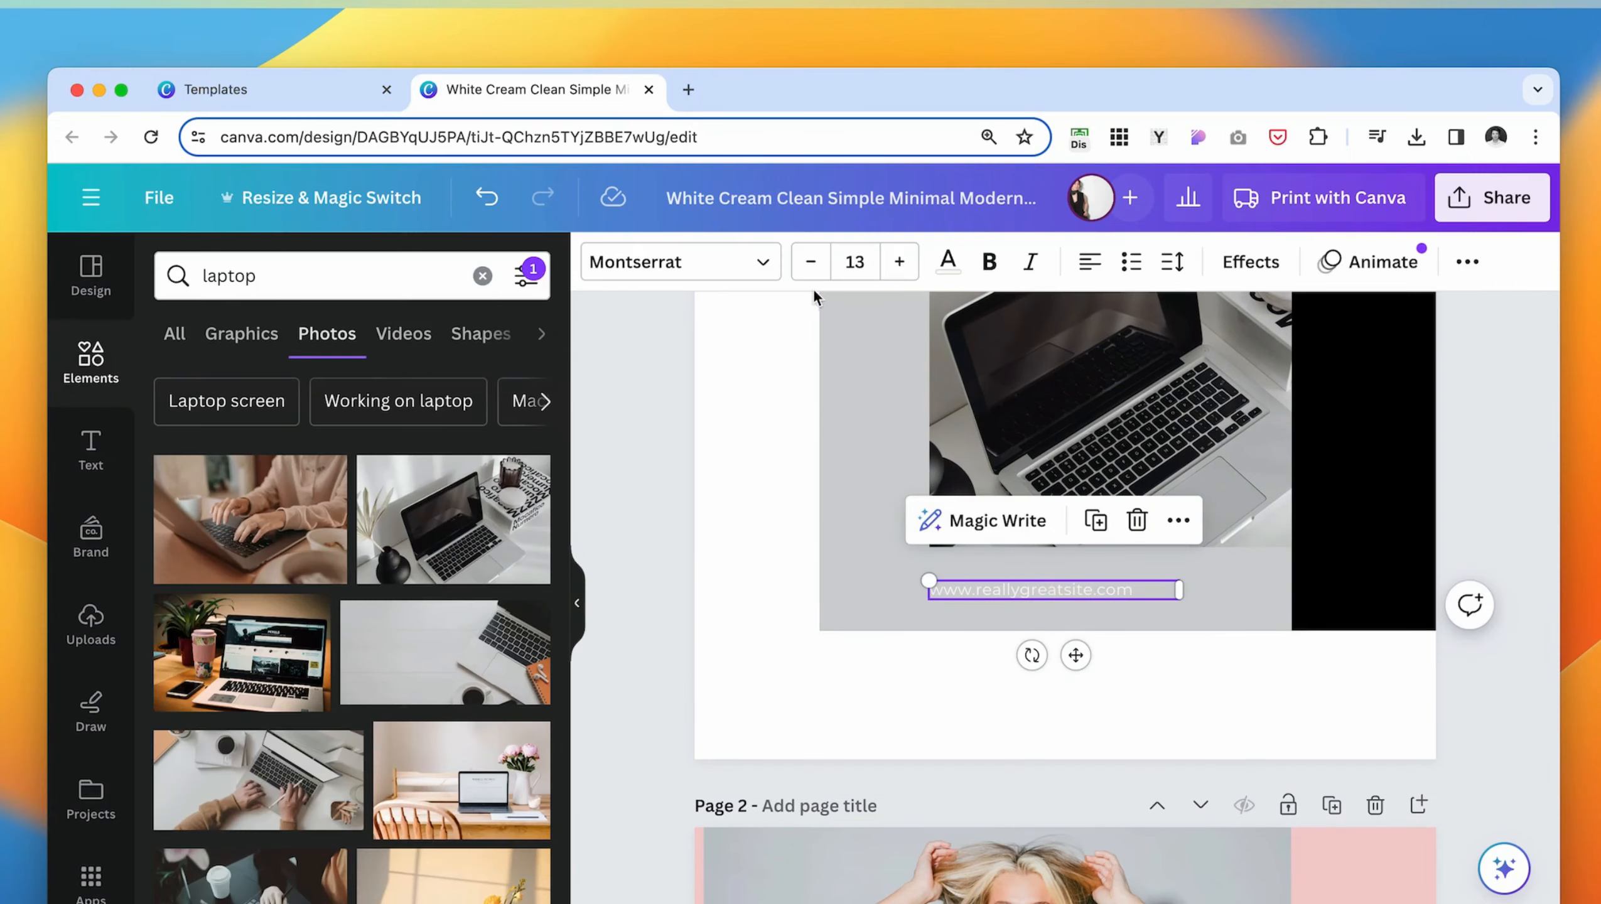
left_click(947, 262)
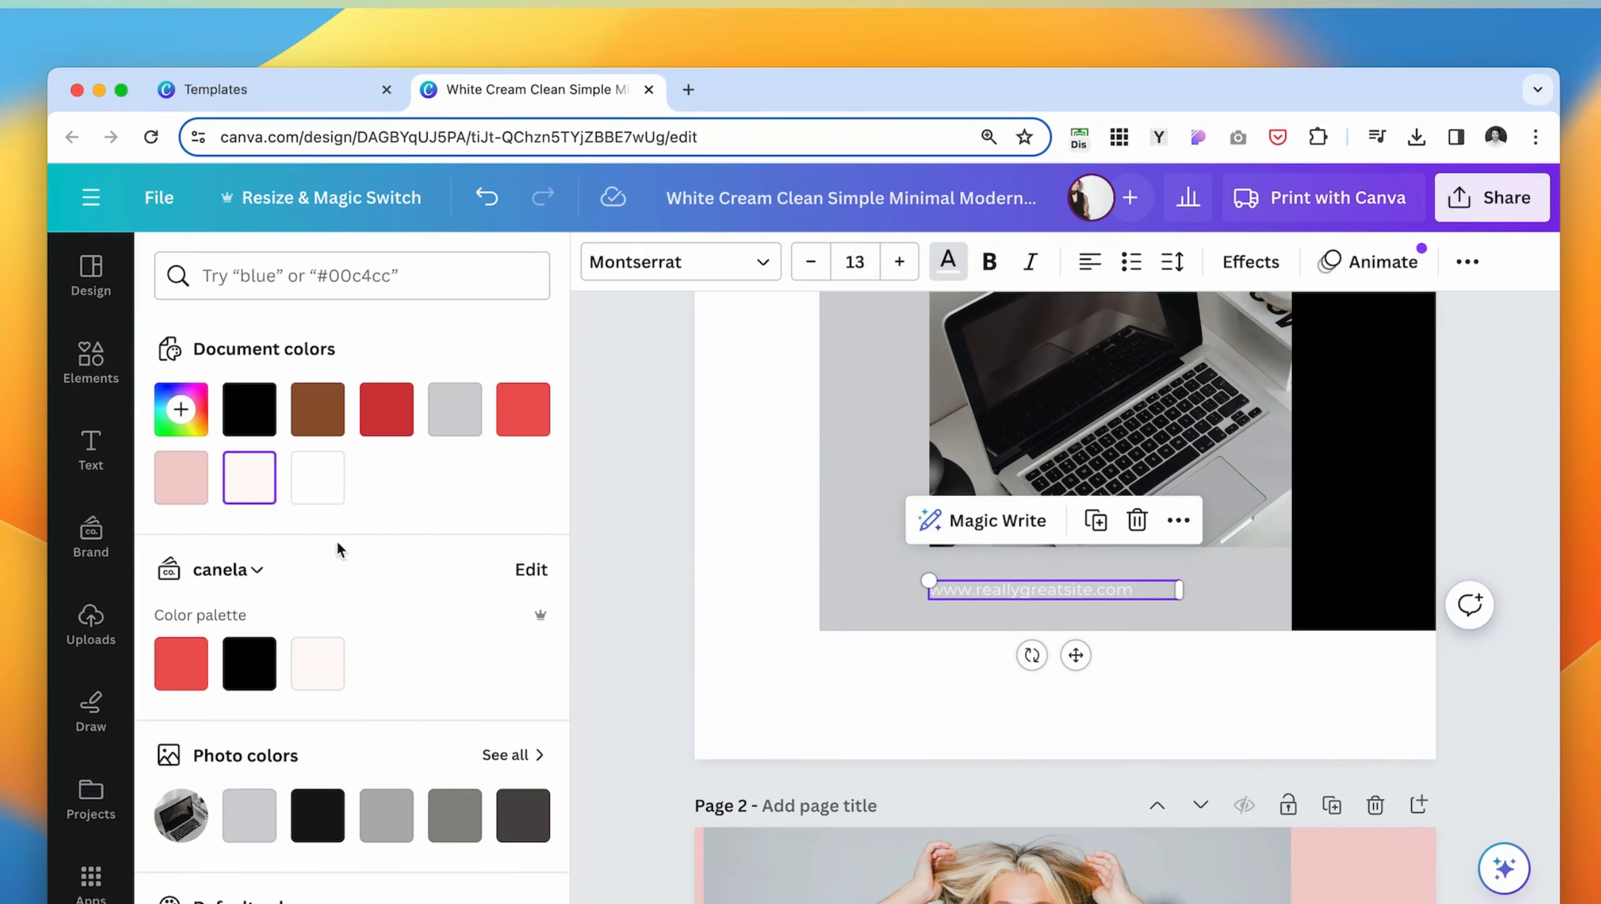
left_click(270, 664)
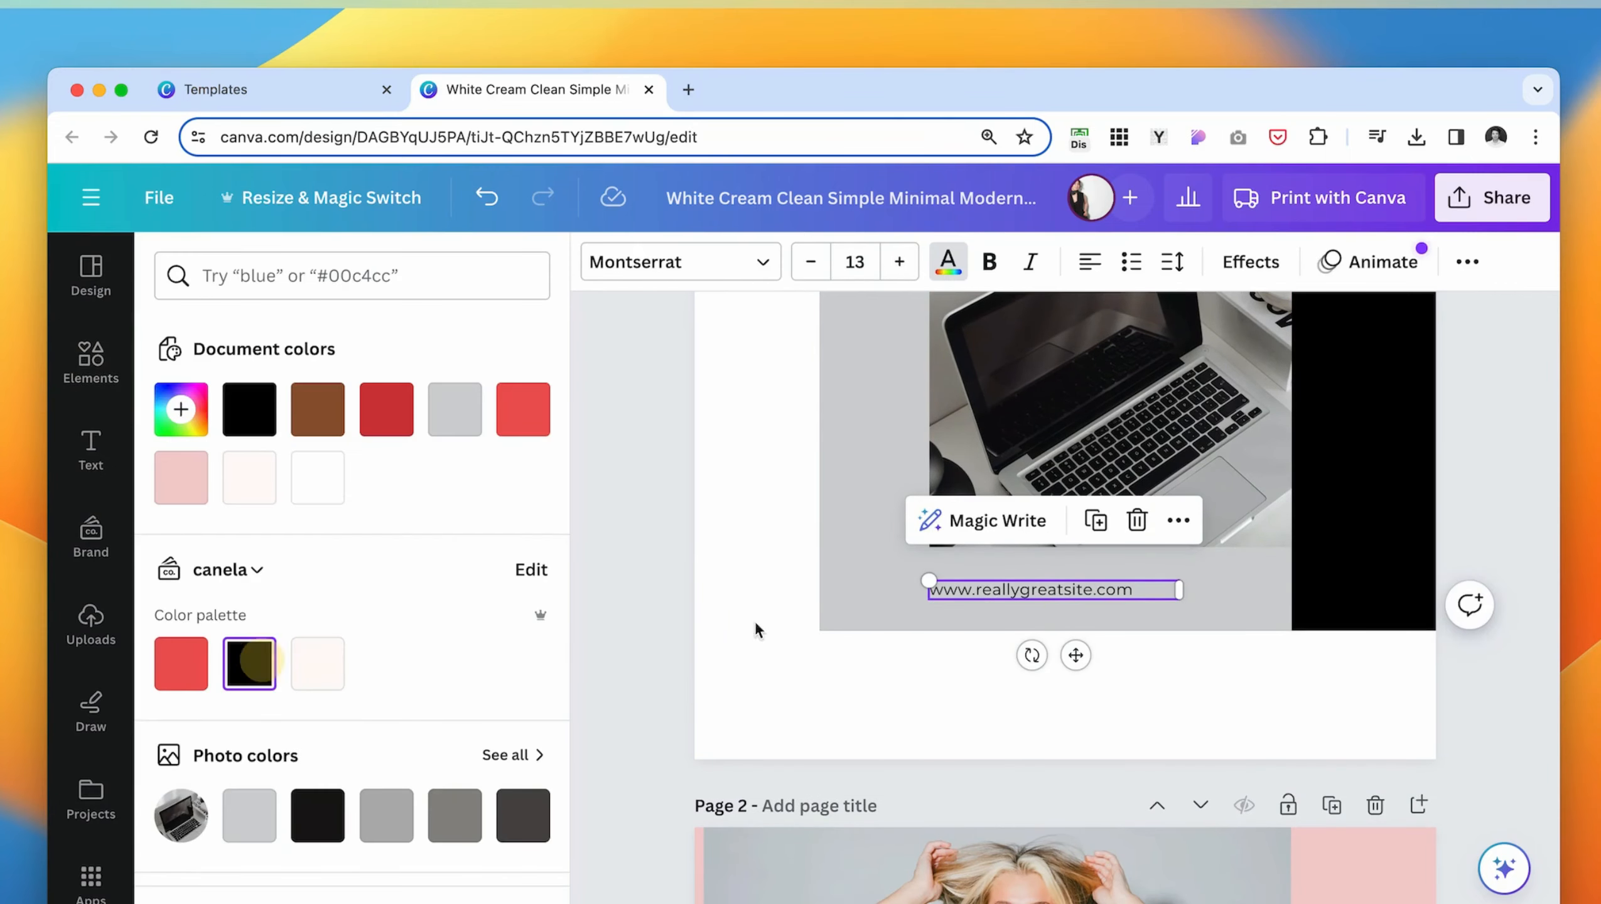
left_click(720, 592)
- Duplicate the "Social Media Branding" title on the cover page
key("super+minus")
key("super+minus")
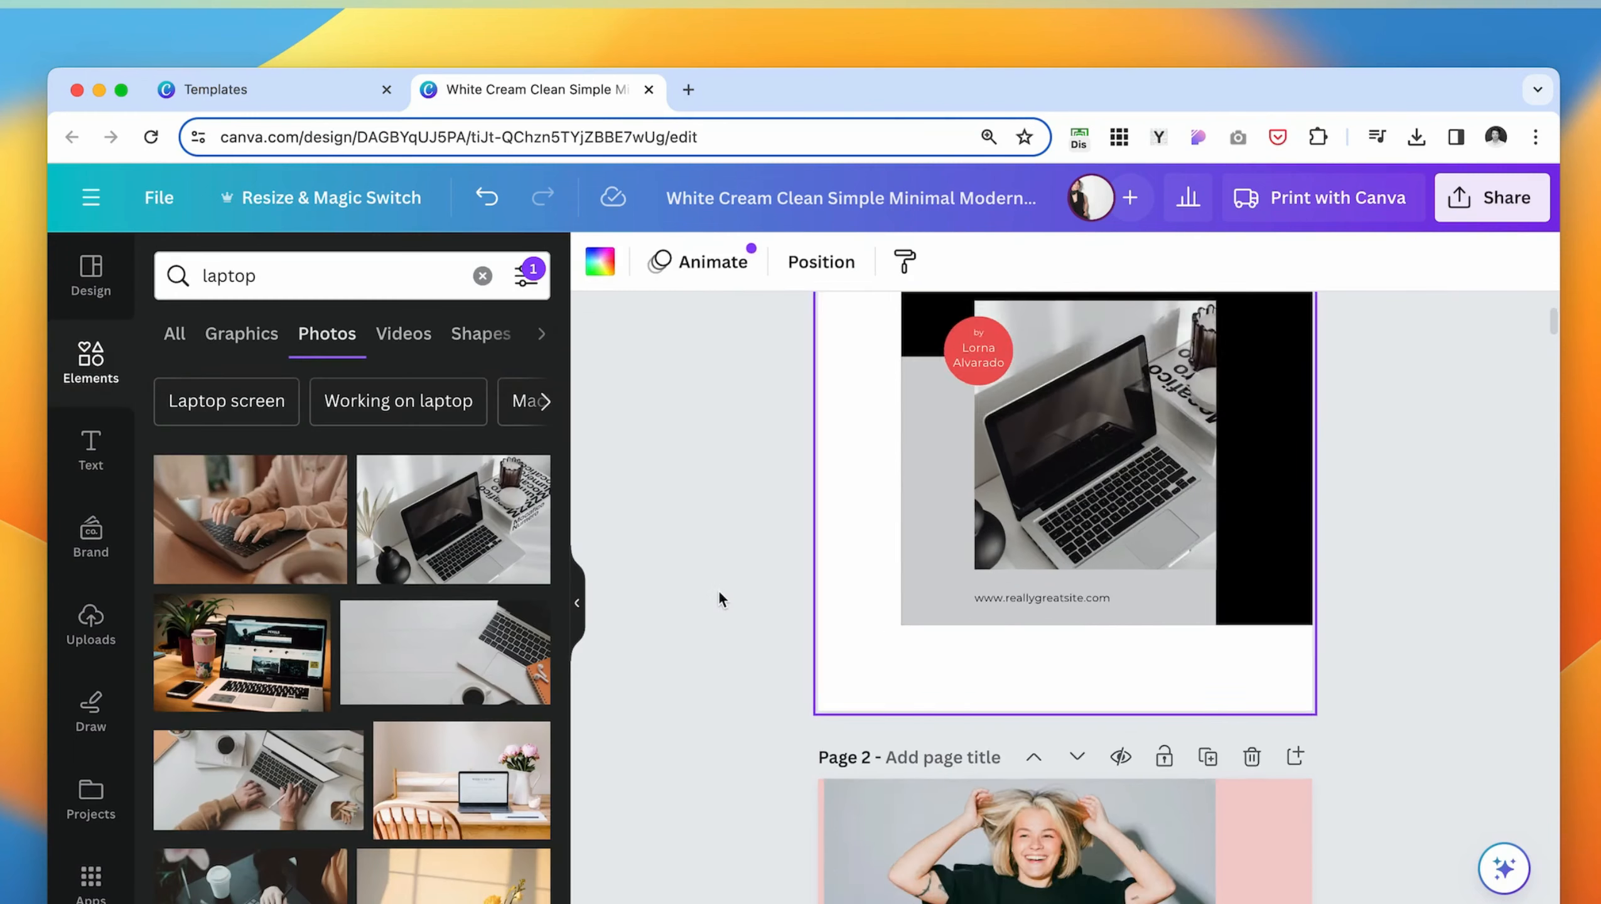
left_click(820, 646)
scroll(821, 646, "up", 1)
left_click(1167, 425)
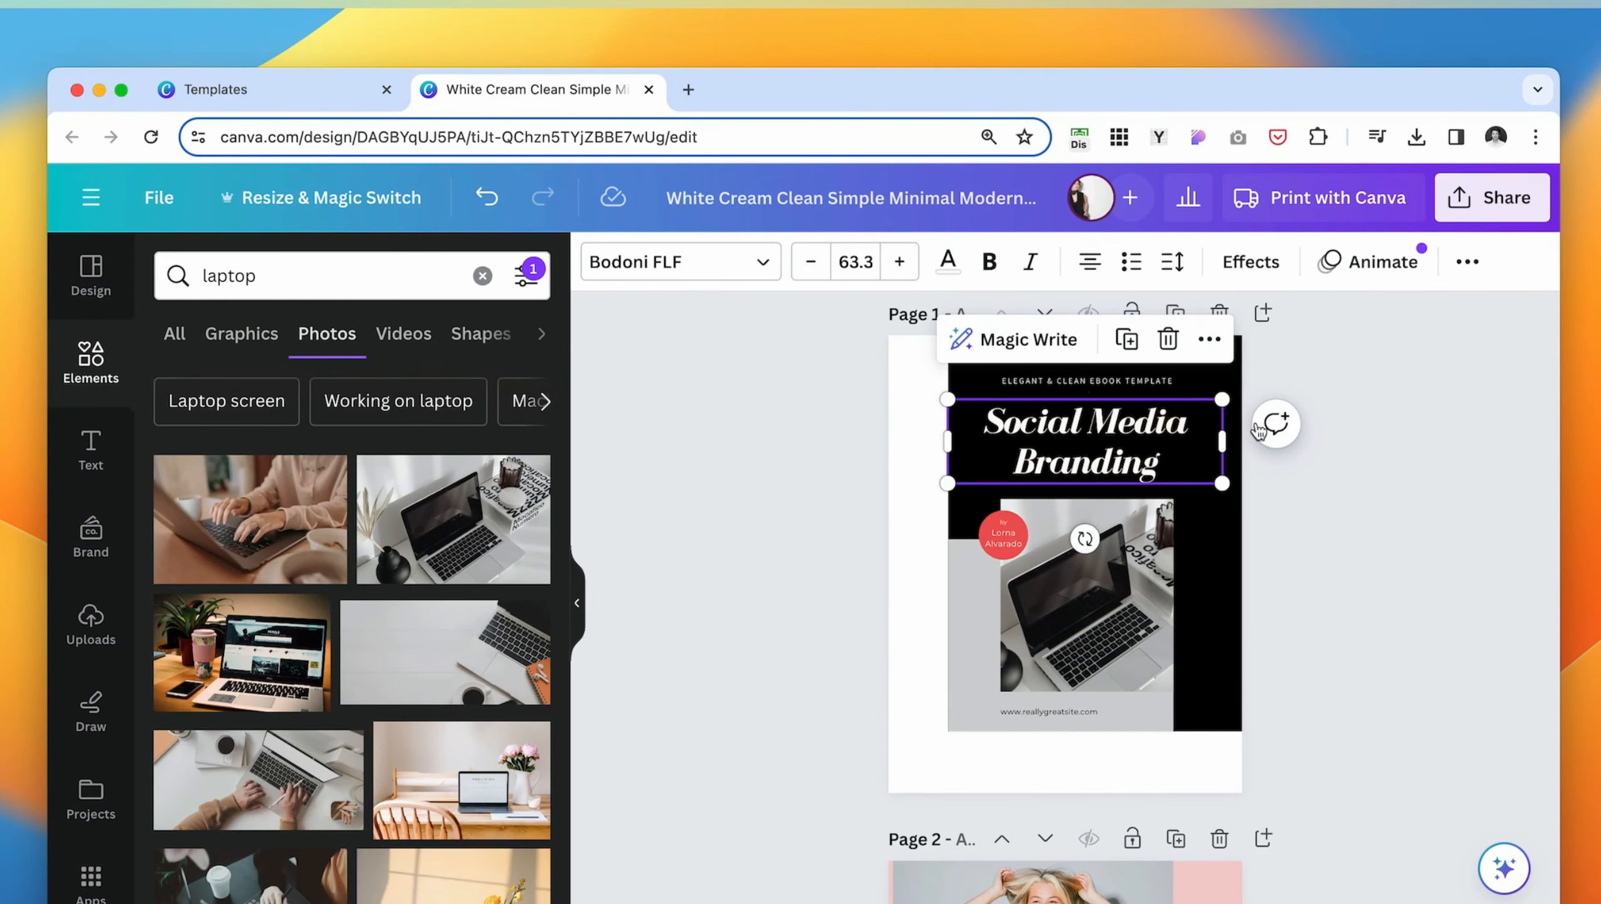
left_click(1209, 340)
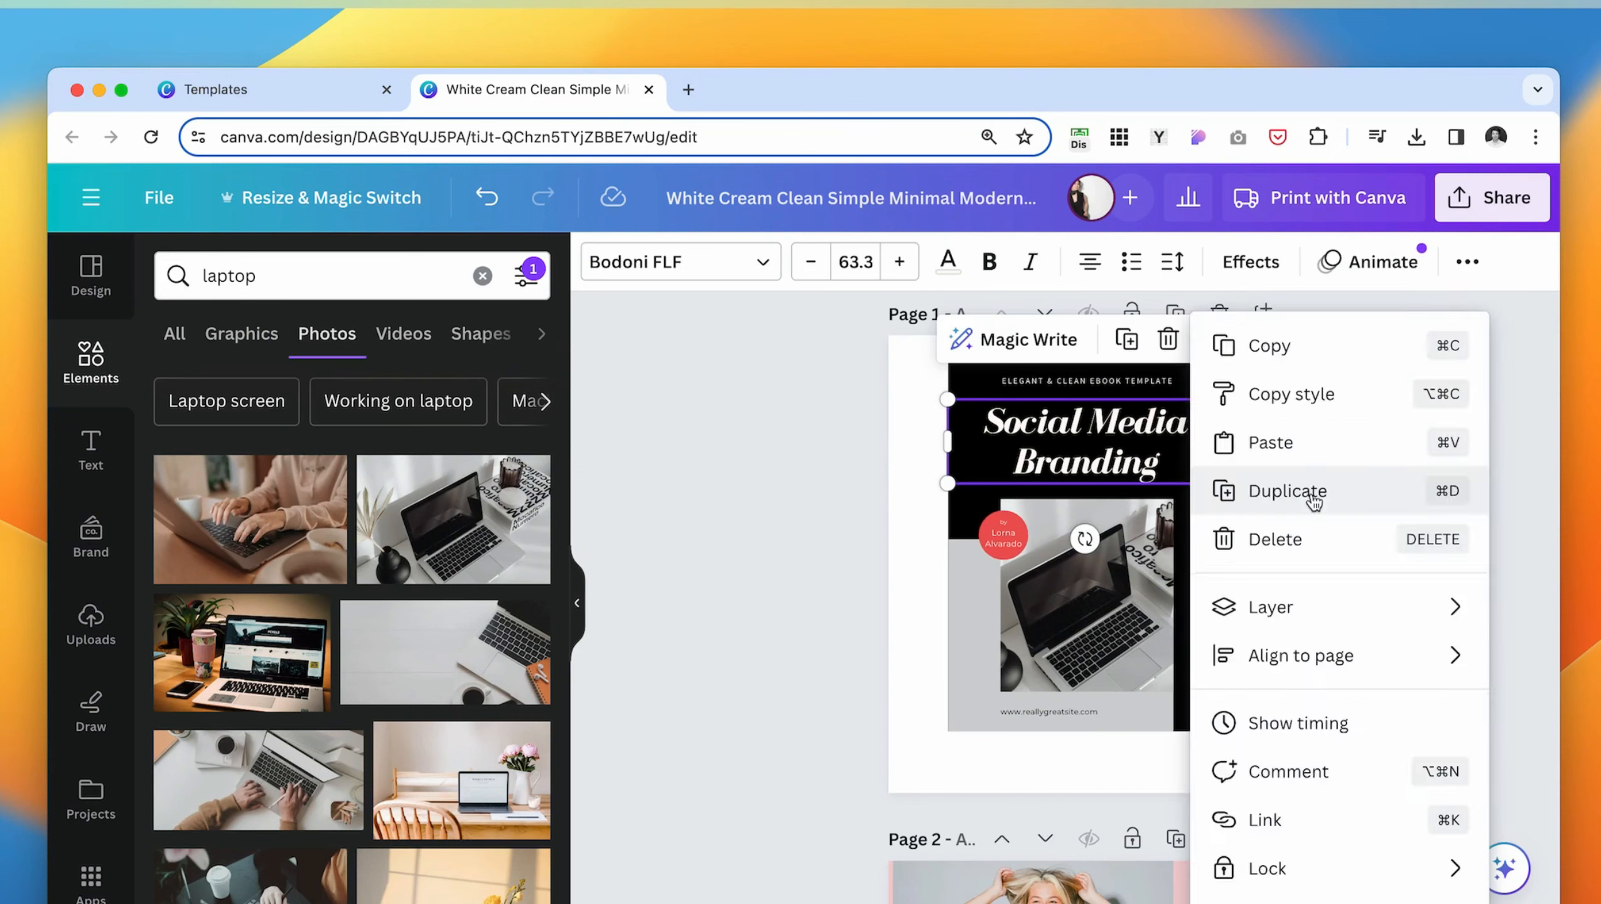
left_click(1310, 496)
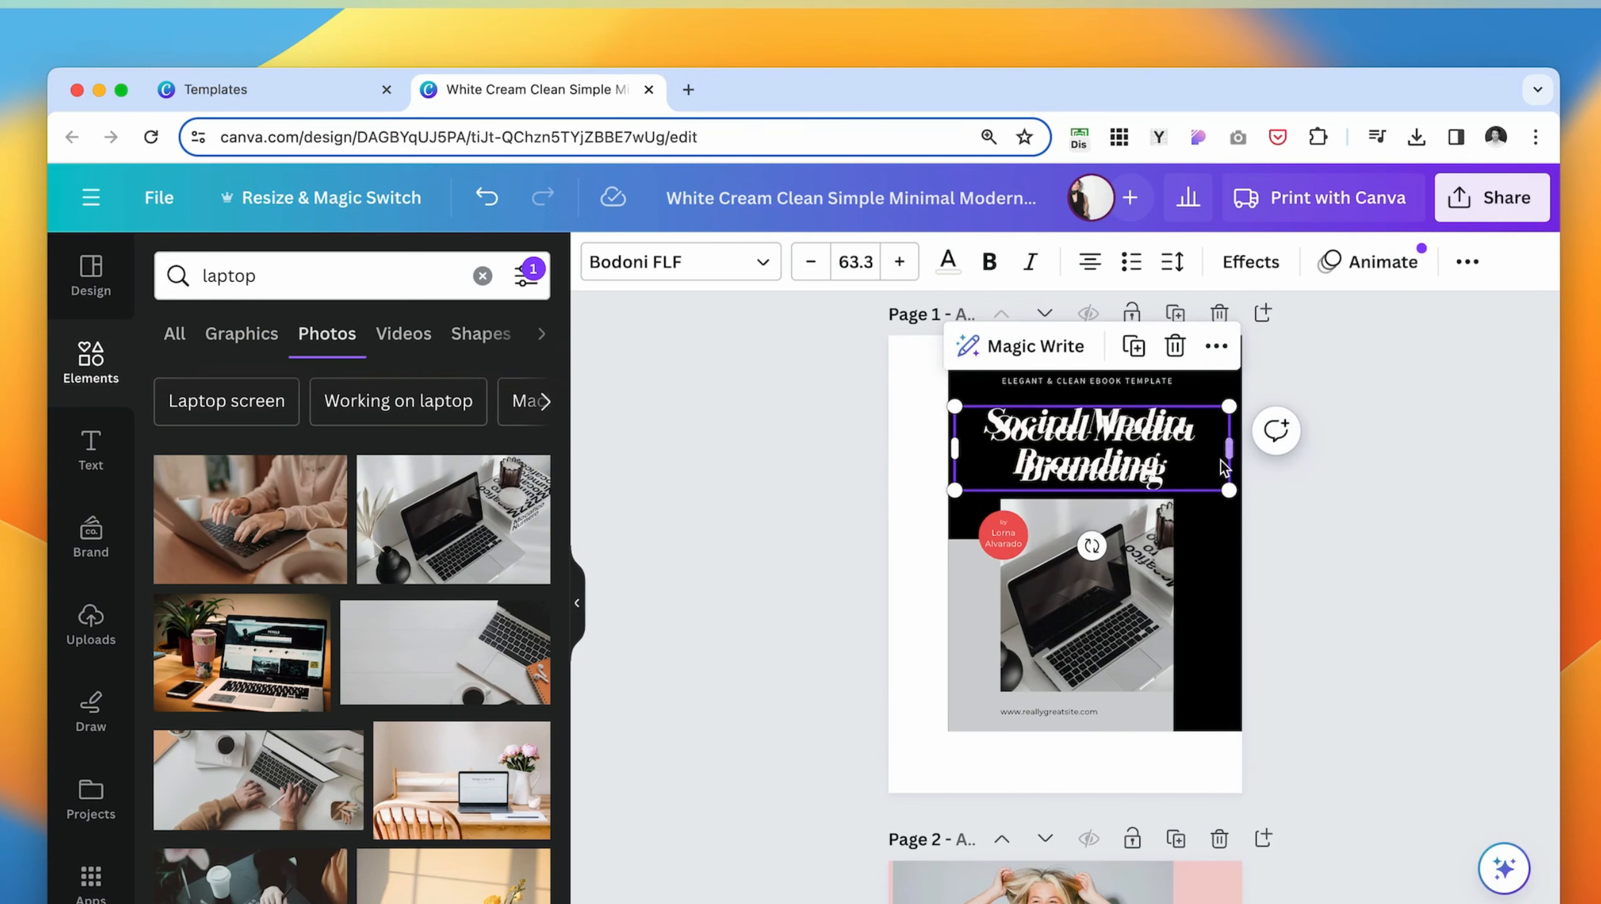
- Widen the duplicated title's text box so it fits on one line and rotate it to read vertically upward
left_click_drag(1191, 438, 1415, 550)
left_click_drag(1160, 568, 1061, 472)
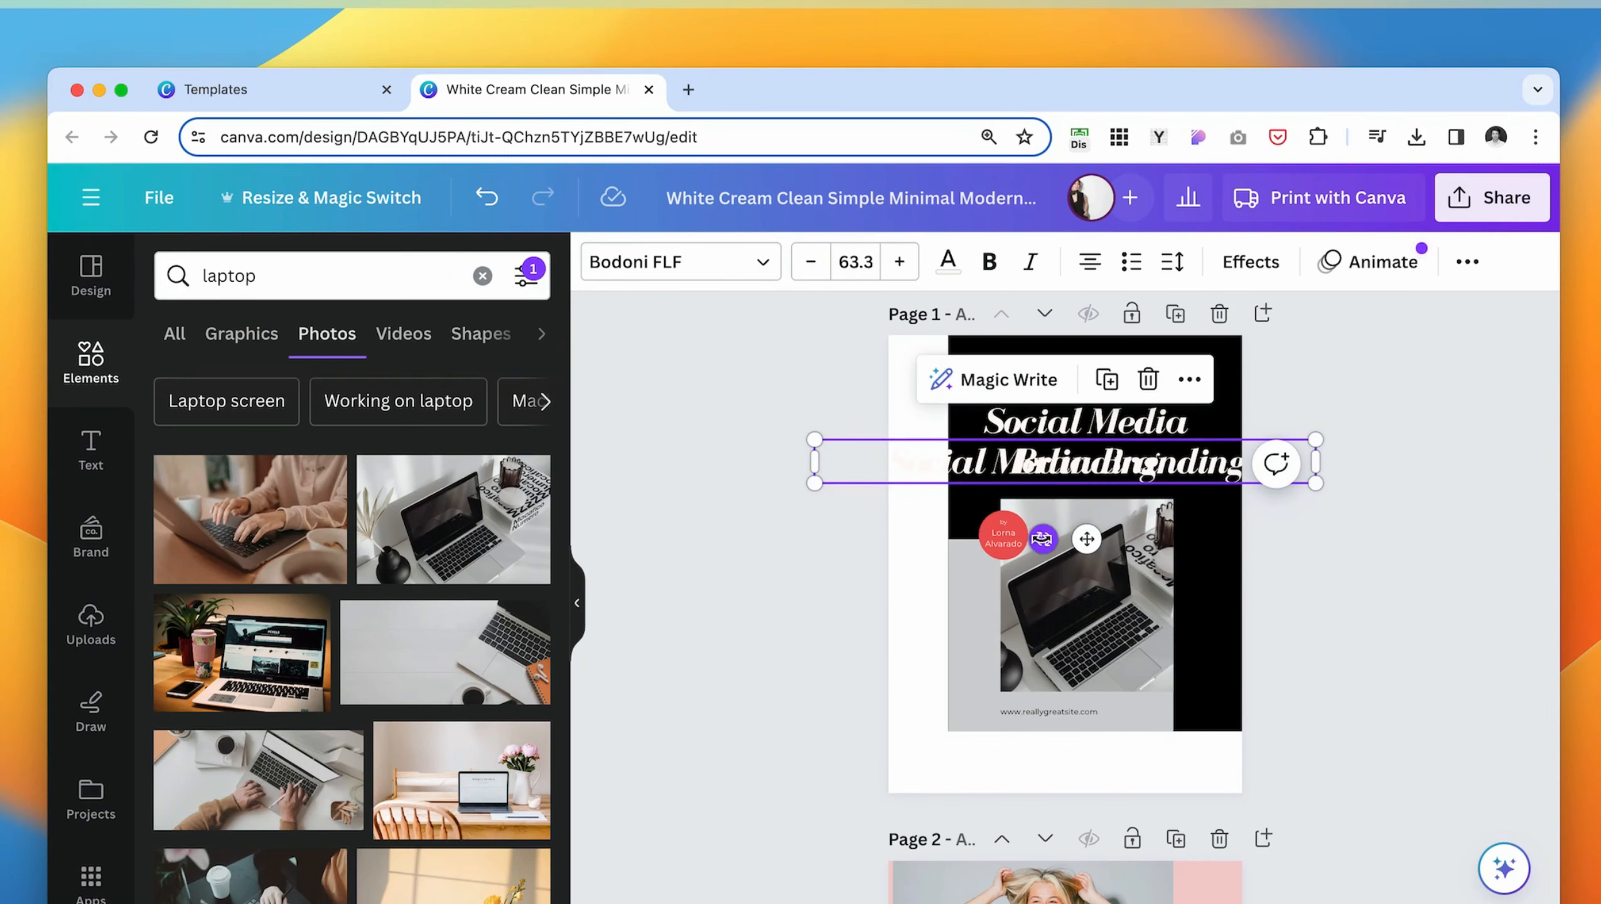
left_click_drag(1042, 539, 1209, 479)
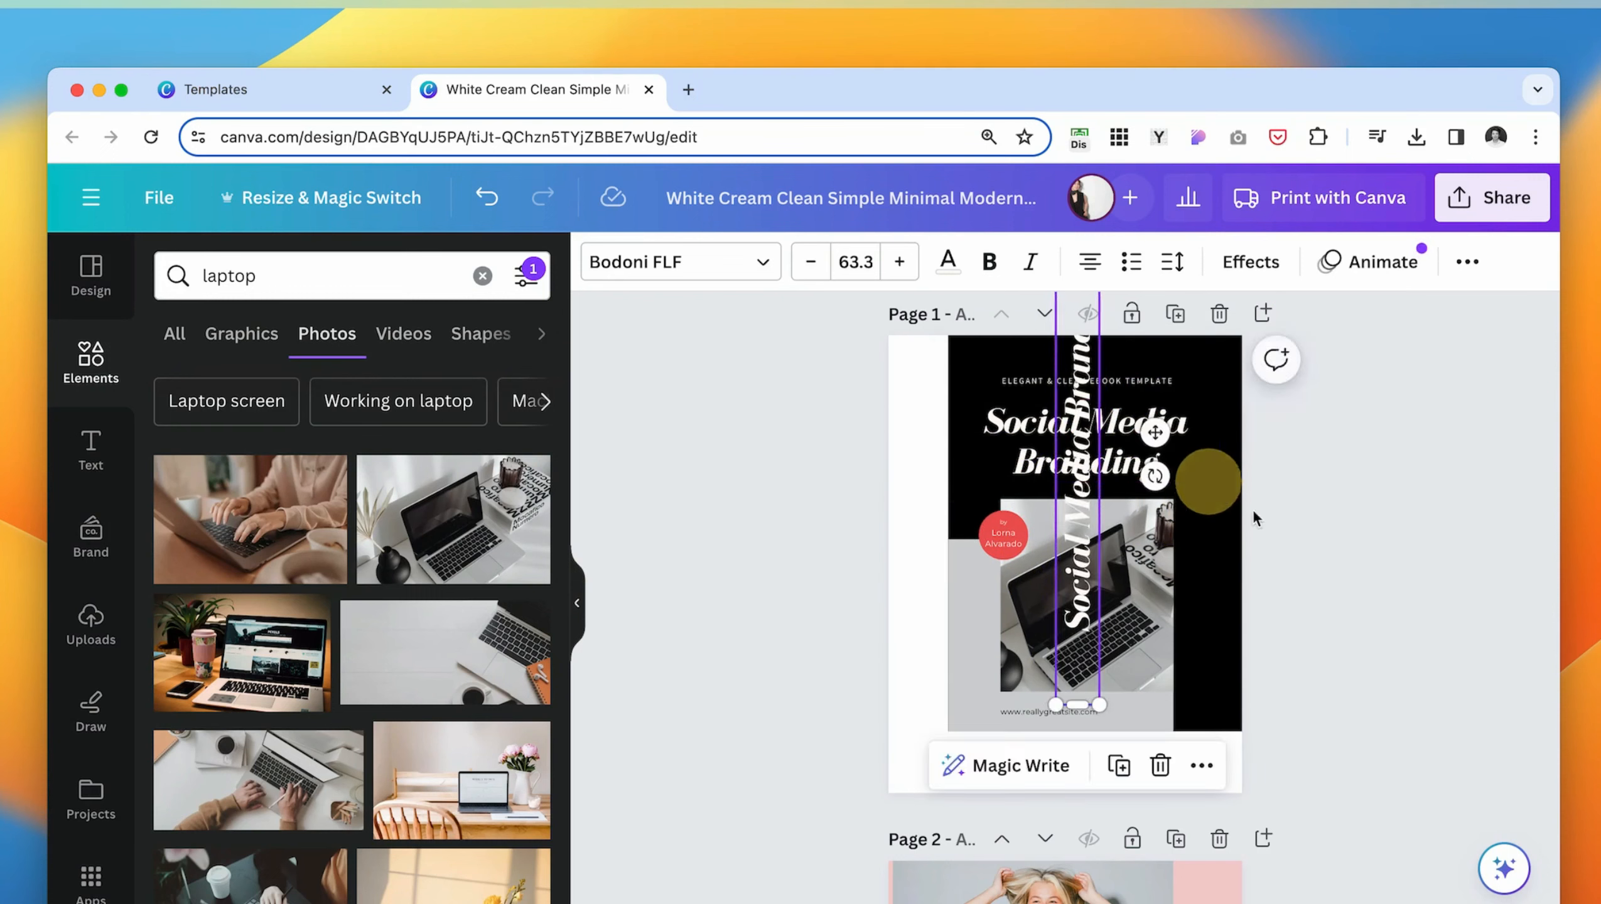
left_click(1342, 563)
- Move the vertical title onto the white strip beside the cover artwork and enlarge it to font size 88.5
left_click_drag(1081, 385, 933, 479)
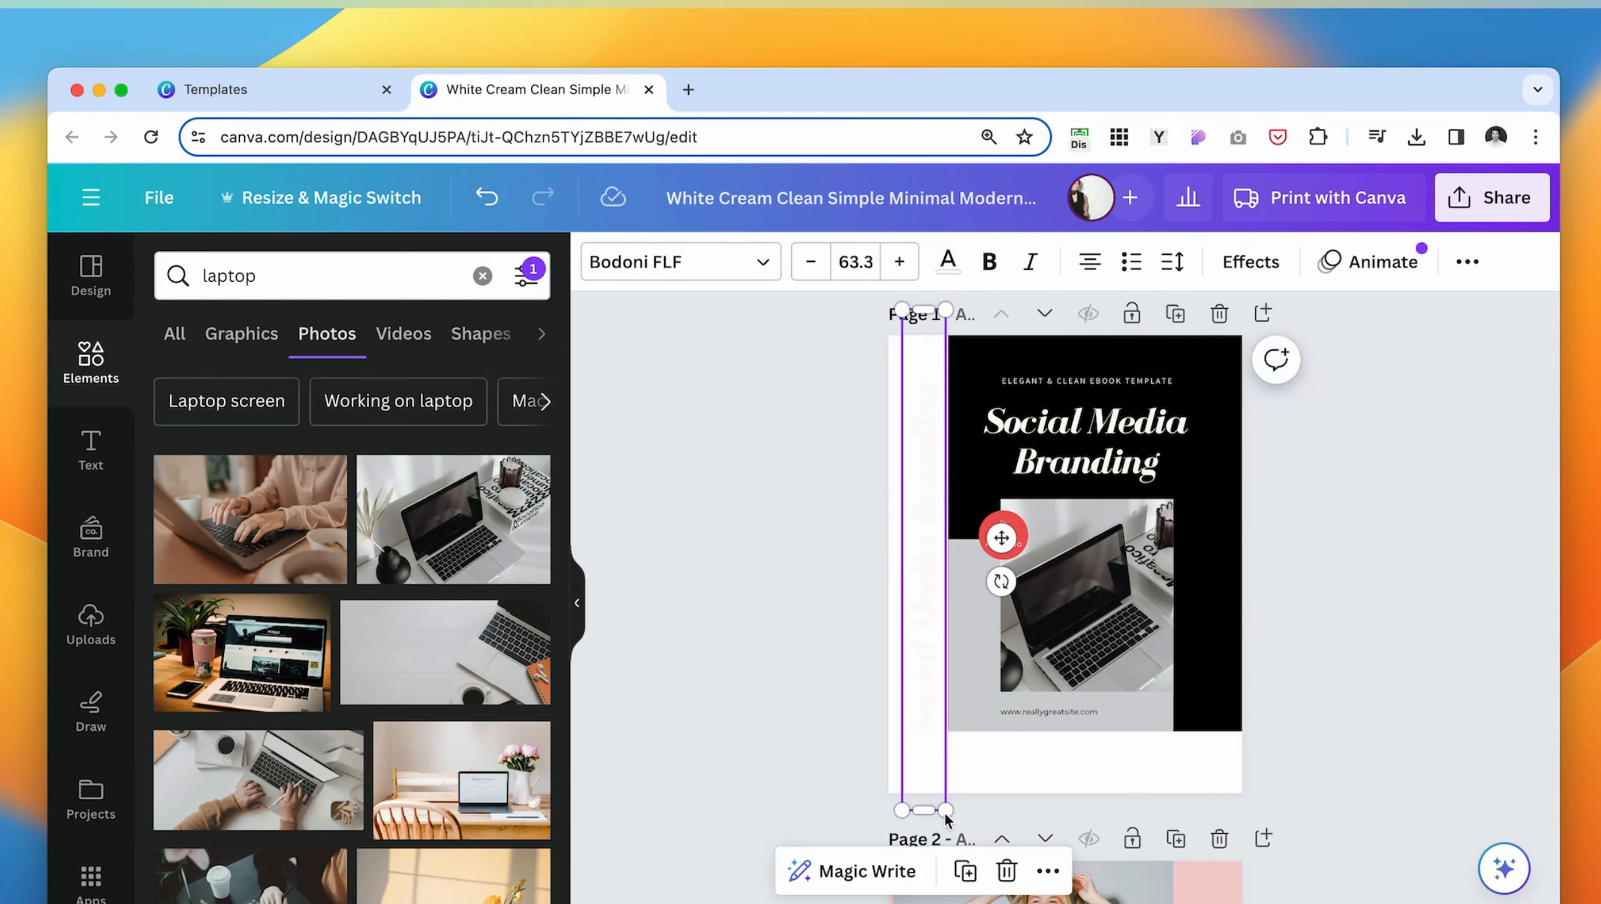
left_click_drag(947, 810, 962, 902)
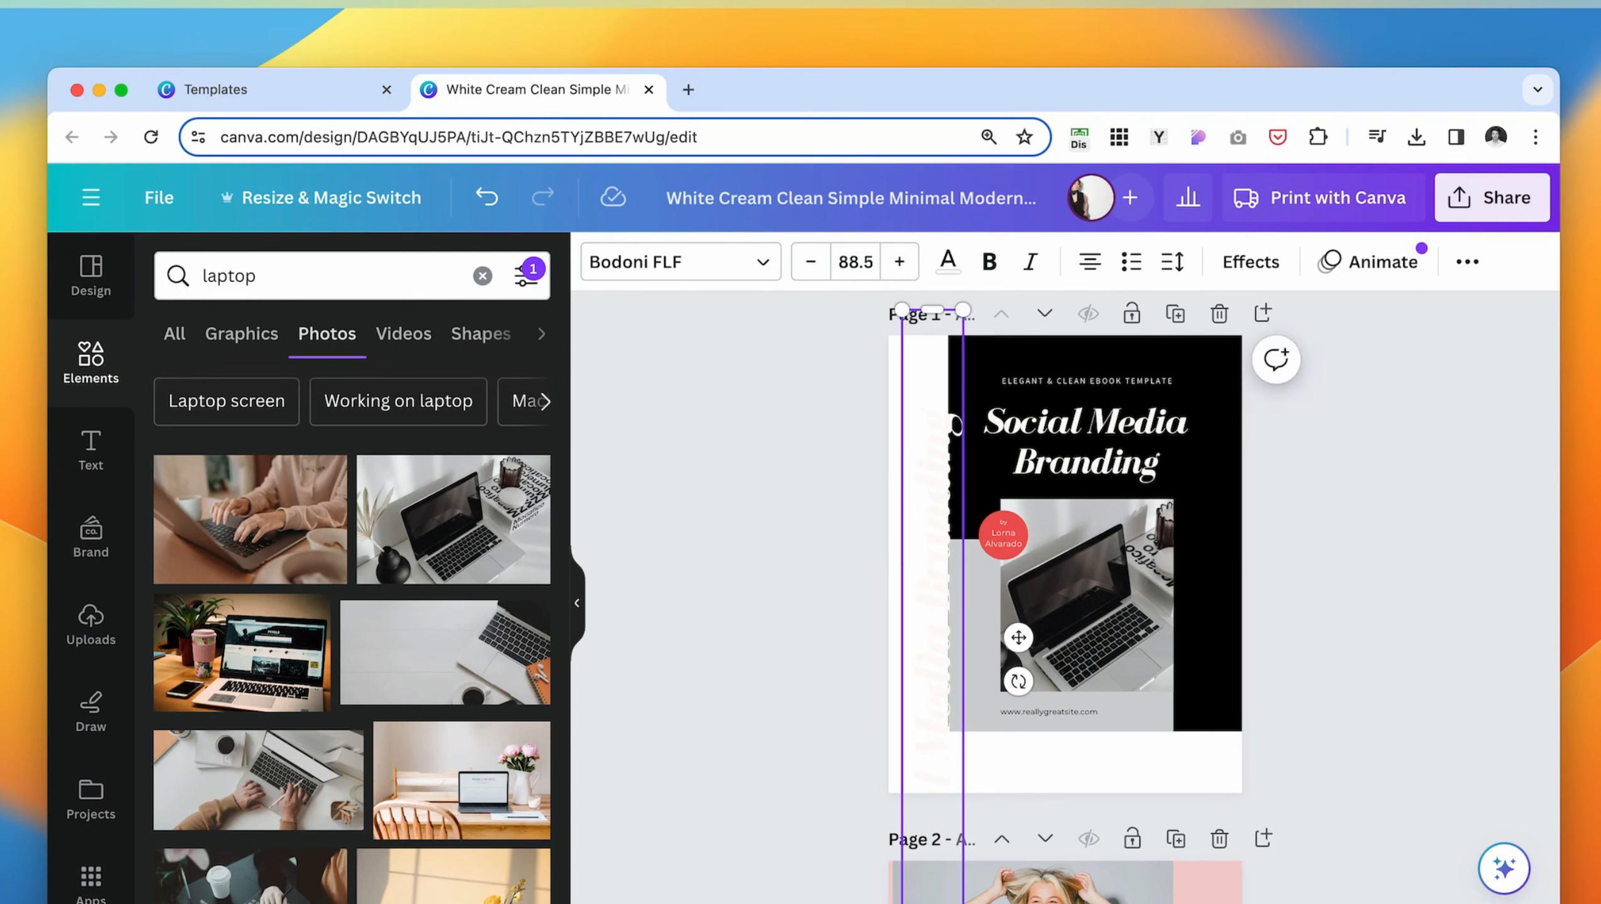
left_click_drag(922, 762, 912, 711)
- Color the vertical title light gray and set its transparency to 33
left_click(949, 270)
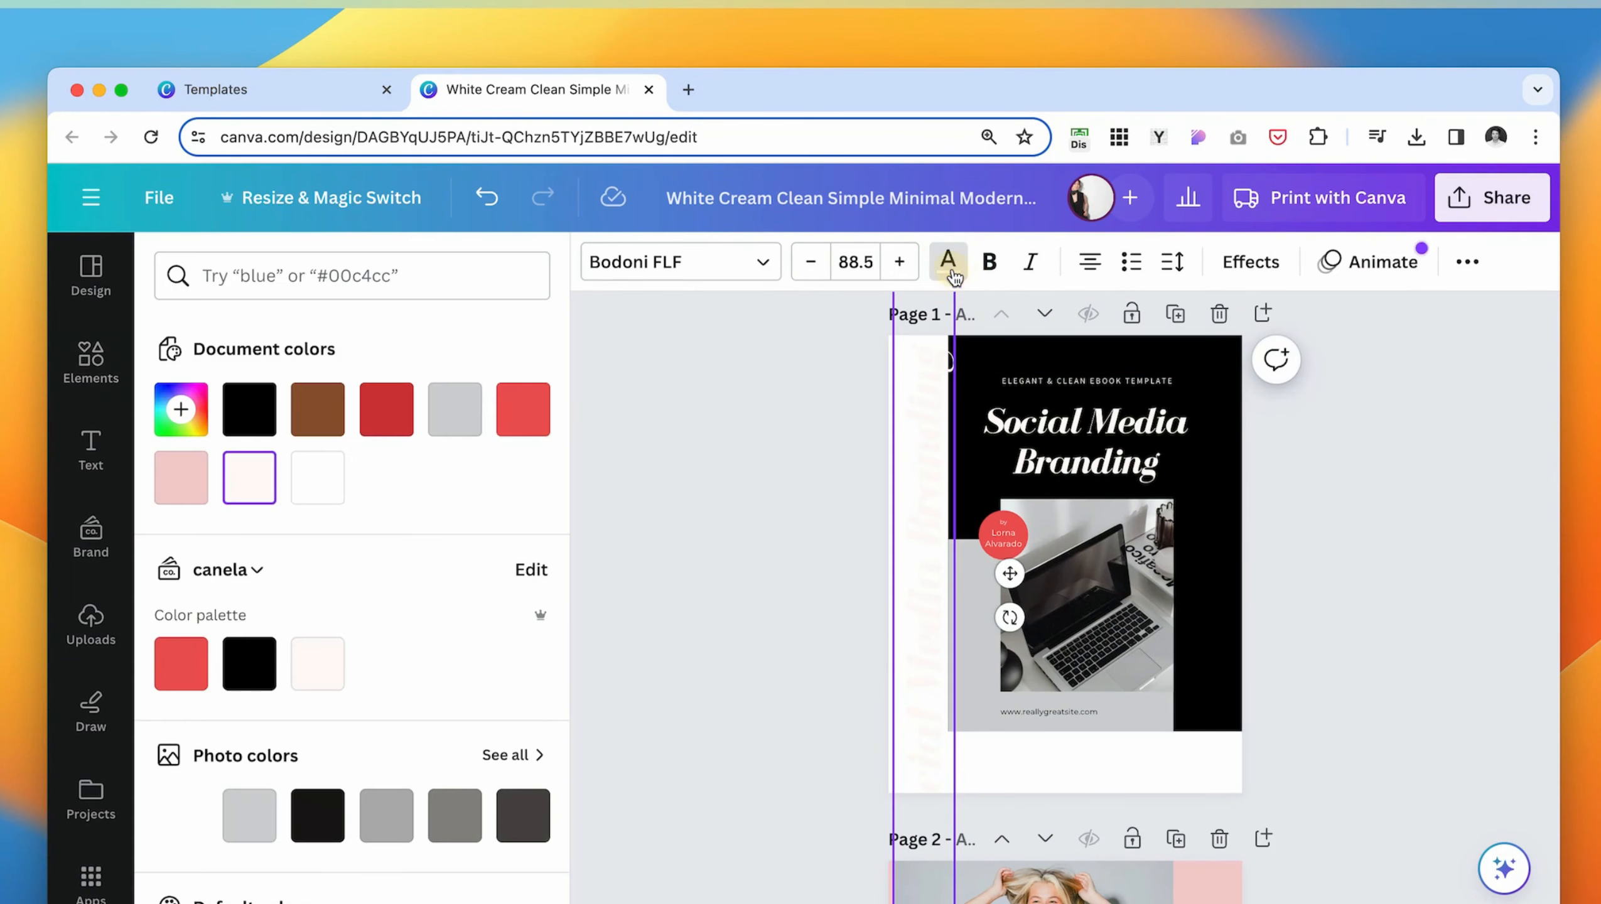
left_click(465, 440)
left_click(1468, 265)
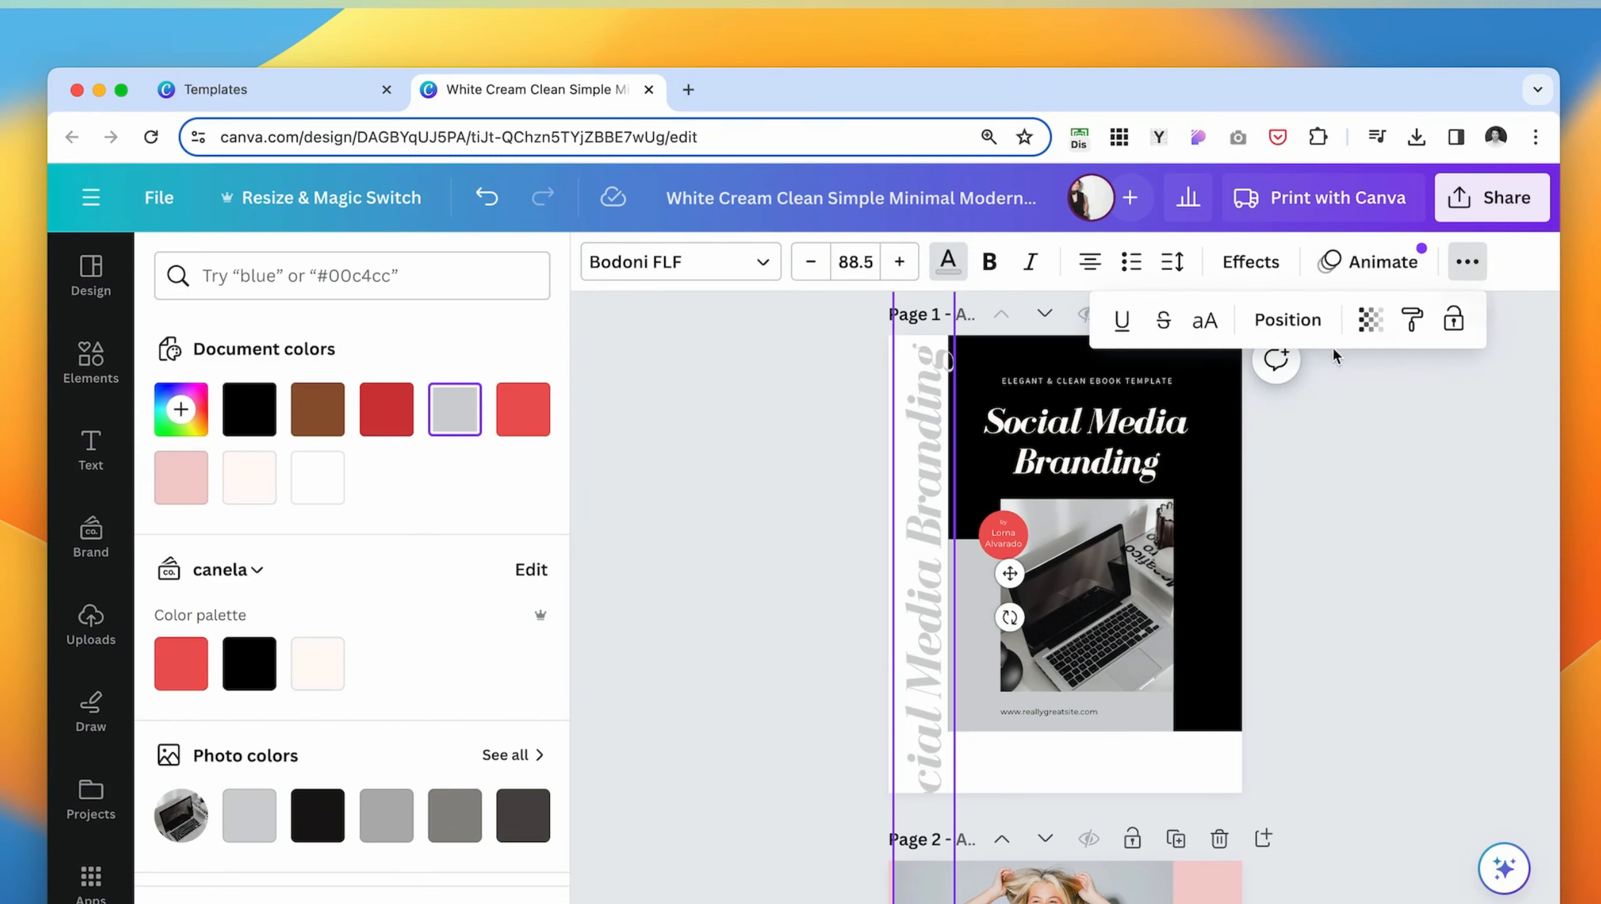
left_click(1370, 319)
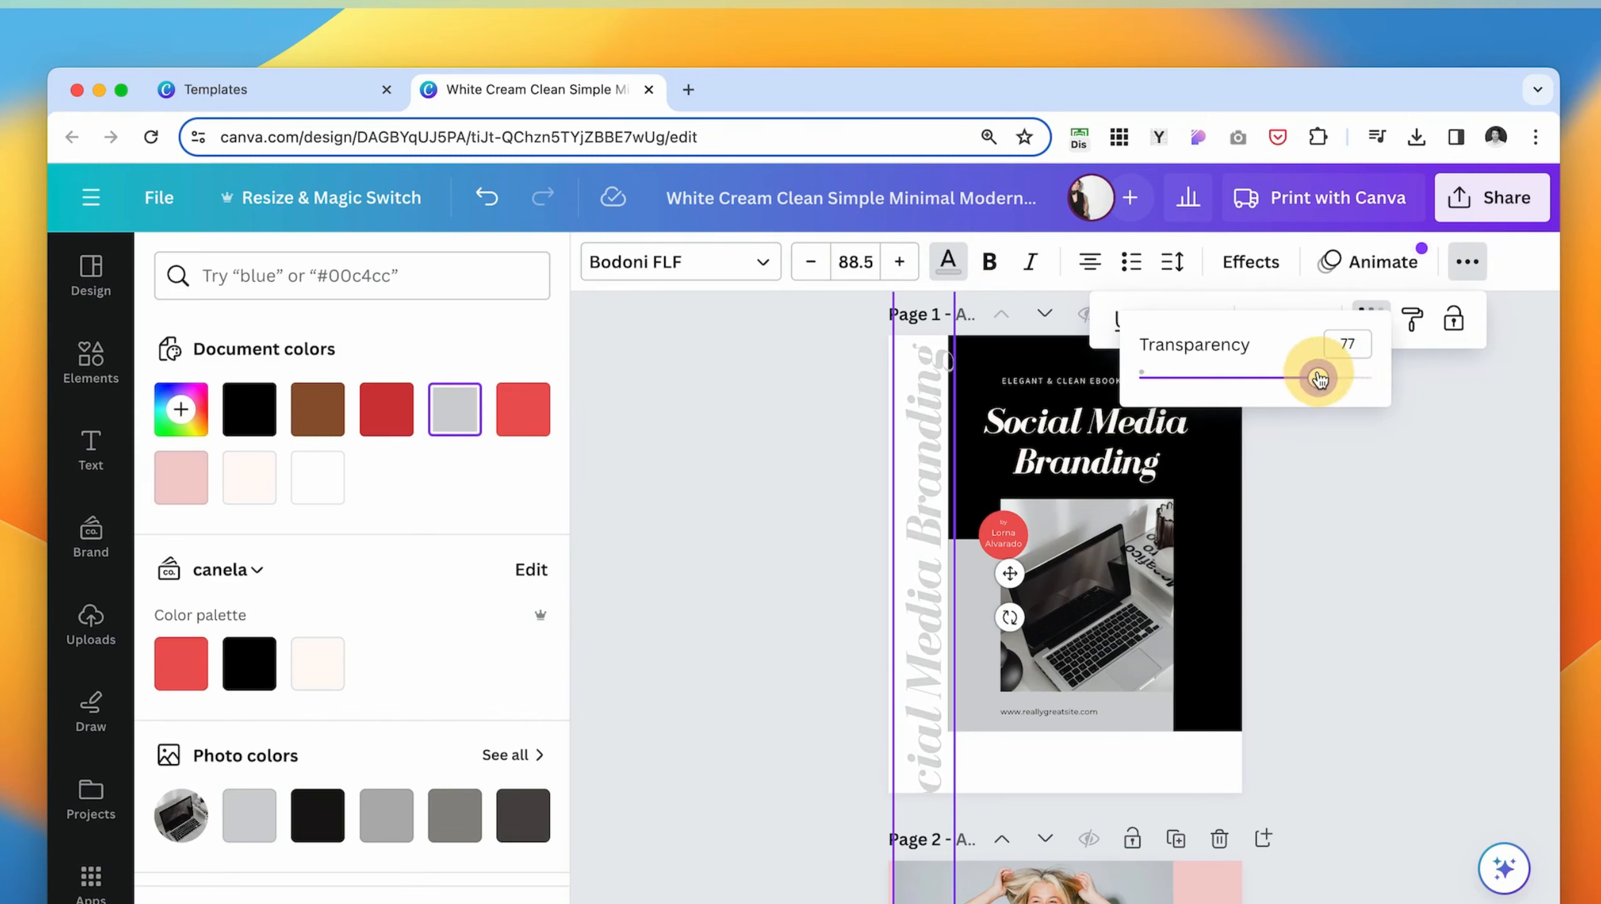
left_click_drag(1319, 378, 1215, 378)
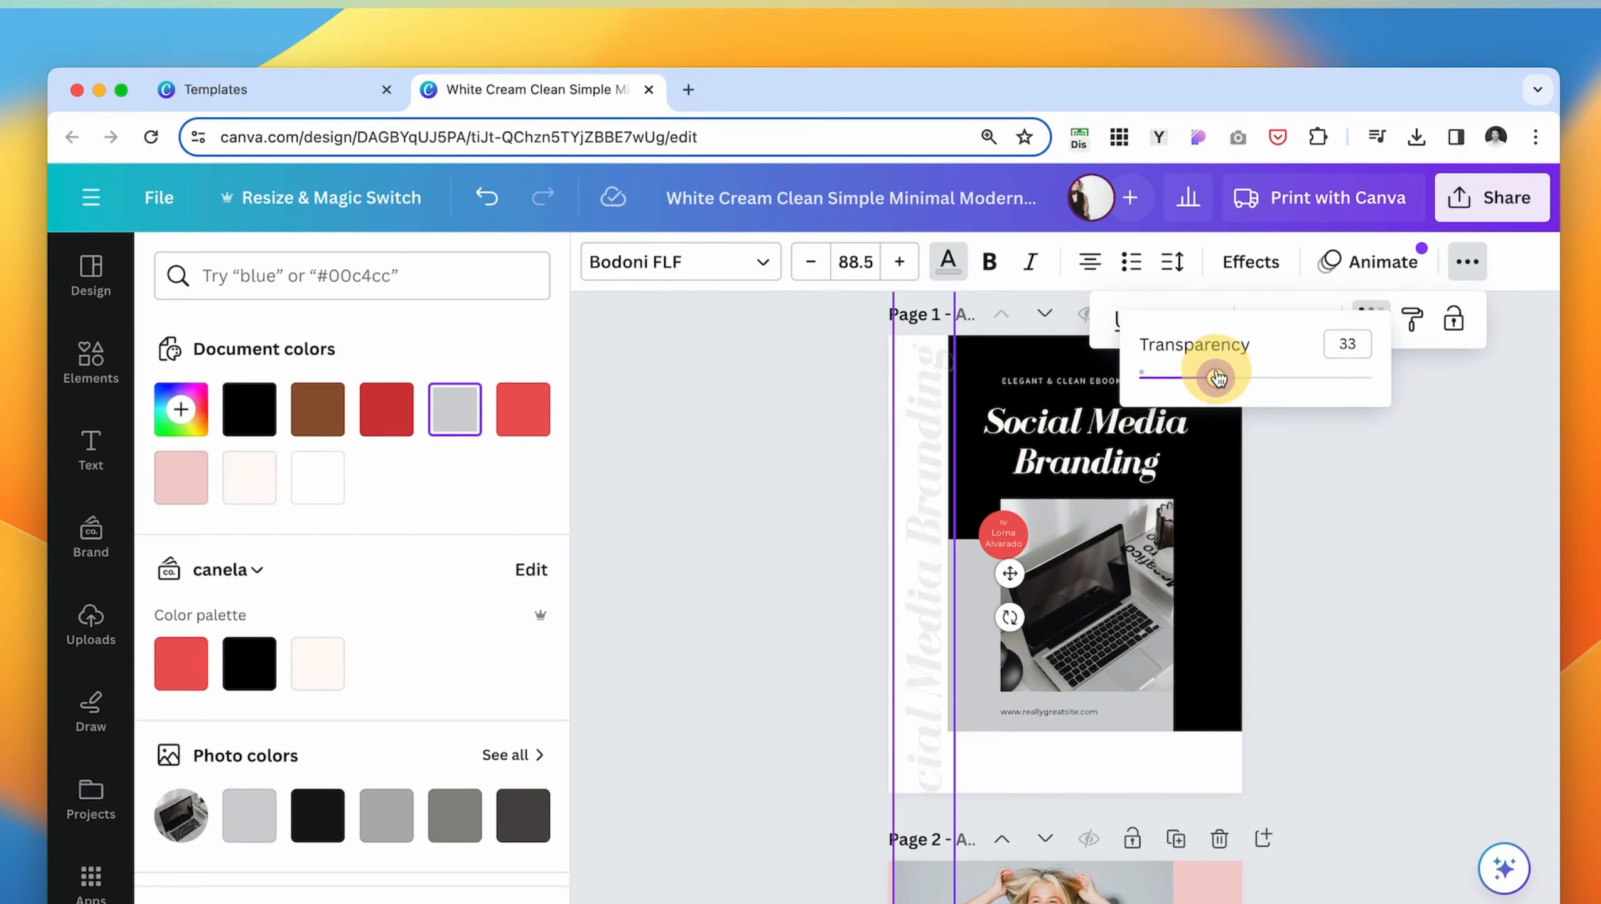
- Enlarge the faded vertical title to font size 123 and reposition it along the page edge
left_click_drag(942, 667, 983, 703)
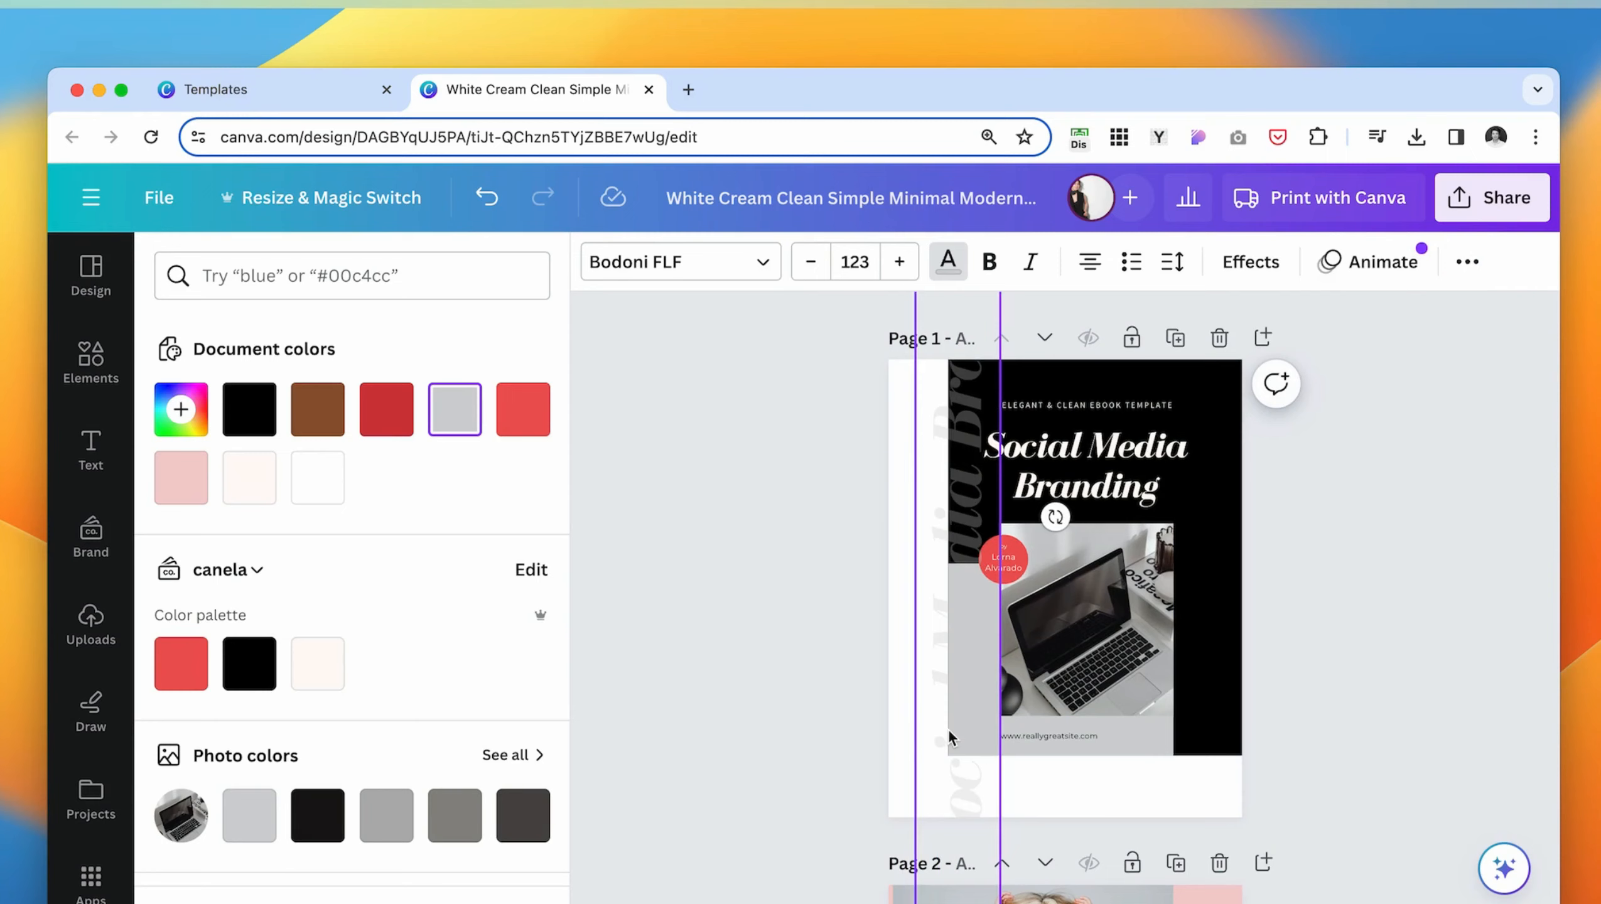
left_click(893, 689)
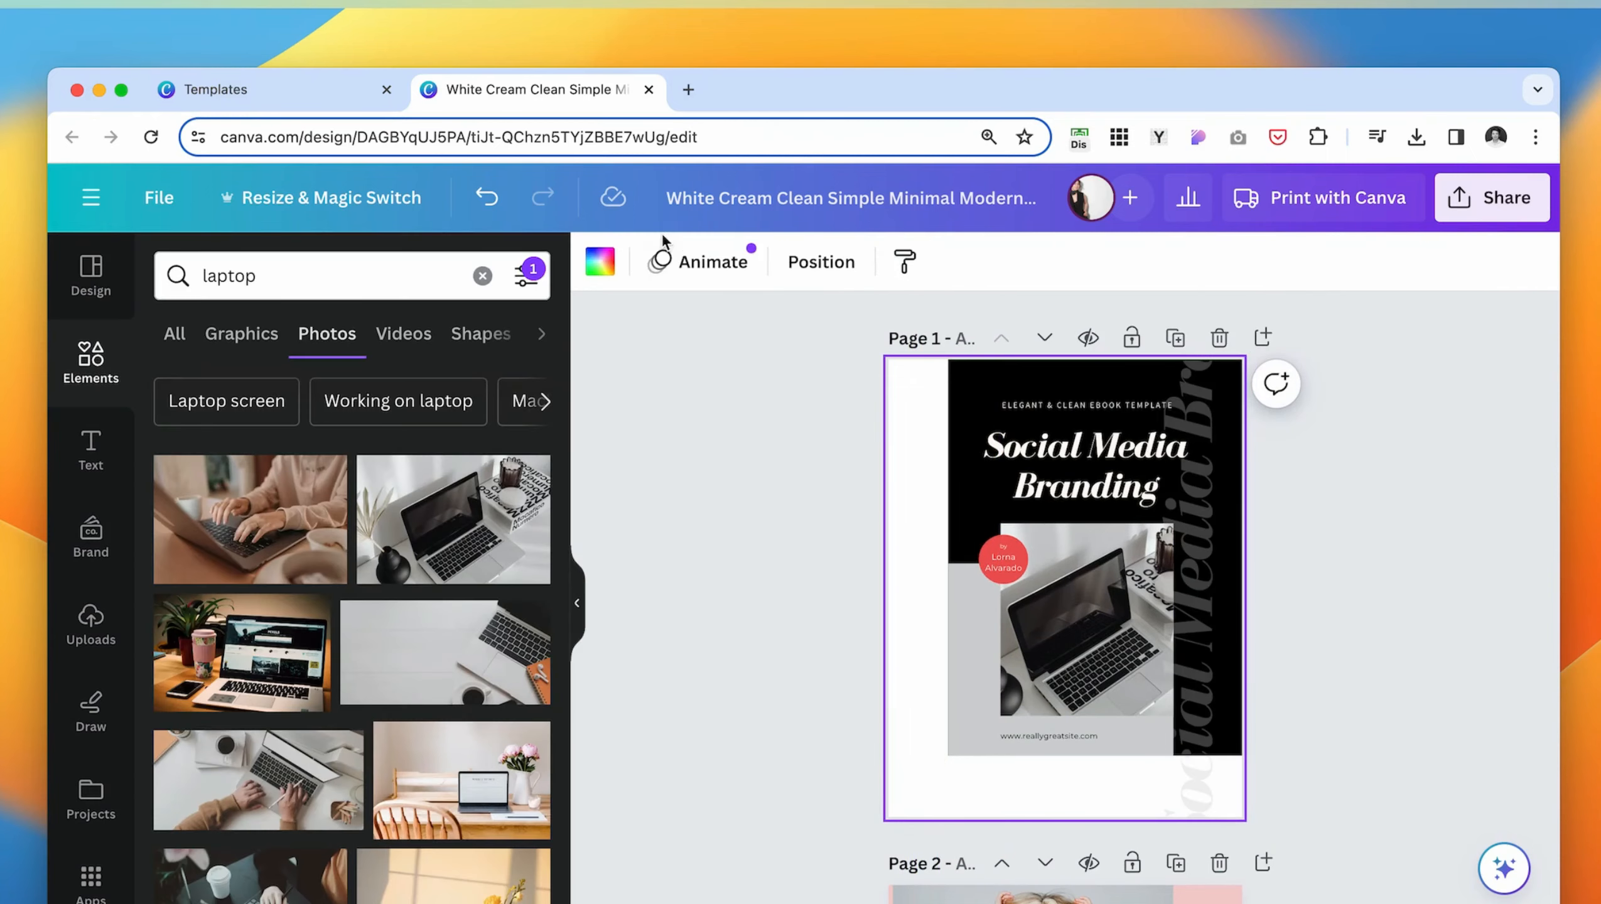
- Set the cover page's background color to black and delete the black rectangle behind the title and photo
left_click(599, 261)
left_click(249, 408)
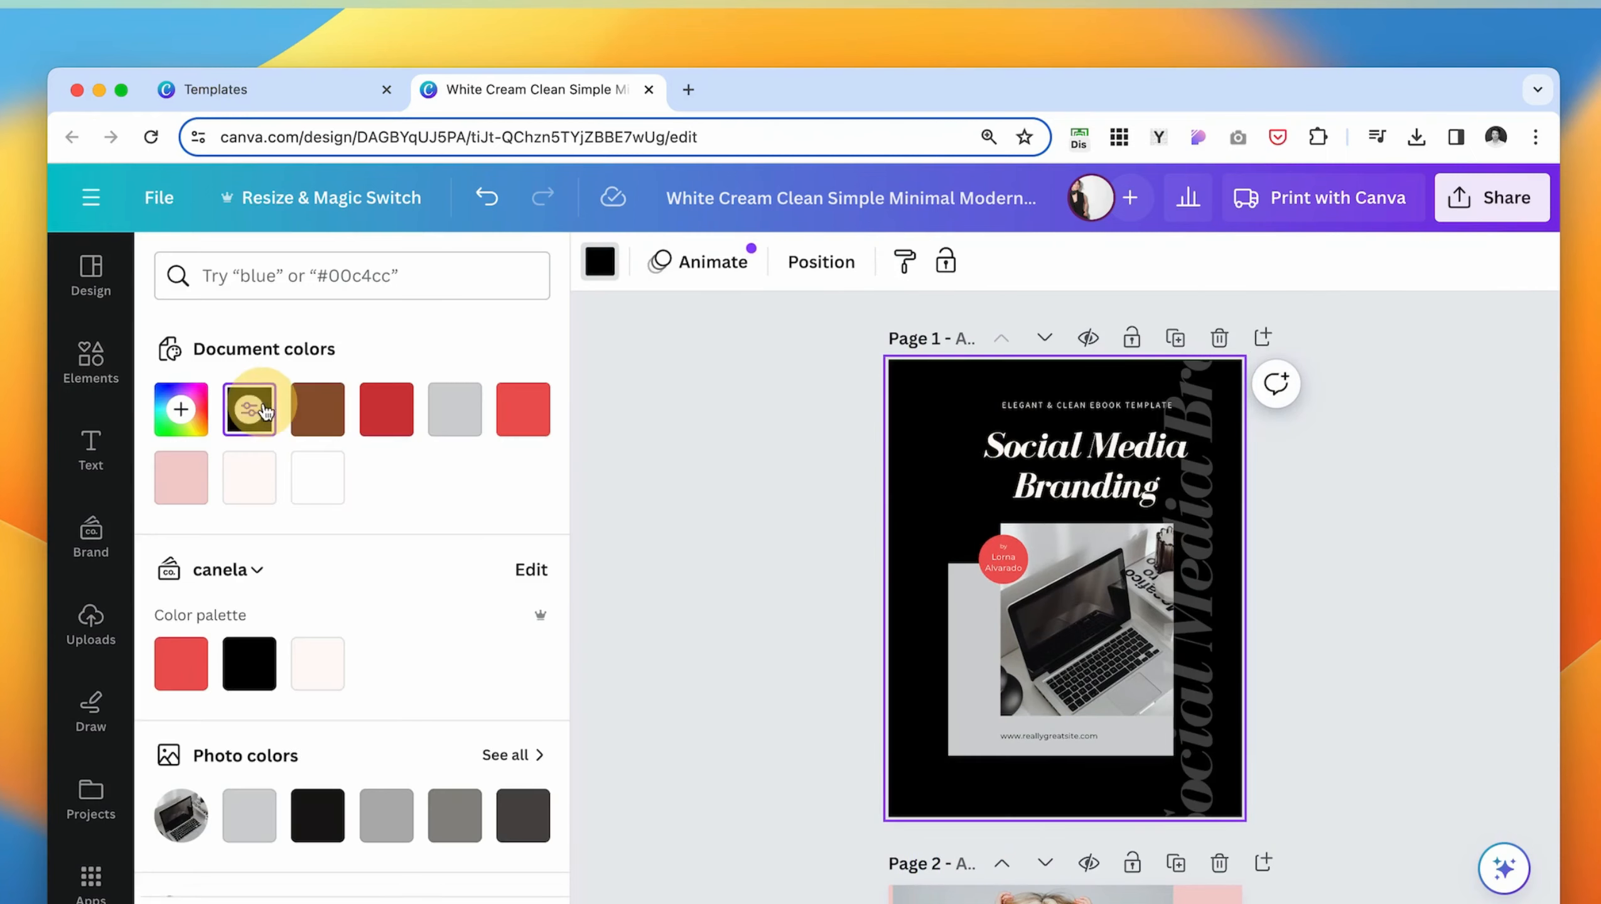
left_click(959, 527)
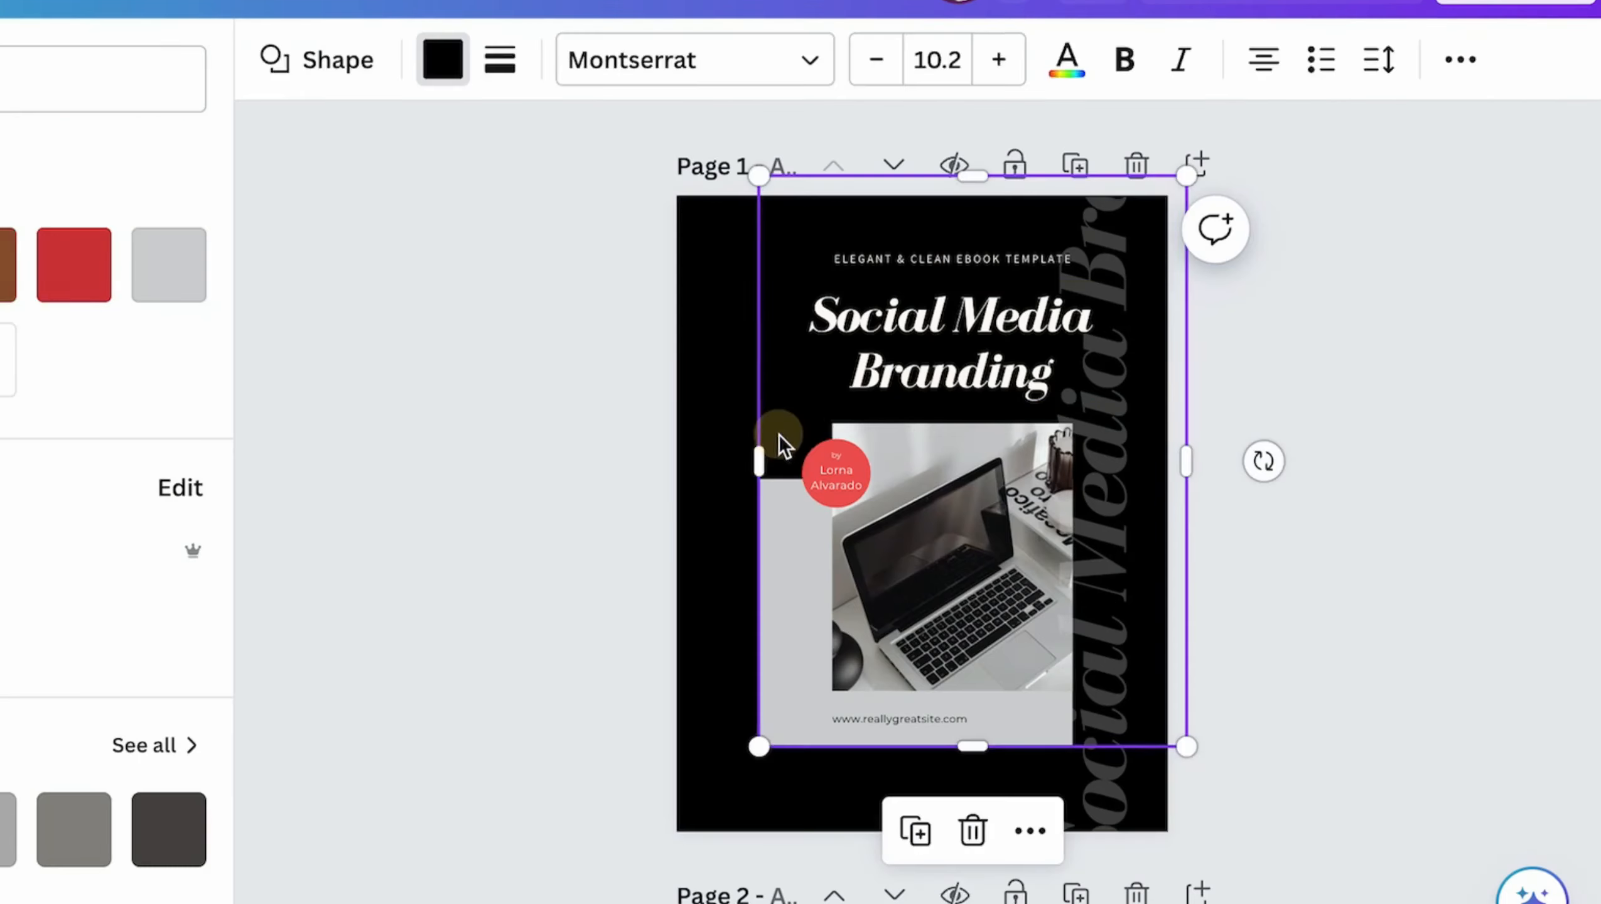
key("Delete")
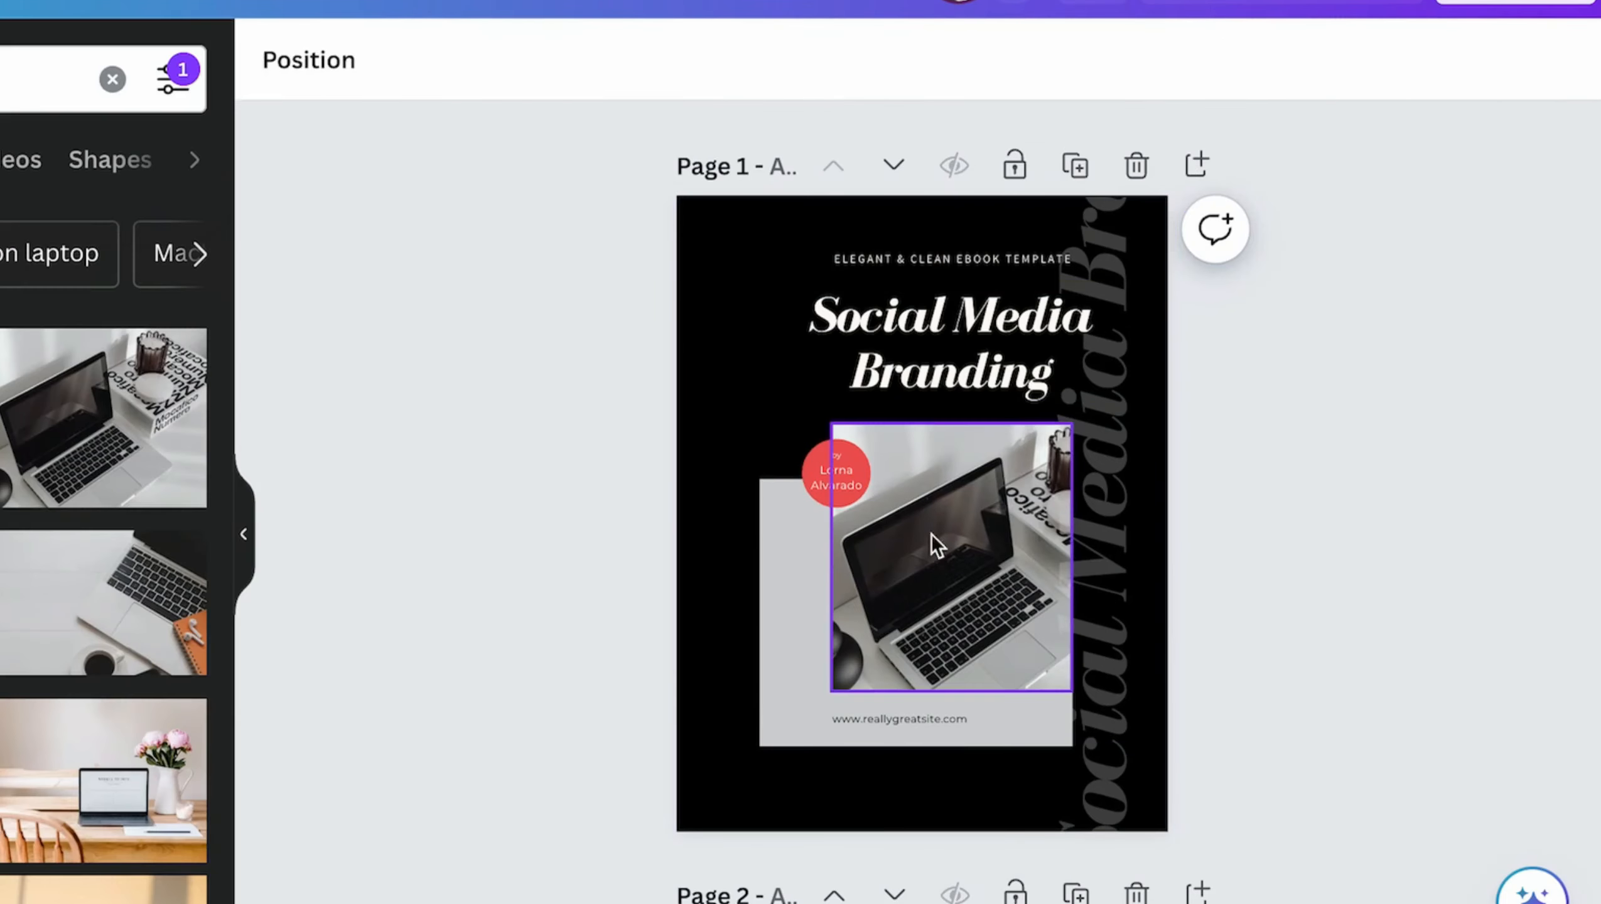
- Enlarge the laptop photo to the cover's right and bottom edges and extend the gray rectangle to the page bottom
left_click(931, 534)
left_click_drag(1072, 557, 1169, 560)
left_click_drag(1000, 691, 1000, 831)
left_click(774, 696)
left_click_drag(914, 747, 914, 831)
- Move the faded vertical title to the cover's left edge and lower its transparency setting to make it dimmer
left_click(1100, 367)
left_click_drag(1104, 378, 722, 479)
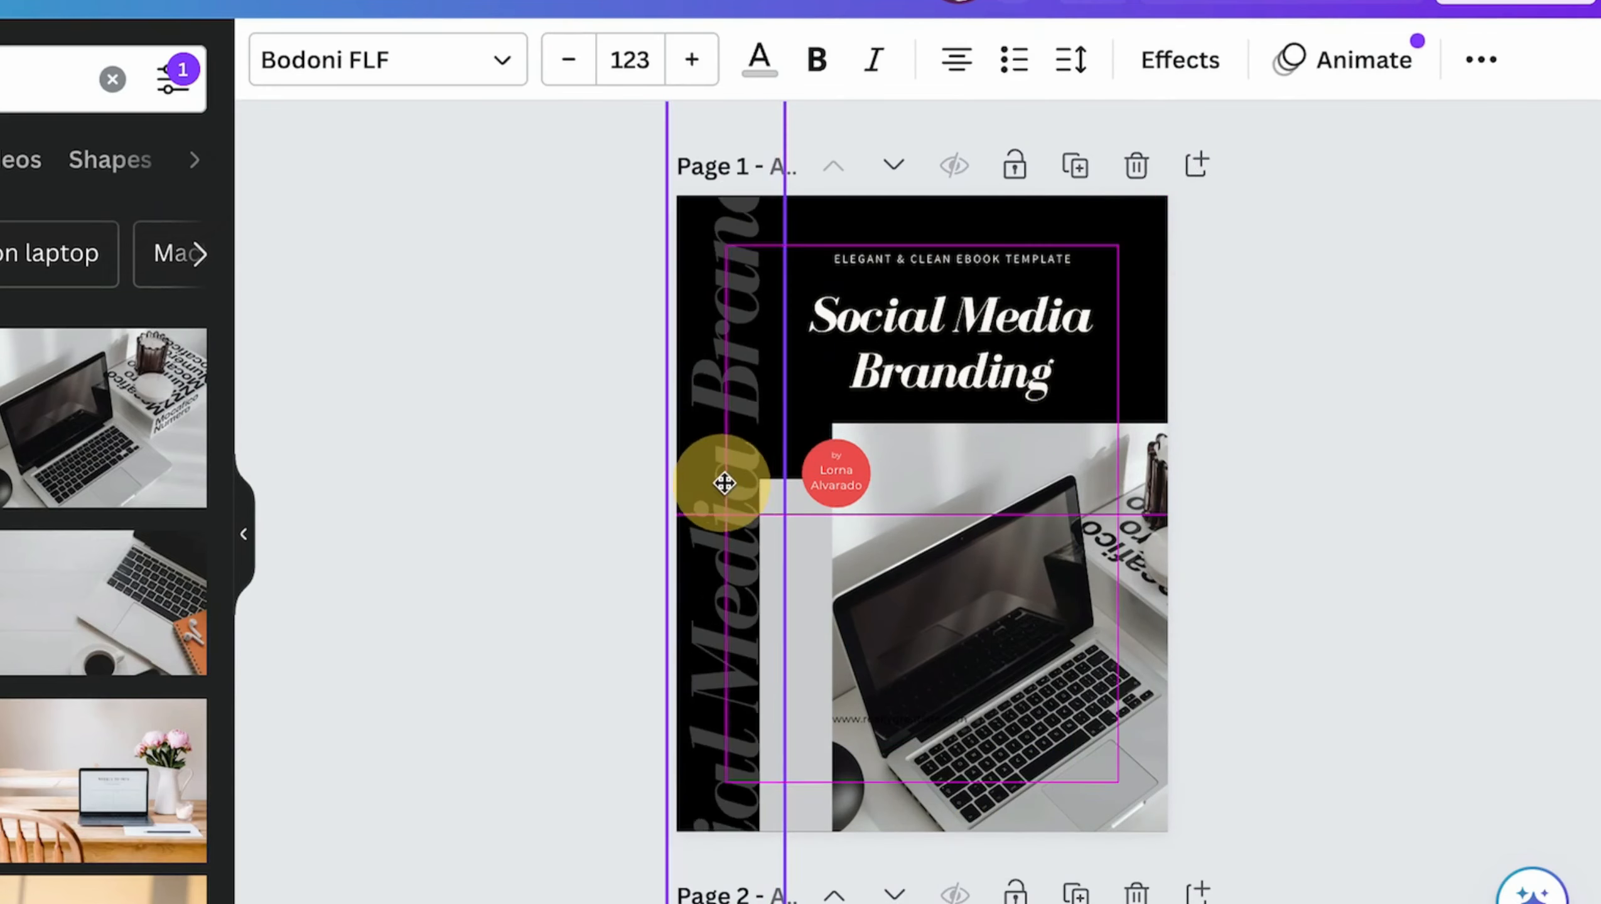
left_click(1480, 59)
left_click(1343, 139)
left_click_drag(1340, 222, 1097, 222)
- Shift the cover's title, subtitle and laptop photo to the left and shorten the photo above the page bottom
left_click_drag(1027, 319, 995, 322)
left_click_drag(1062, 257, 1033, 259)
left_click(1275, 493)
left_click_drag(1056, 580, 983, 579)
left_click_drag(928, 831, 934, 768)
- Delete the gray rectangle from the cover and center the laptop photo on the page
left_click_drag(976, 809, 1026, 809)
left_click_drag(1124, 656, 1187, 662)
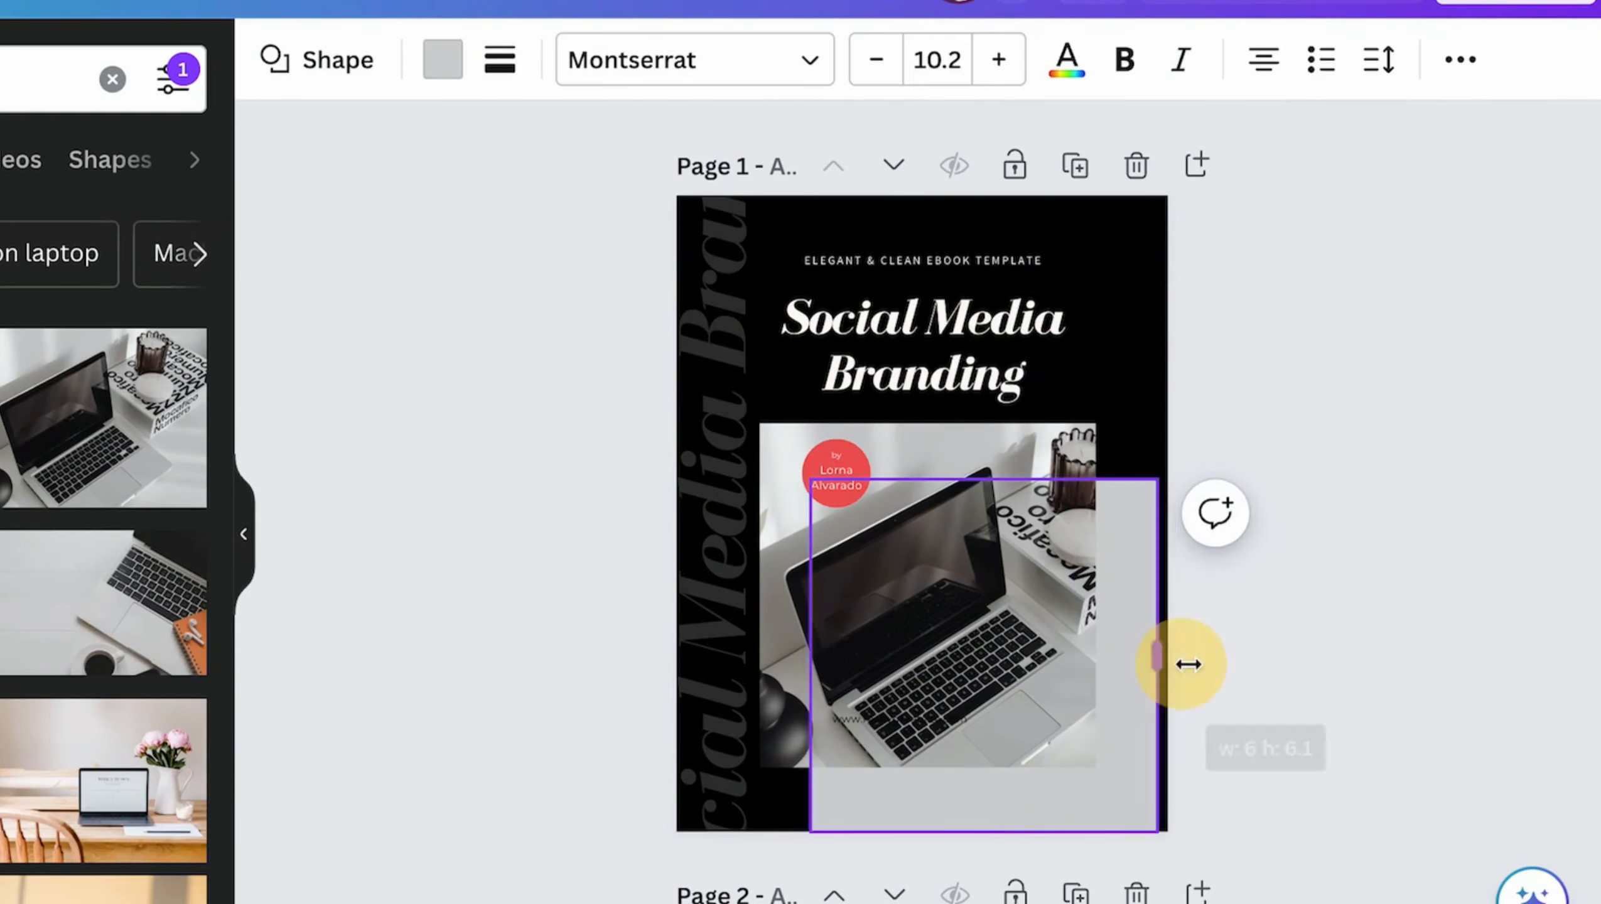
left_click_drag(1092, 616, 1091, 257)
key("Delete")
left_click(250, 475)
left_click_drag(987, 570, 981, 570)
left_click(1296, 571)
- Rotate the faded title to 0° along the bottom of the cover and send it behind the laptop photo
left_click(700, 357)
left_click_drag(847, 465, 715, 899)
left_click_drag(1136, 477, 1282, 779)
left_click(1481, 59)
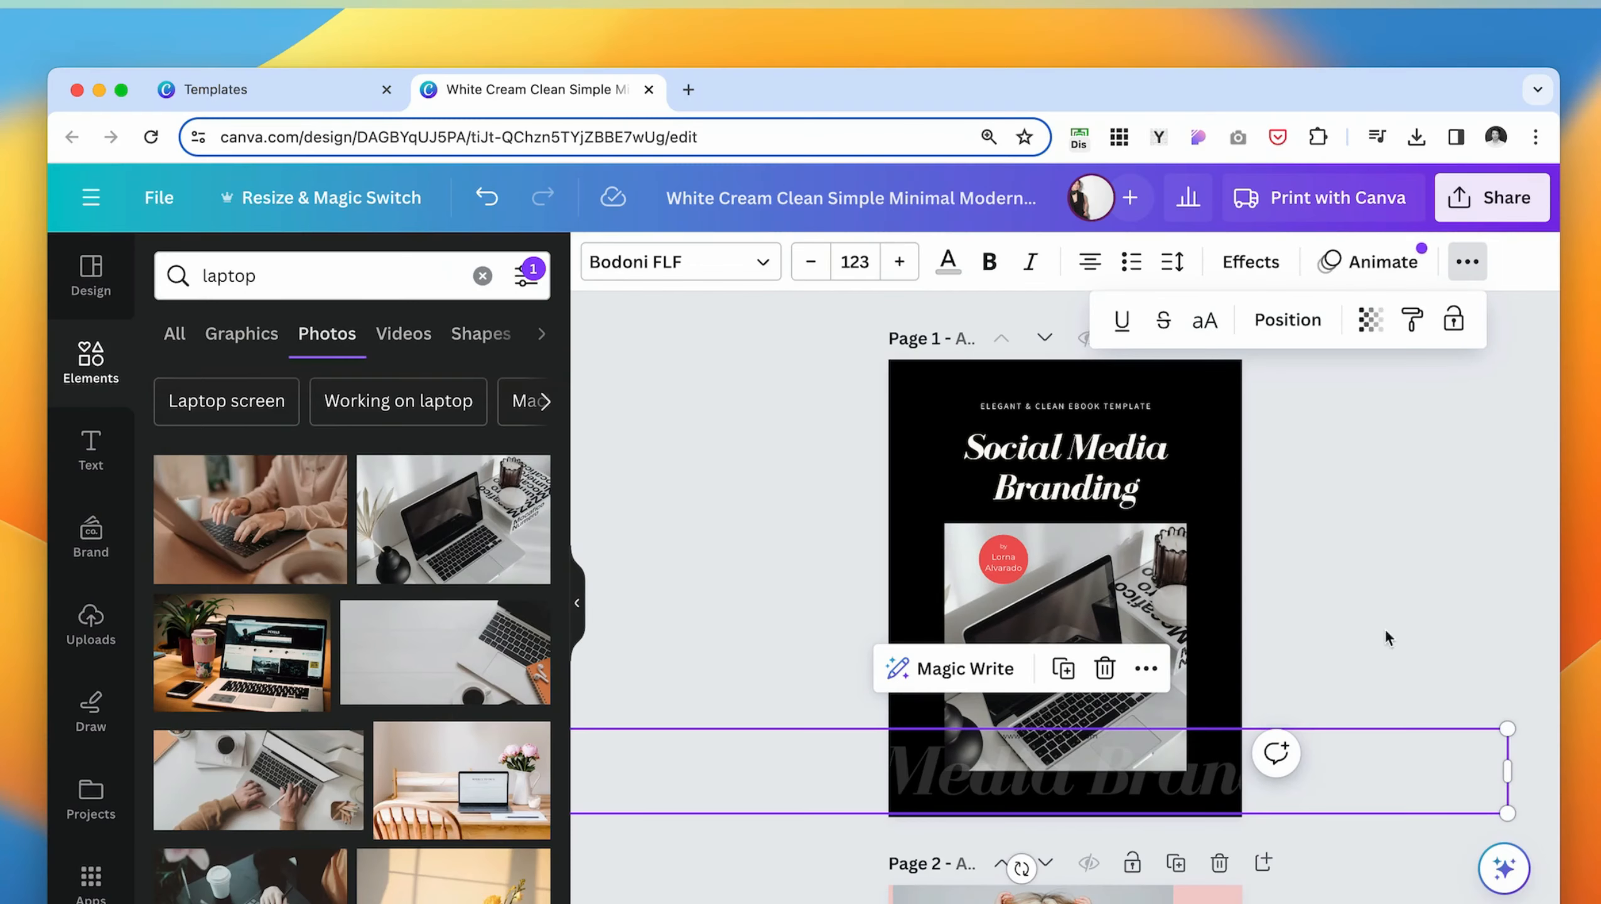
left_click(1308, 320)
left_click(476, 374)
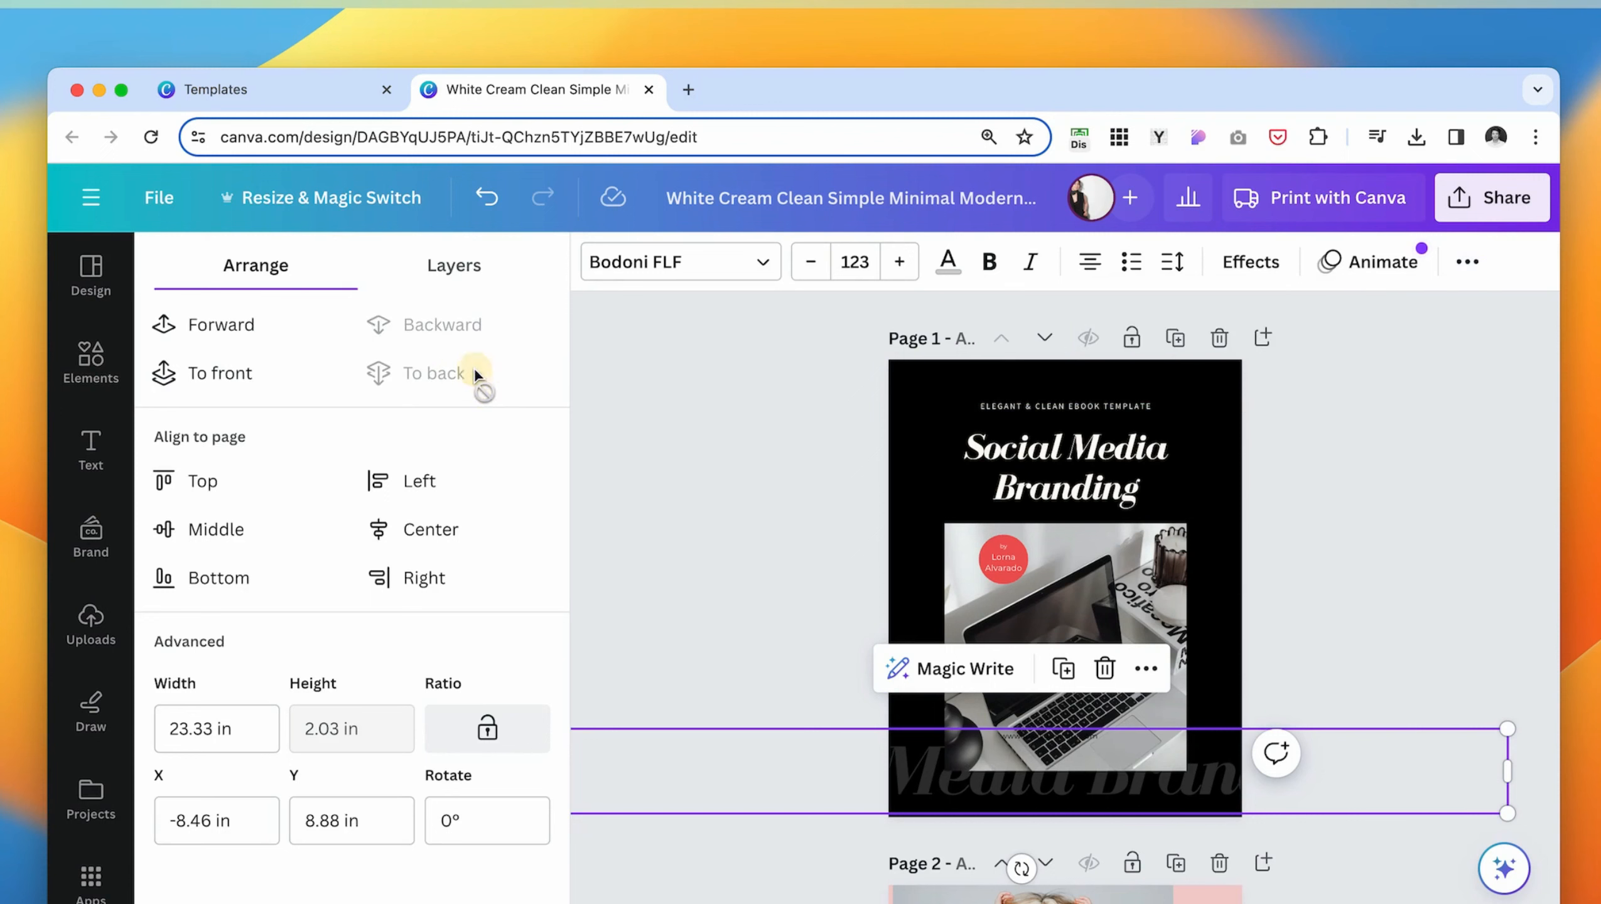
- Shift the faded title further left and enlarge it to about font size 131
left_click_drag(1198, 812, 1136, 785)
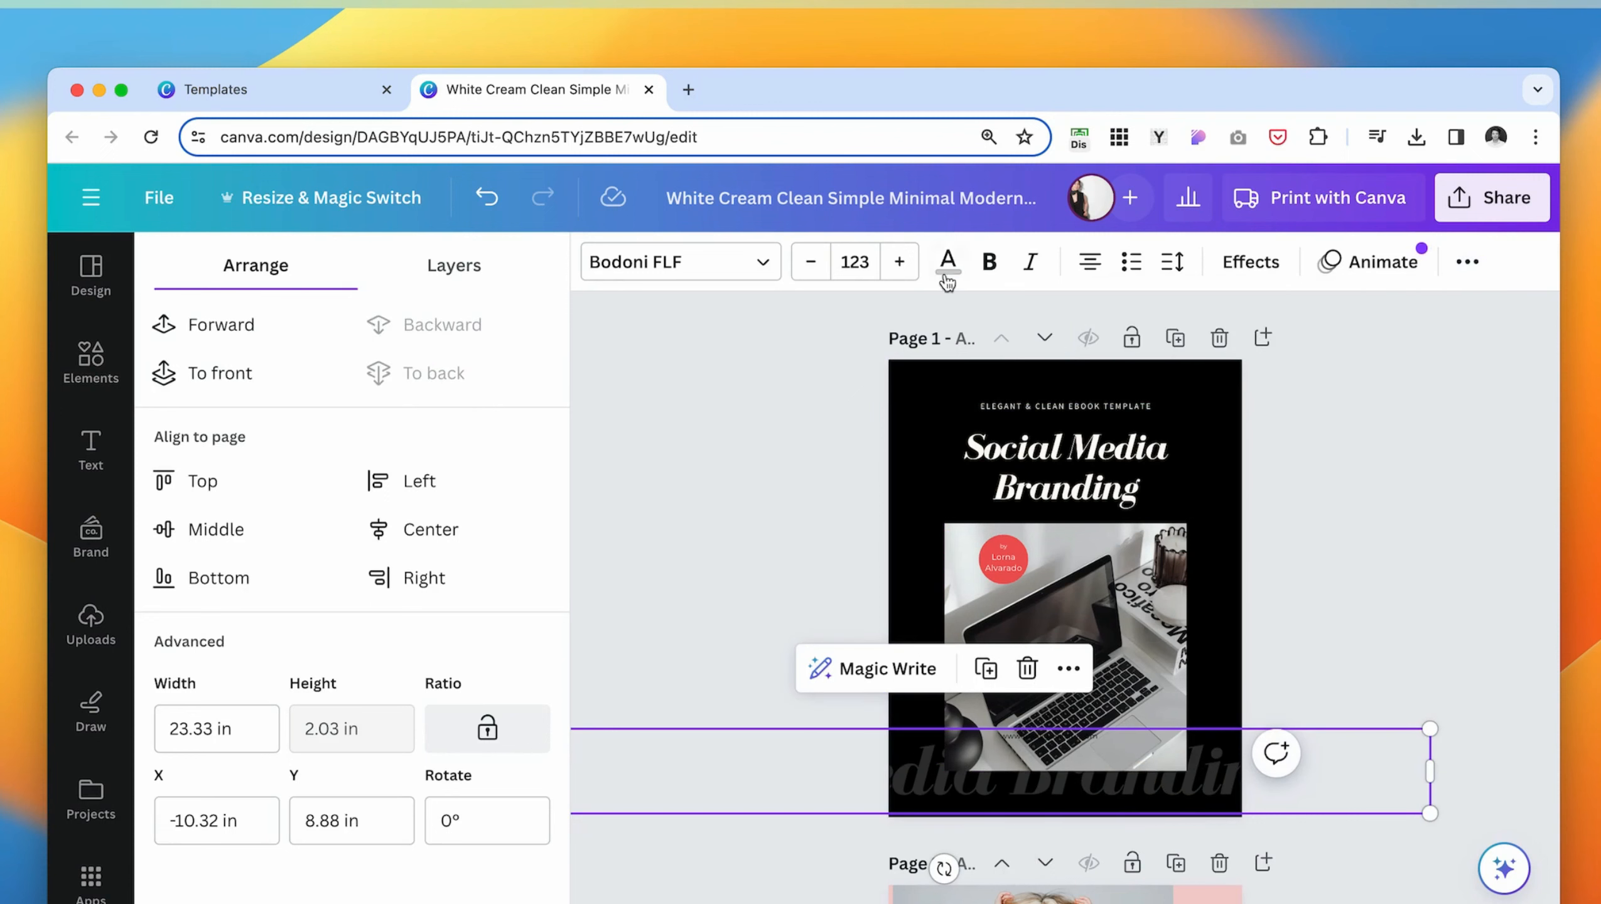
left_click(904, 263)
left_click(904, 263)
left_click(909, 269)
left_click(910, 269)
left_click(910, 269)
left_click(910, 269)
left_click(910, 270)
left_click(910, 269)
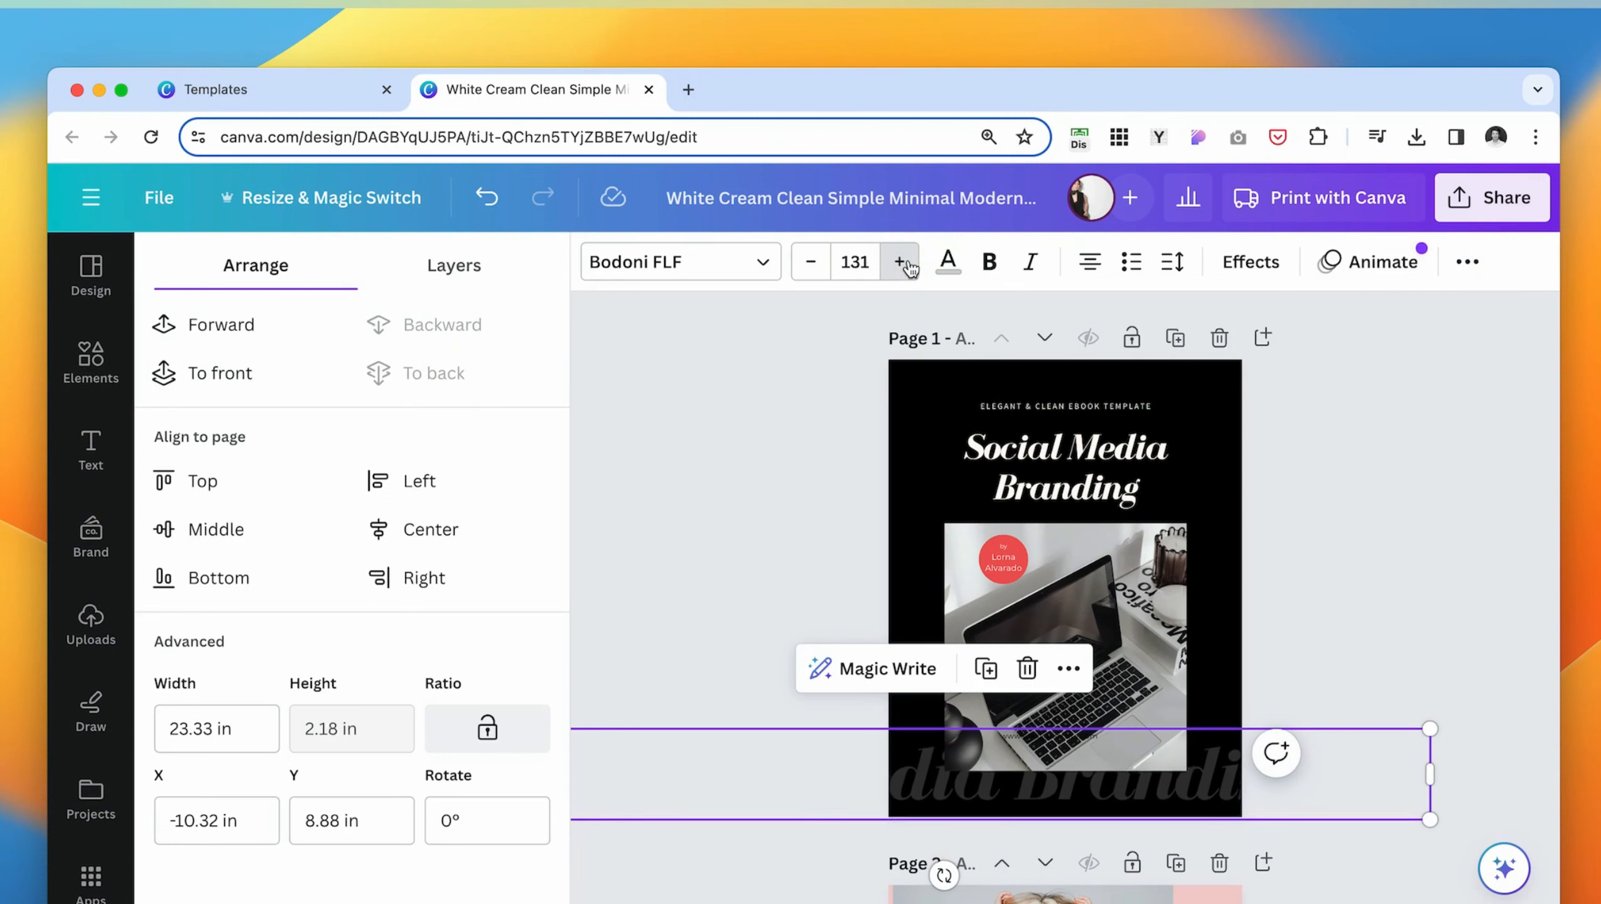
left_click(910, 270)
left_click(909, 269)
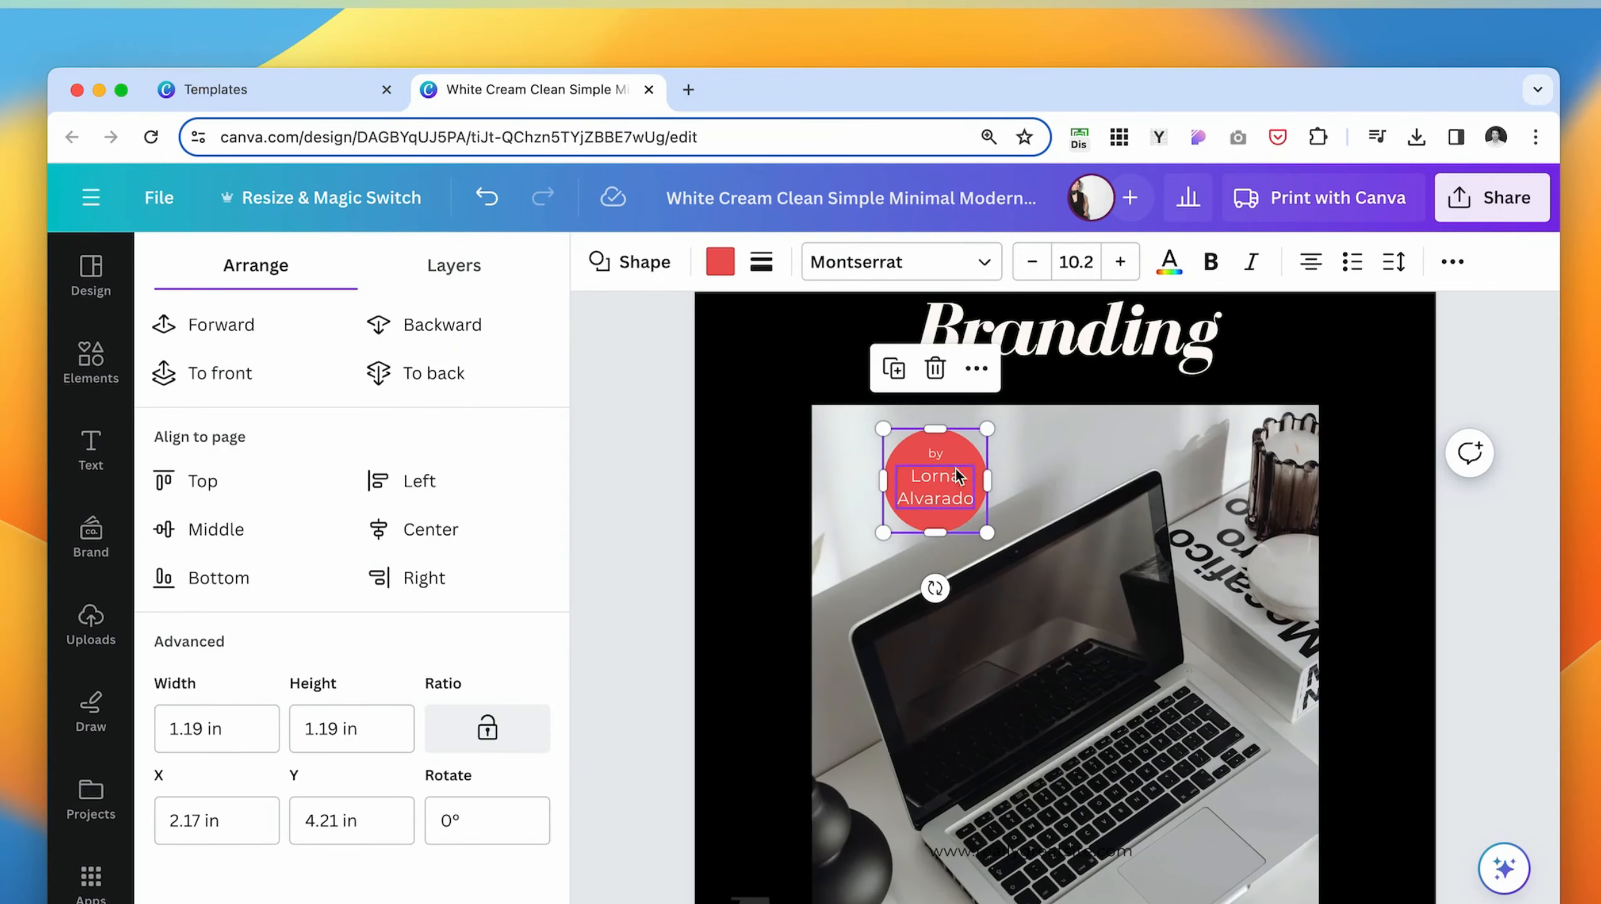
- Center the word "by" and the author's name on the red circle and group the three elements
left_click(935, 487)
left_click(941, 450, "shift")
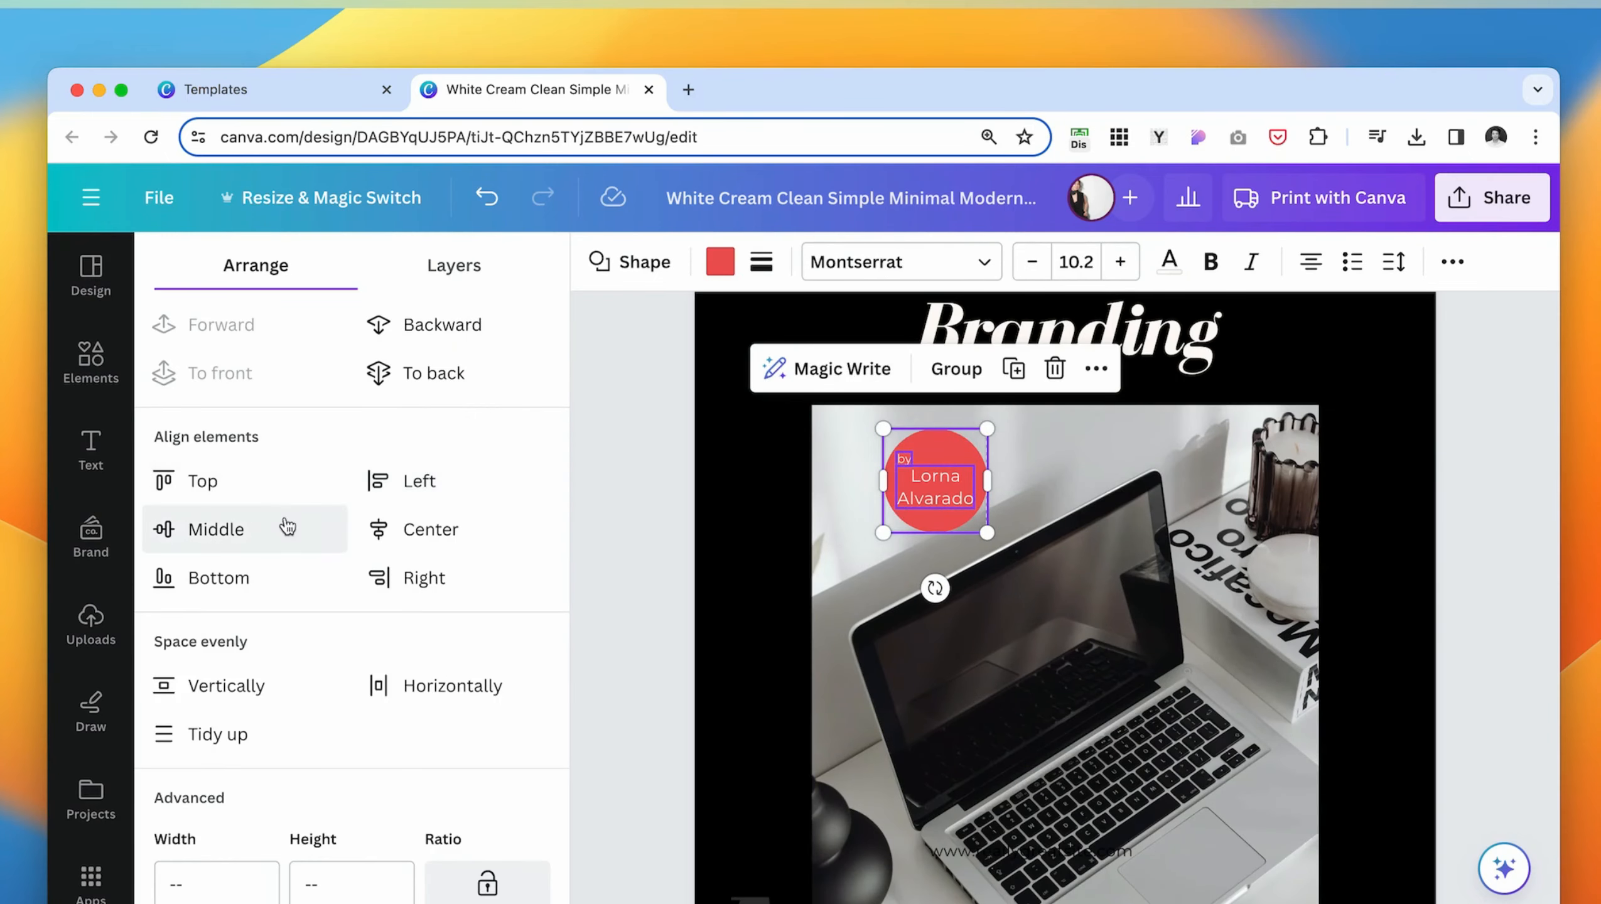
left_click(449, 534)
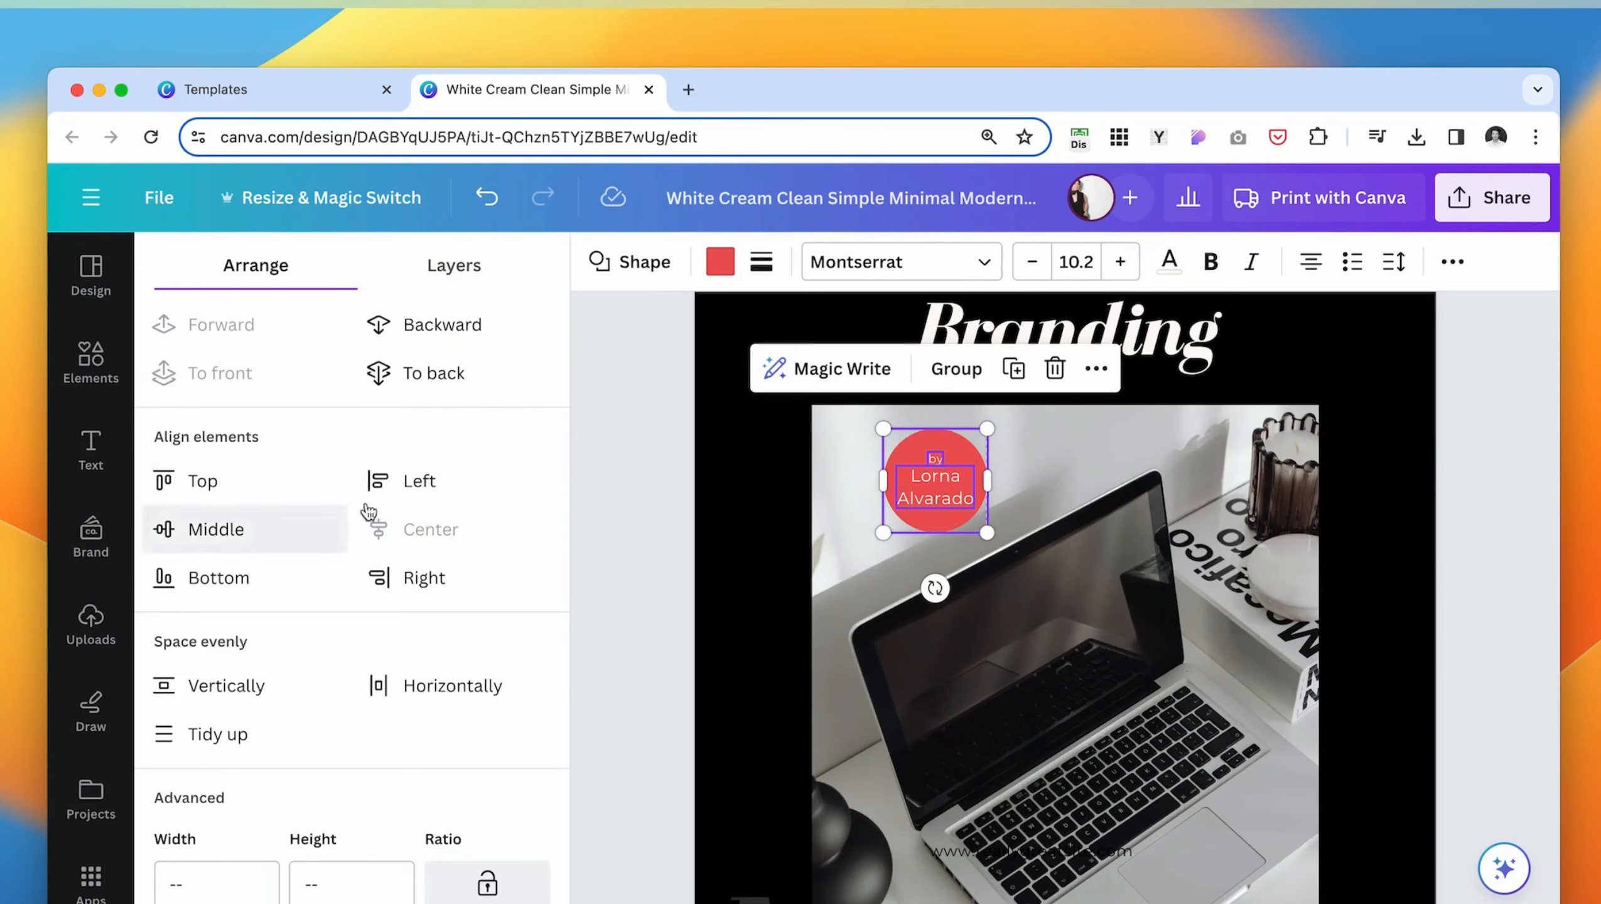
left_click(967, 374)
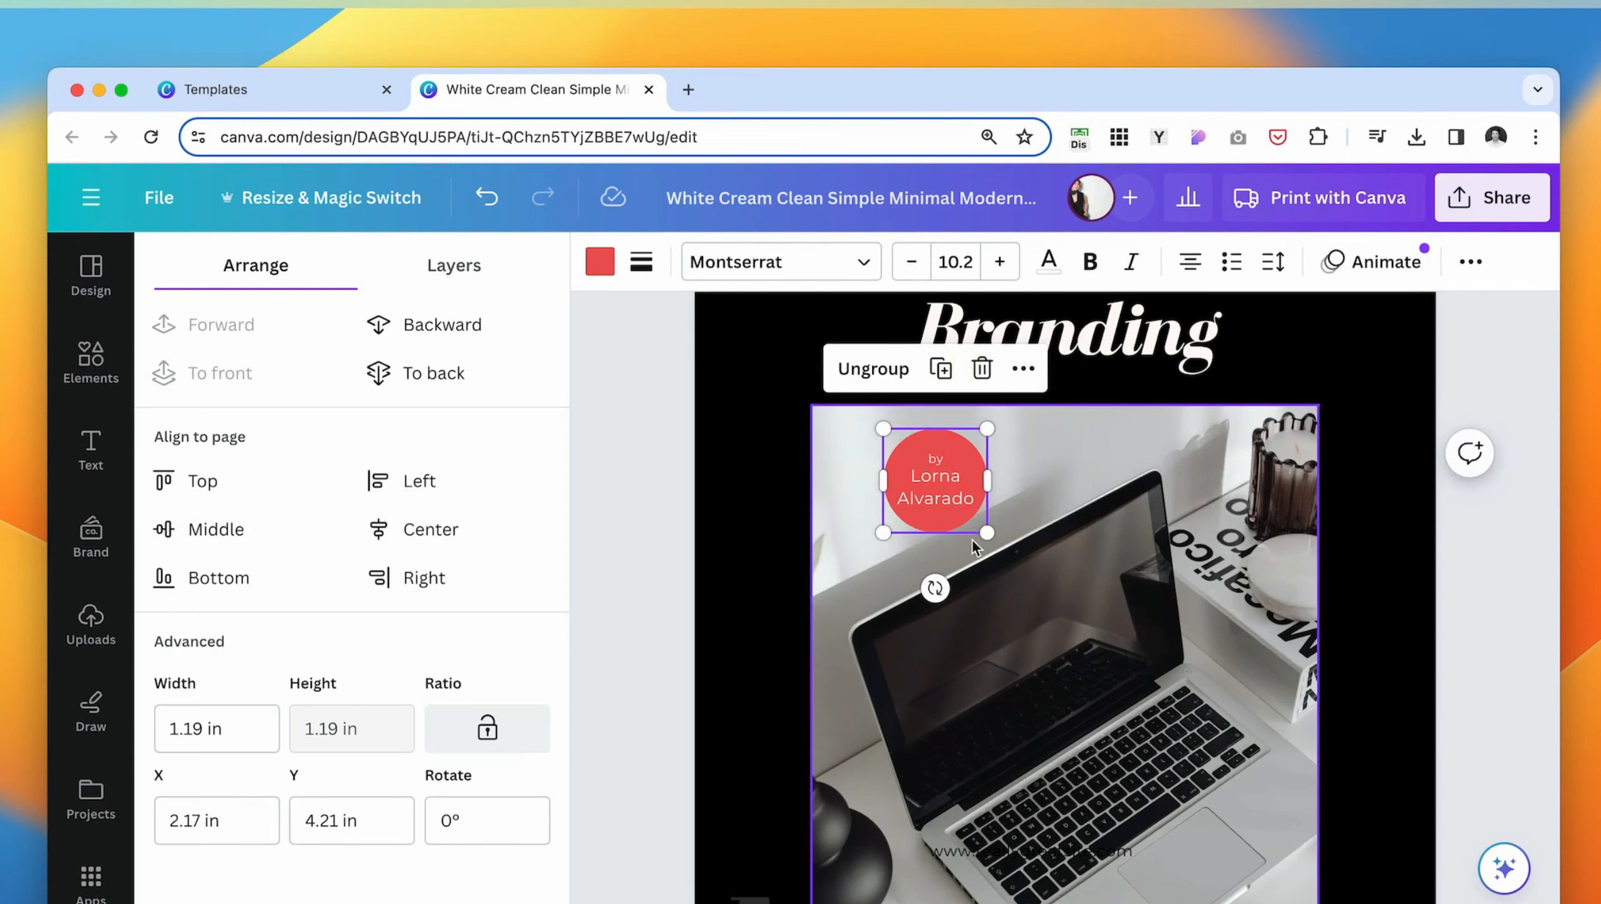
- Enlarge the red author badge over the photo's upper-left corner and place the website address vertically in white beside the photo
left_click_drag(886, 505, 1019, 466)
left_click(1381, 666)
left_click_drag(873, 625, 884, 499)
left_click(657, 507)
scroll(657, 504, "up", 3)
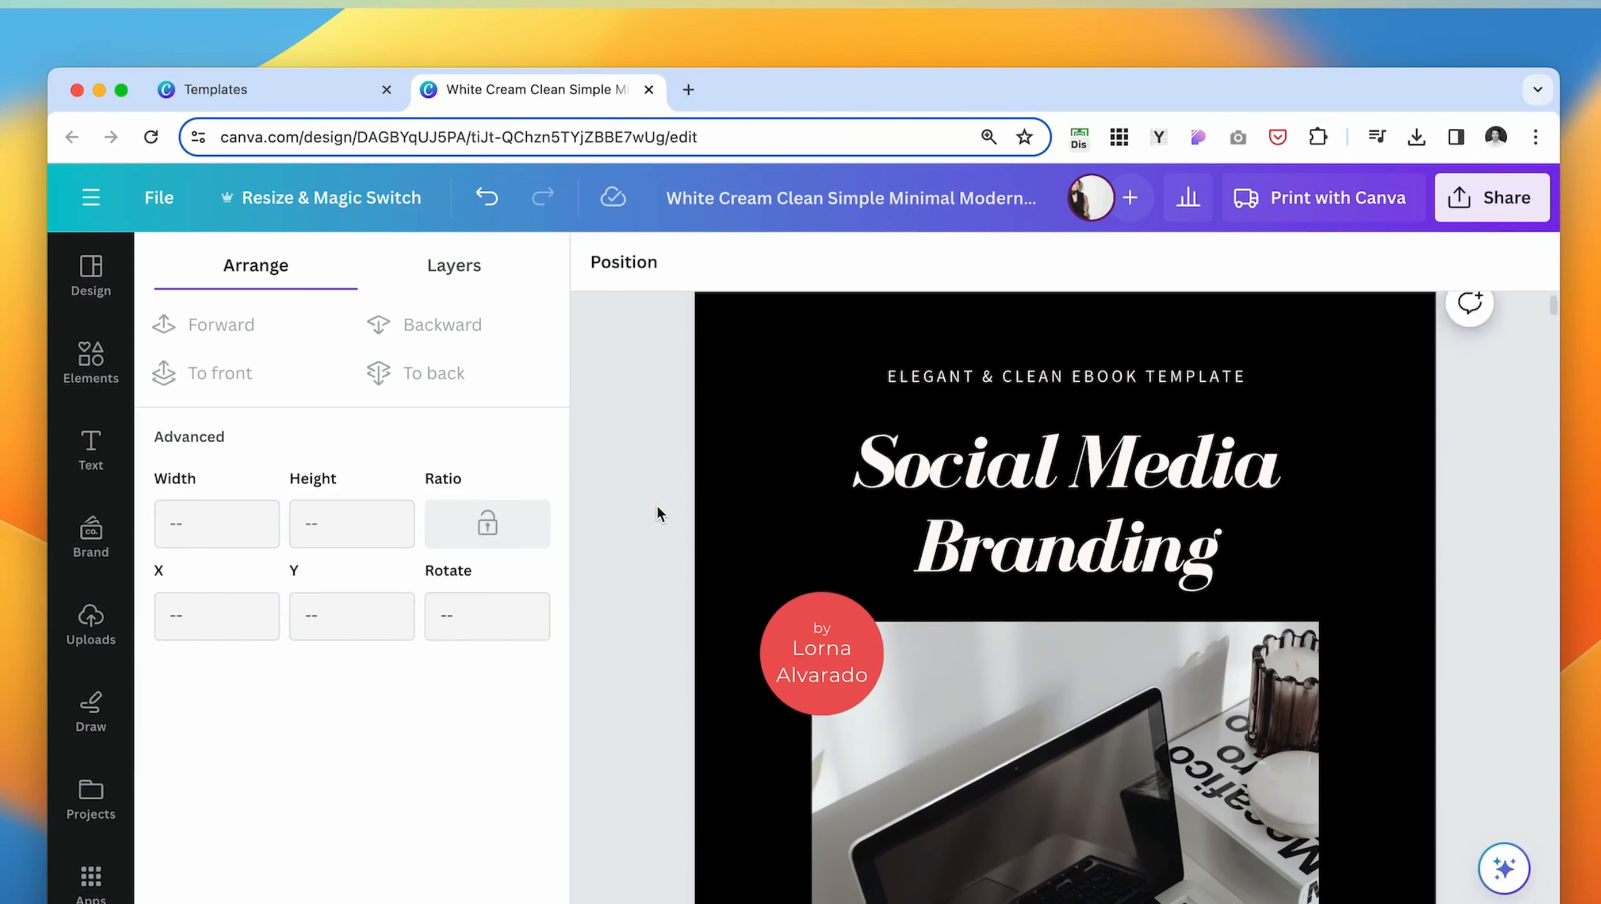
scroll(656, 504, "down", 4)
left_click(1097, 491)
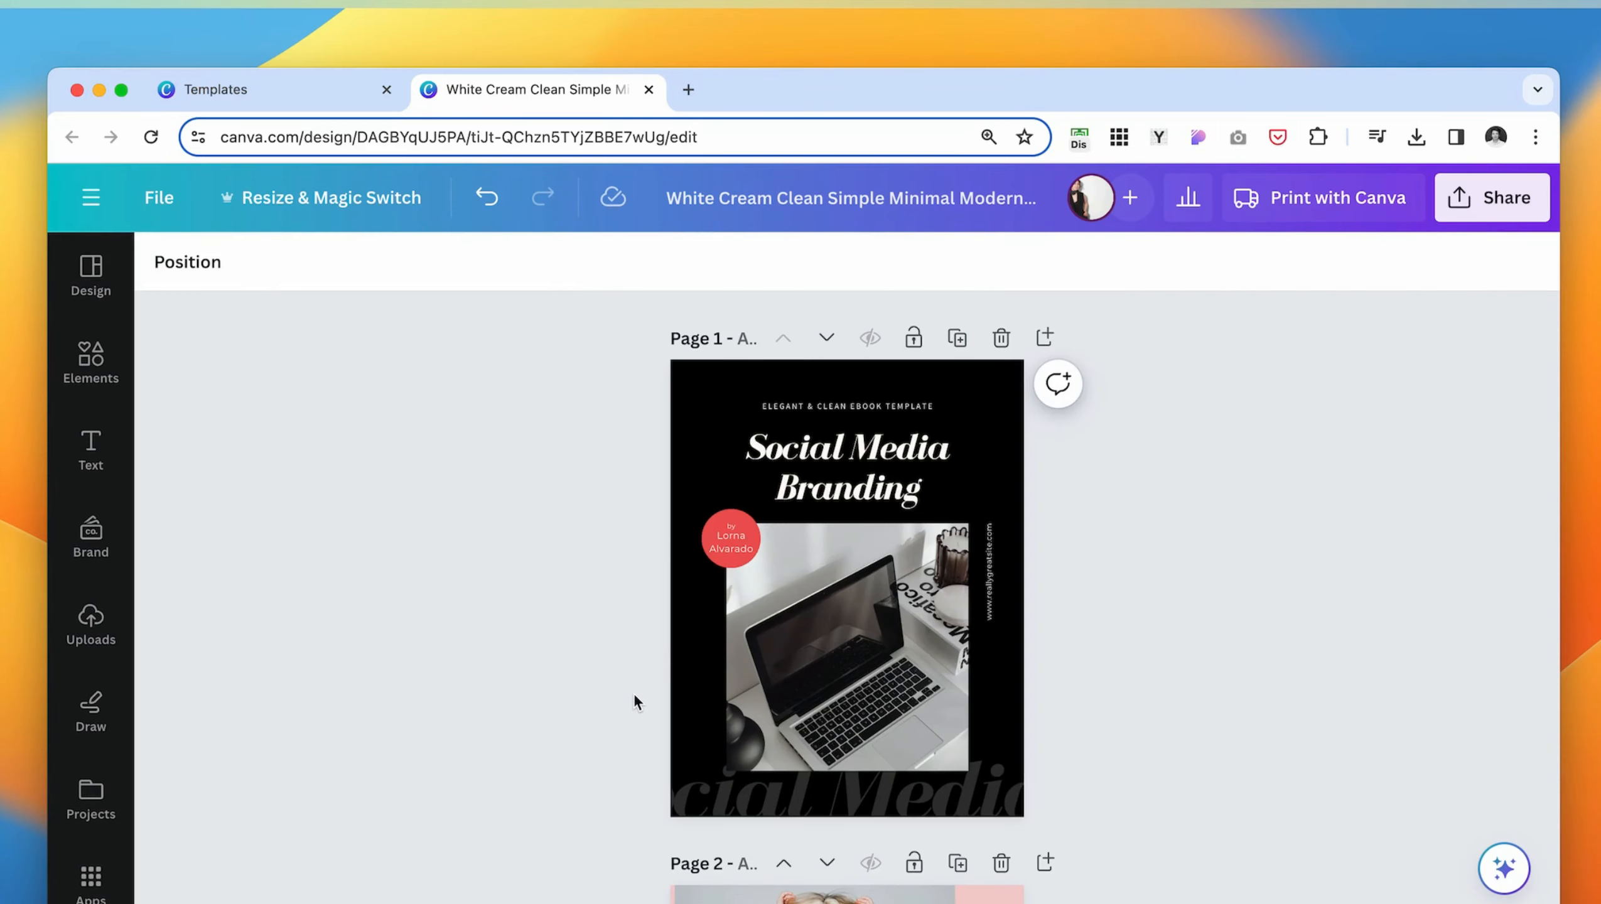
- Duplicate the black cover page
scroll(431, 736, "down", 1)
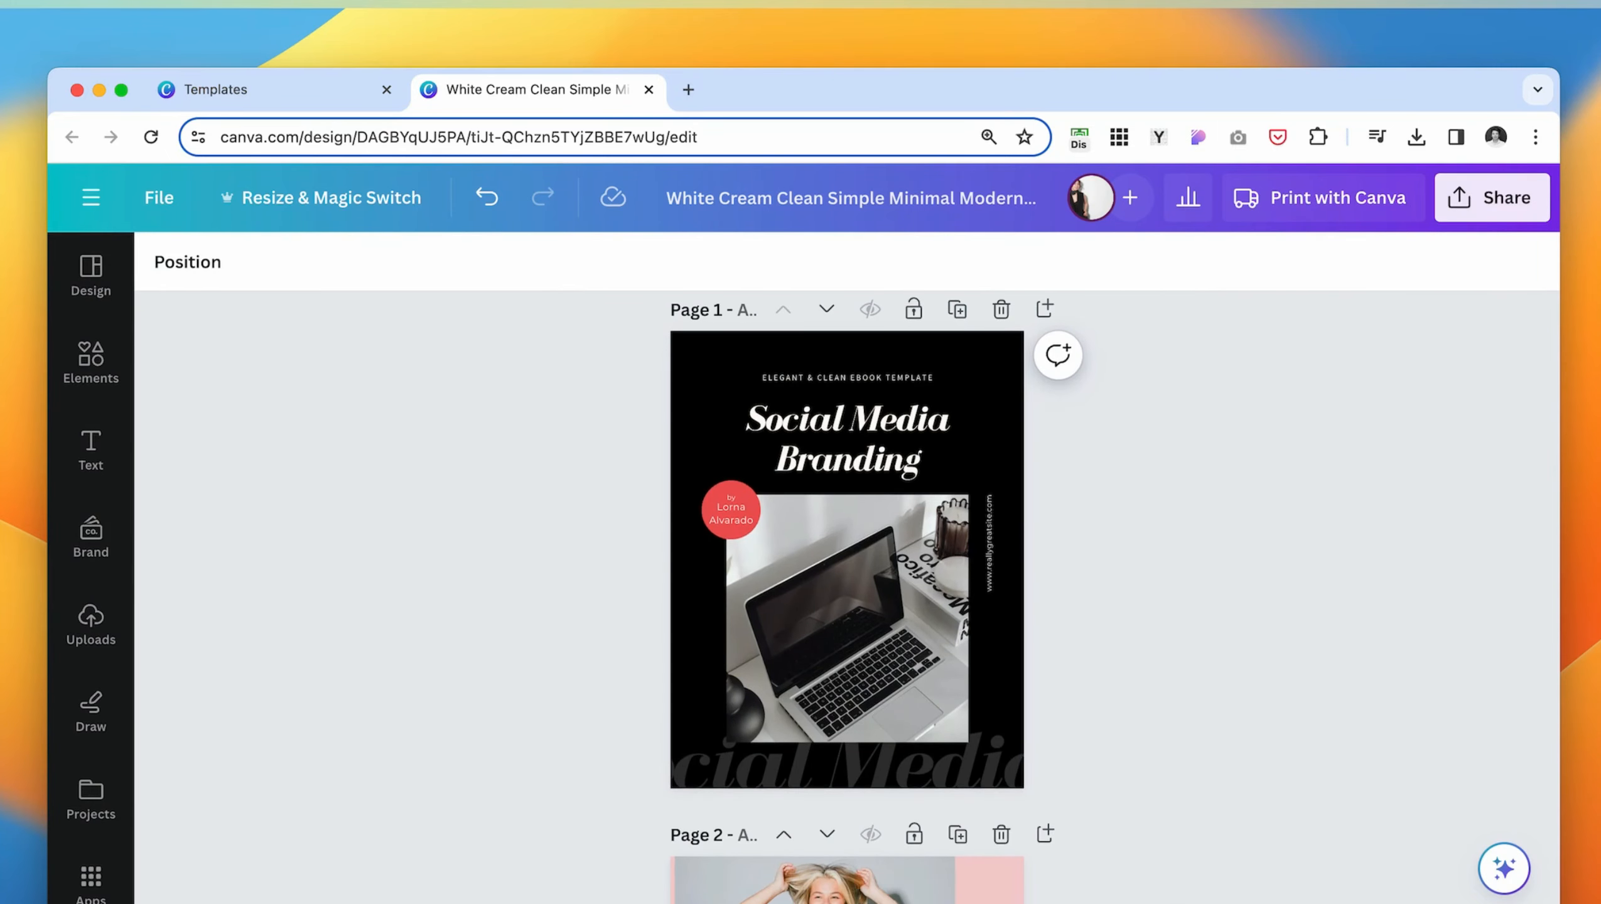
left_click(957, 309)
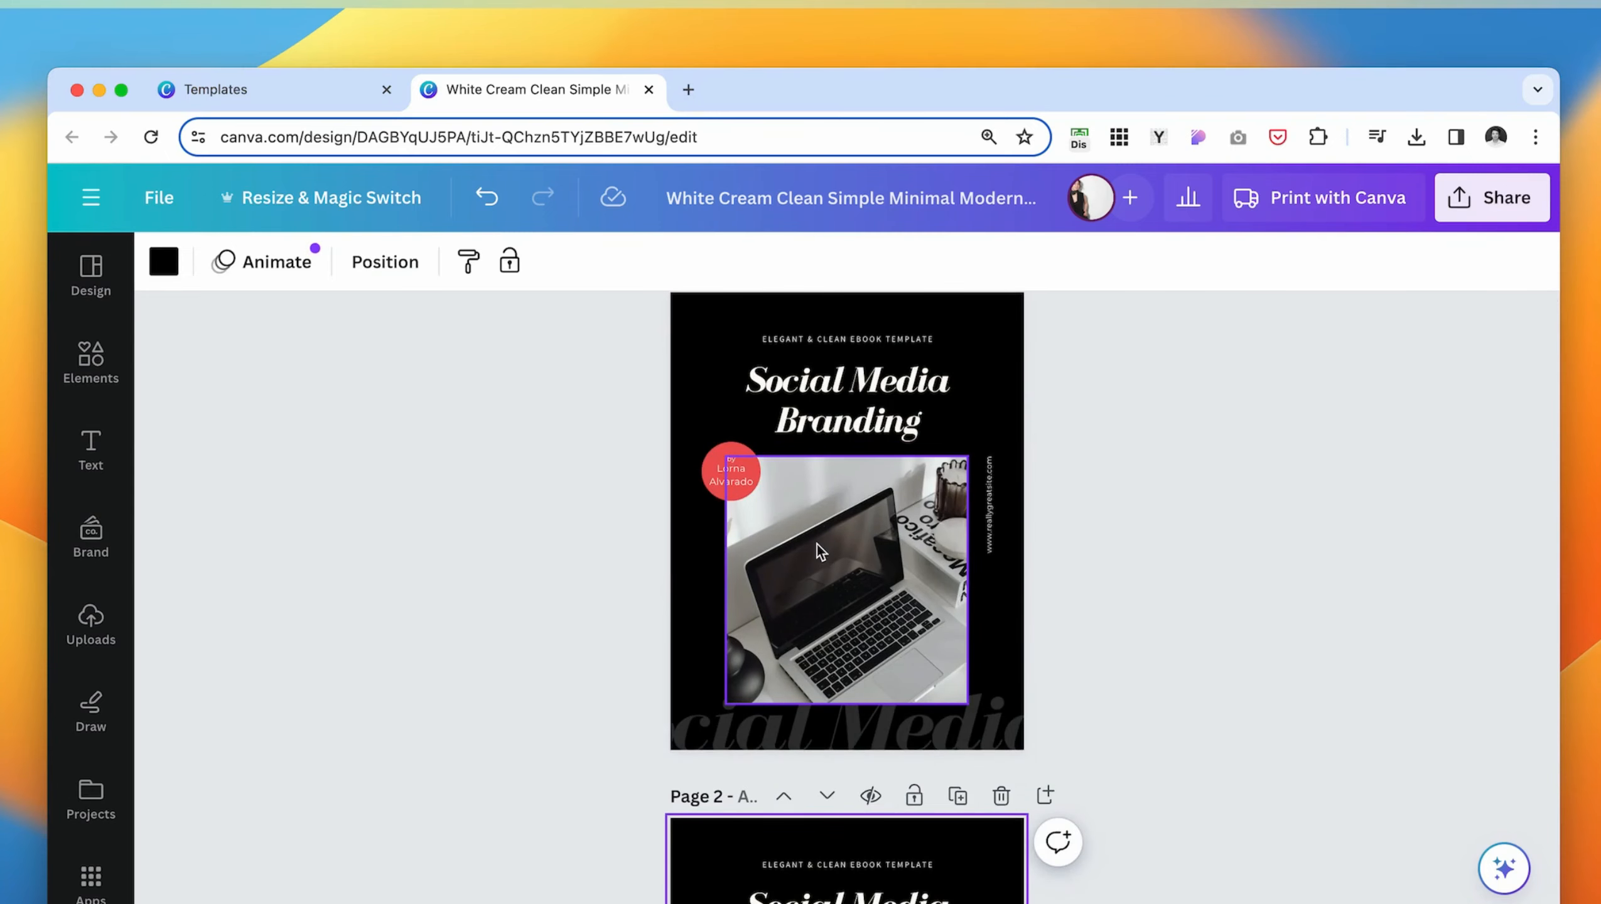
scroll(816, 544, "up", 2)
scroll(762, 624, "down", 6)
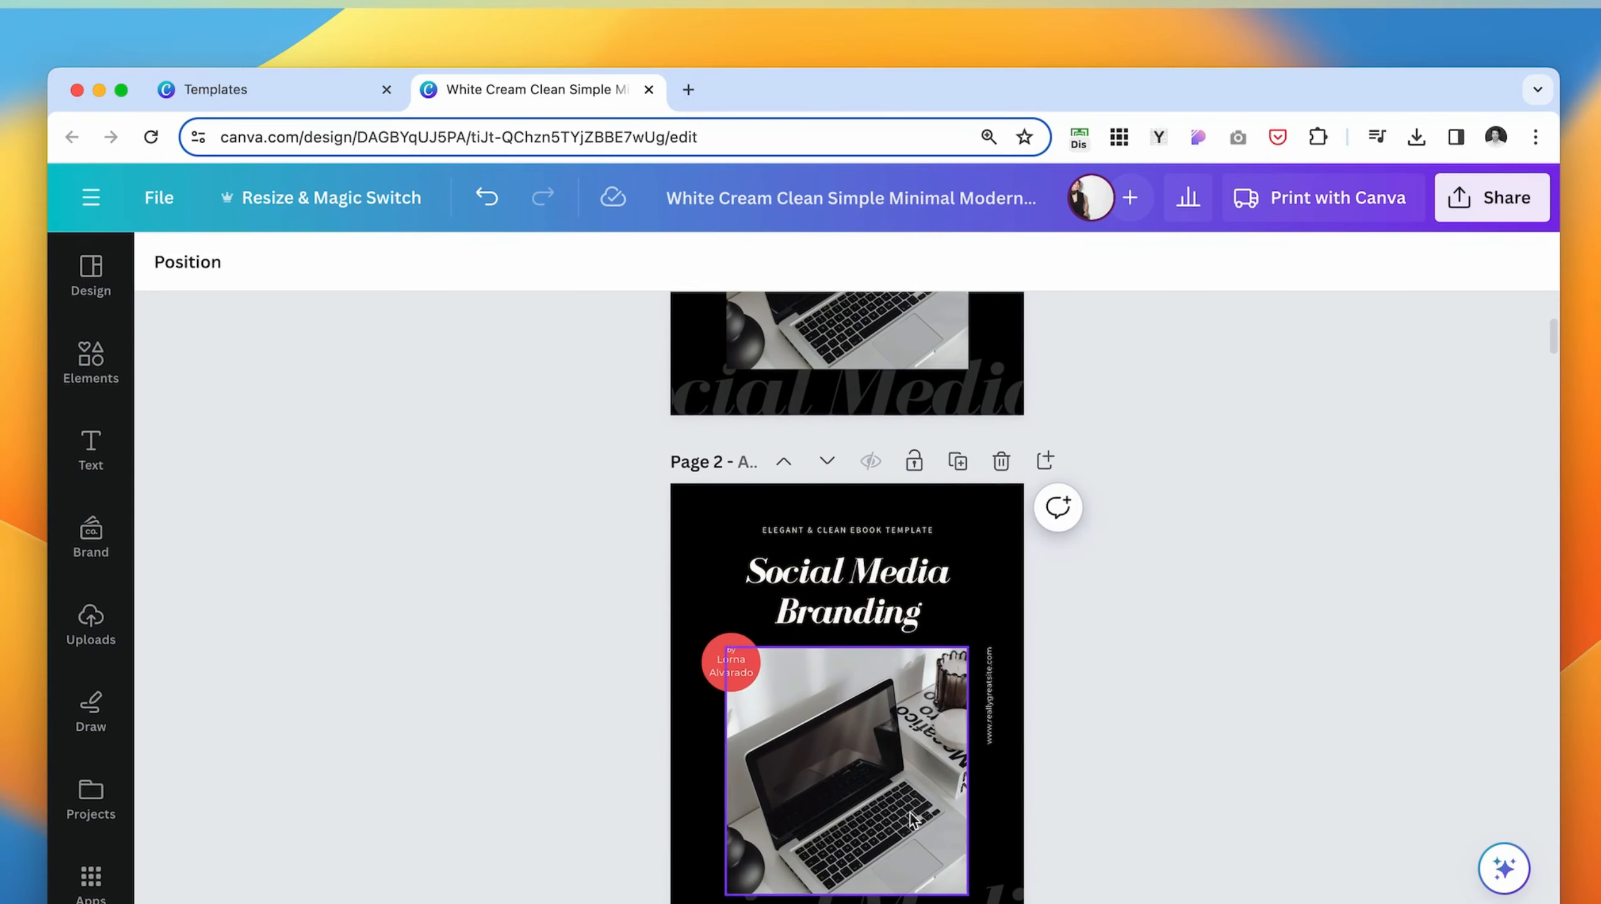
- Search the design templates for "cover page"
left_click(91, 362)
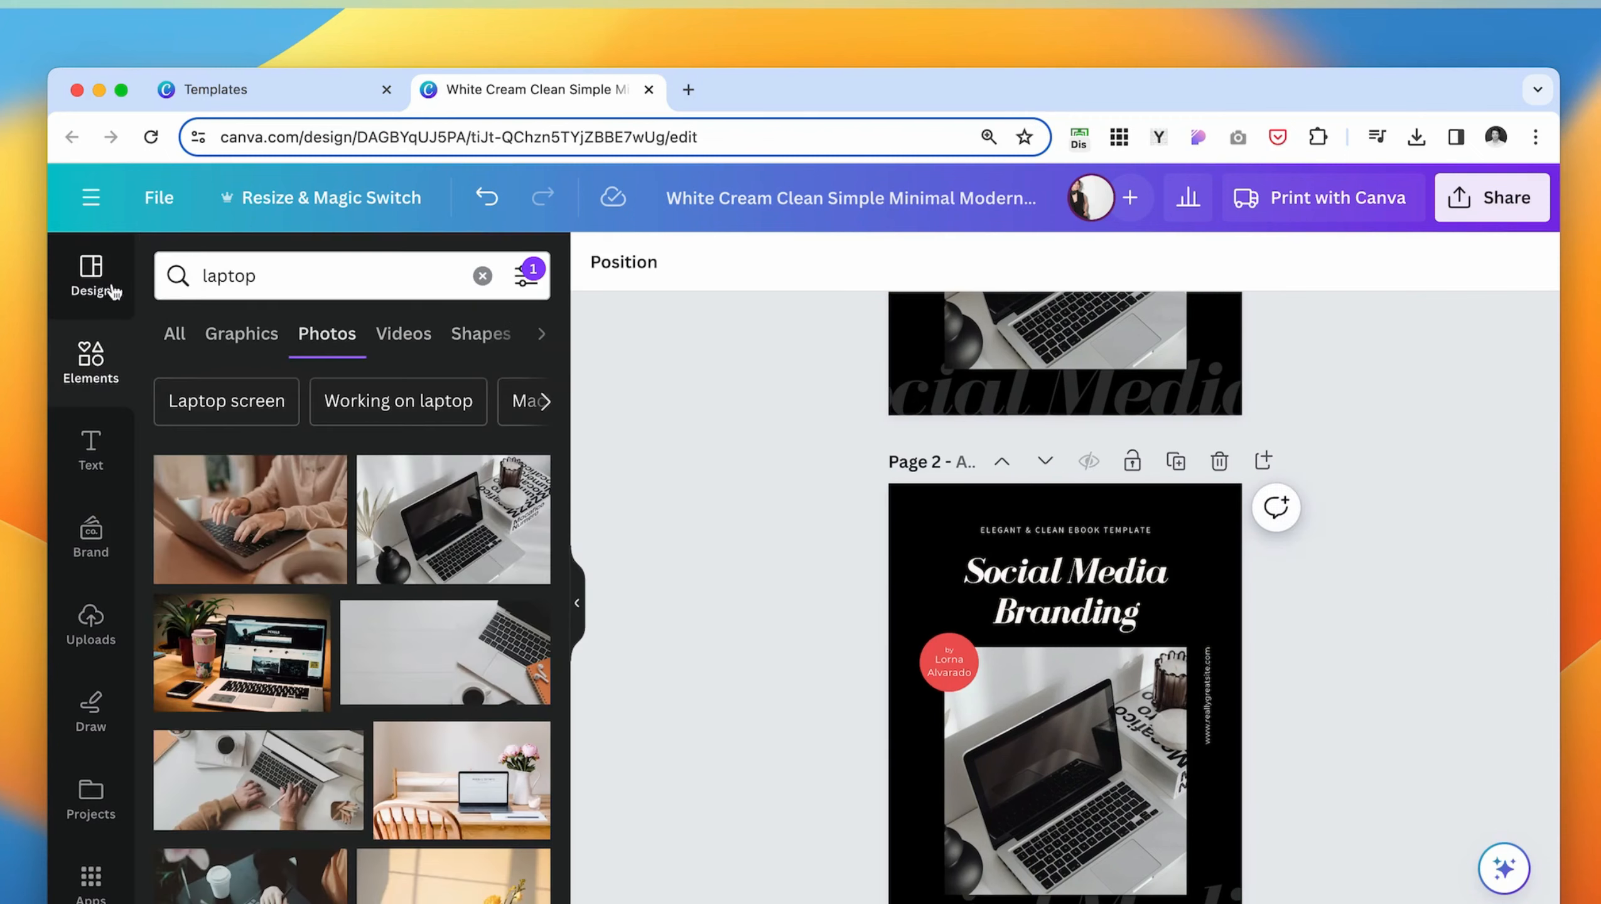
left_click(95, 276)
left_click(268, 327)
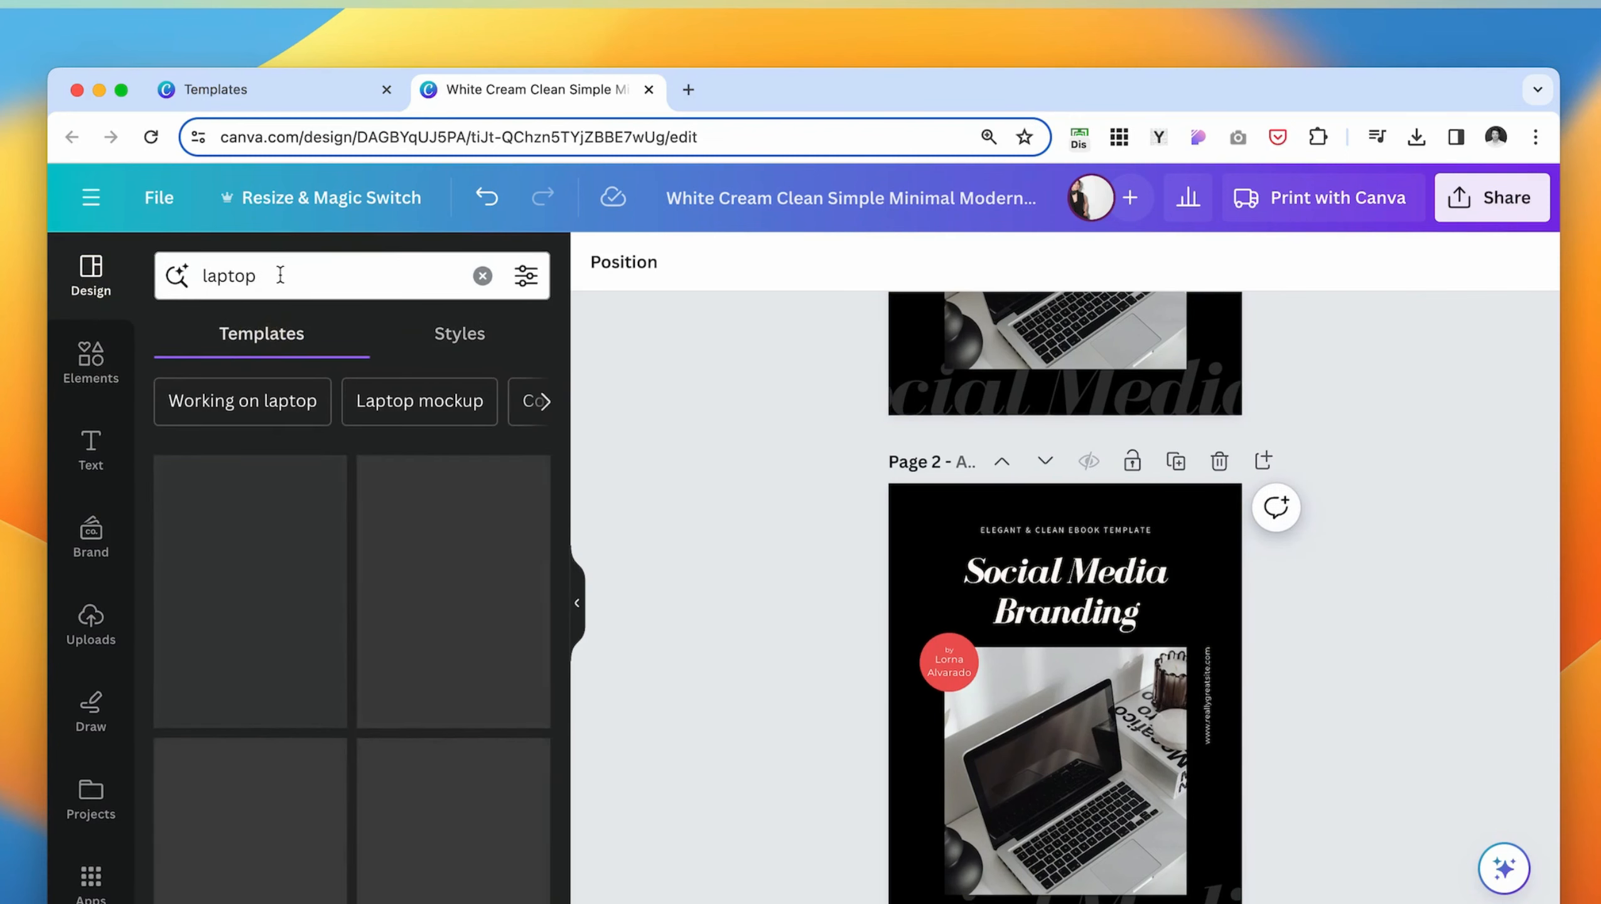
left_click(290, 282)
left_click_drag(291, 282, 206, 279)
key("BackSpace")
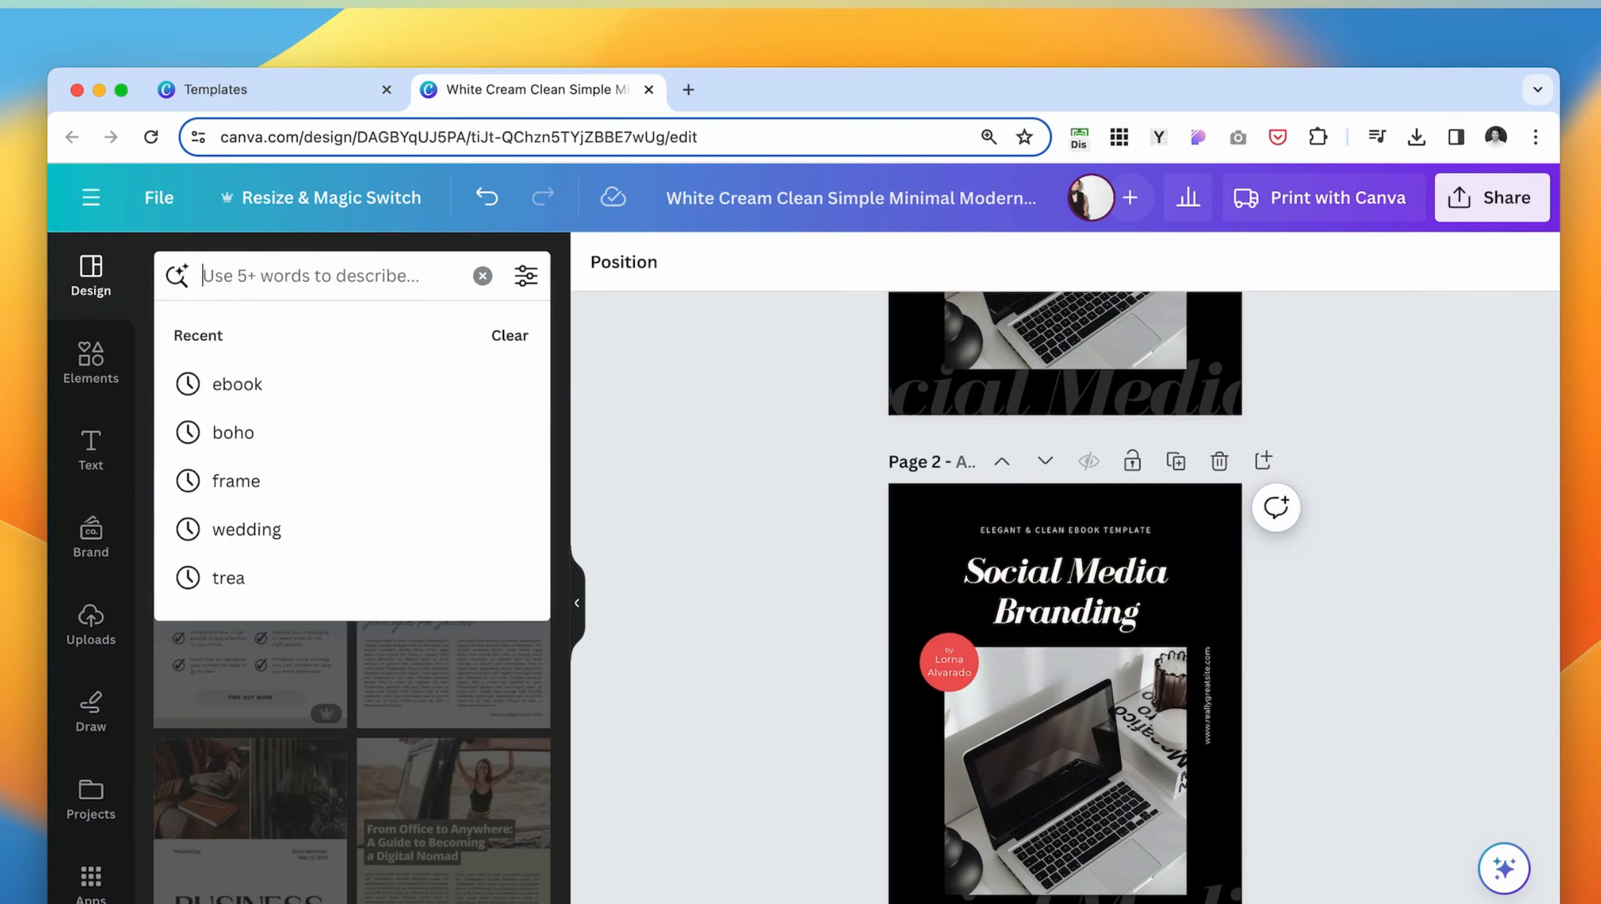
type("cover page")
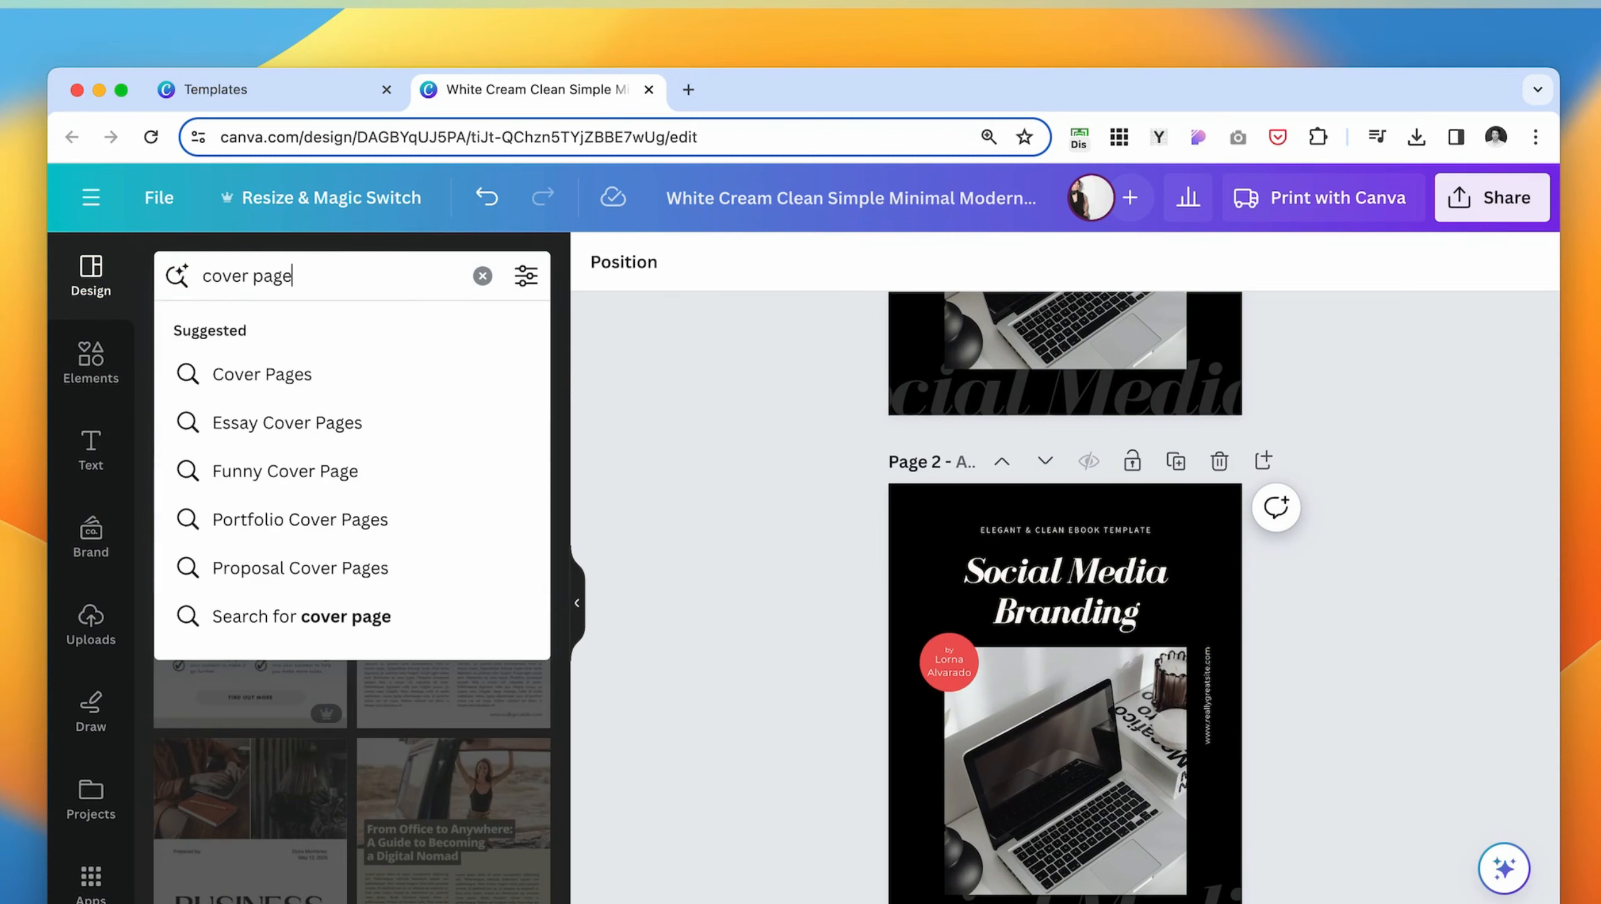
key("Return")
- Add the White Neutral Aesthetic Fashion Portfolio Photo Cover template as a new page
scroll(271, 647, "down", 10)
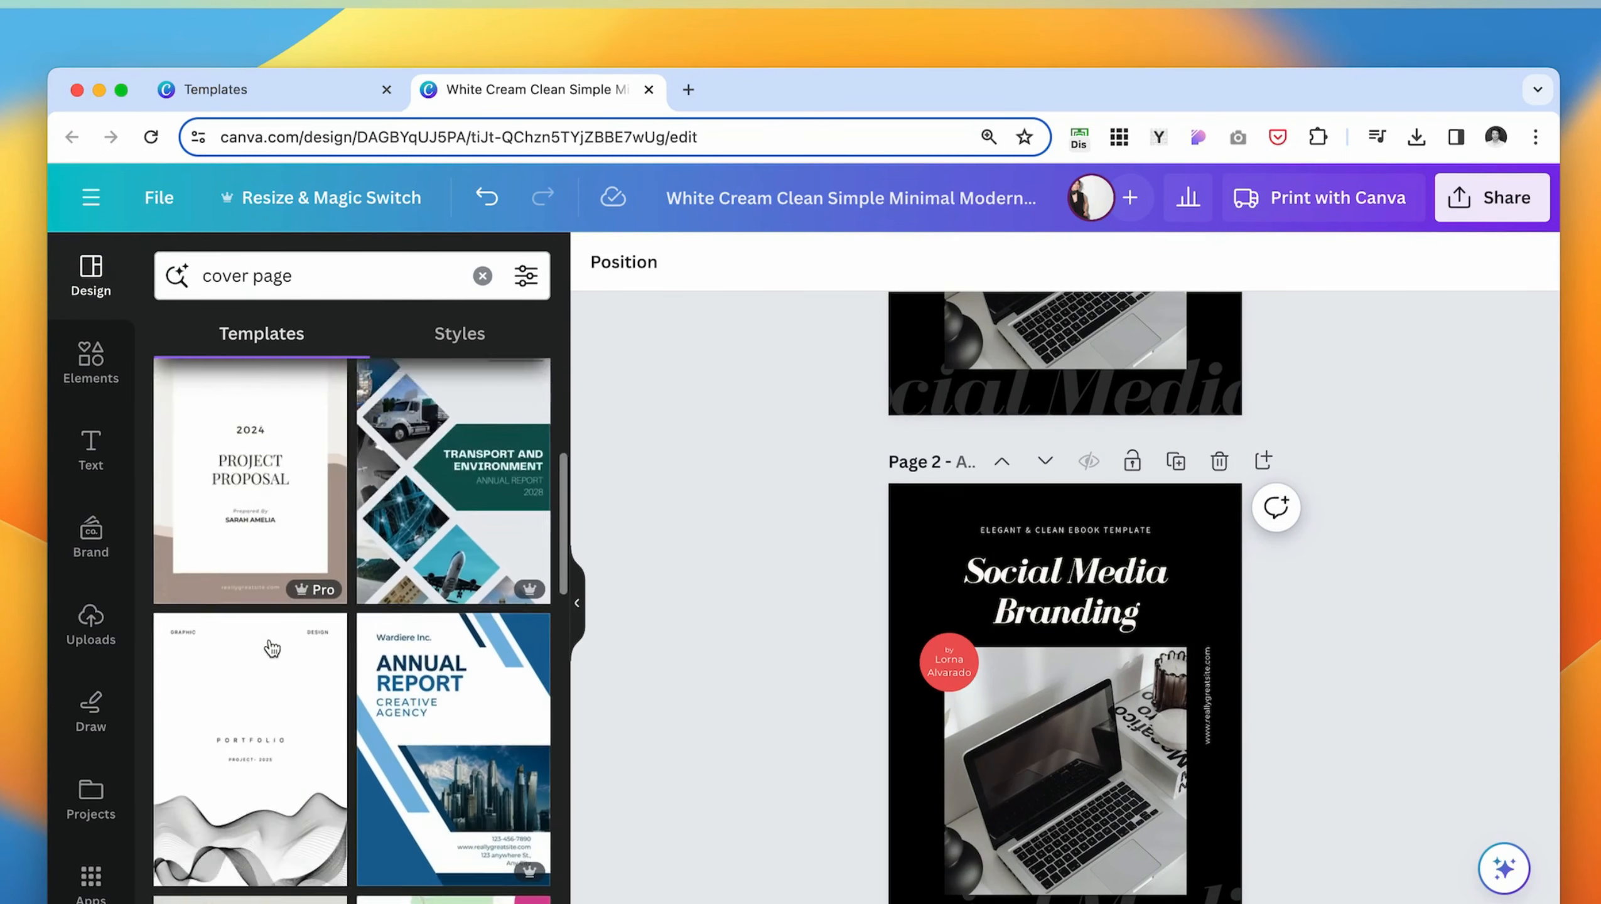
scroll(272, 648, "down", 10)
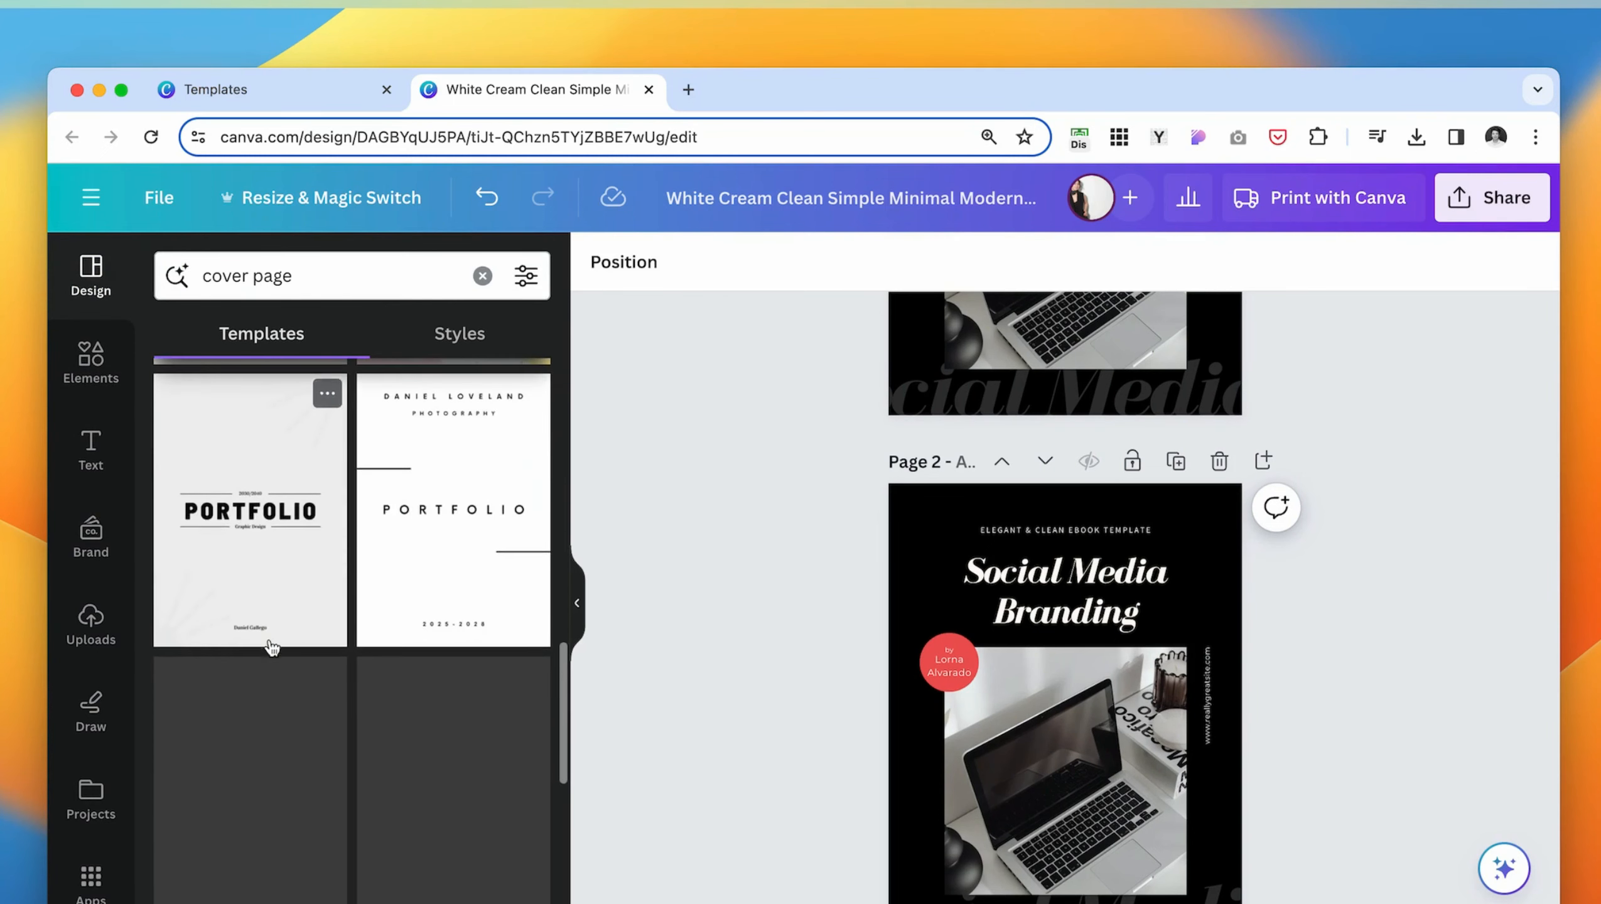
scroll(310, 821, "down", 5)
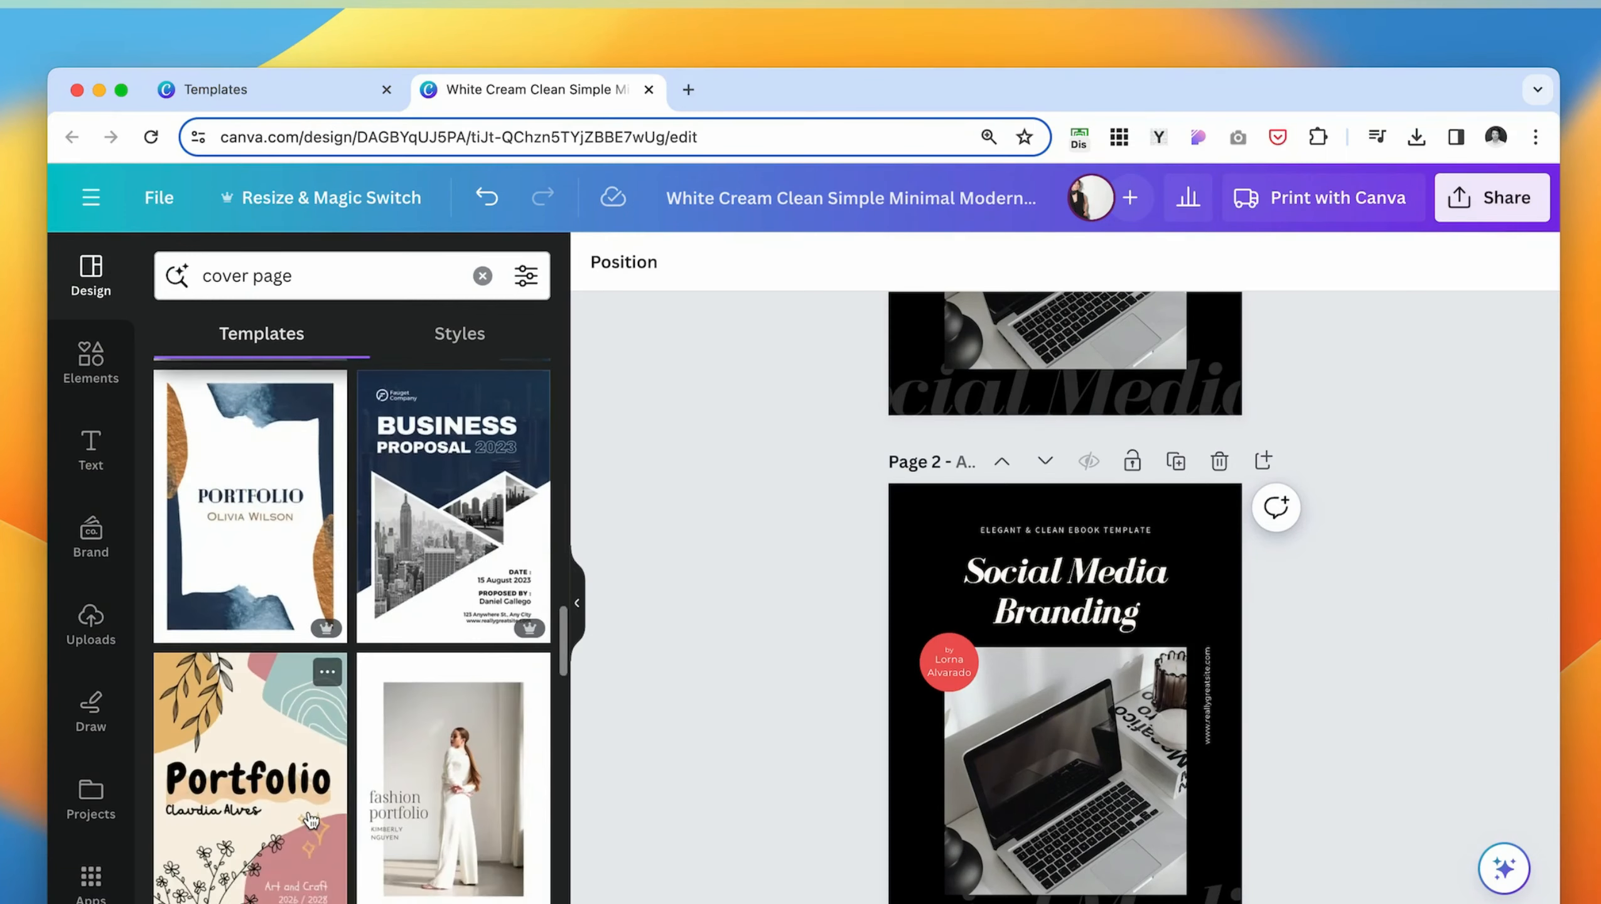
left_click(448, 689)
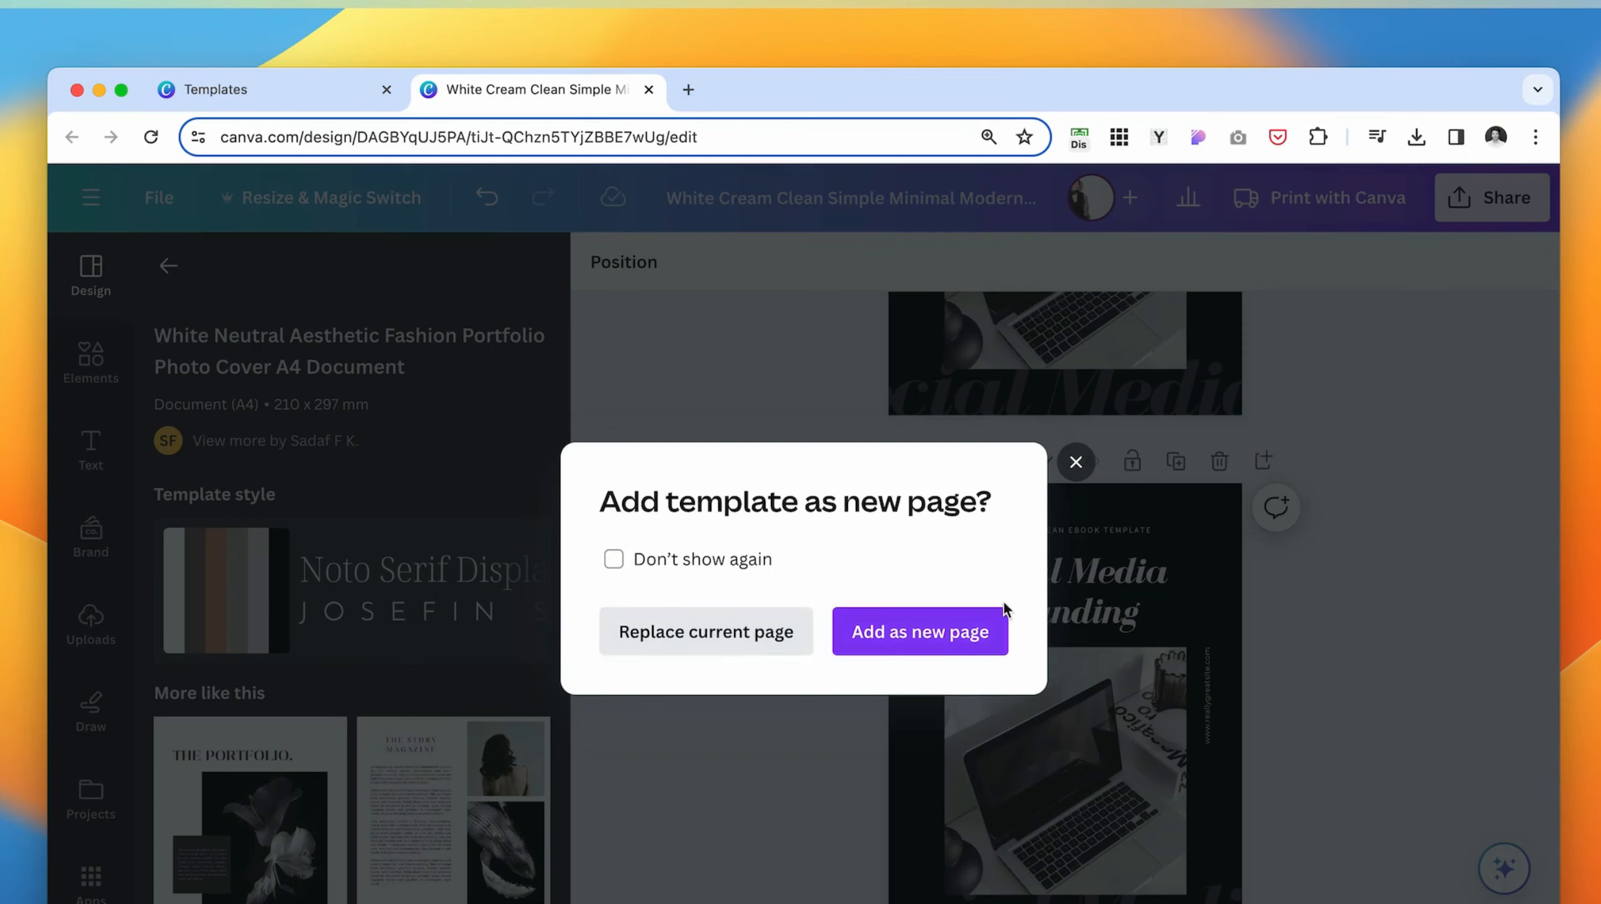
left_click(954, 644)
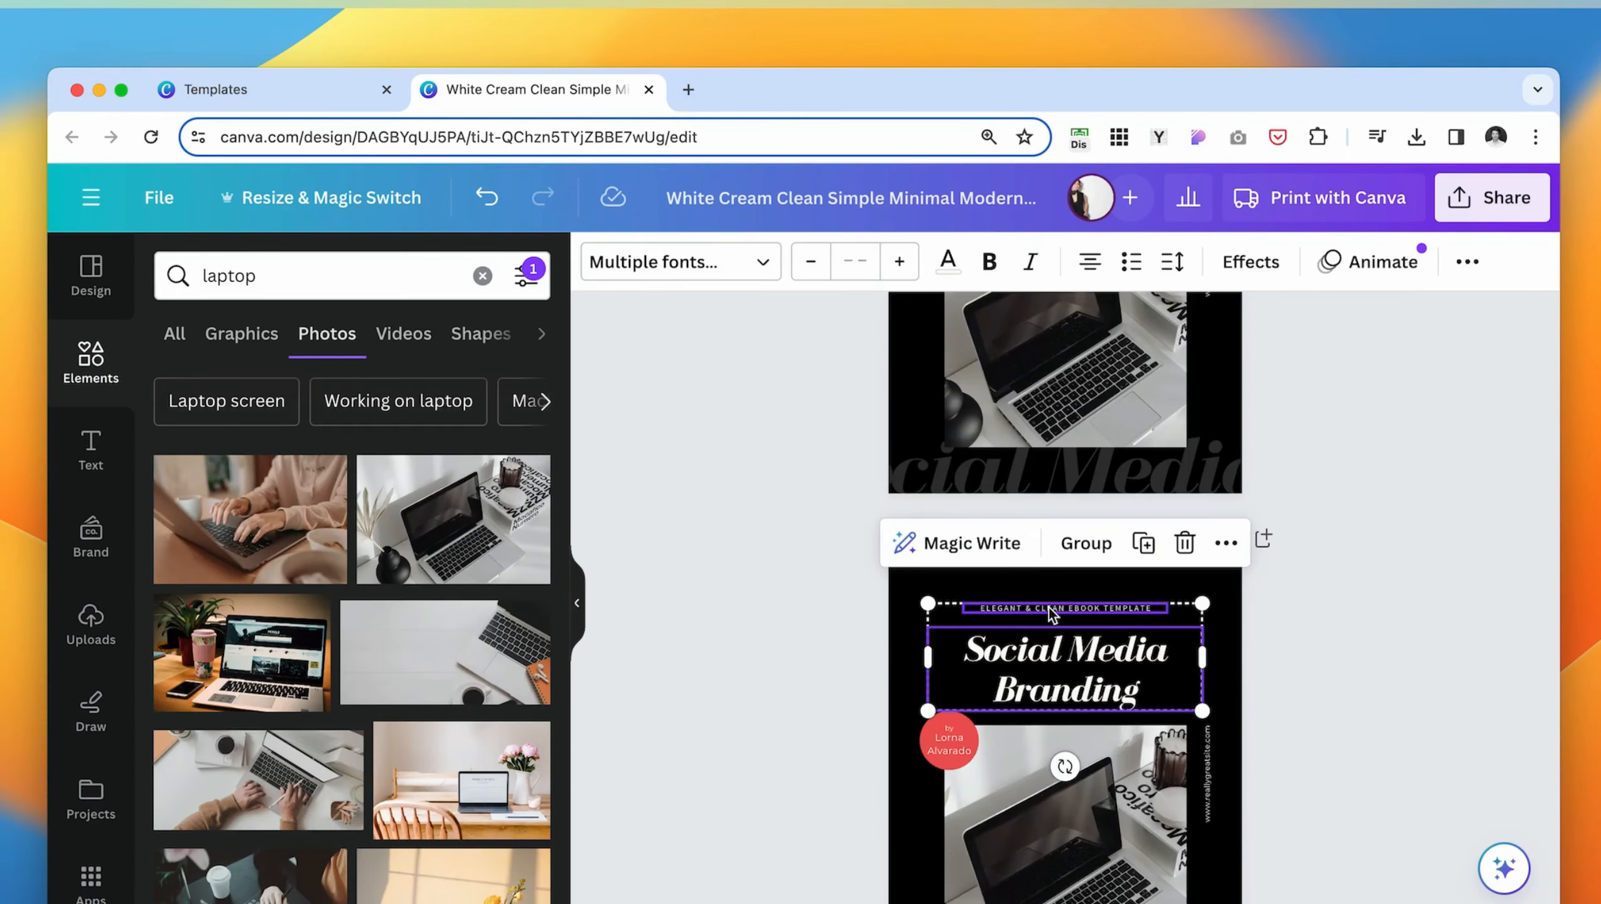
- Replace page 3's fashion photo with the laptop and coffee photo and delete the "fashion portfolio" heading and author name
scroll(979, 659, "down", 5)
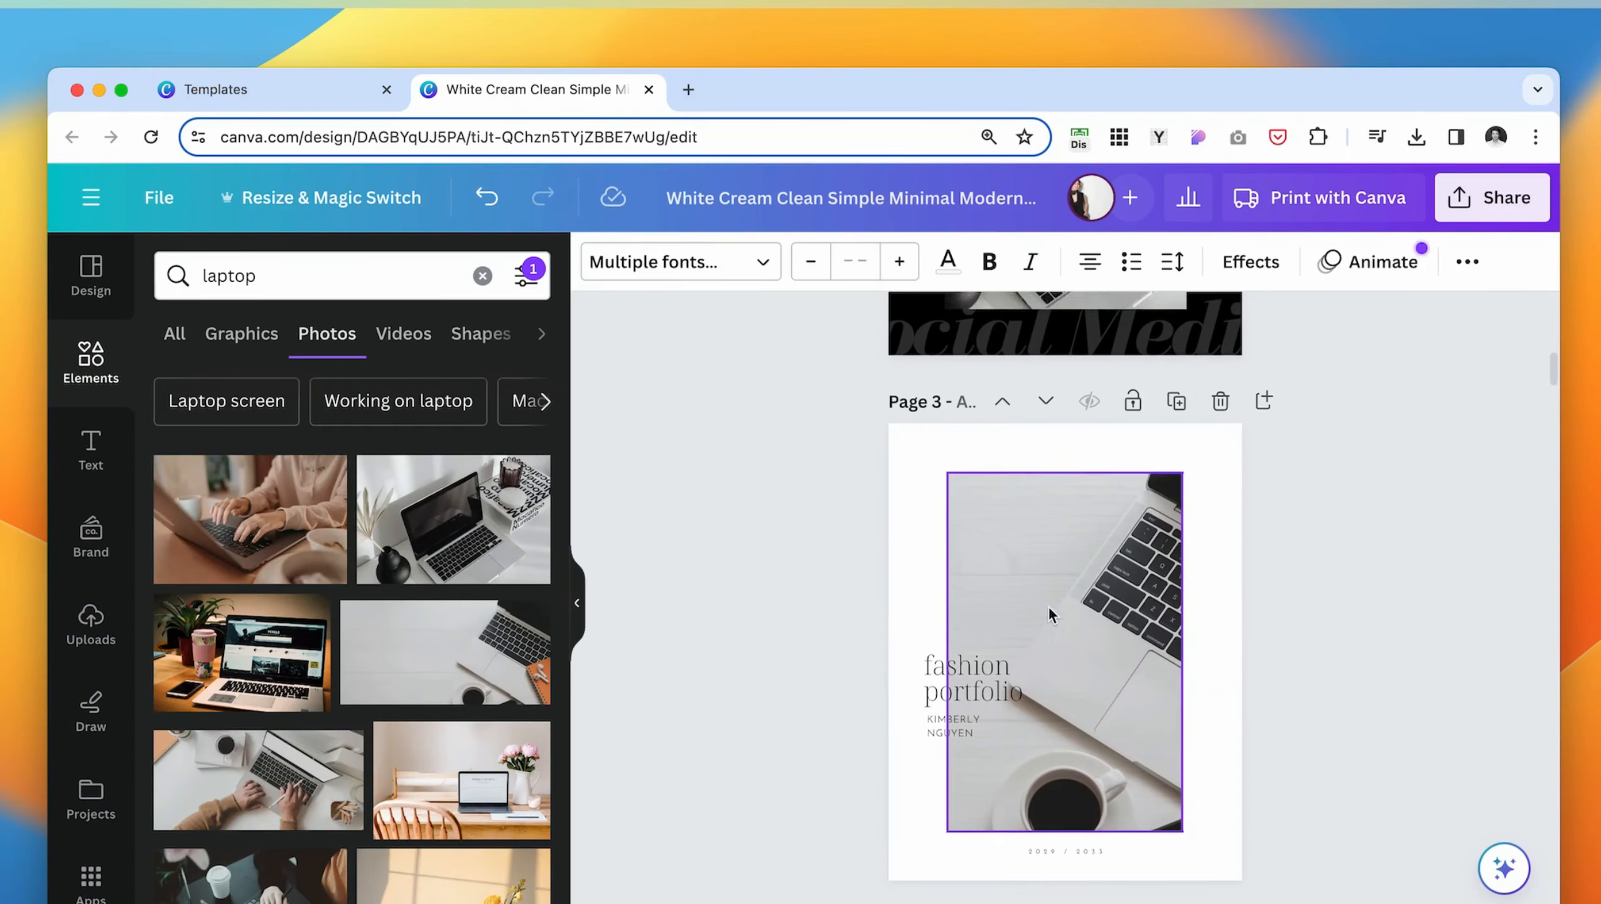
left_click(978, 658)
left_click(966, 713)
key("Delete")
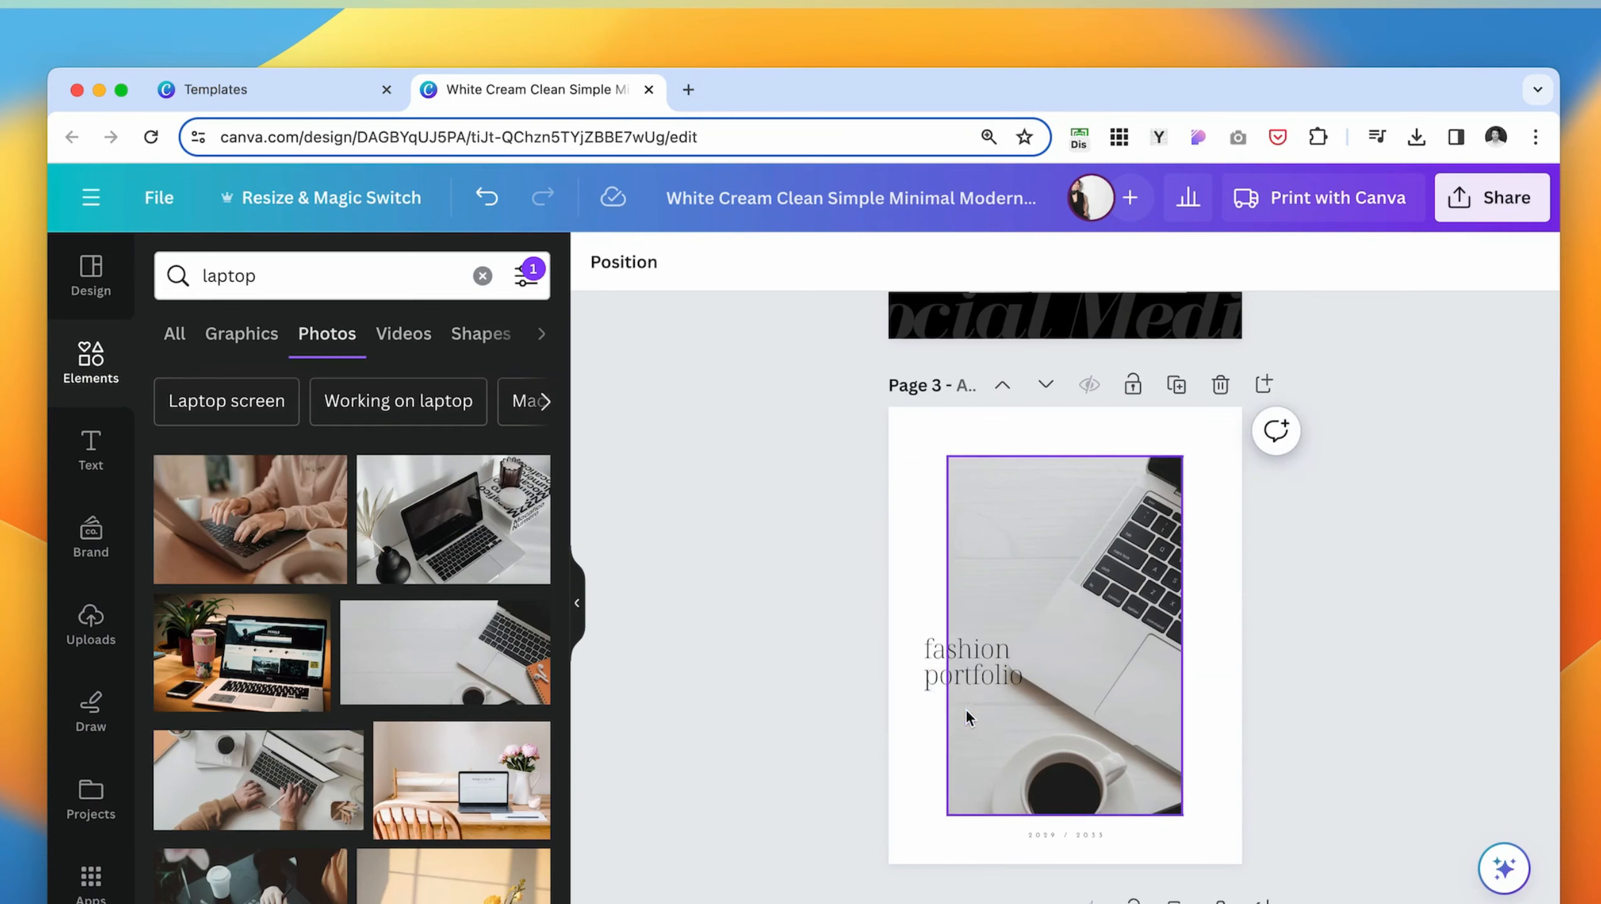
left_click(959, 641)
key("Delete")
- Paste the "Social Media Branding" title and its subtitle onto page 3 and color both black
key("ctrl+v")
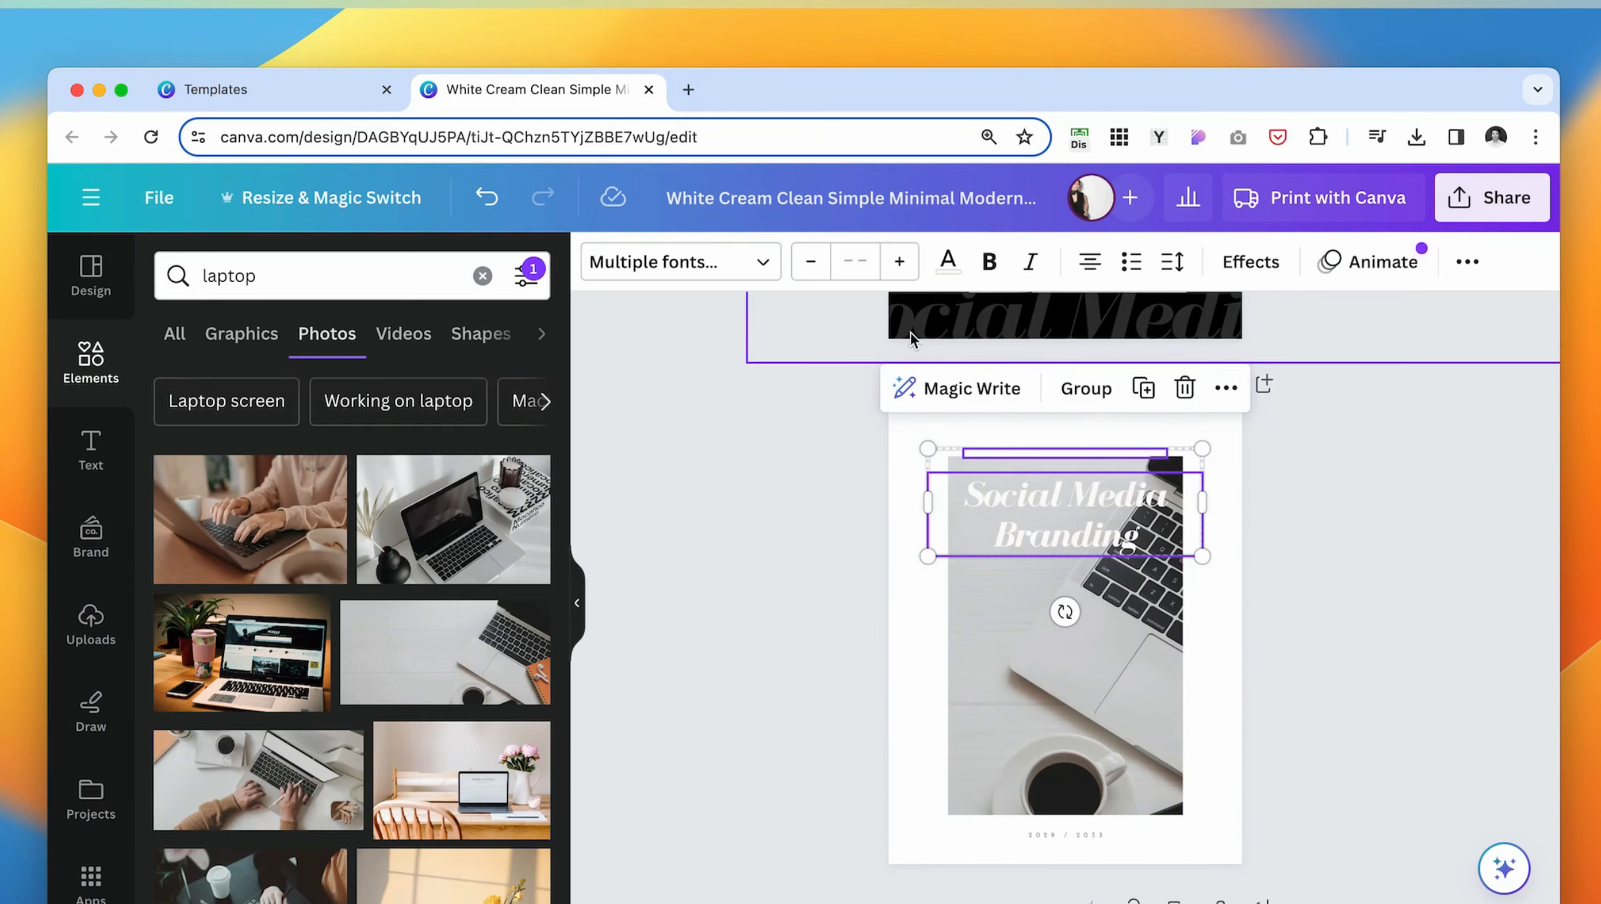
left_click(948, 261)
left_click(274, 420)
left_click(984, 633)
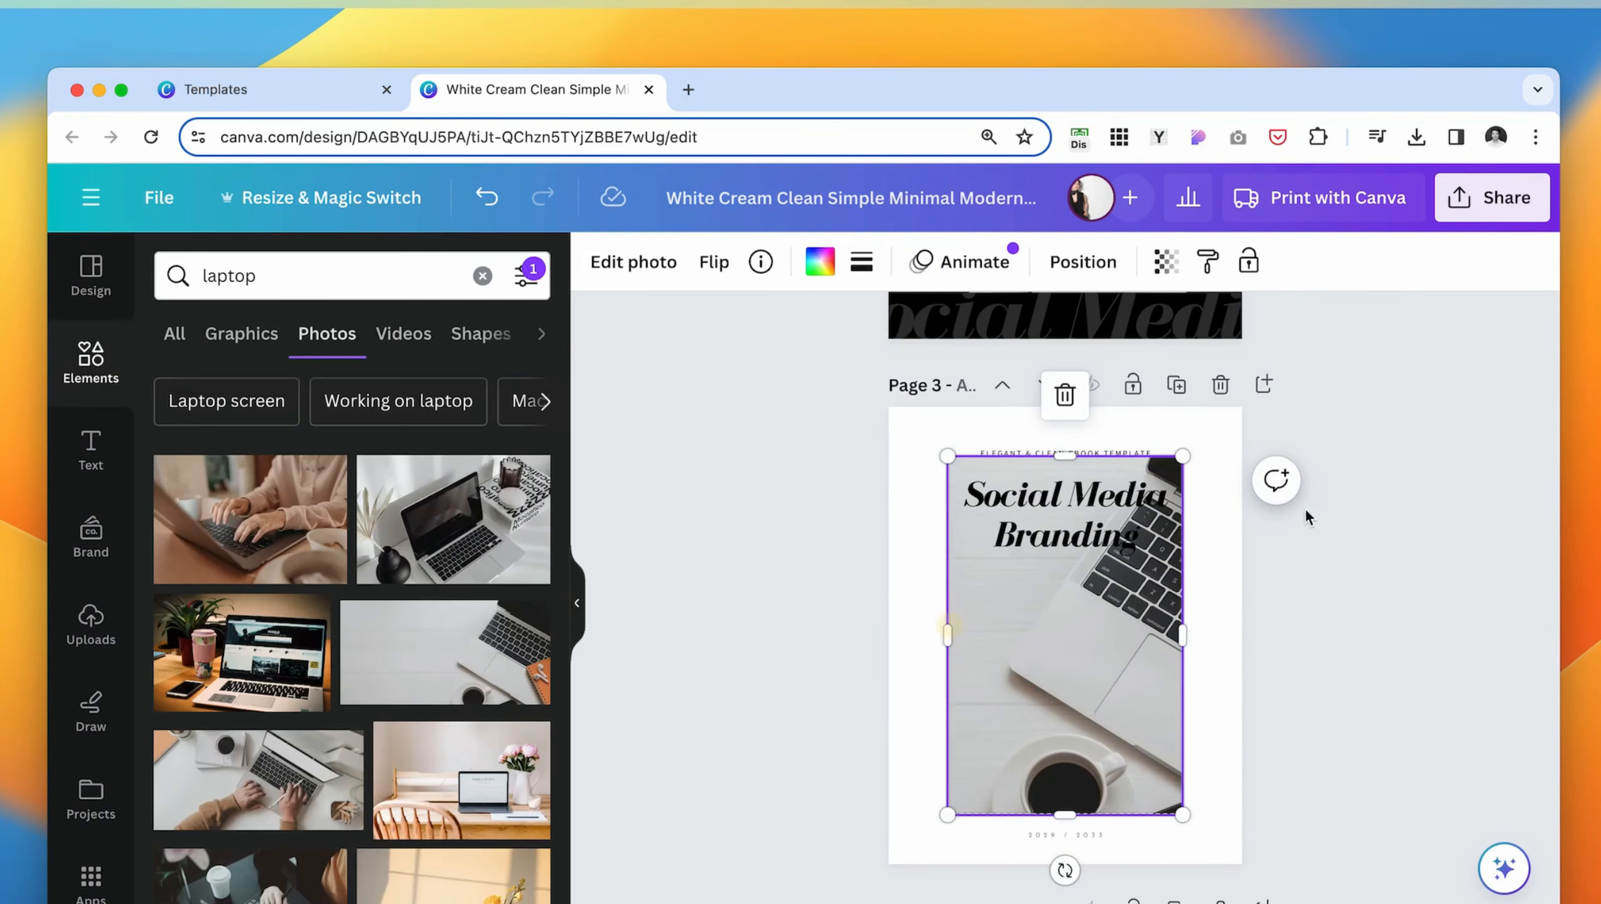
- Left-align page 3's title, wrap it onto three lines and move it over the photo's left edge
left_click(1097, 518)
left_click(1097, 265)
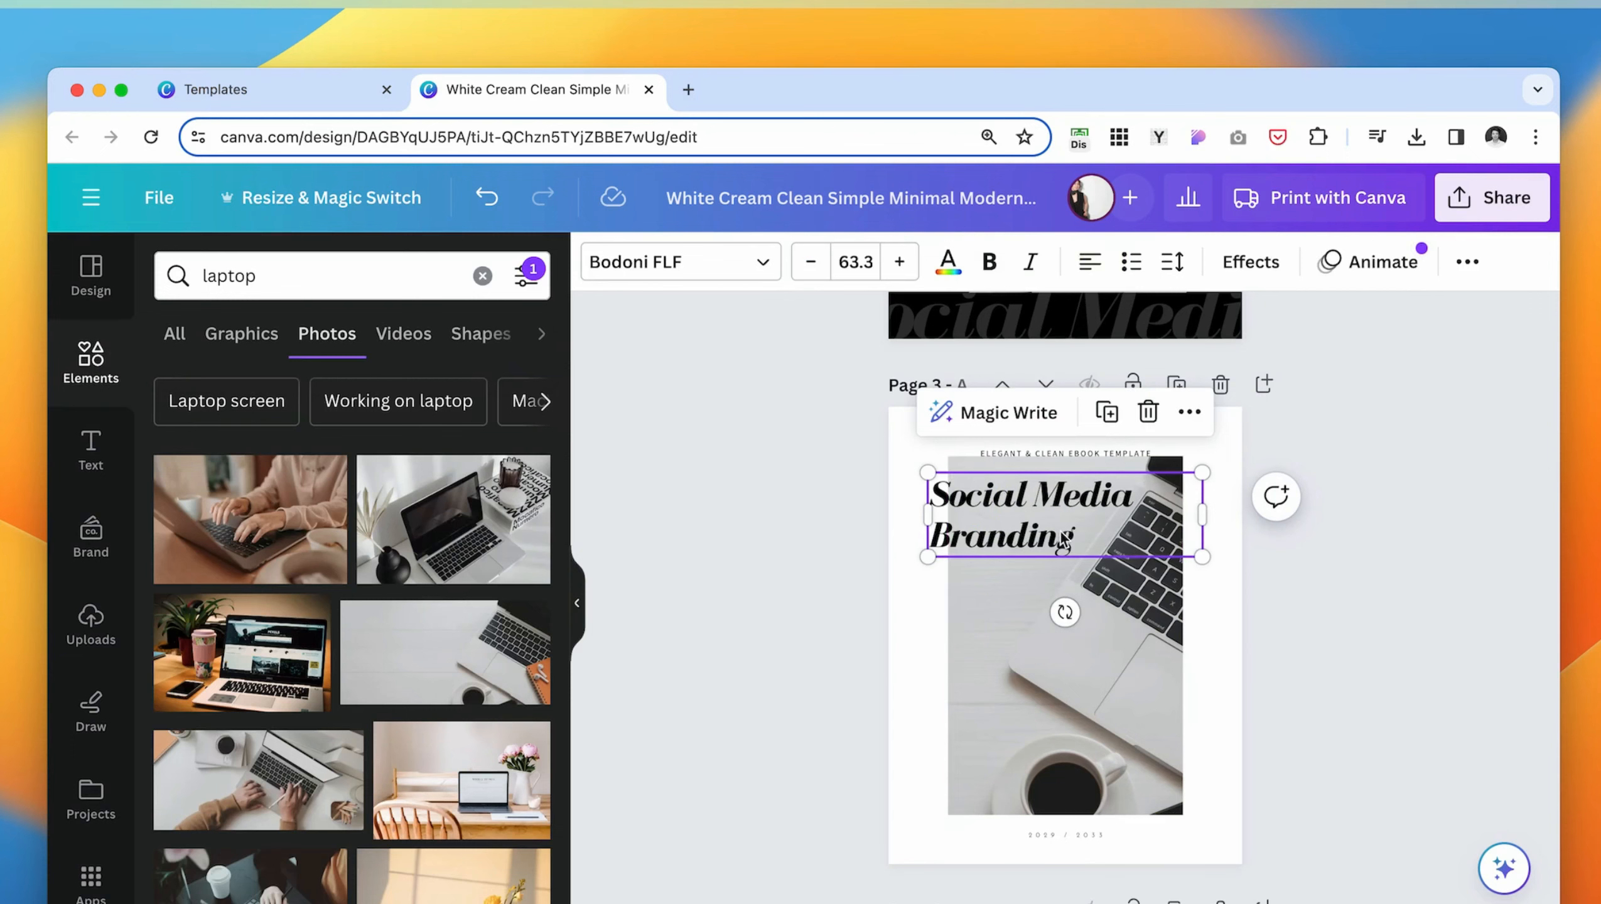
left_click_drag(1044, 516, 1044, 696)
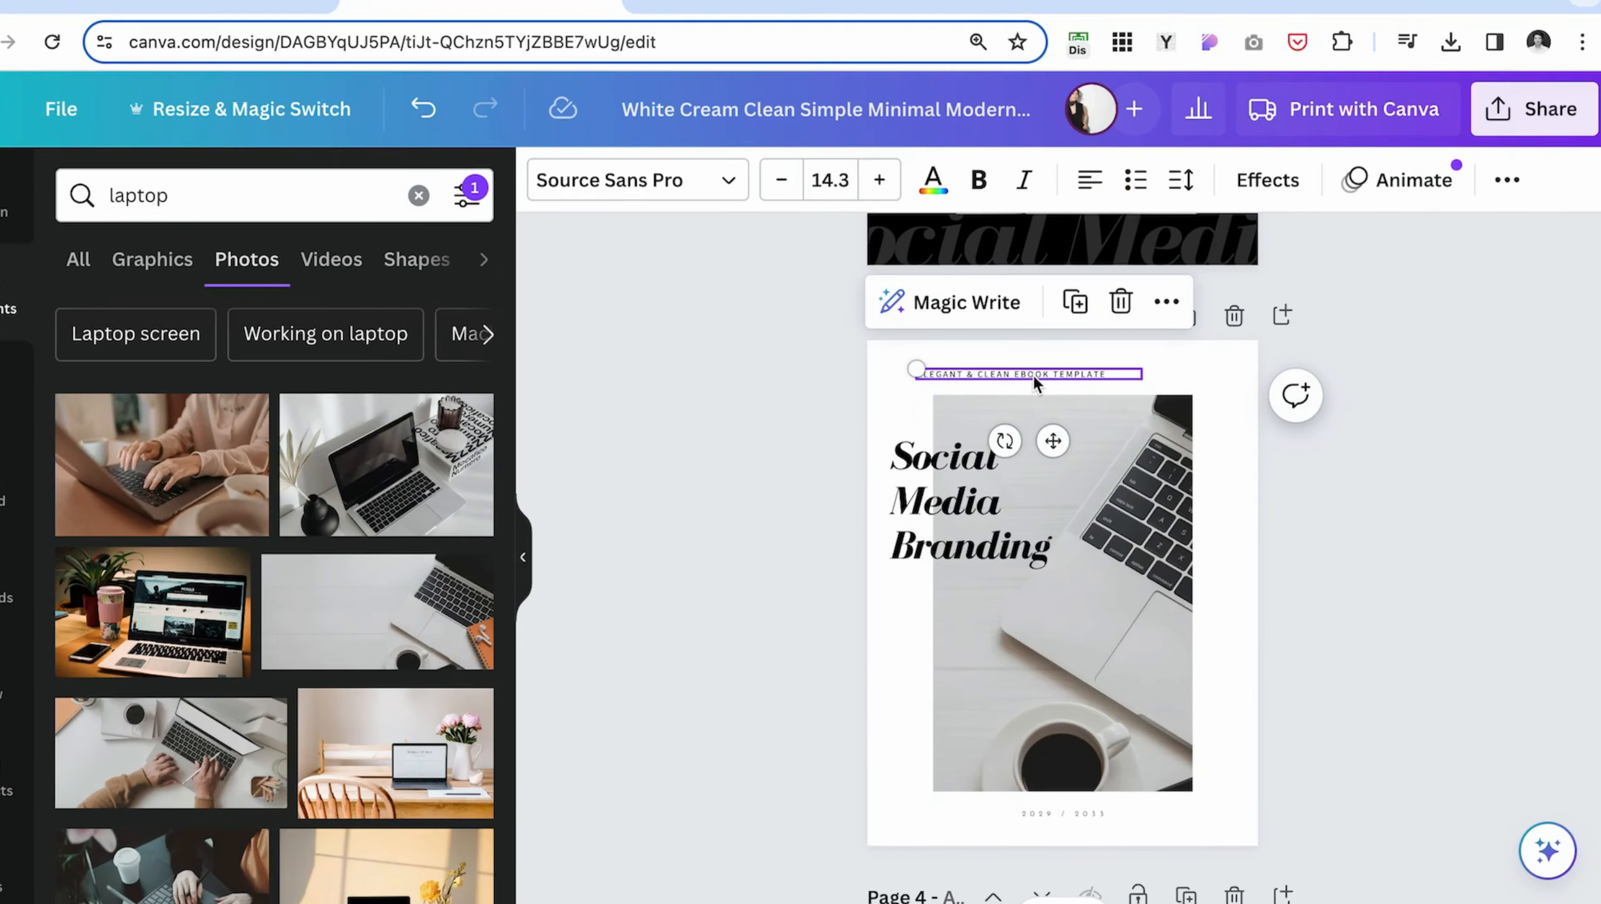
- Make page 3's subtitle bold and slightly smaller, center it above the photo and adjust the title's position
key("super+plus")
key("super+plus")
scroll(1017, 370, "up", 4)
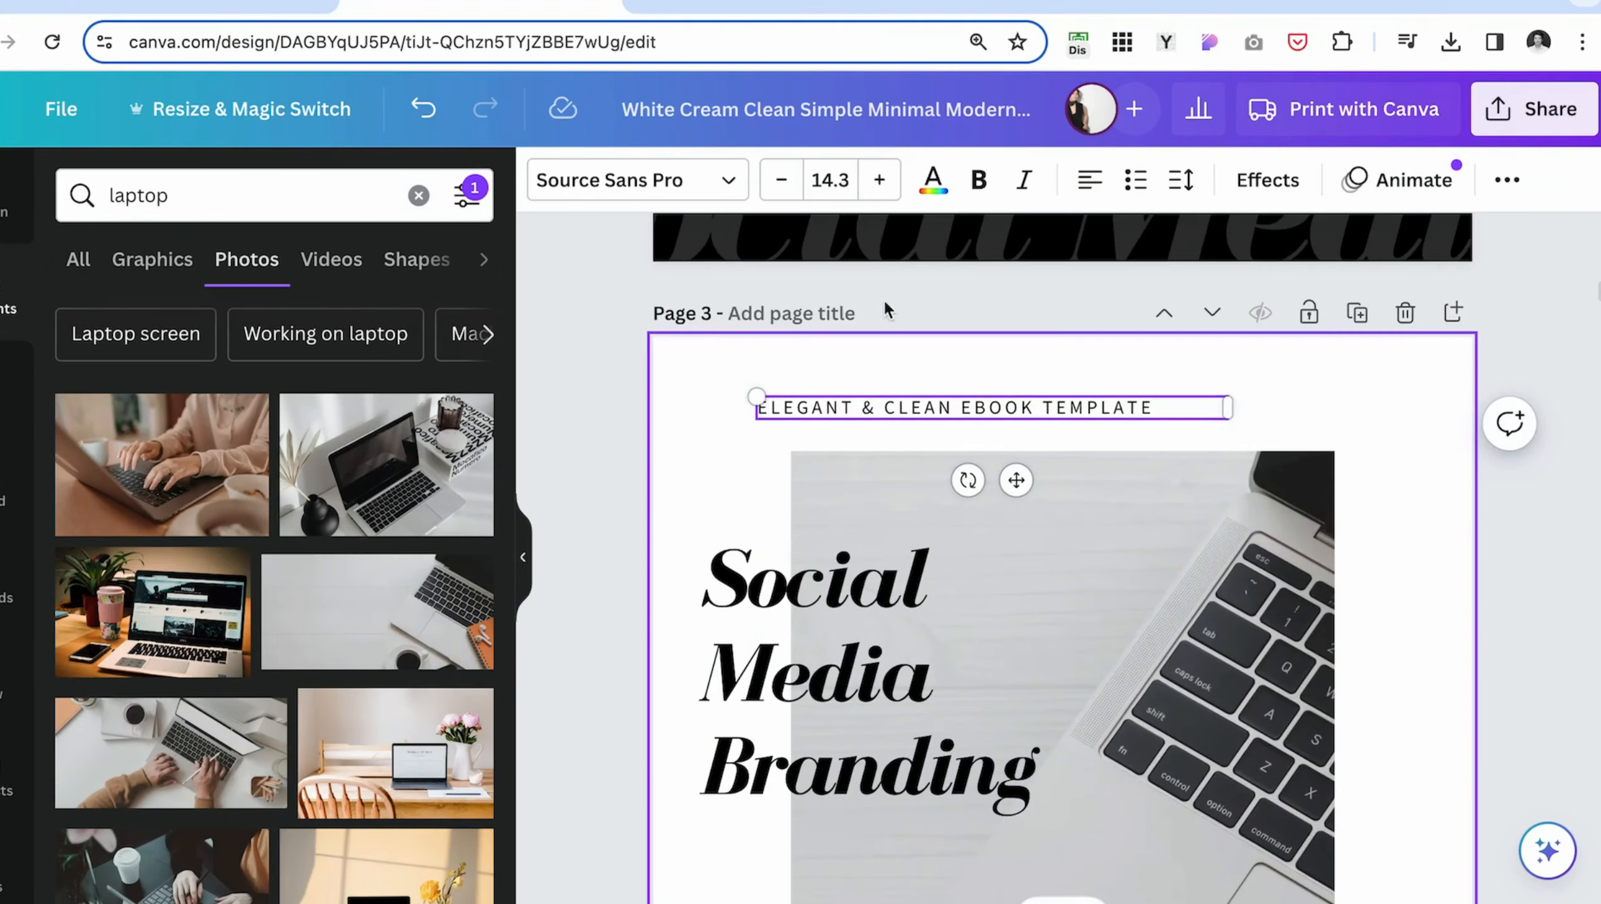
left_click(968, 184)
left_click_drag(1058, 405, 1012, 404)
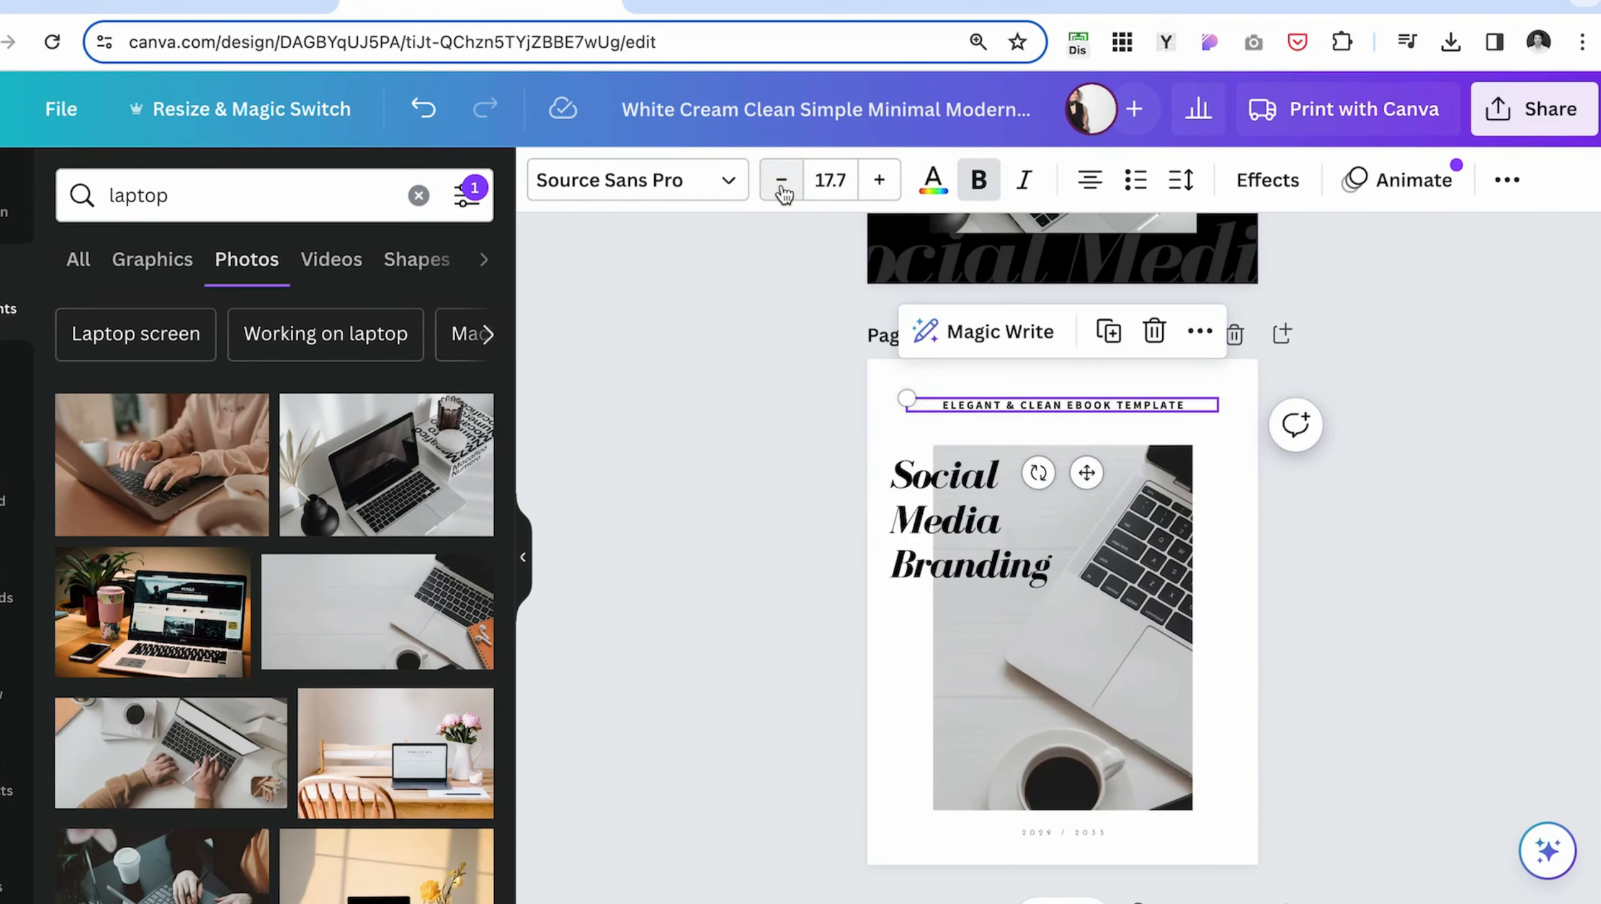
left_click(781, 181)
left_click_drag(1014, 555, 1022, 592)
left_click(1229, 665)
scroll(1011, 538, "up", 9)
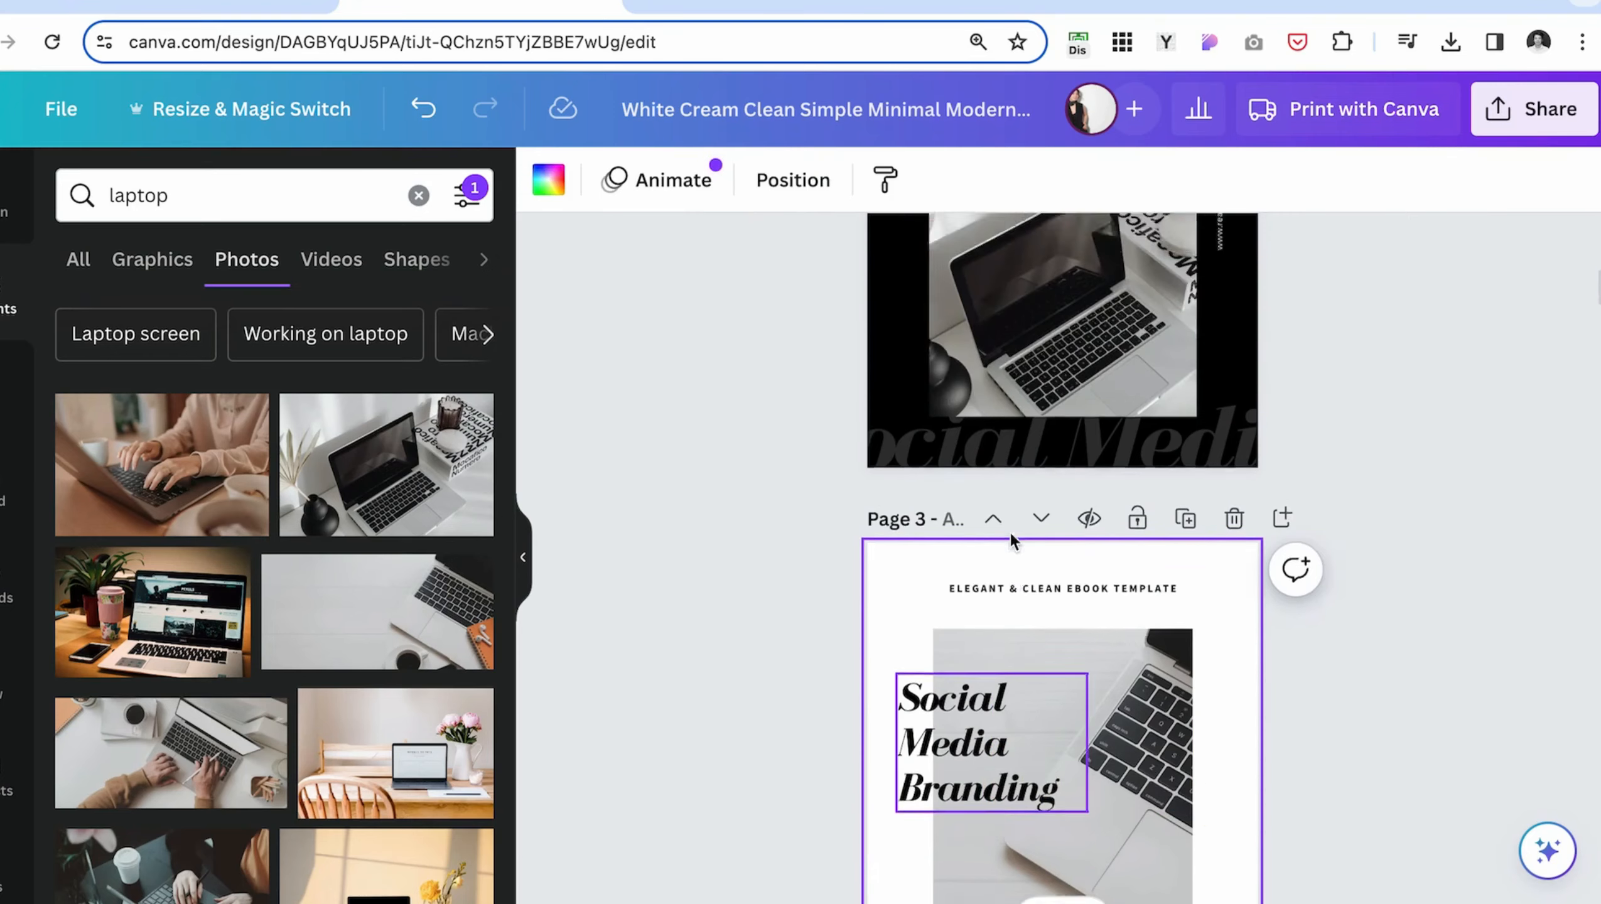
- Copy the author badge and vertical website address onto page 3, placing the badge at the photo's lower-right corner
left_click(934, 569)
scroll(935, 566, "down", 10)
left_click(1143, 664)
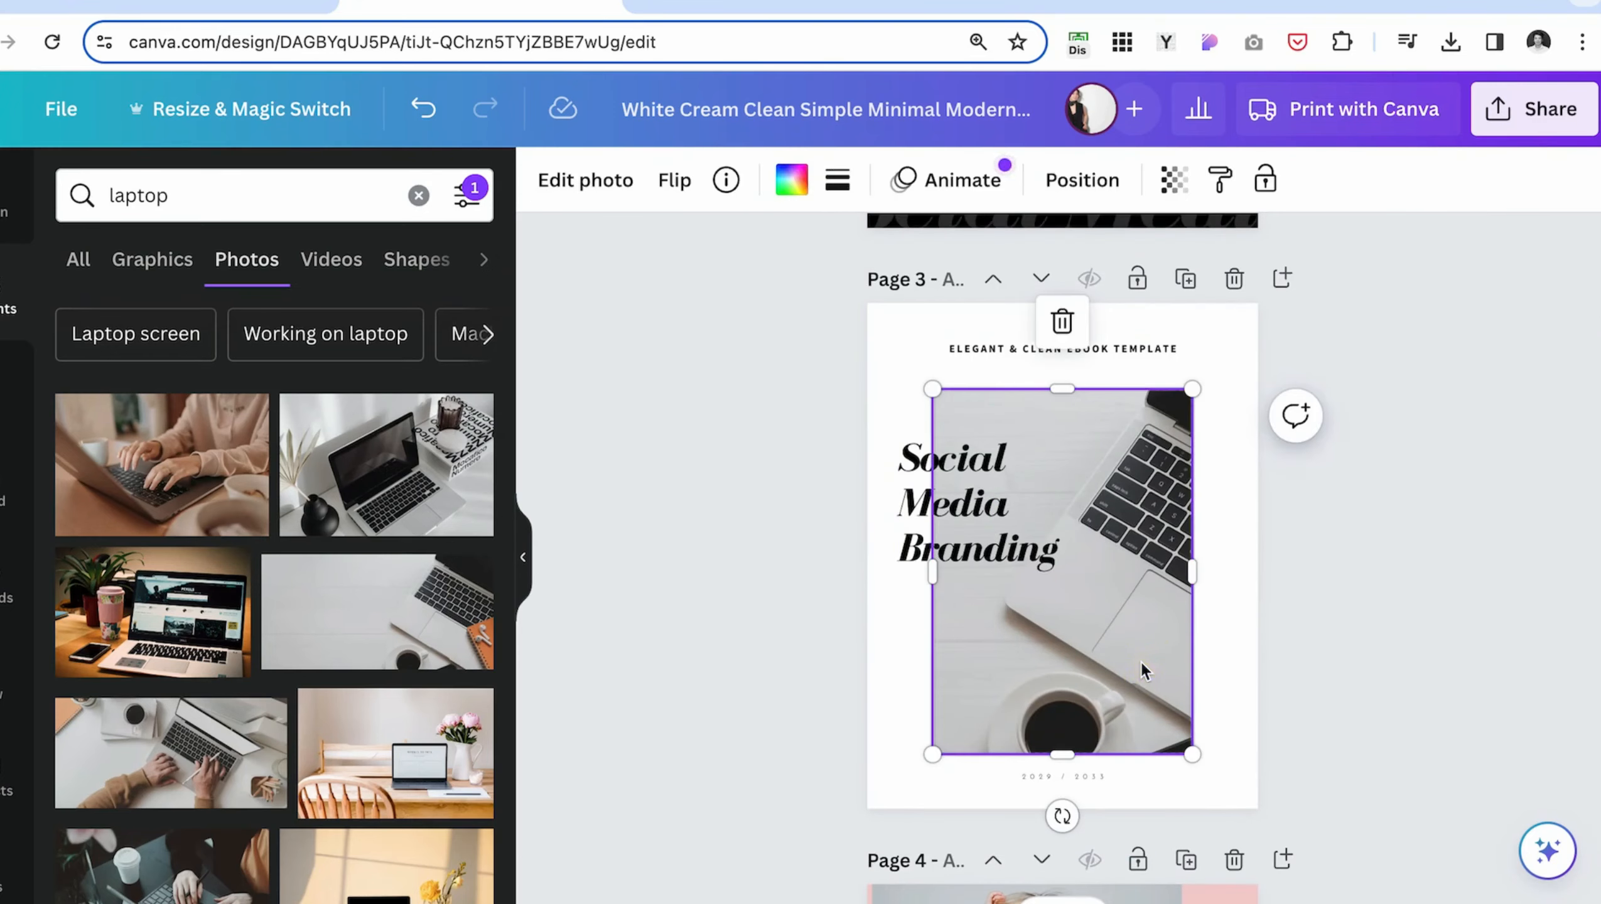
key("super+v")
left_click_drag(942, 594, 1205, 704)
scroll(1241, 506, "up", 10)
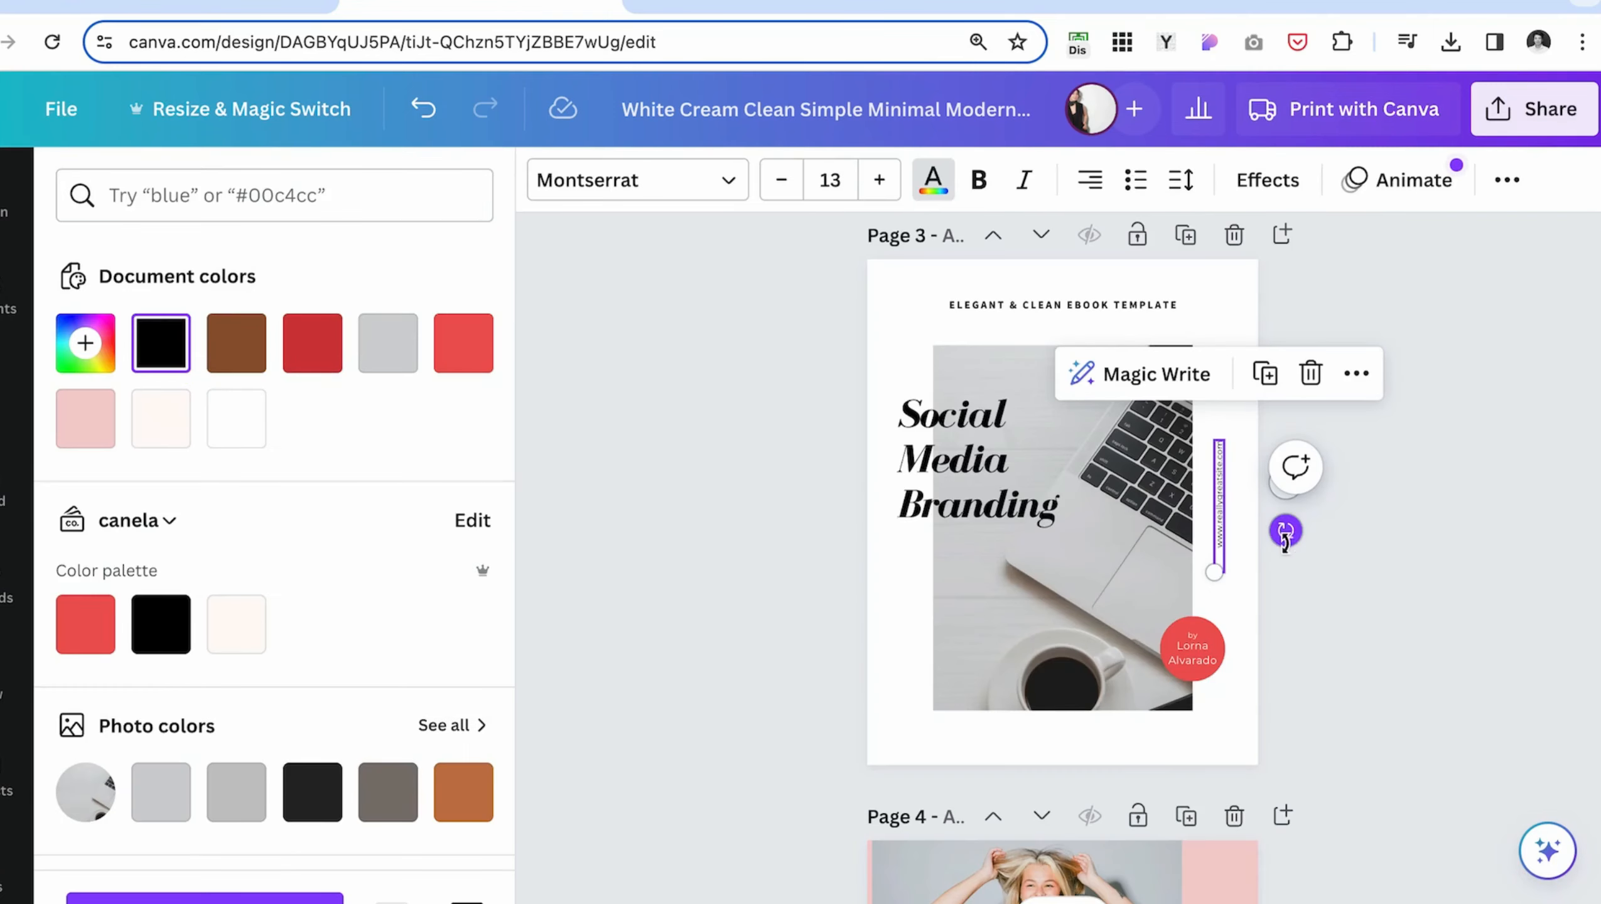
- Rotate page 3's website address to horizontal, place it centered below the photo and shift the photo up
left_click_drag(1284, 535, 1187, 612)
left_click(1192, 305)
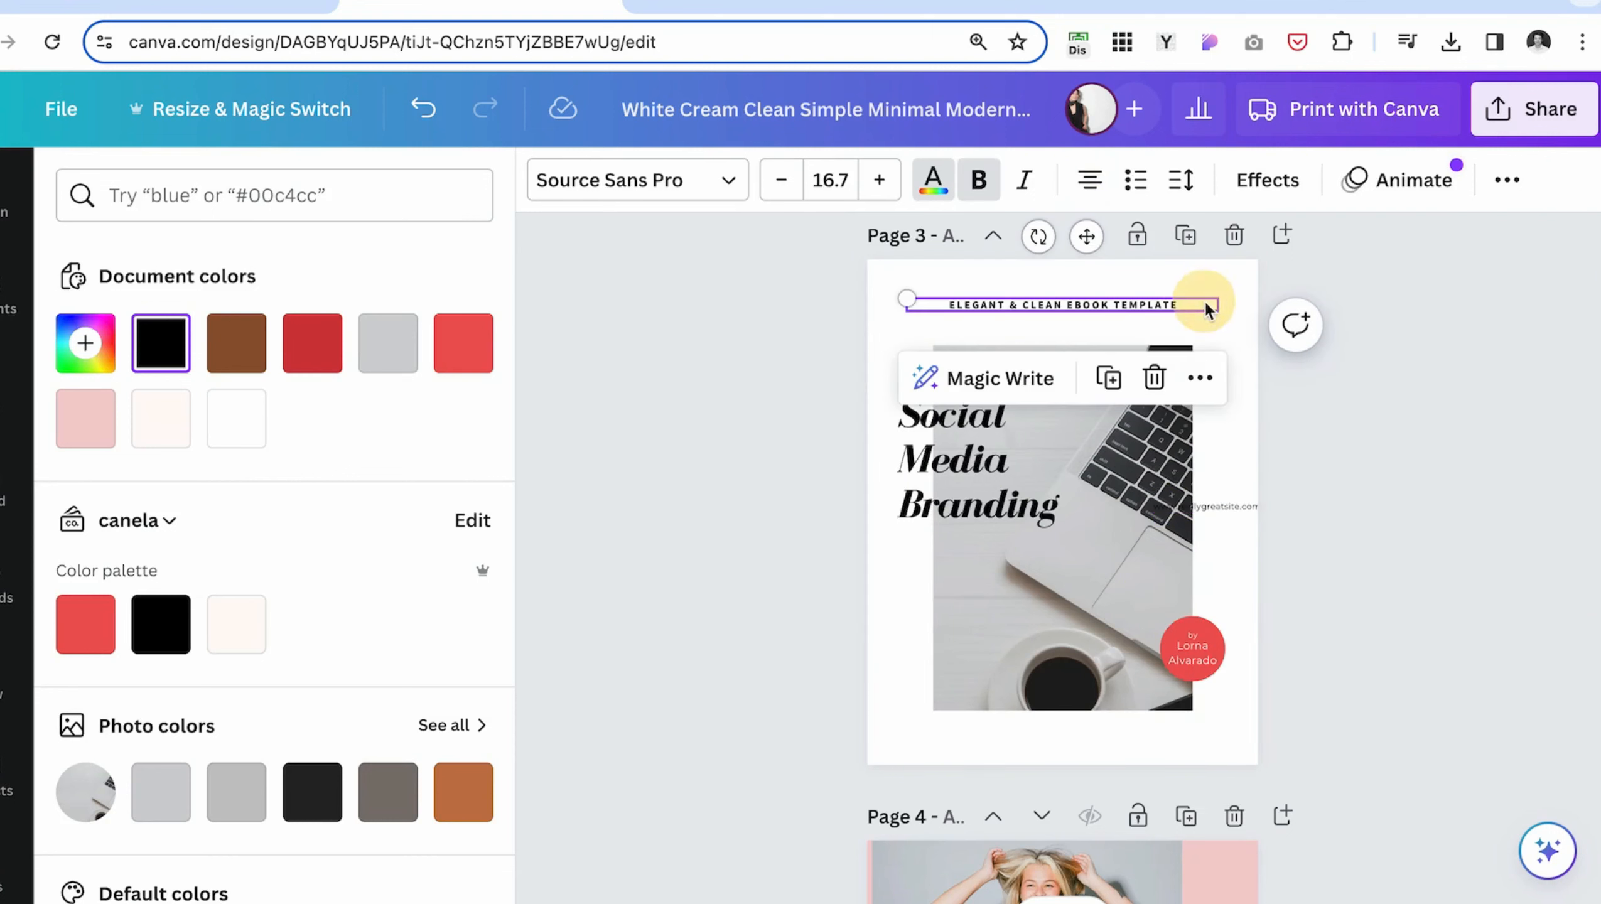
left_click(1240, 507)
left_click_drag(1239, 507, 1097, 738)
left_click_drag(1097, 525, 1075, 318)
- Select page 3's subtitle, photo and website address together and align them to a common vertical center line
left_click(1126, 302)
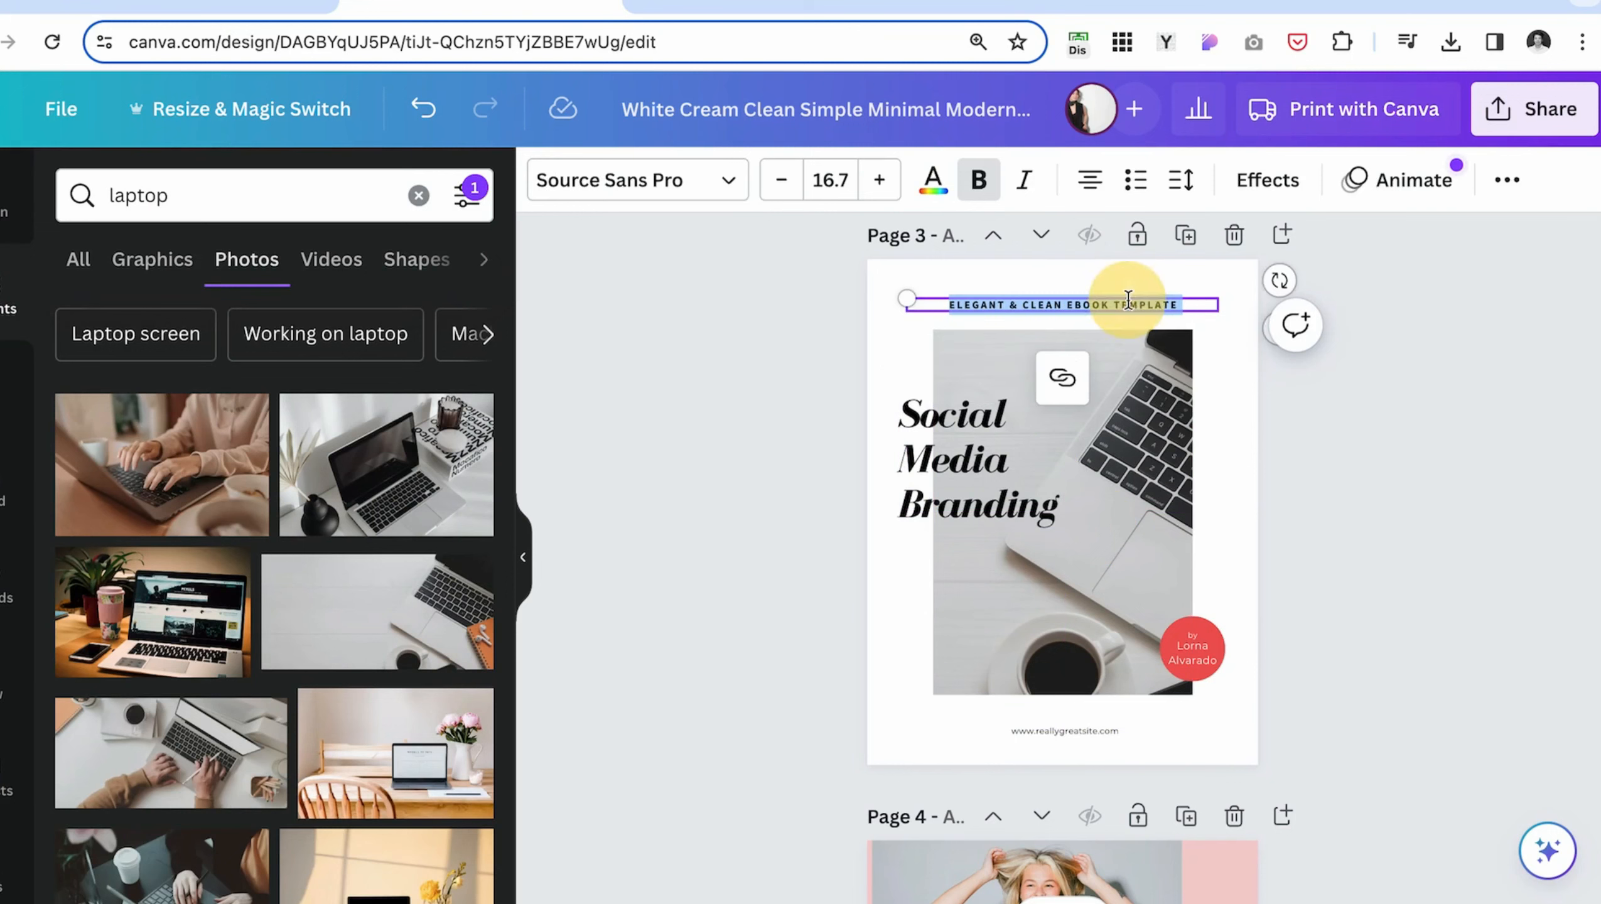
left_click(1259, 399)
left_click(1179, 301)
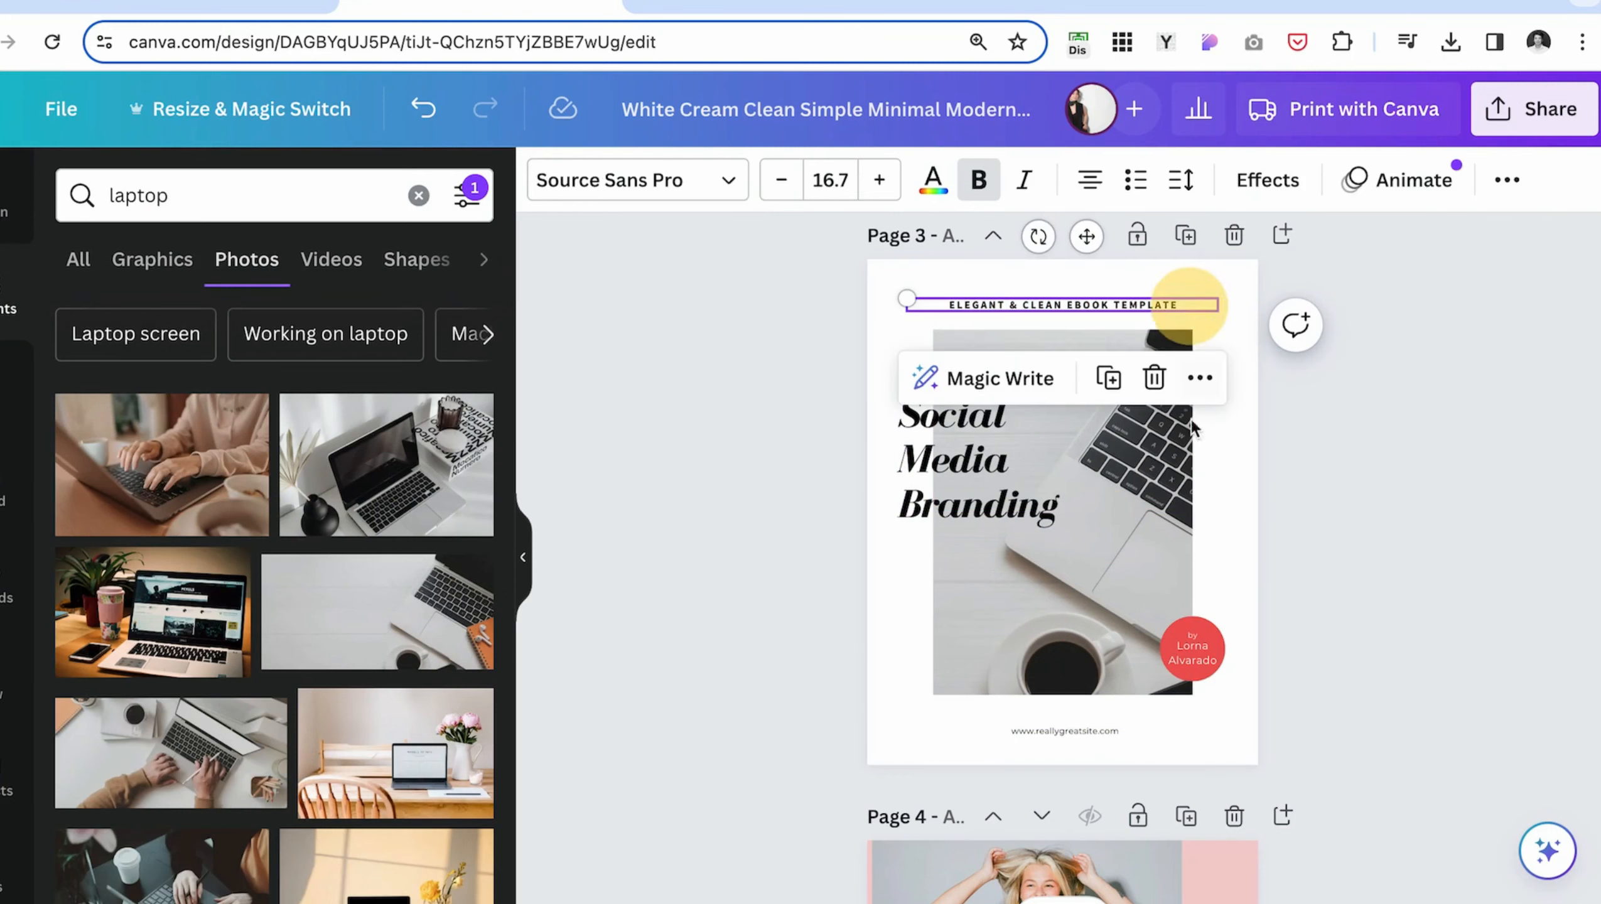
left_click(1179, 464)
left_click(1114, 732)
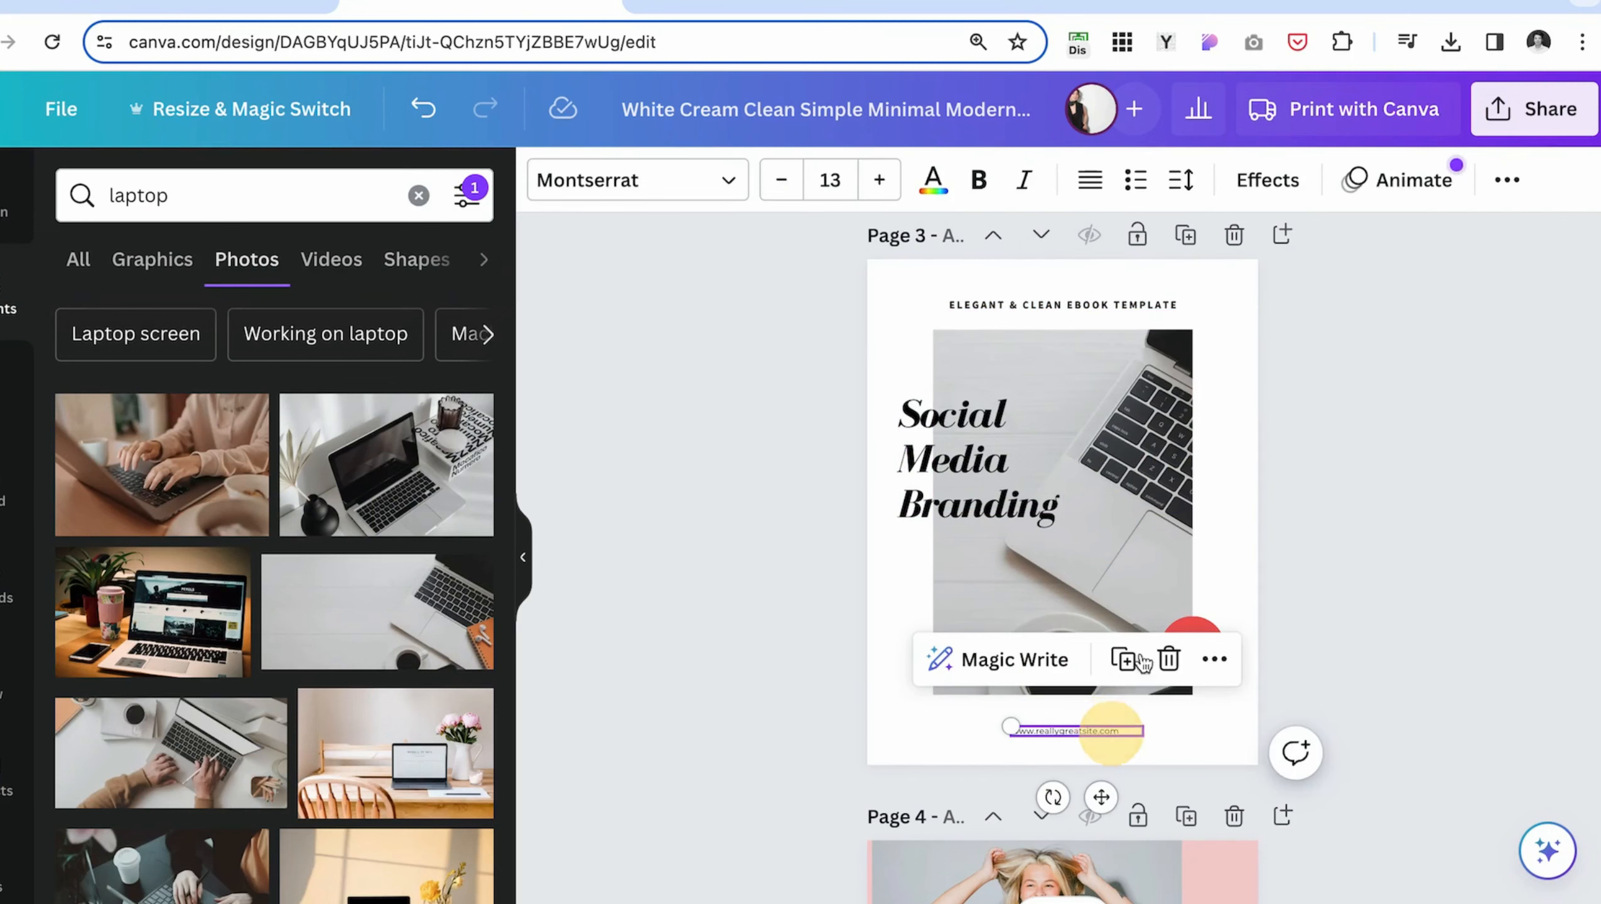
left_click_drag(1101, 272, 1097, 732)
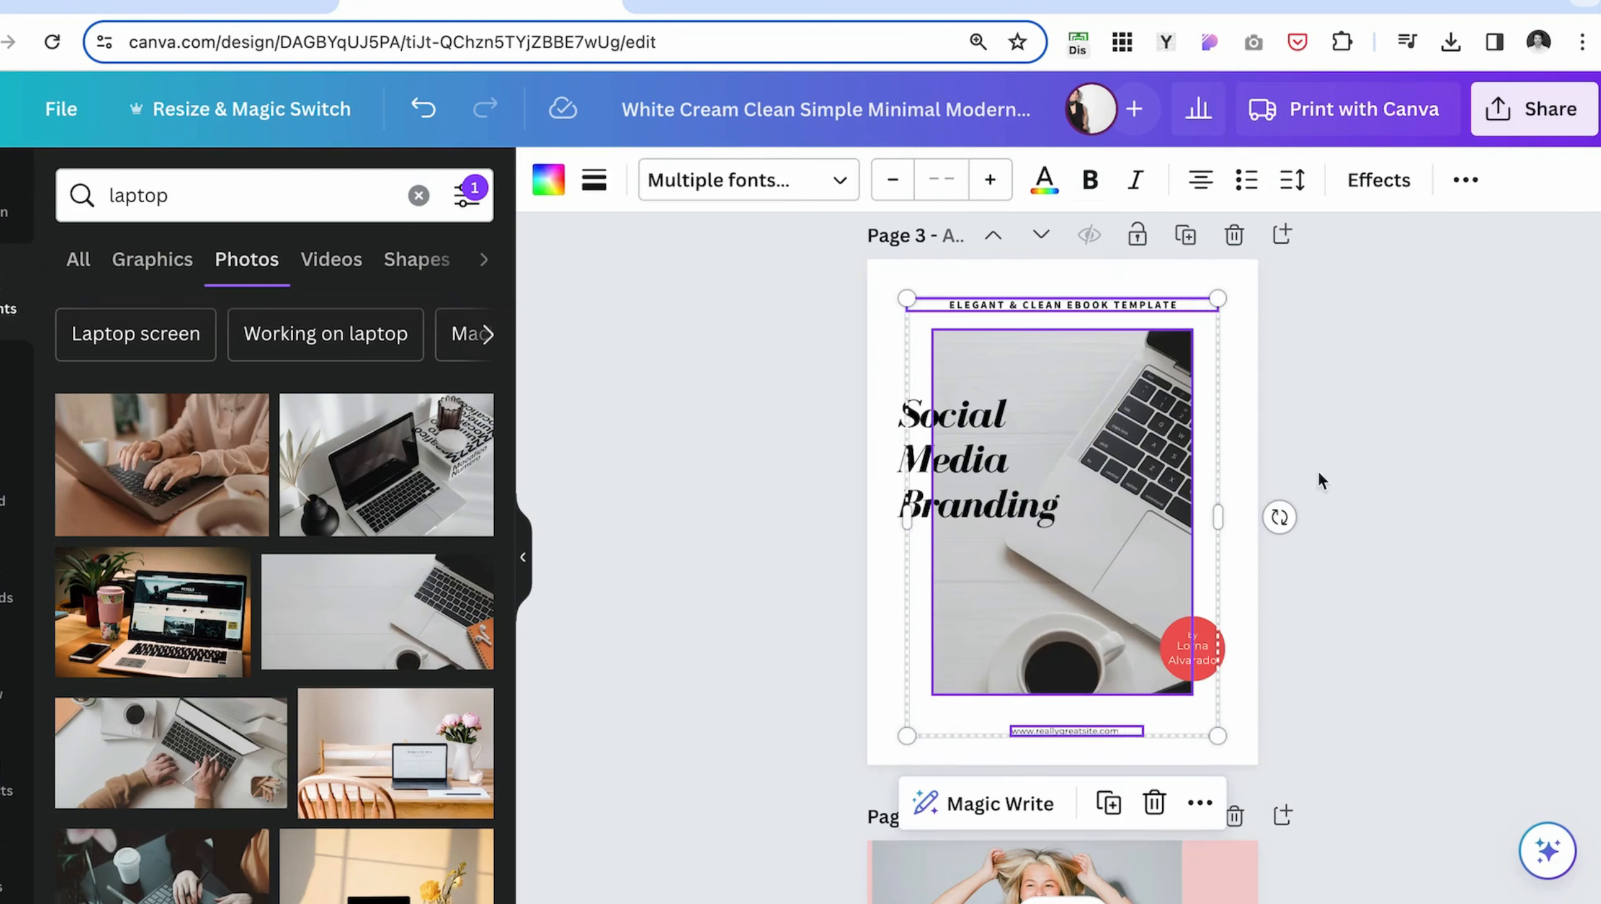
left_click(1466, 181)
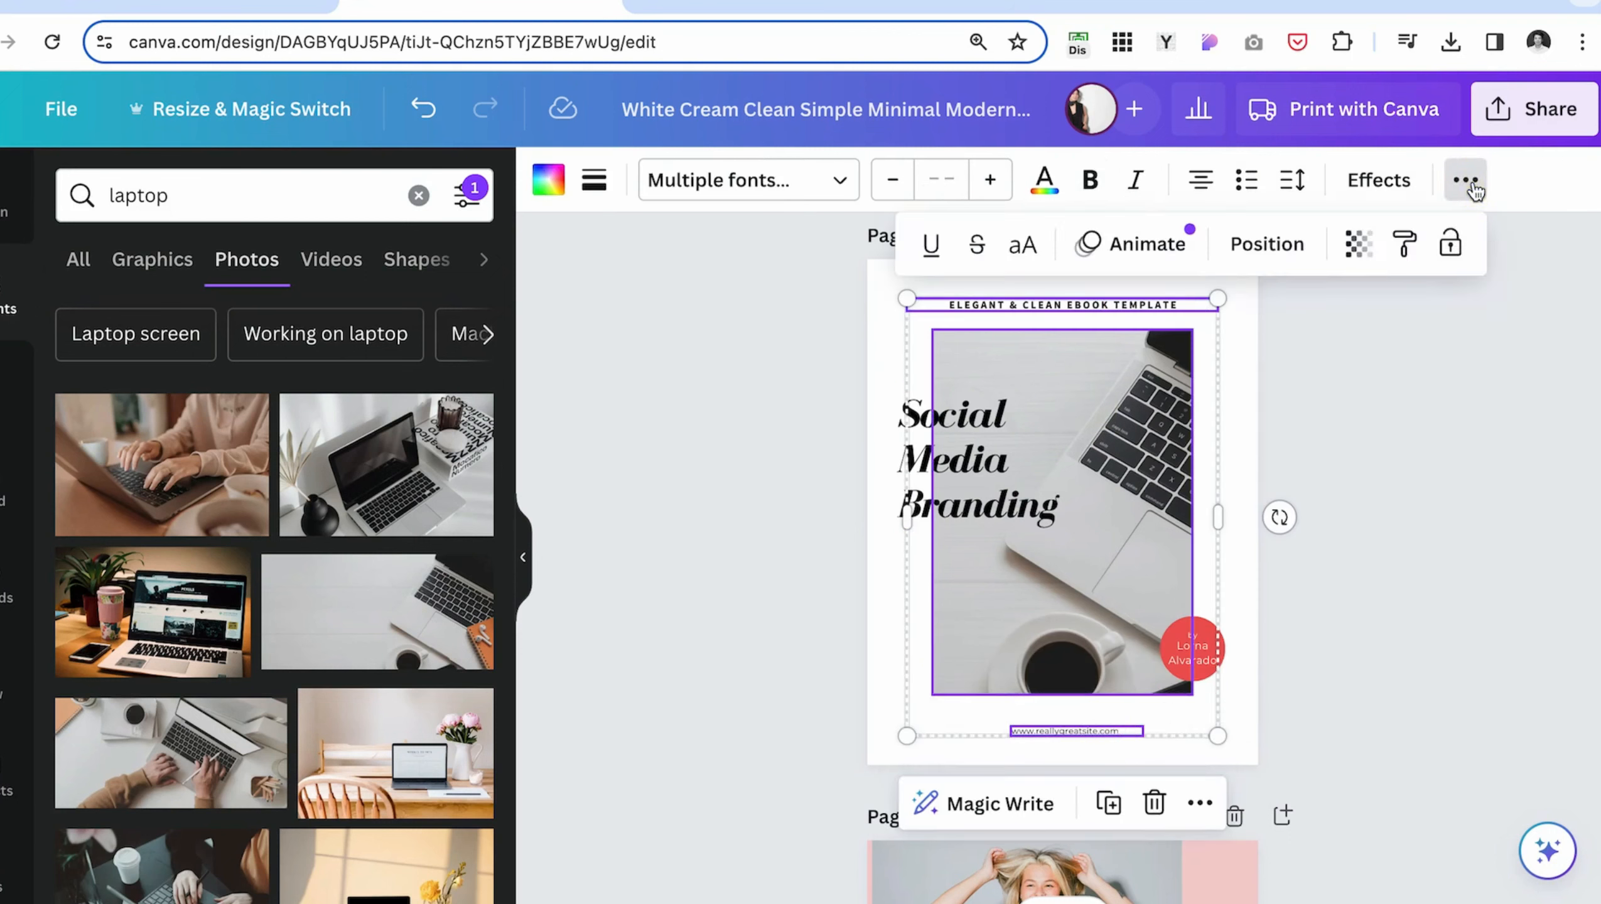
left_click(1271, 253)
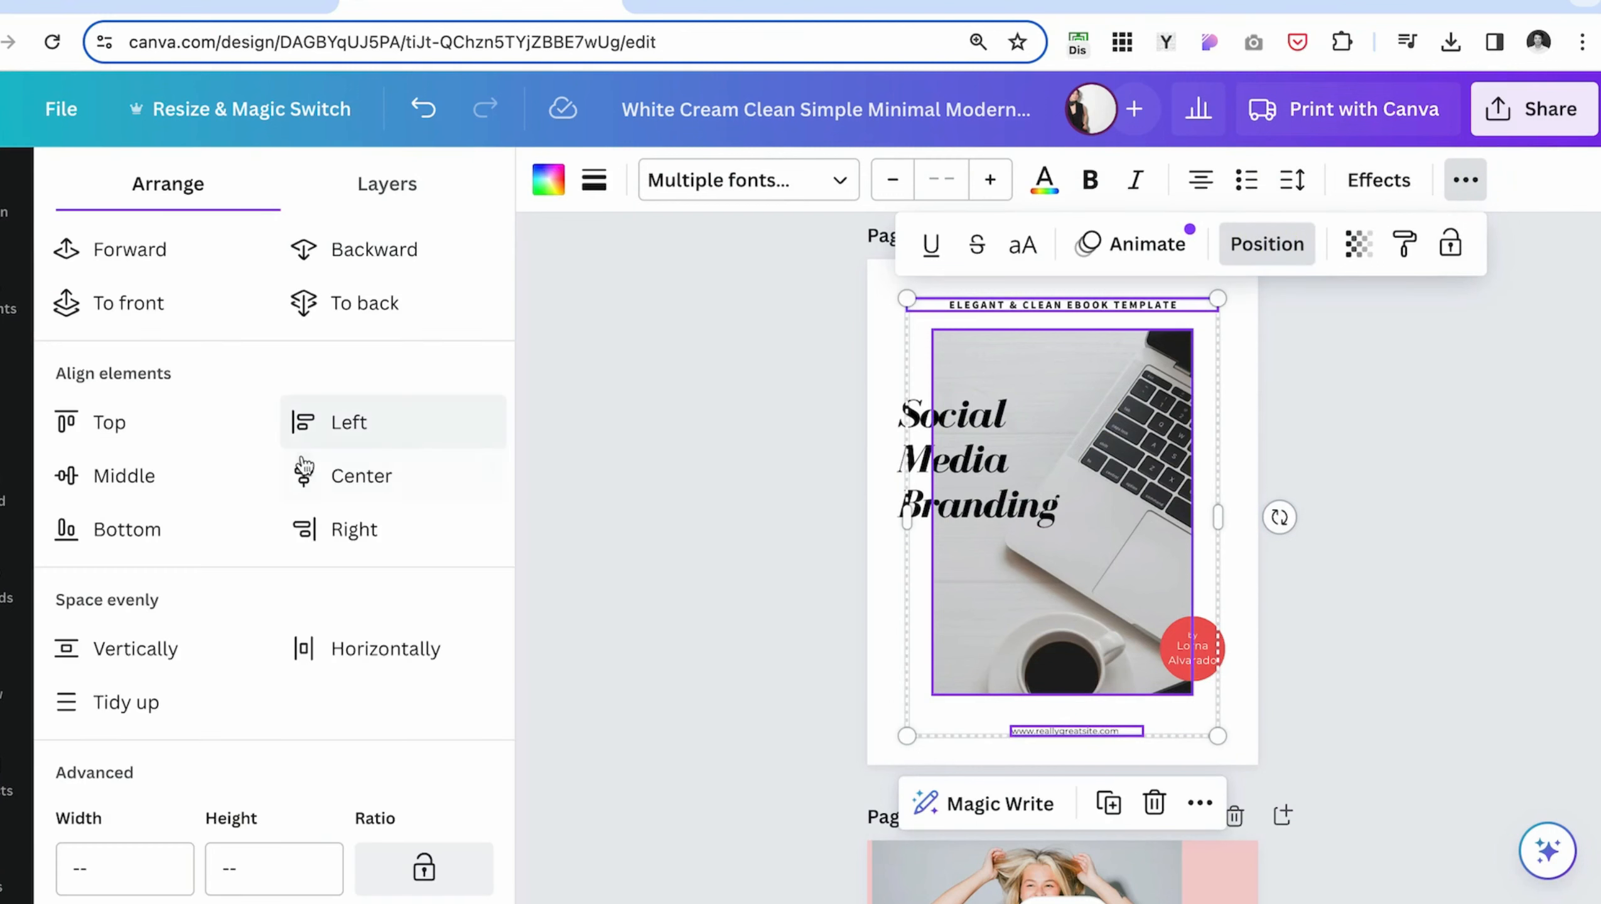
left_click(395, 482)
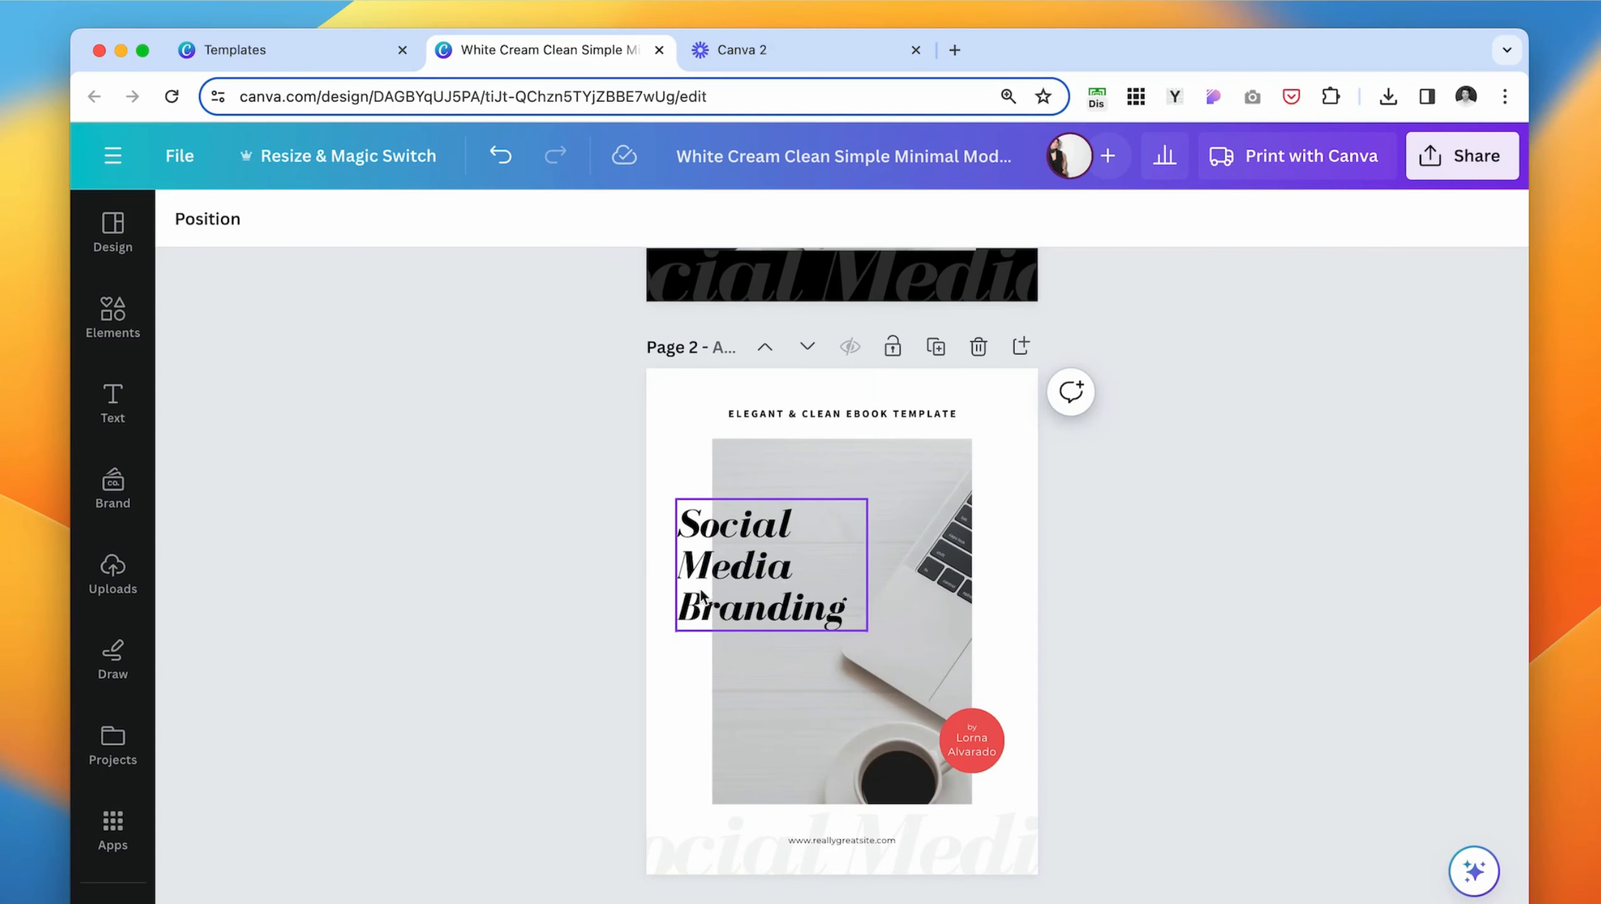
- Color the word "Media" in page 2's "Social Media Branding" title with the brand red
double_click(767, 570)
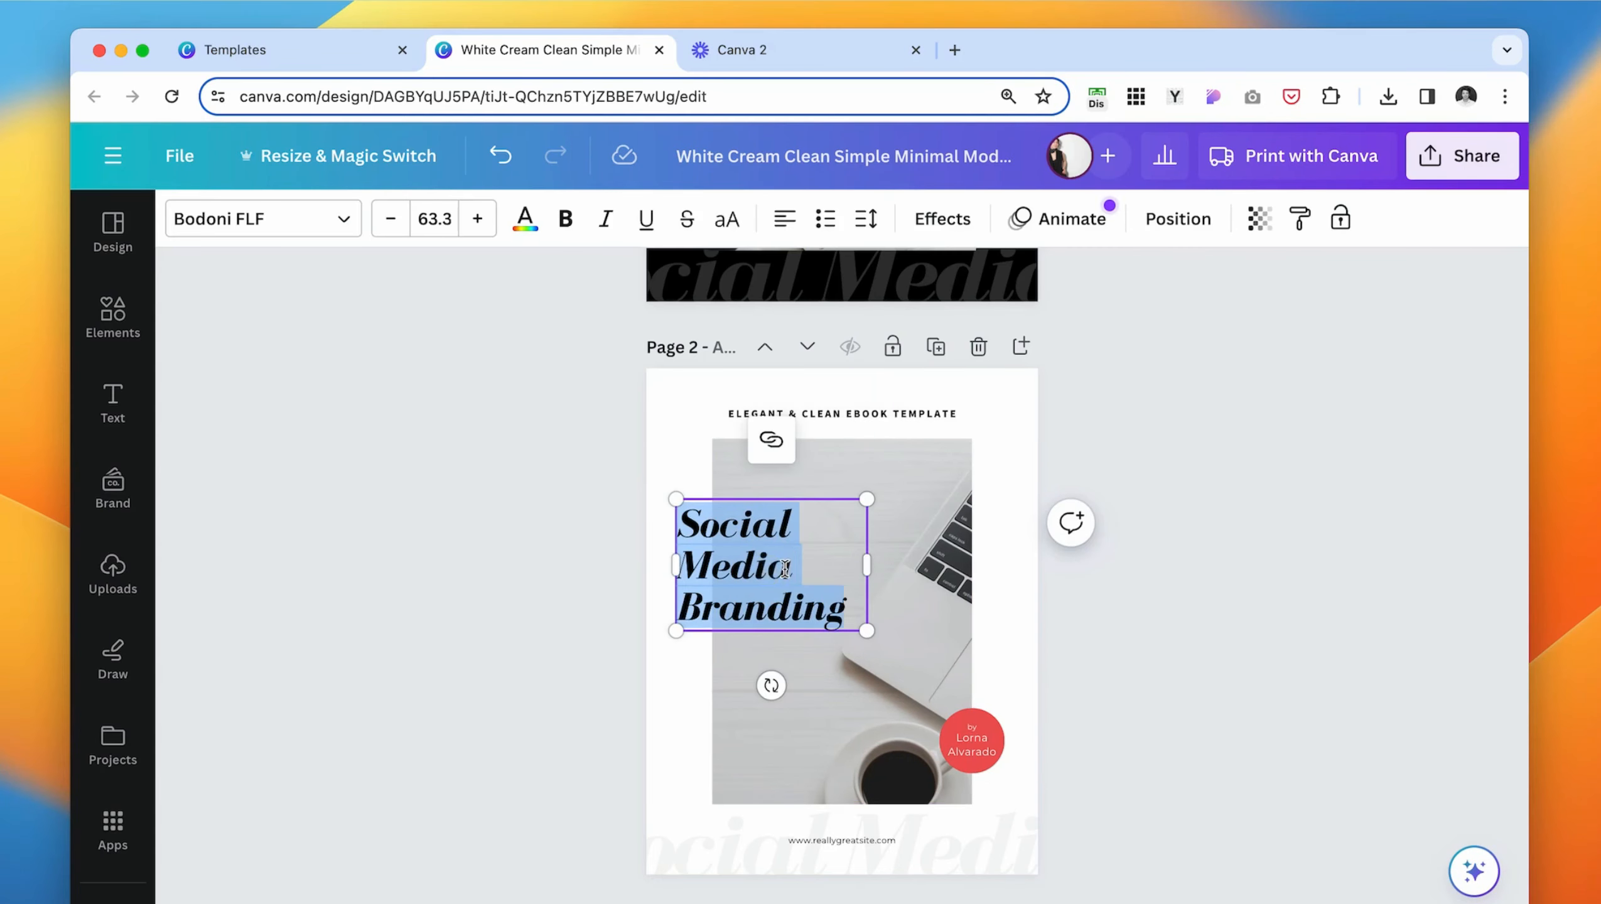
left_click_drag(785, 569, 668, 566)
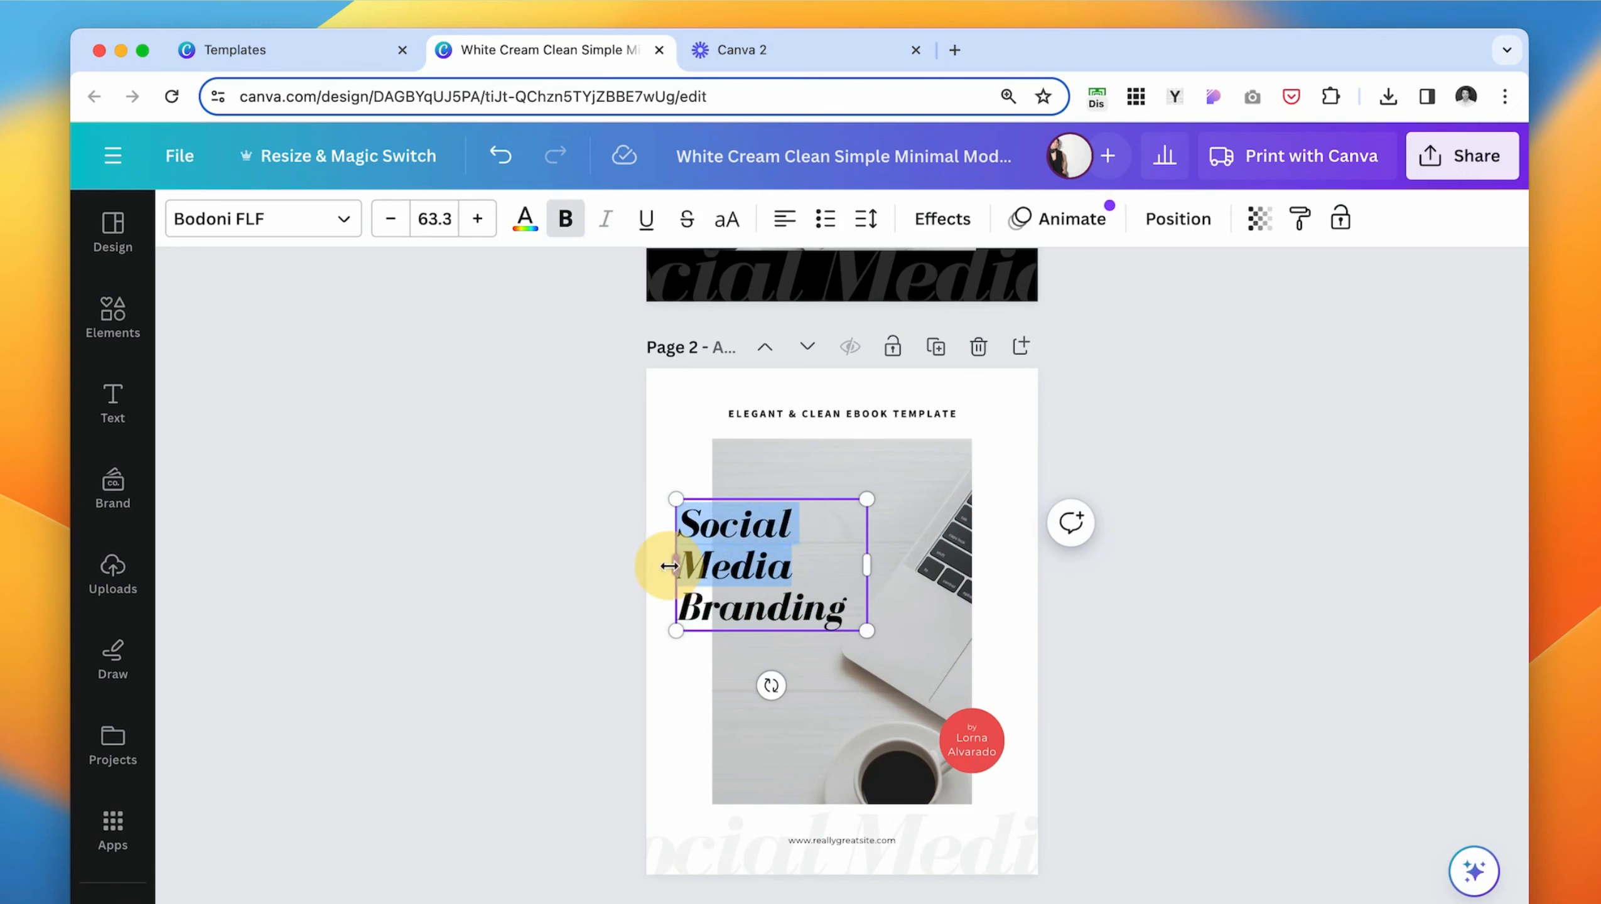
triple_click(758, 570)
left_click(772, 563)
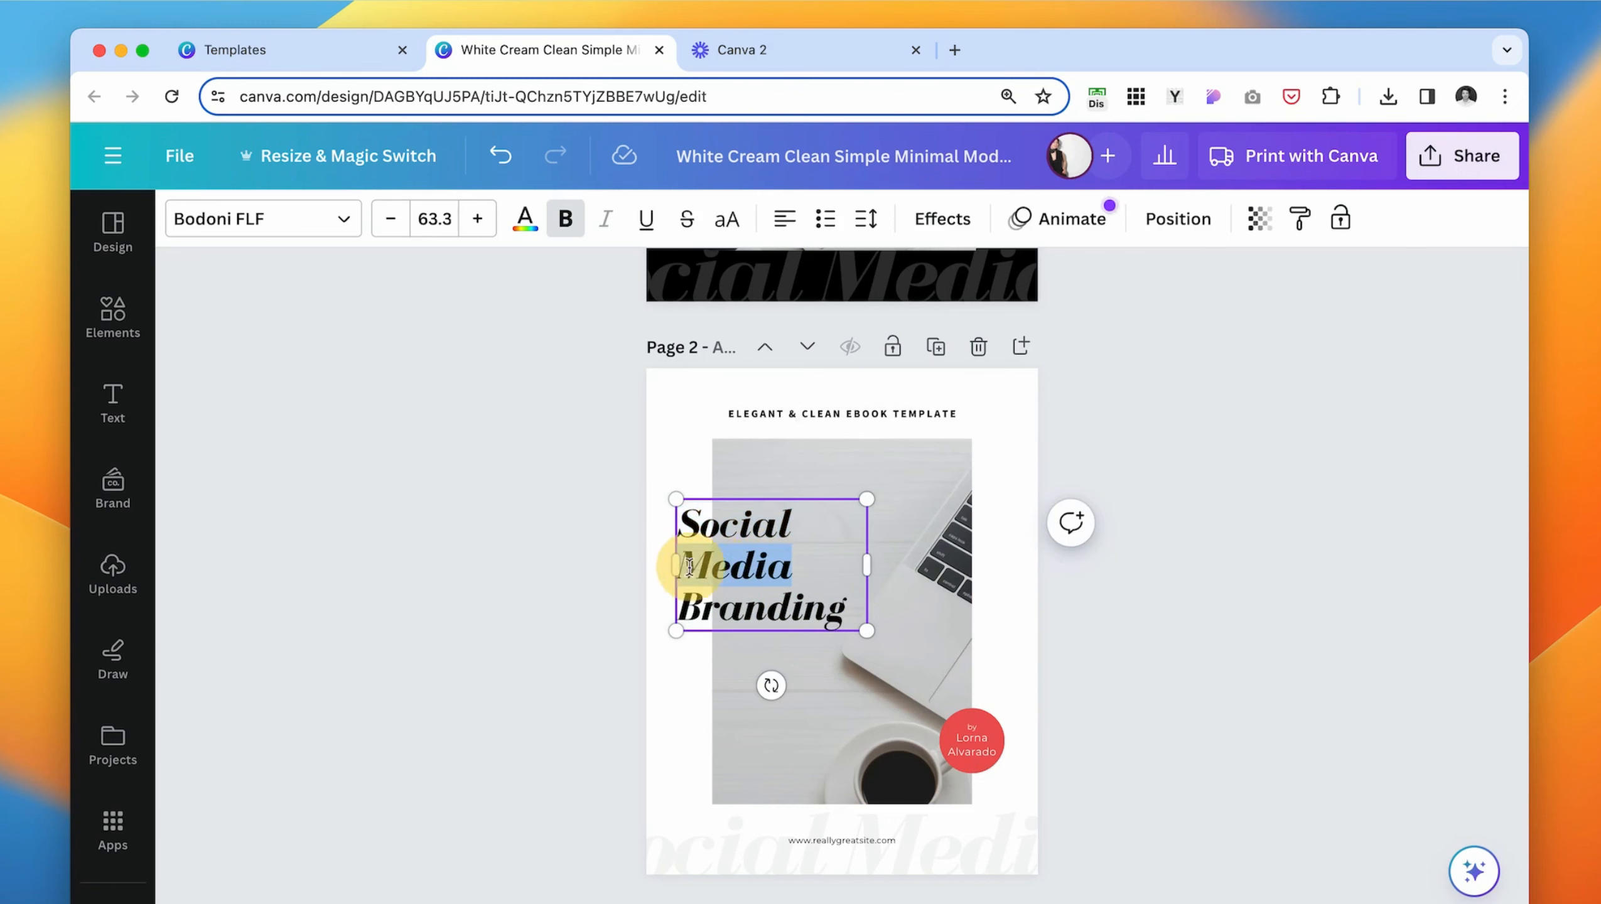
left_click(525, 222)
left_click(417, 367)
- Change the font of the word "by" in page 2's red author badge to an italic script typeface
left_click(955, 711)
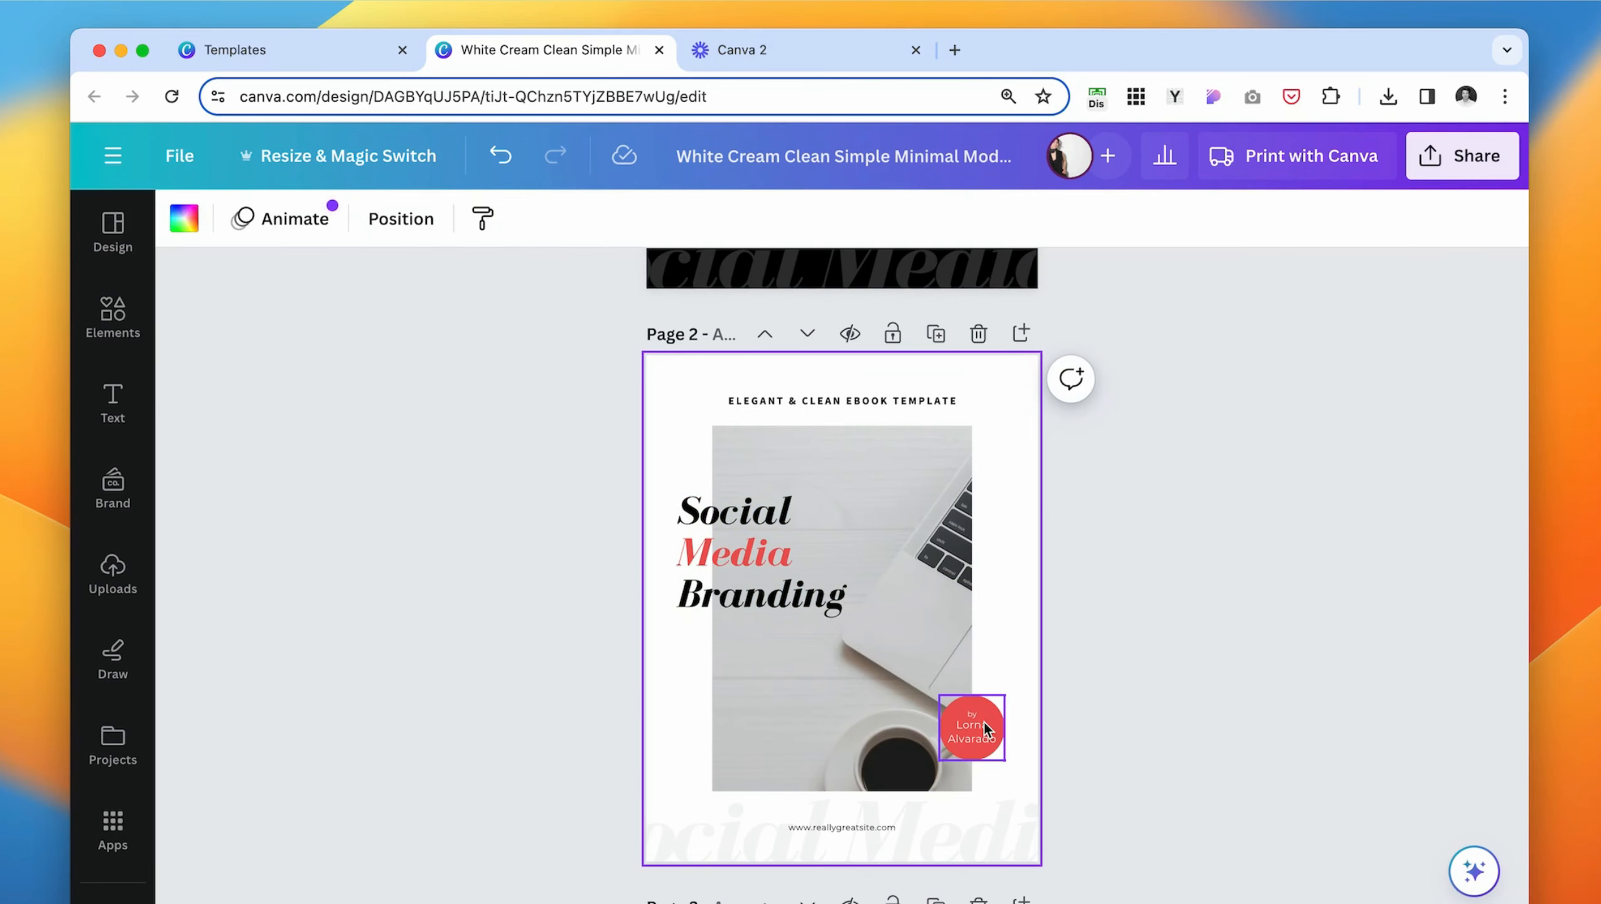
key("super+plus")
scroll(984, 721, "down", 2)
left_click(1084, 697)
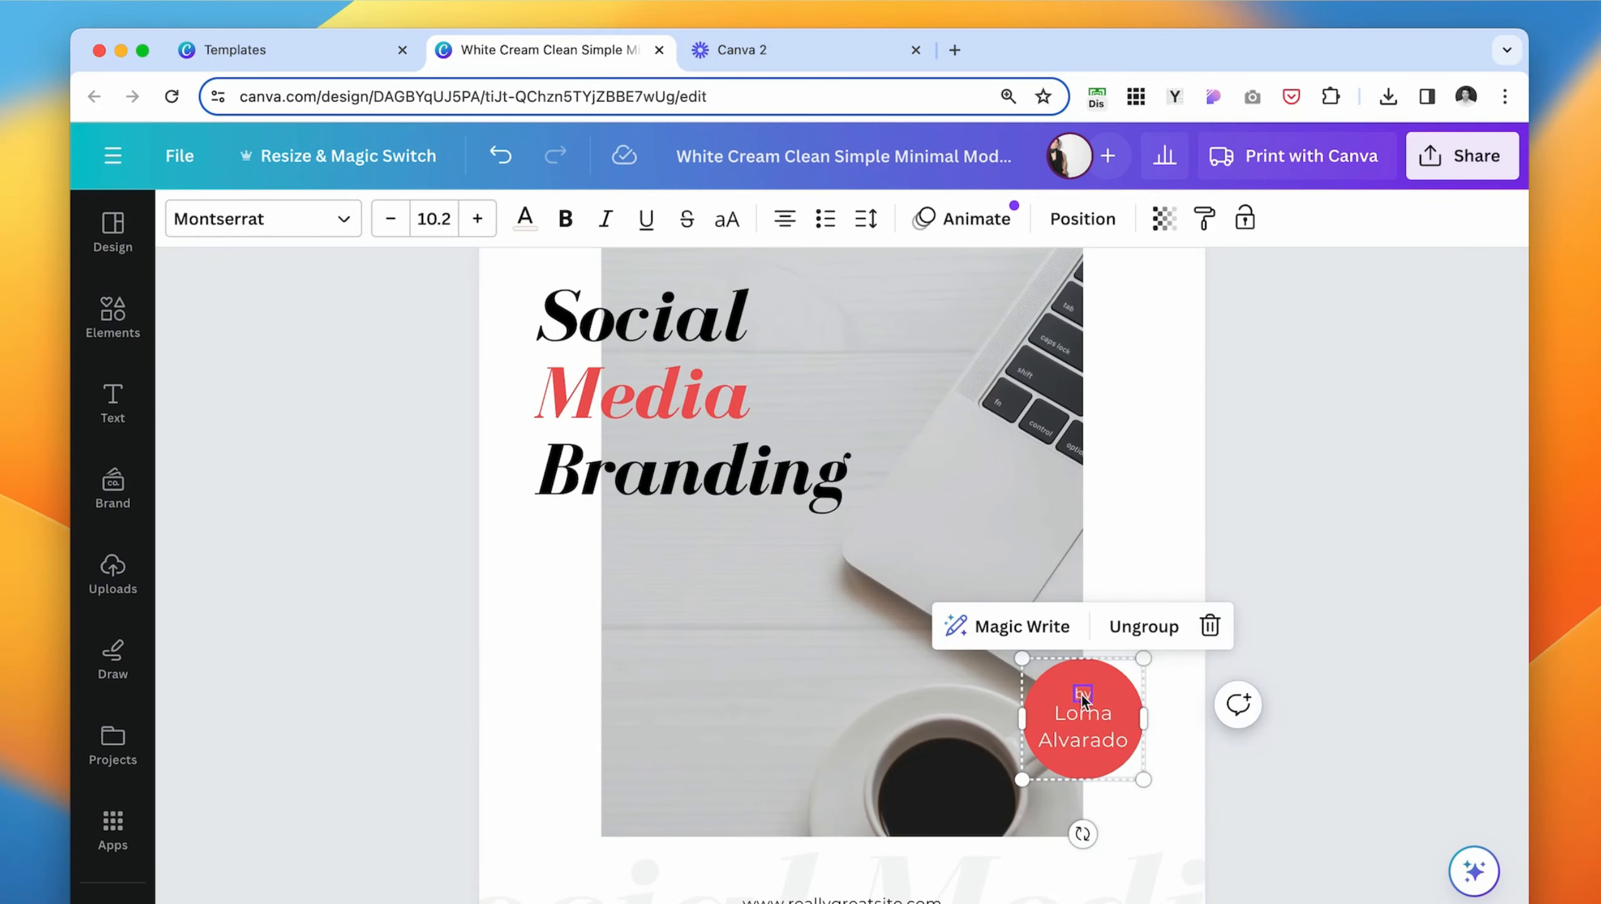
double_click(1080, 693)
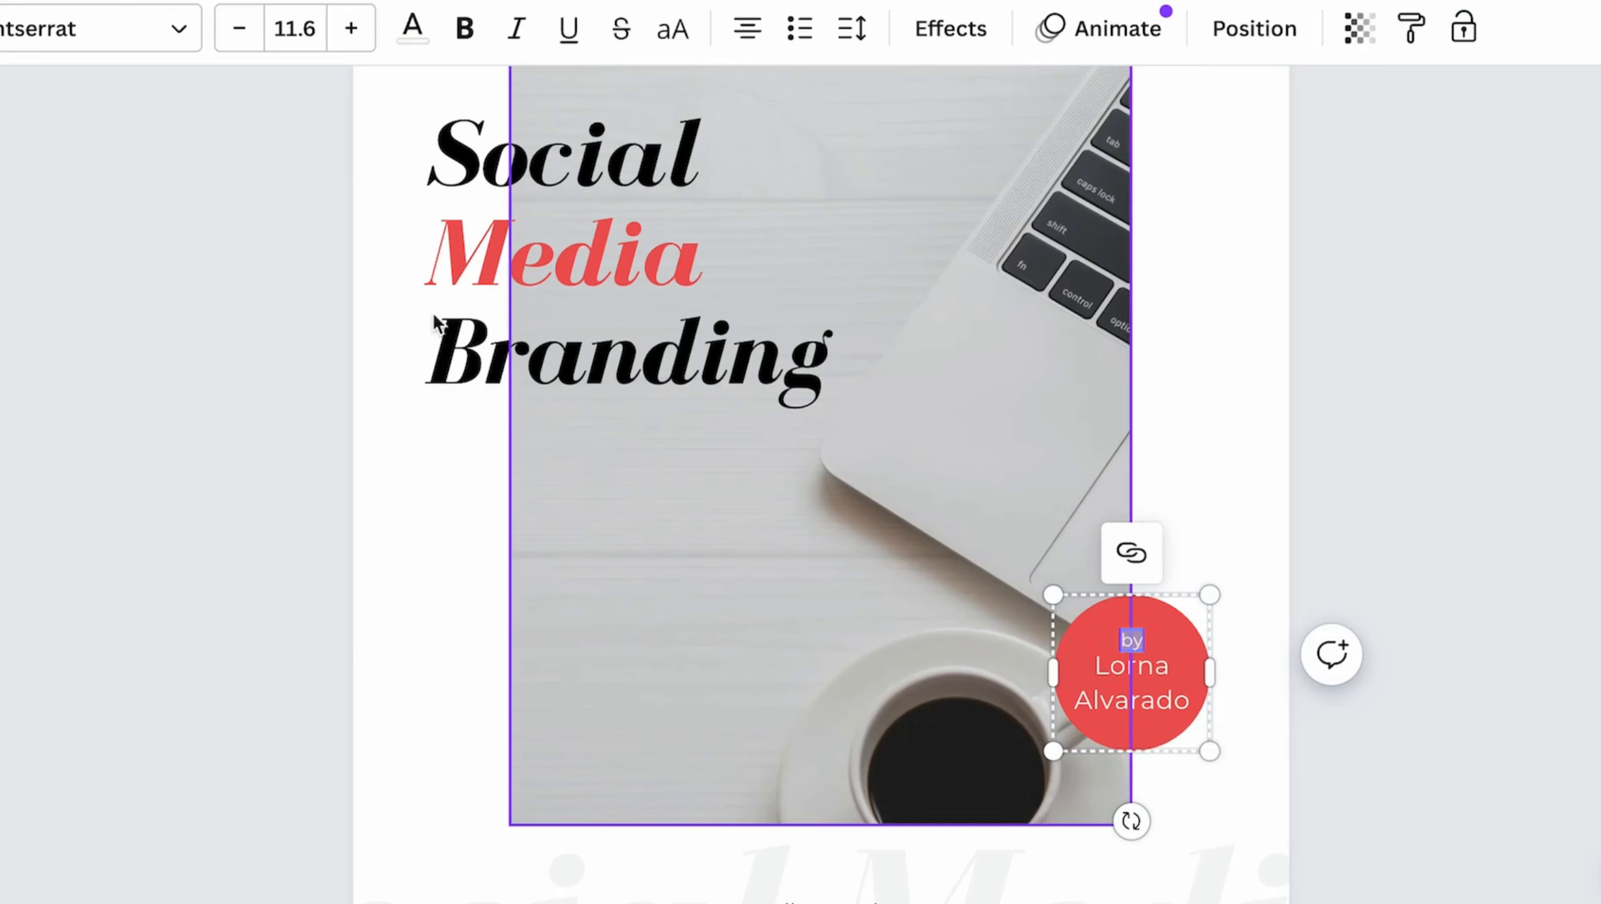
left_click(188, 39)
scroll(168, 747, "down", 5)
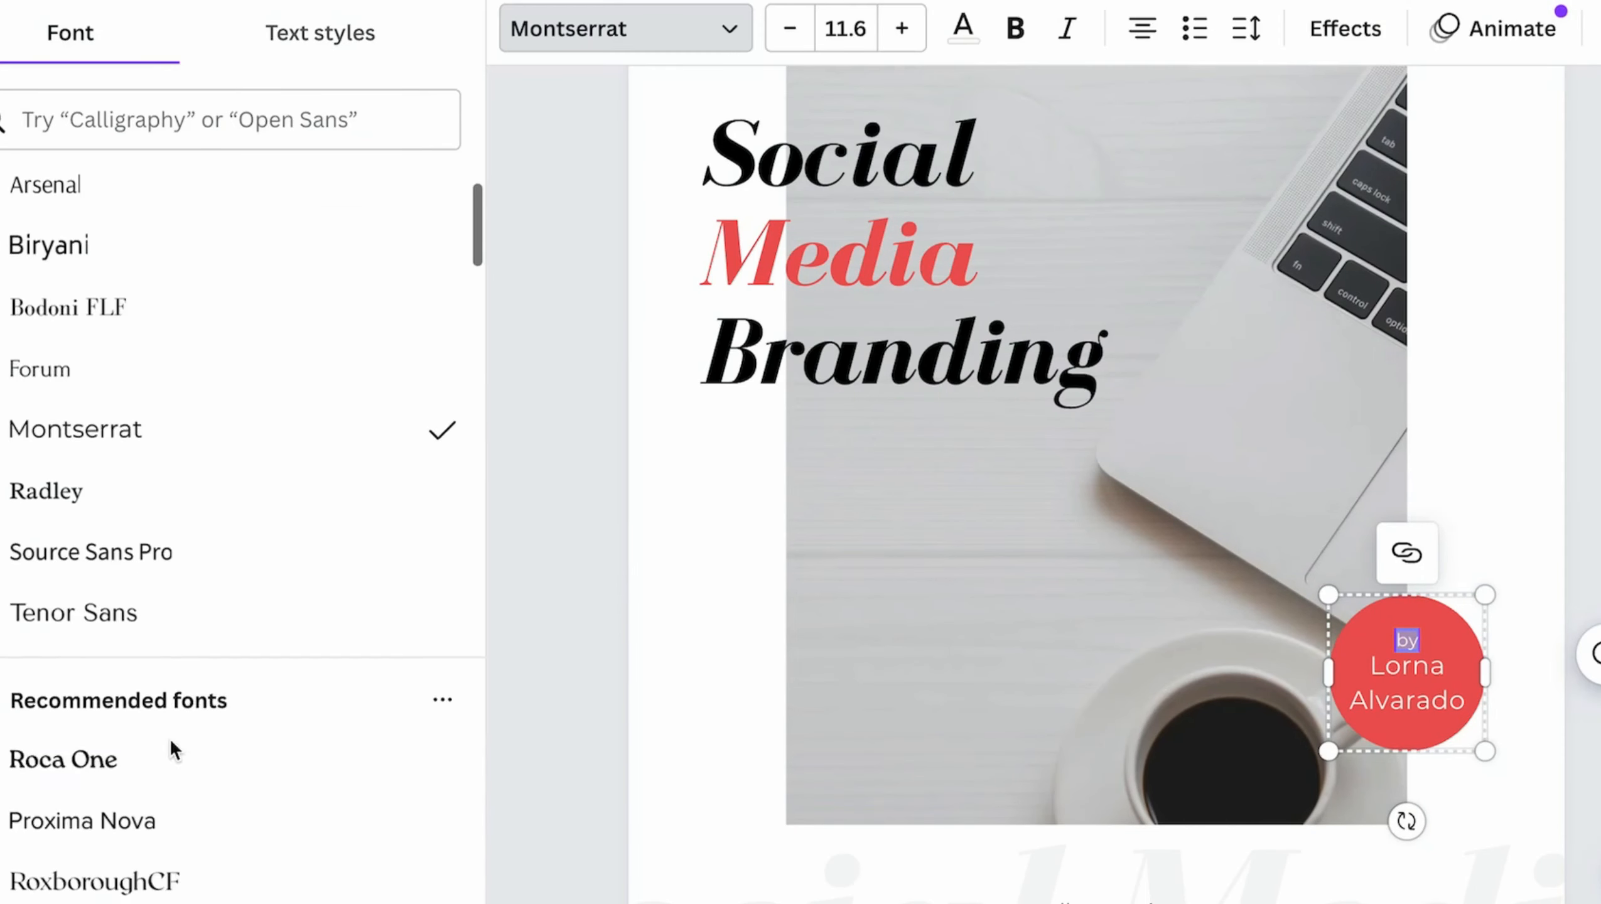
left_click(94, 648)
left_click(1480, 419)
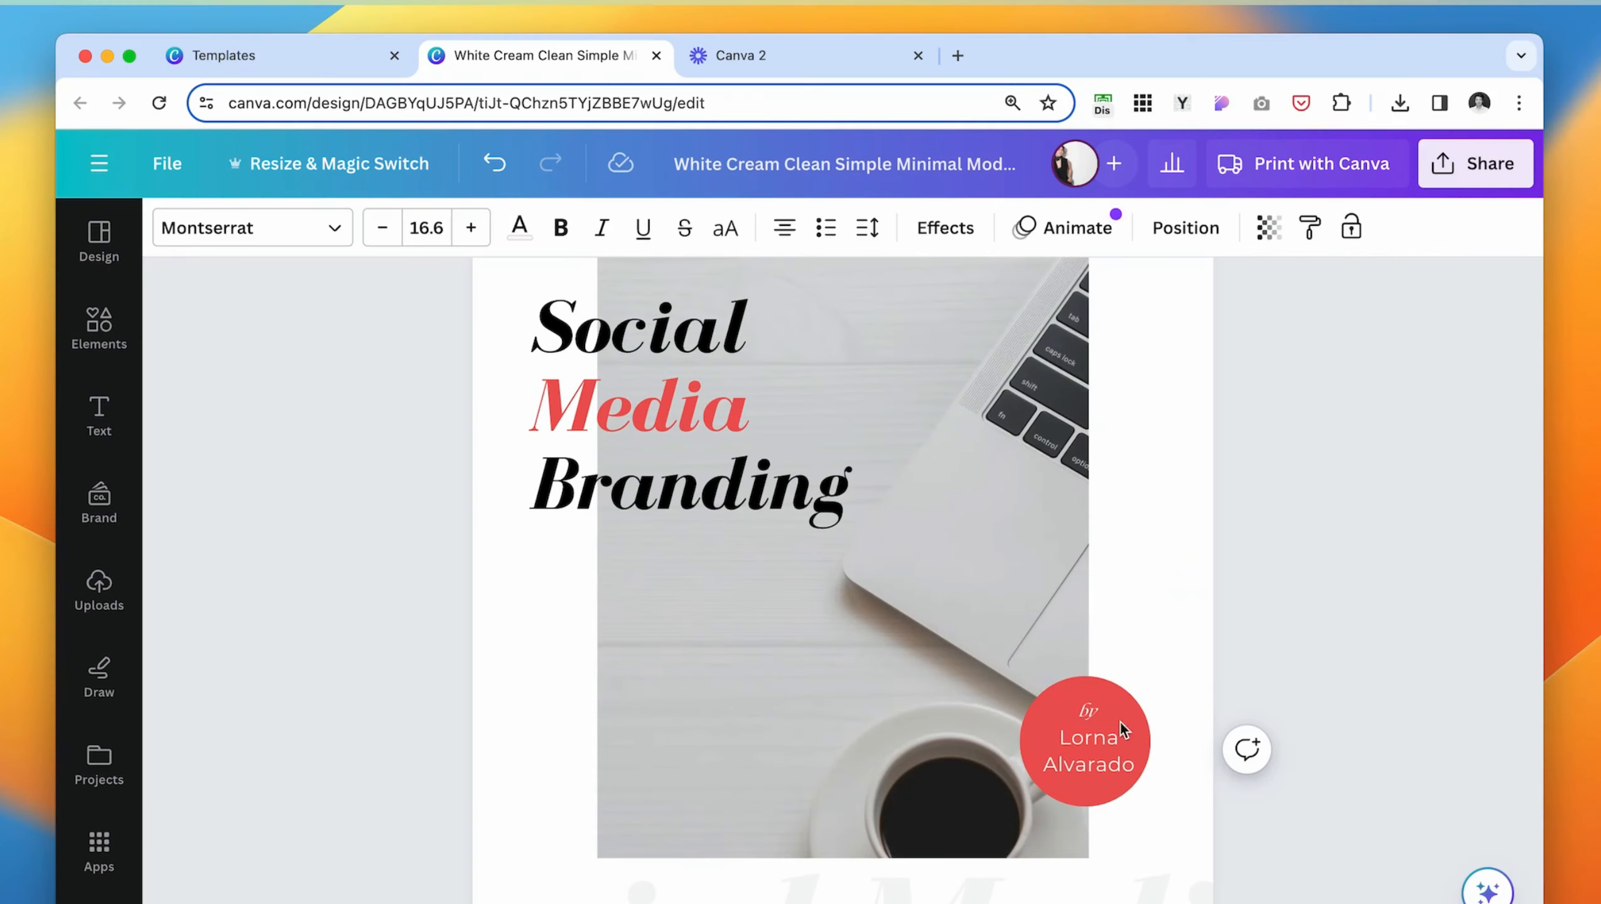
- Delete the woman's photo and its empty frame from the pink table of contents page
left_click(1120, 728)
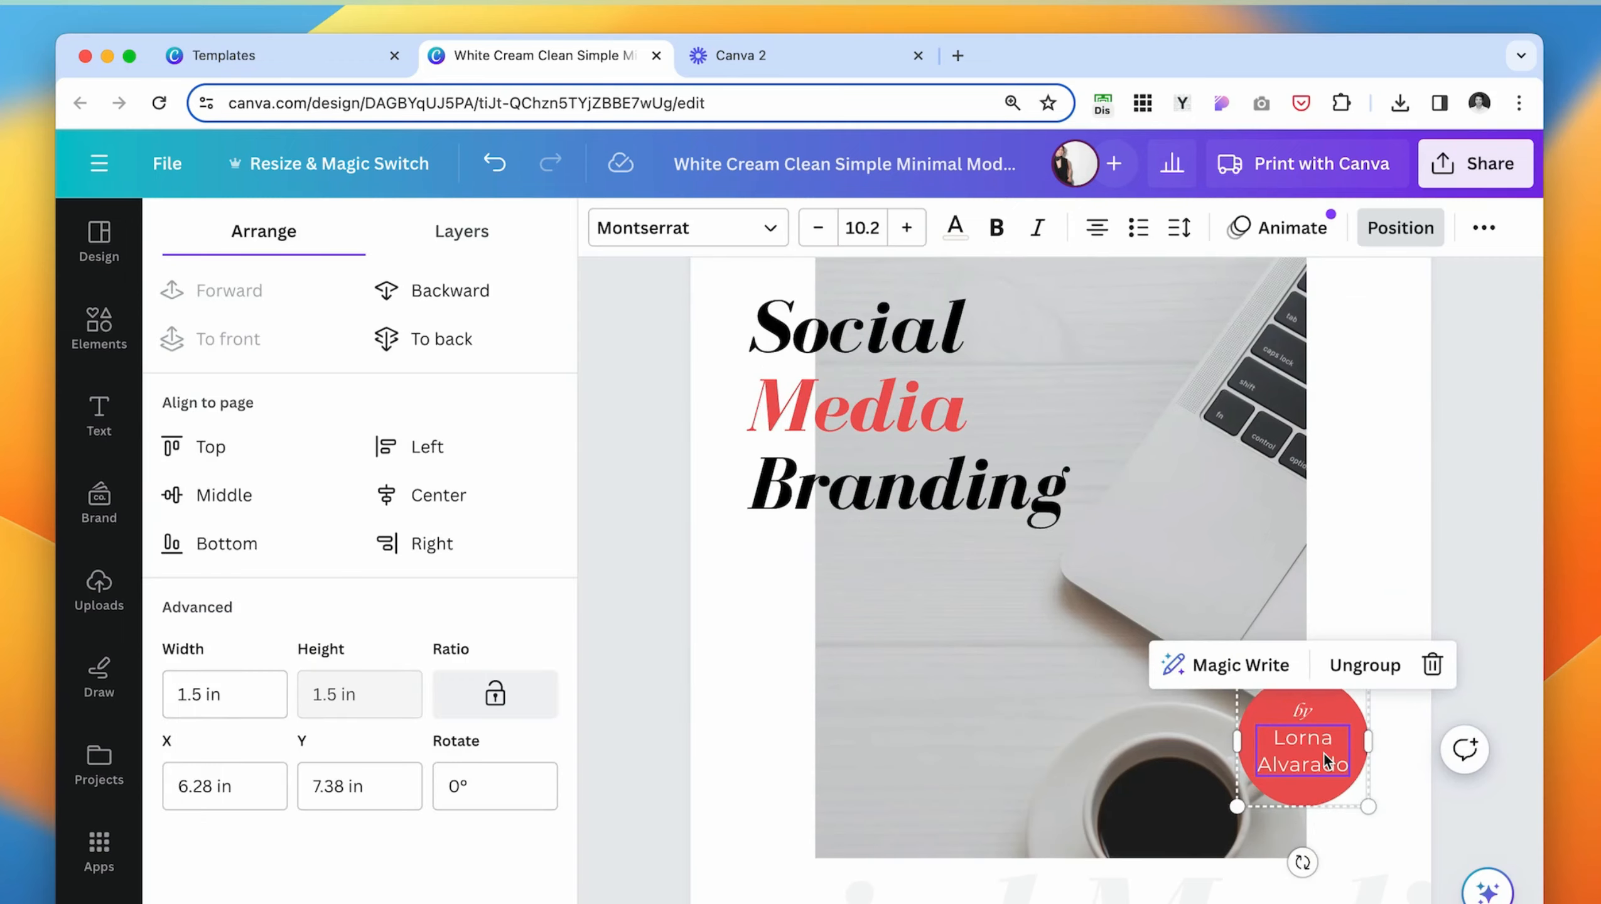
scroll(1324, 753, "up", 15)
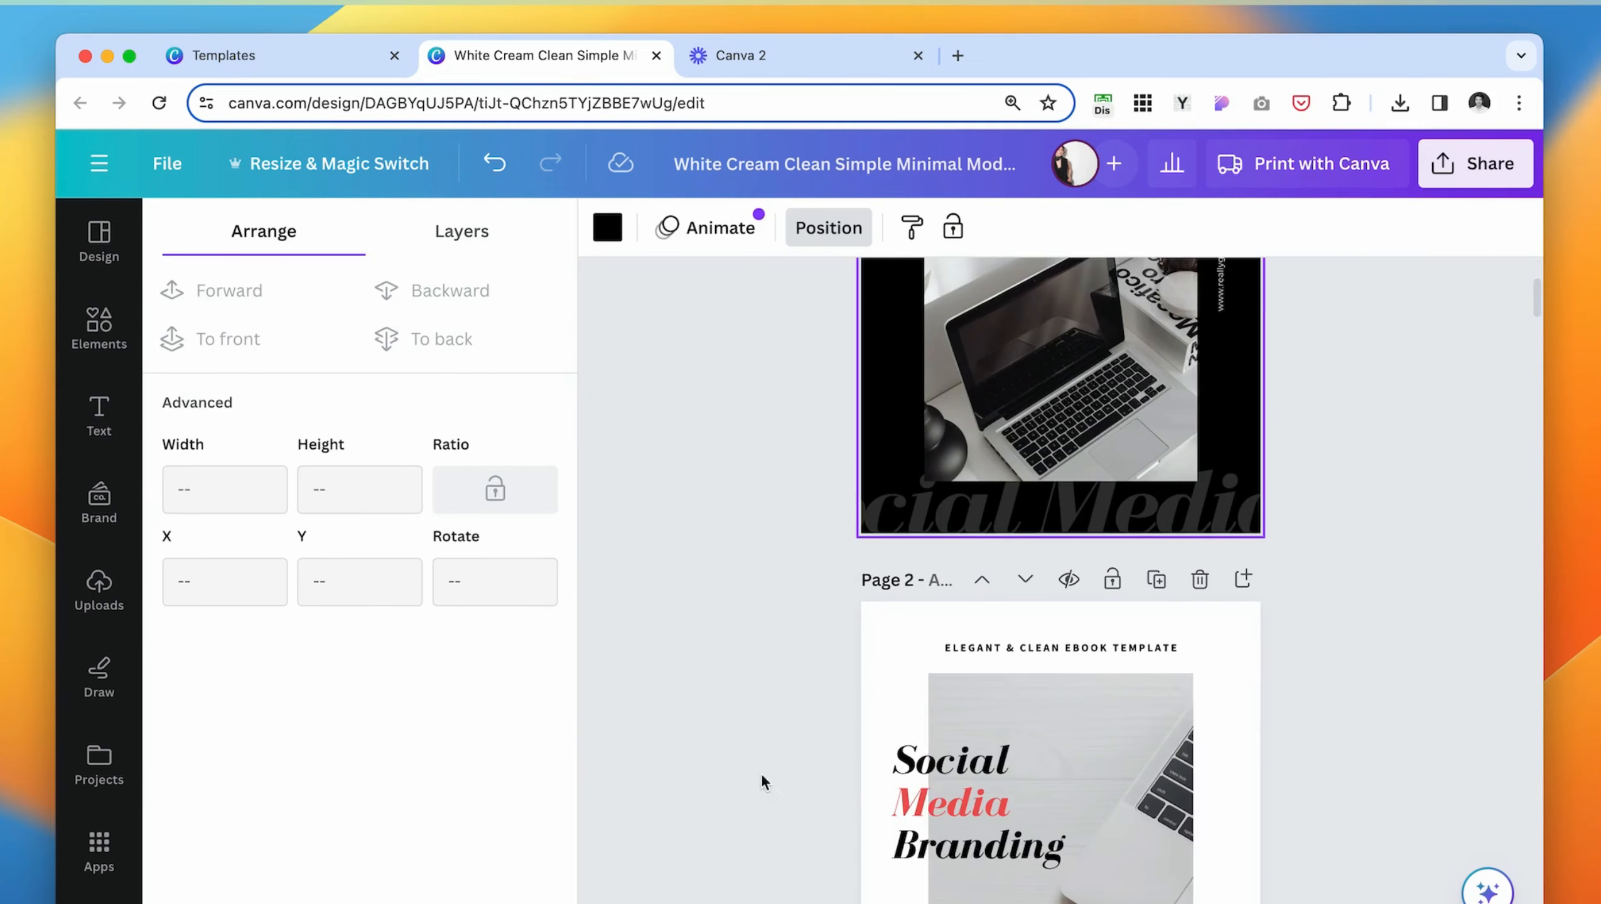
scroll(1170, 731, "down", 5)
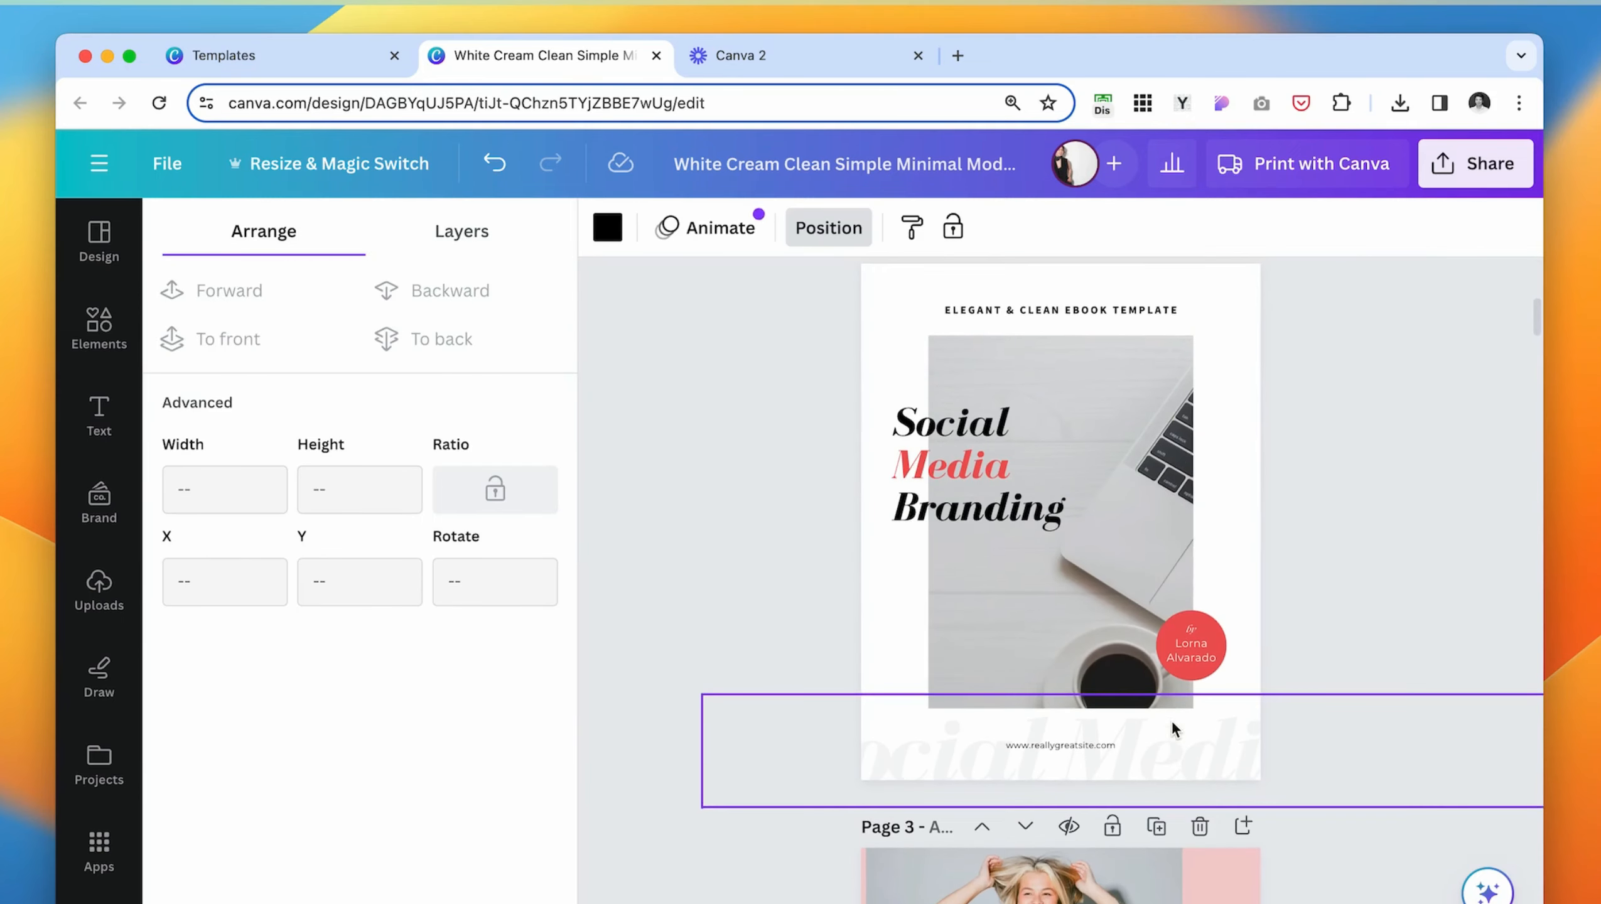
scroll(765, 617, "down", 8)
scroll(765, 617, "up", 1)
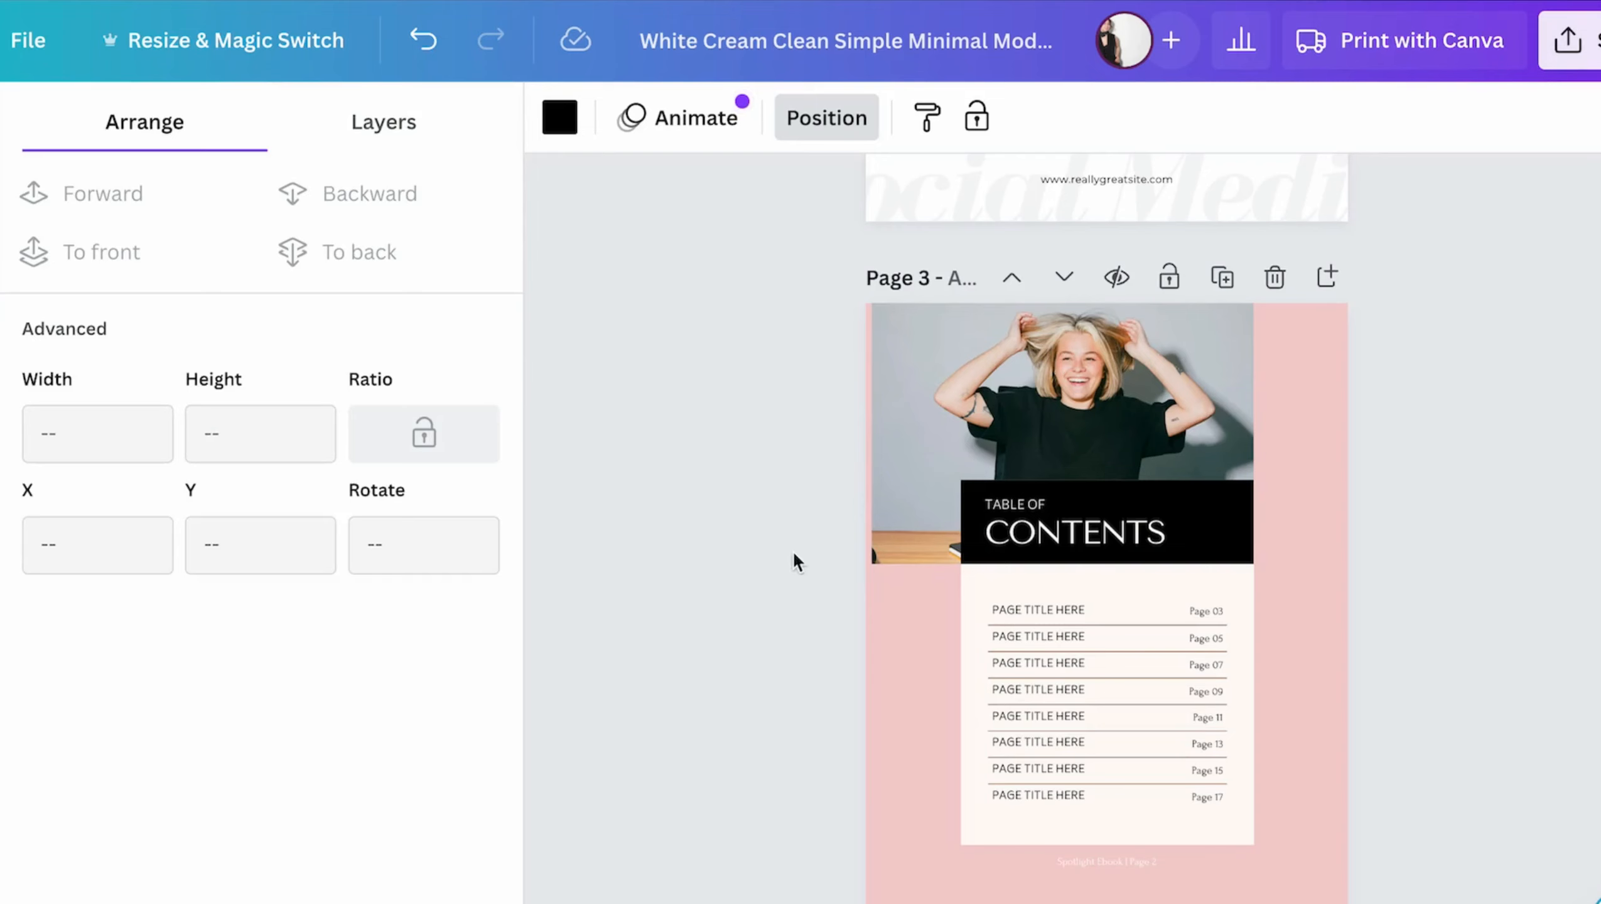
left_click(794, 557)
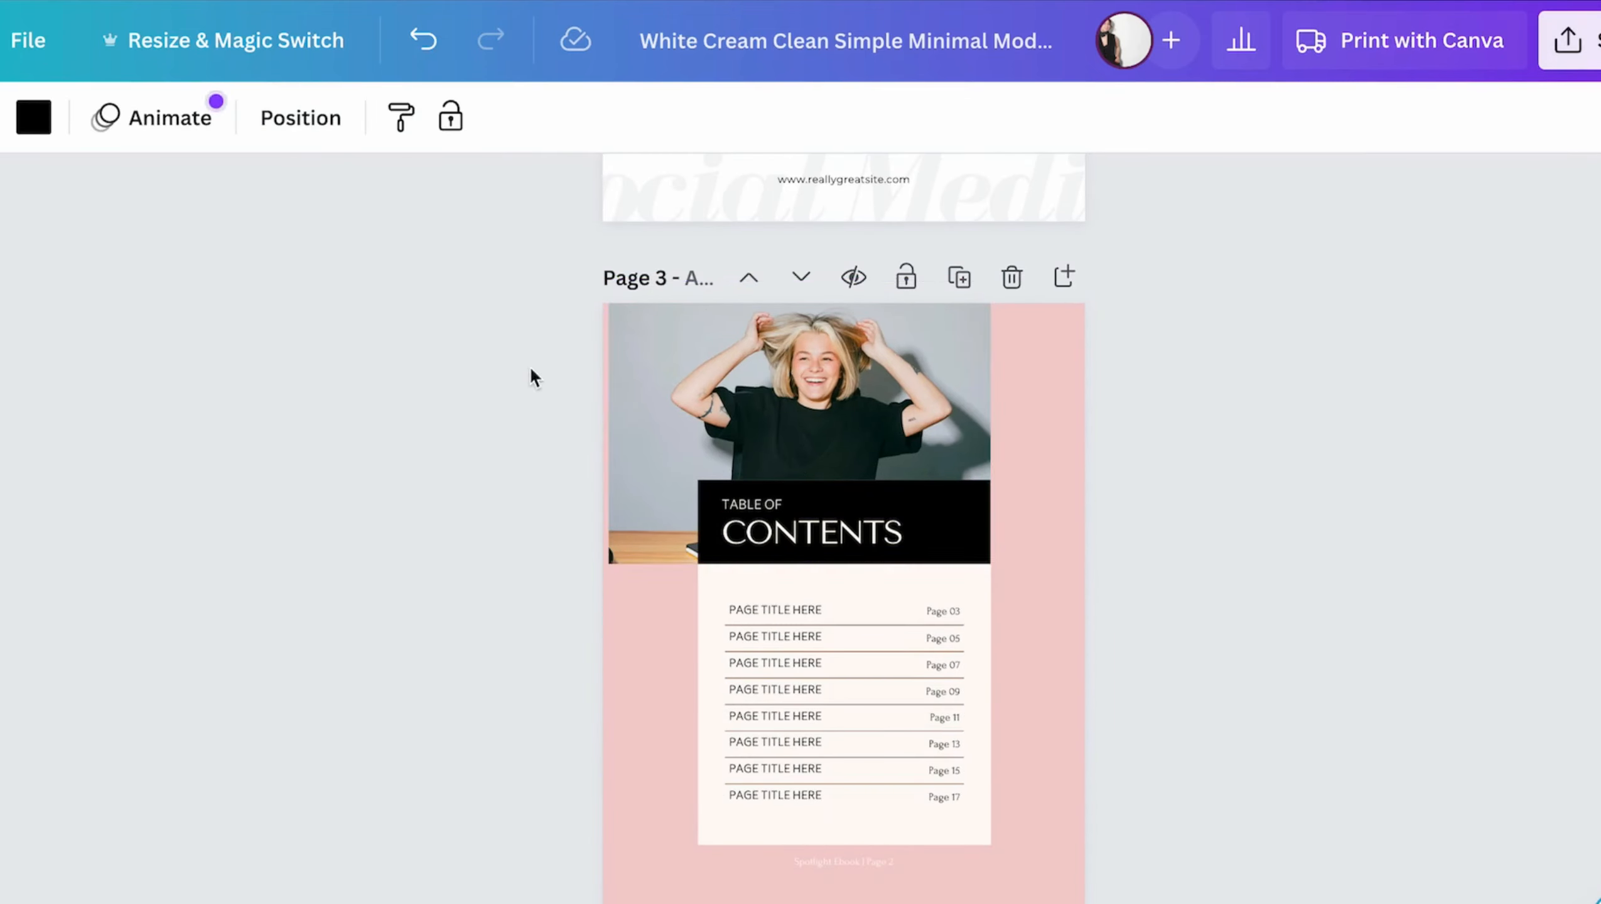
left_click(945, 362)
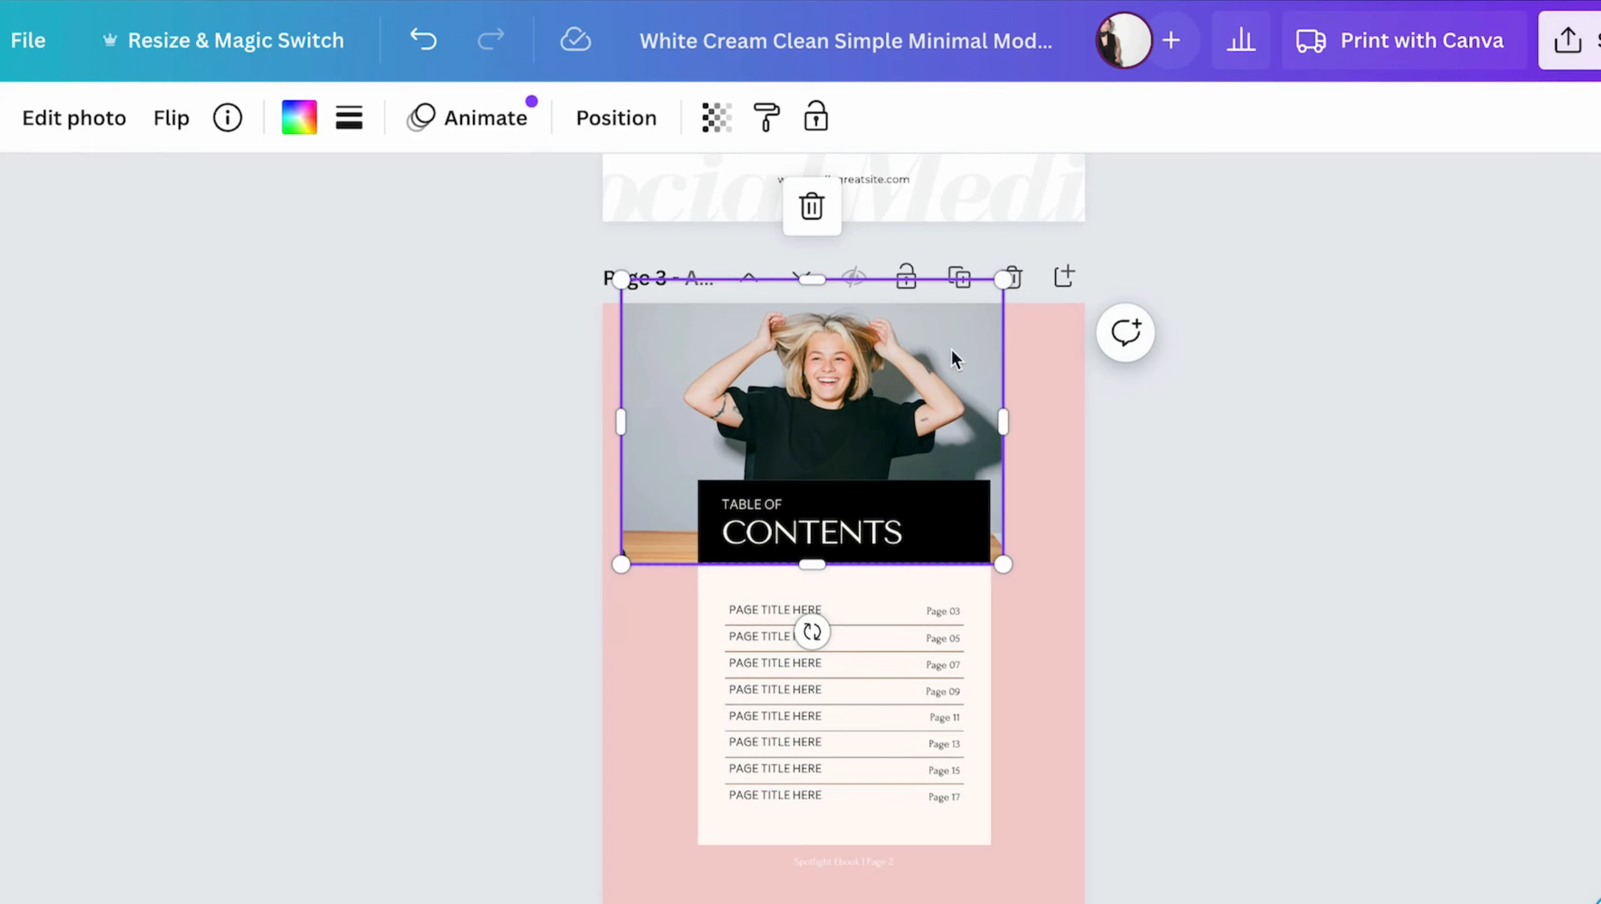
key("Delete")
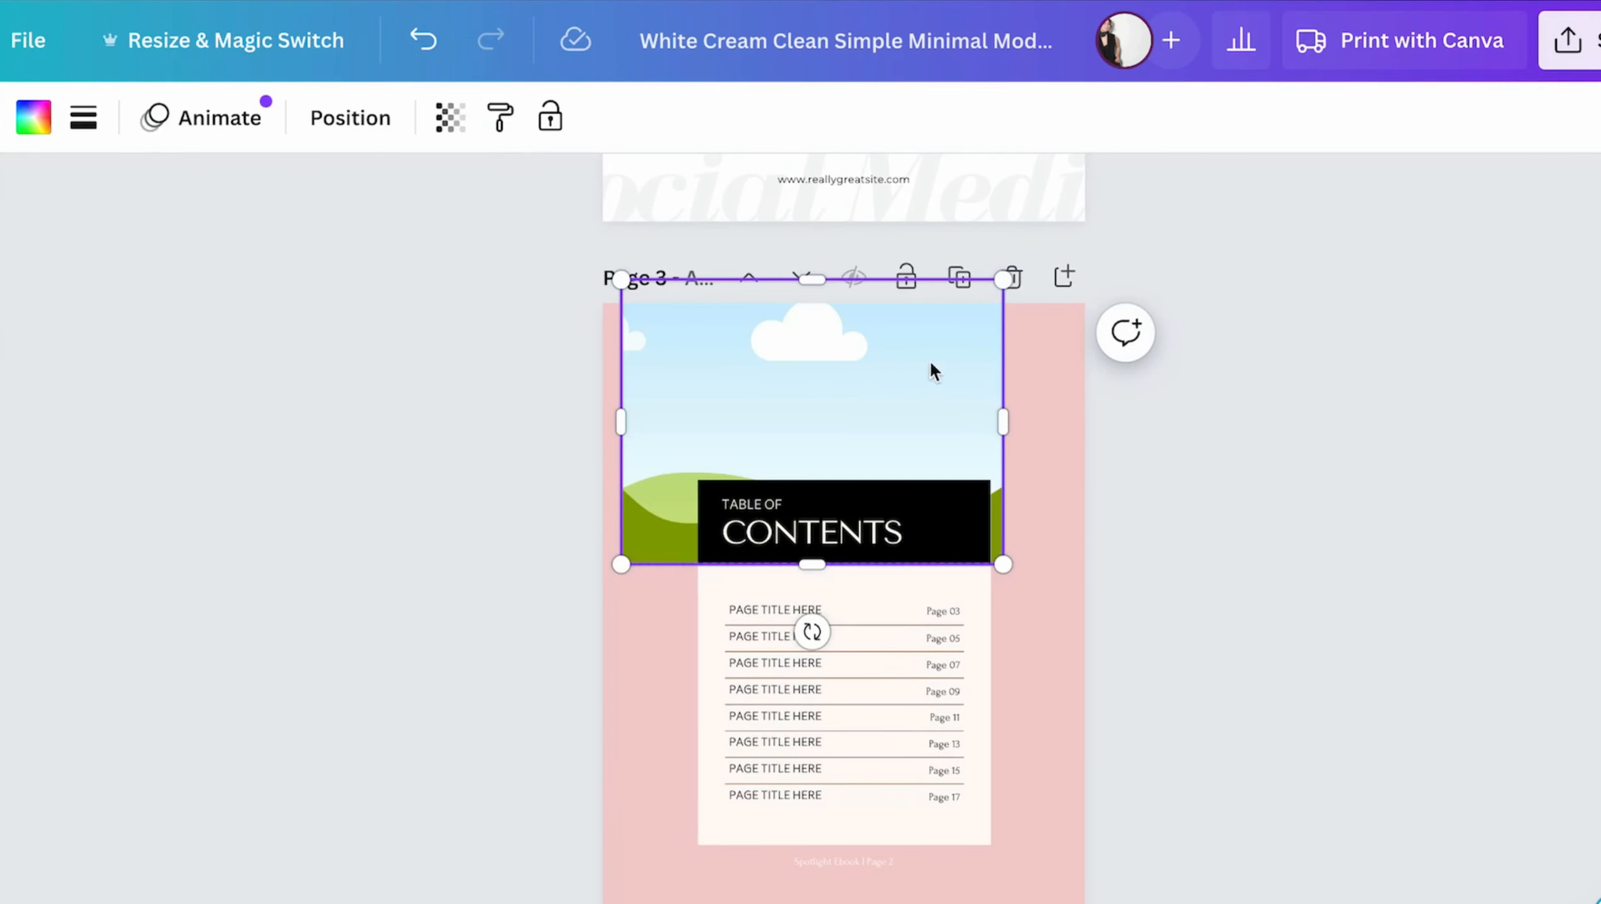
key("Delete")
- Apply the "Orange Geometric Business Plan Table of Contents" template to page 3 and remove its triangle pattern beside the title
left_click(88, 234)
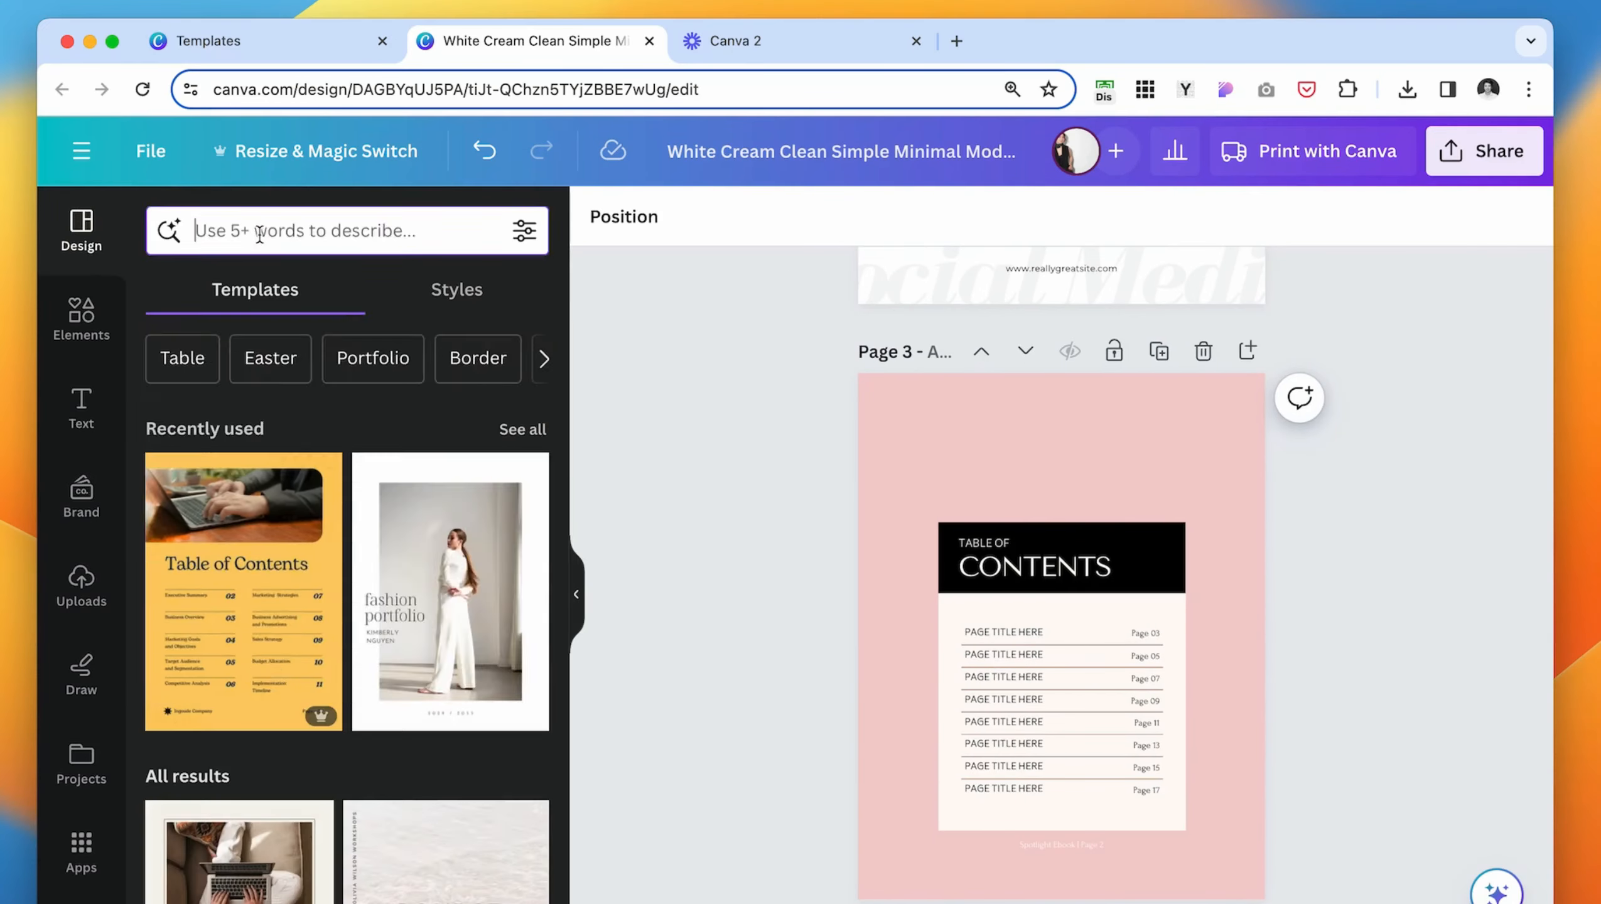
left_click(260, 229)
left_click(336, 345)
scroll(233, 447, "down", 5)
left_click(229, 451)
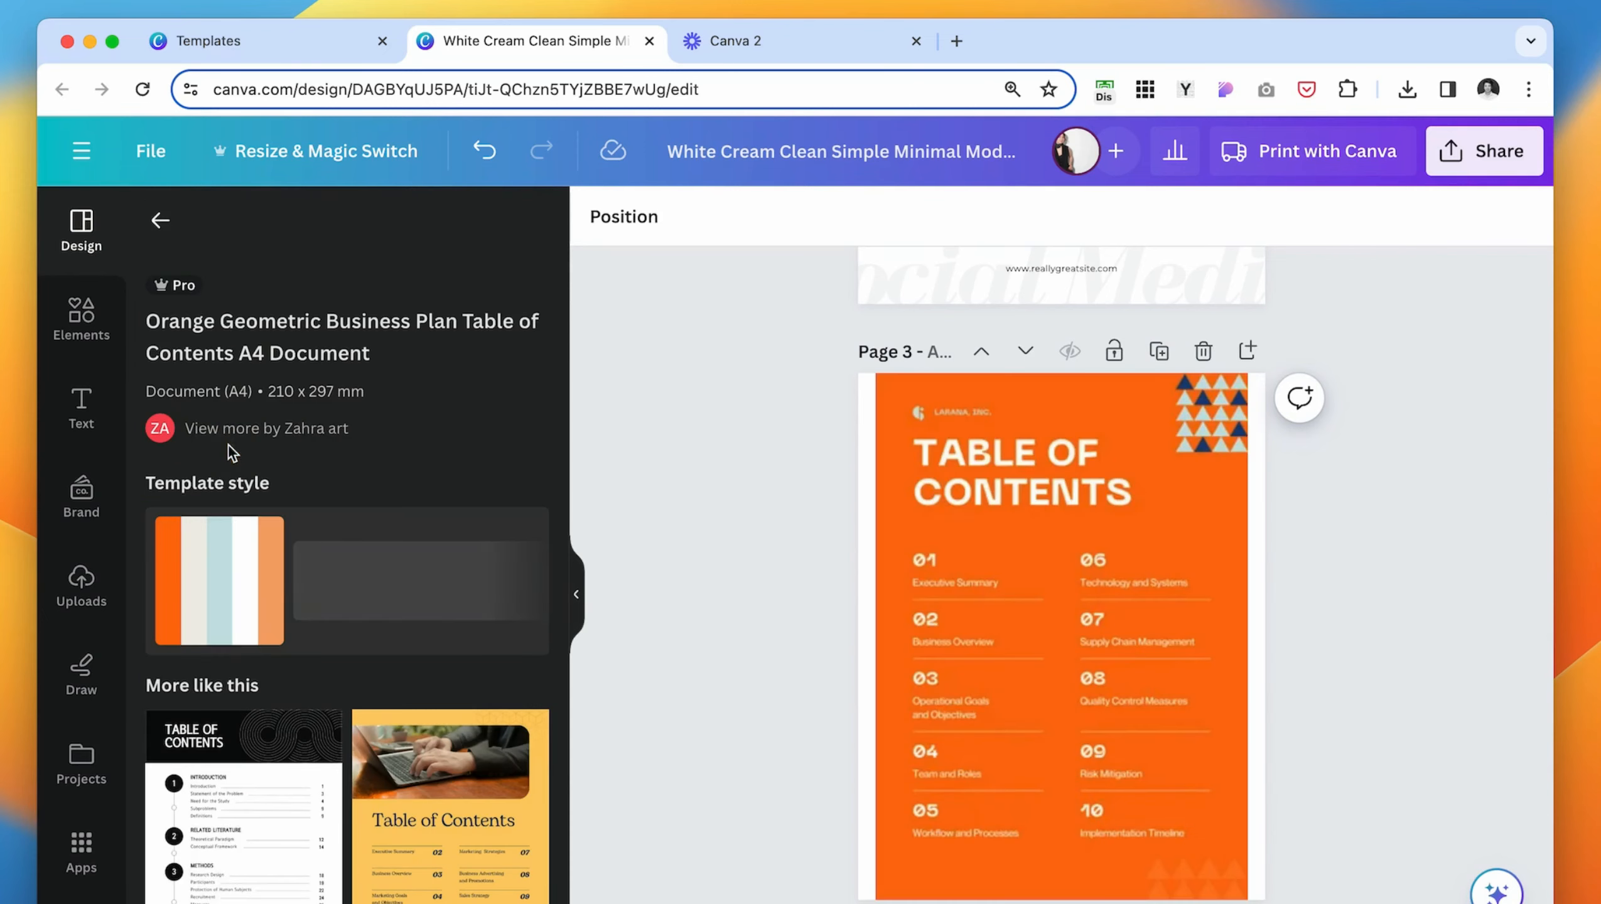
left_click(1325, 546)
left_click_drag(1210, 388, 1415, 497)
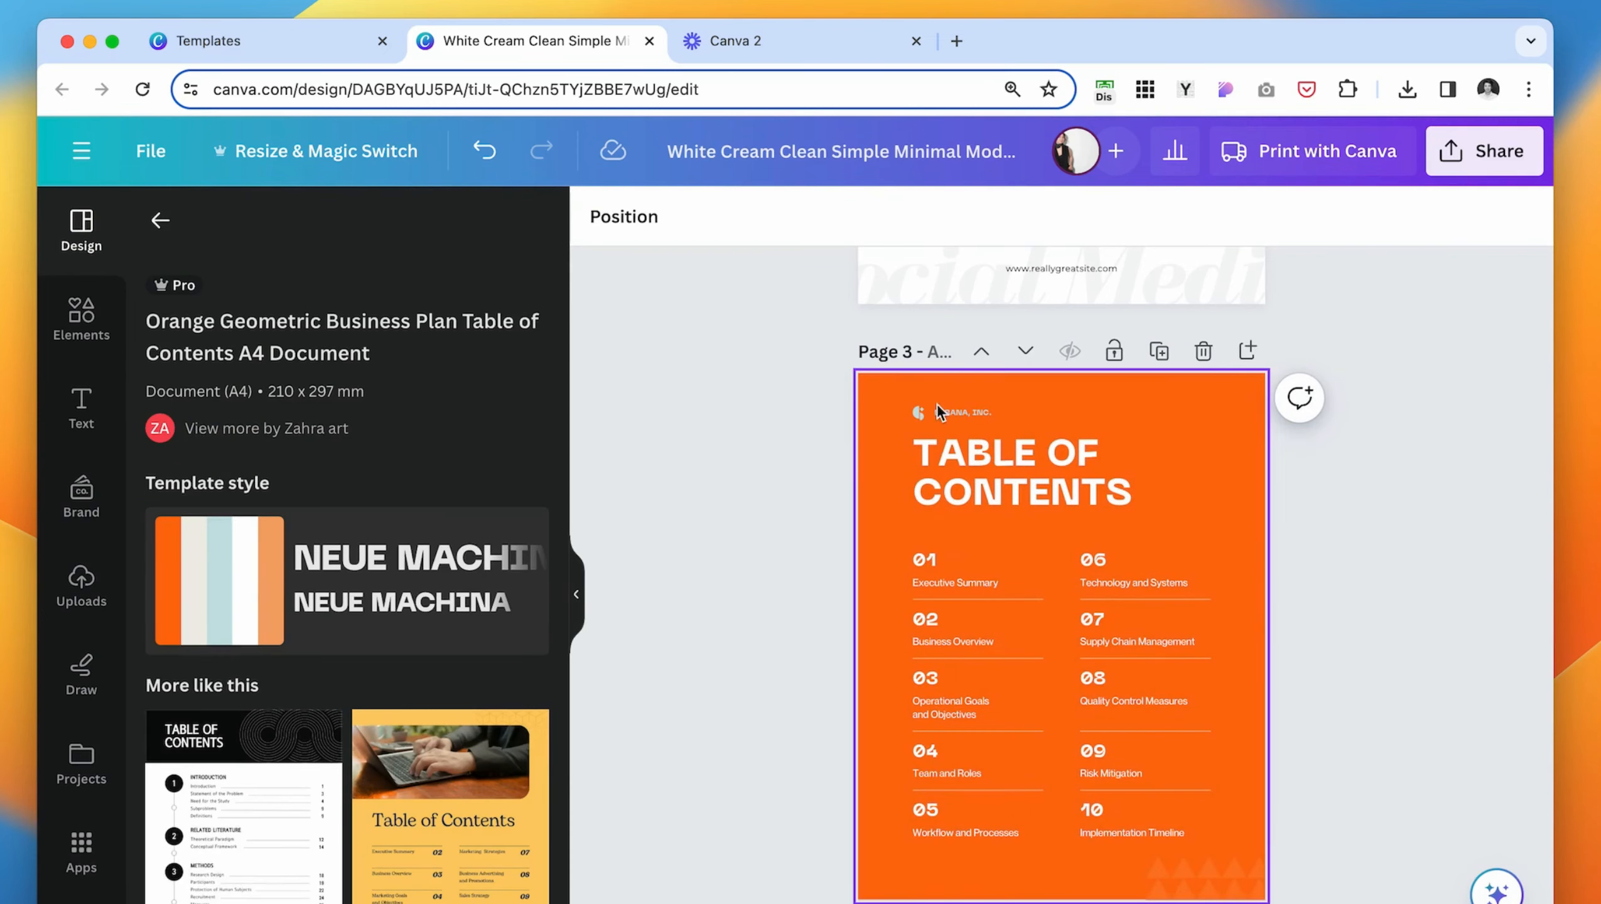
- Restyle page 3 with the canela color palette, shuffled to a cream background, and apply the Arsenal and Radley fonts
scroll(732, 636, "down", 1)
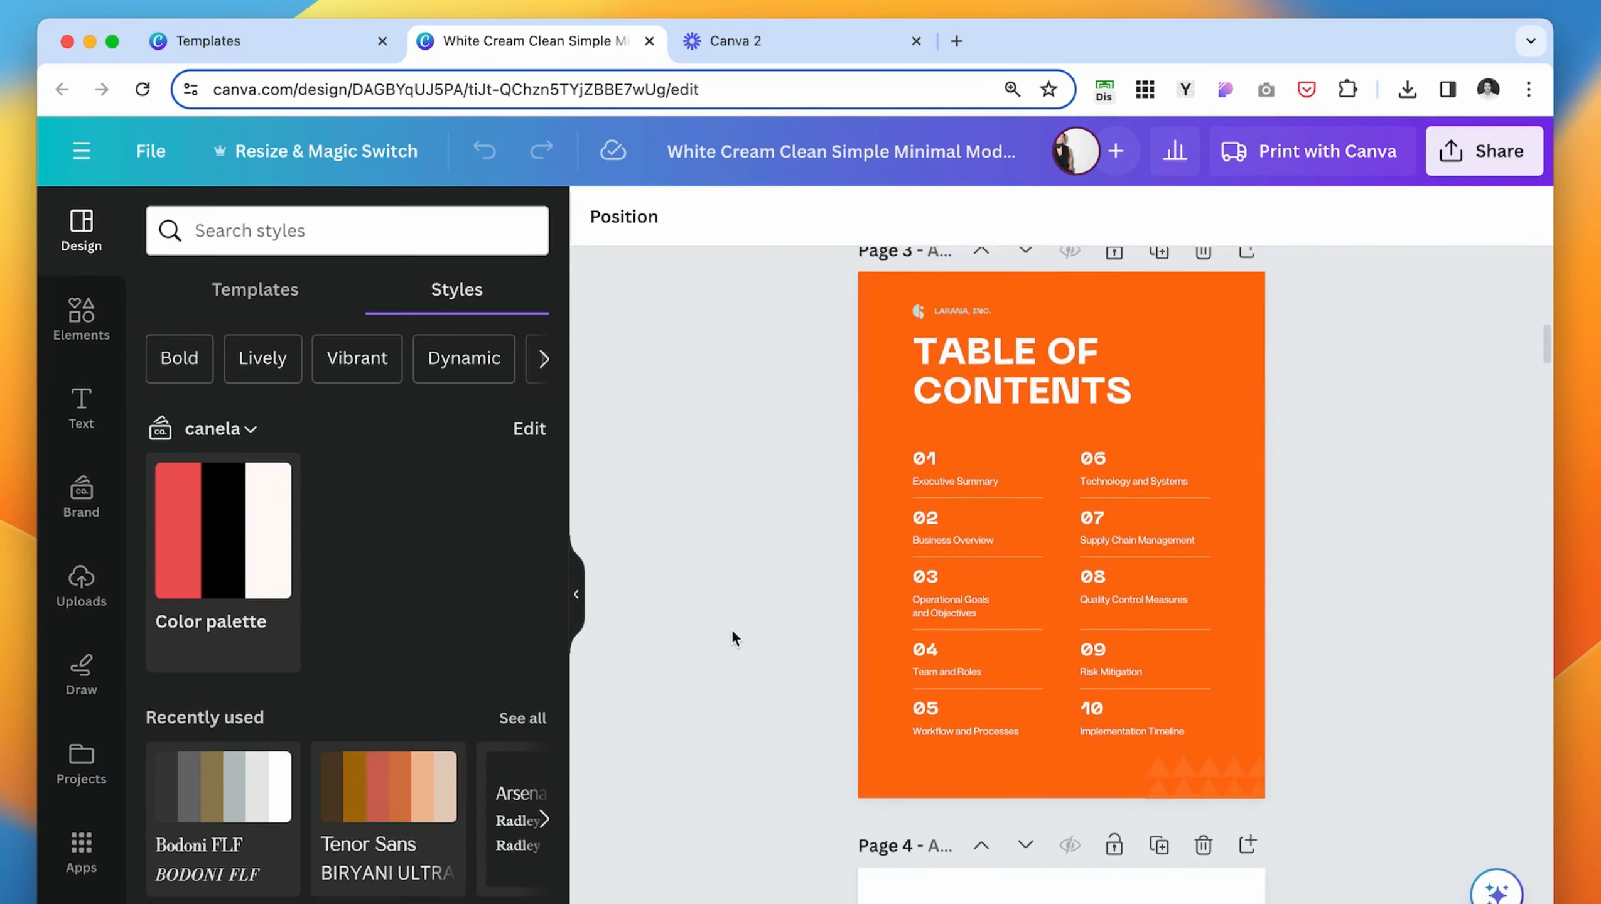
scroll(855, 475, "up", 2)
left_click(861, 440)
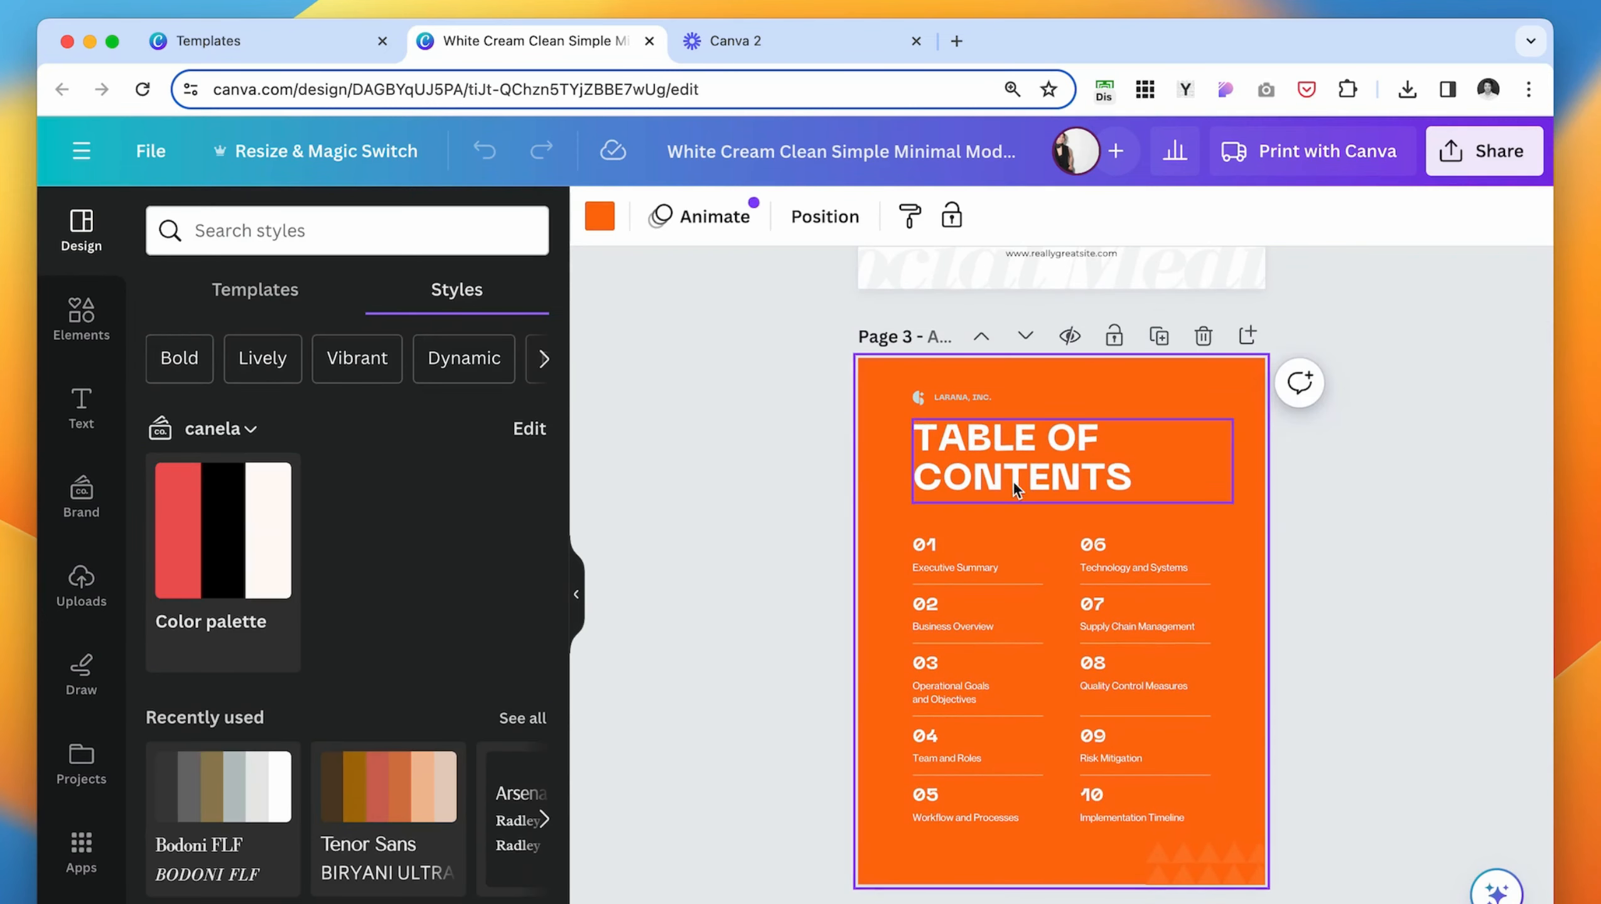
left_click(211, 505)
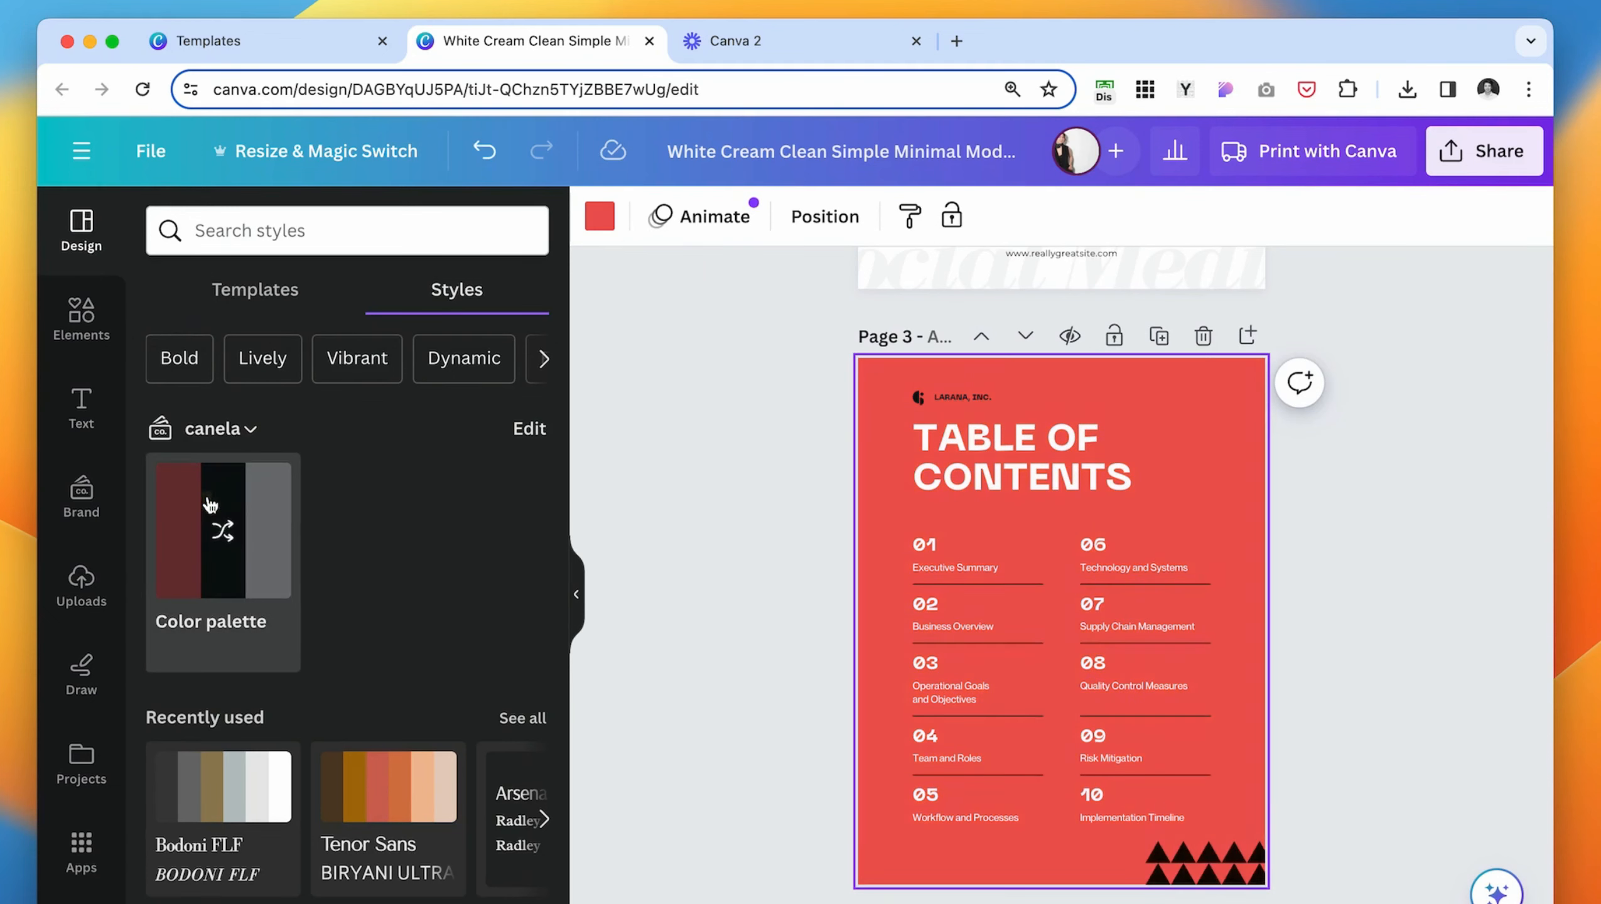
left_click(244, 537)
left_click(244, 537)
scroll(244, 536, "down", 5)
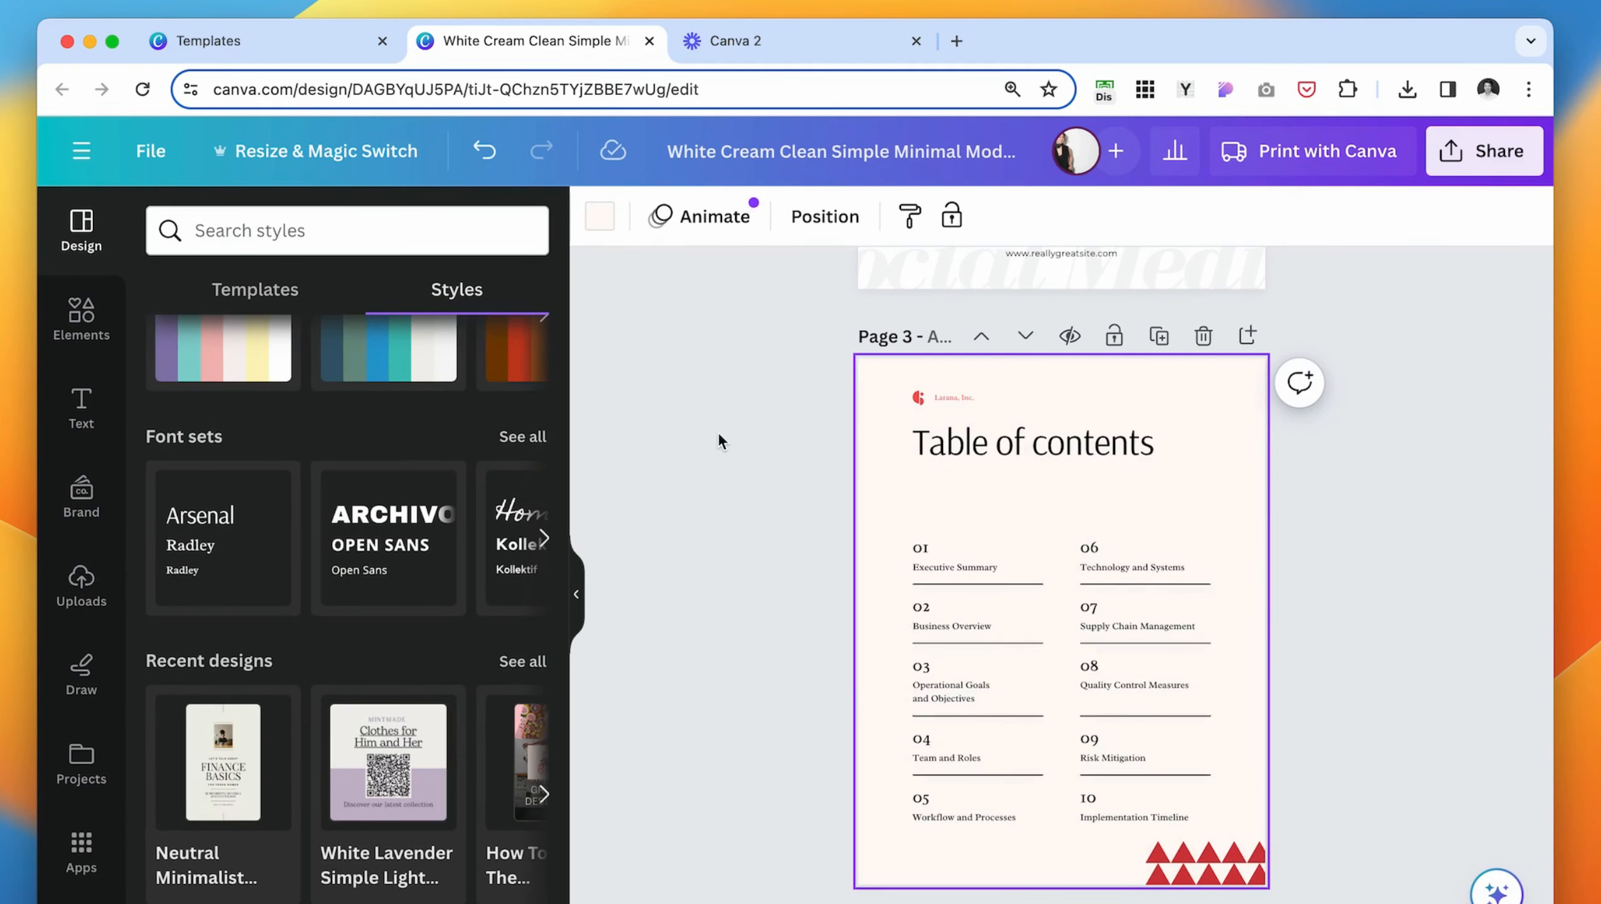
- Remove page 3's remaining triangles and company logo, and set the title "Table of Contents" in bold Bodoni FLF
left_click(719, 437)
left_click_drag(1219, 864, 1445, 582)
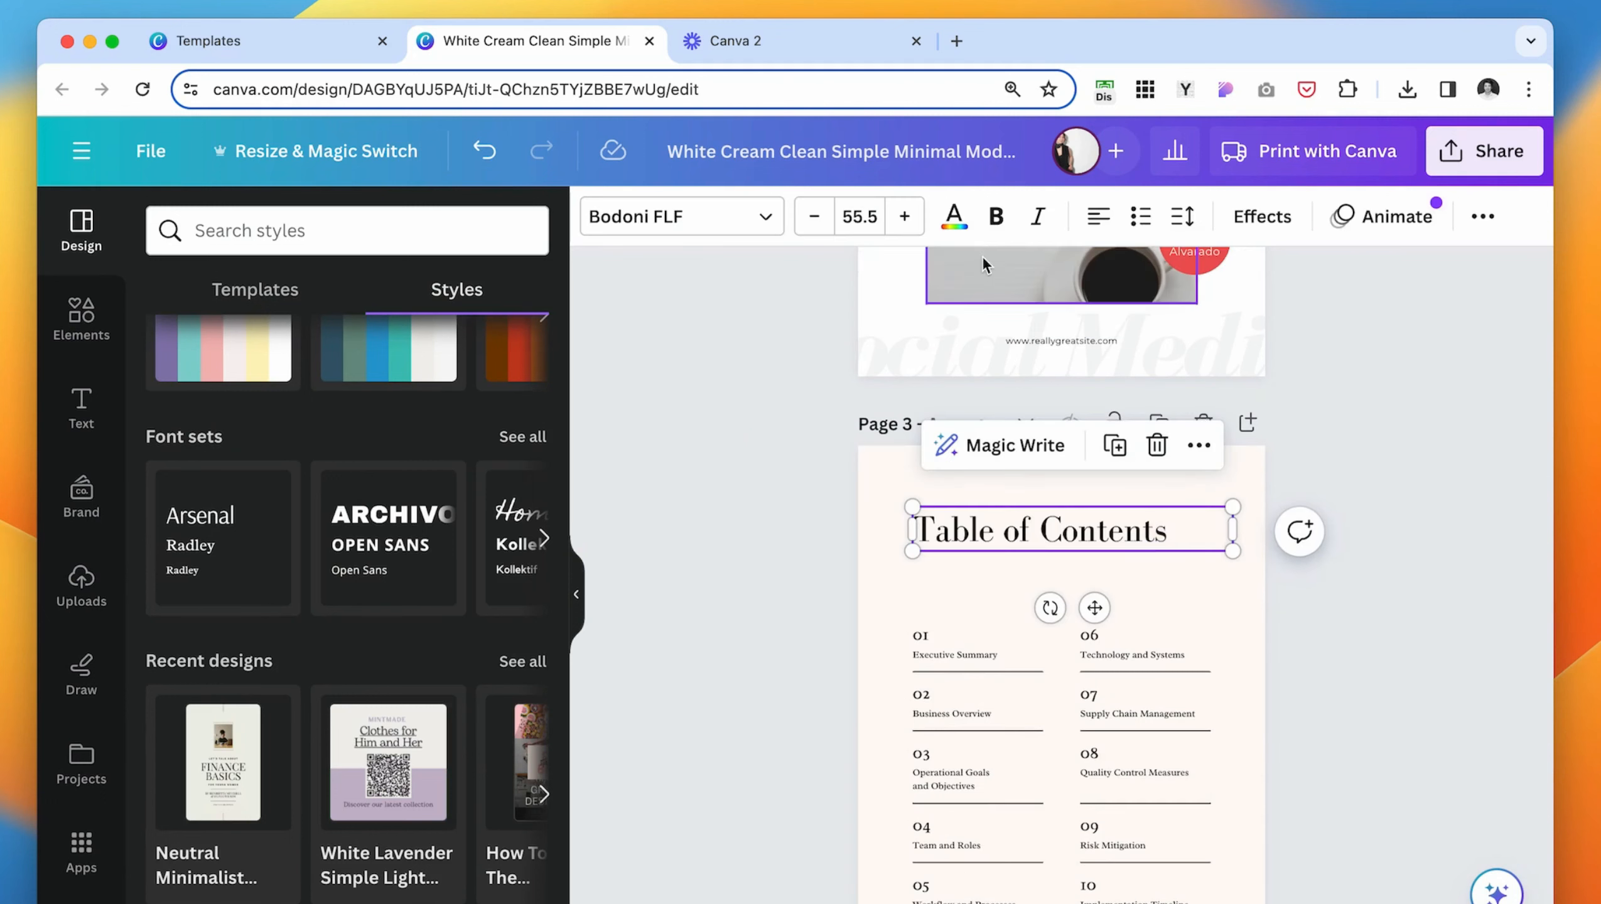
left_click(991, 216)
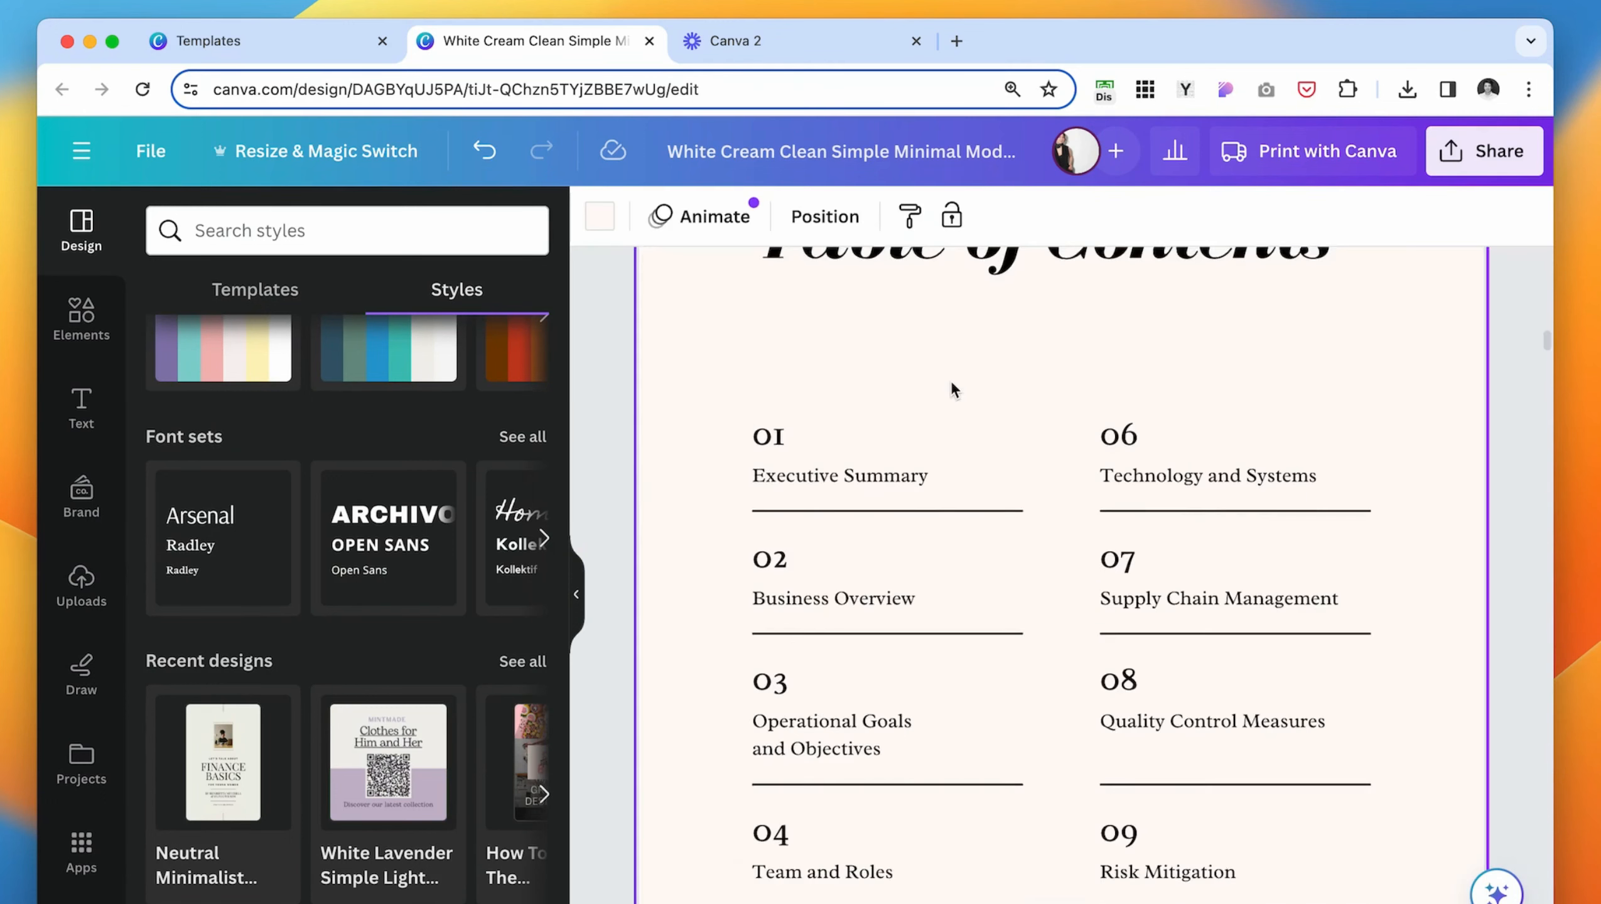
- Select all of page 3's numbered entries and divider lines and move them up closer to the title
left_click_drag(712, 270, 1350, 826)
scroll(1199, 668, "up", 4)
left_click_drag(1183, 611, 1183, 558)
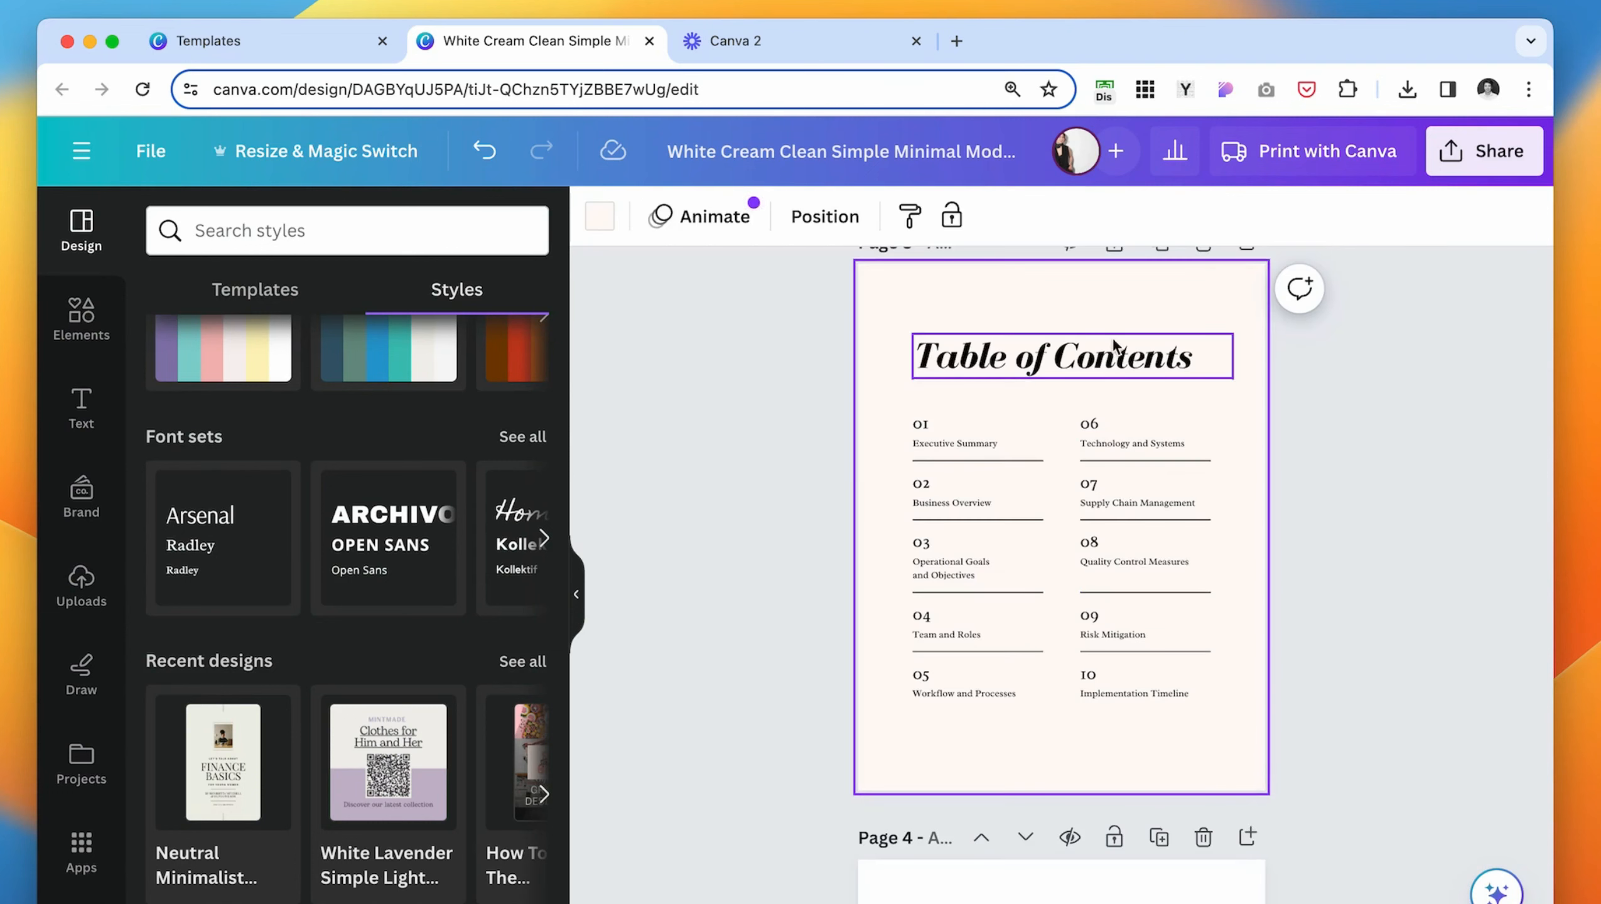
left_click(1114, 308)
- Search the templates for "about" and apply "White Minimalist Classy About Article Page Layout" to page 4, the author page
left_click(1133, 359)
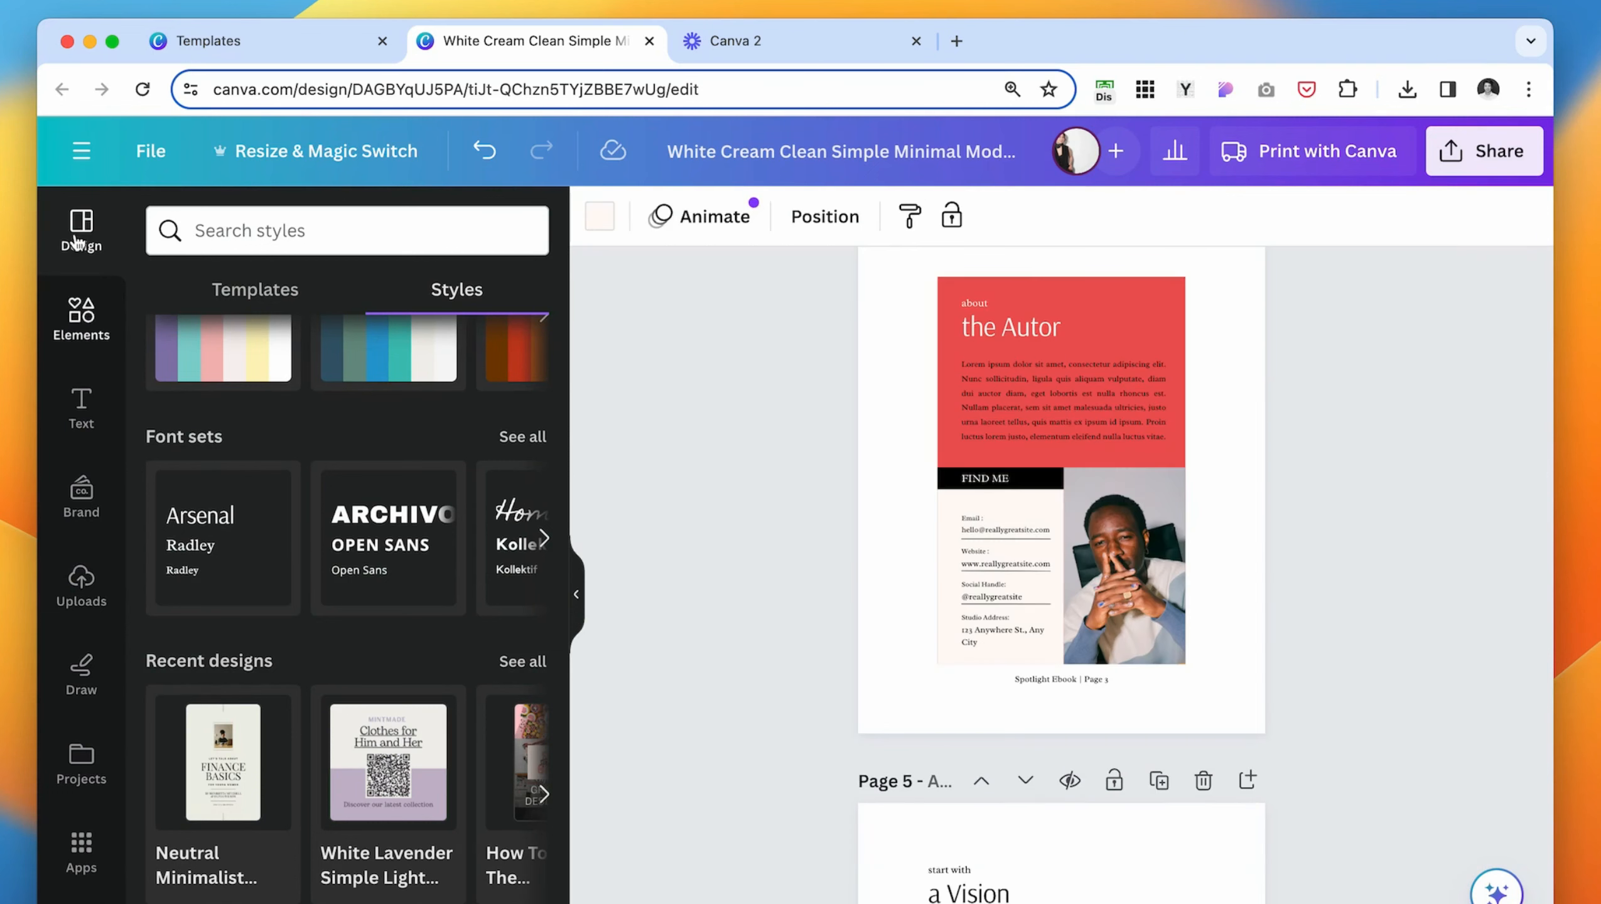
left_click(77, 345)
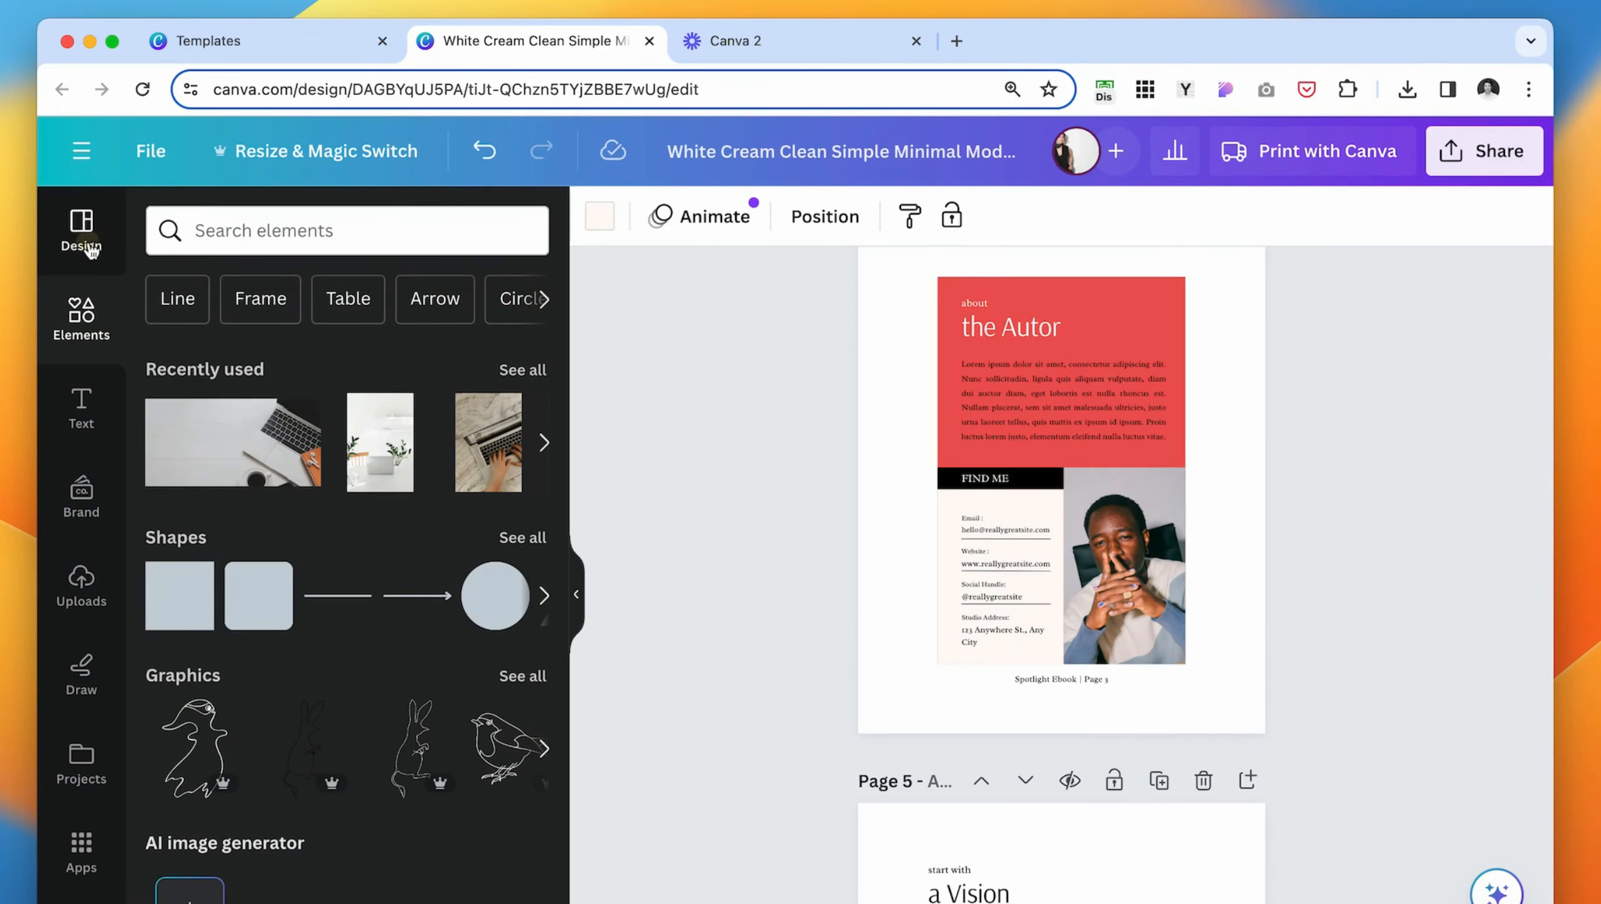
left_click(81, 234)
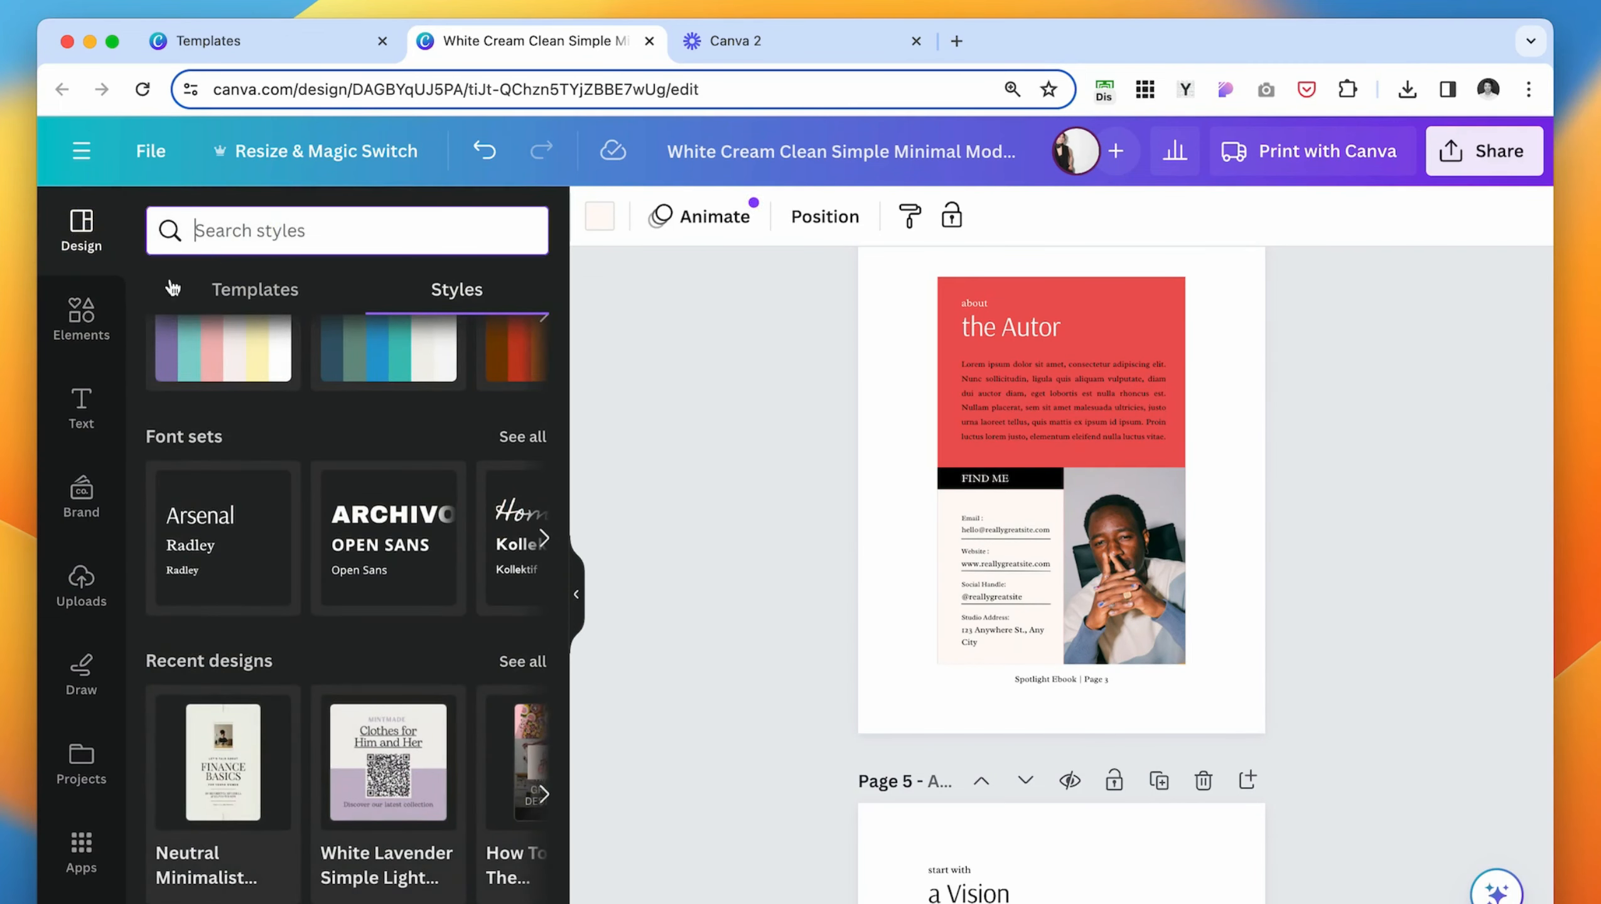
type("about")
key("Return")
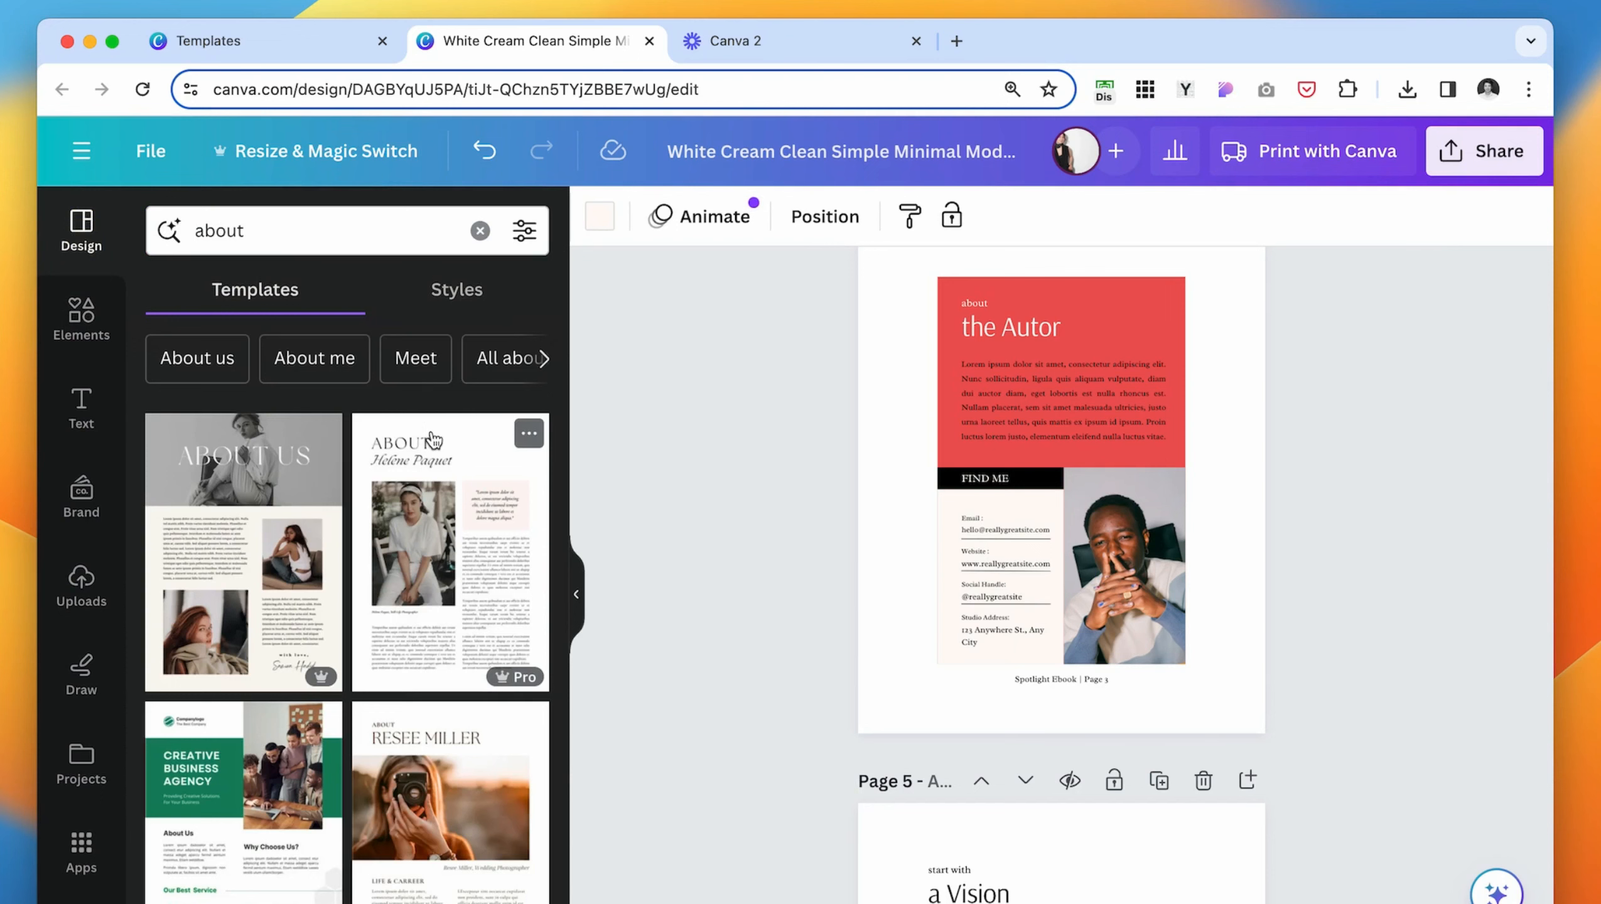
left_click(433, 443)
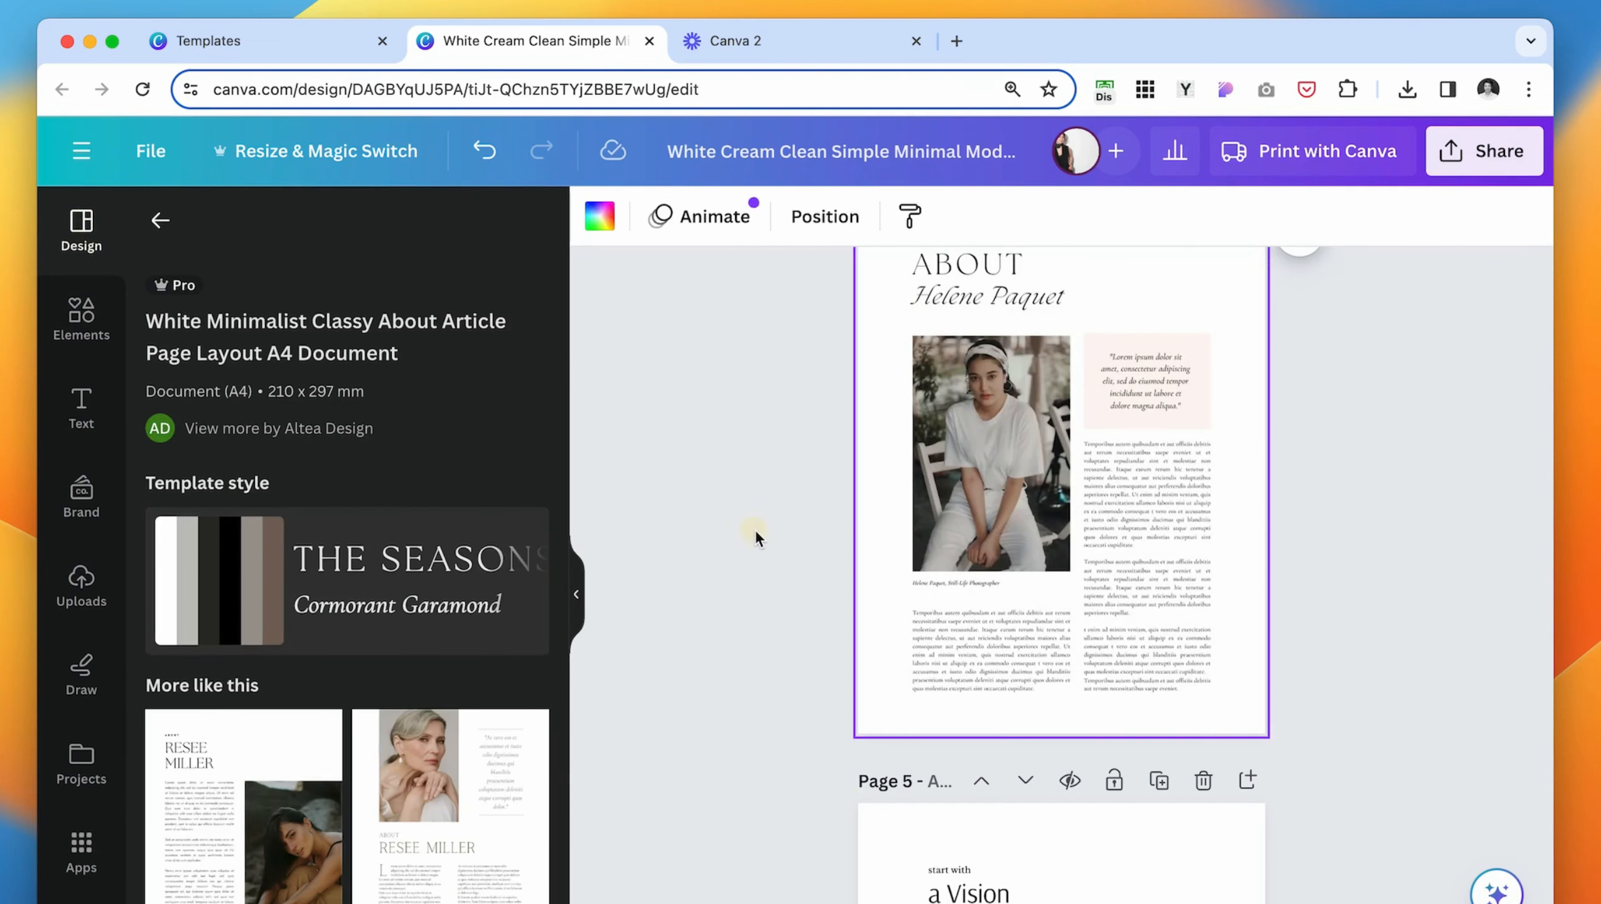
- Recolor page 4 with the canela palette and set its page background to the cream document color
scroll(759, 540, "up", 1)
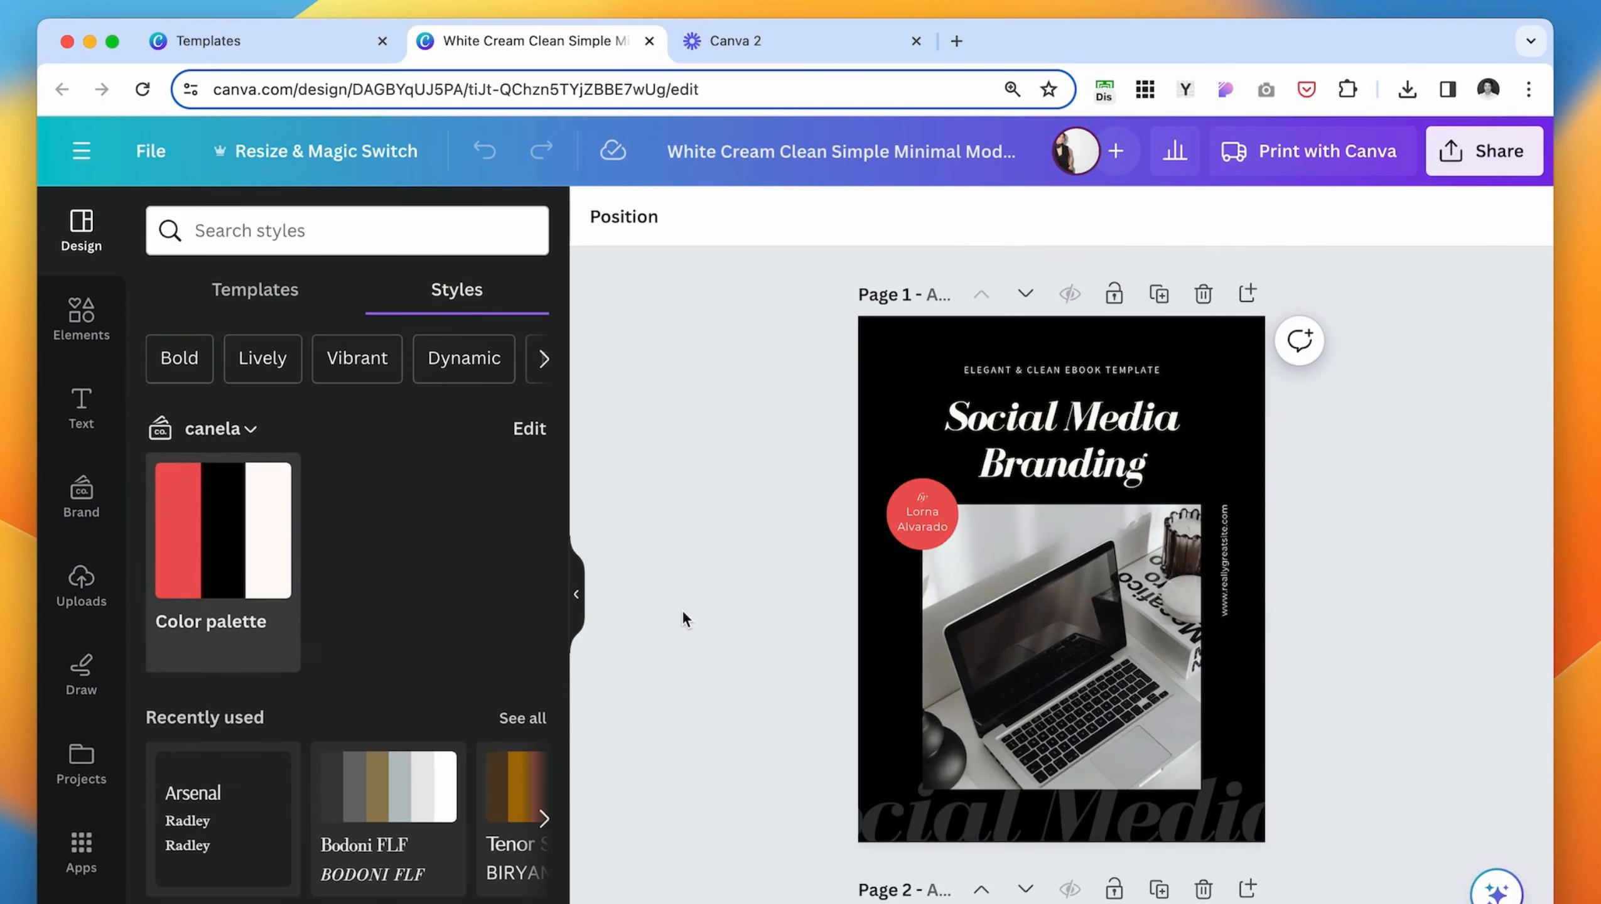
scroll(683, 619, "down", 15)
scroll(683, 619, "down", 5)
left_click(868, 300)
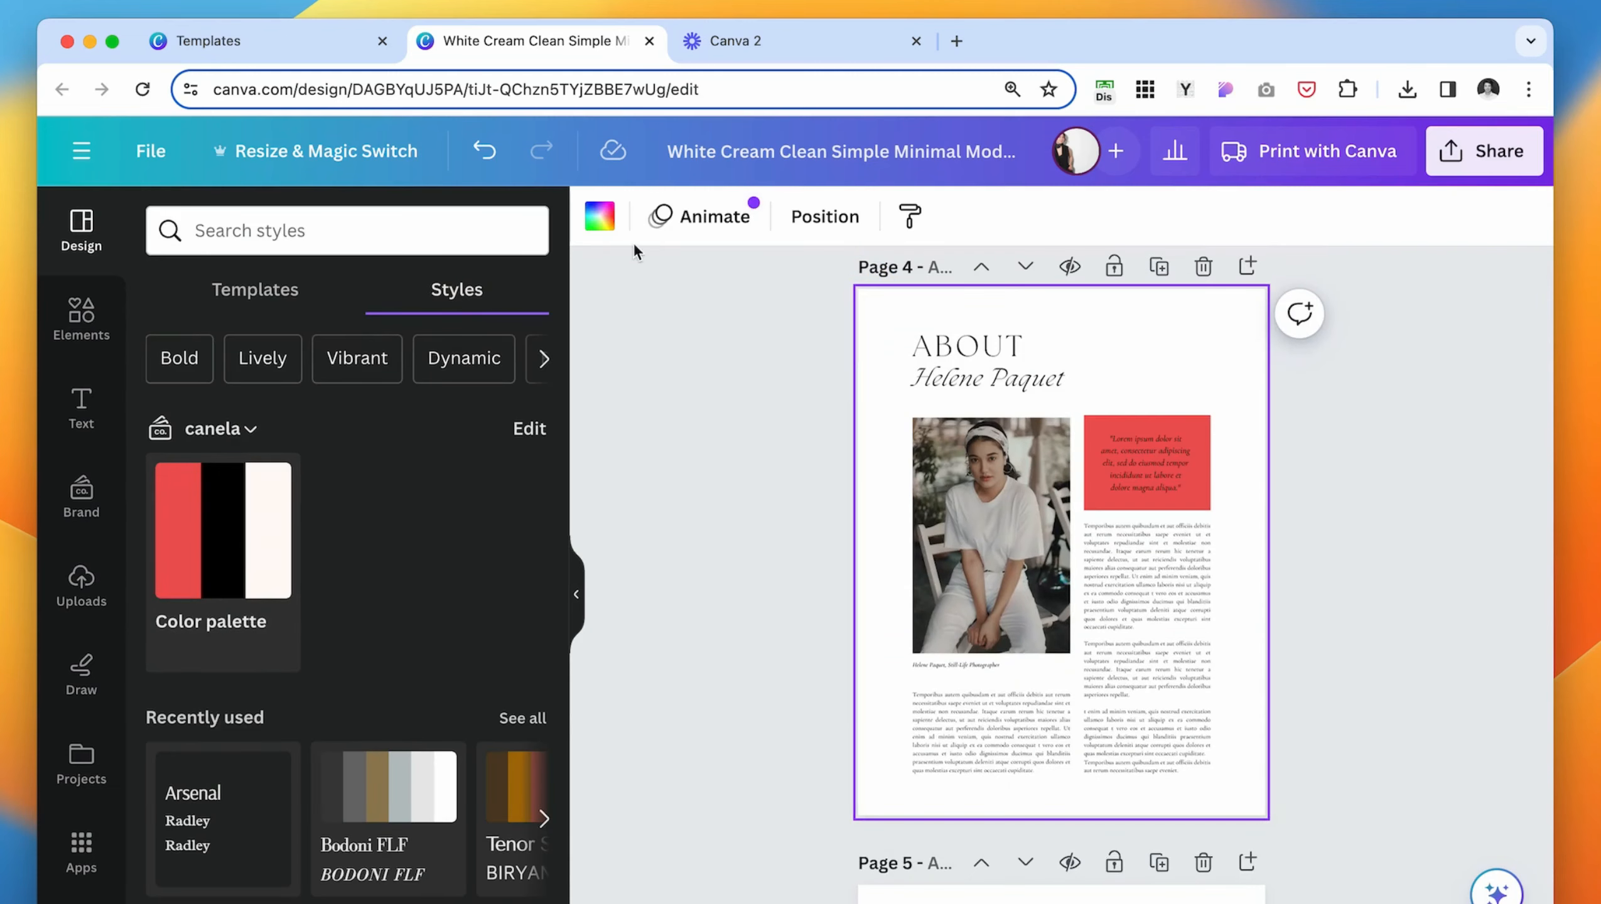
left_click(606, 220)
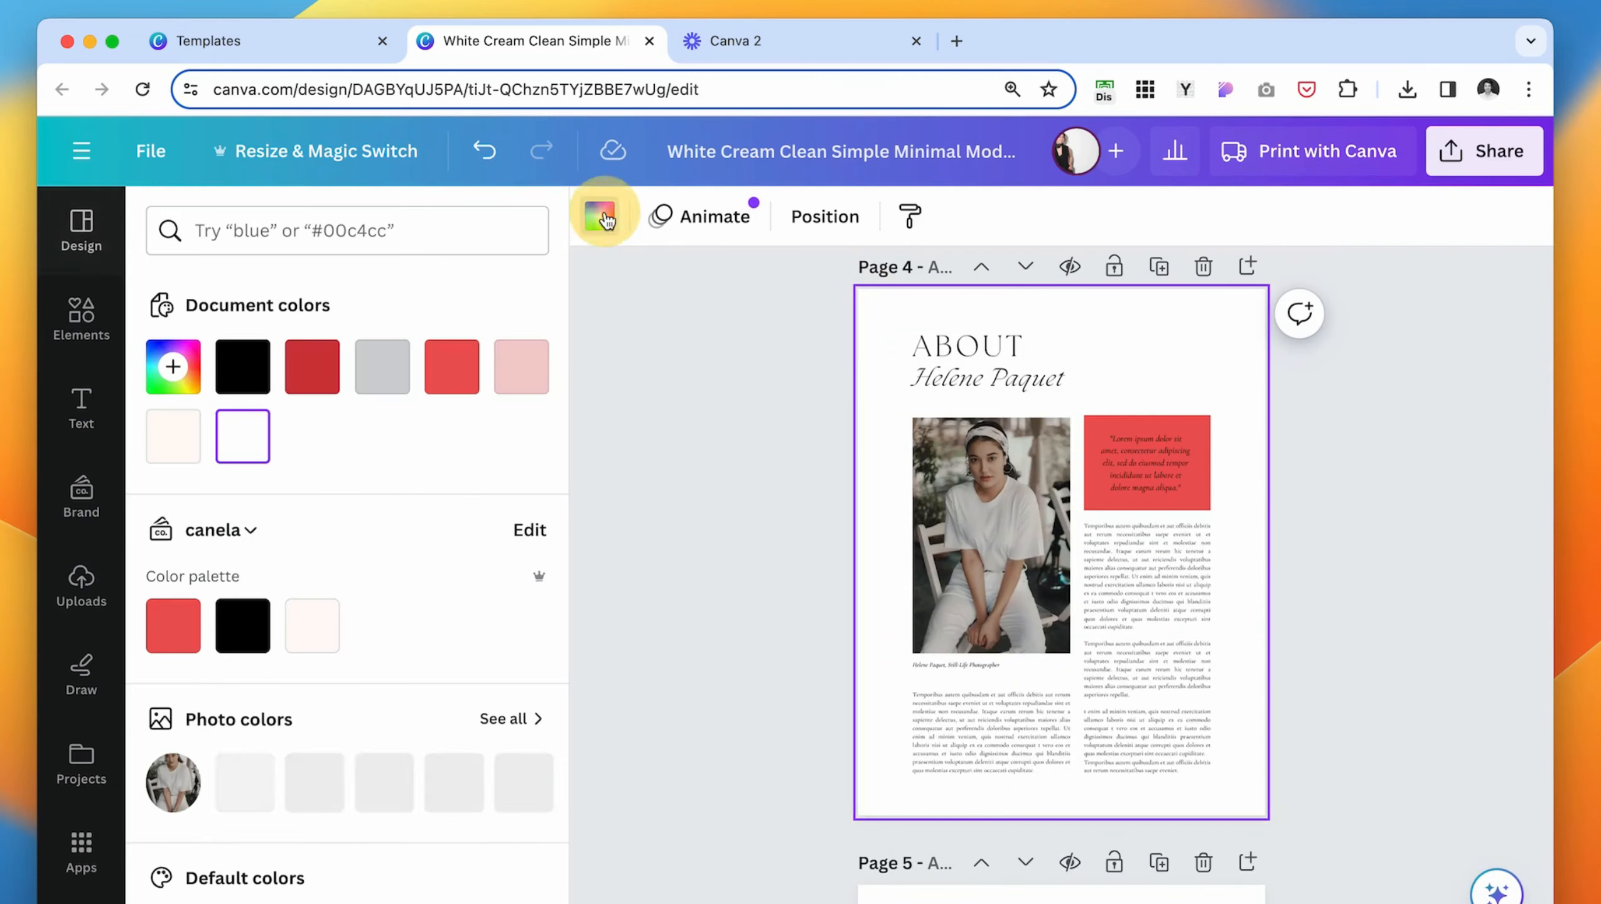
left_click(173, 443)
left_click(744, 345)
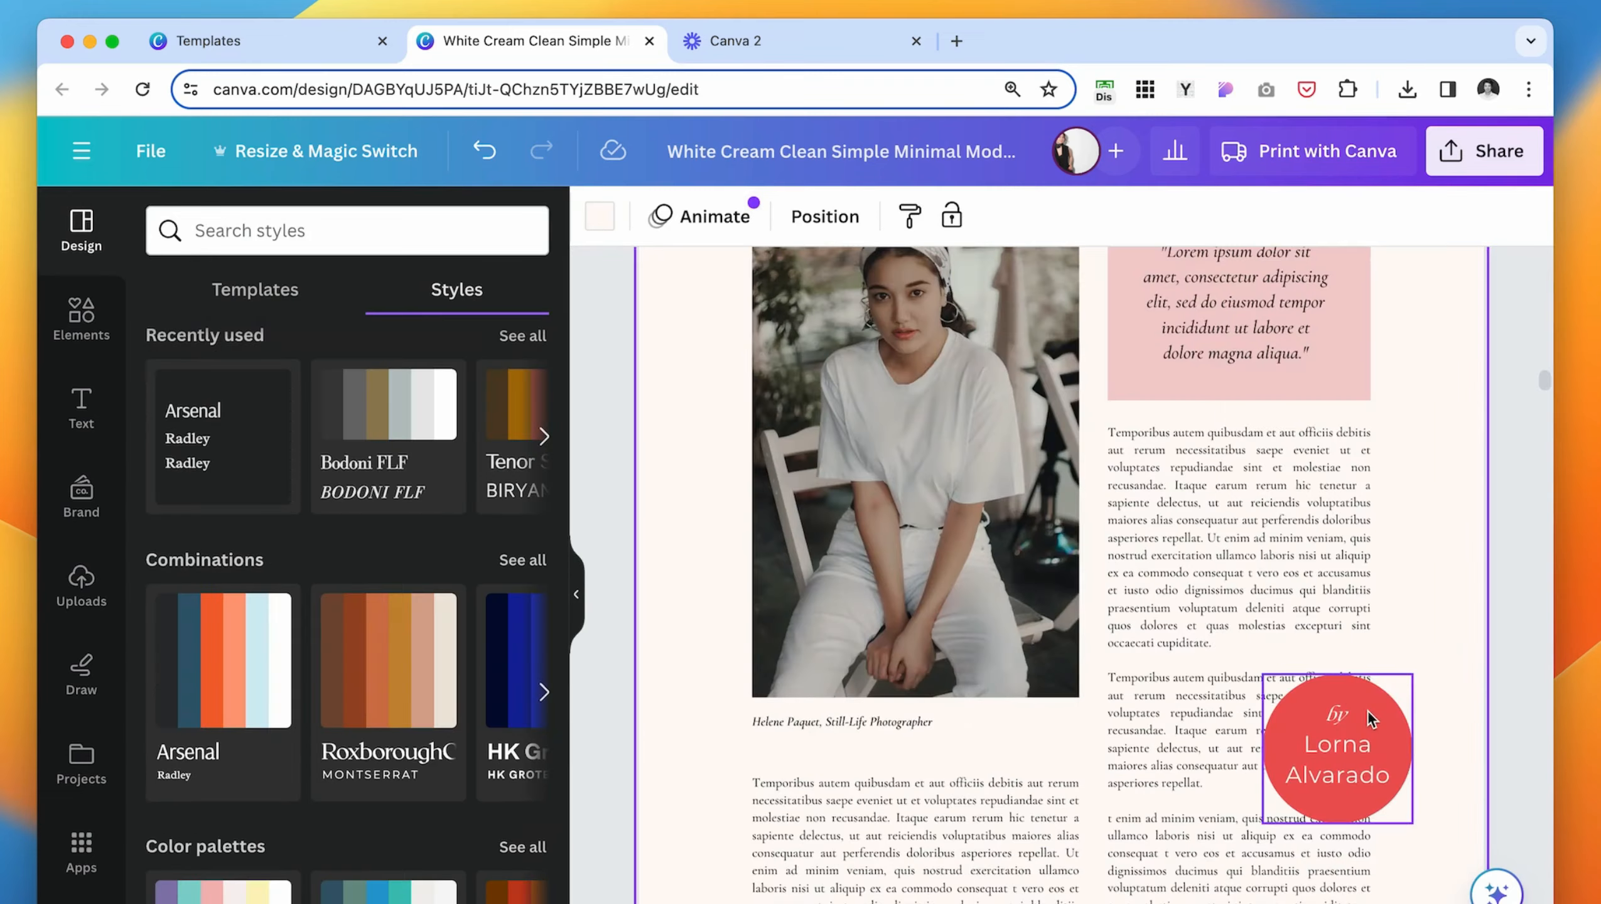
- Replace page 4's original heading with the author badge and tagline copied from the cover, coloring the tagline black
left_click_drag(1337, 748, 949, 329)
scroll(873, 405, "up", 3)
left_click(671, 665)
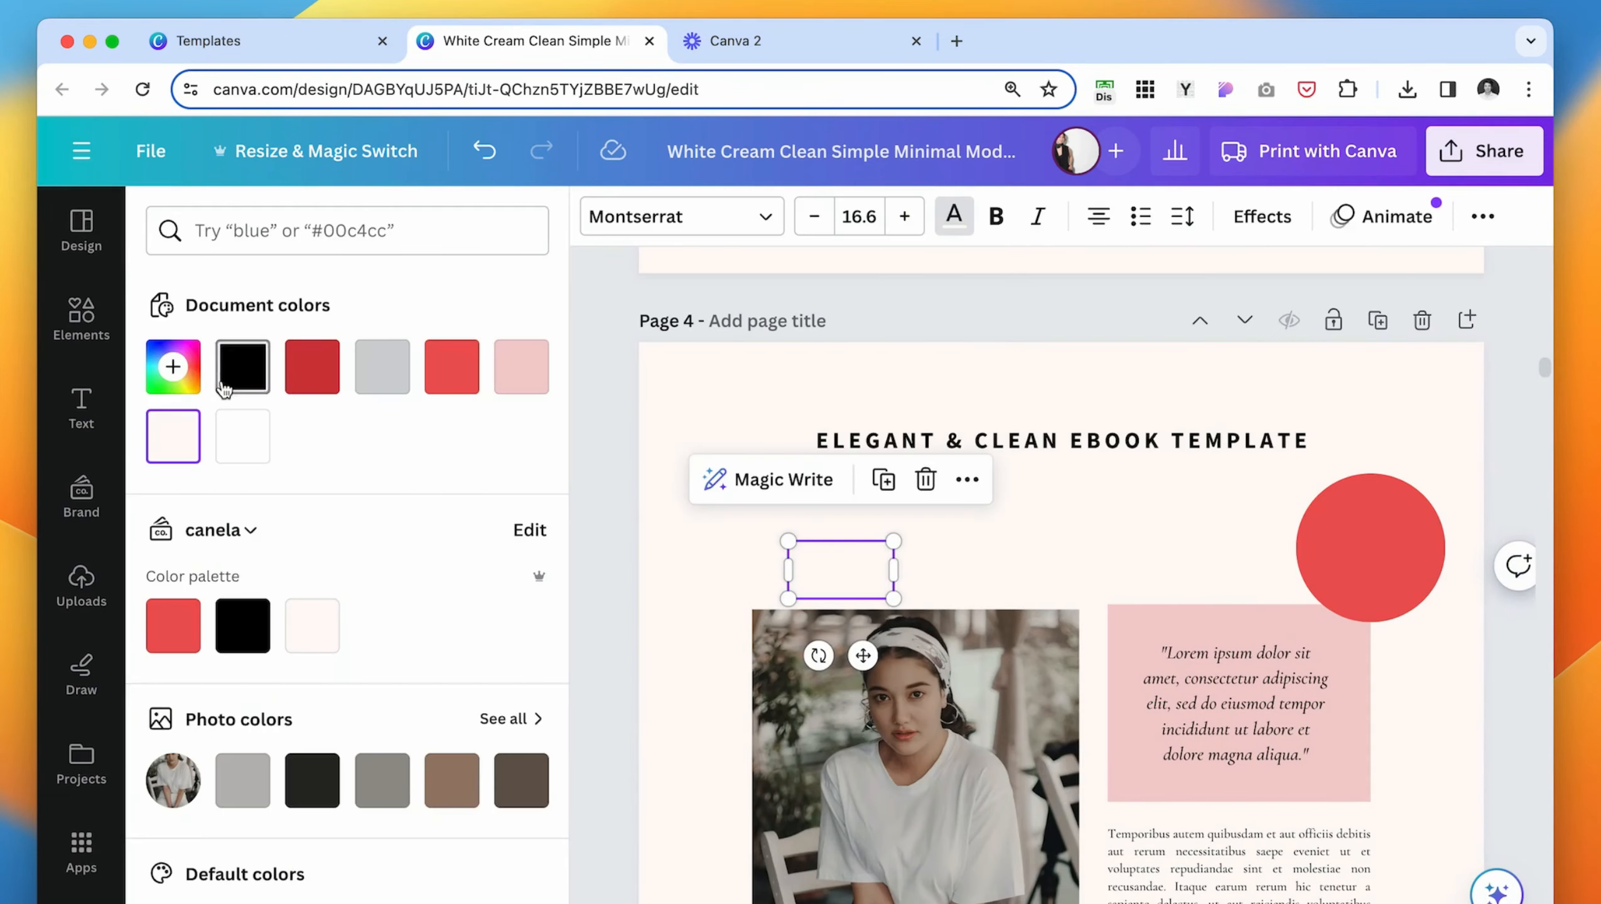
left_click(242, 366)
- Change the pasted tagline on page 4 to "ABOUT" and left-align it
double_click(1162, 451)
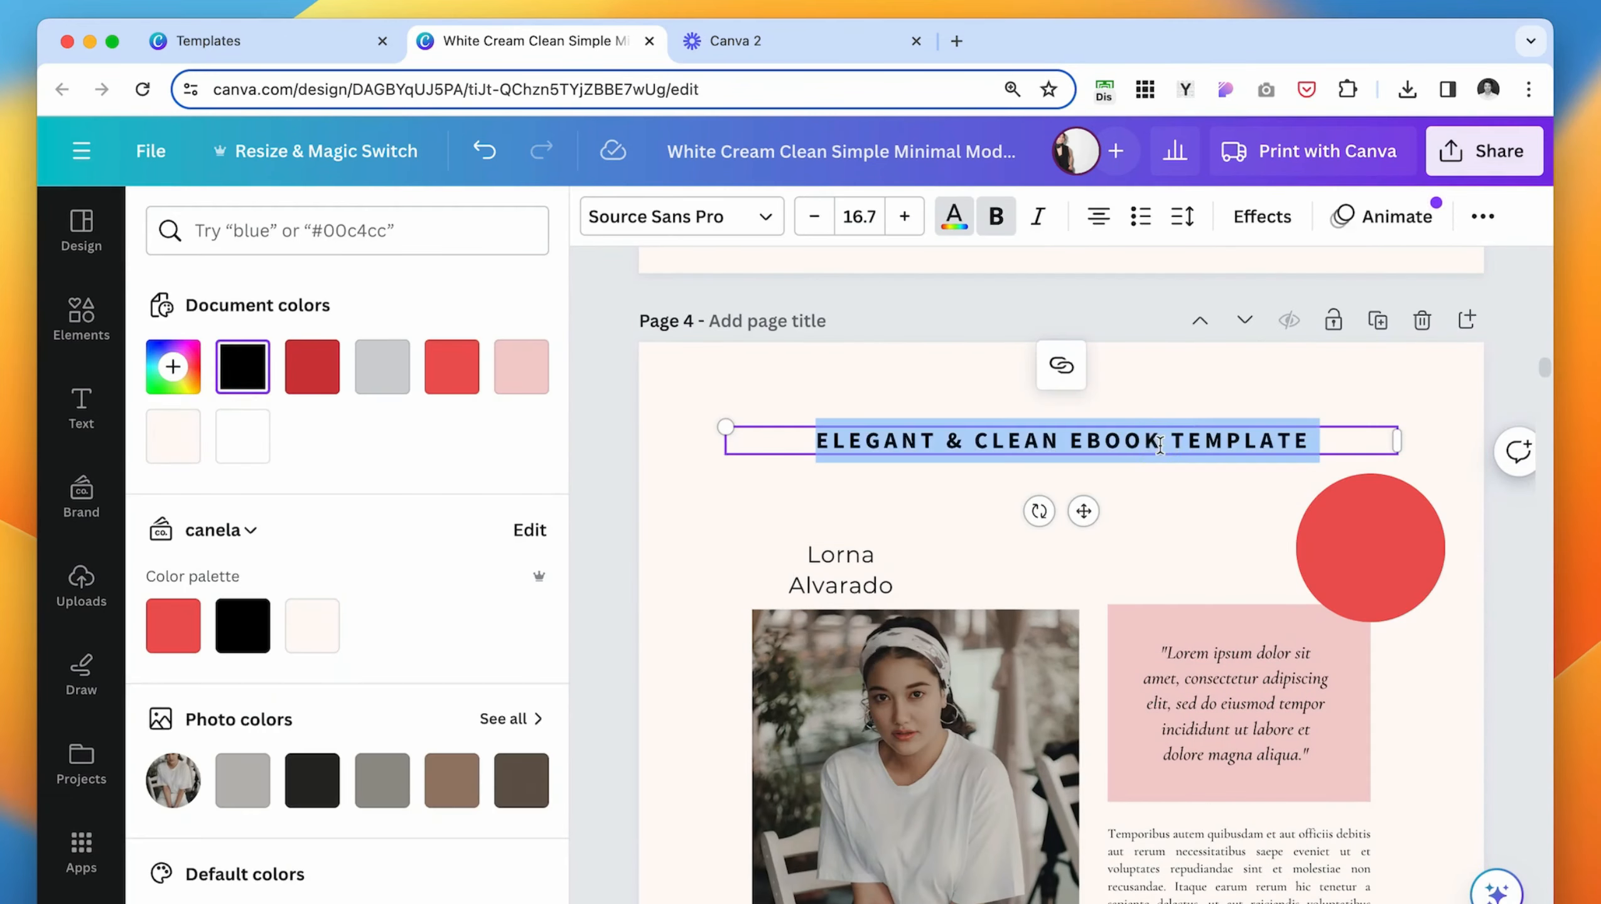
type("ABOUT")
left_click(1099, 216)
left_click(1050, 393)
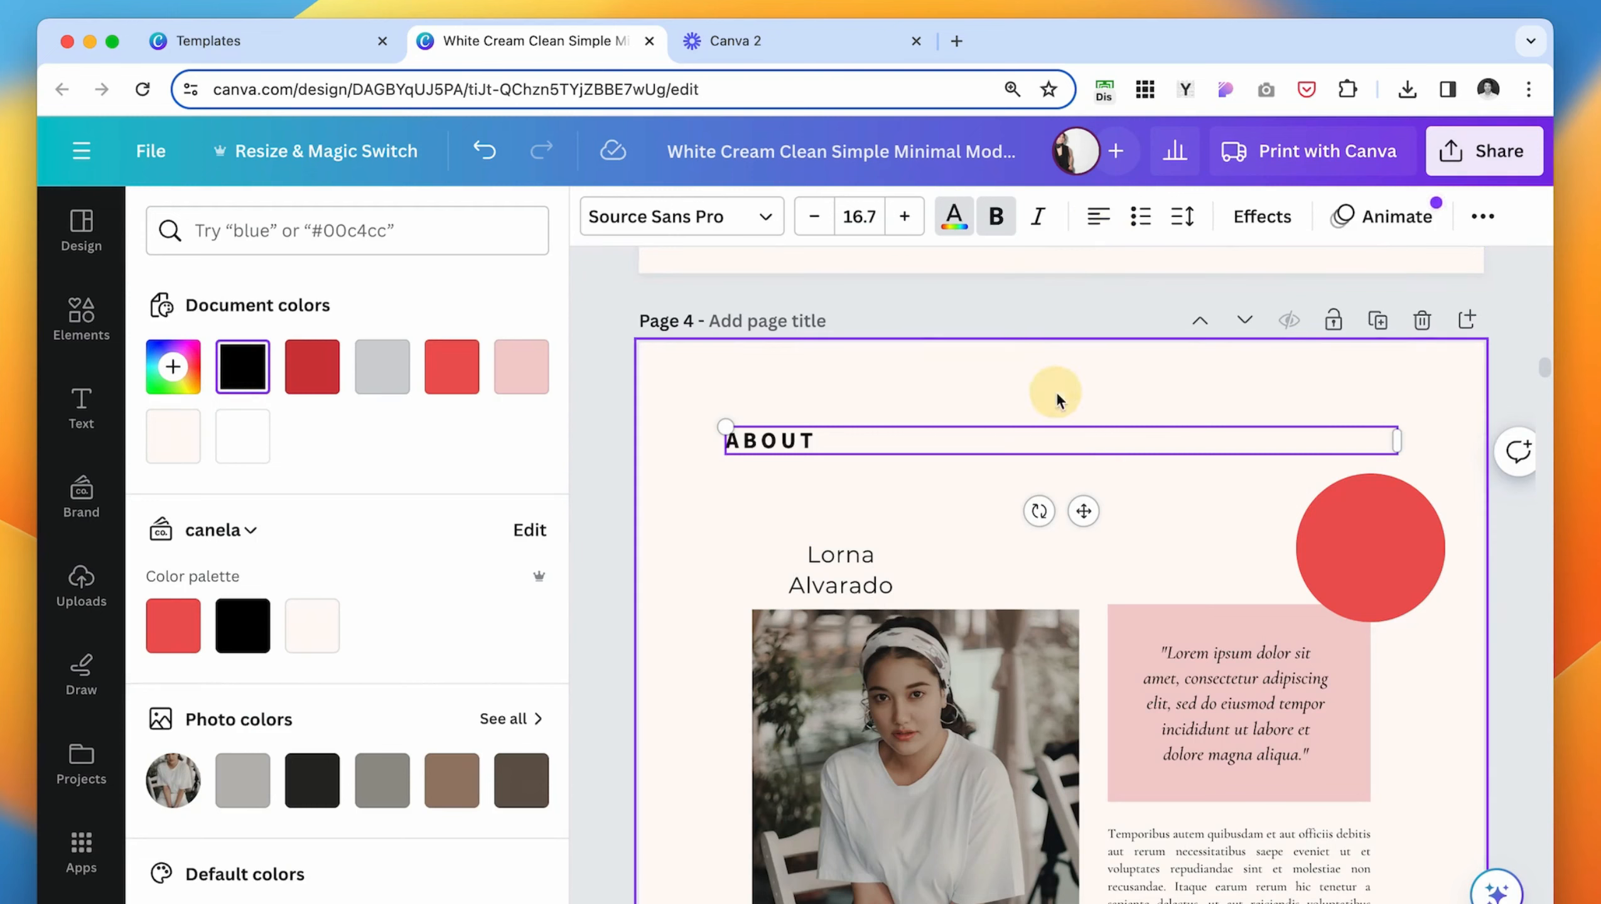
- Position the author's name above page 4's photo and format it in bold italic Bodoni FLF
left_click_drag(853, 563, 885, 530)
left_click(709, 234)
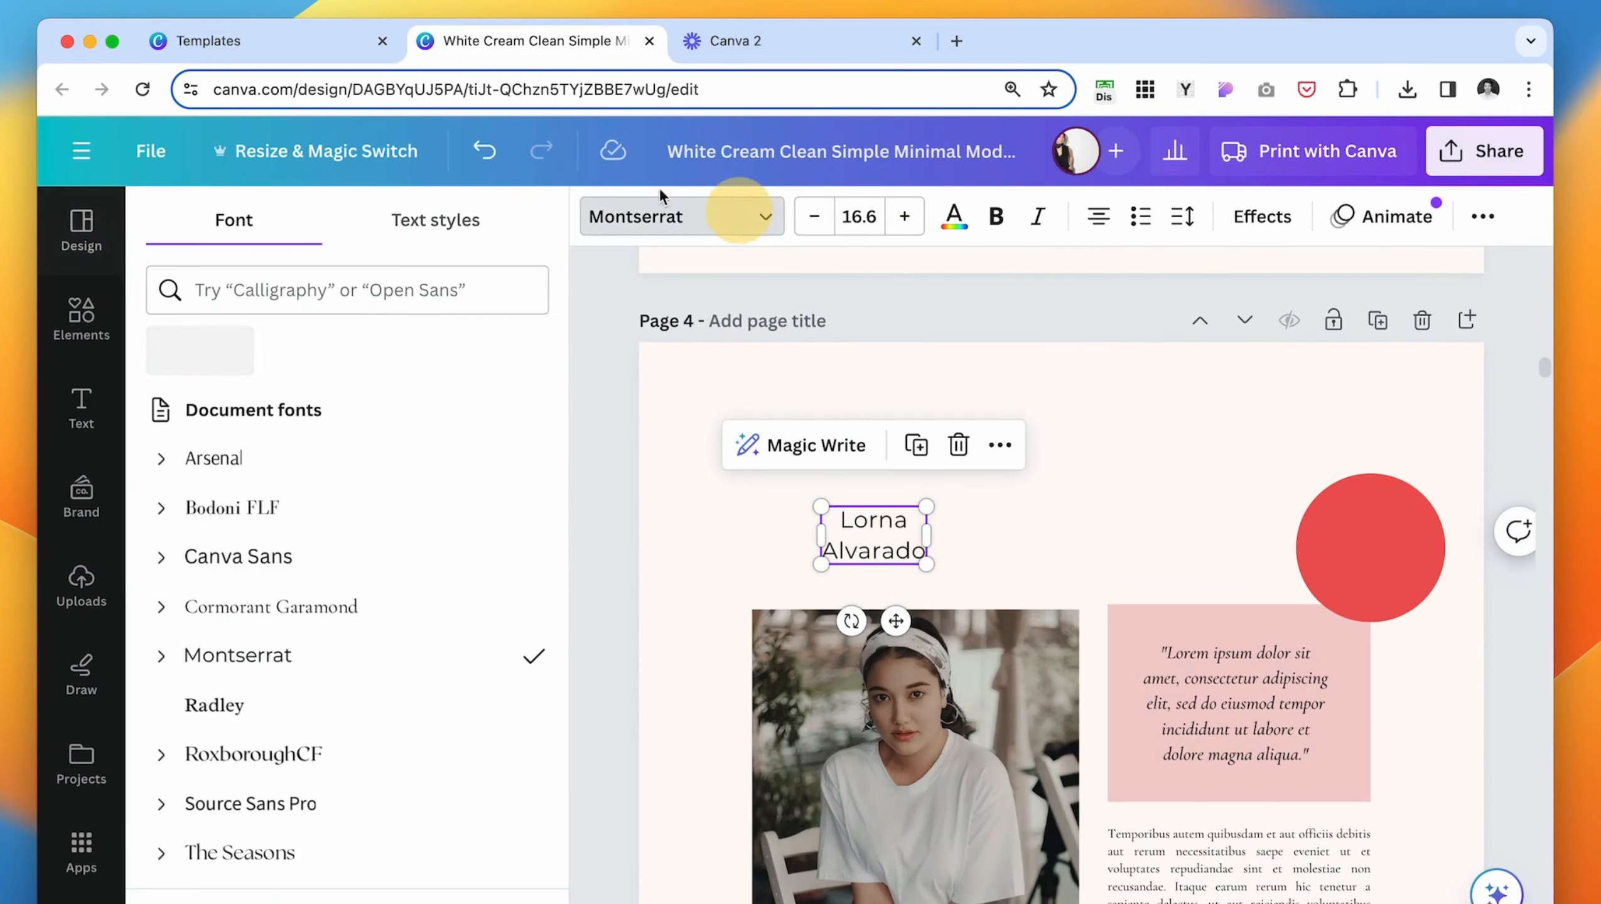
left_click(339, 510)
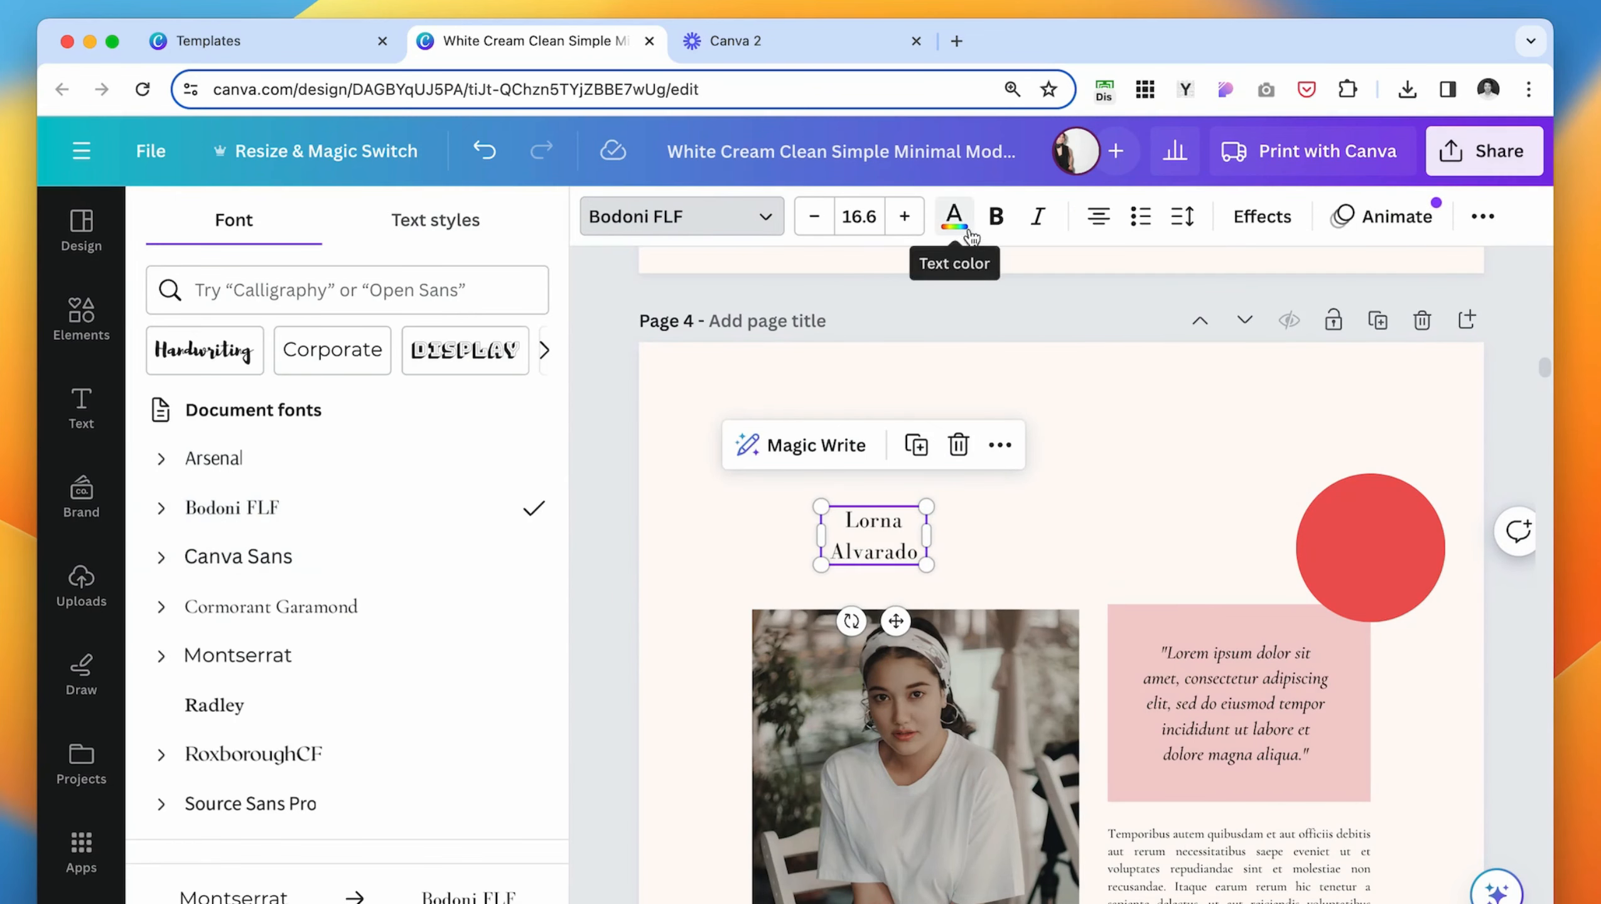
left_click(1006, 226)
left_click(1047, 216)
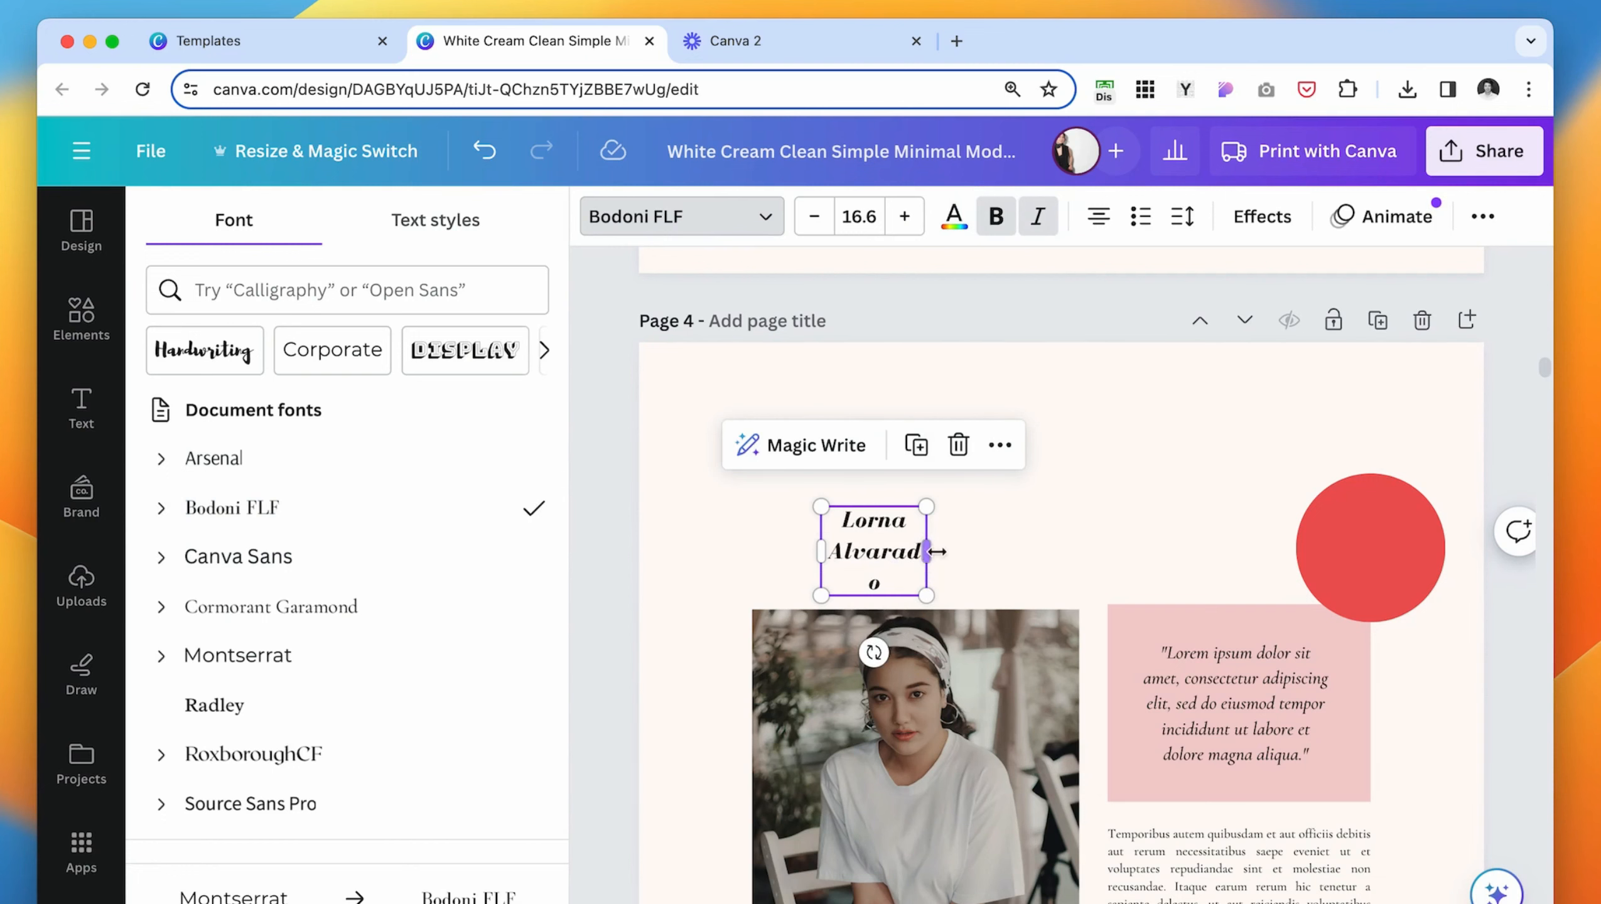
- Widen the author name's text box, enlarge the text to 43.6, and left-align it beneath "ABOUT"
left_click_drag(928, 550, 1186, 549)
left_click(908, 223)
left_click(908, 223)
left_click(908, 223)
left_click(909, 223)
left_click(908, 223)
left_click(910, 223)
left_click(910, 223)
left_click(910, 223)
left_click(910, 223)
left_click(909, 223)
left_click(909, 223)
left_click(909, 223)
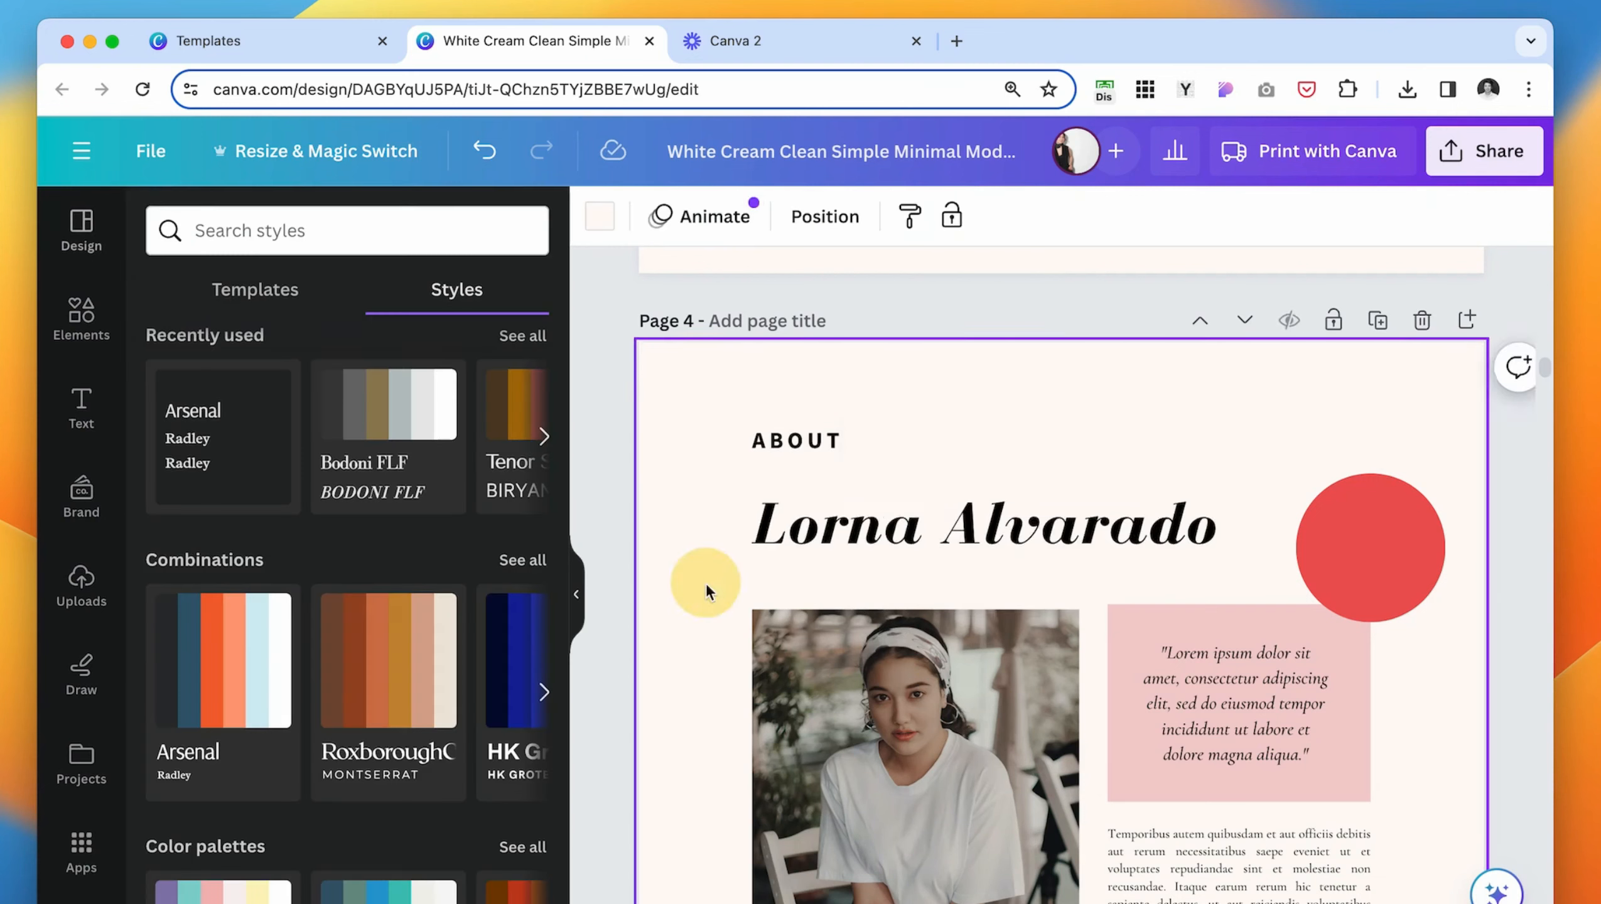
scroll(1014, 394, "down", 2)
left_click(1014, 393)
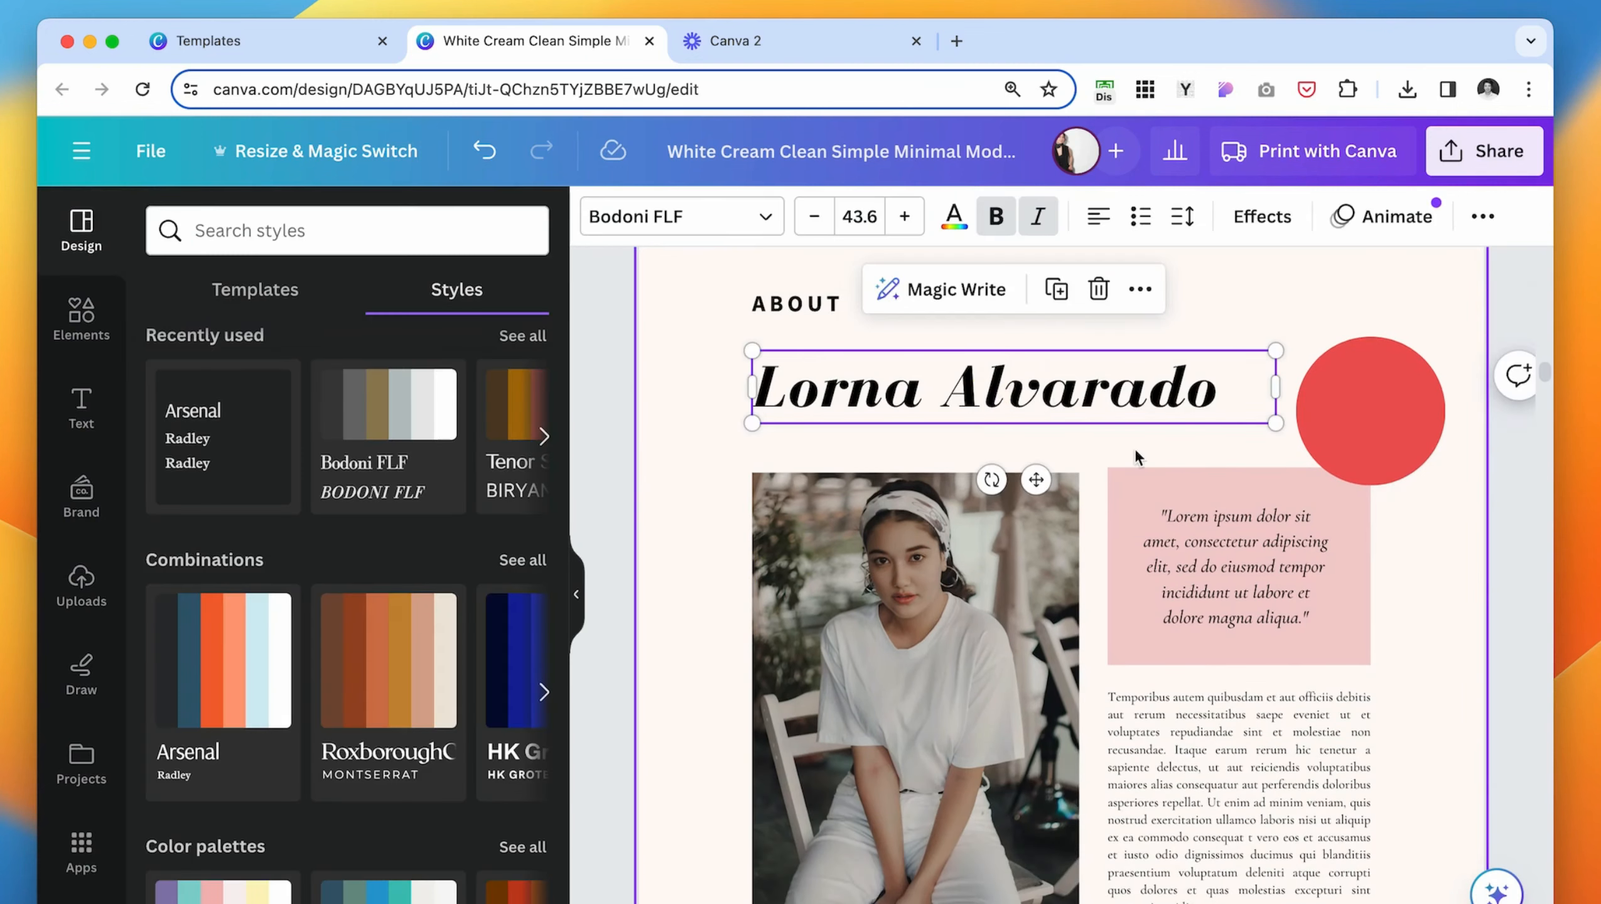
- Wrap the author's name onto two lines with tighter line spacing, and align "ABOUT" with the quote column's right edge
scroll(966, 500, "up", 2)
left_click(1182, 216)
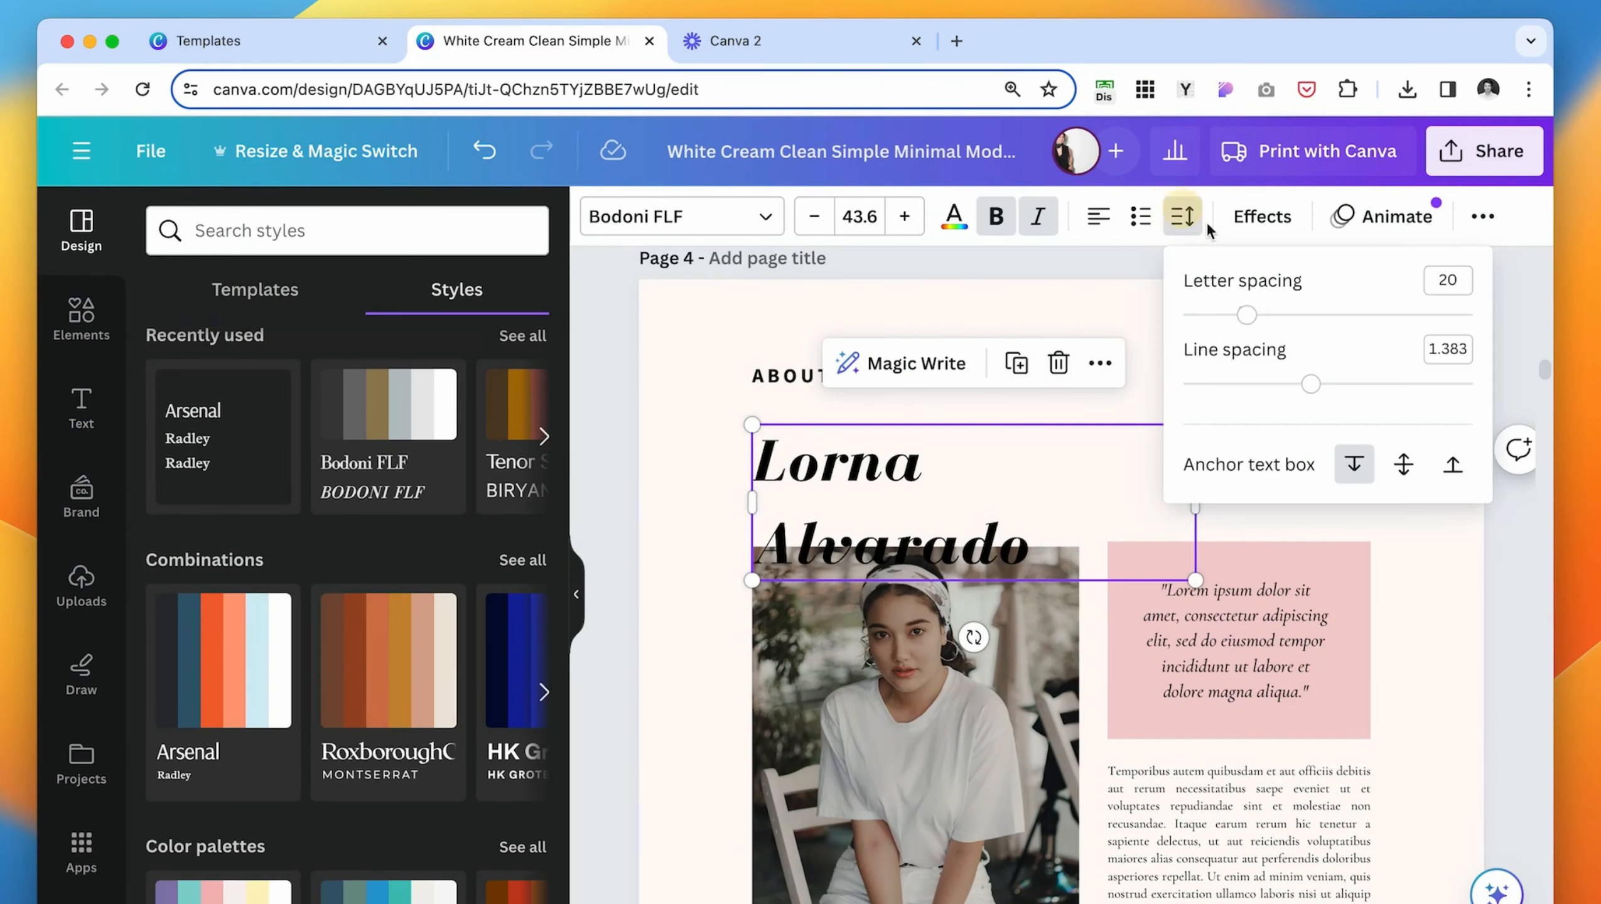
left_click_drag(1300, 396, 1265, 380)
left_click(714, 533)
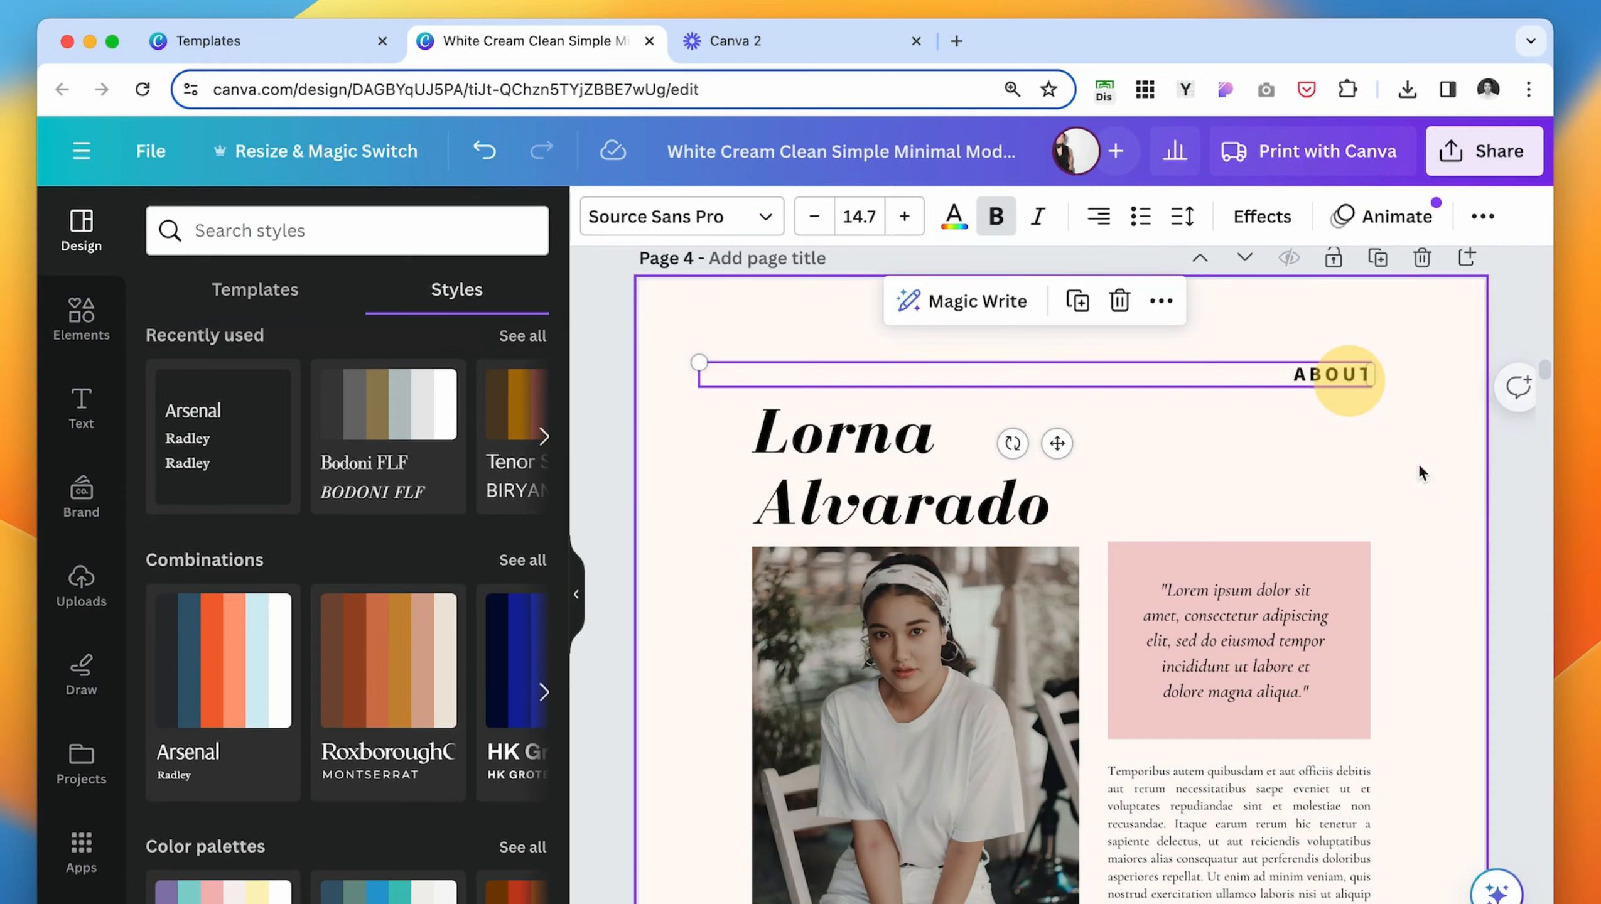
left_click(1464, 529)
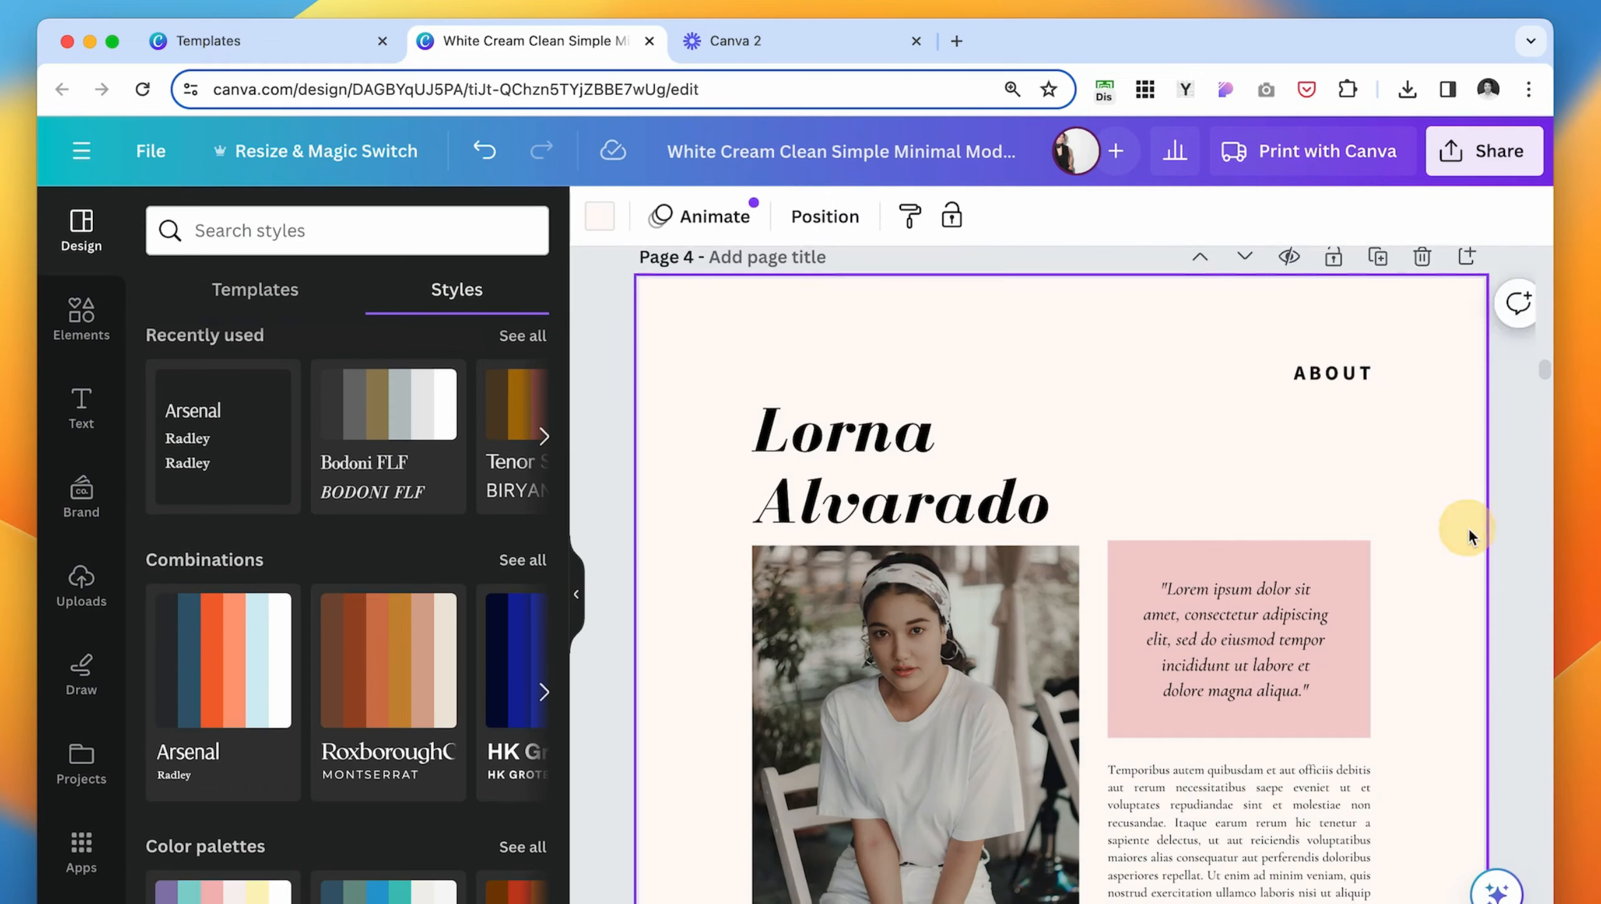
- Color the author's surname in page 4's heading with the brand palette's red
left_click_drag(1048, 497, 781, 497)
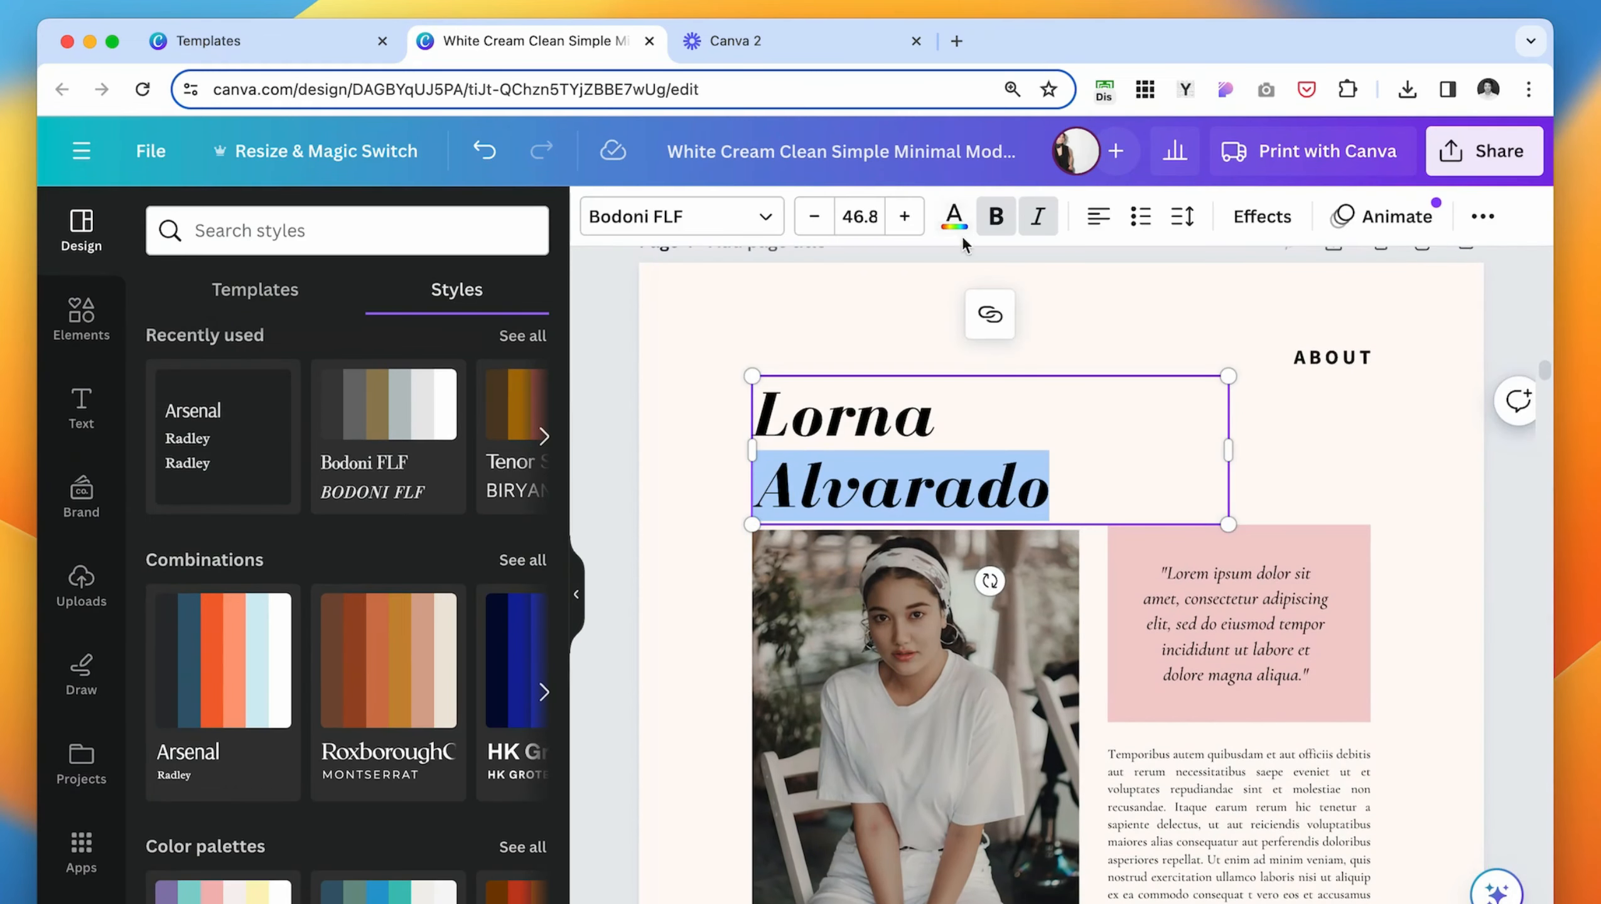
left_click(953, 217)
left_click(199, 636)
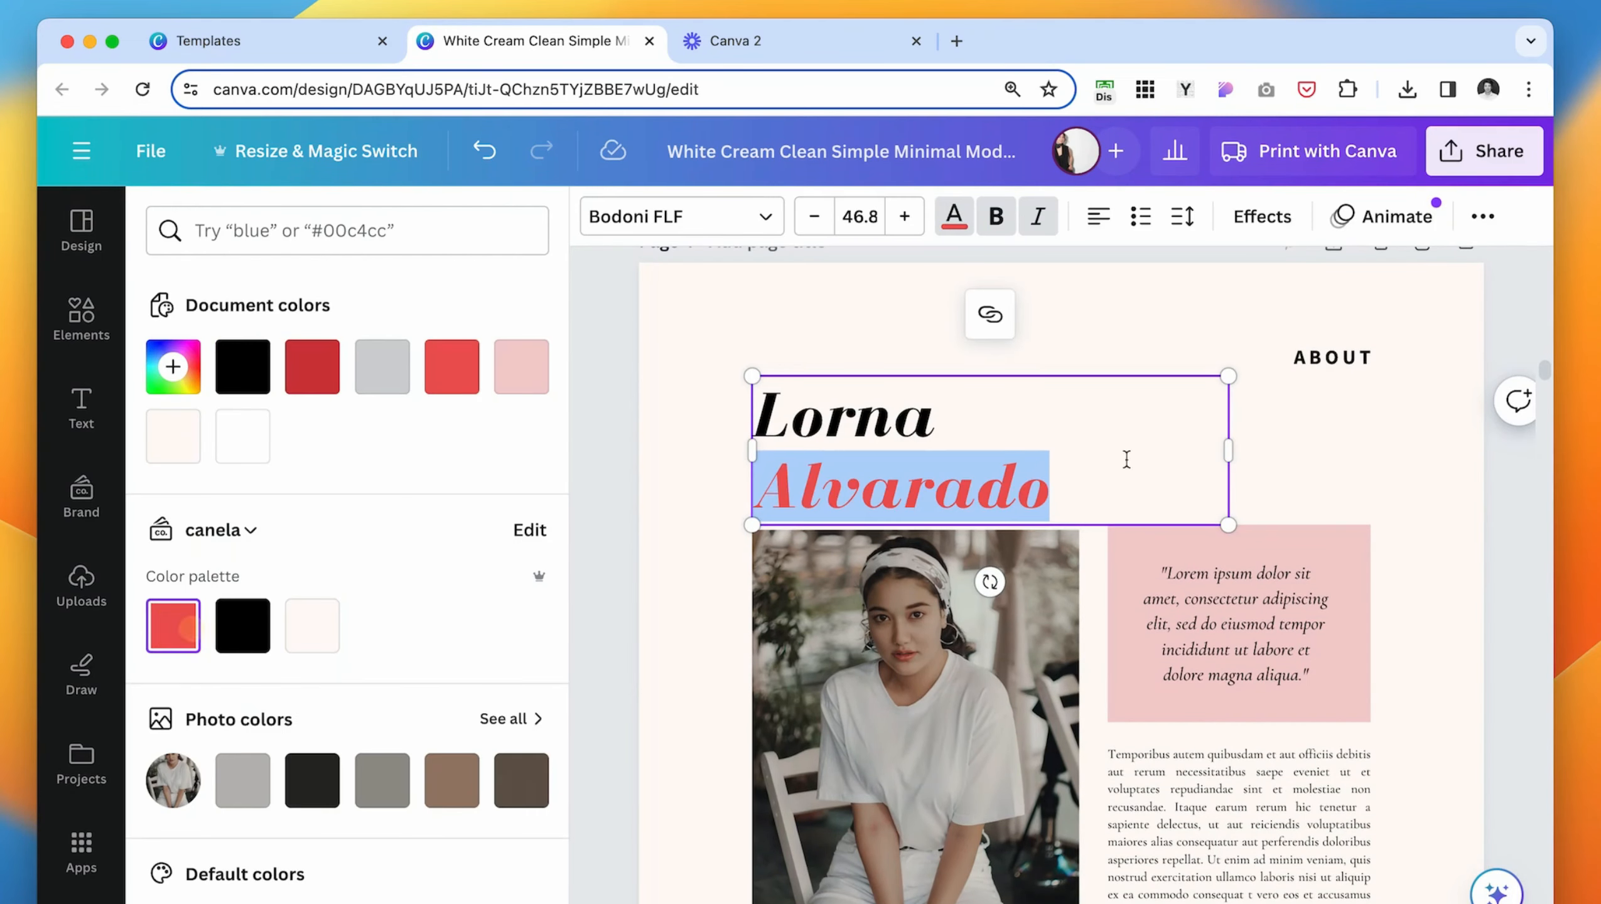
left_click(1375, 447)
- Search the photos for "woman" and replace page 4's portrait with the smiling brunette in a beige tank top
scroll(1392, 507, "down", 3)
scroll(1403, 554, "down", 1)
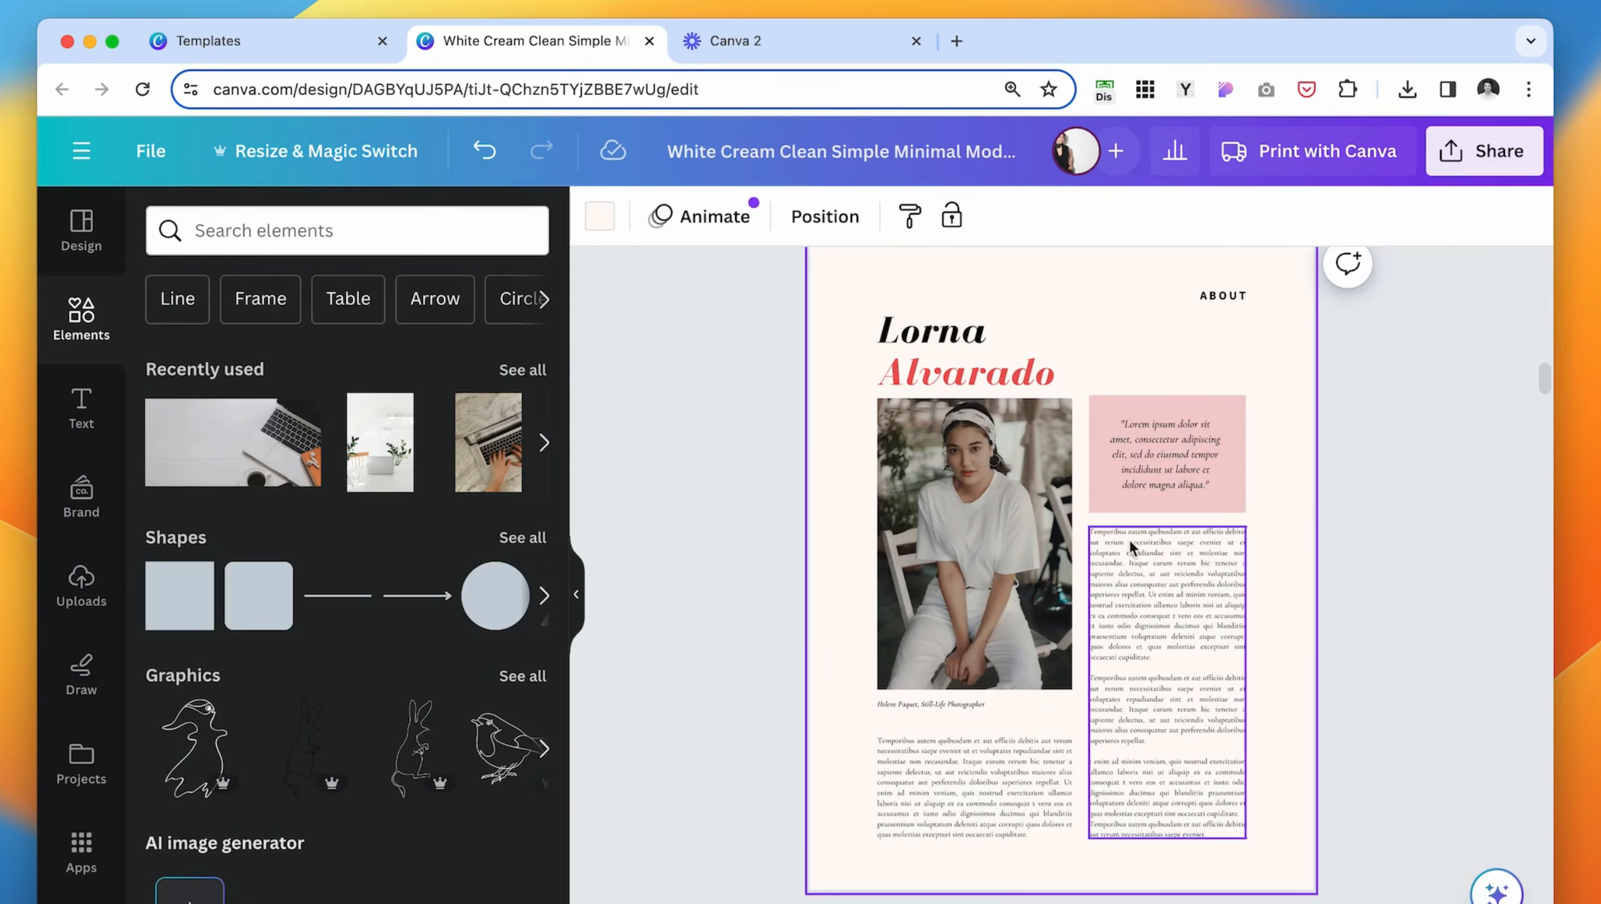
scroll(1289, 451, "up", 1)
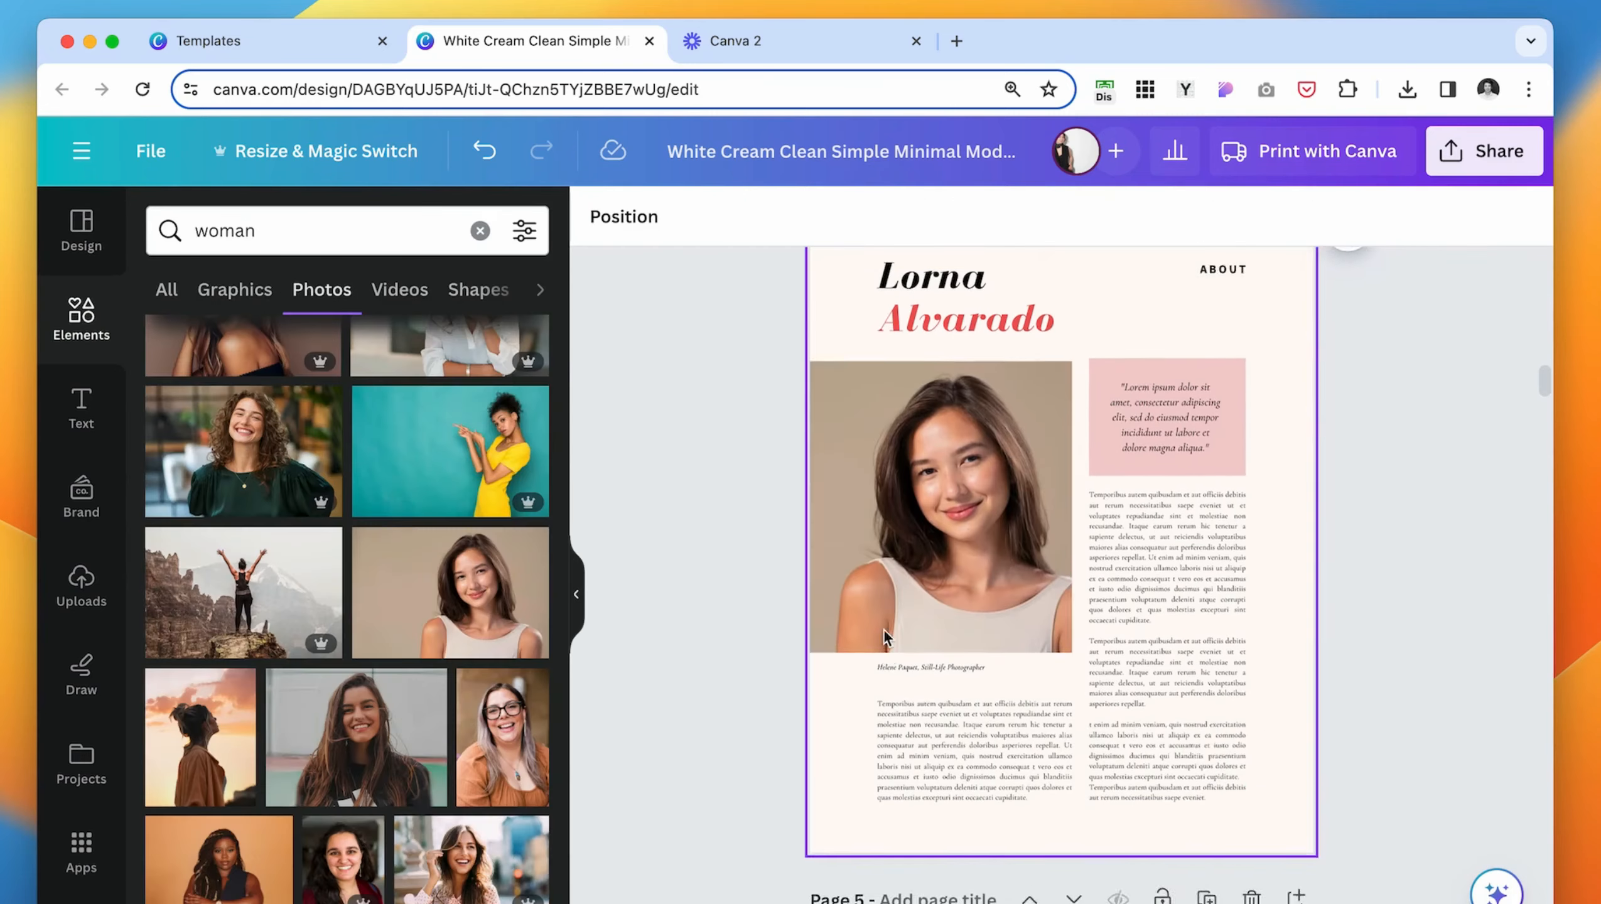
scroll(883, 628, "up", 1)
left_click(1013, 618)
left_click(1334, 663)
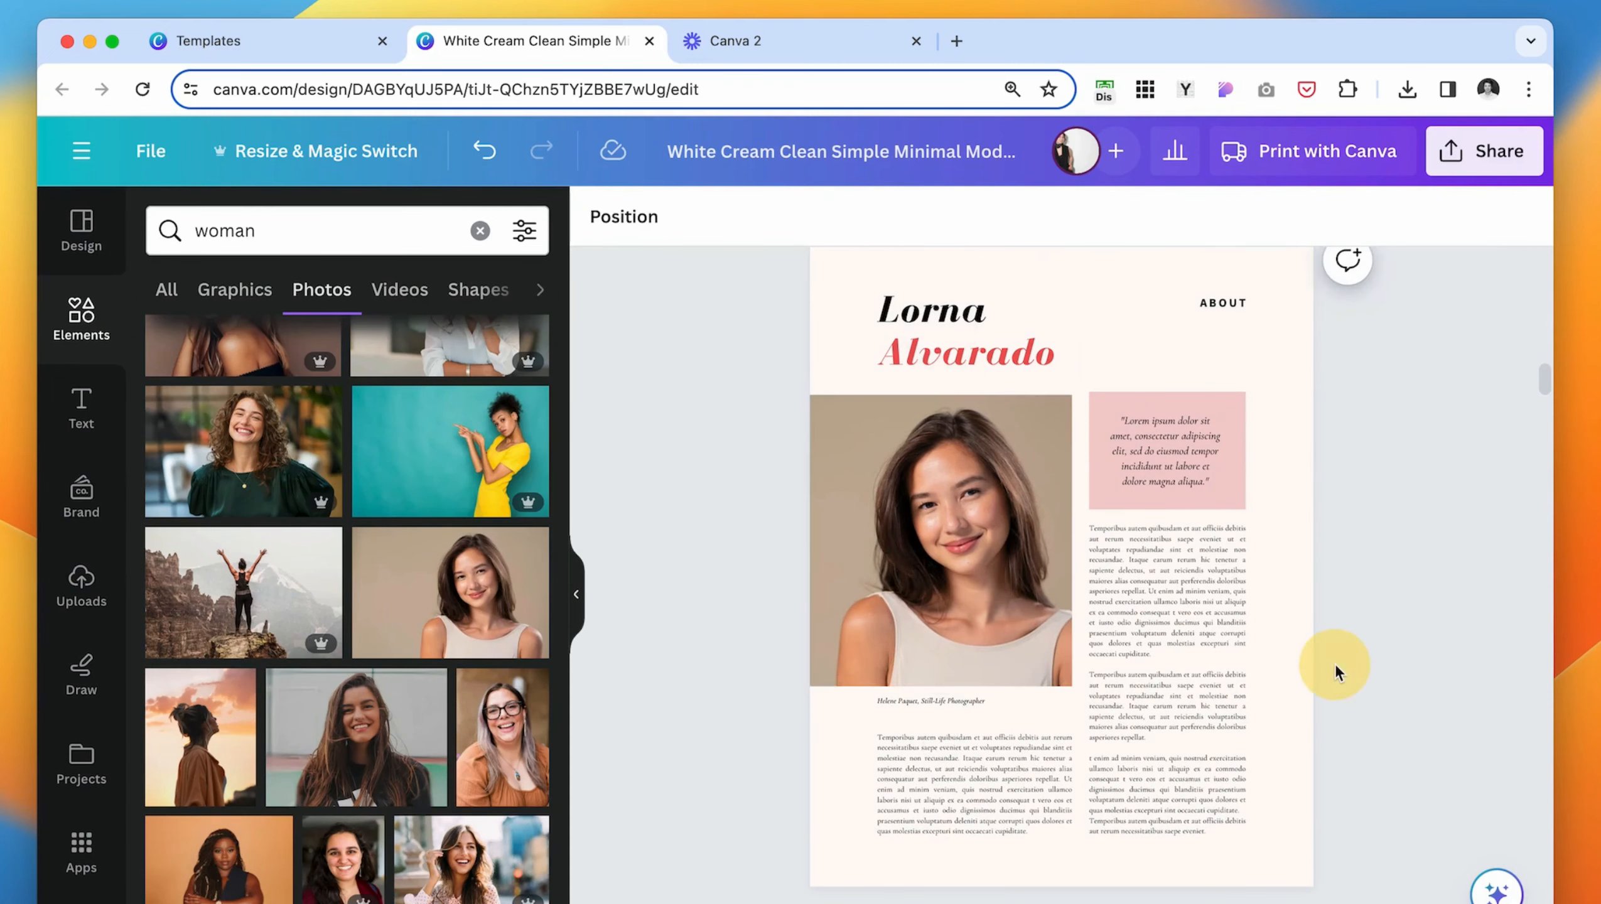
- Left-align the body text column under page 4's quote box and set its font size to 11.4
left_click(1182, 542)
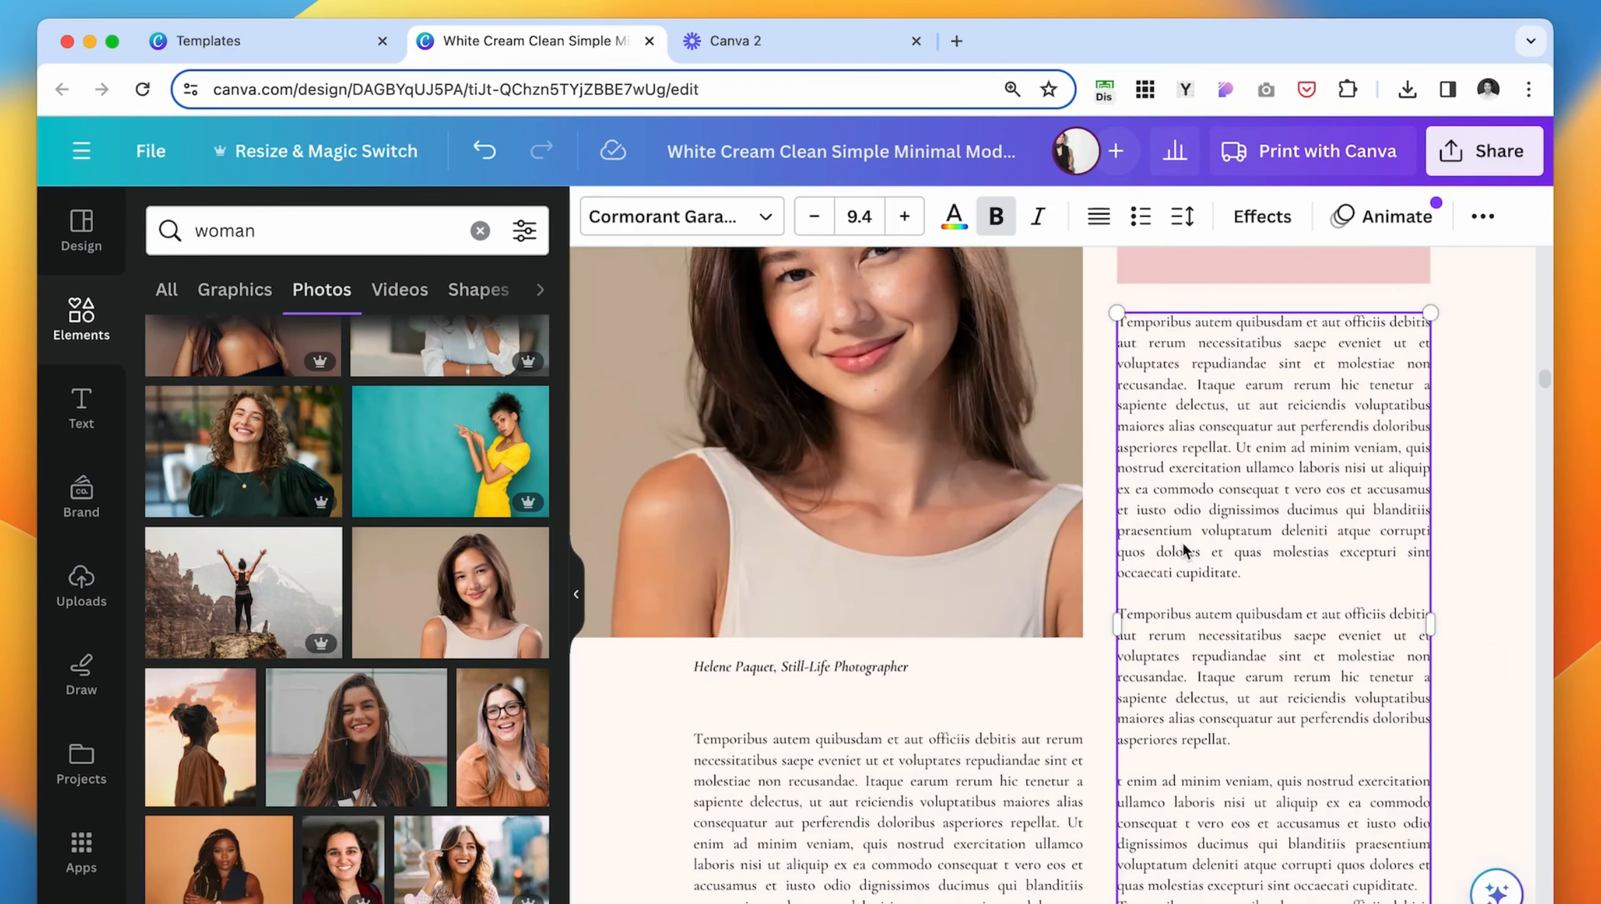
scroll(1182, 542, "up", 1)
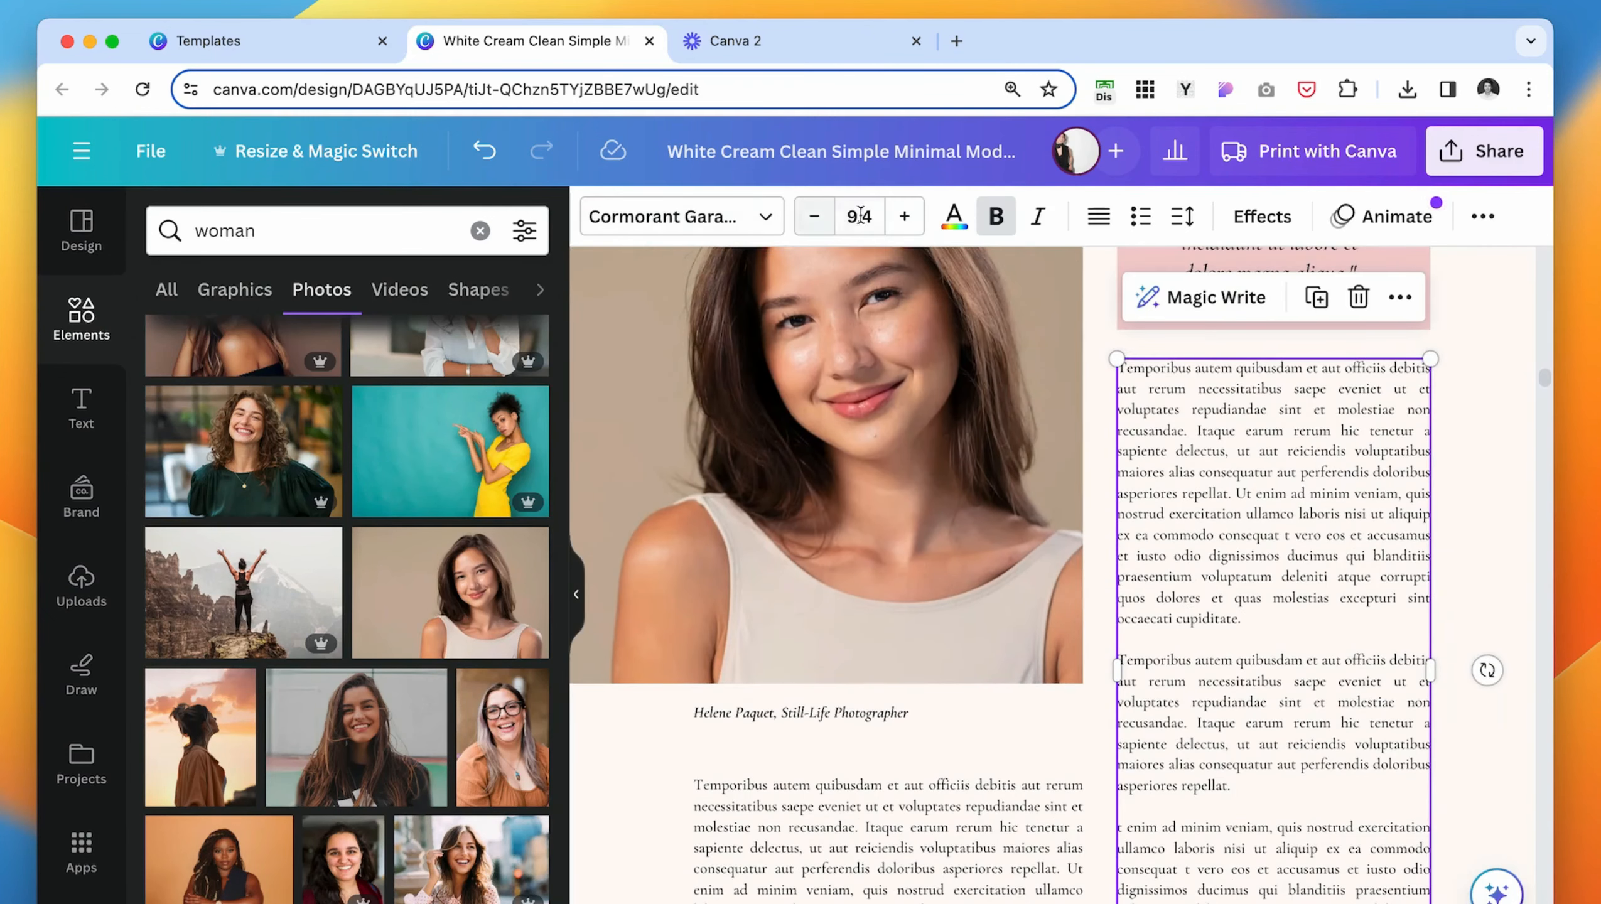
left_click(1099, 217)
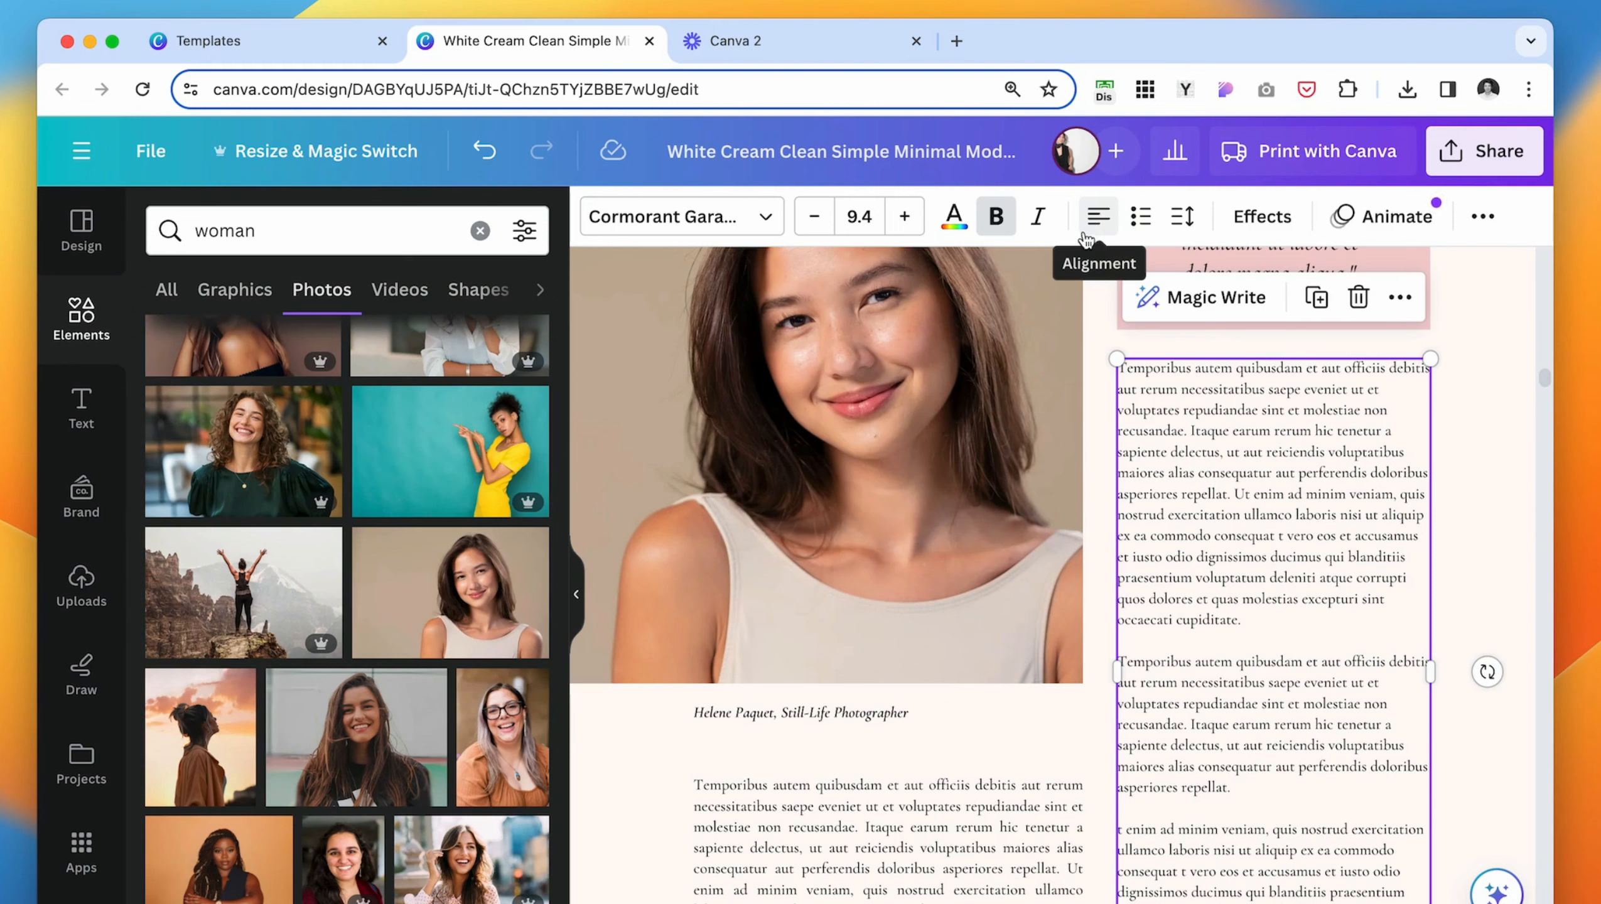
left_click(909, 217)
left_click(909, 216)
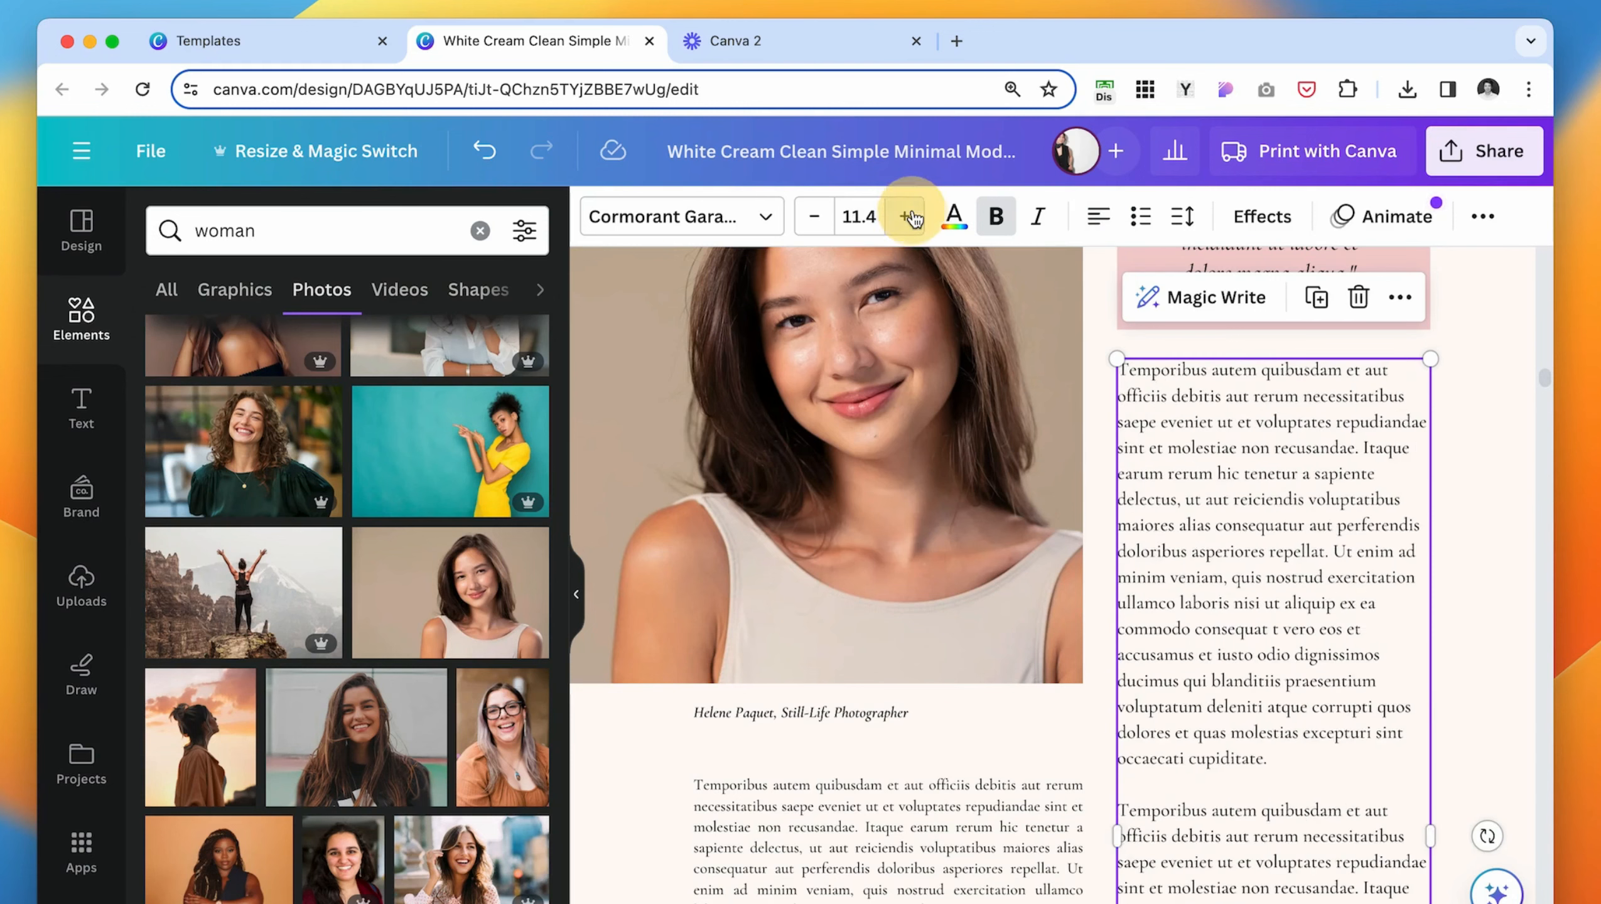
left_click(910, 216)
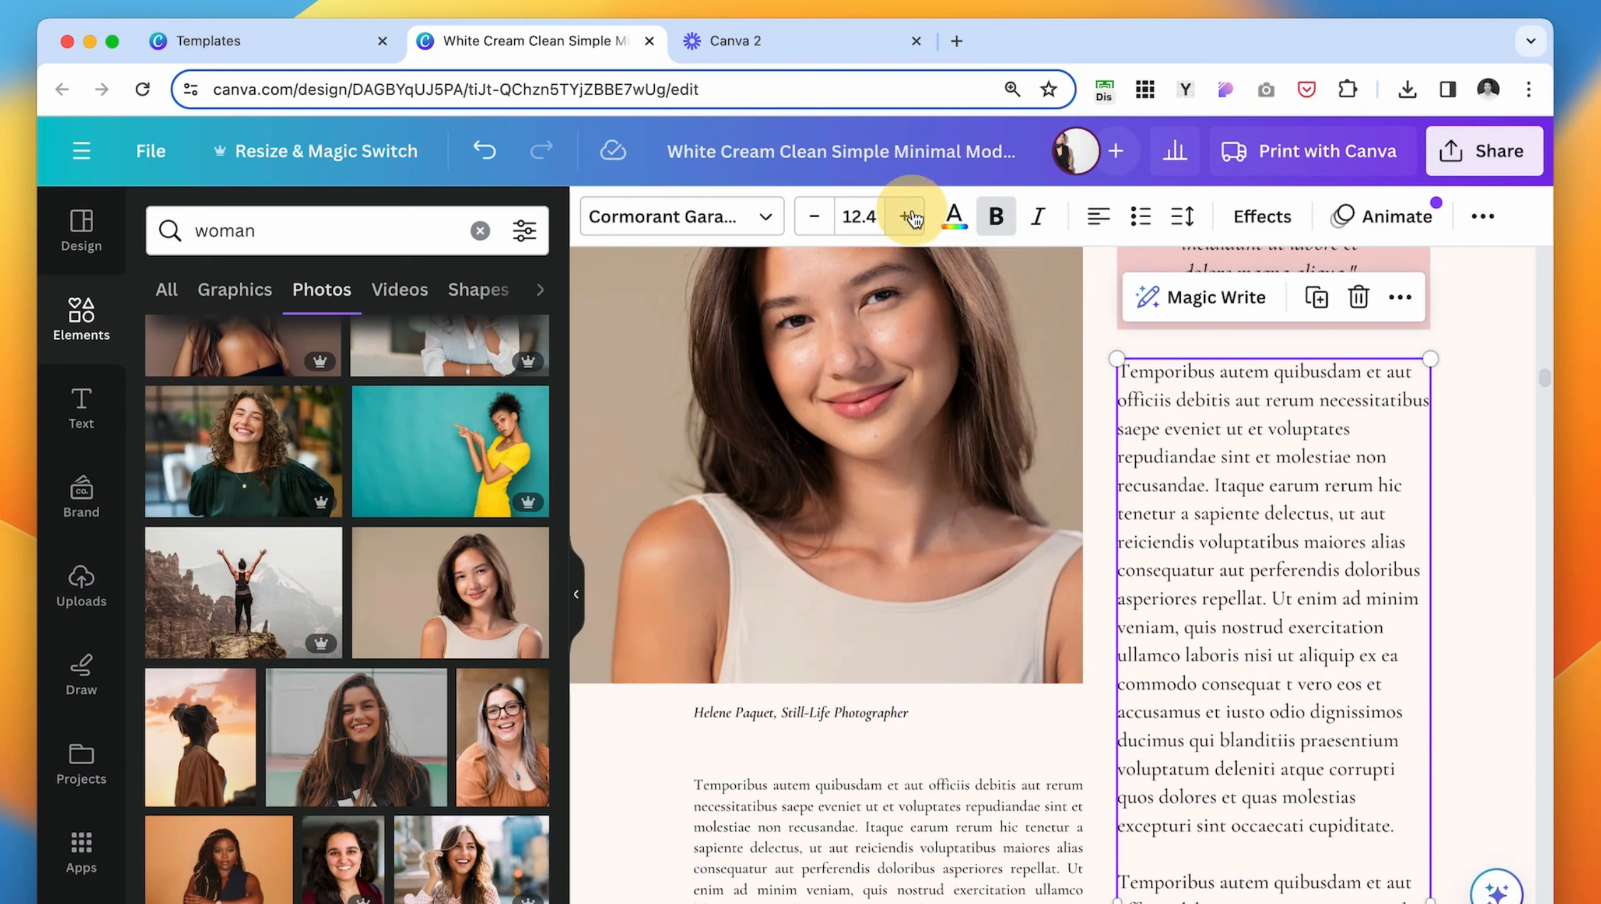
left_click(814, 216)
left_click(1503, 611)
scroll(1290, 450, "up", 5)
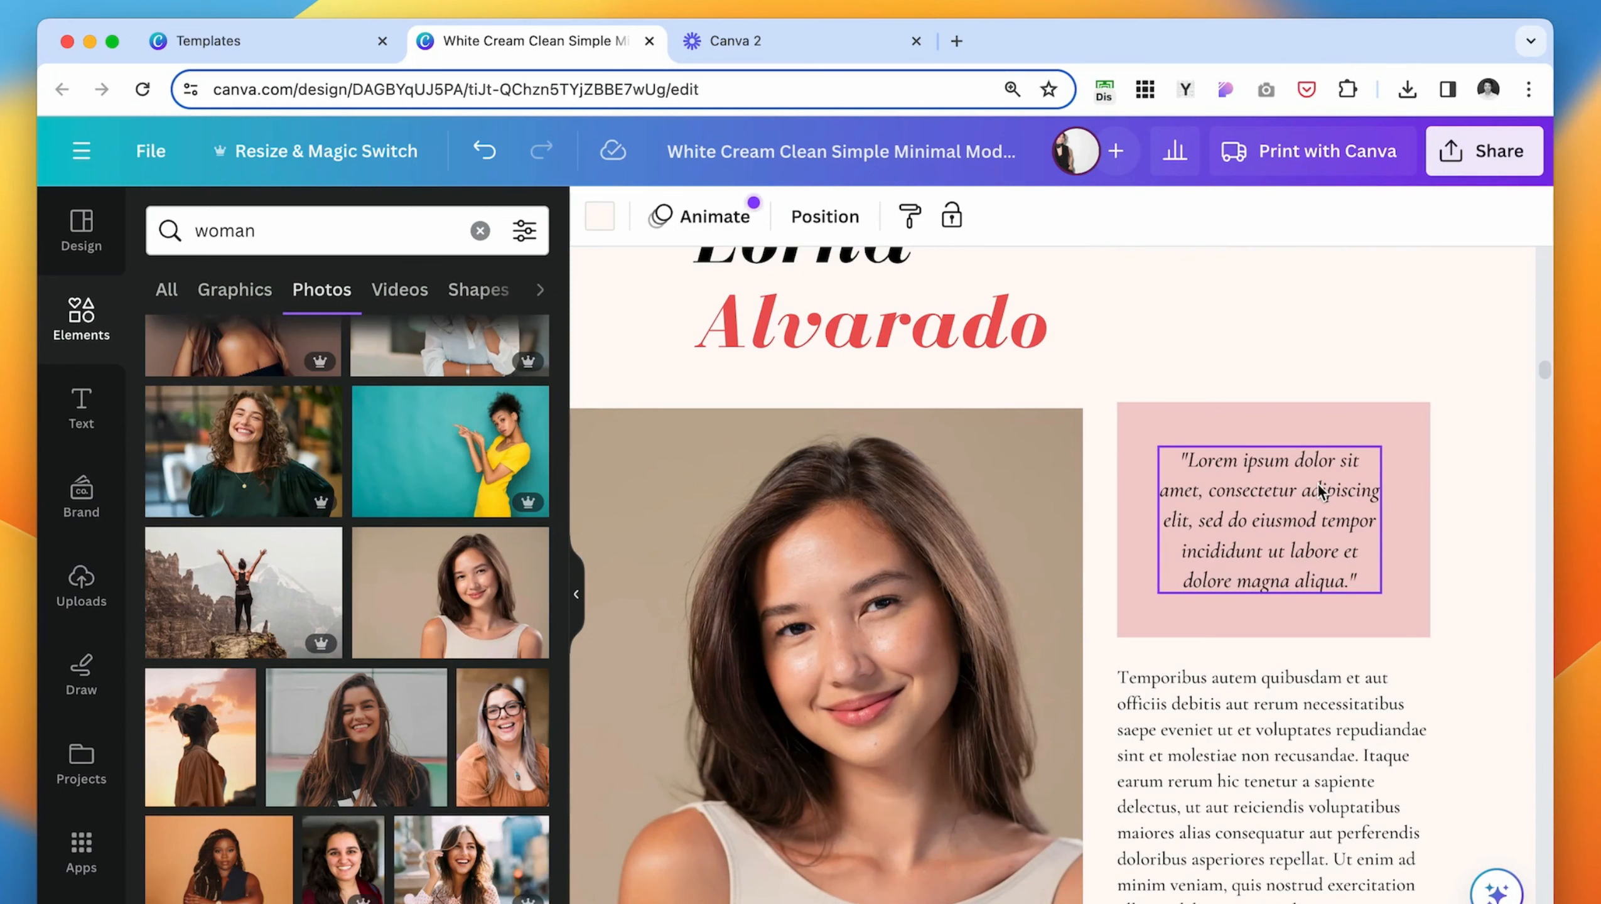
- Search the templates for "ebook" and apply the "Online Branding 101" layout from the Peach and Brown Modern Business eBook to page 5, restyled
left_click(584, 604)
scroll(1070, 531, "down", 4)
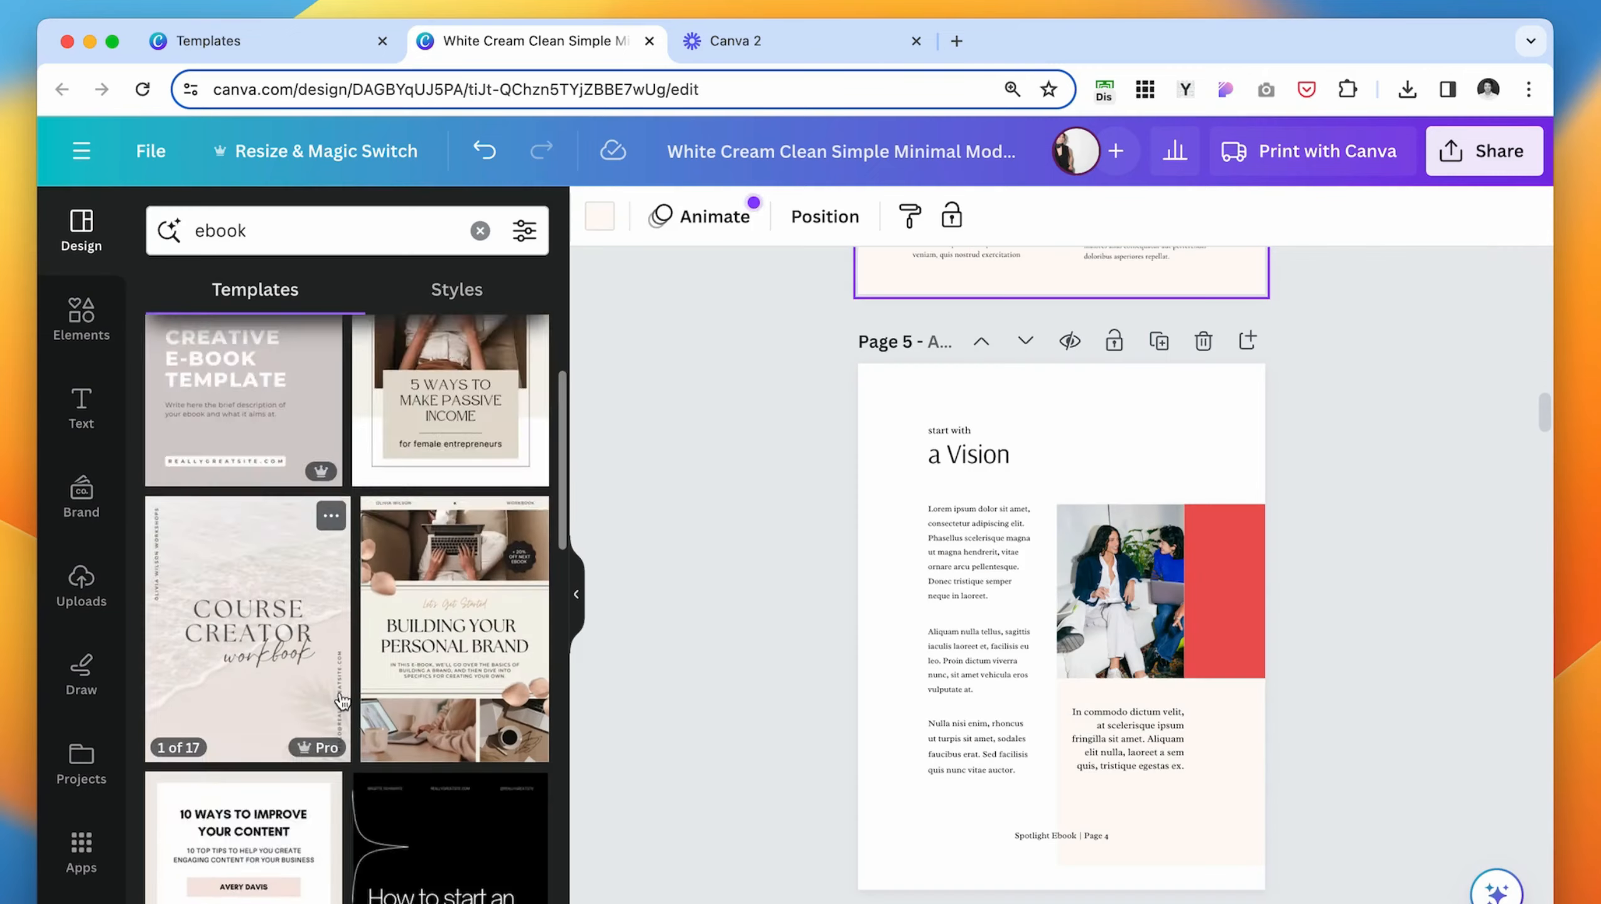
scroll(342, 699, "down", 2)
left_click(244, 682)
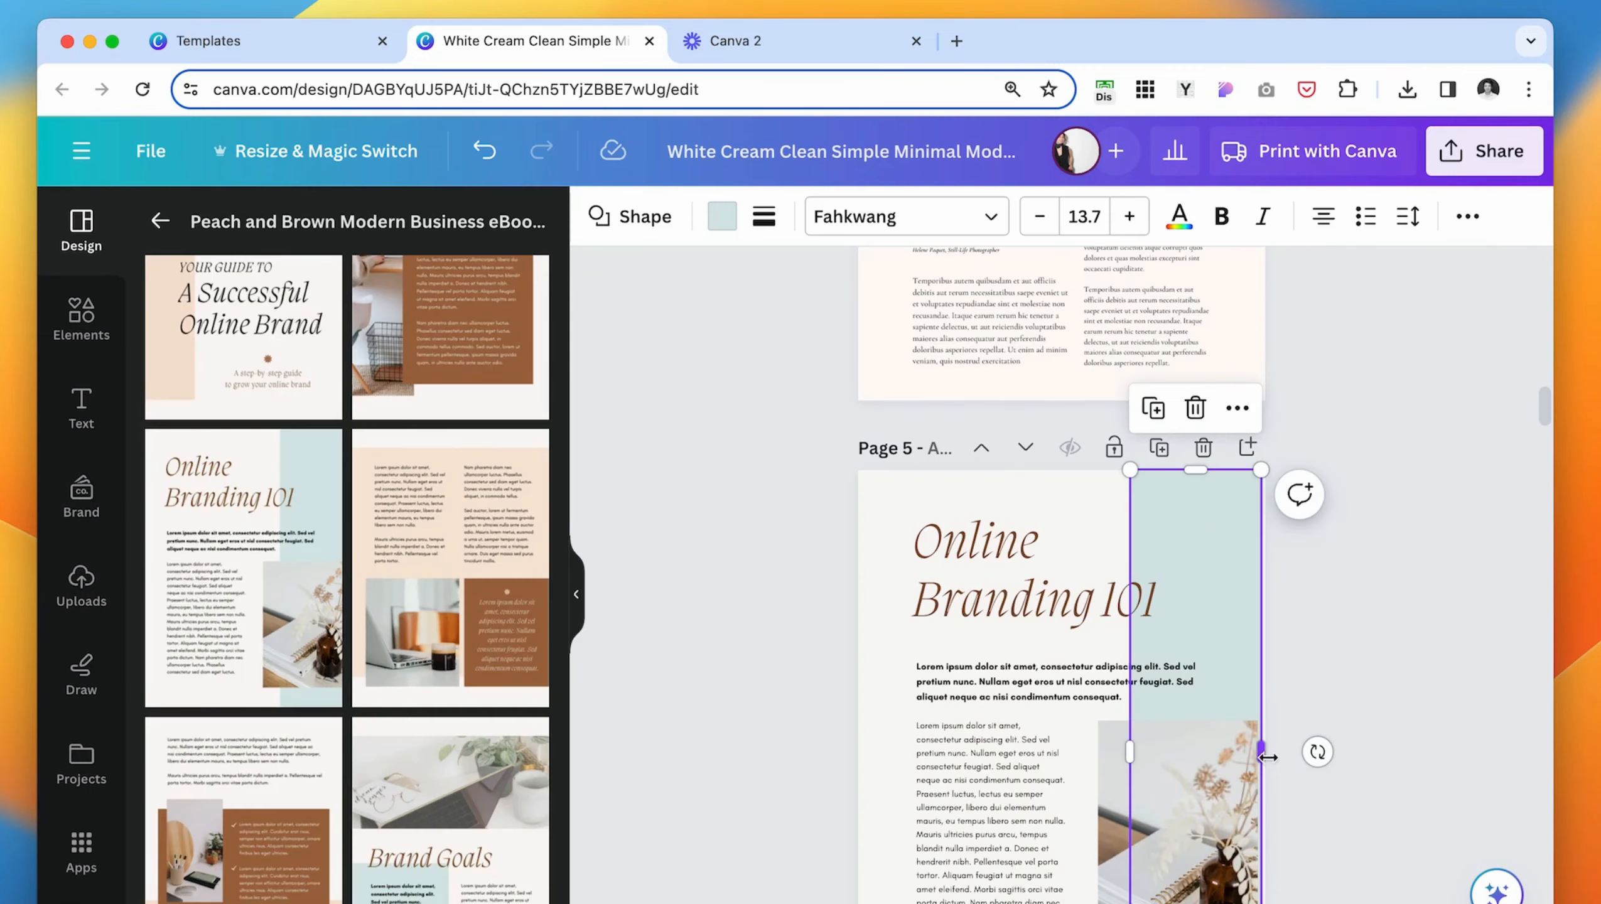
left_click(1268, 753)
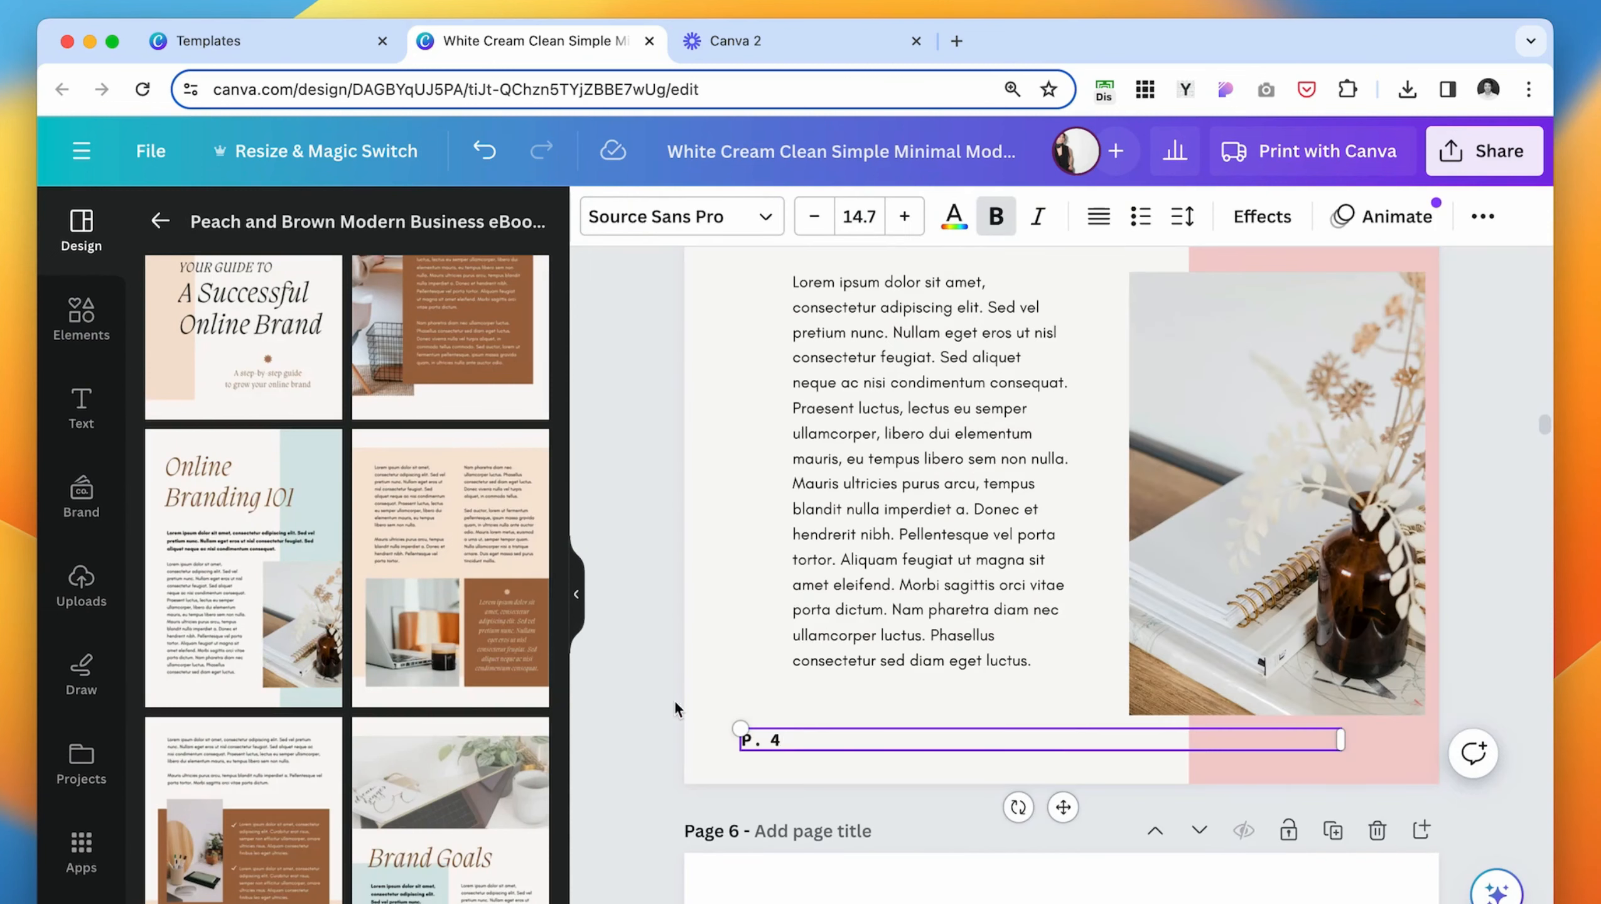
- Create the page number "P. 4" at the foot of page 5 as right-aligned, non-bold text at size 12.7
left_click(725, 686)
left_click(807, 746)
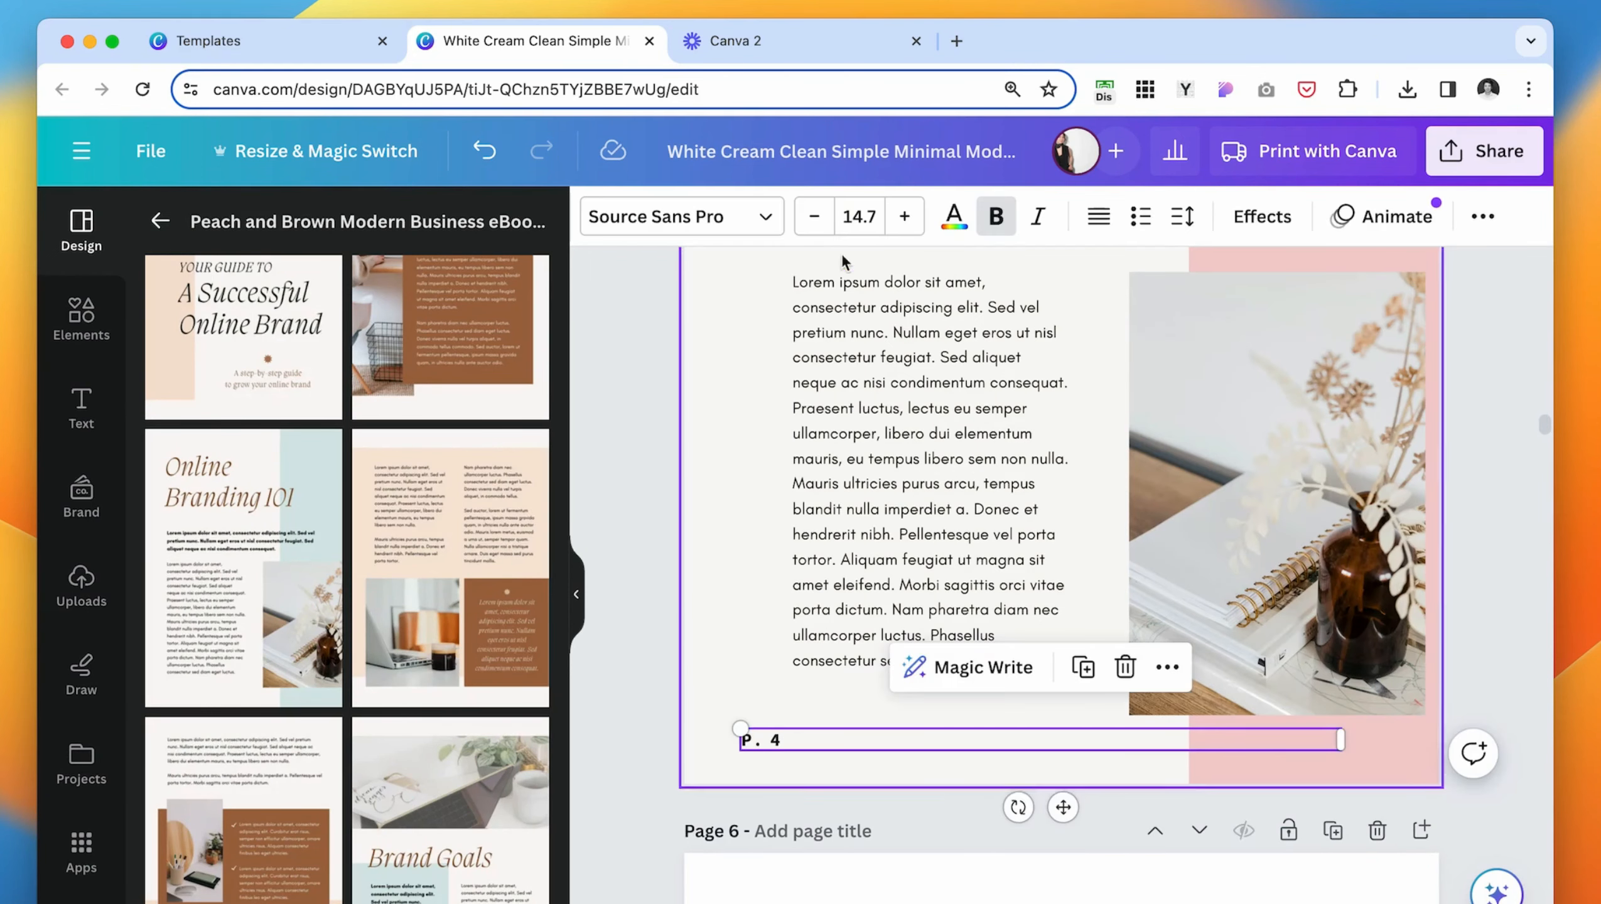
left_click(814, 217)
left_click(814, 217)
left_click(1104, 220)
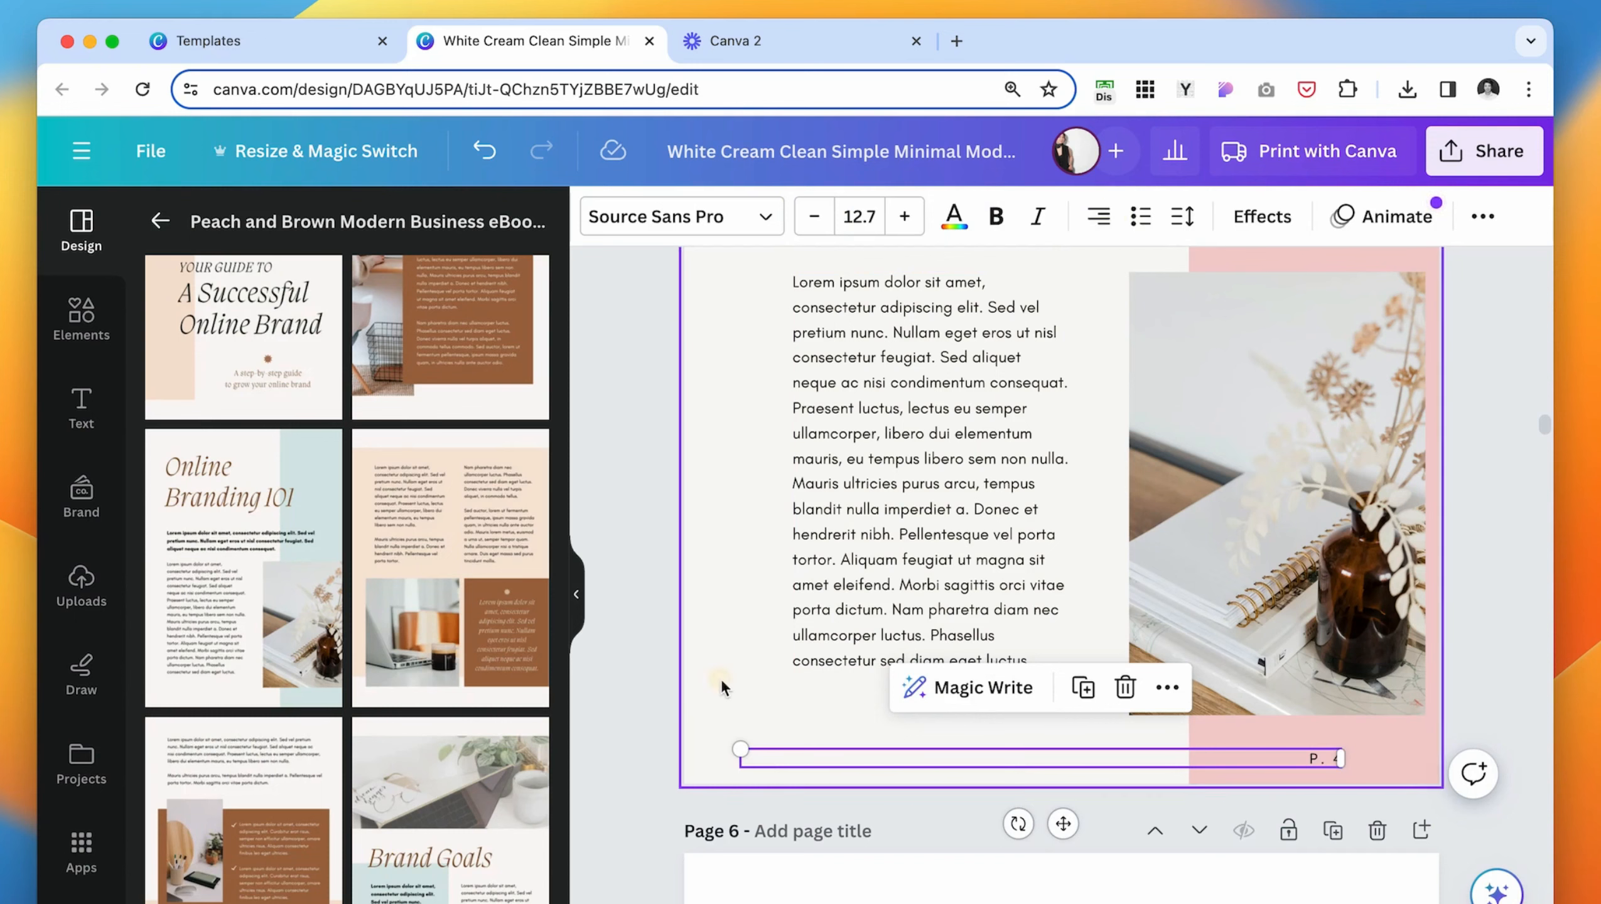
left_click(894, 760)
- Copy the website address from the cover and place it at page 5's lower-left foot, opposite the page number
scroll(874, 578, "up", 20)
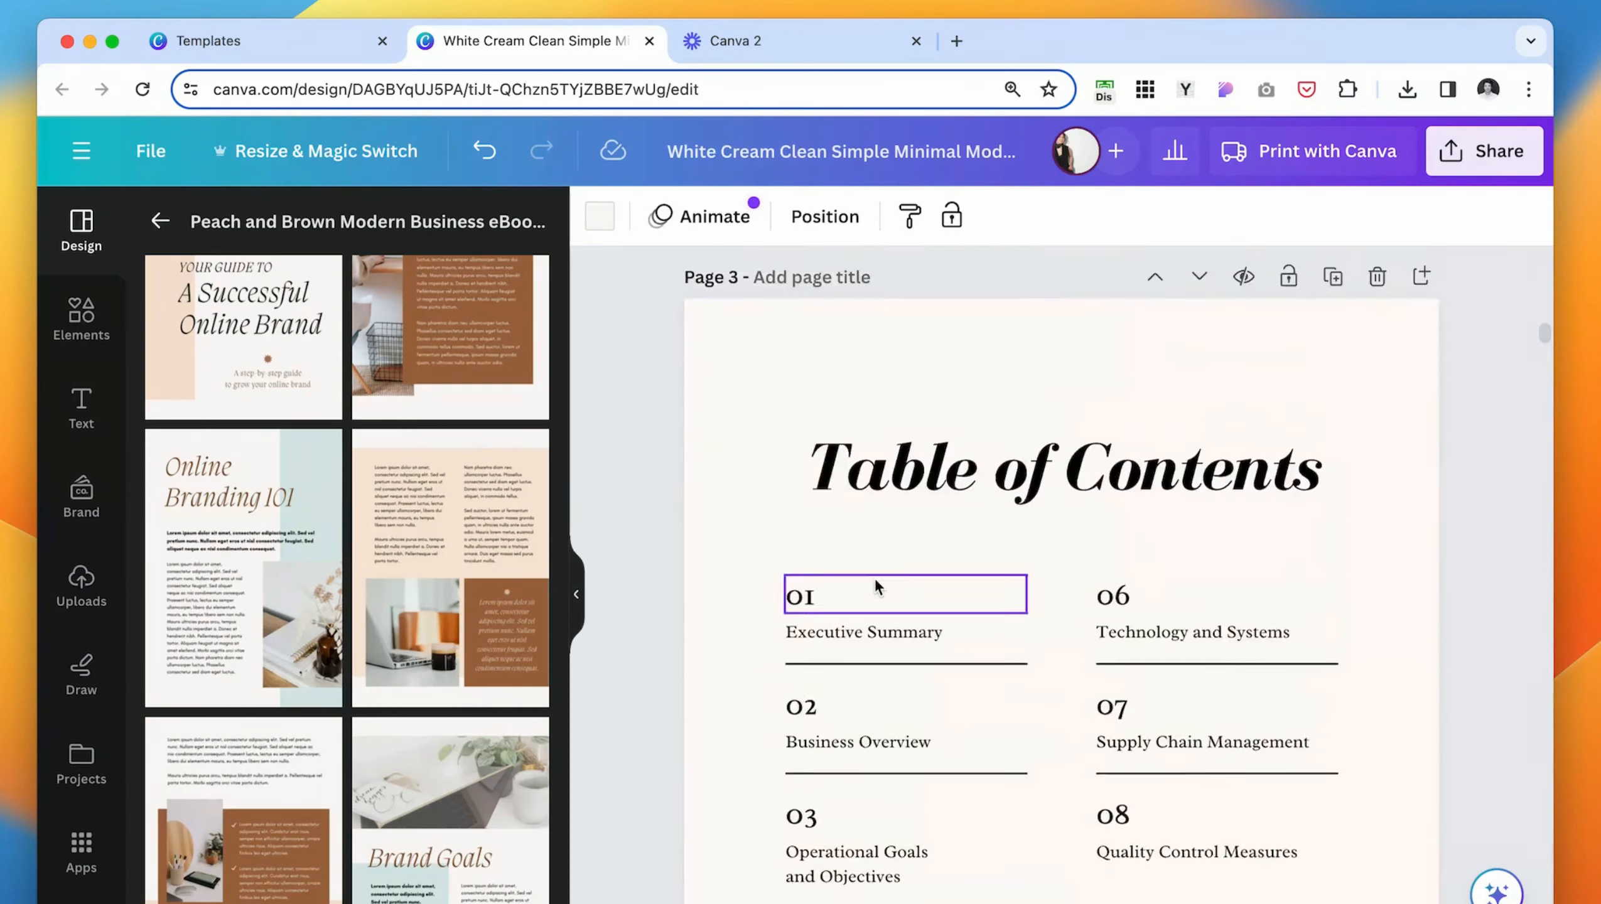
scroll(874, 578, "up", 10)
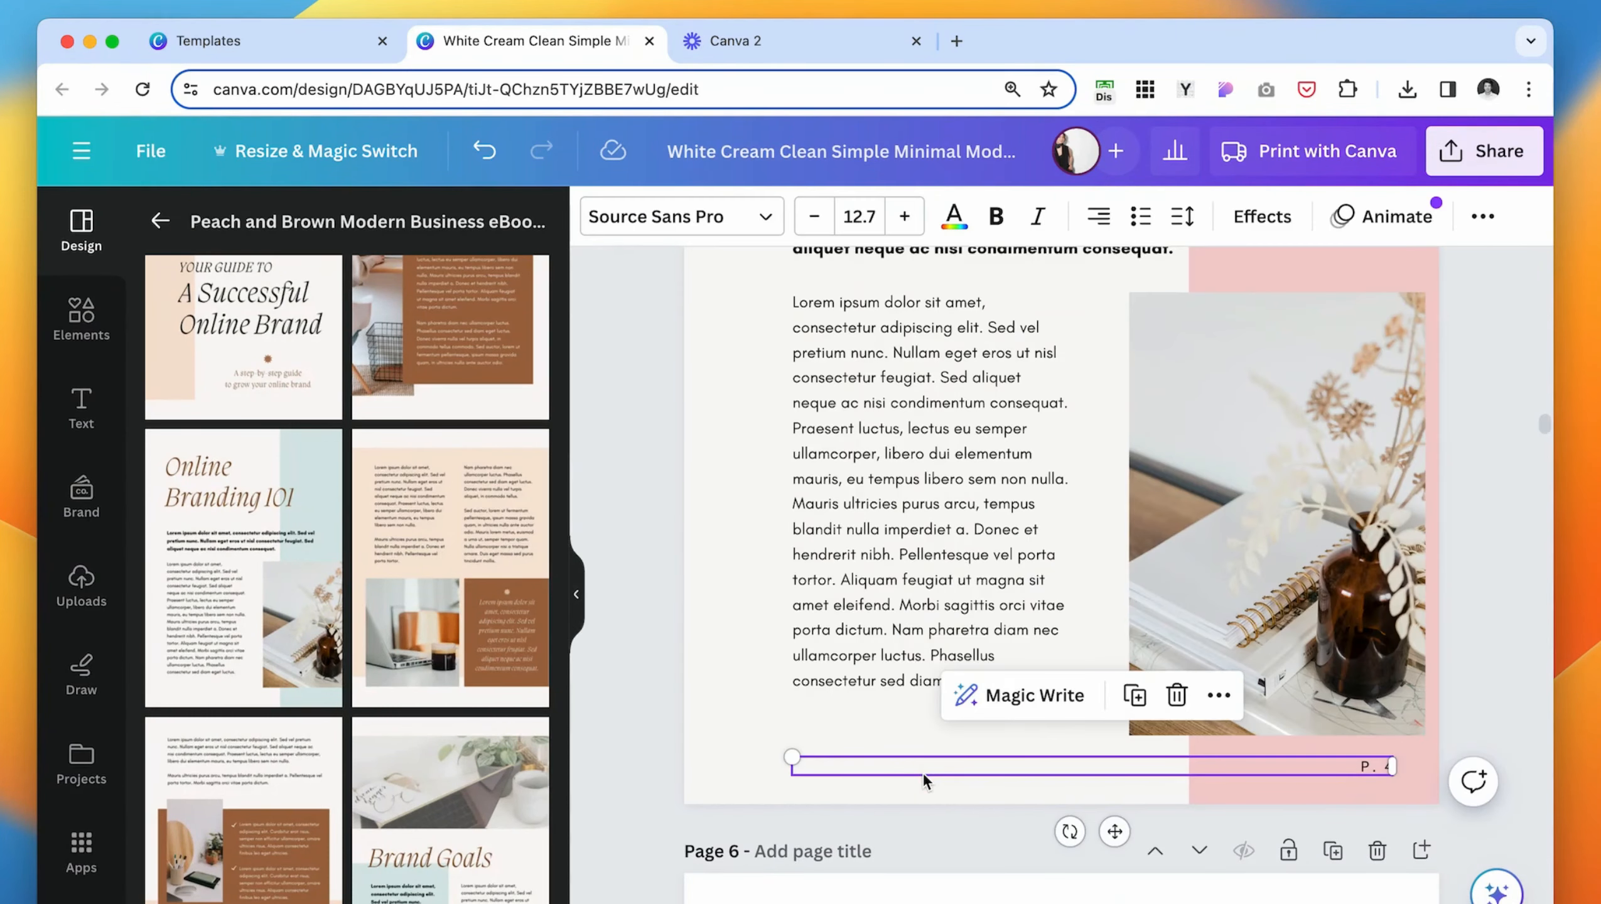
left_click(983, 741)
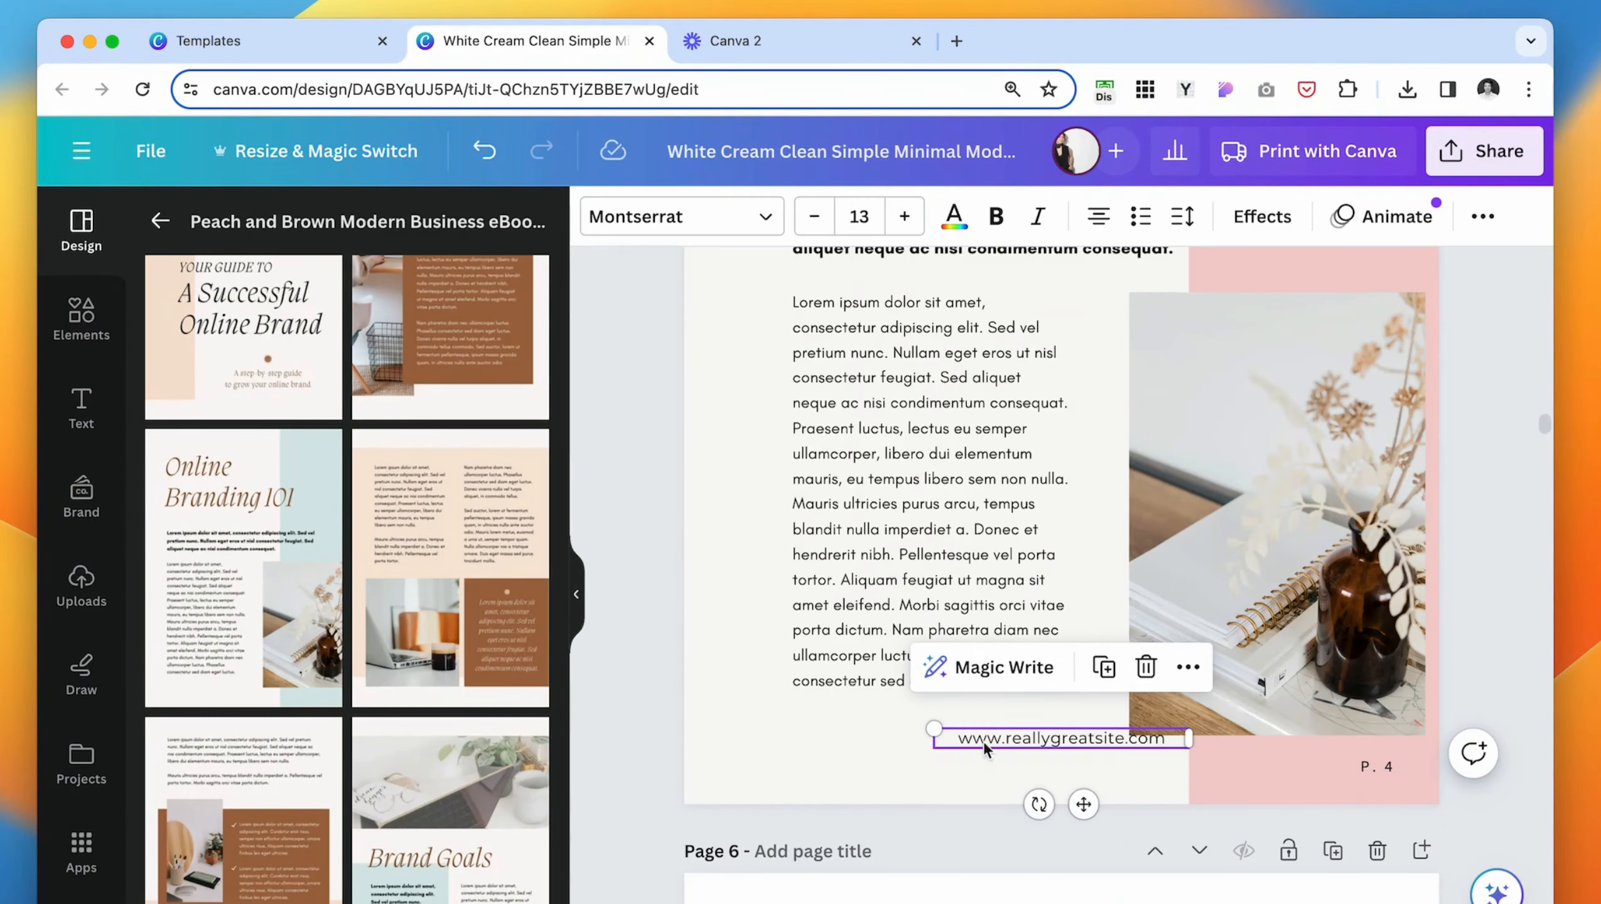
left_click_drag(983, 741, 848, 764)
- Align page 5's website address and page number to their middles, group them, and center the group on the page
left_click_drag(714, 728, 830, 784)
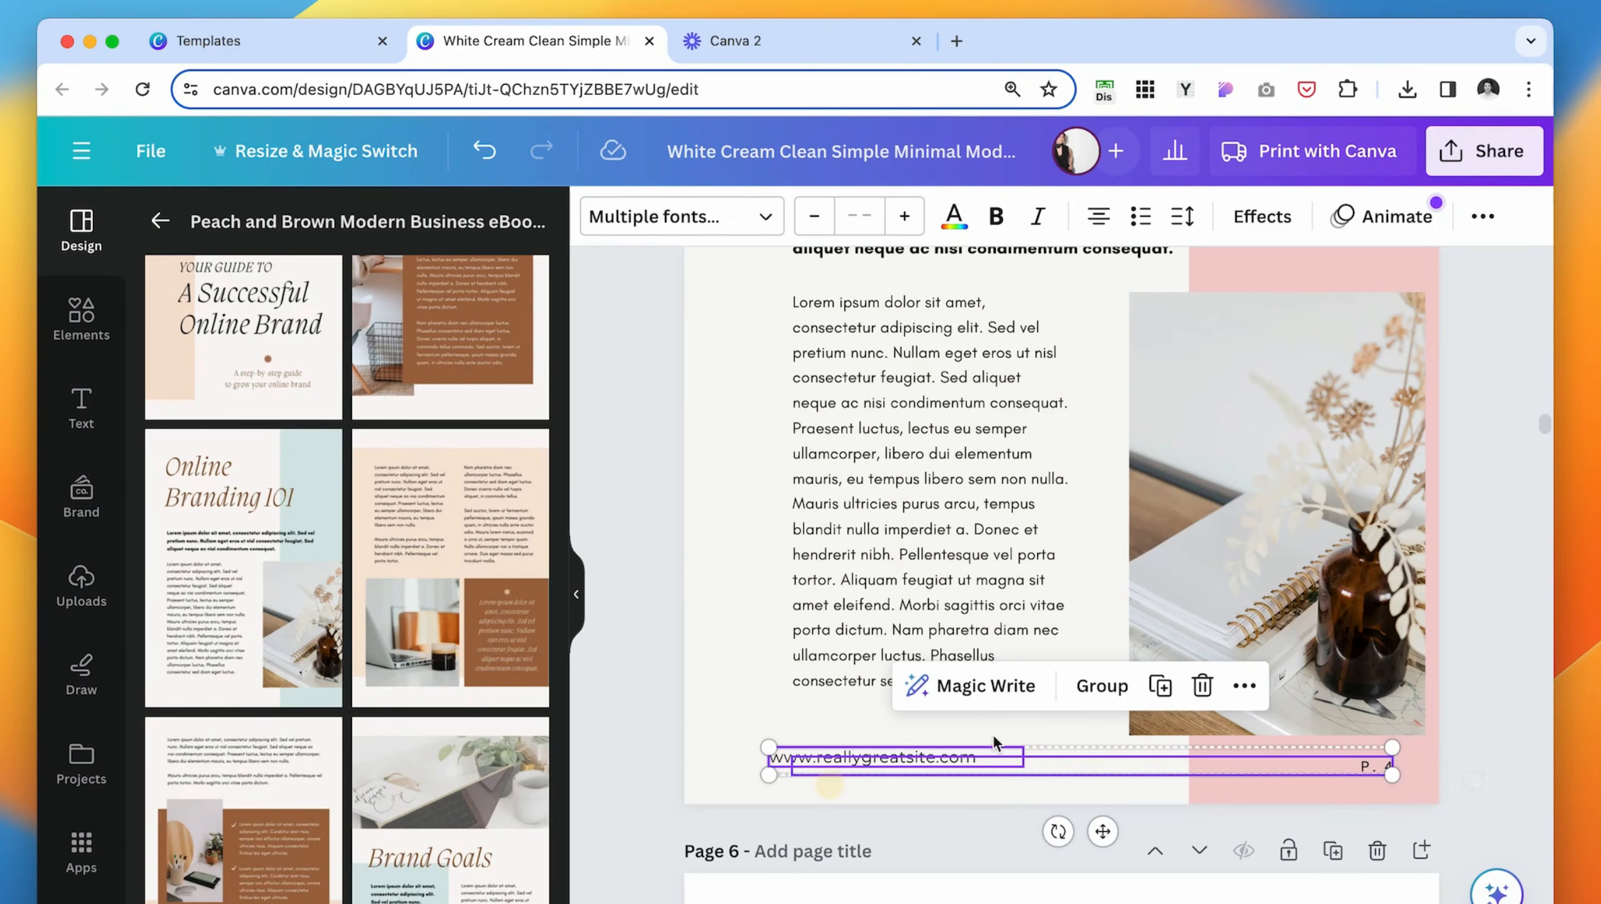
left_click(1482, 216)
left_click(1316, 285)
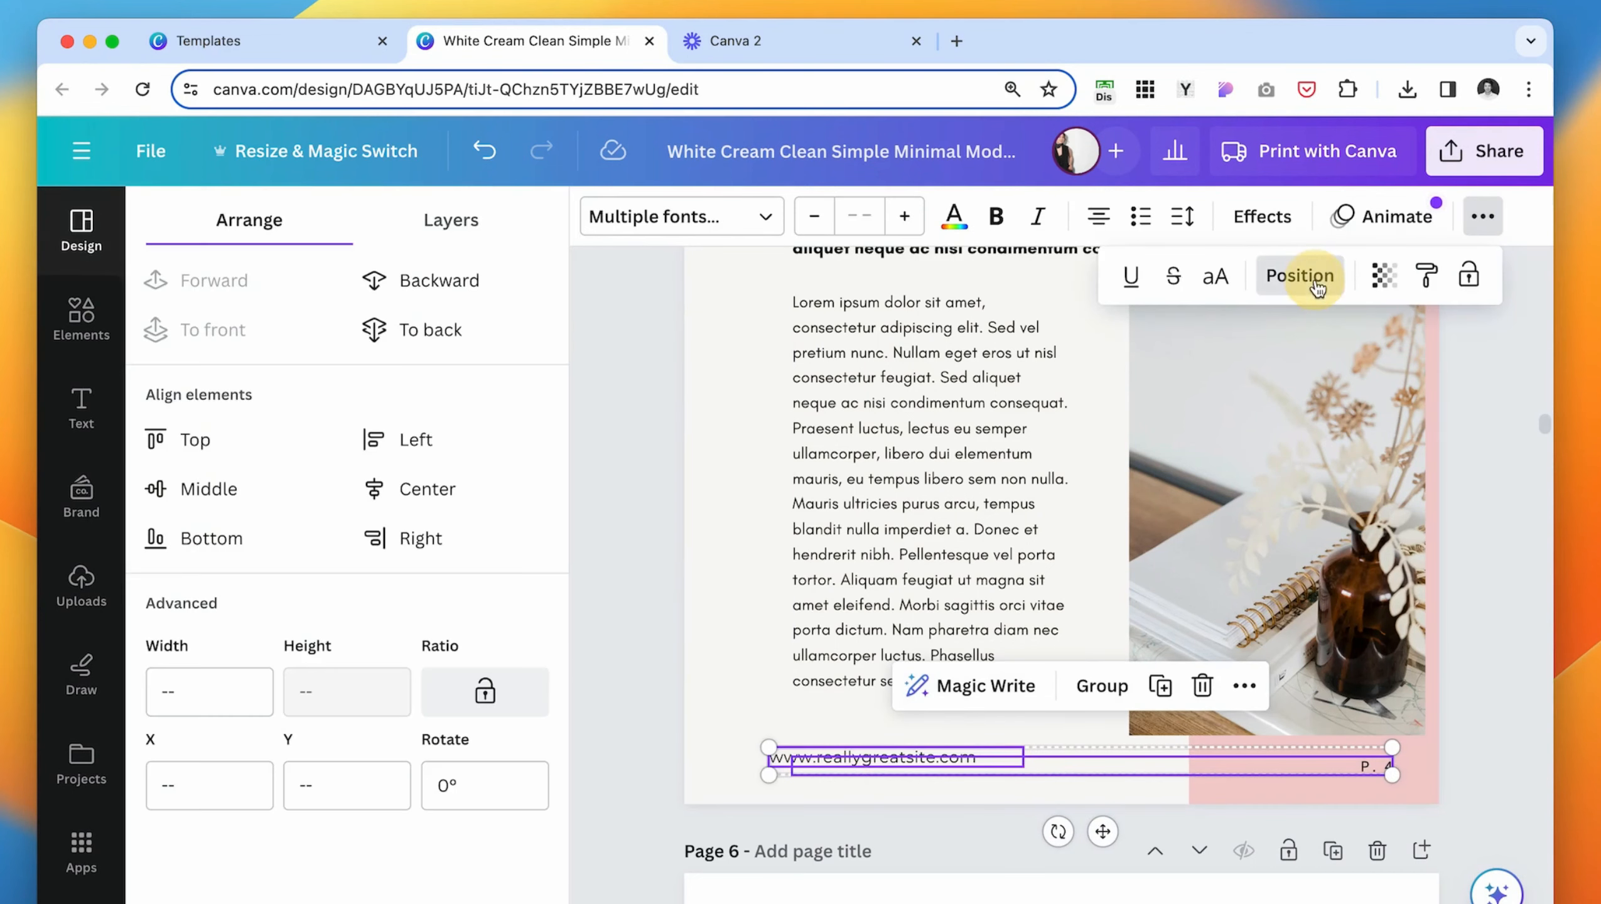
left_click(209, 488)
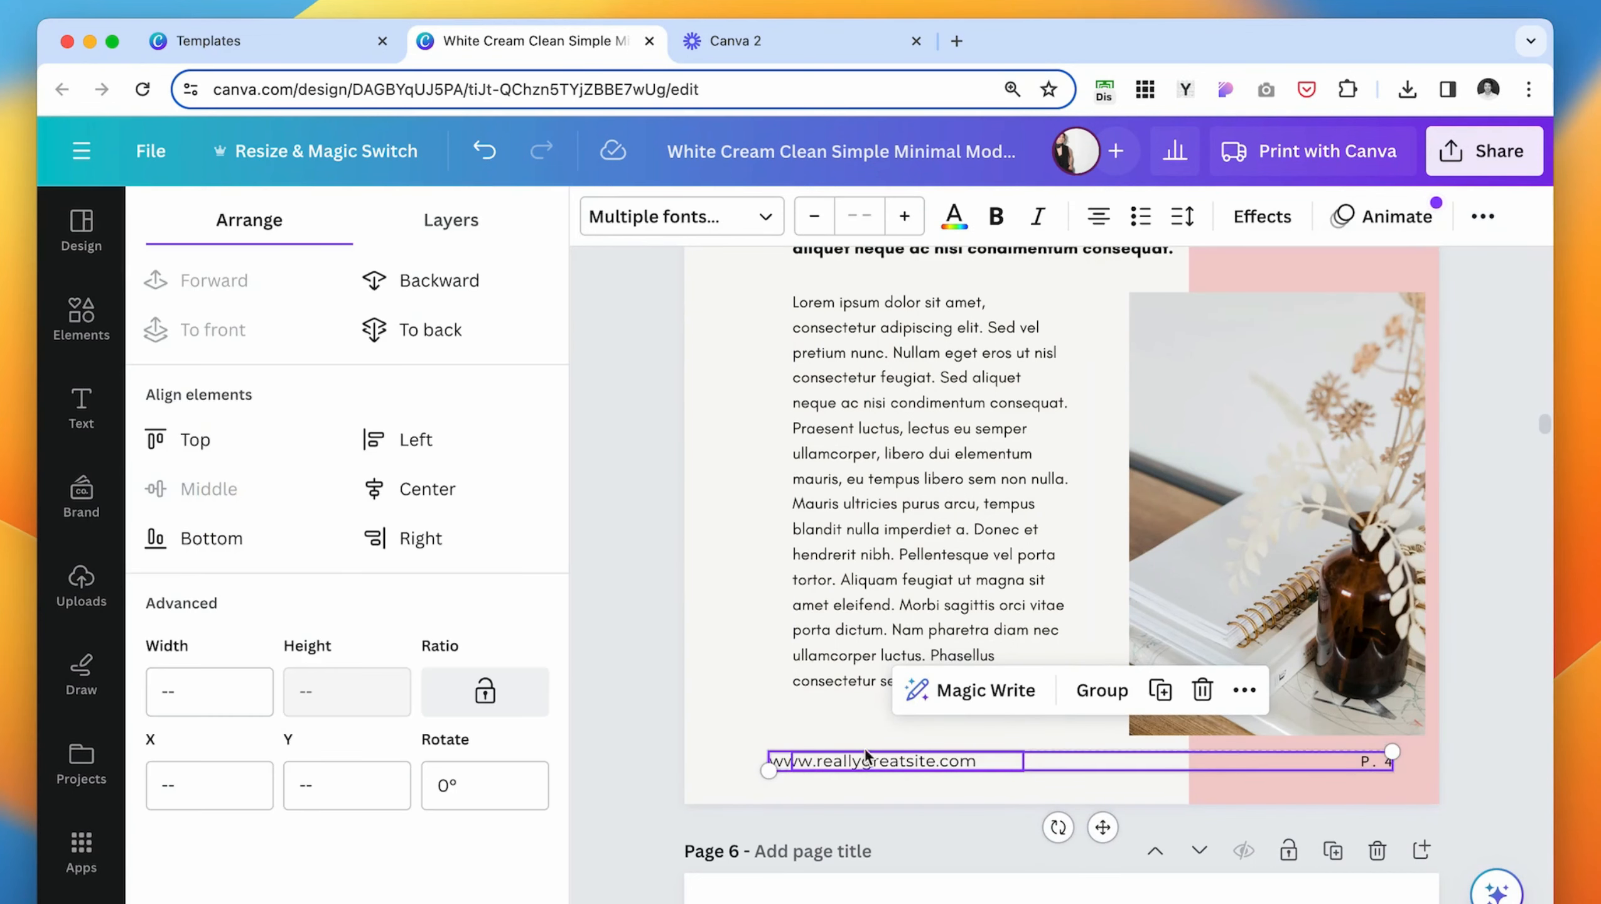
left_click(1102, 689)
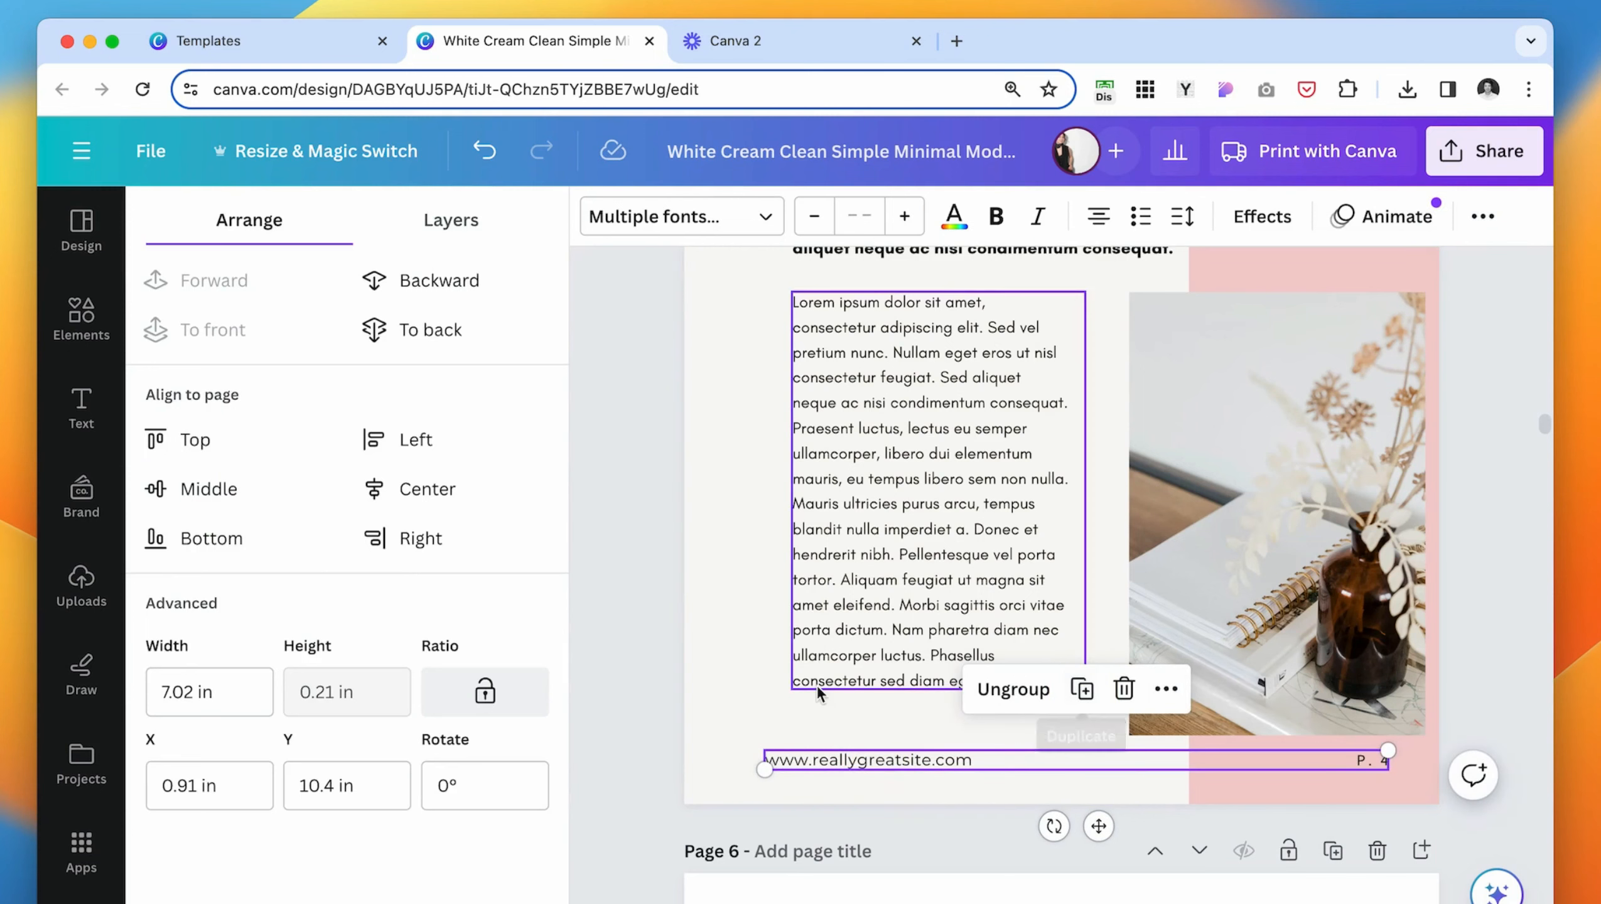
left_click(441, 497)
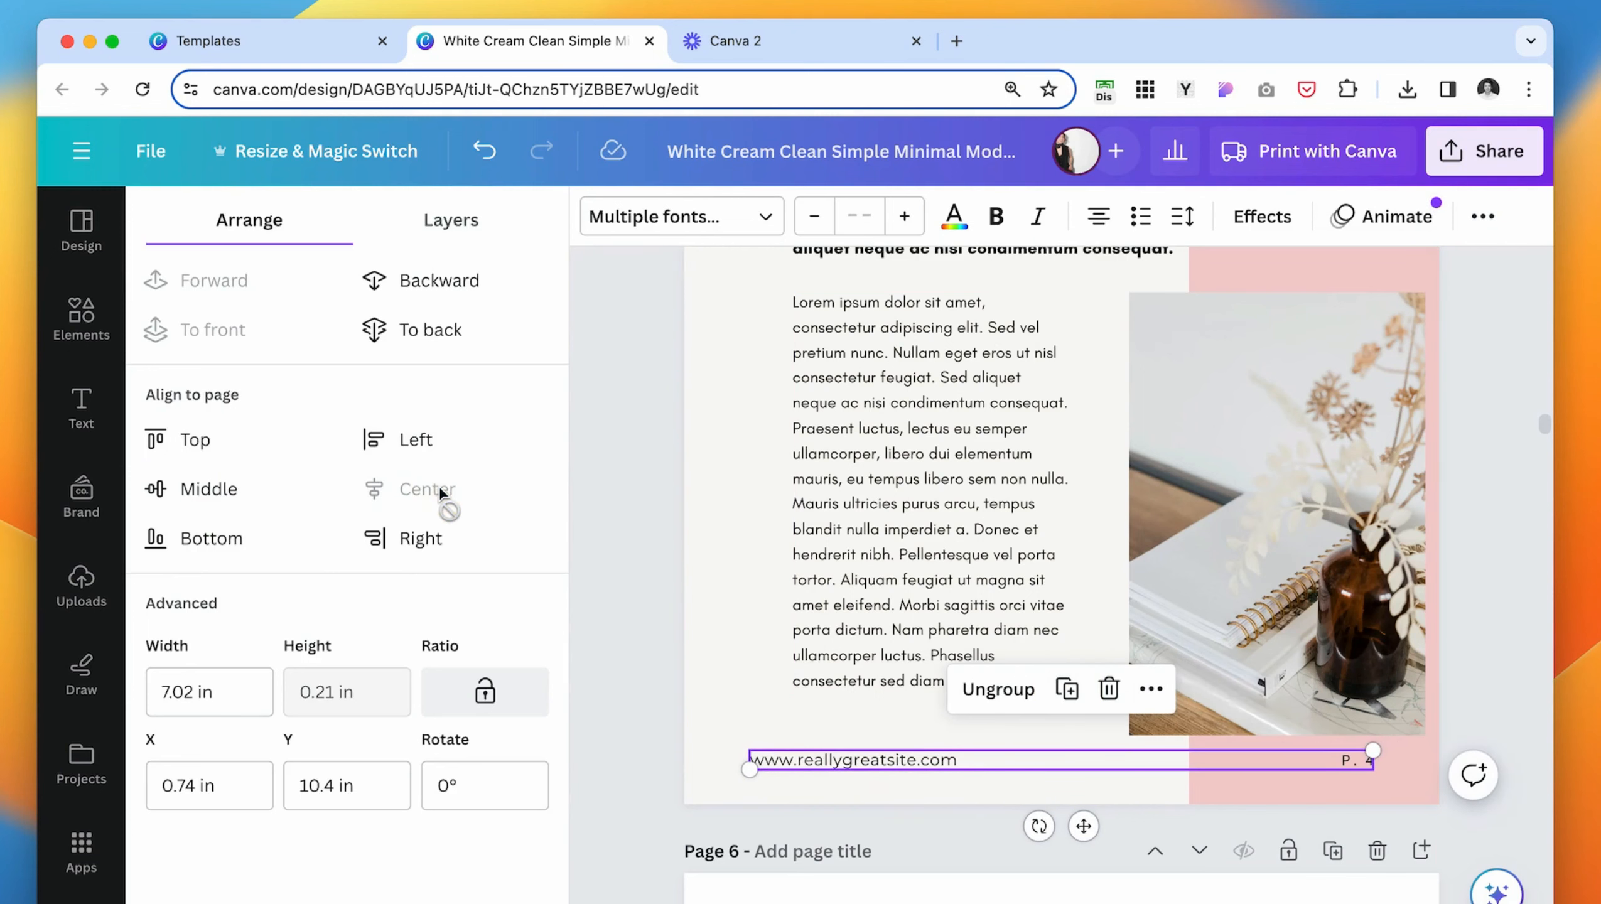
- Lock only the position of the grouped website address and page number at the foot of page 5
left_click(732, 631)
scroll(732, 631, "up", 2)
left_click_drag(717, 654, 1079, 703)
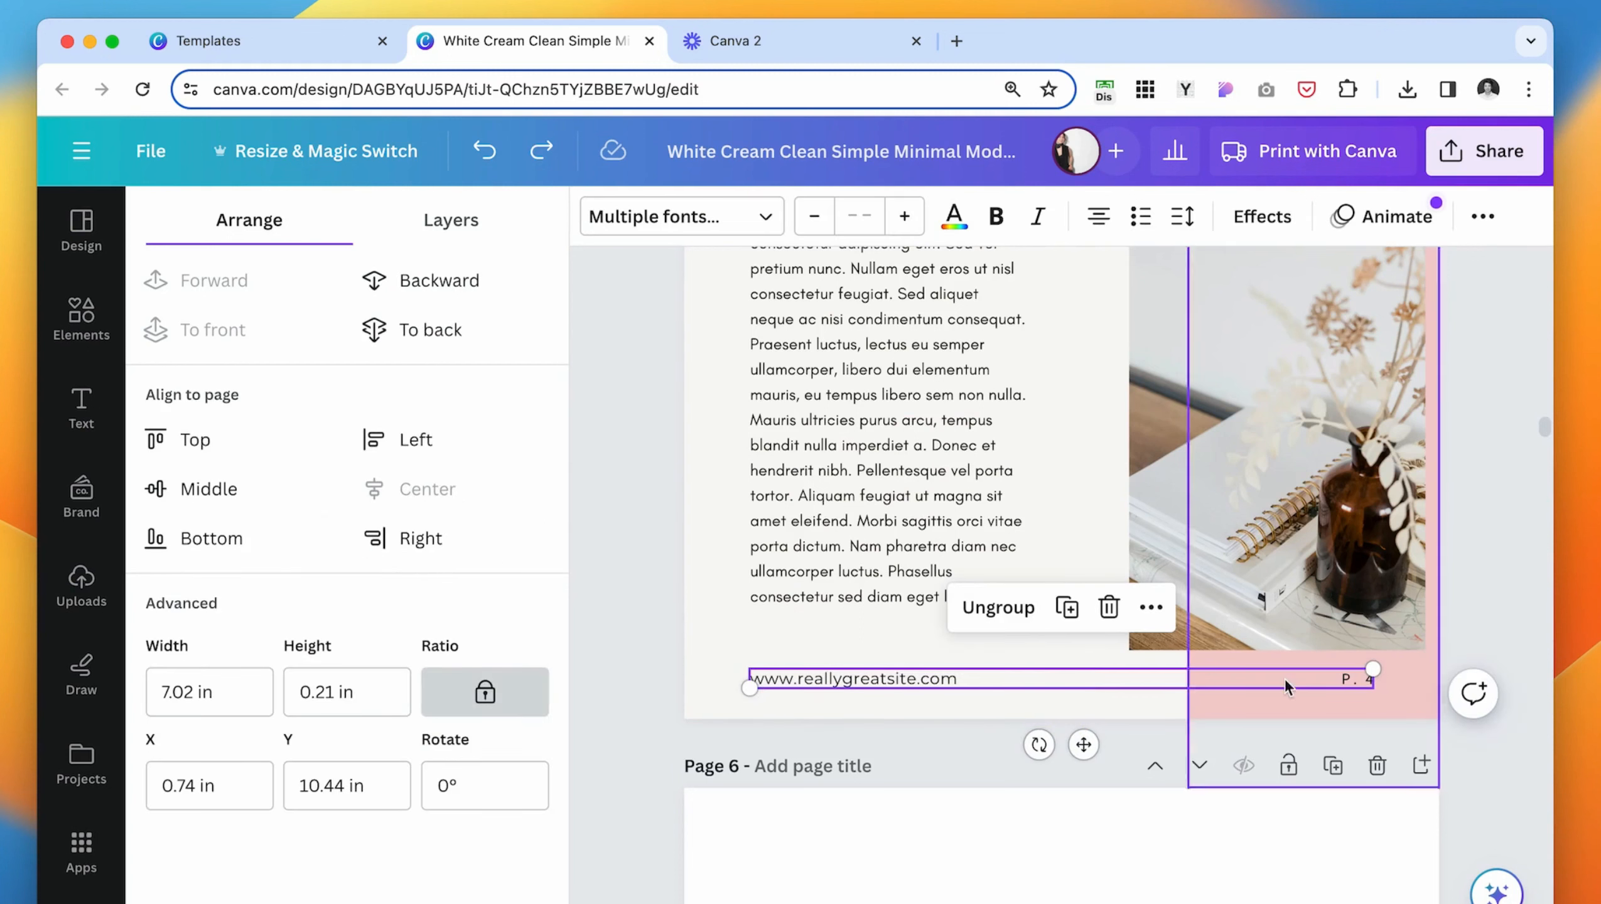
left_click(1482, 215)
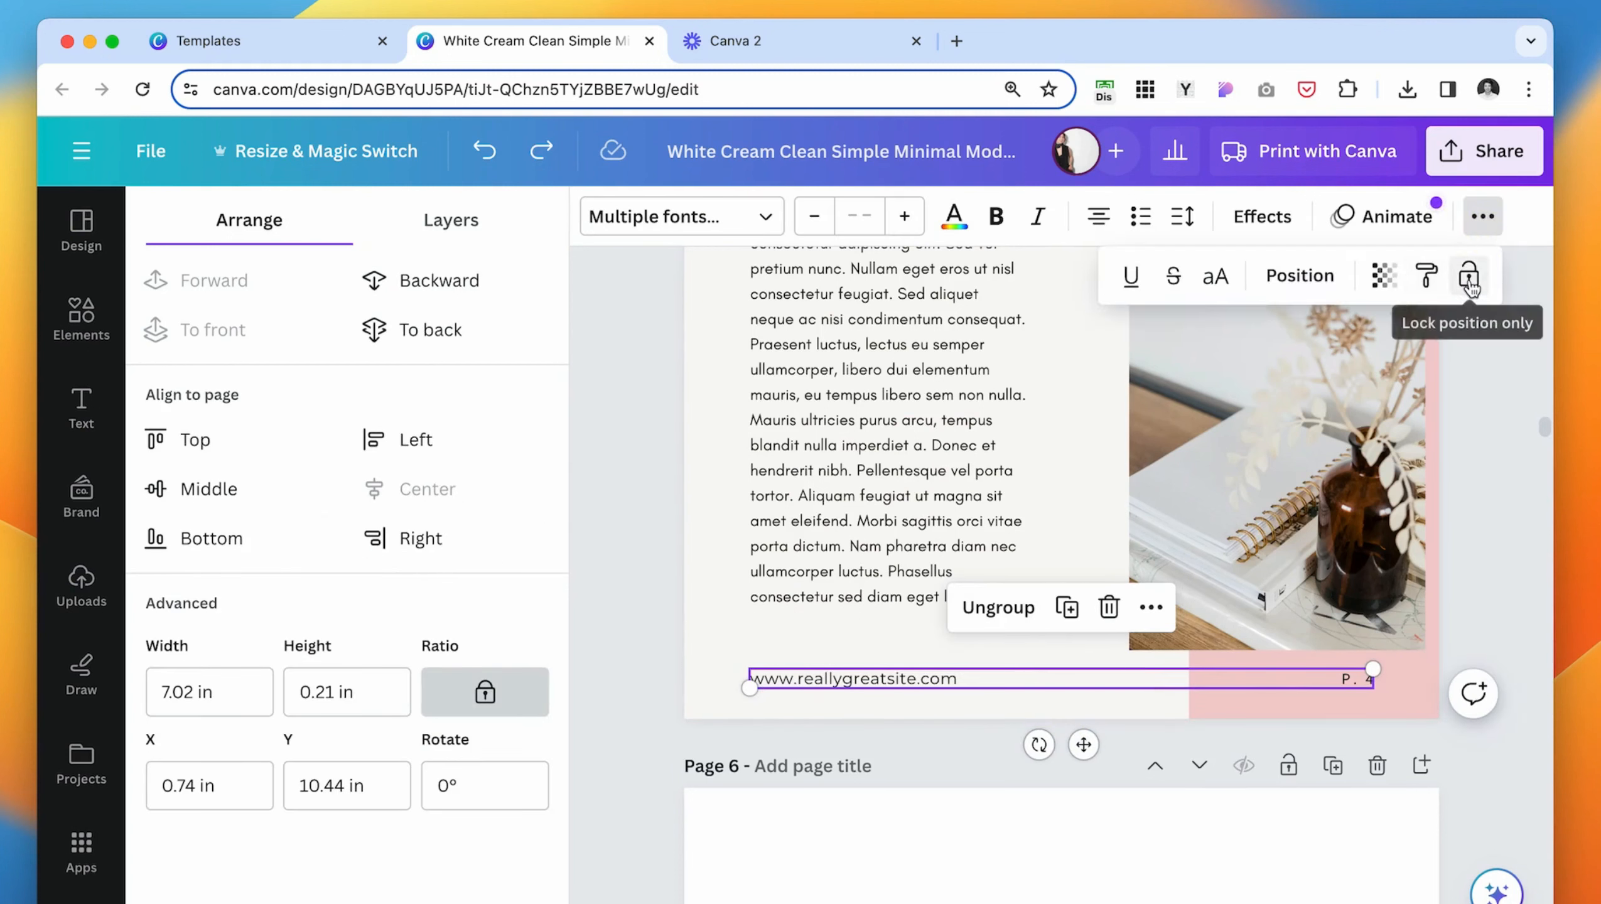
left_click(1468, 281)
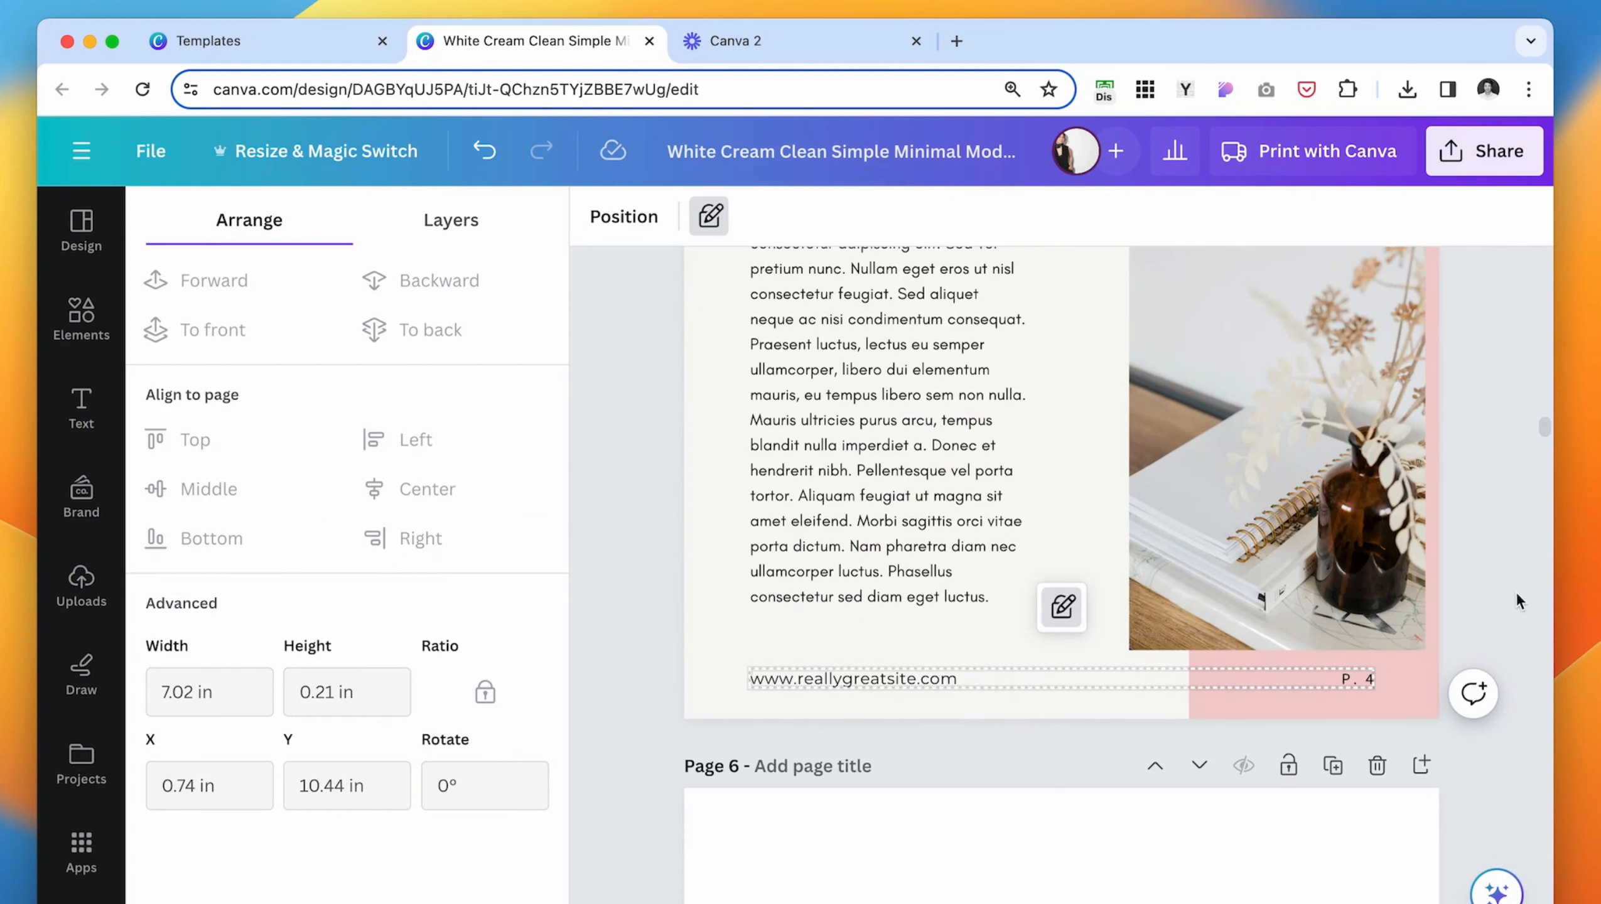
- Try to move the position-locked footer group on page 5
left_click(941, 687)
left_click_drag(860, 681, 860, 634)
left_click(725, 640)
scroll(725, 641, "up", 2)
scroll(725, 647, "down", 3)
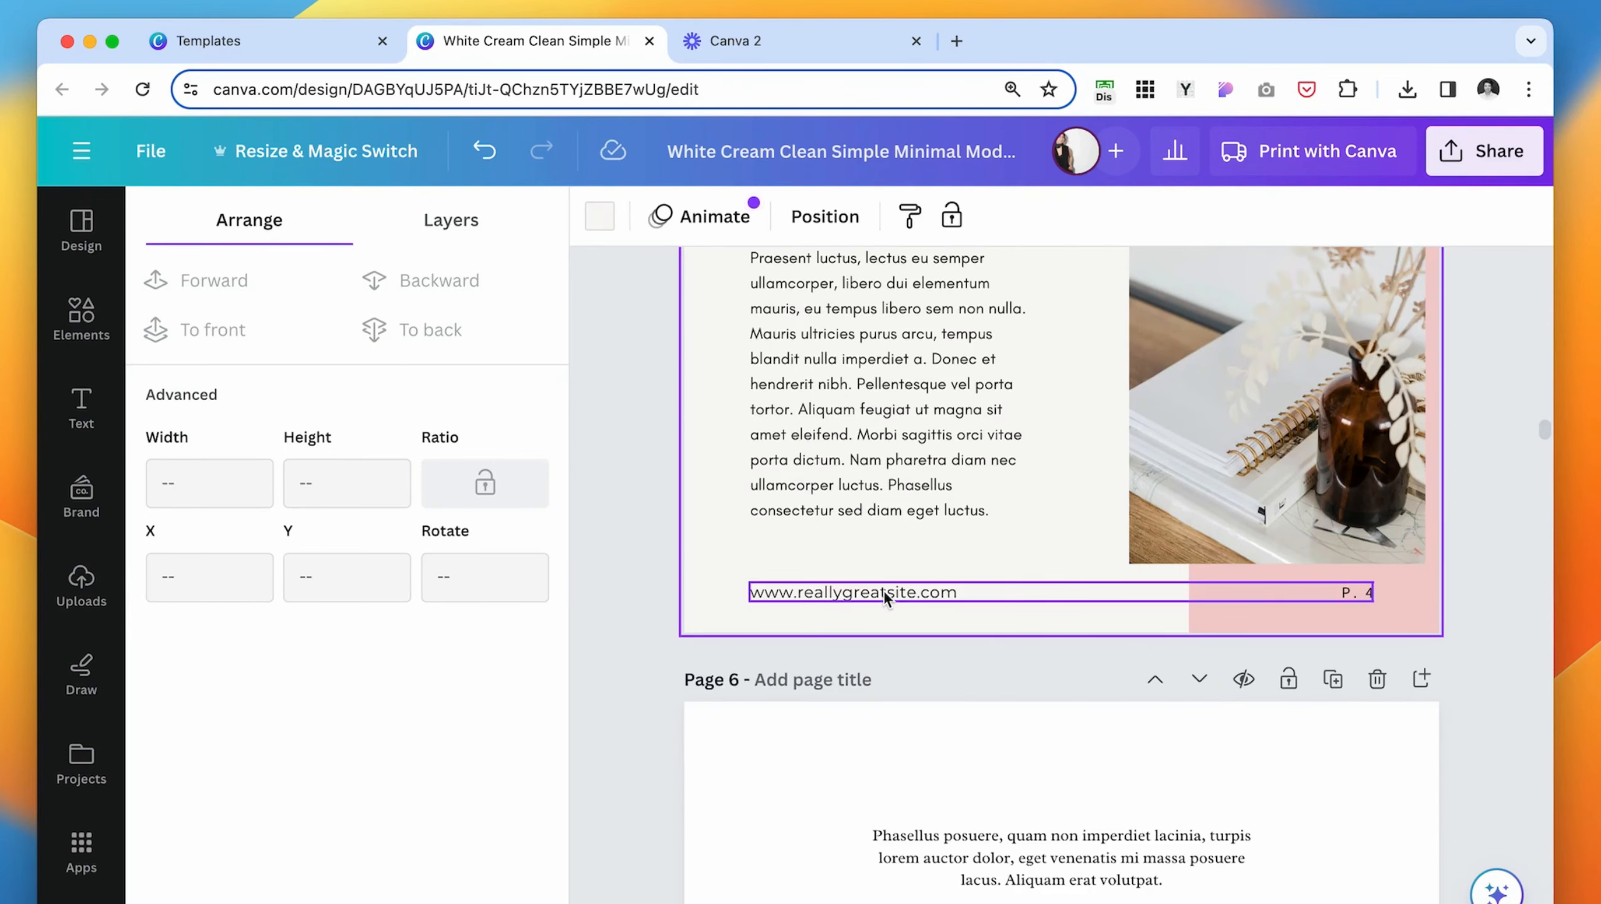
- Duplicate page 5 and change the copy's page number to "P. 5"
scroll(936, 597, "up", 10)
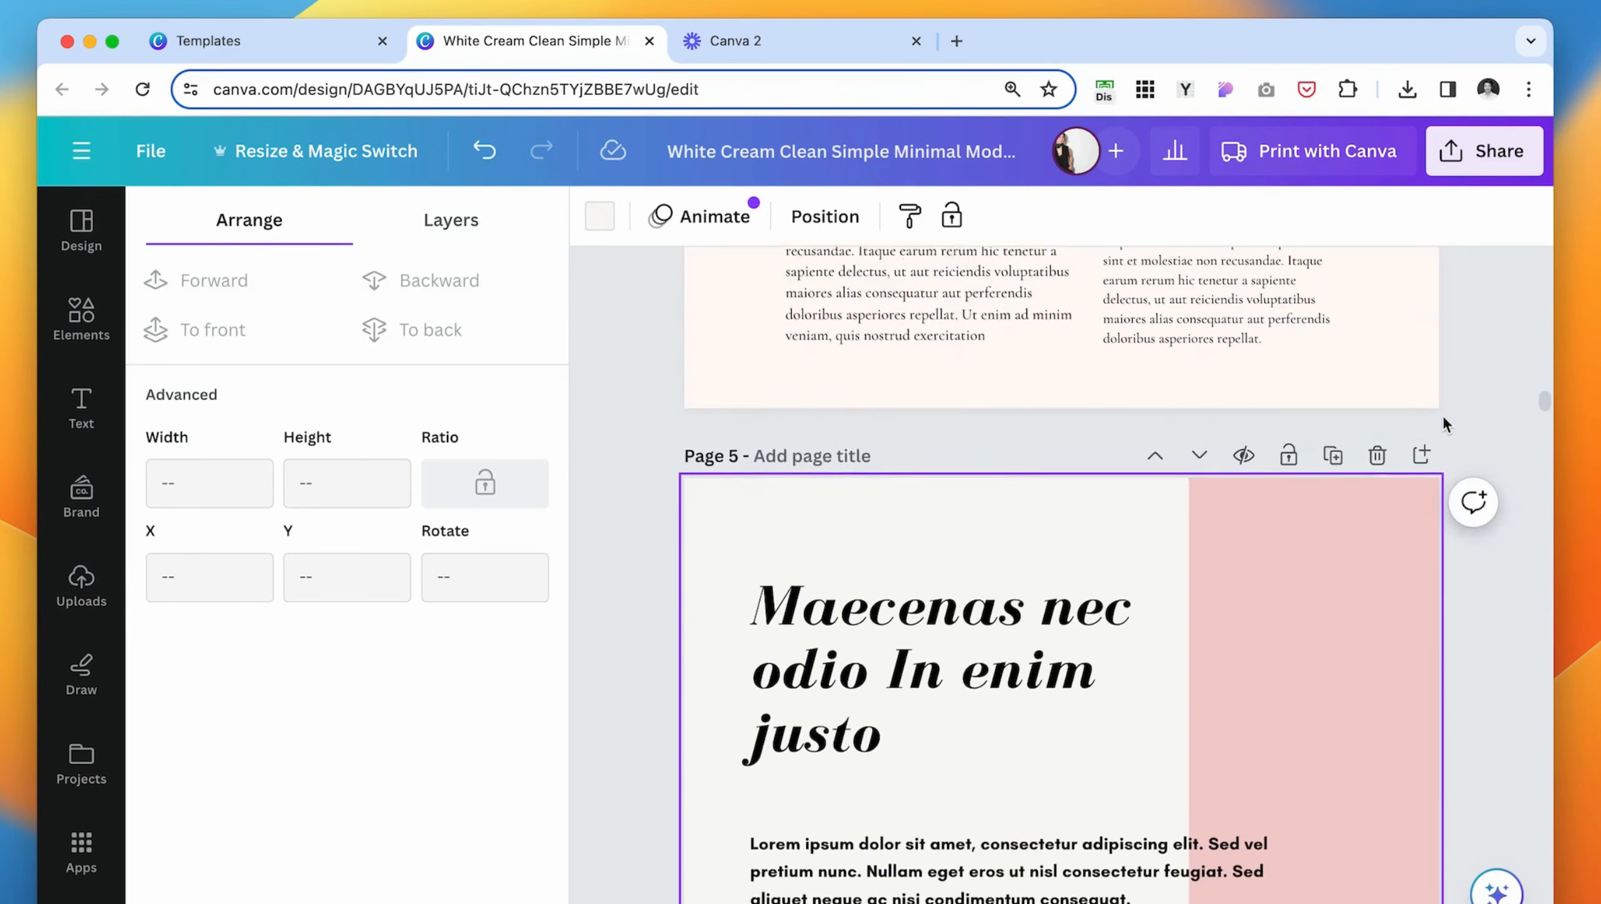
scroll(1283, 557, "down", 2)
left_click(1336, 426)
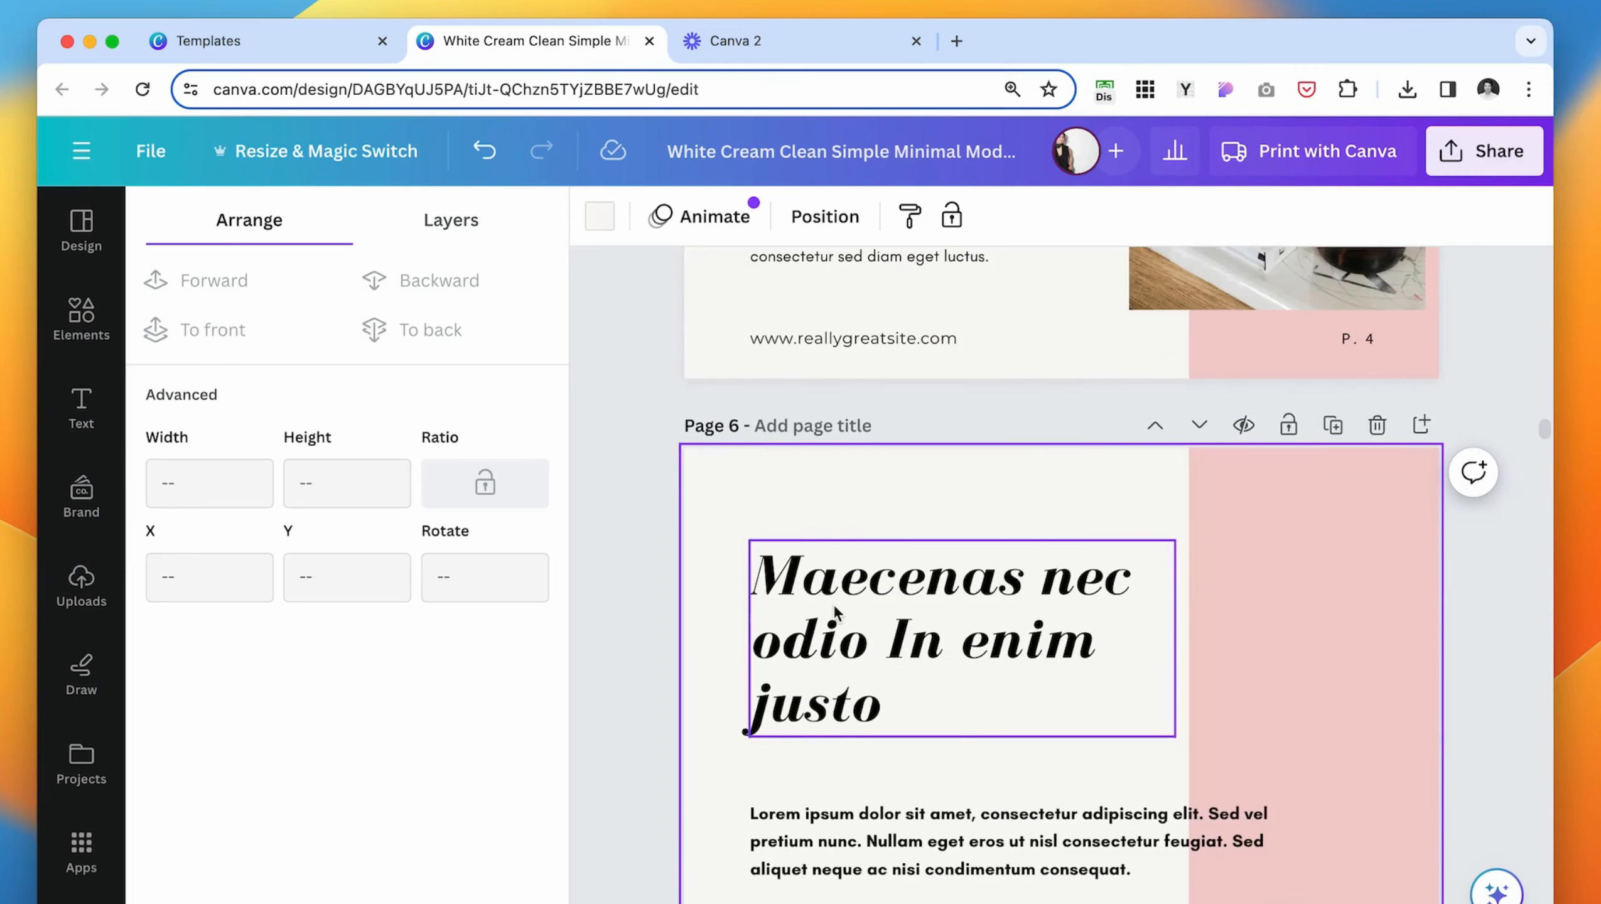
scroll(838, 624, "down", 10)
left_click(848, 558)
left_click(1517, 493)
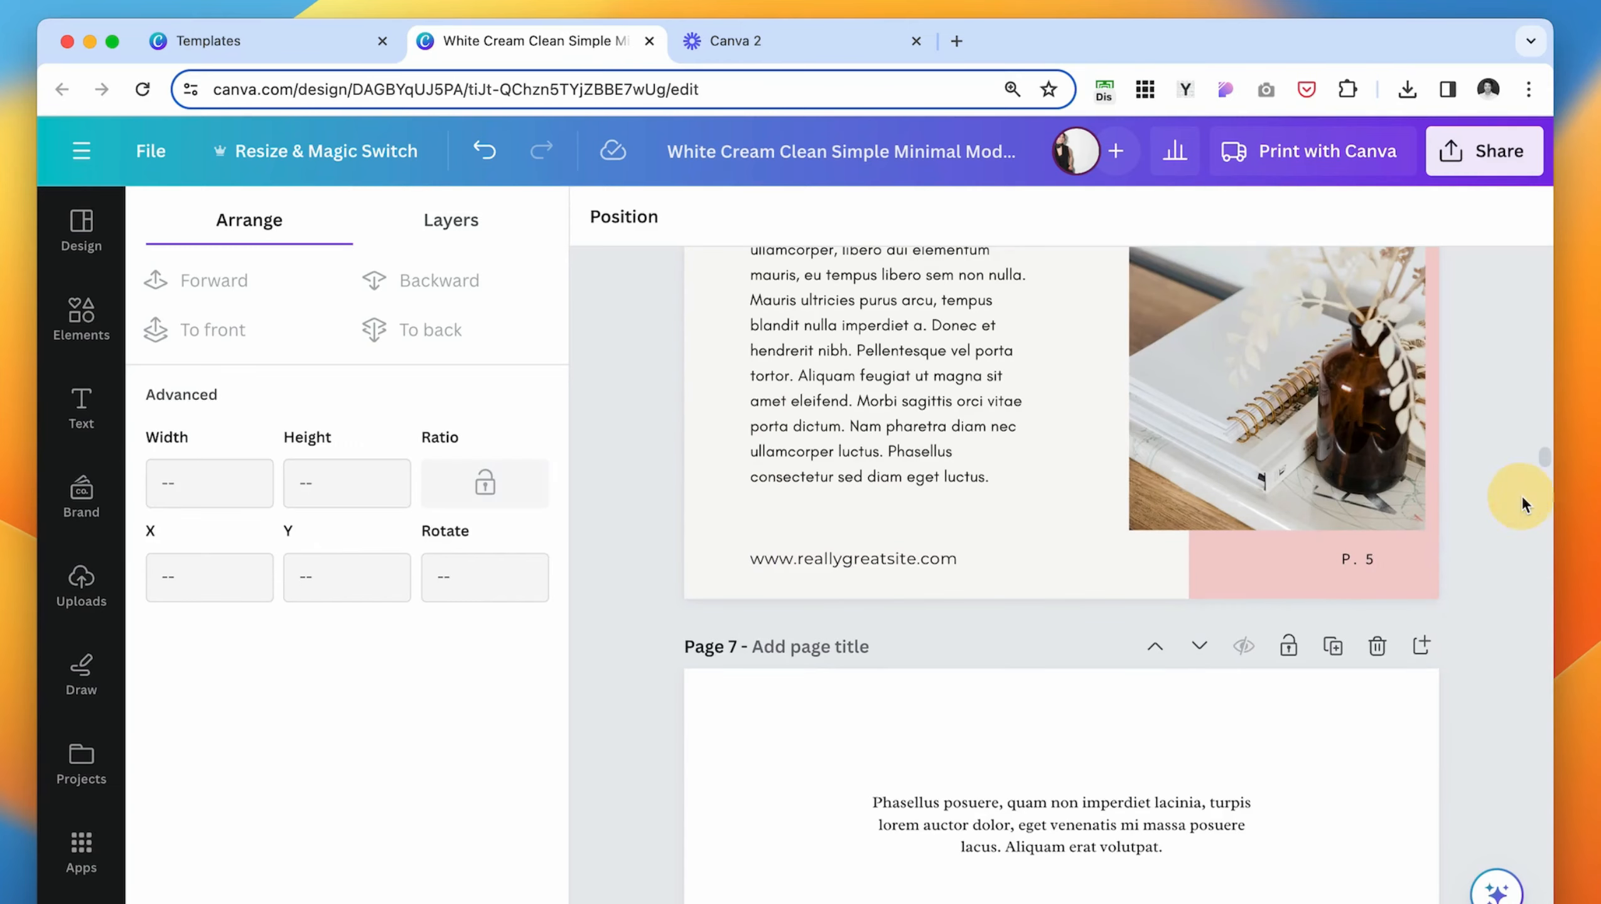
- Rearrange page 6 with the photo in its upper-left corner, the heading beside it, and the body text duplicated into two columns
scroll(845, 570, "up", 3)
scroll(844, 569, "up", 8)
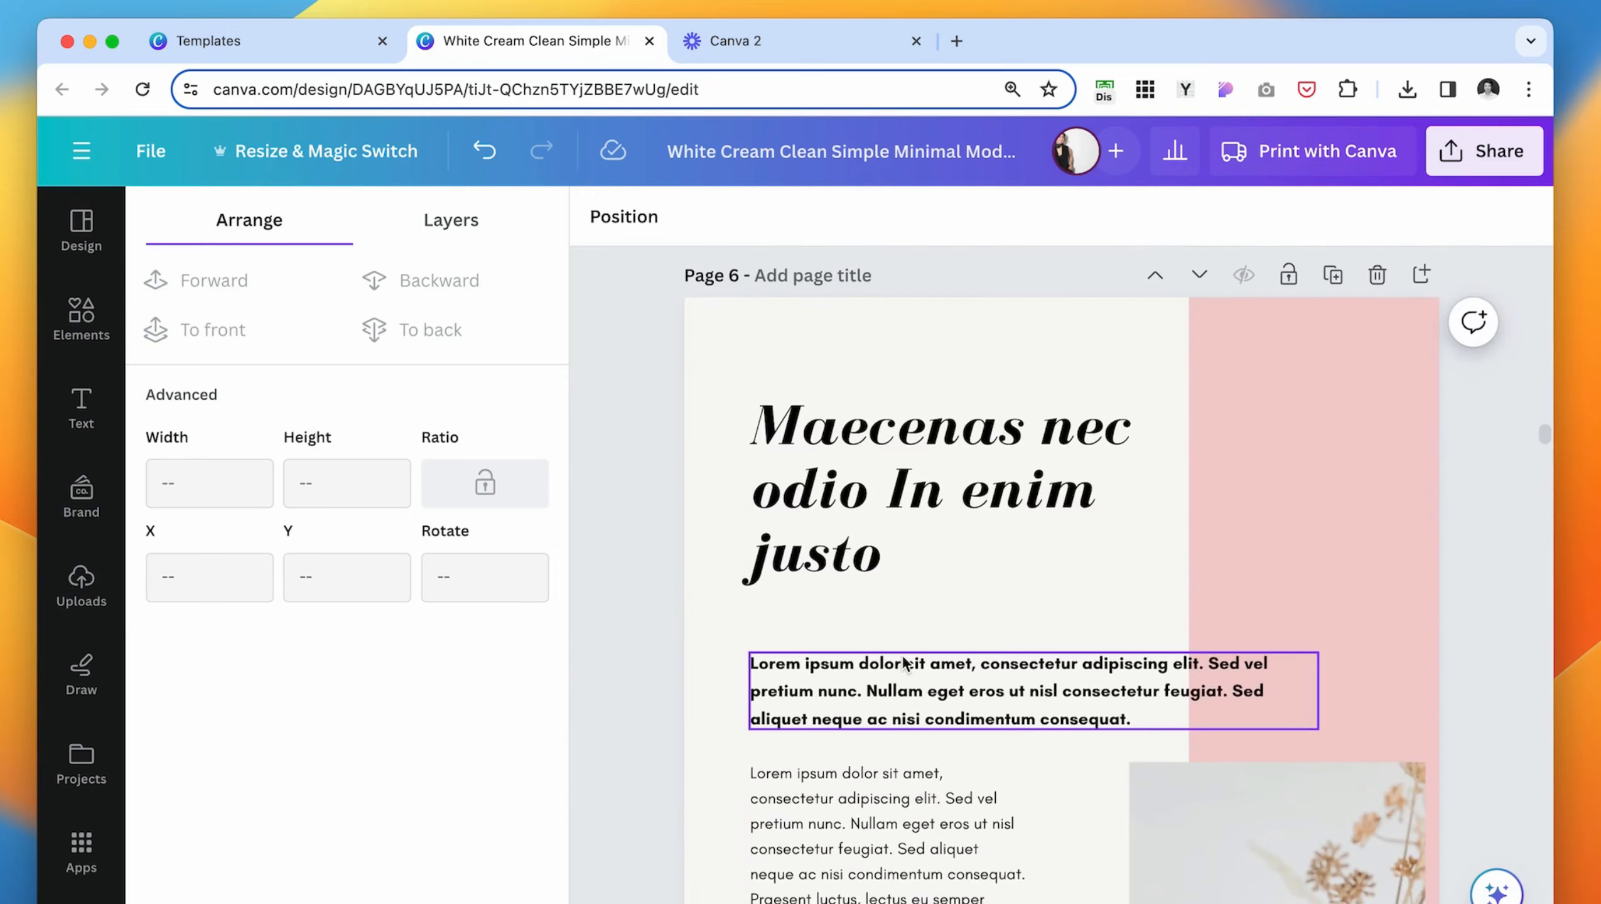
scroll(1061, 701, "down", 8)
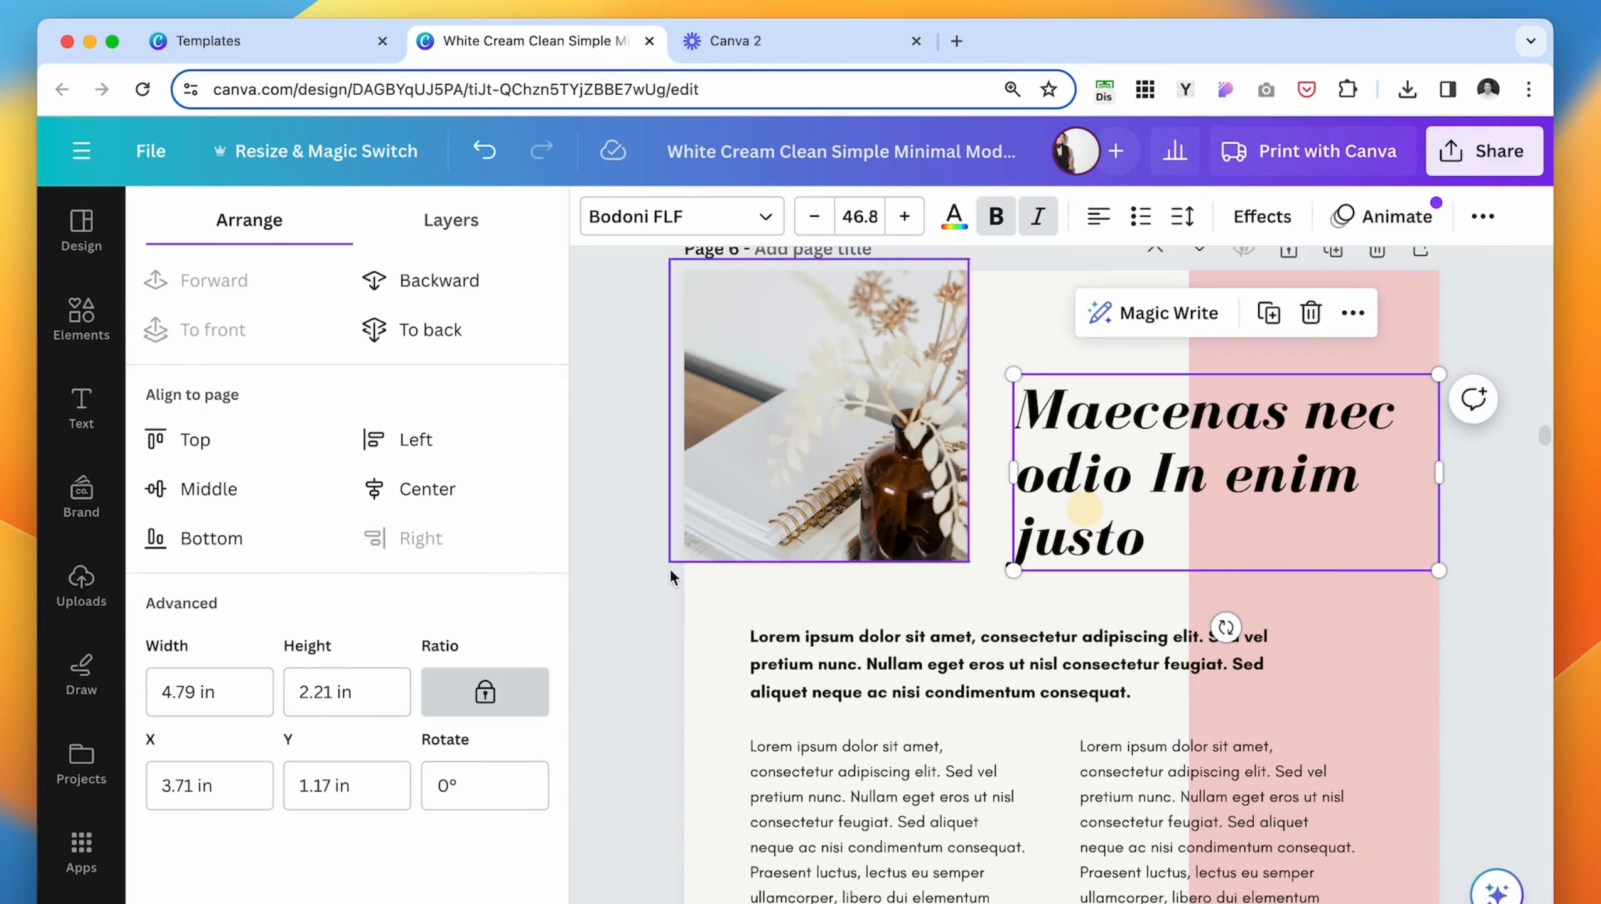
scroll(791, 665, "down", 7)
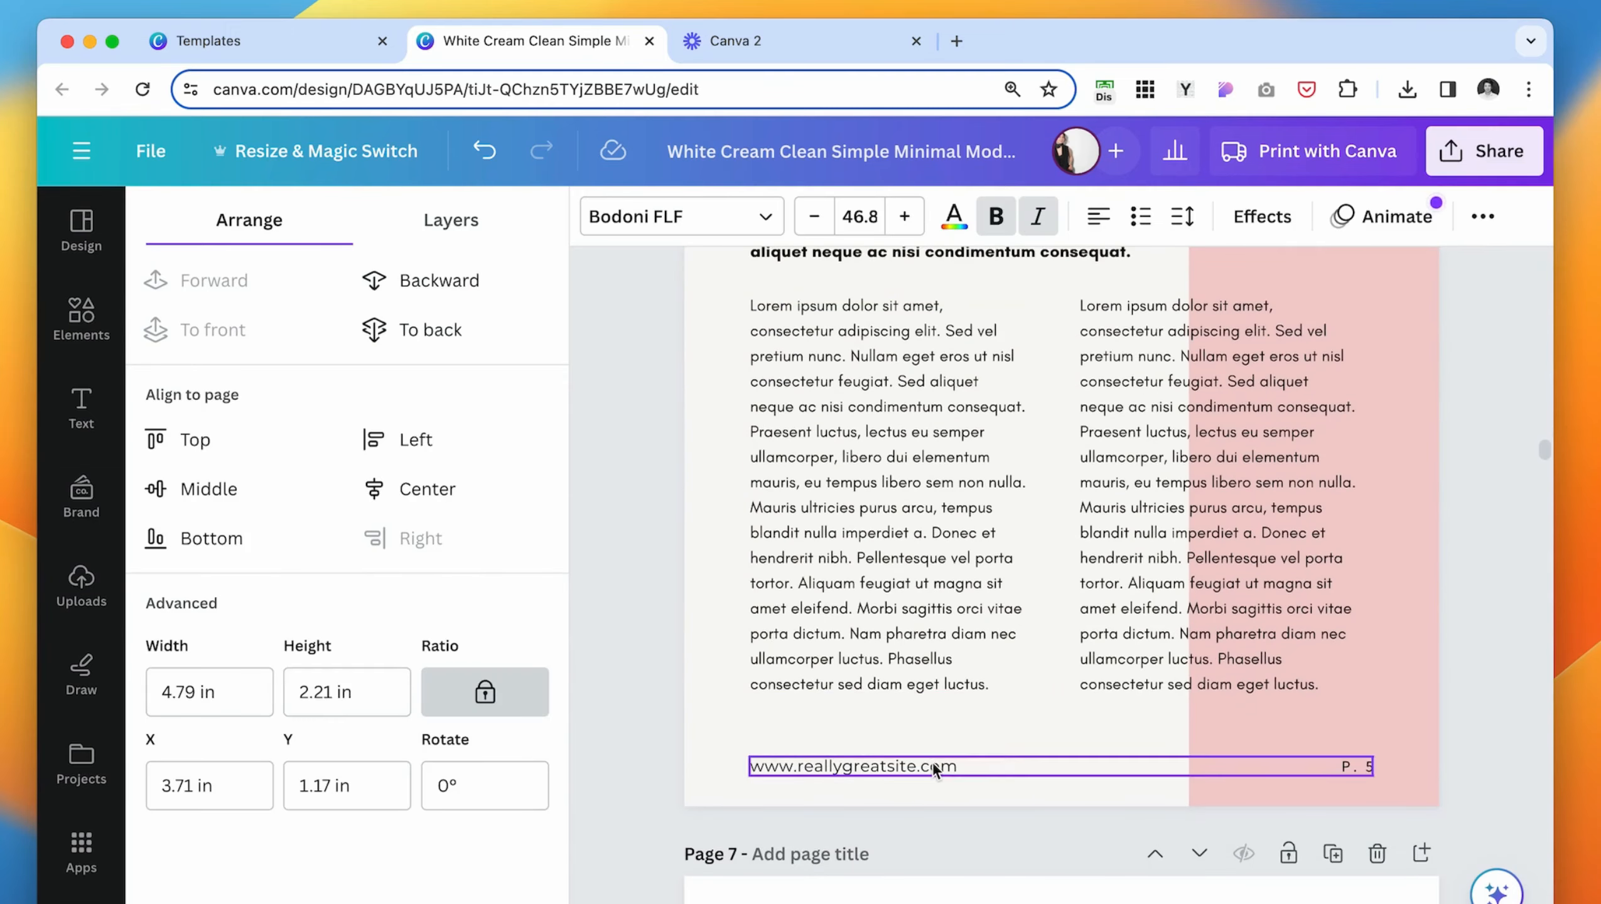
left_click(822, 766)
left_click(734, 720)
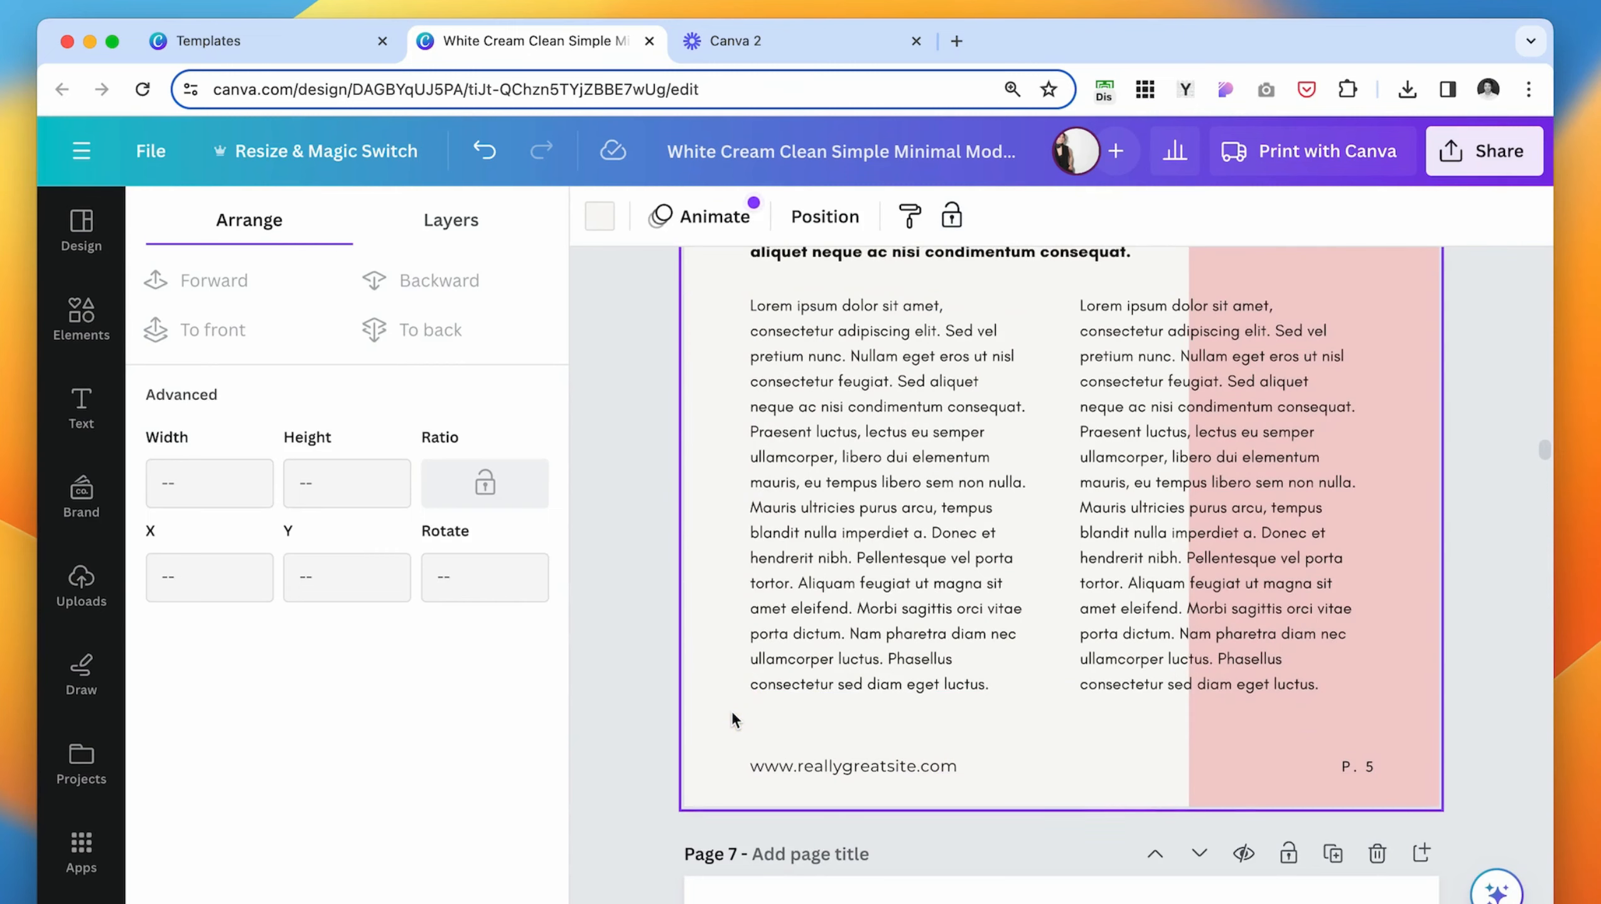
scroll(733, 720, "up", 2)
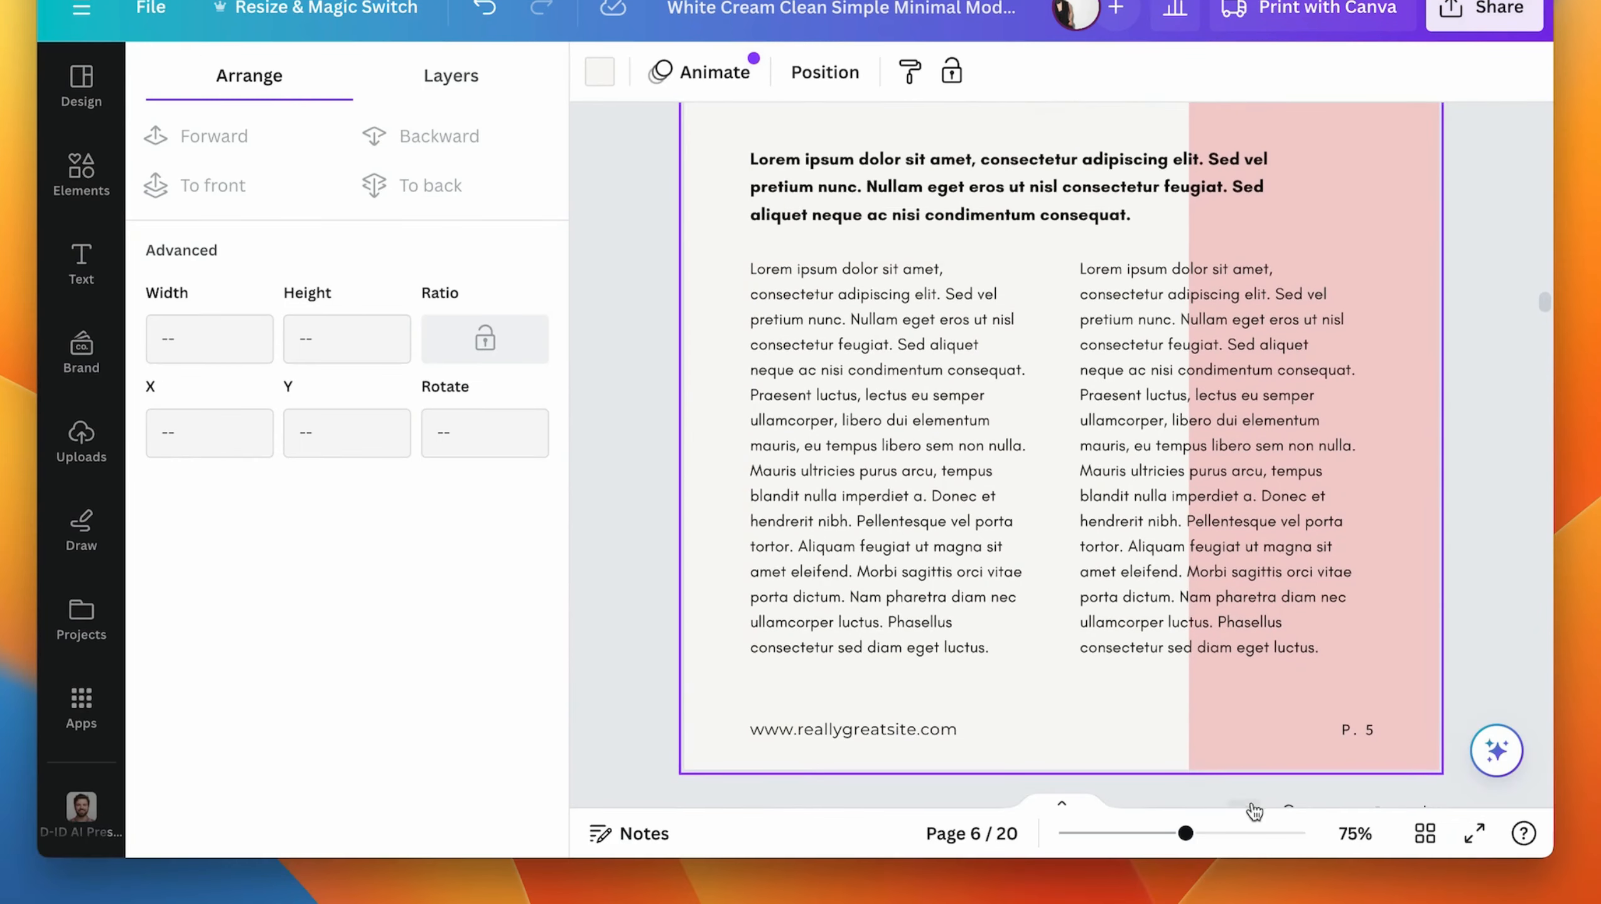
- Show all pages in a grid and delete the leftover template pages 7 to 20
left_click(1425, 834)
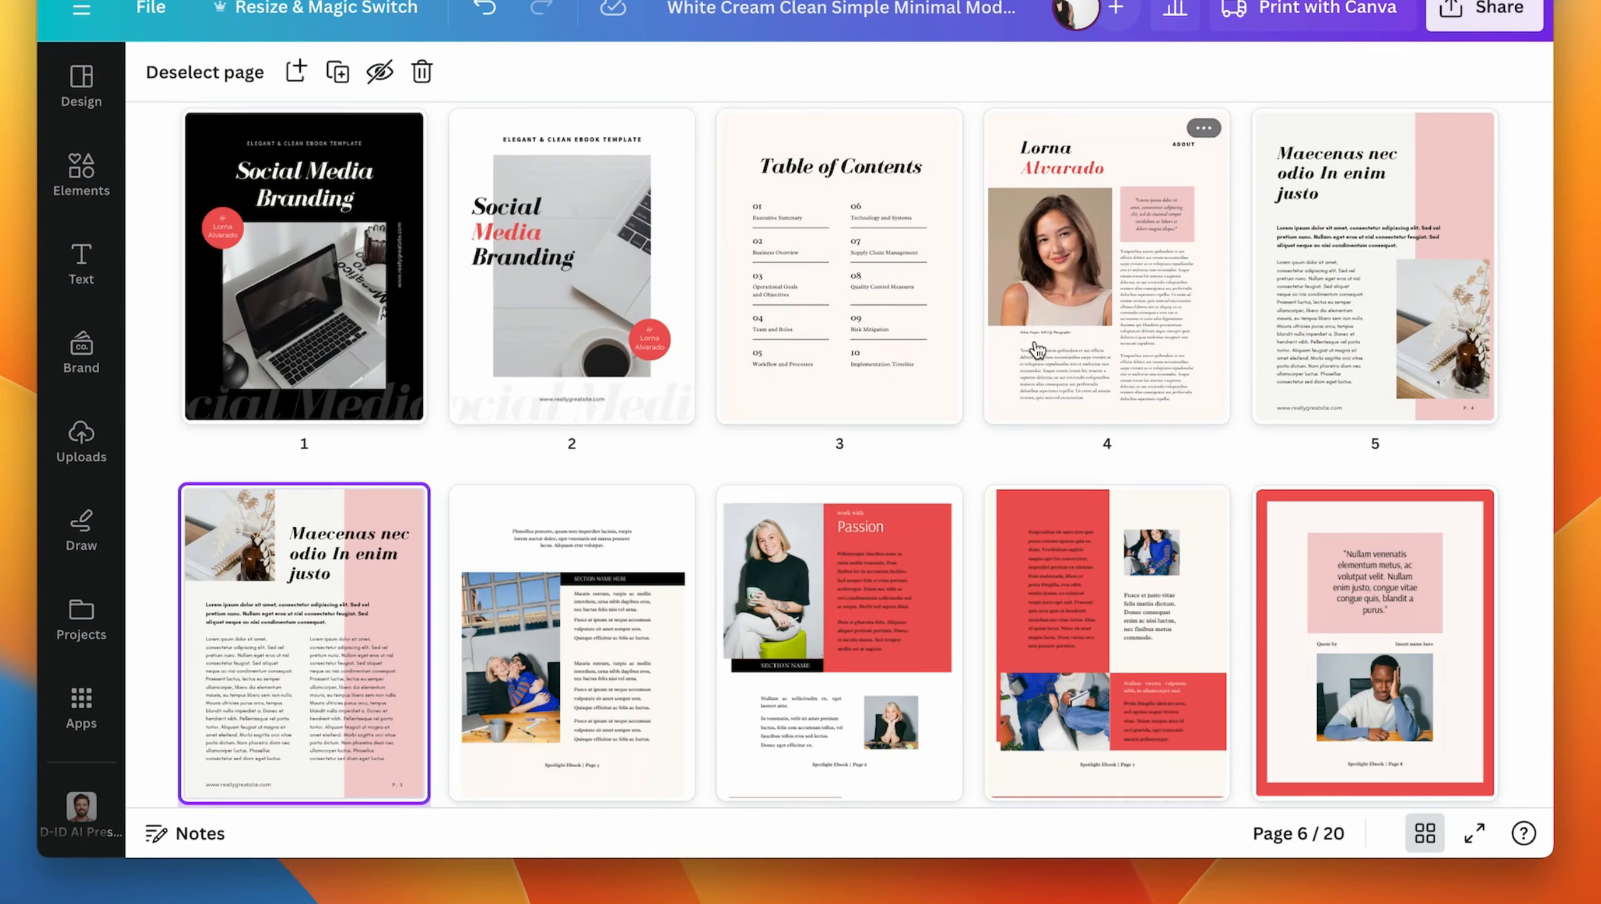
scroll(1294, 394, "down", 10)
scroll(1293, 393, "up", 12)
scroll(417, 519, "down", 5)
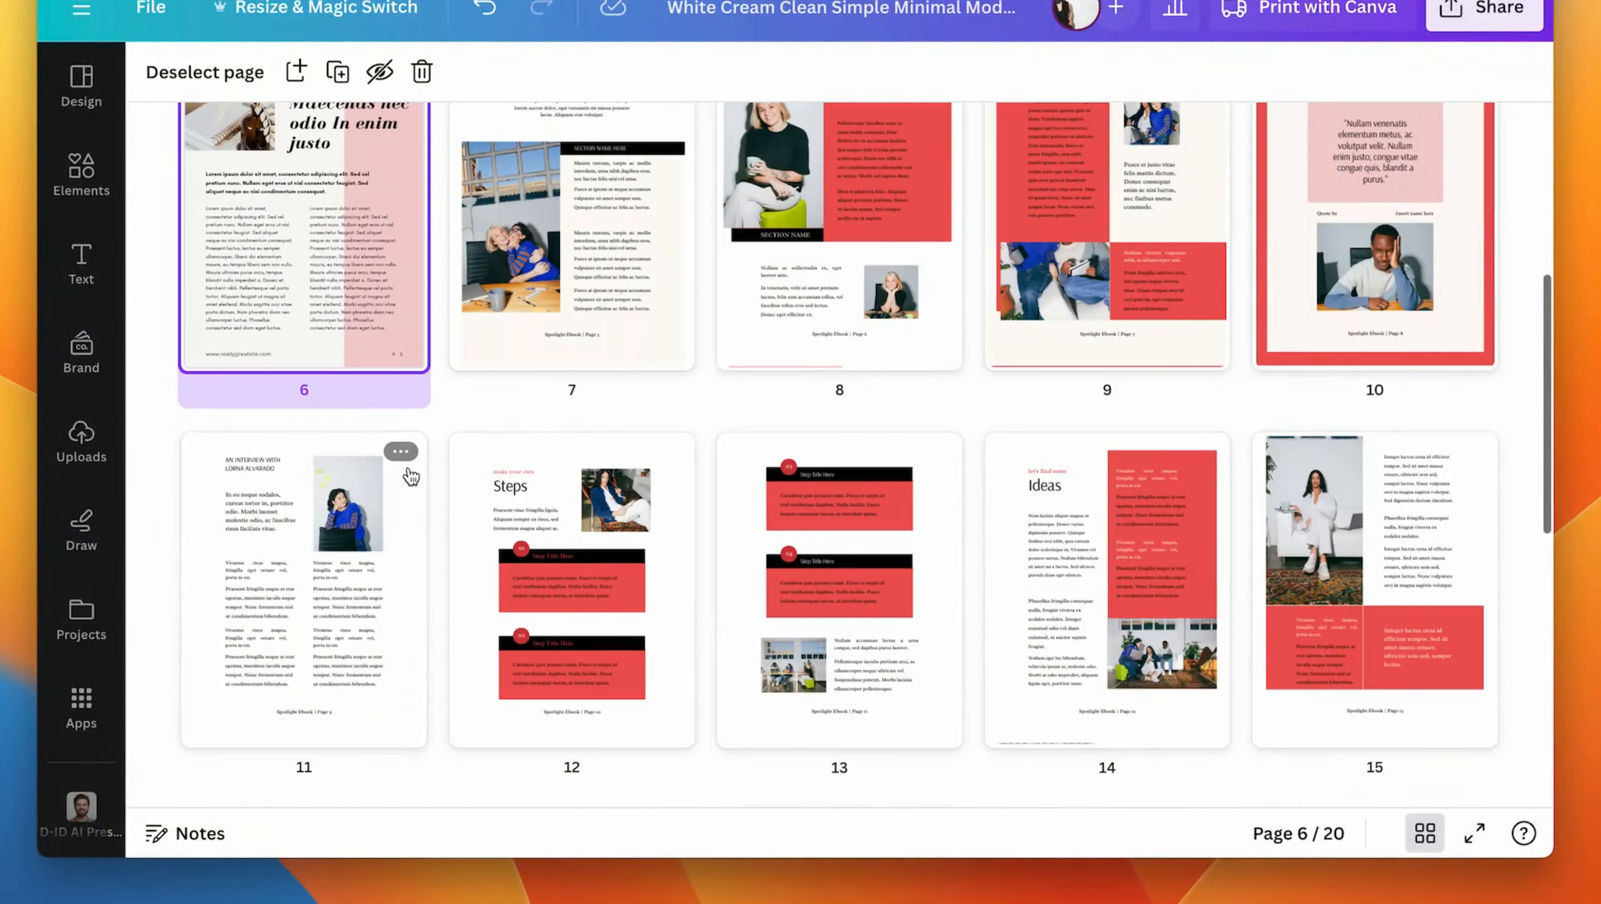
left_click(598, 278)
scroll(593, 547, "down", 10)
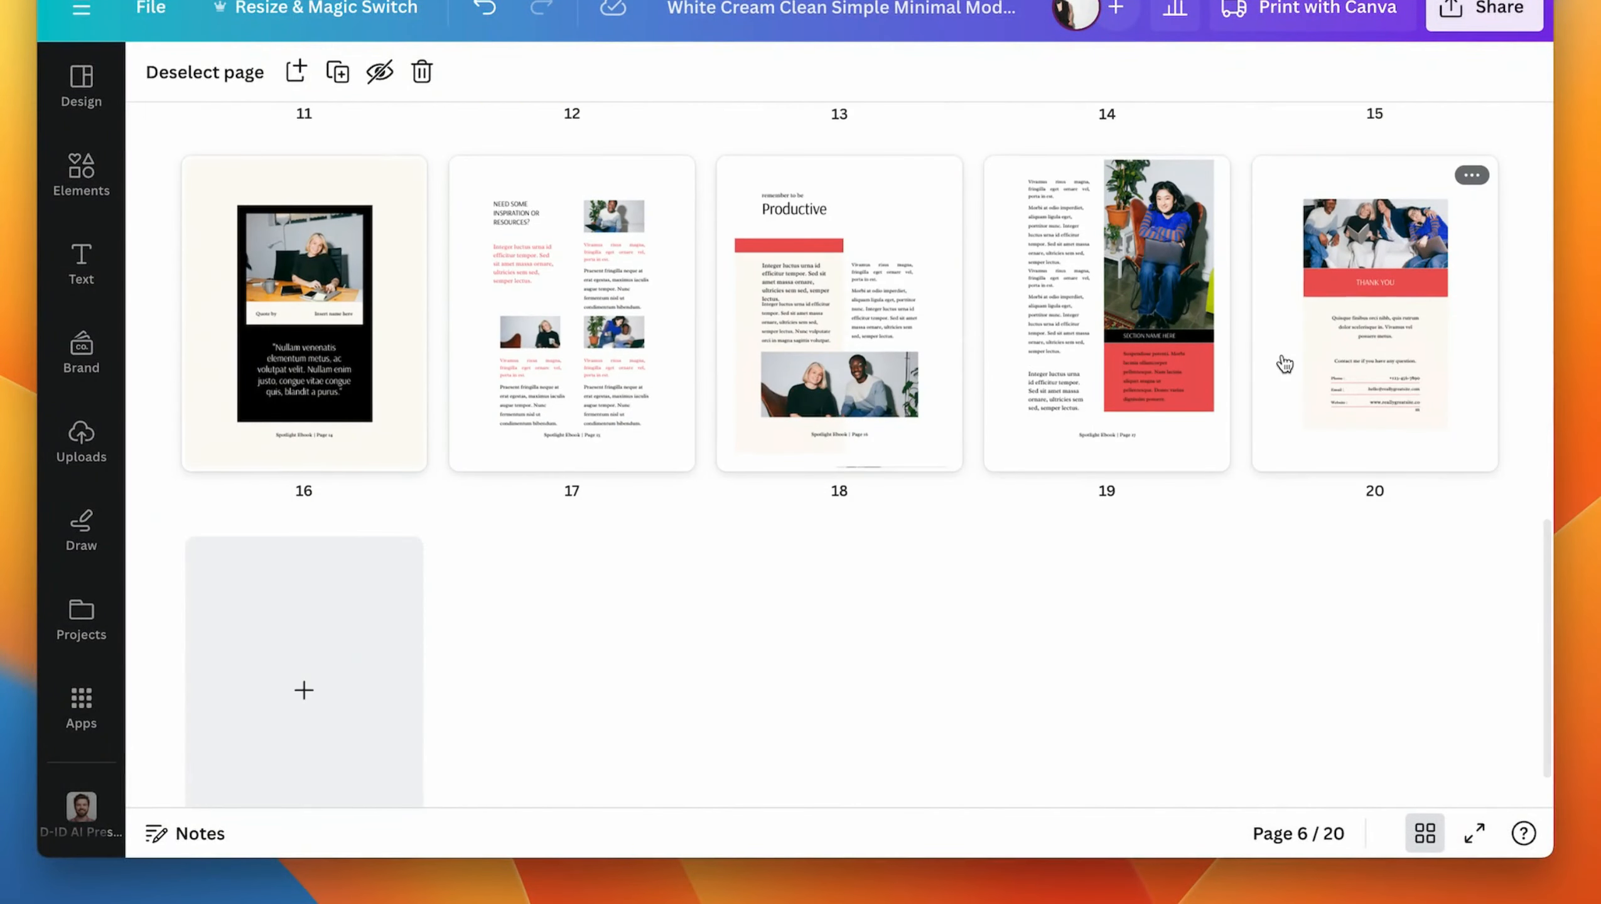
left_click(1354, 371, "shift")
scroll(1355, 373, "up", 4)
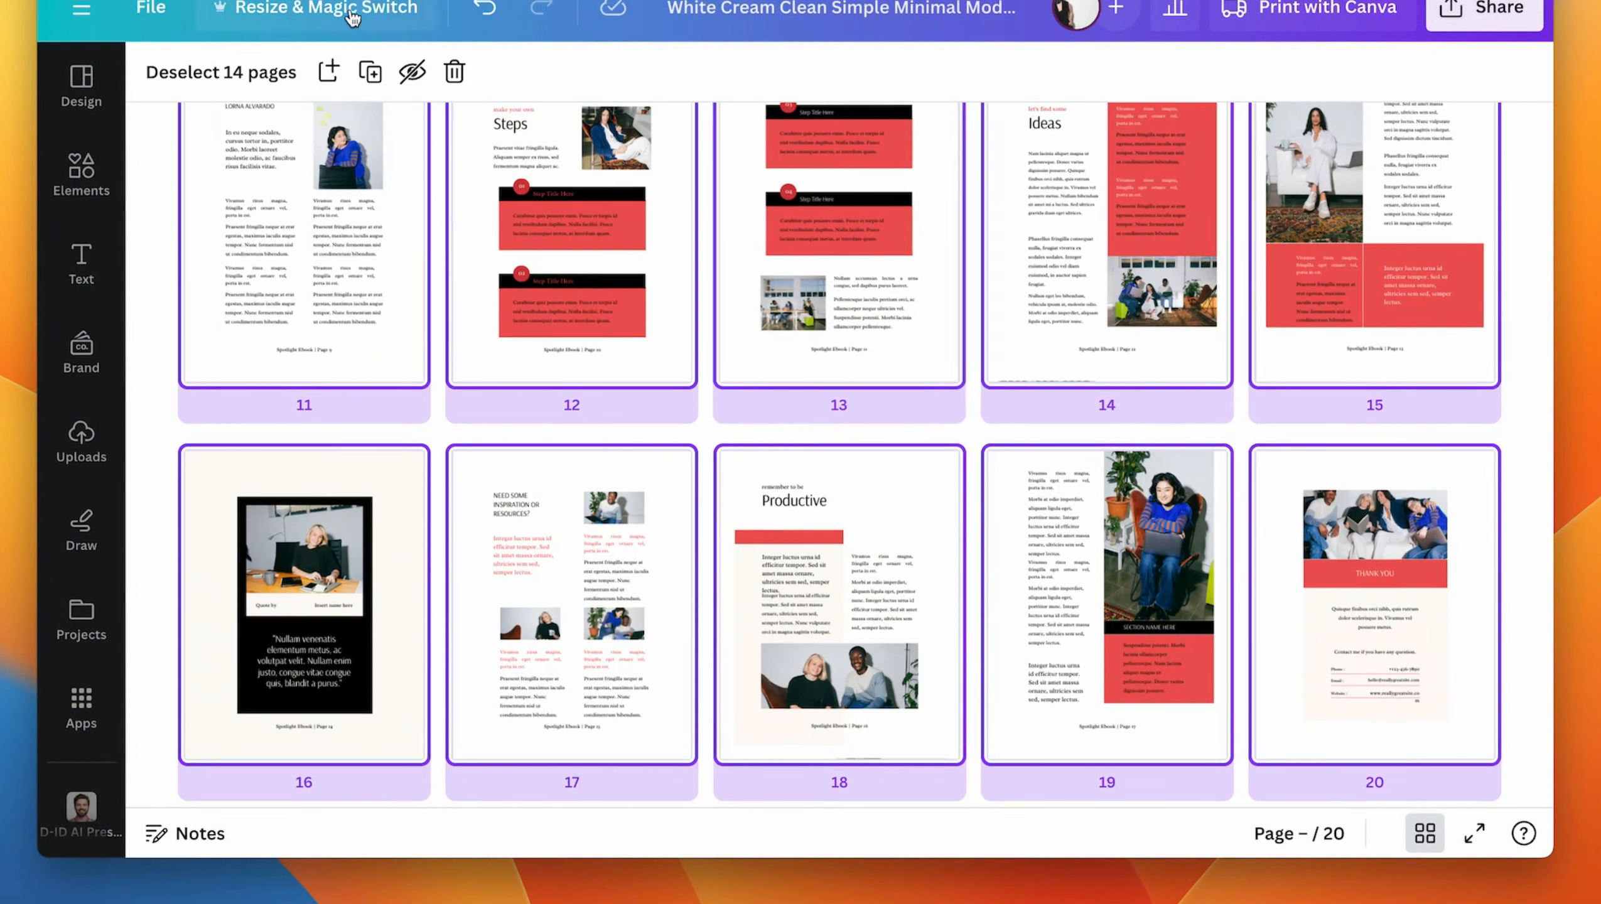
left_click(457, 72)
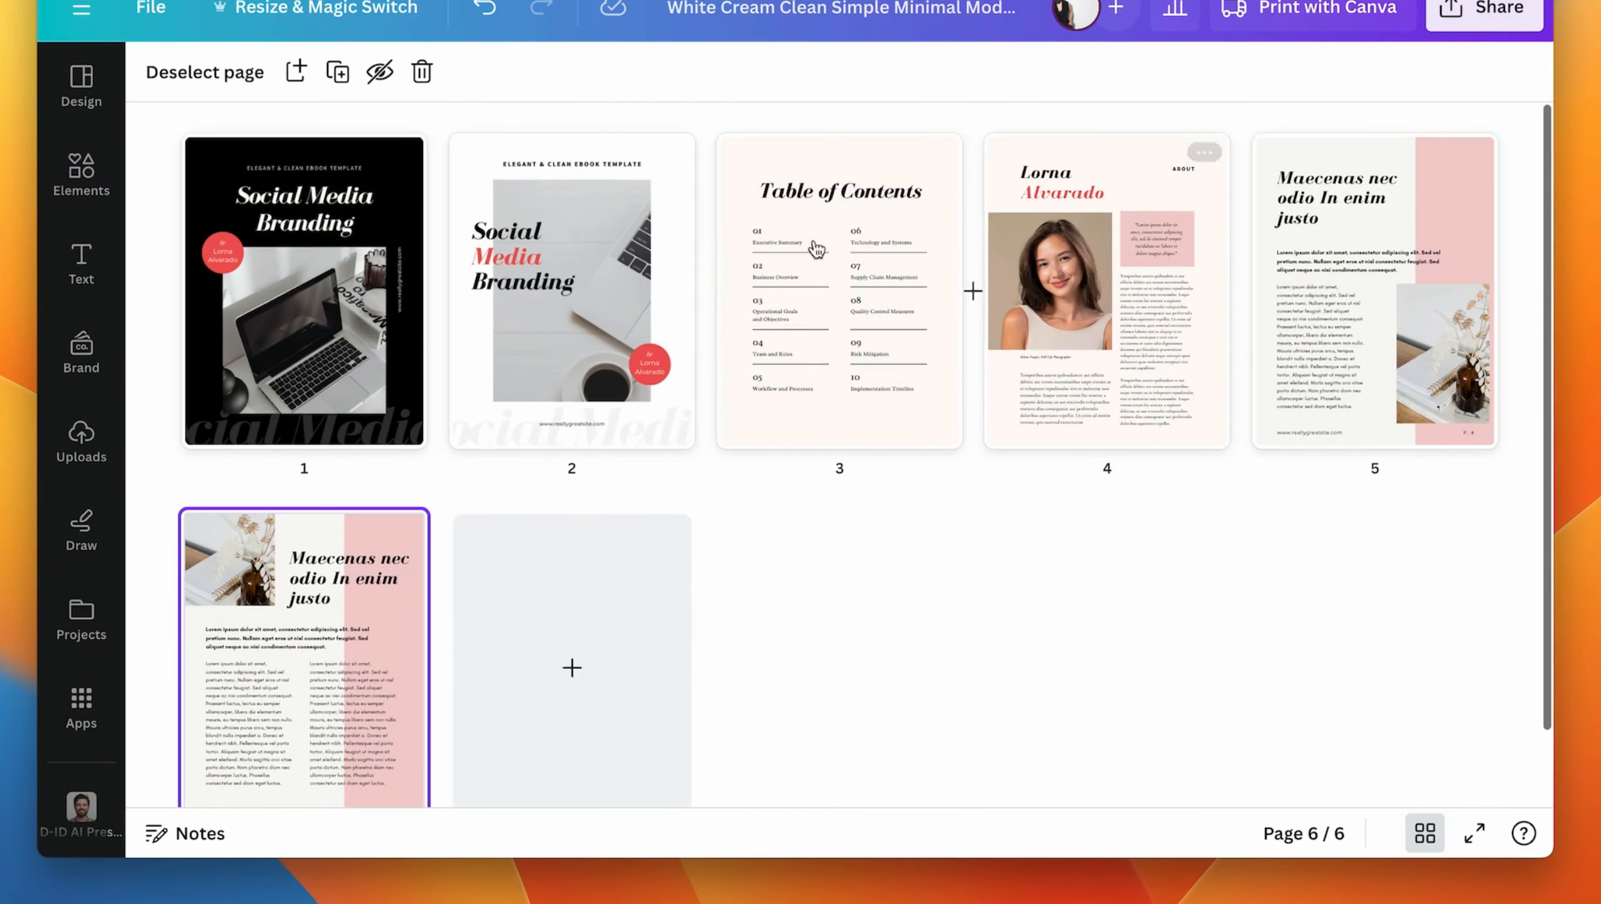
- Duplicate page 6 and open the new page 7 for editing
left_click(400, 529)
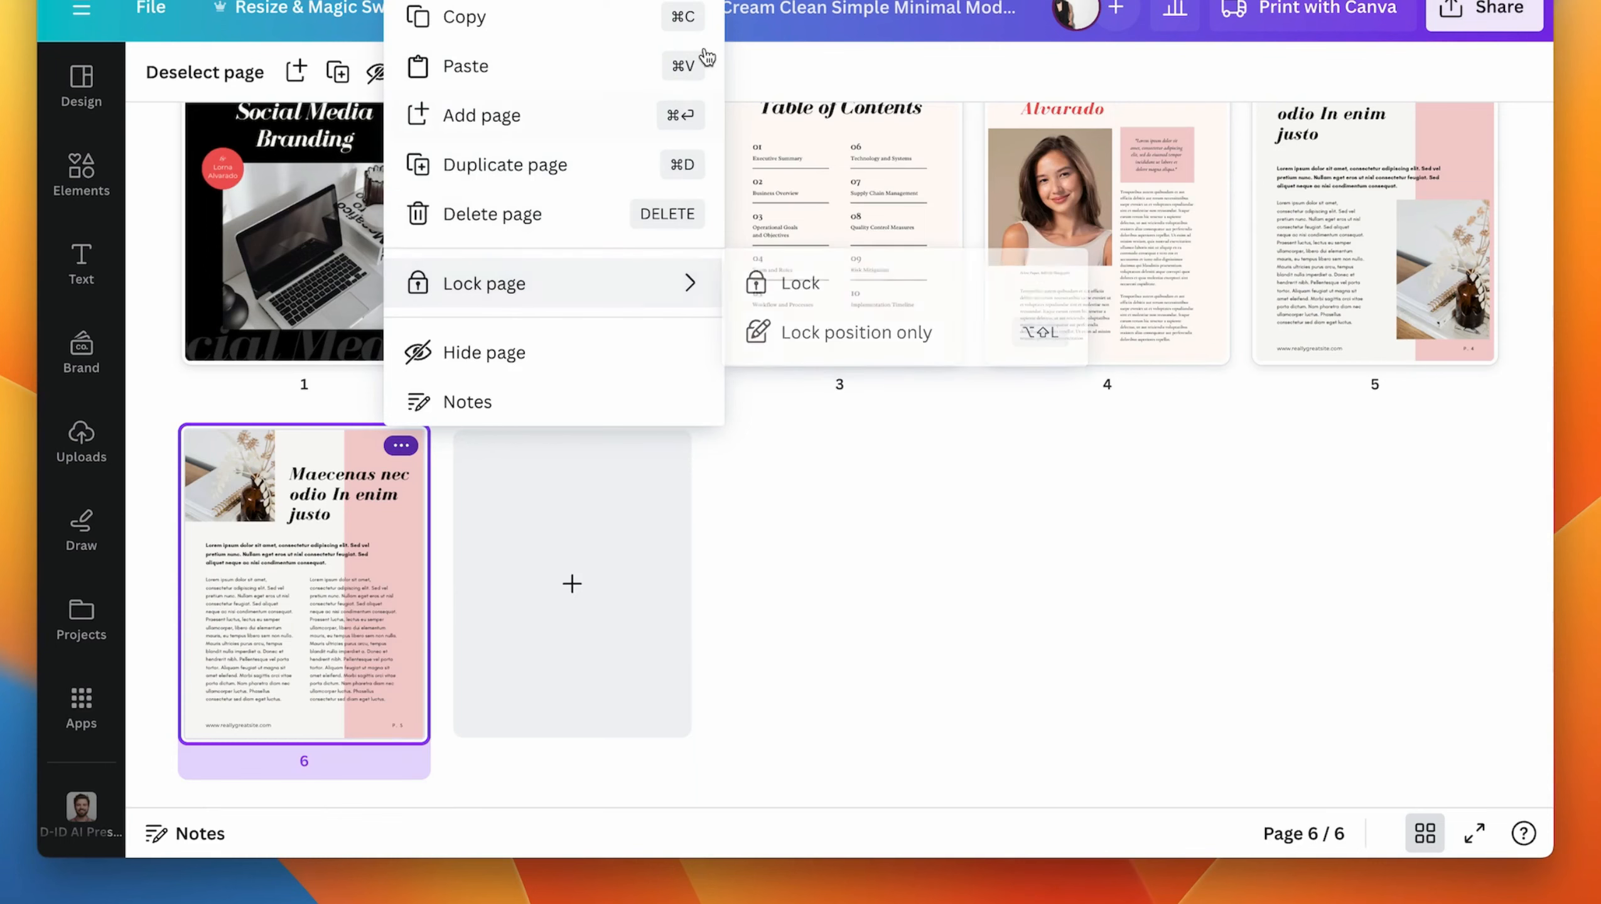
left_click(504, 165)
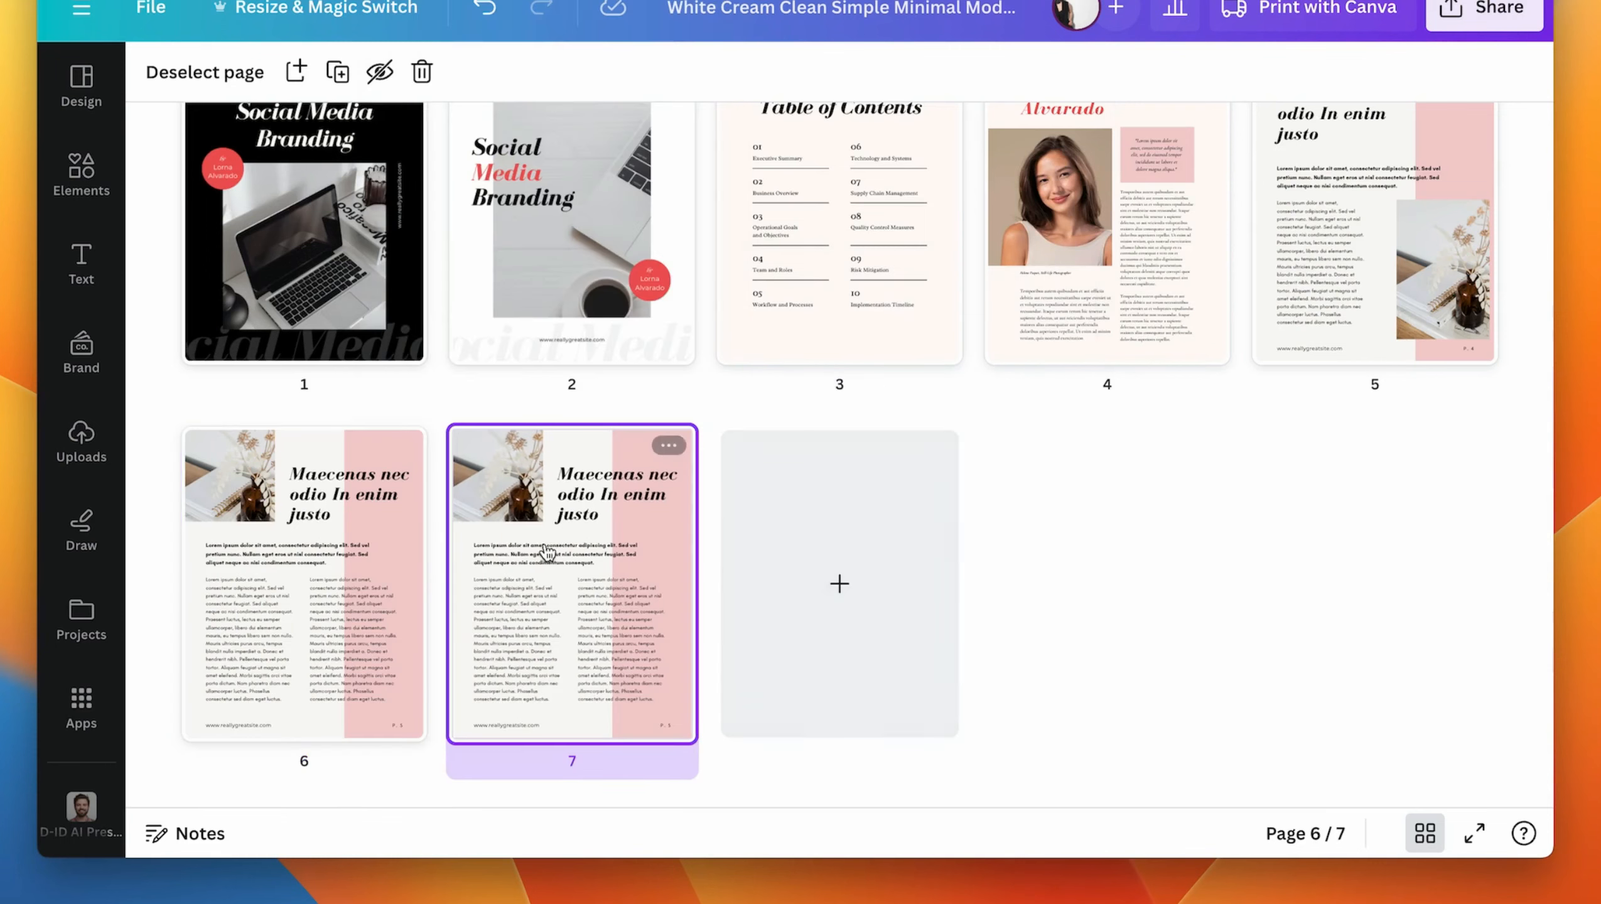
double_click(551, 550)
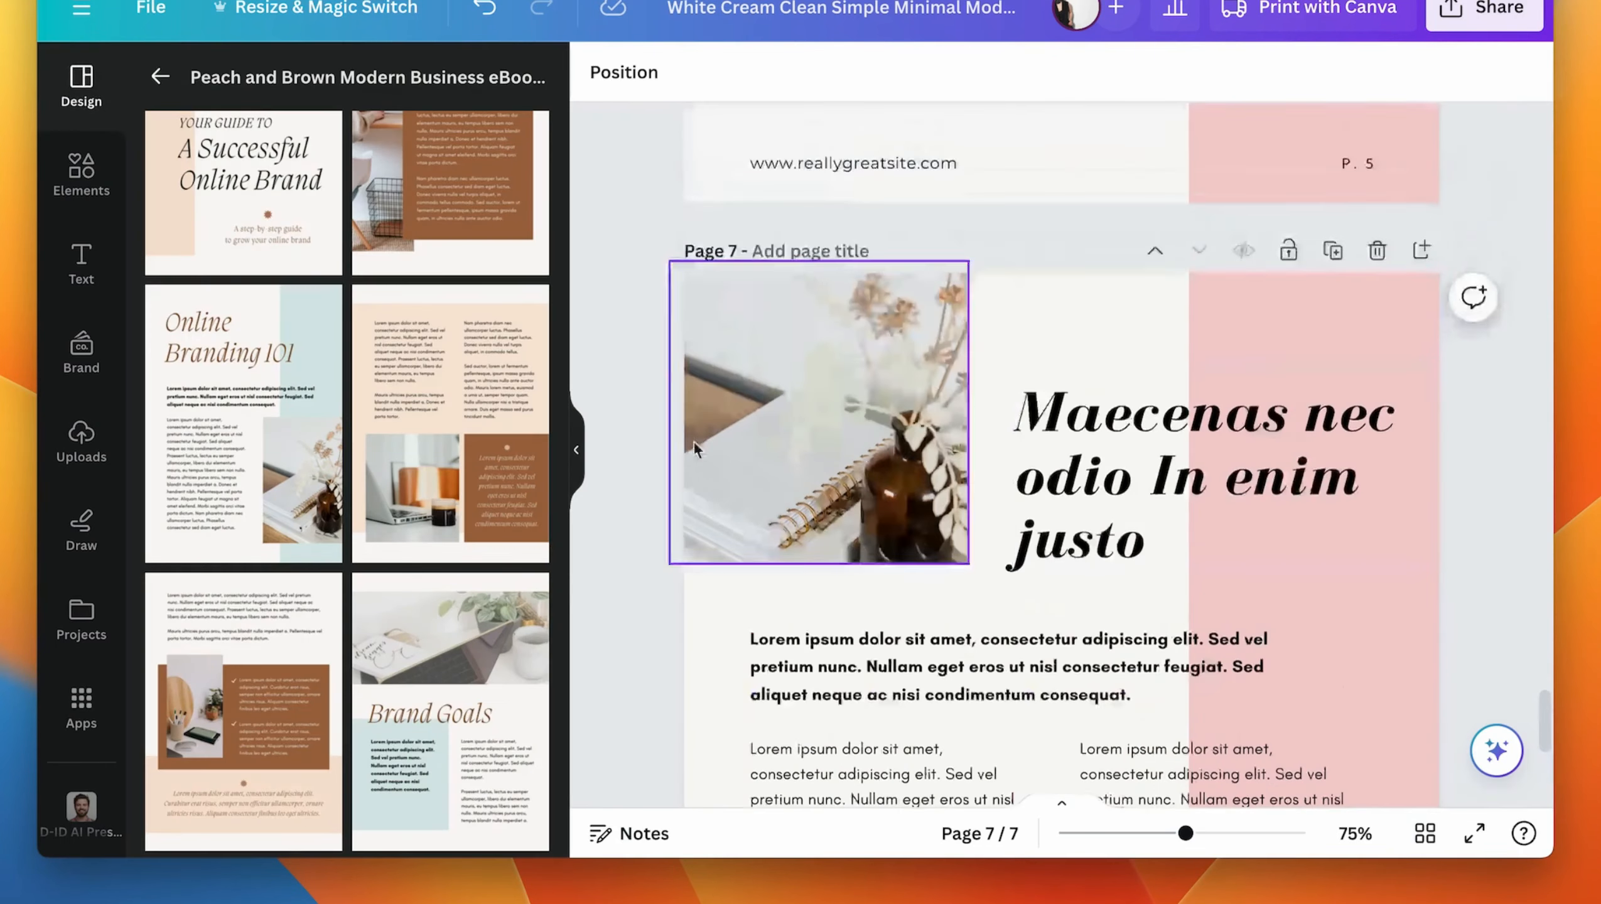
scroll(664, 617, "down", 8)
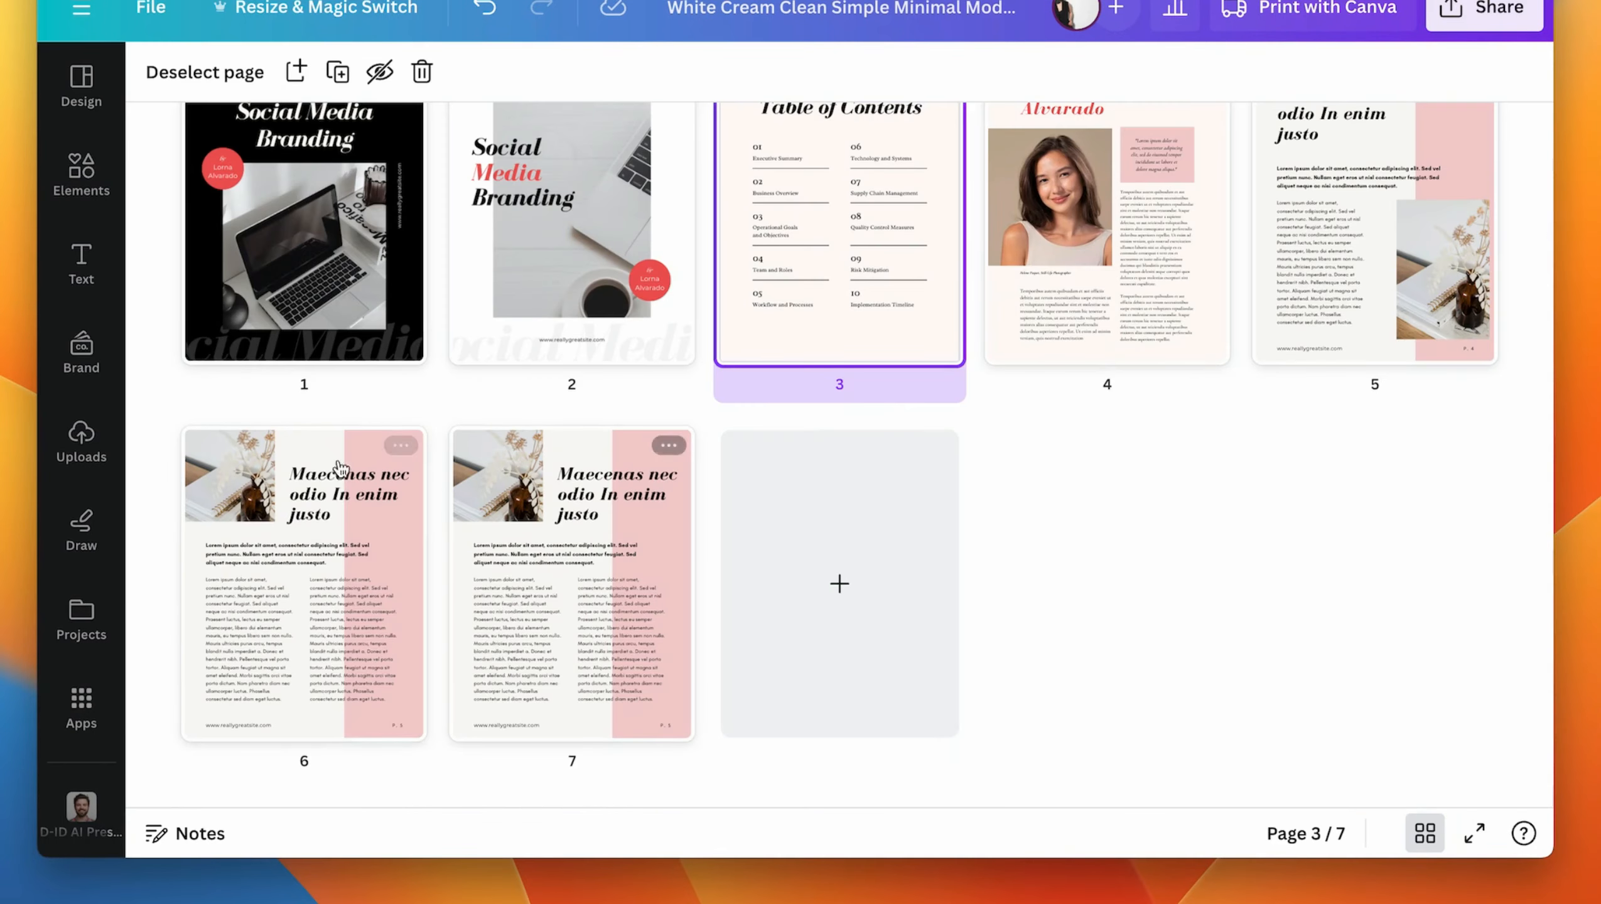
- Open the Table of Contents page and link the text "Executive Summary" to page 4 of the document
scroll(446, 316, "up", 2)
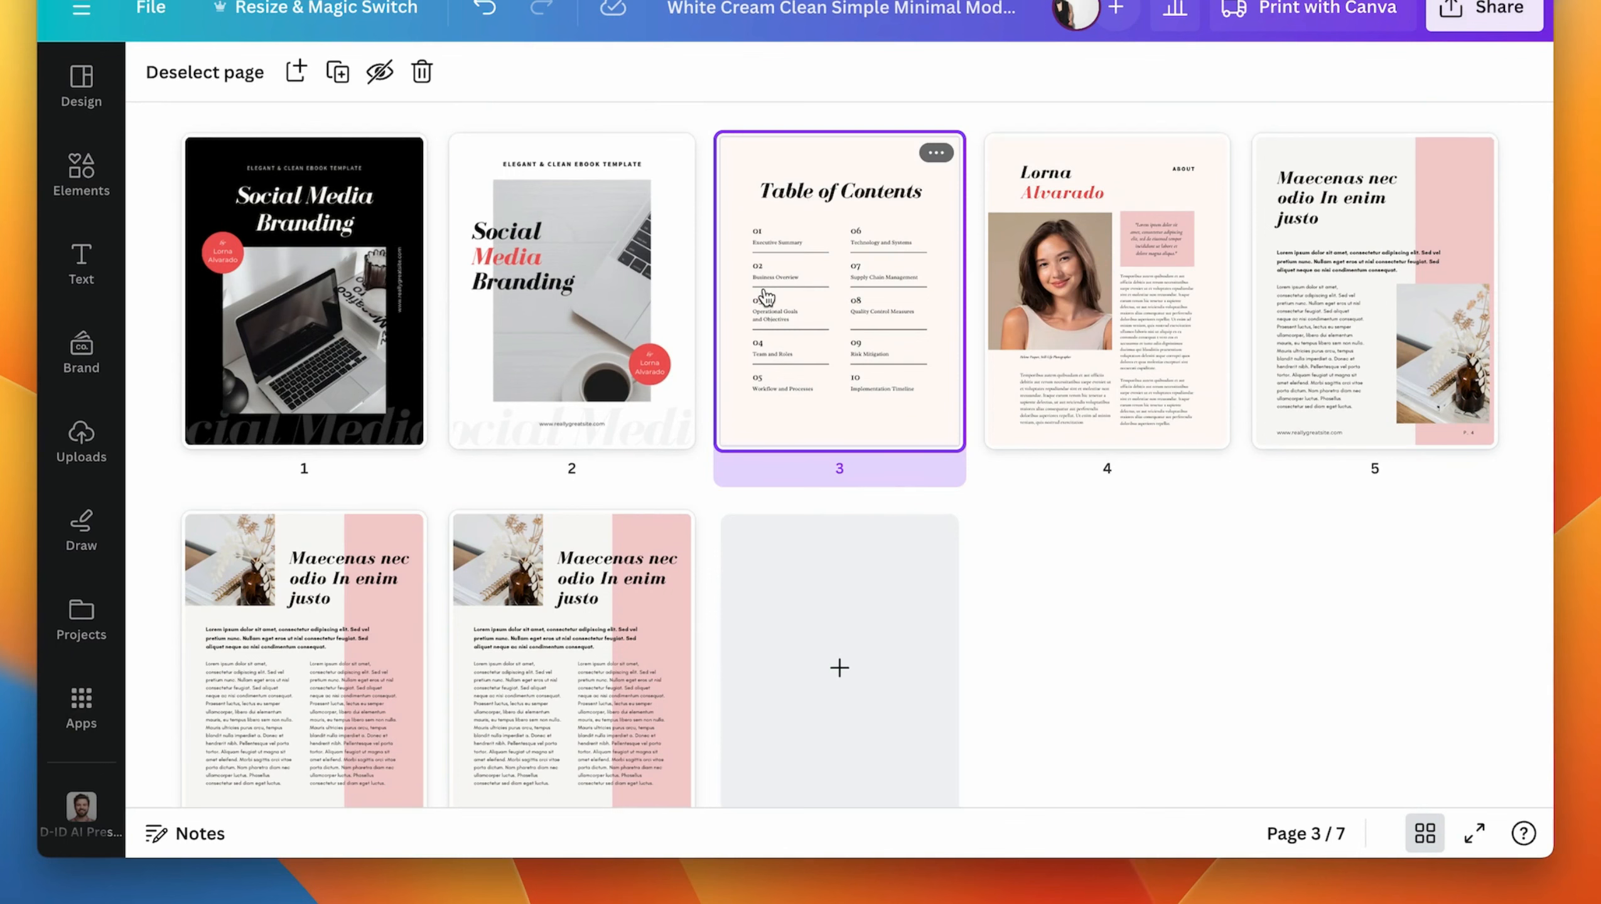
double_click(805, 223)
scroll(872, 443, "up", 2)
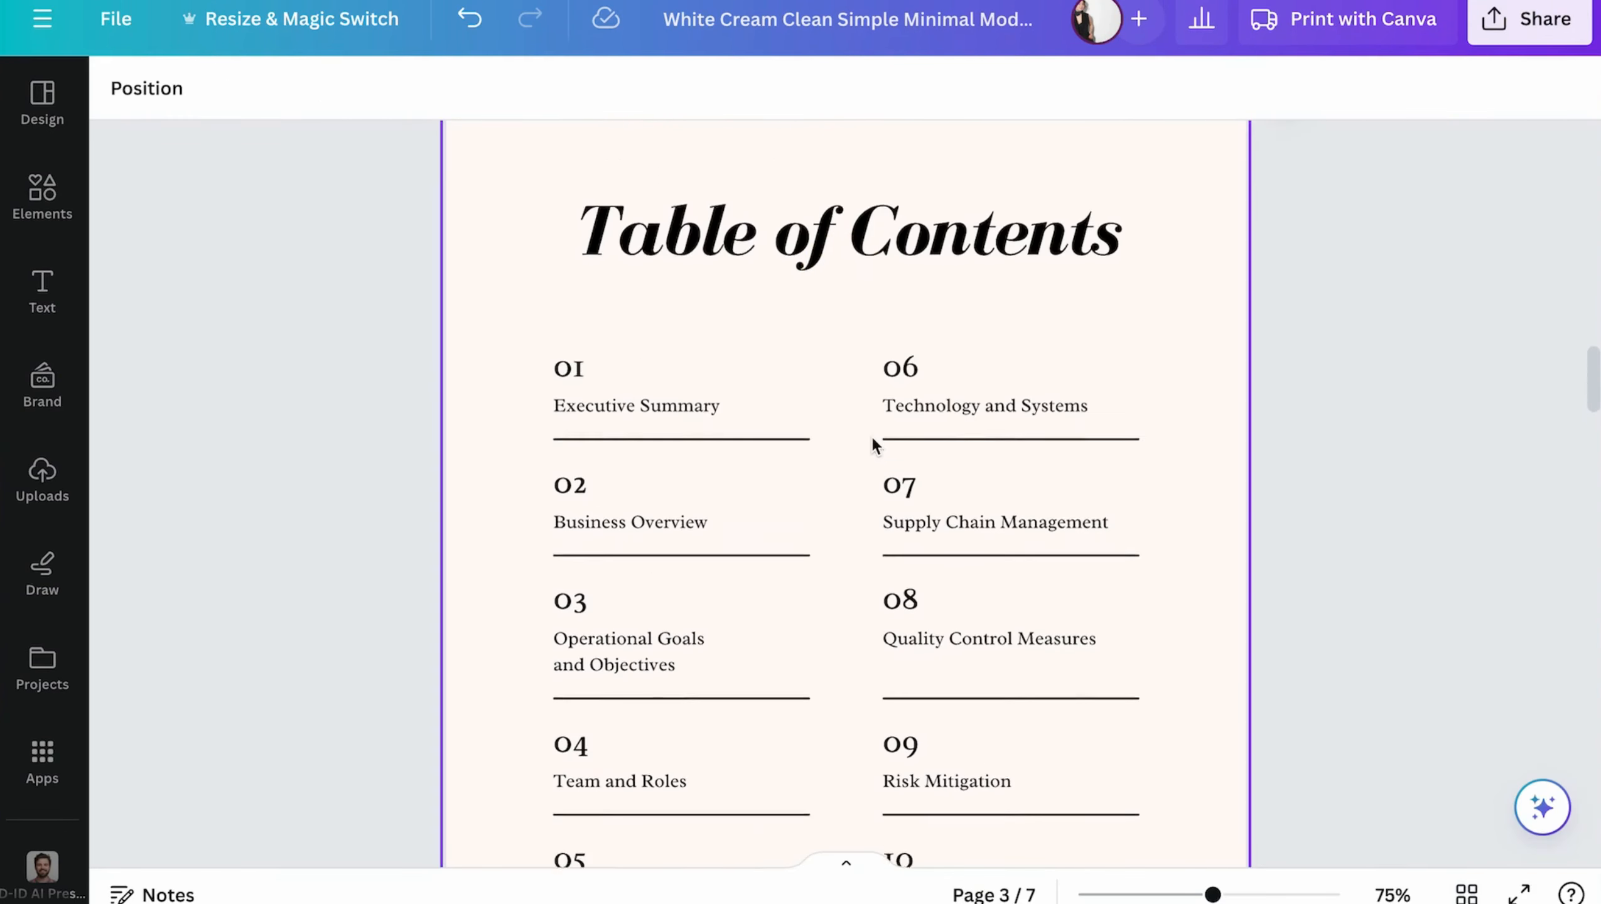
scroll(1079, 274, "down", 3)
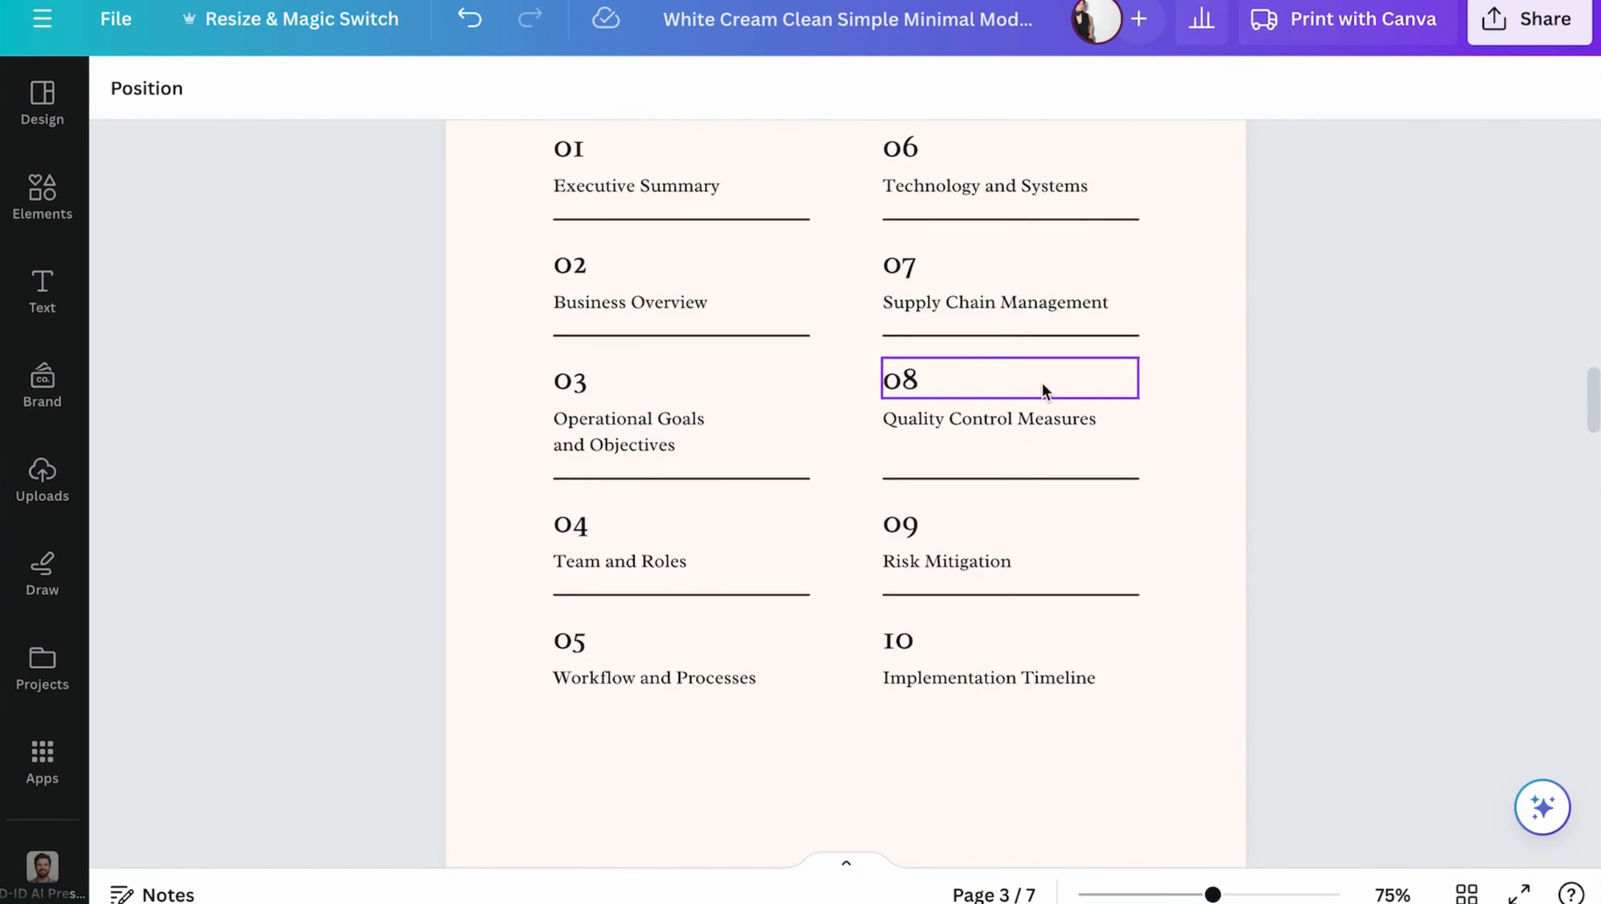
scroll(1043, 393, "up", 2)
left_click_drag(531, 212, 528, 660)
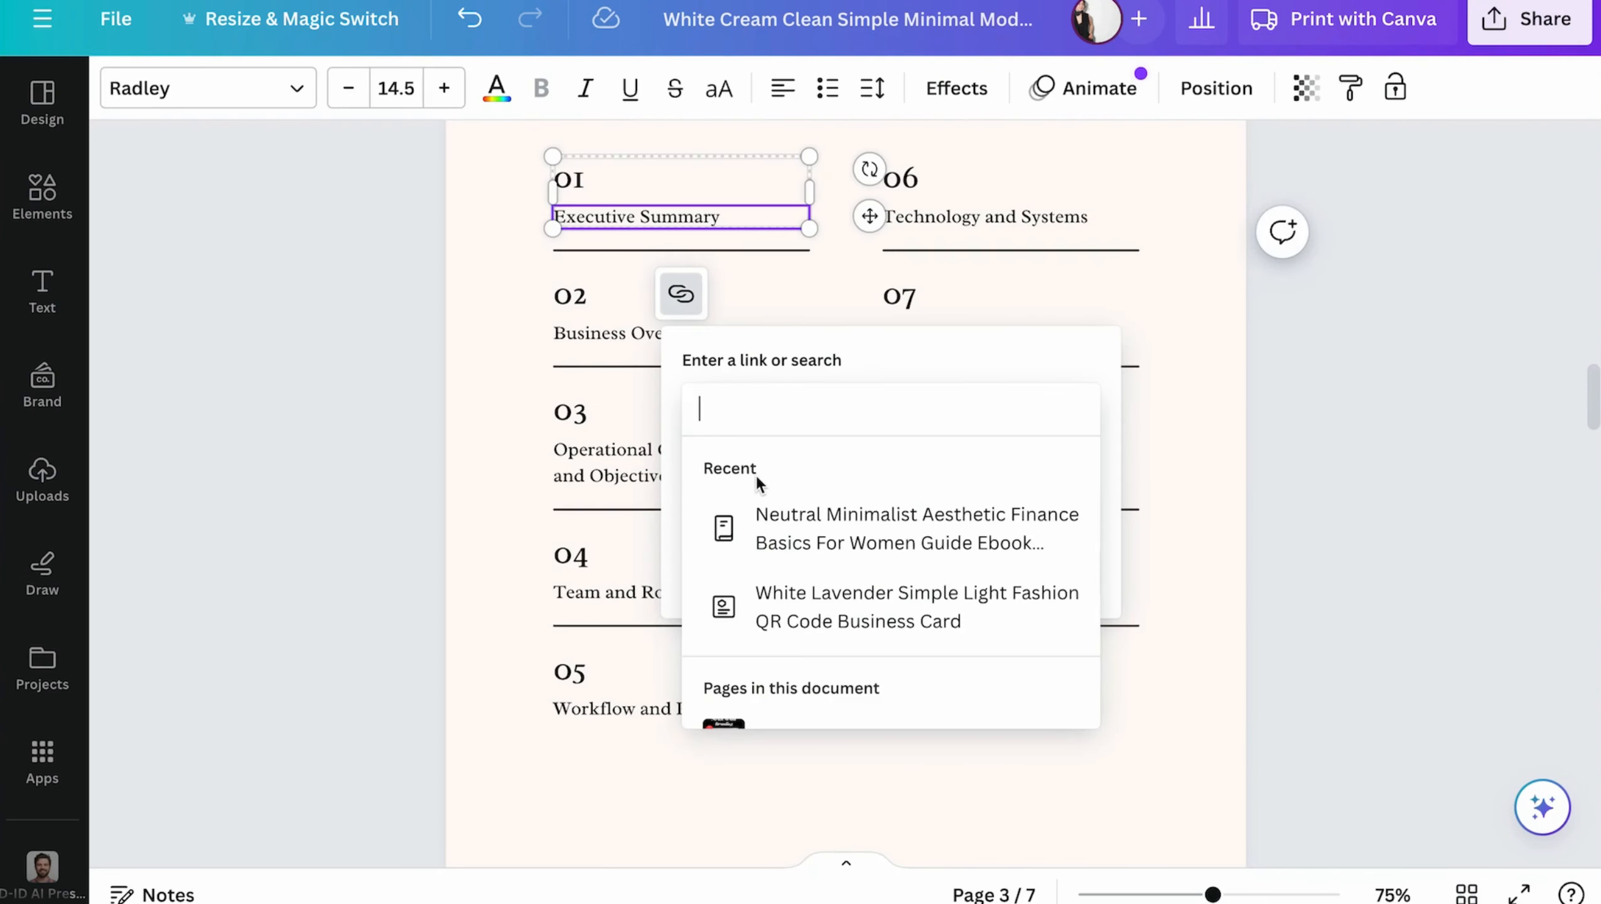
scroll(757, 477, "down", 5)
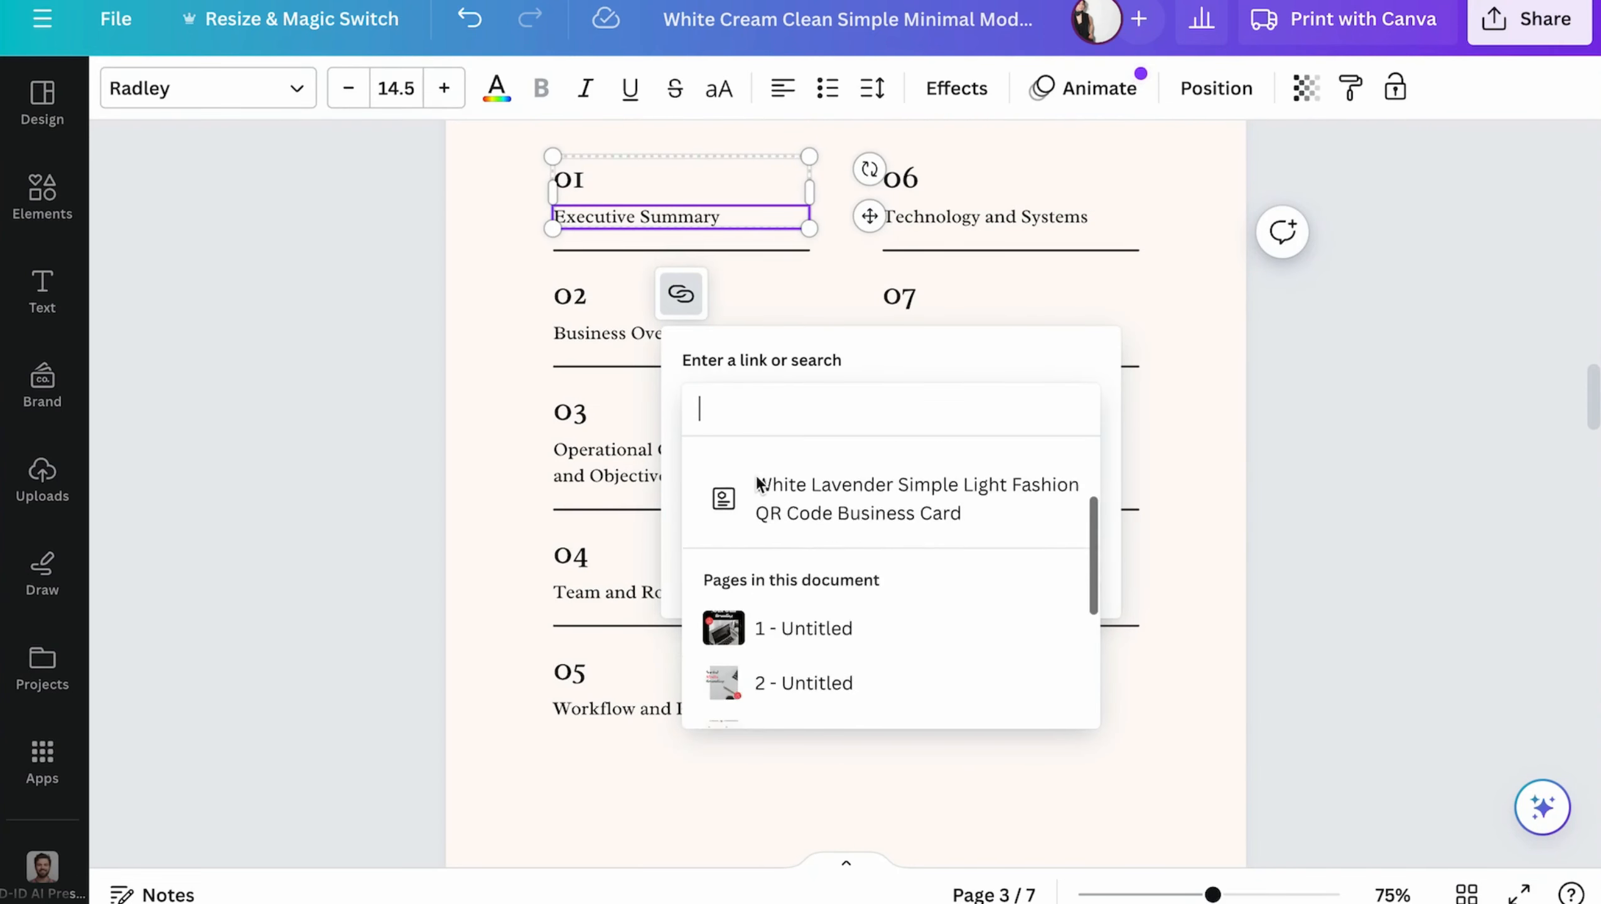
scroll(791, 604, "down", 2)
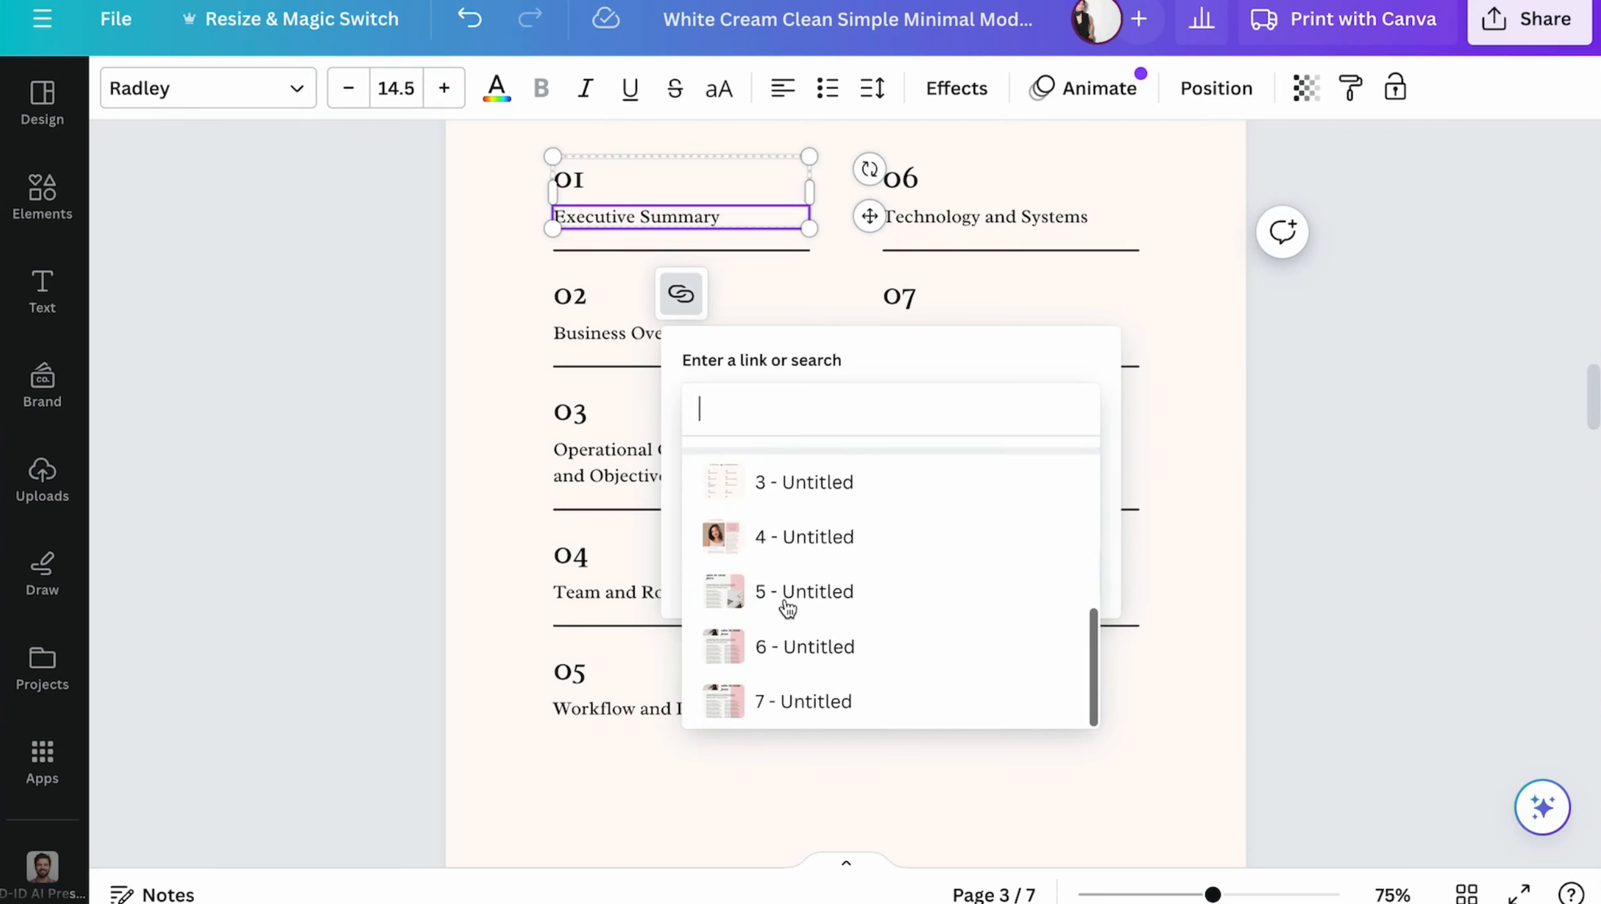
scroll(793, 579, "up", 3)
scroll(889, 583, "down", 1)
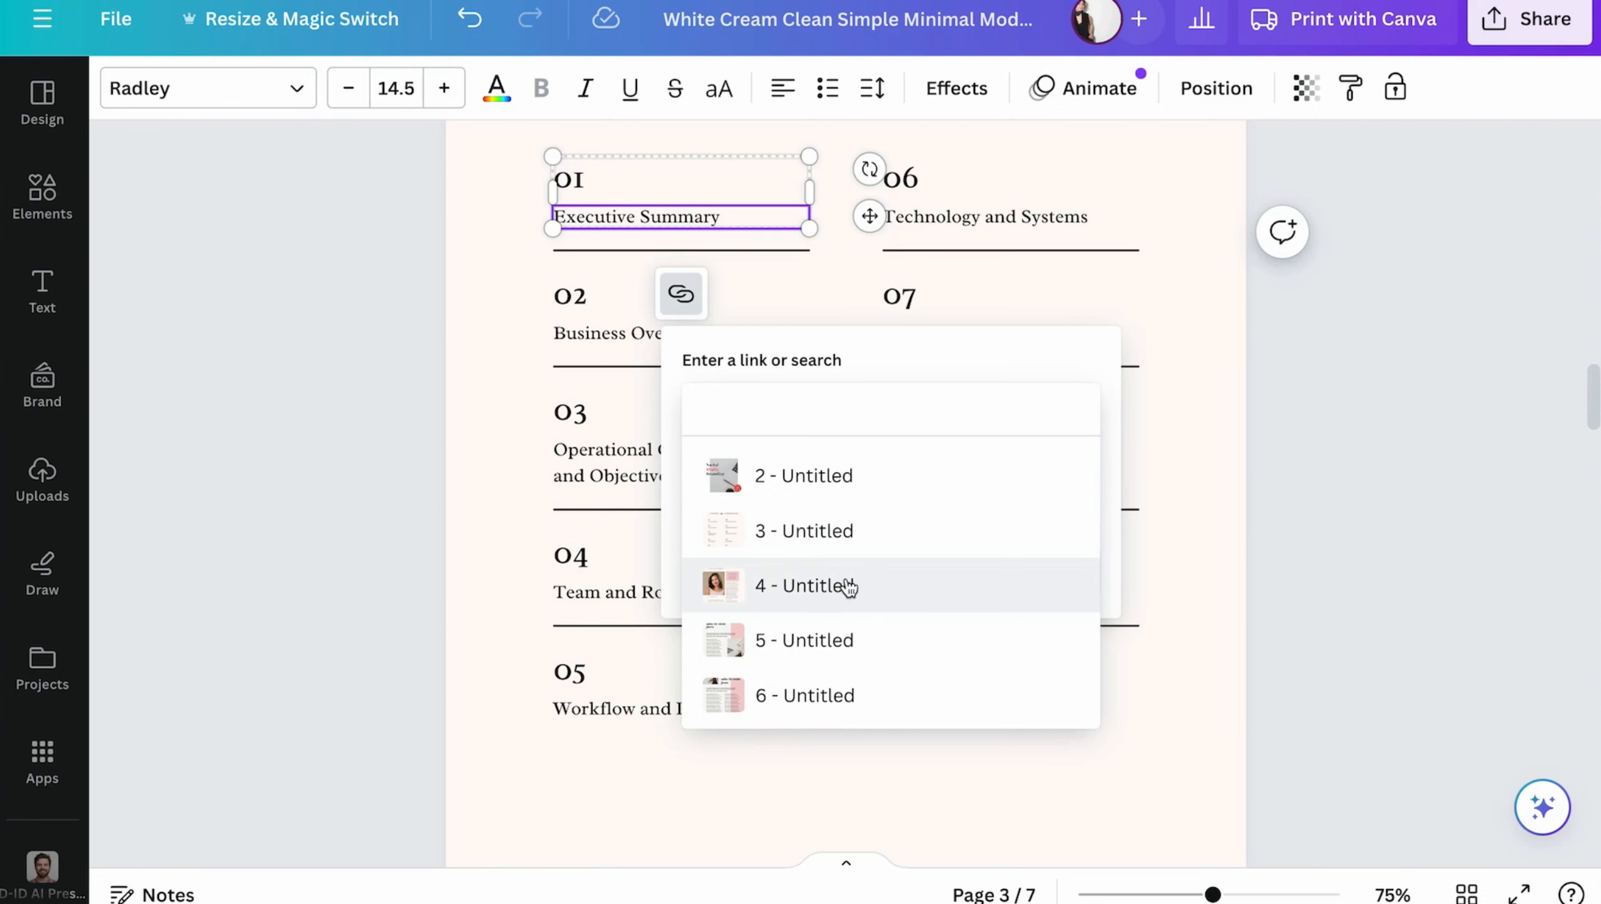
left_click(874, 585)
- Link the contents entry "Business Overview" to page 5 of the document
double_click(650, 332)
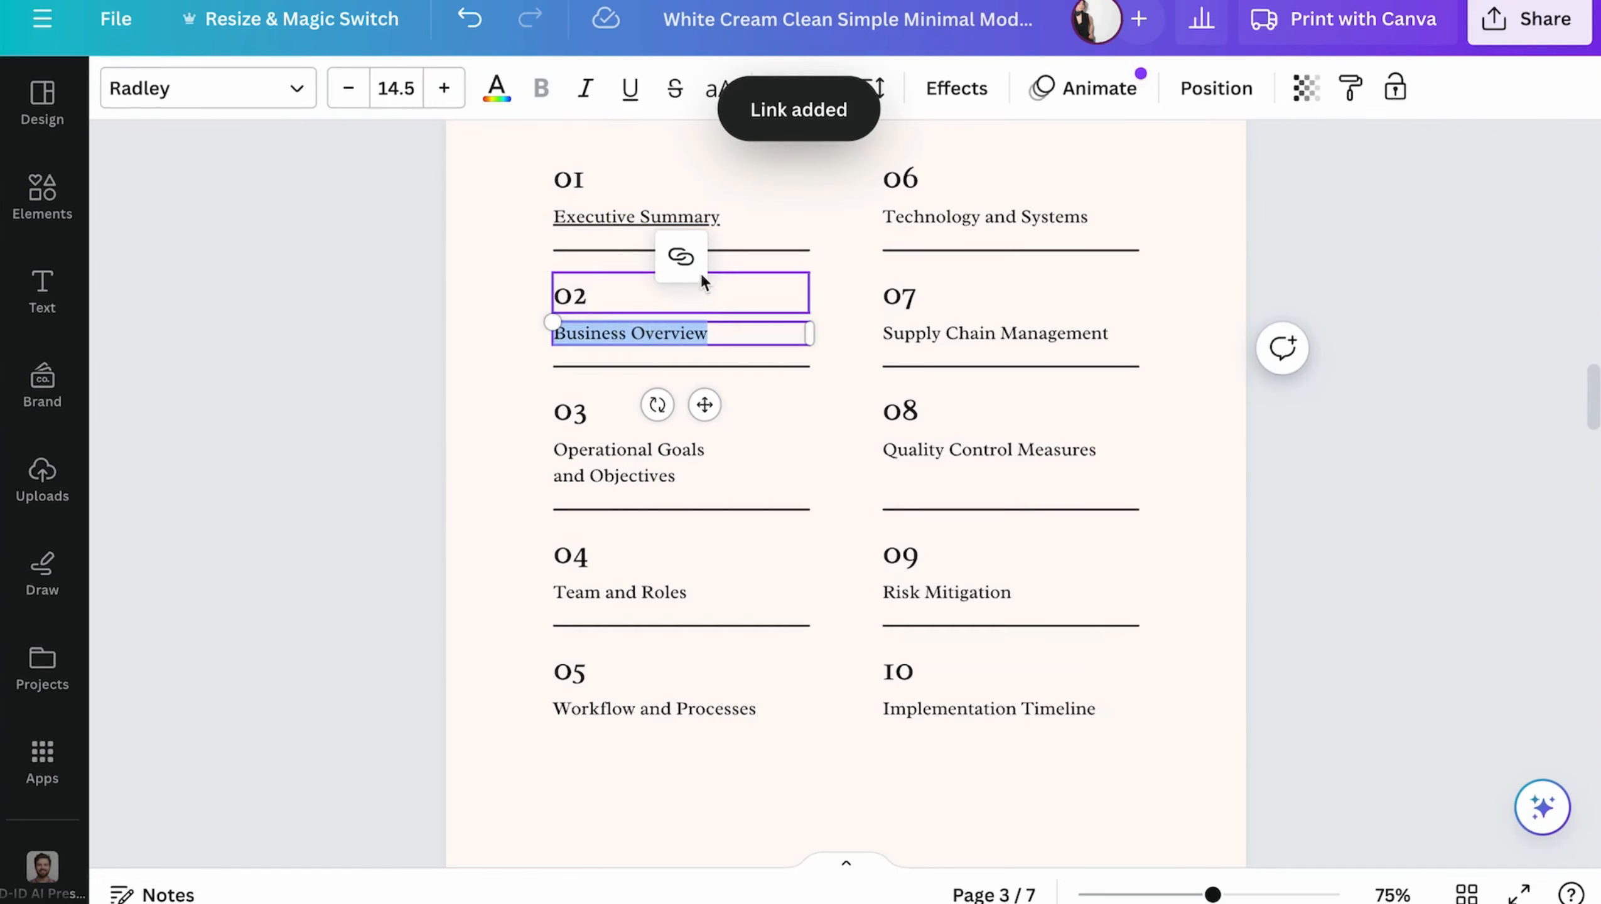
left_click(681, 256)
left_click(855, 582)
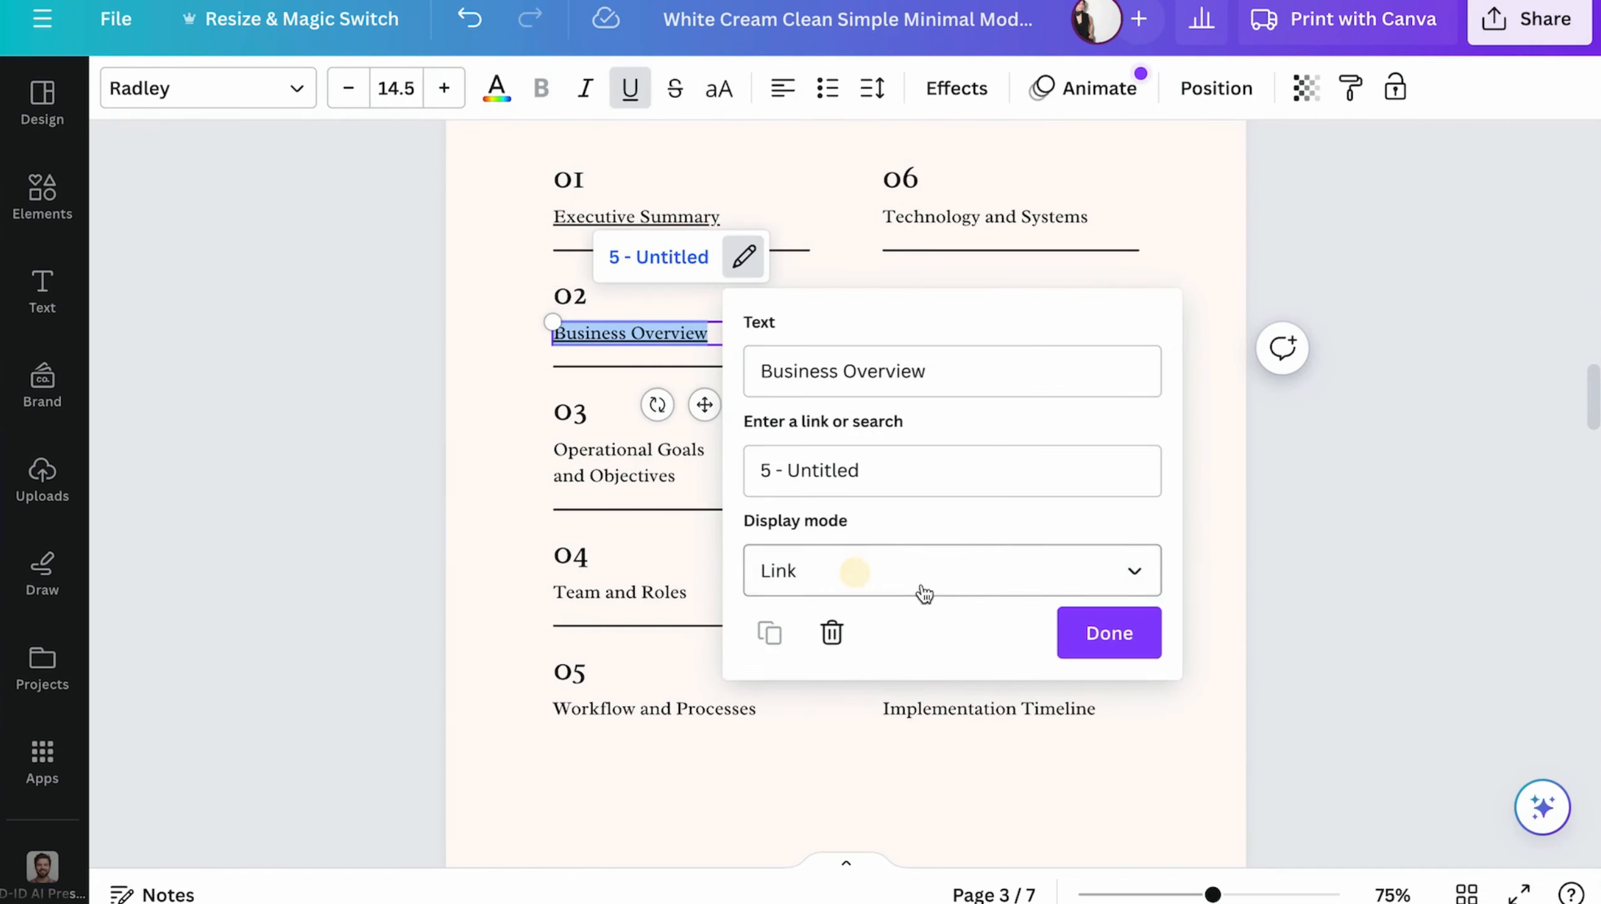
left_click(1108, 633)
- Link the contents entry "Operational Goals and Objectives" to page 6 of the document
double_click(611, 479)
left_click(703, 373)
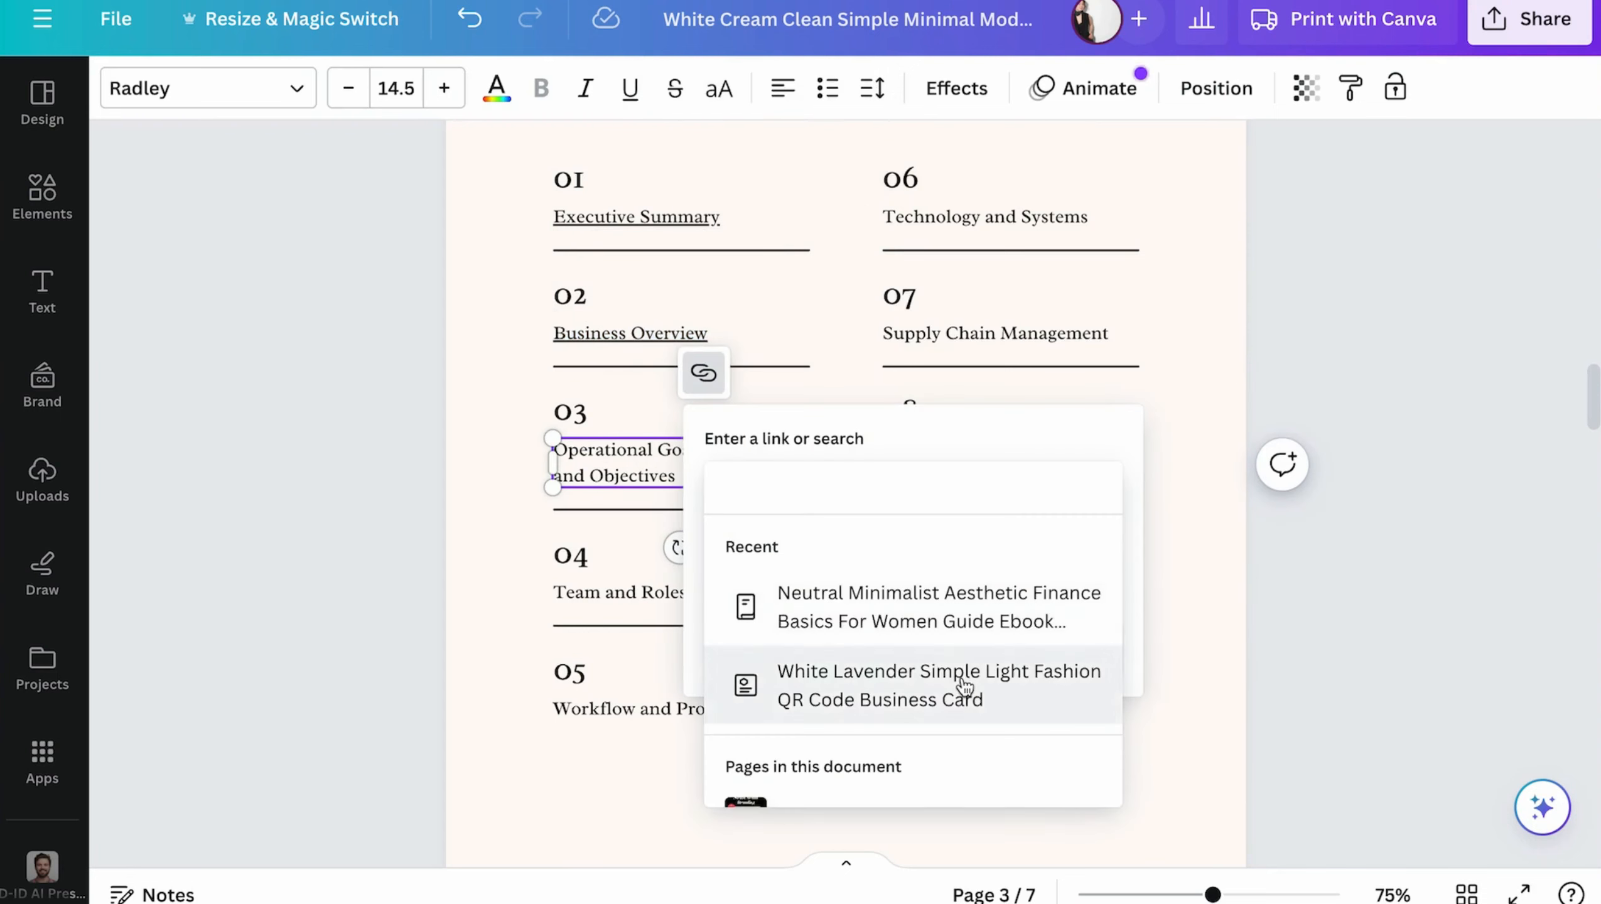
scroll(965, 686, "down", 4)
scroll(1003, 722, "down", 3)
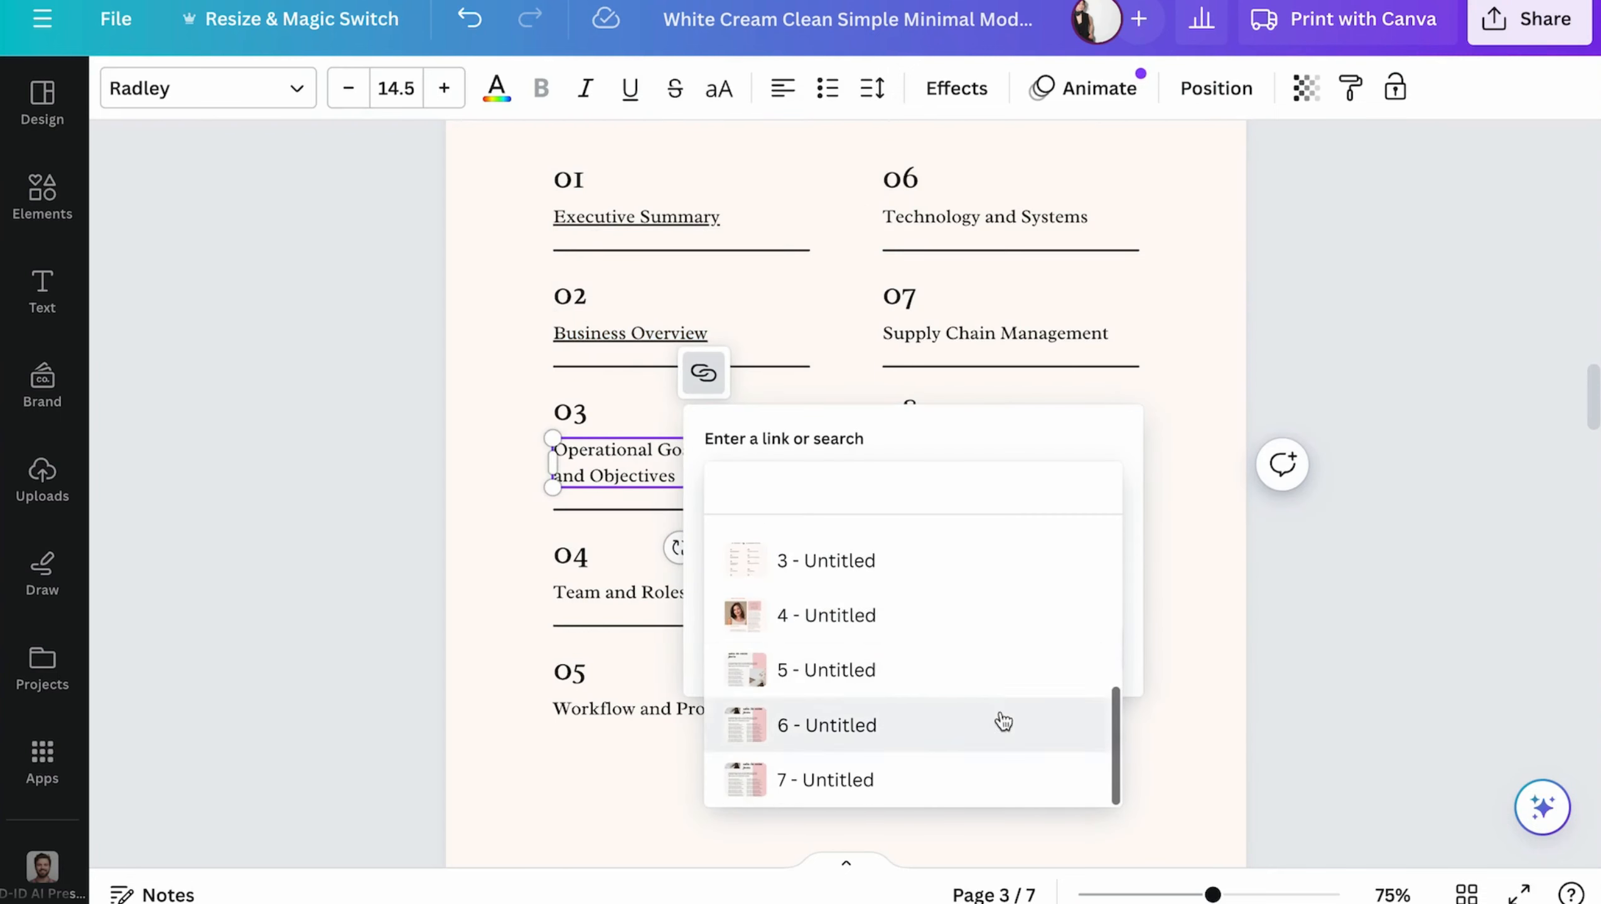
left_click(885, 728)
left_click(1142, 768)
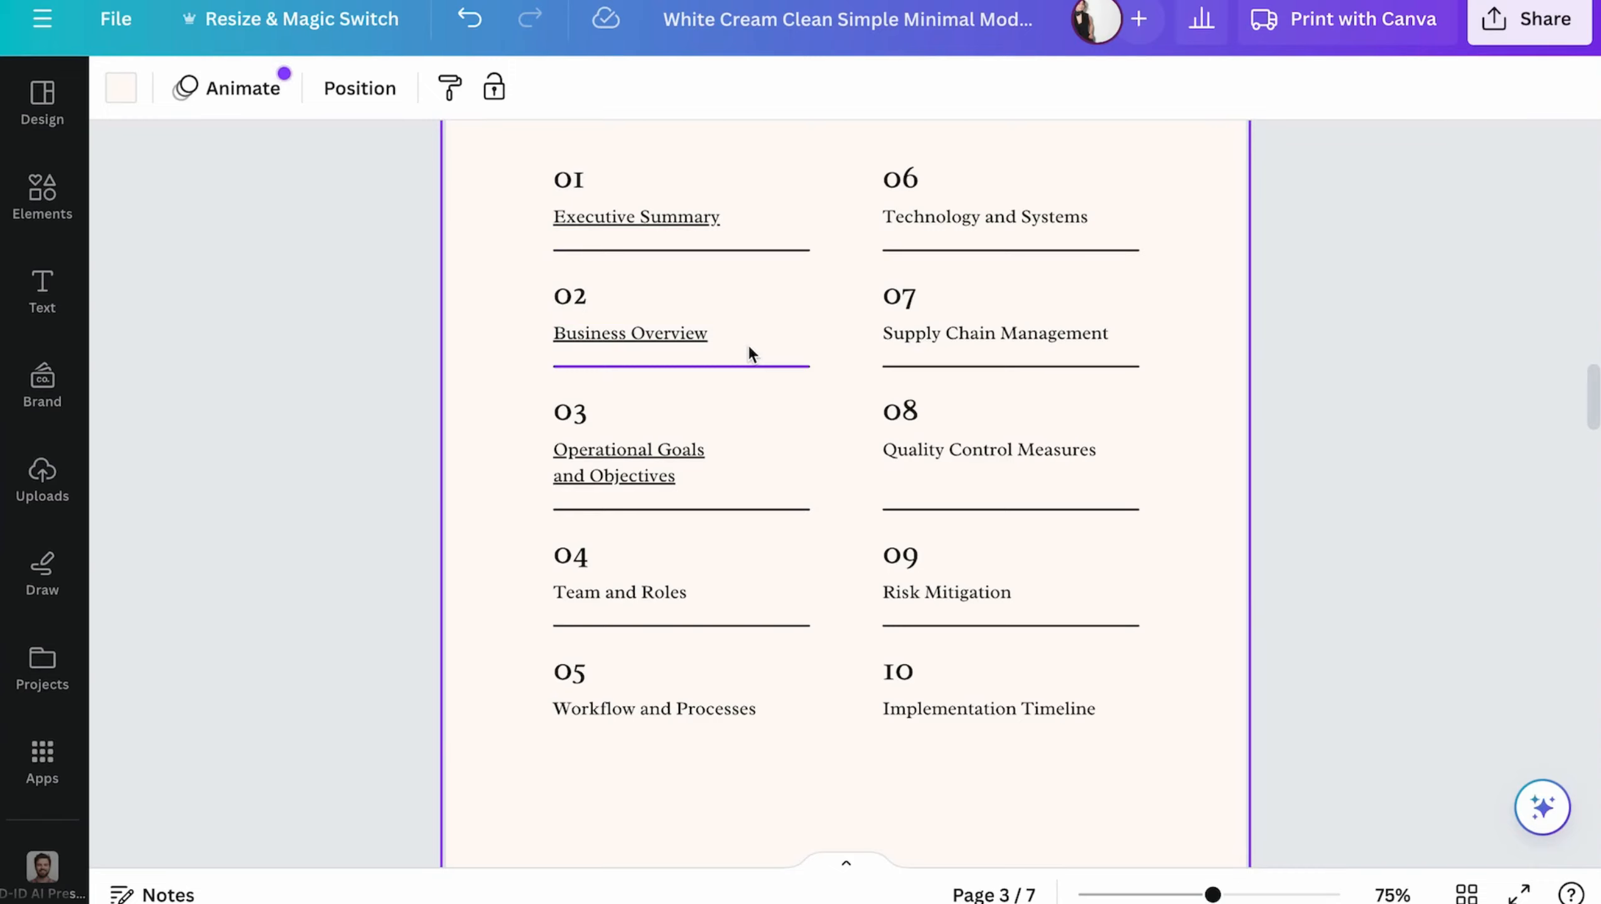
- Search the graphics elements for "instagram" and add the outlined Instagram icon to page 4
scroll(536, 759, "down", 15)
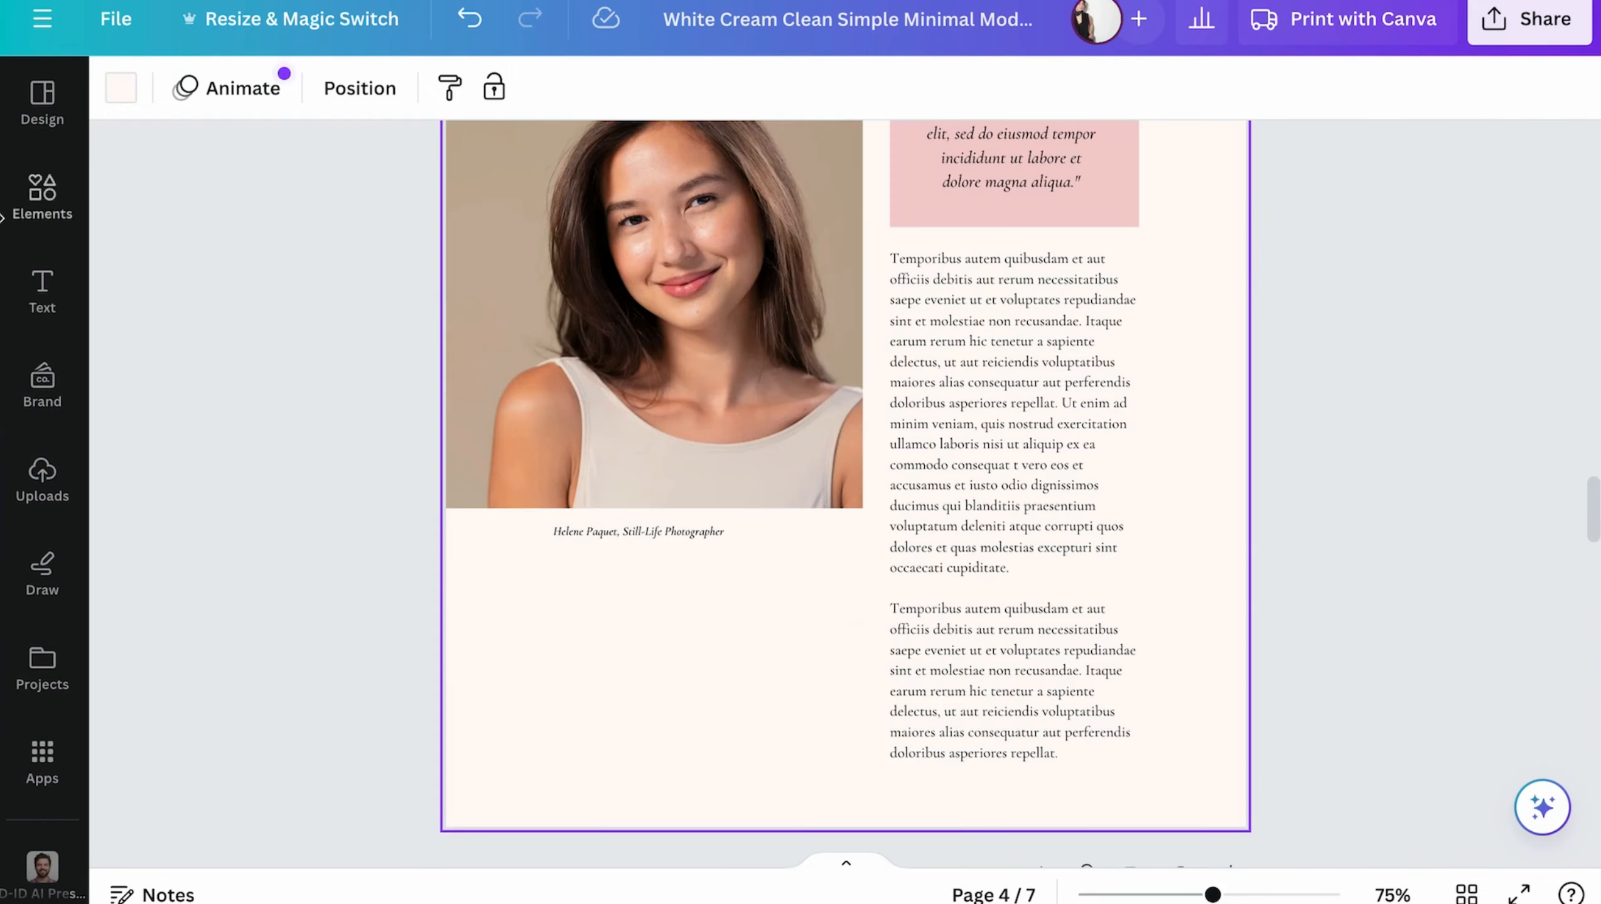
left_click(43, 197)
left_click(43, 101)
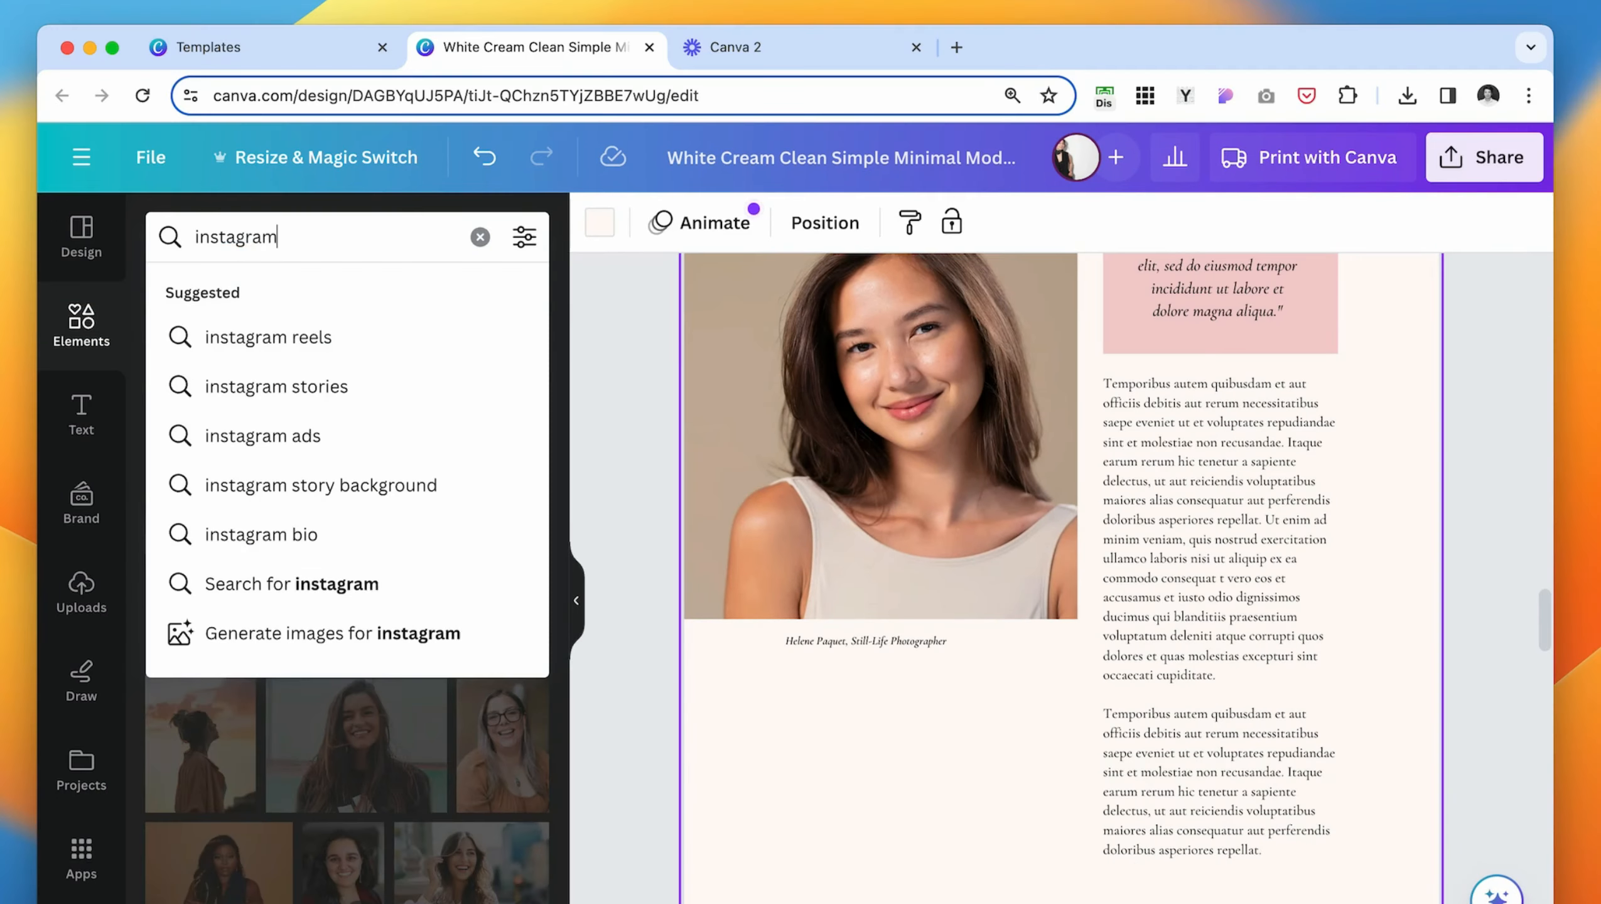
key("Return")
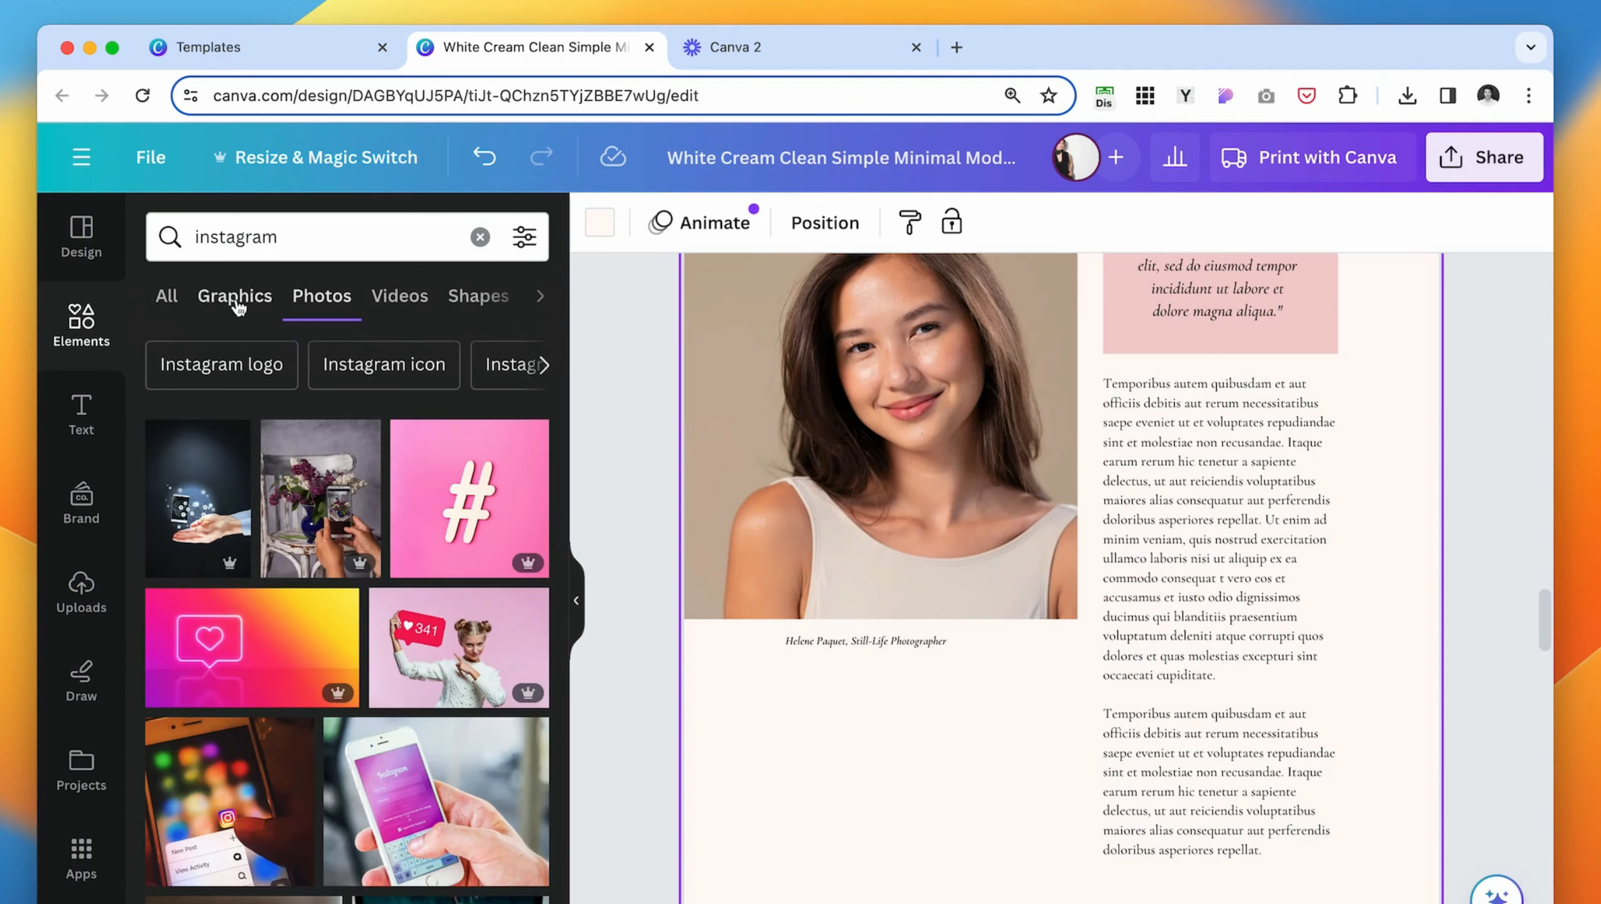
left_click(235, 302)
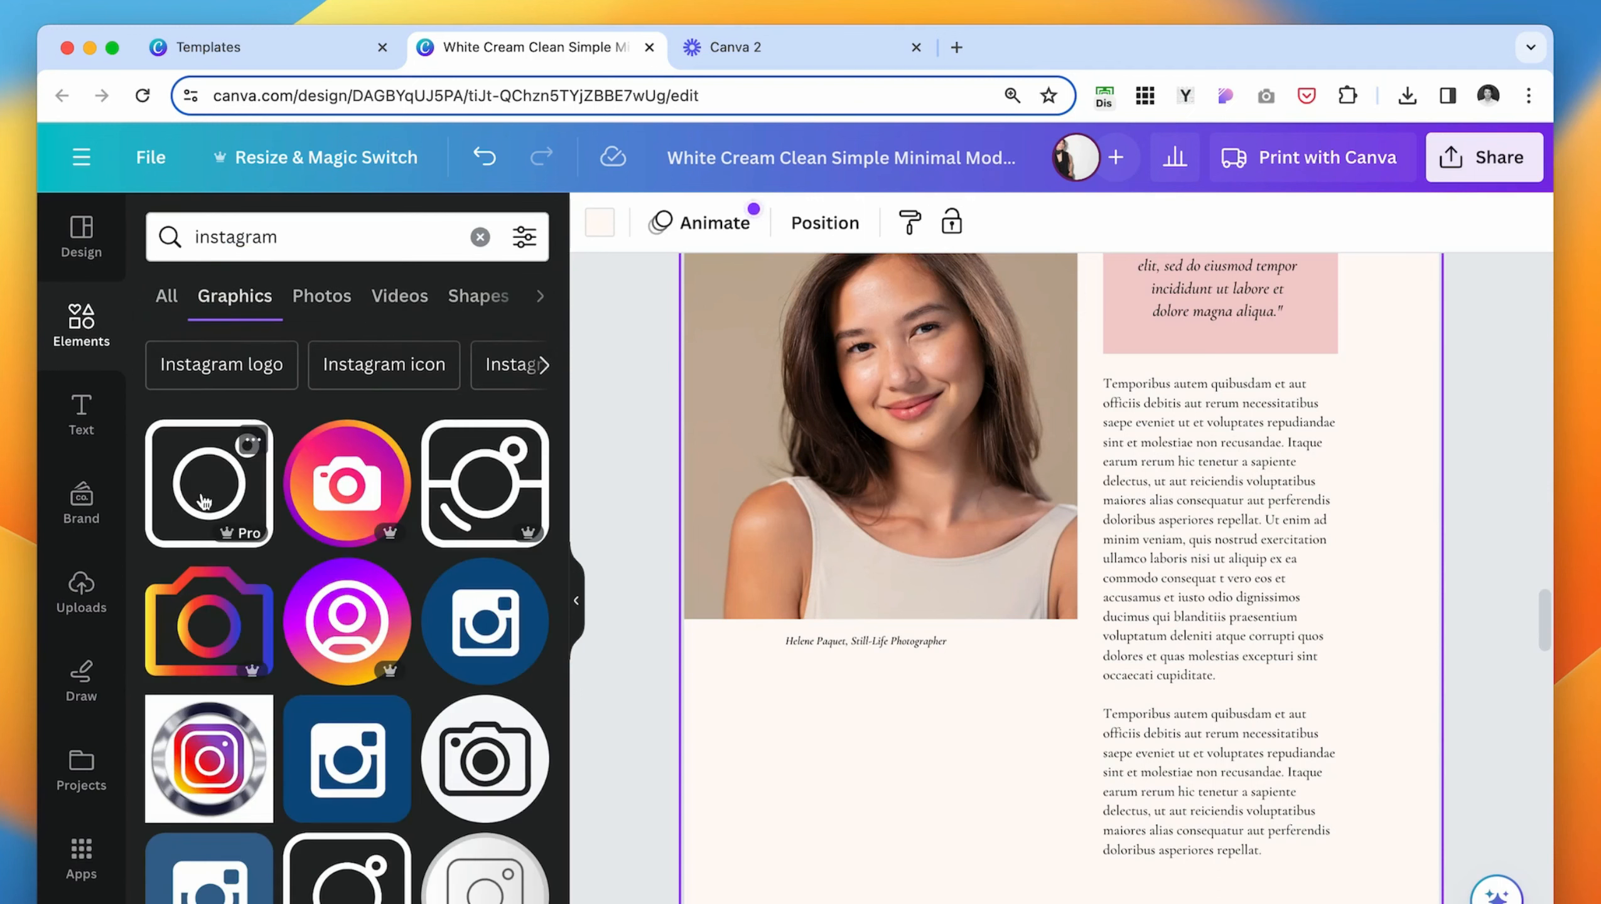
left_click(204, 502)
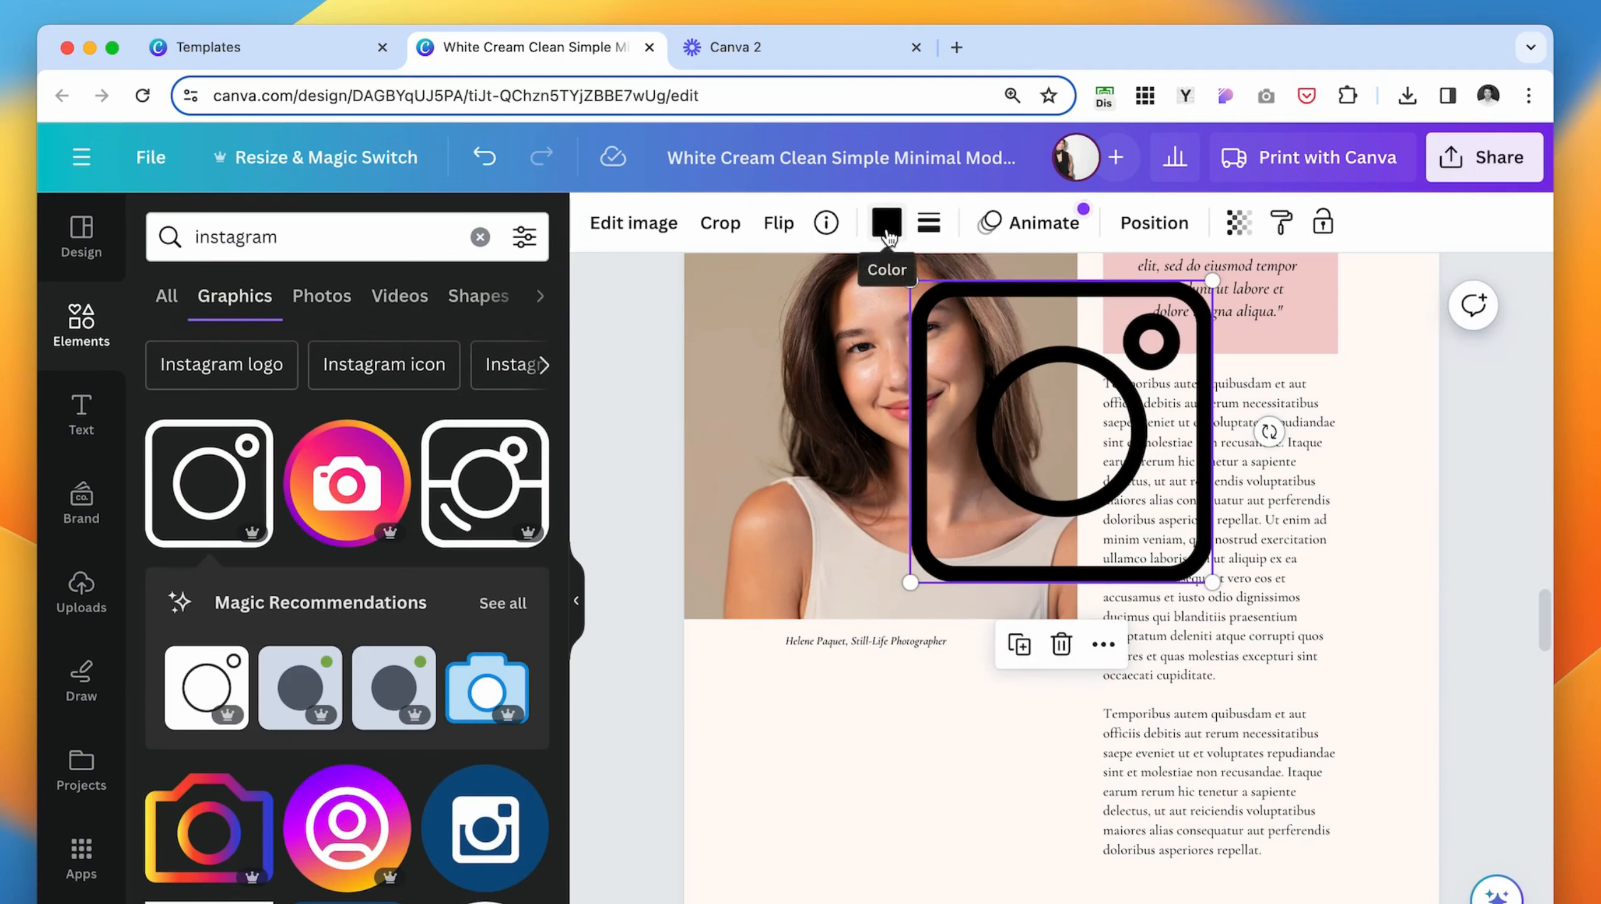
- Recolor the Instagram icon in the brand palette's red, shrink it and place it below the photo caption
left_click(885, 225)
left_click(195, 649)
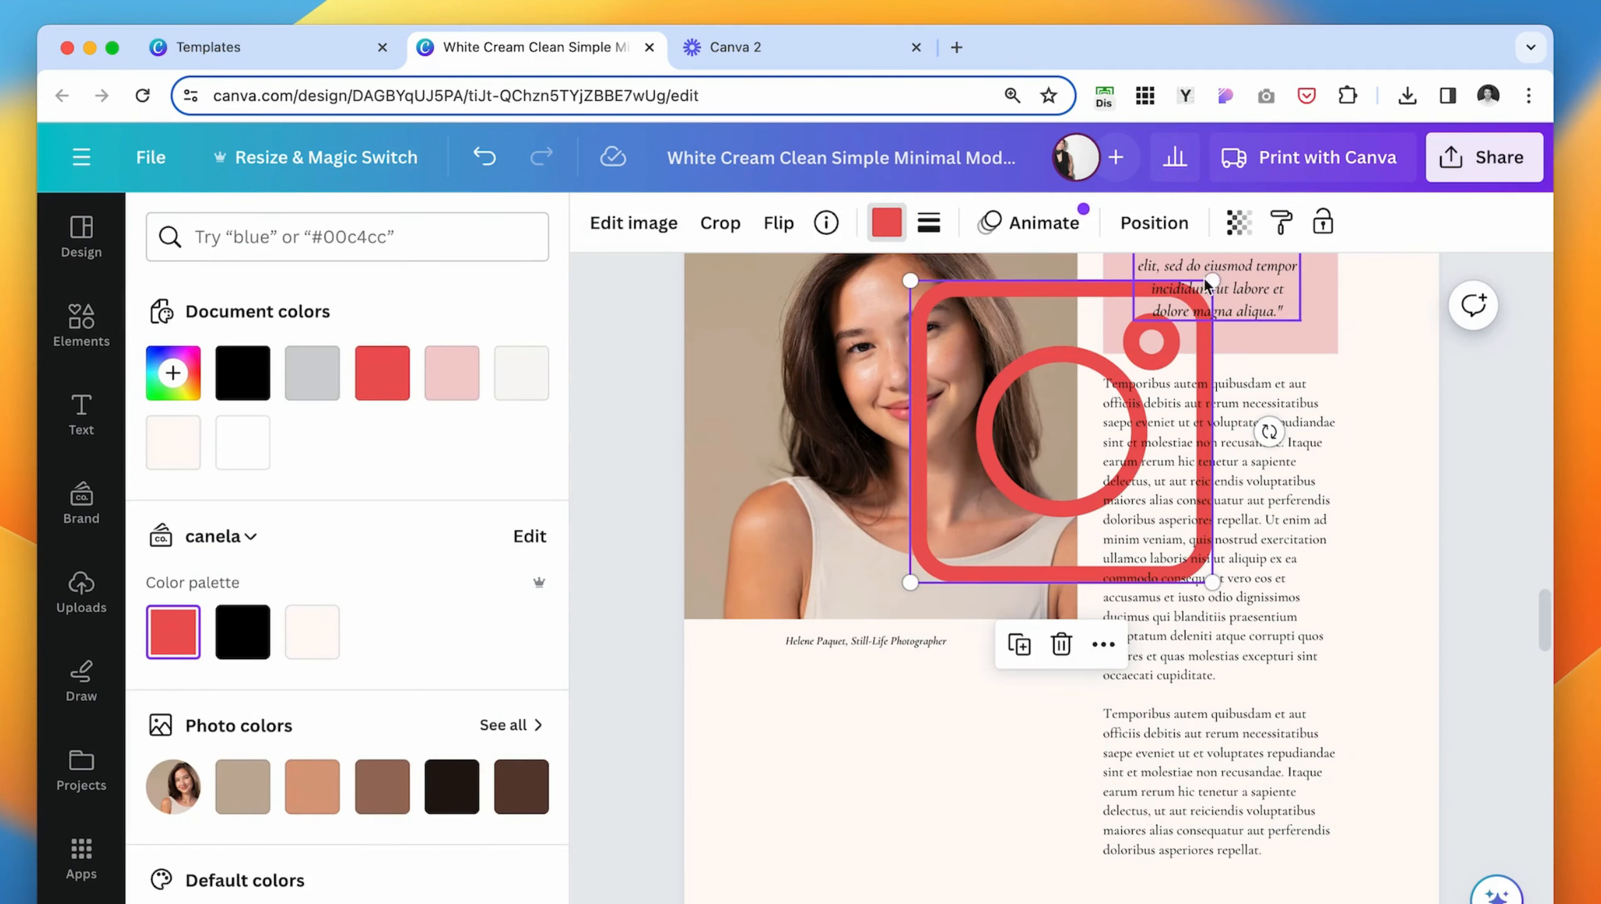
left_click_drag(1210, 282, 888, 416)
left_click_drag(944, 547, 818, 712)
left_click_drag(852, 746, 814, 700)
- Copy the "ABOUT" label from the upper part of page 4 and place the copy beside the Instagram icon
left_click(81, 324)
left_click(81, 412)
scroll(968, 411, "up", 5)
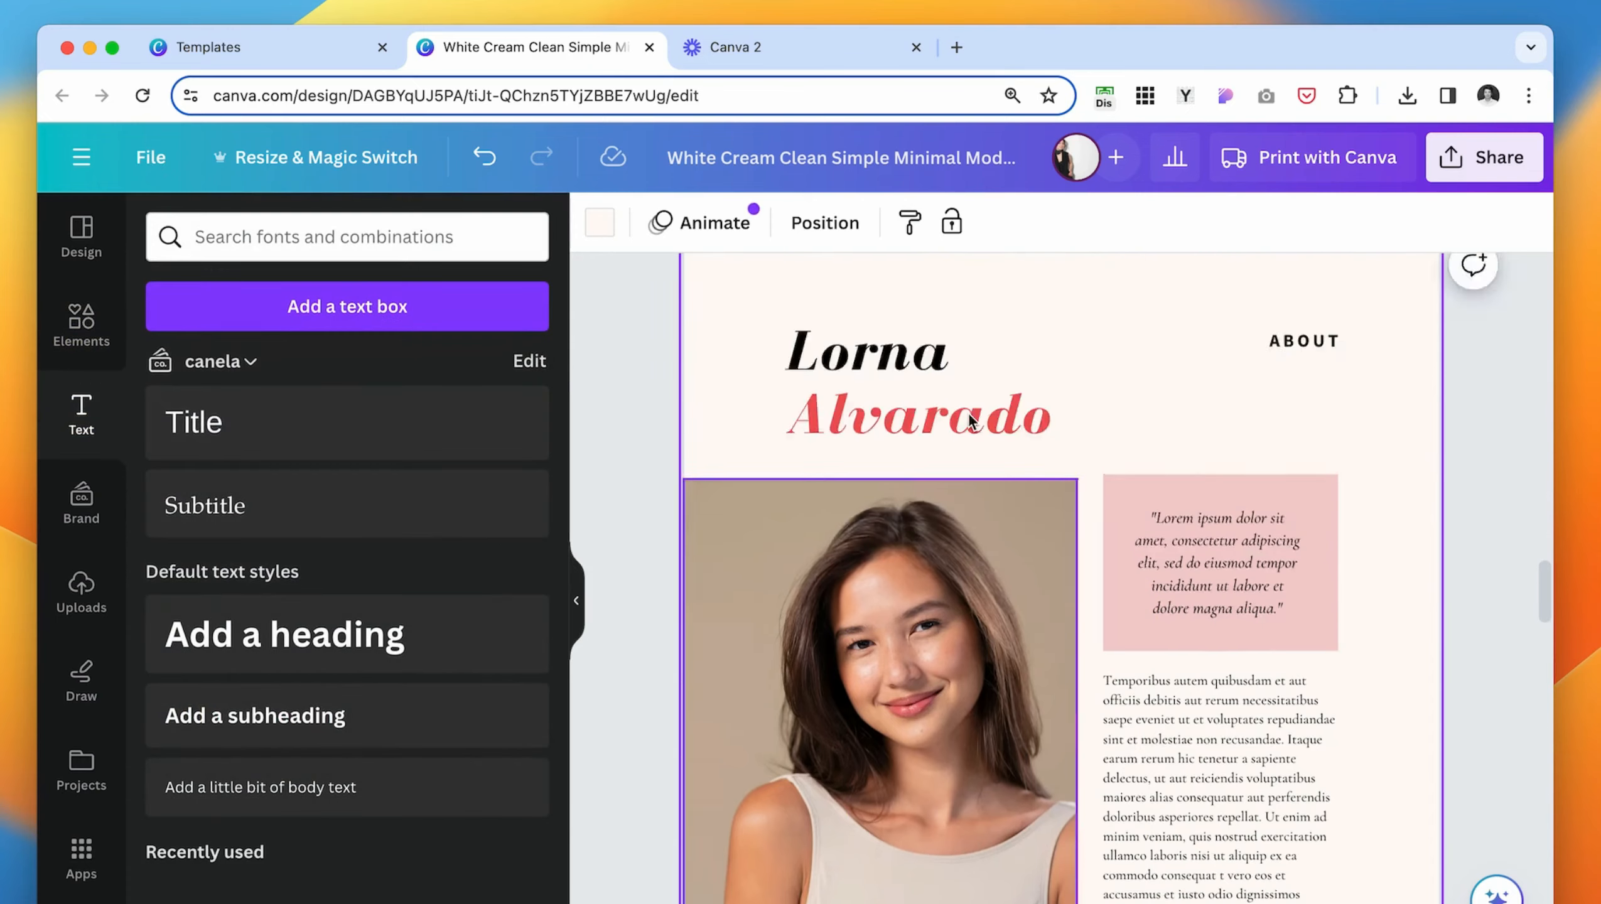
scroll(968, 411, "up", 5)
left_click(1291, 640)
key("super+c")
scroll(985, 618, "down", 13)
left_click(954, 580)
key("super+v")
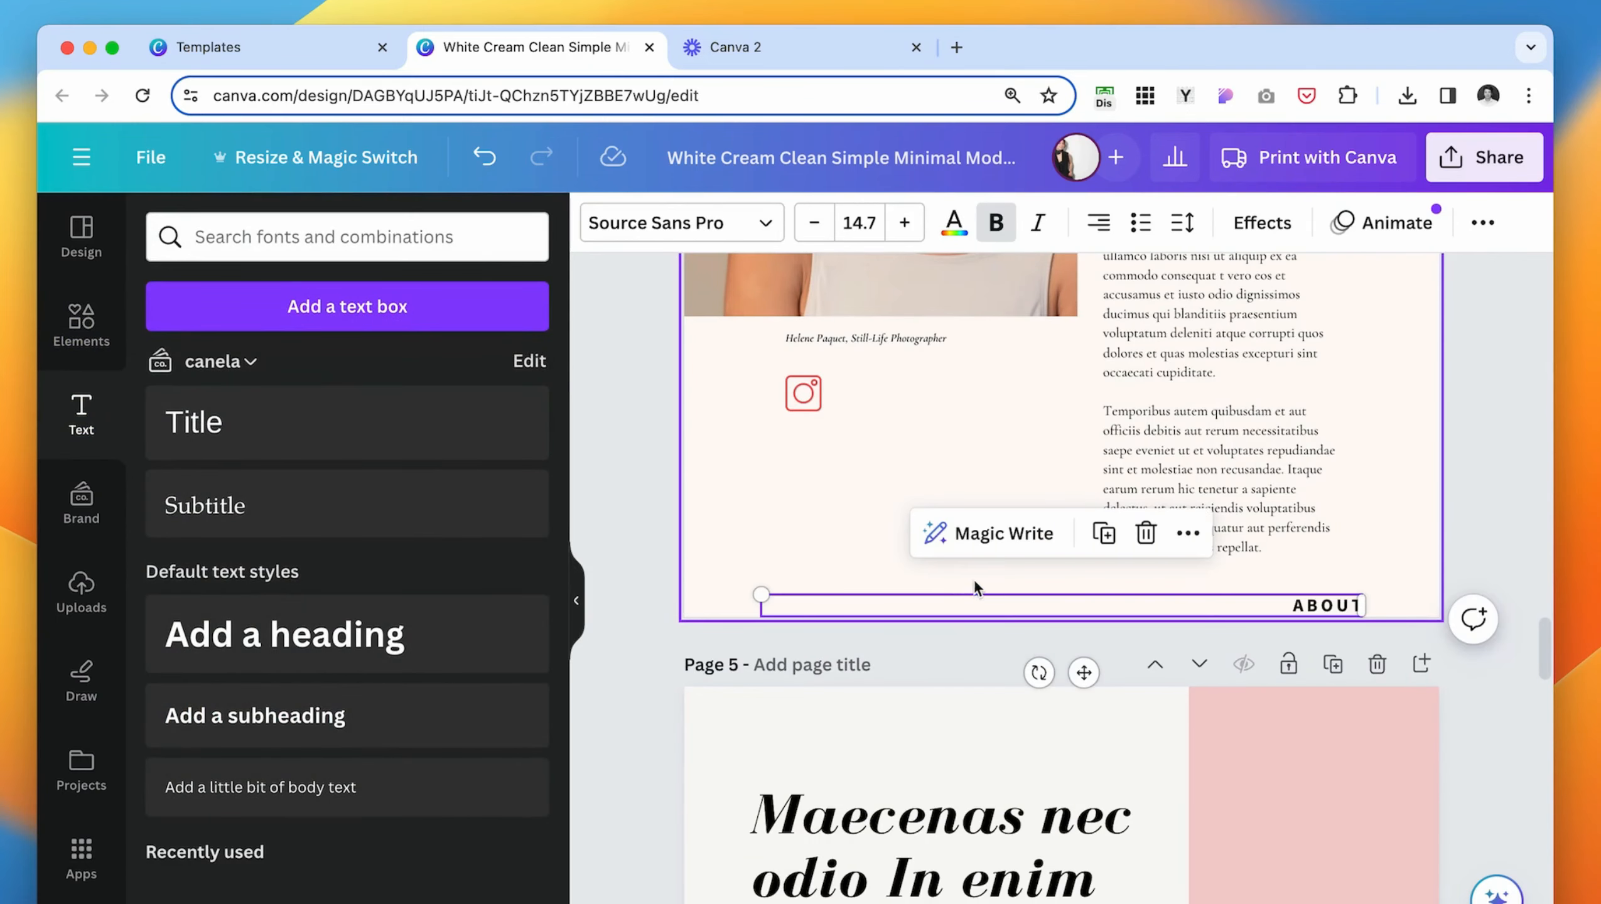
left_click_drag(829, 604, 906, 393)
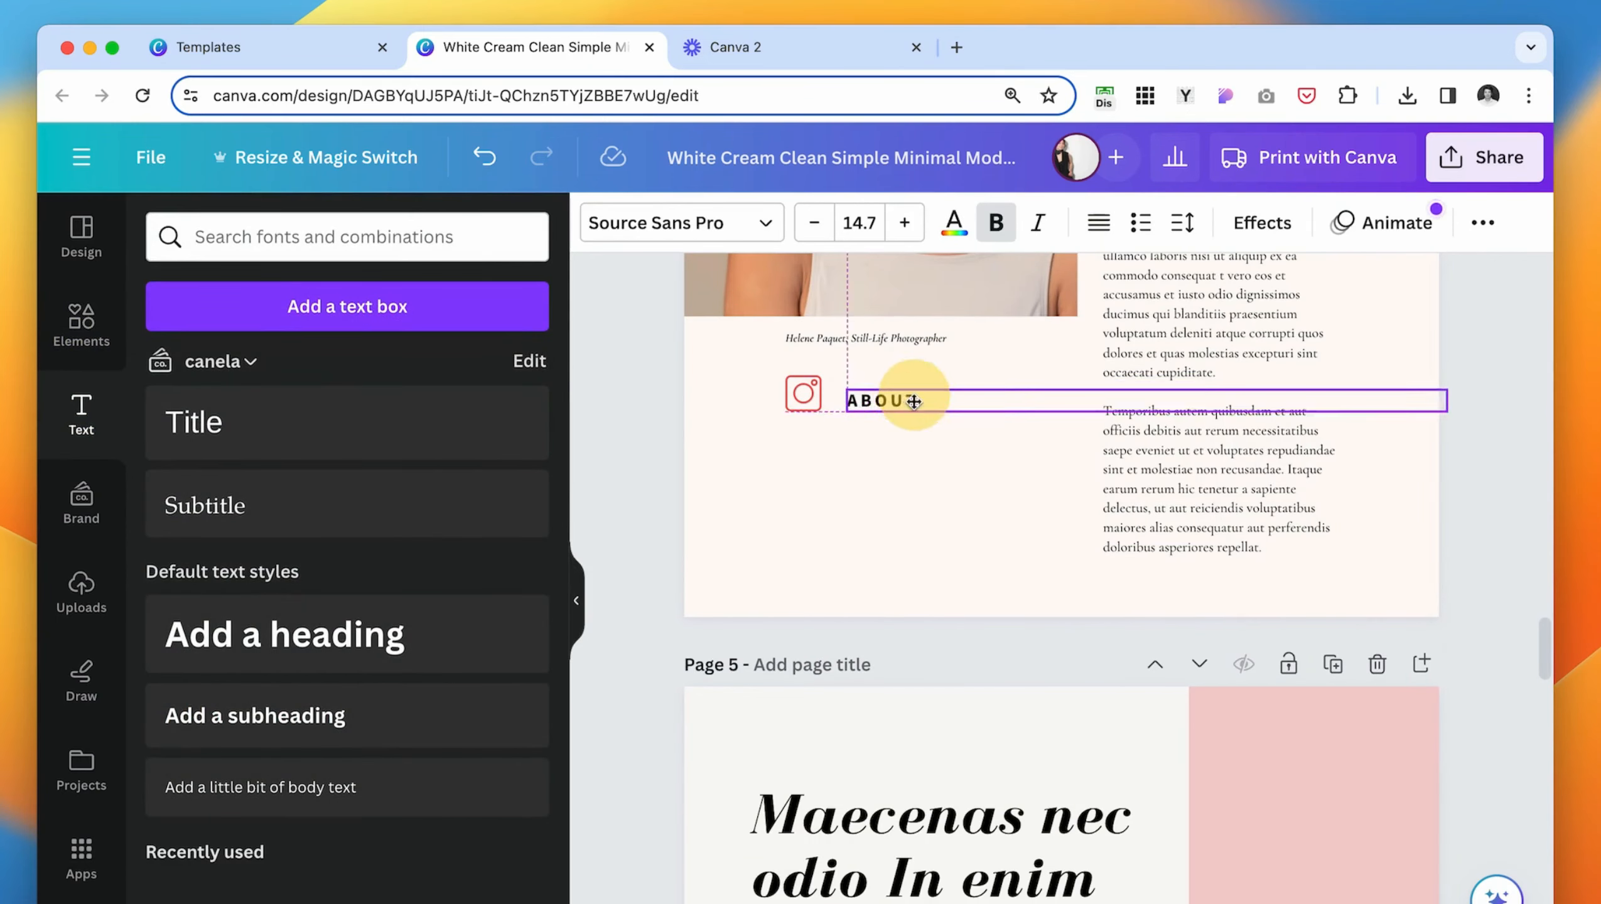
- Replace the copied label's text with "INSTAGRAM" and narrow its text box to fit the word
double_click(906, 393)
type("INSTAGRAM")
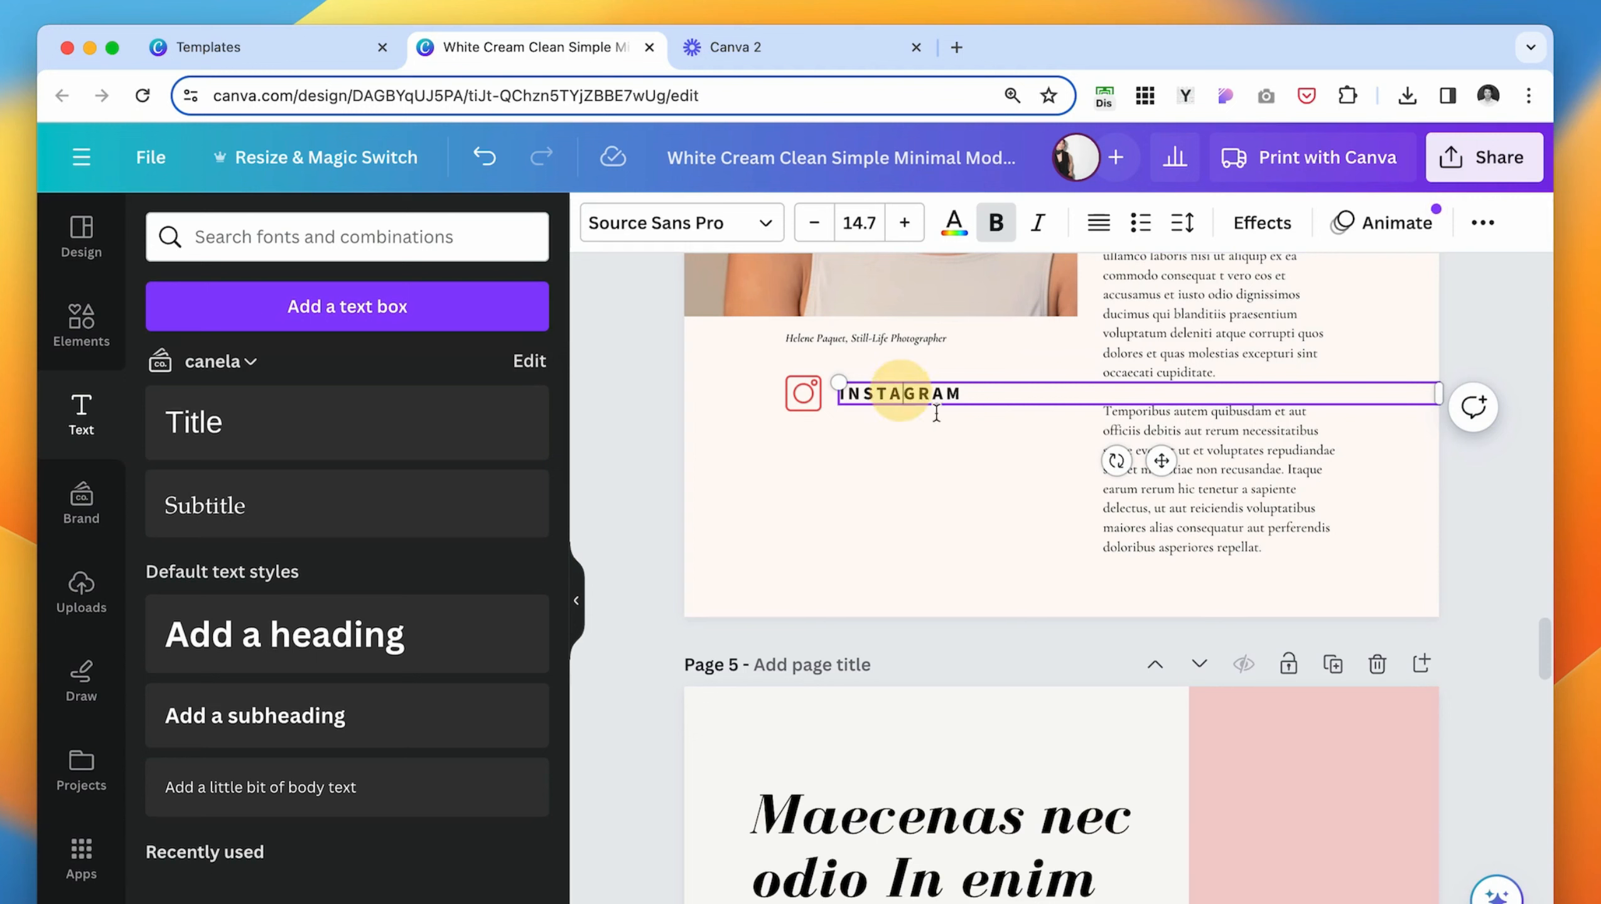
left_click(981, 437)
left_click(1076, 395)
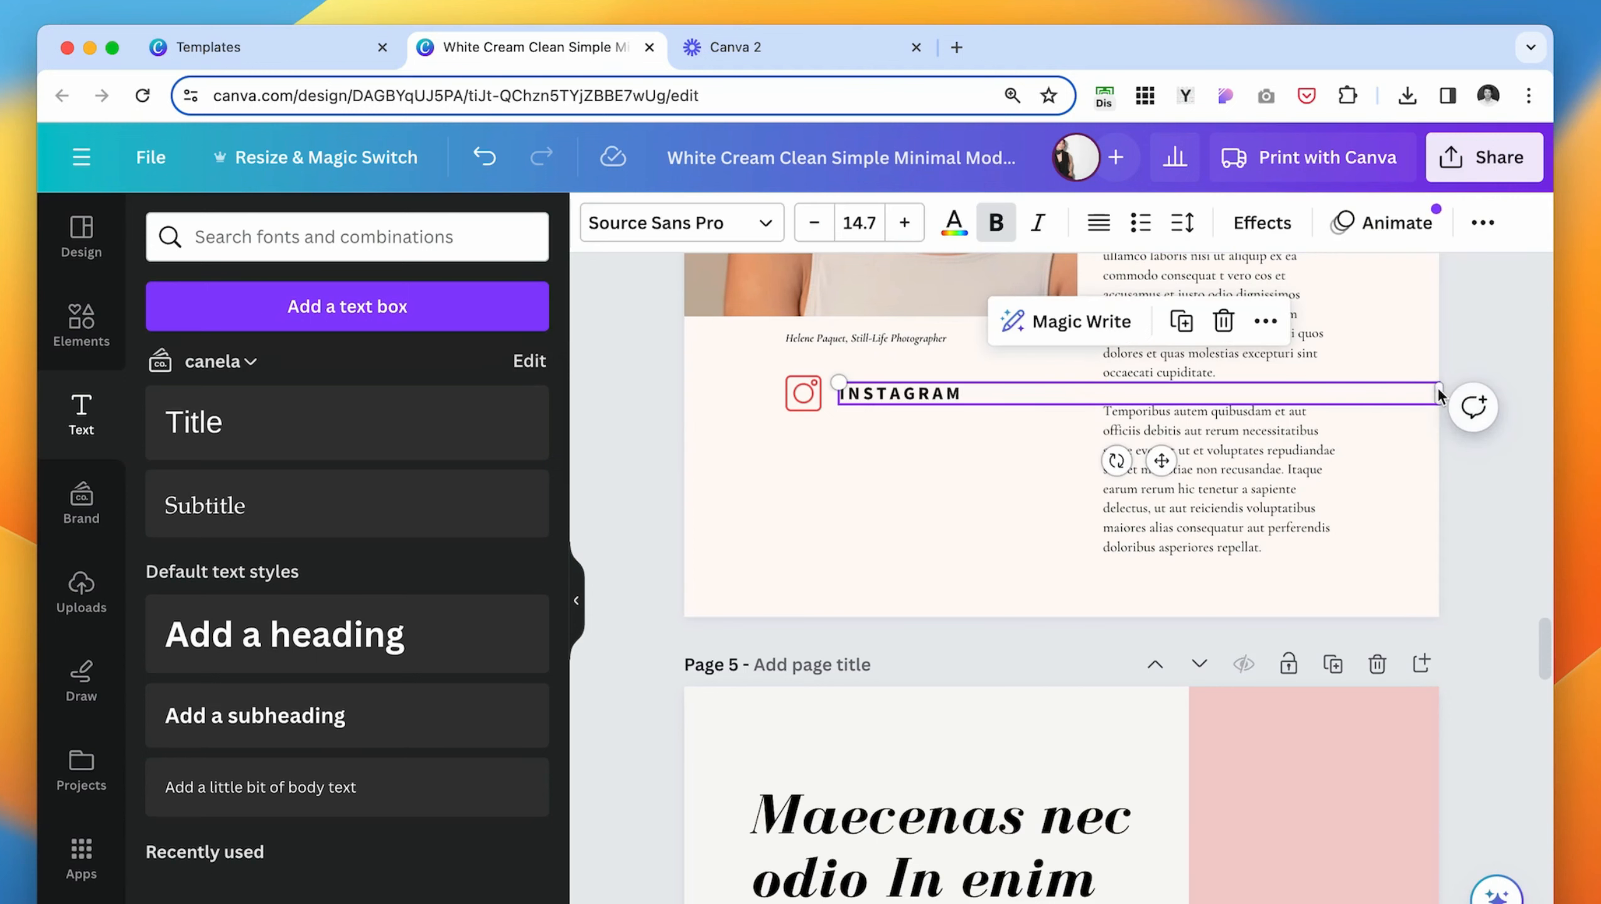
left_click_drag(1438, 396, 998, 394)
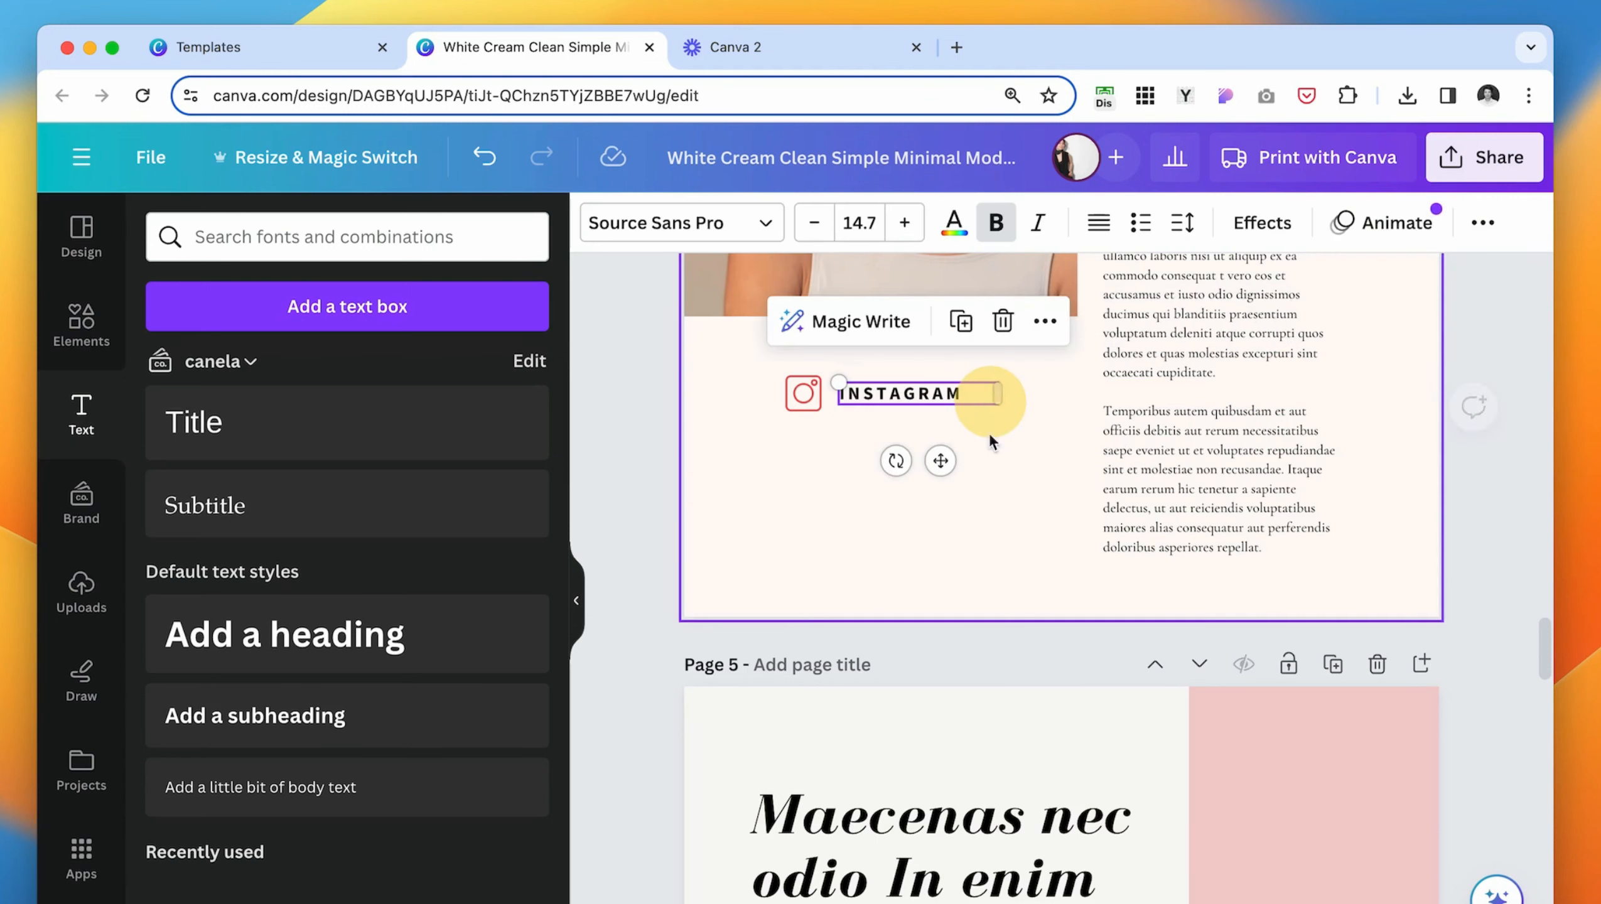
- Shrink the Instagram icon slightly and align it with the "INSTAGRAM" label along their vertical middle
left_click(806, 391)
scroll(827, 418, "up", 4)
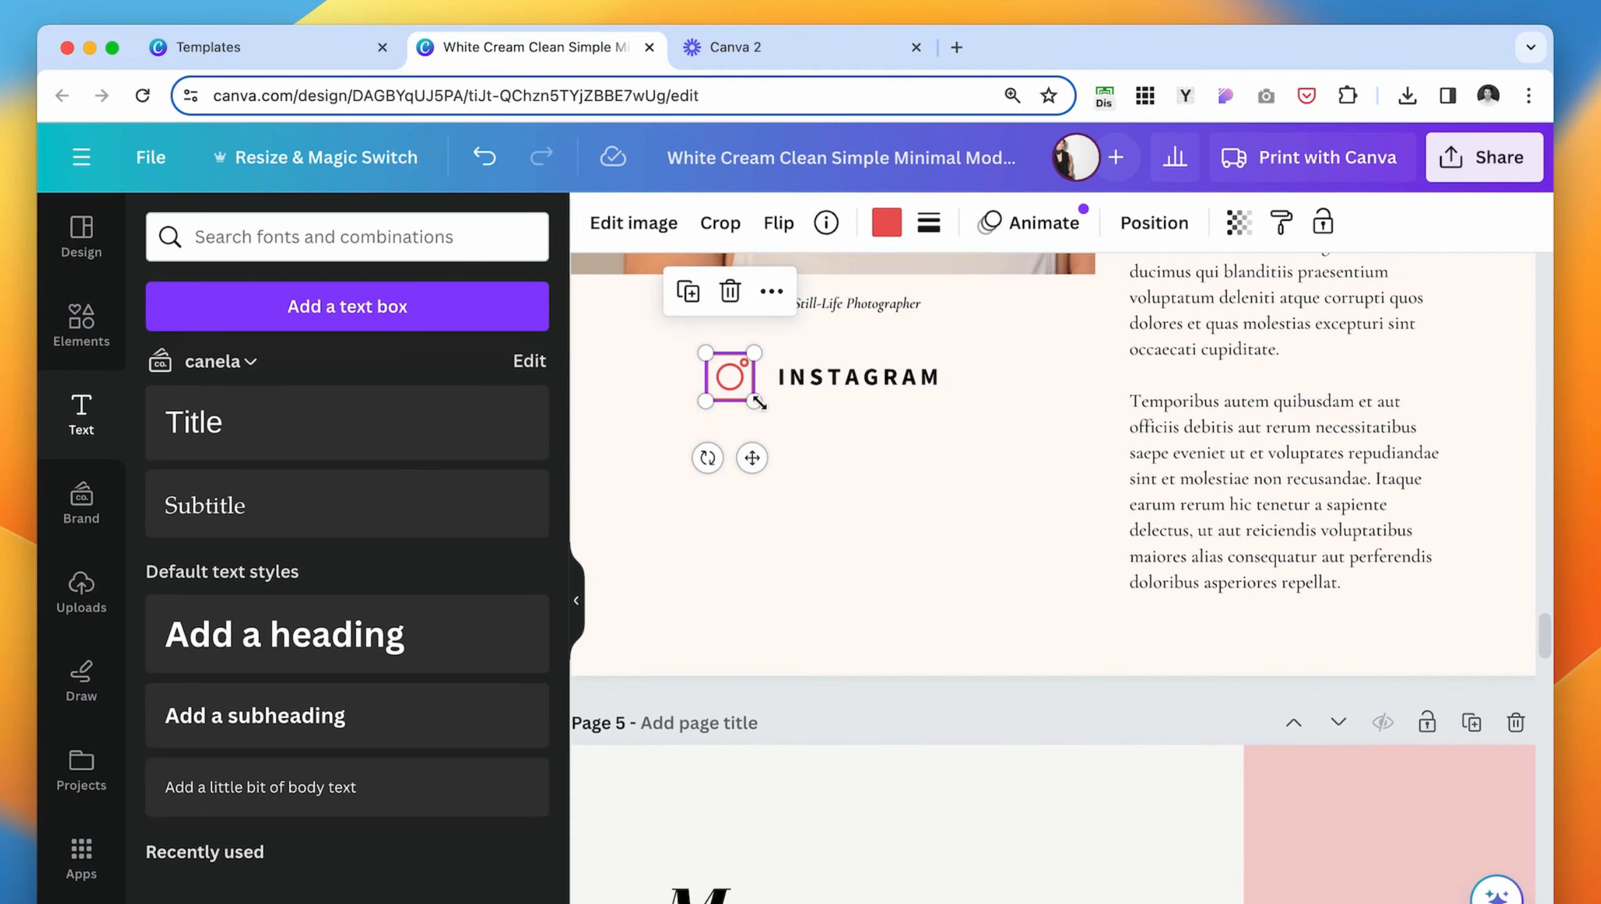
left_click_drag(757, 402, 740, 386)
left_click(847, 454)
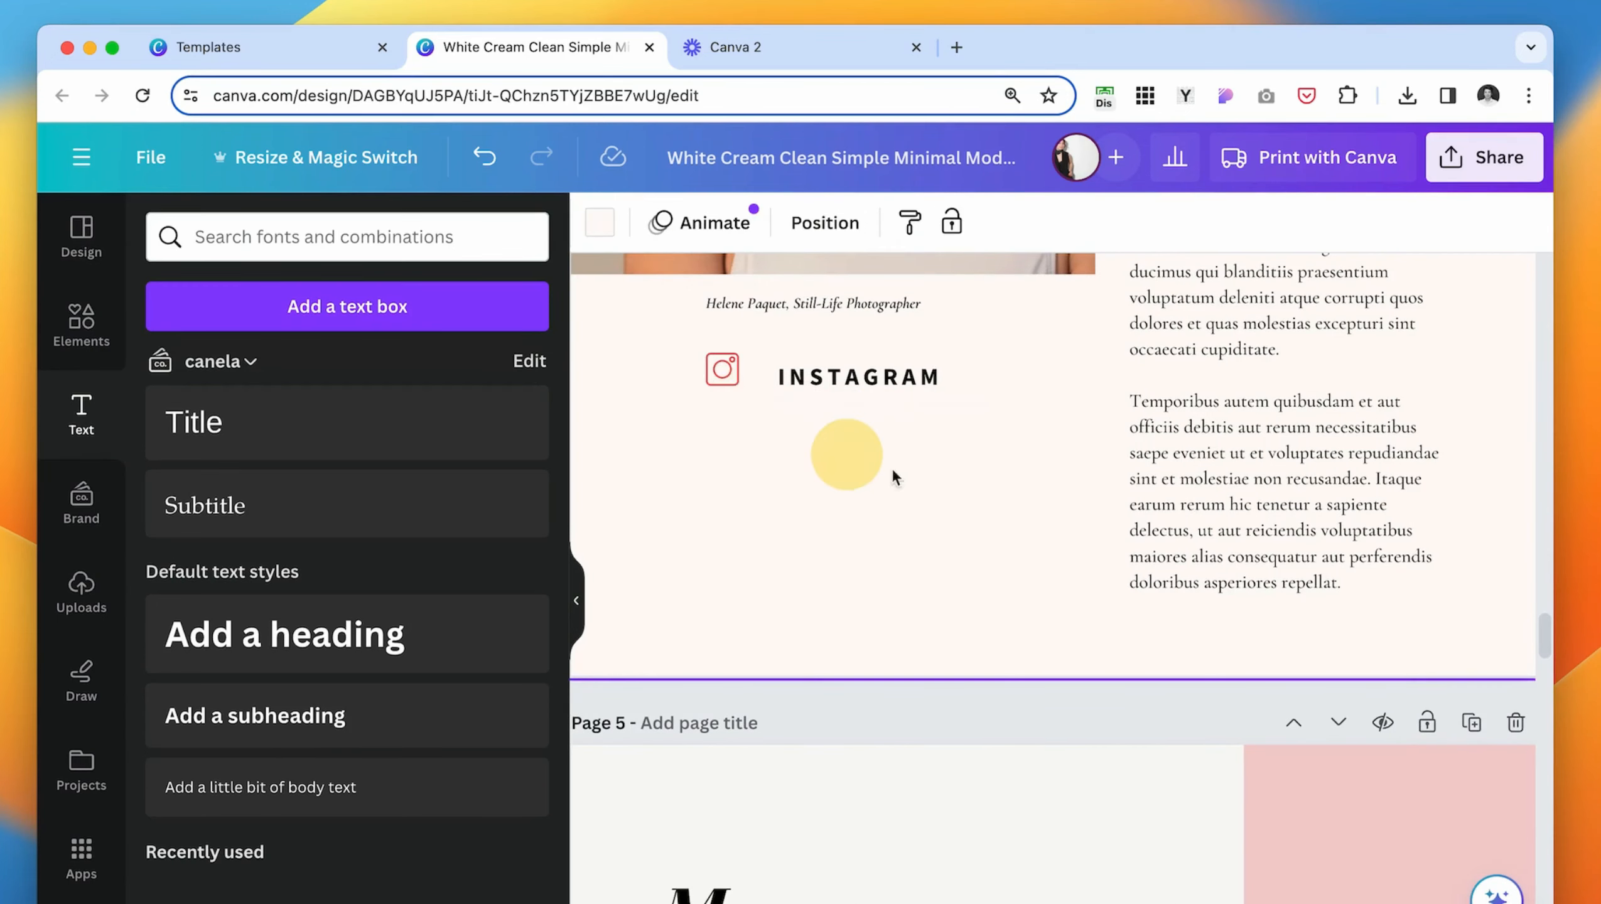
left_click_drag(665, 346, 981, 404)
left_click(1460, 224)
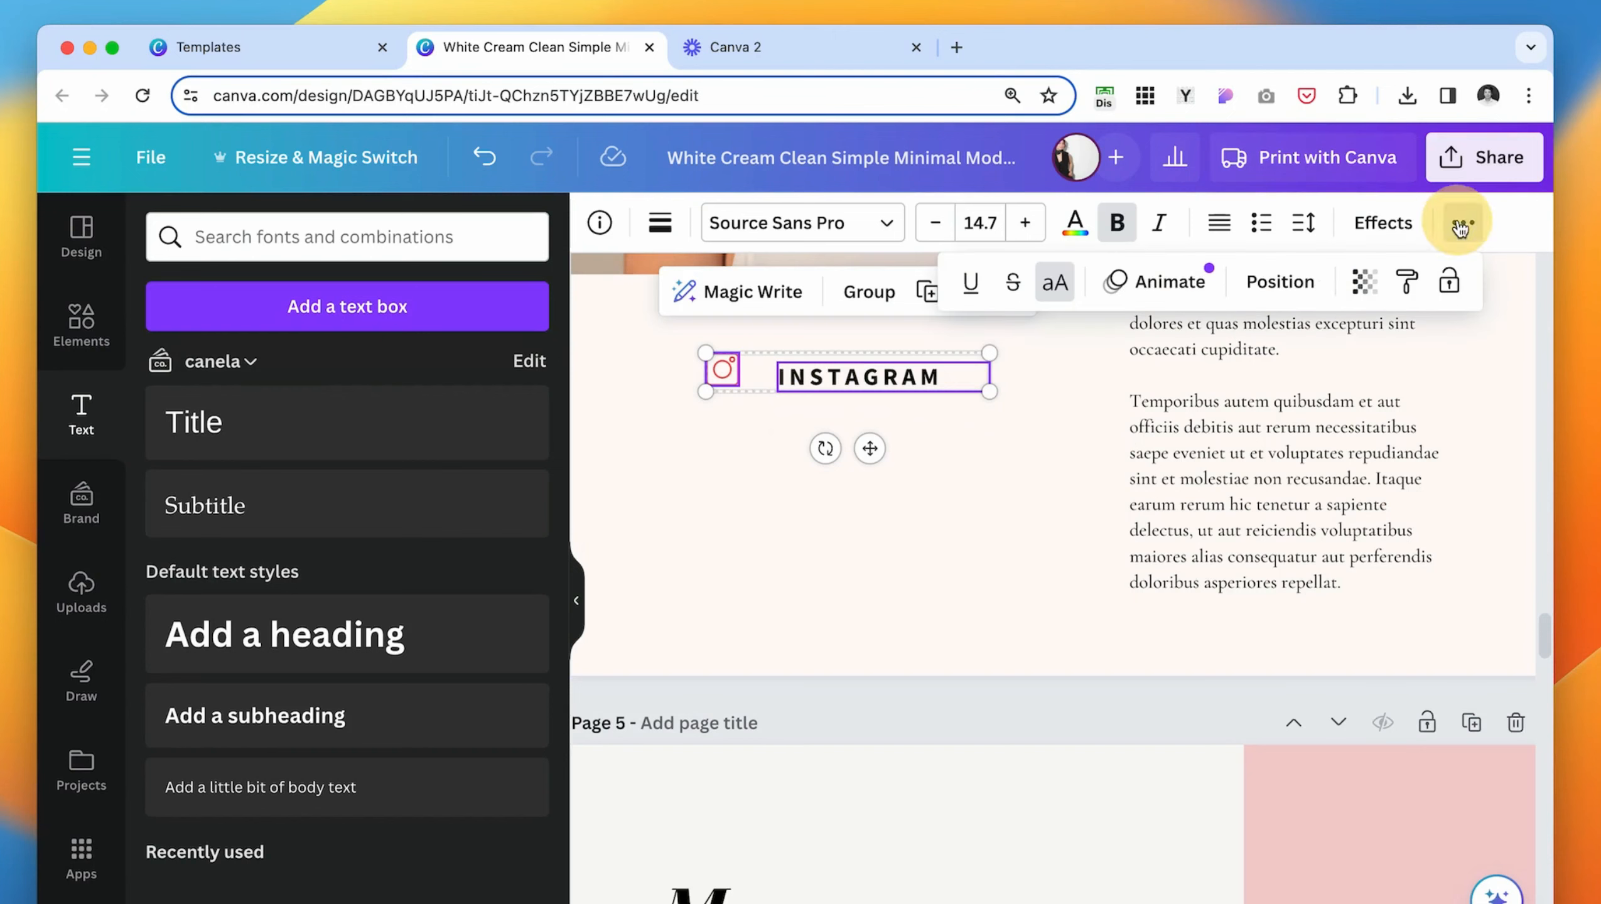
left_click(1279, 281)
left_click(222, 502)
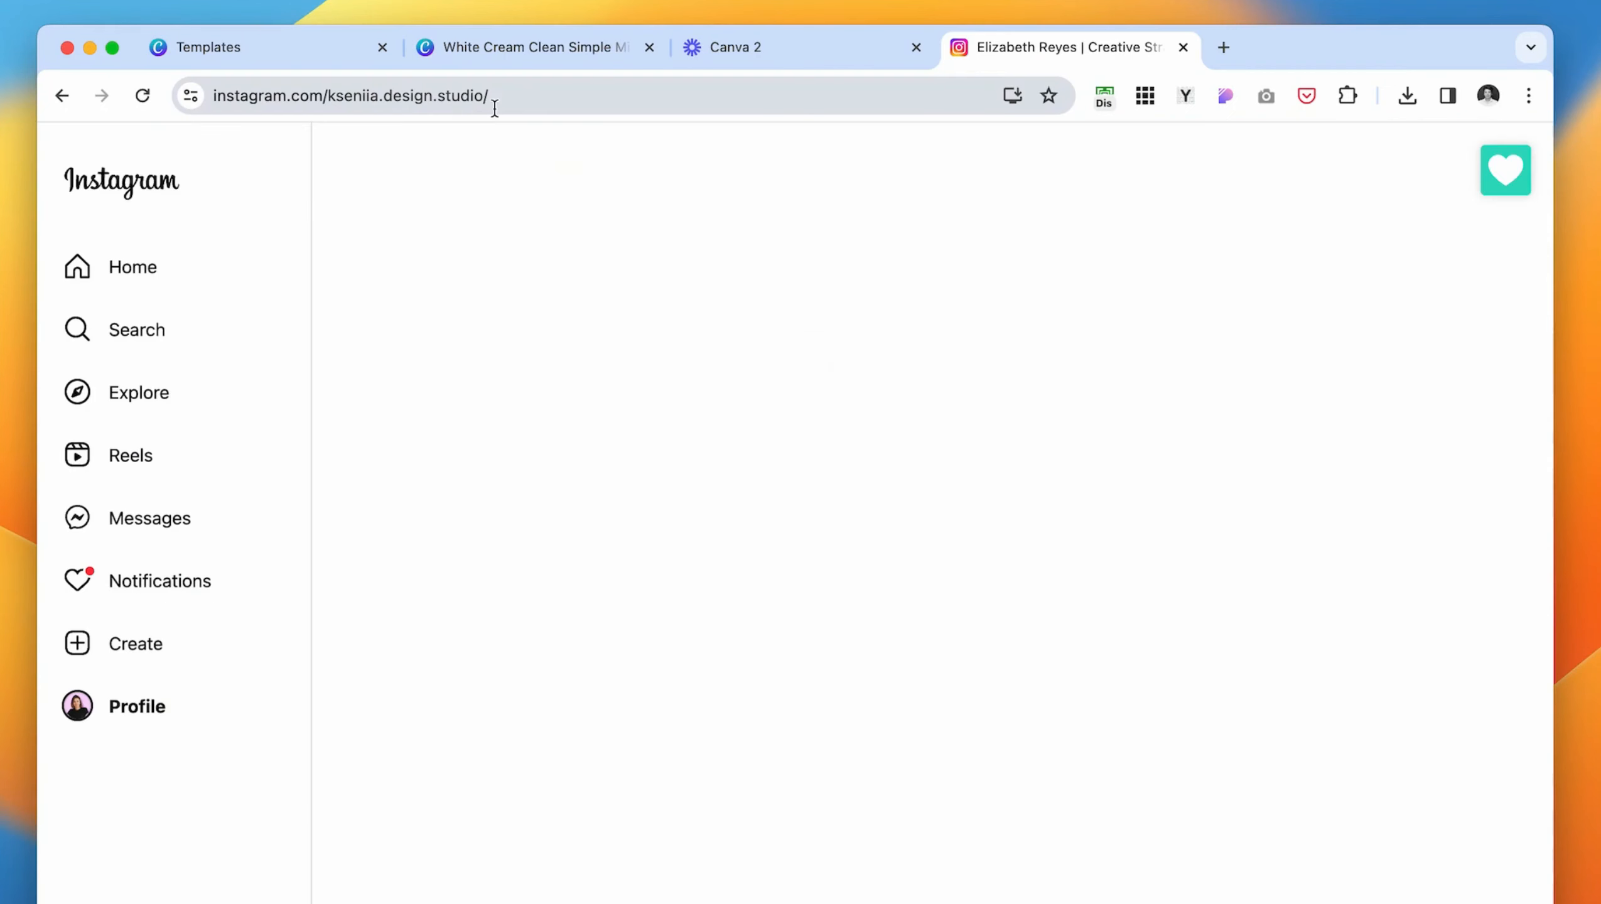
- Copy the Instagram profile's web address and link the "INSTAGRAM" label on page 4 to it
left_click(658, 96)
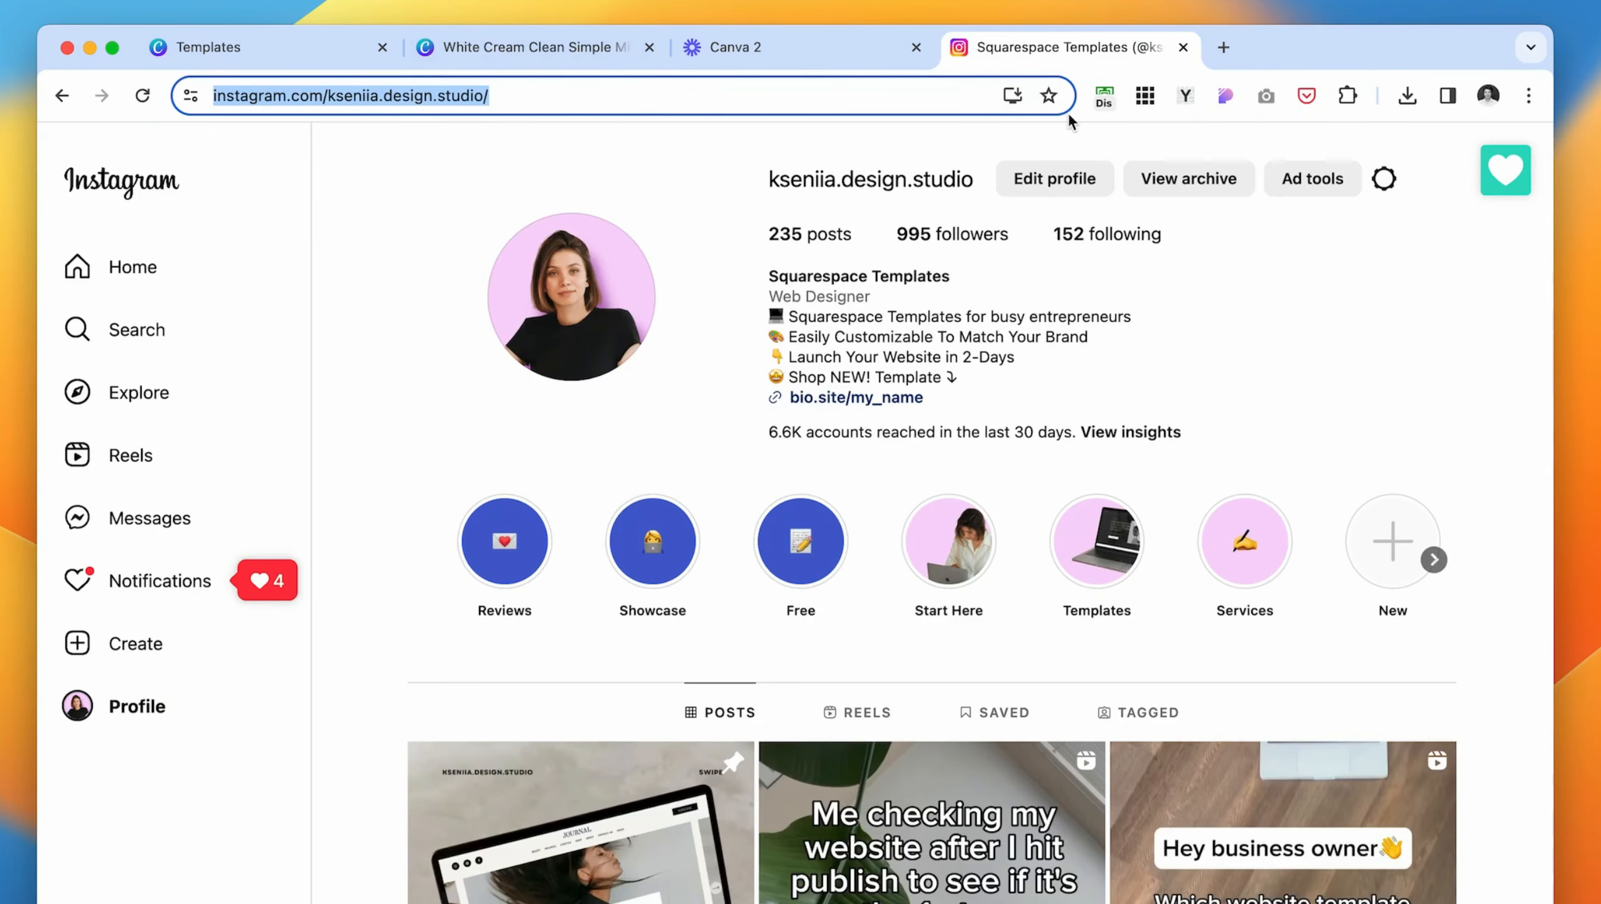
left_click(286, 47)
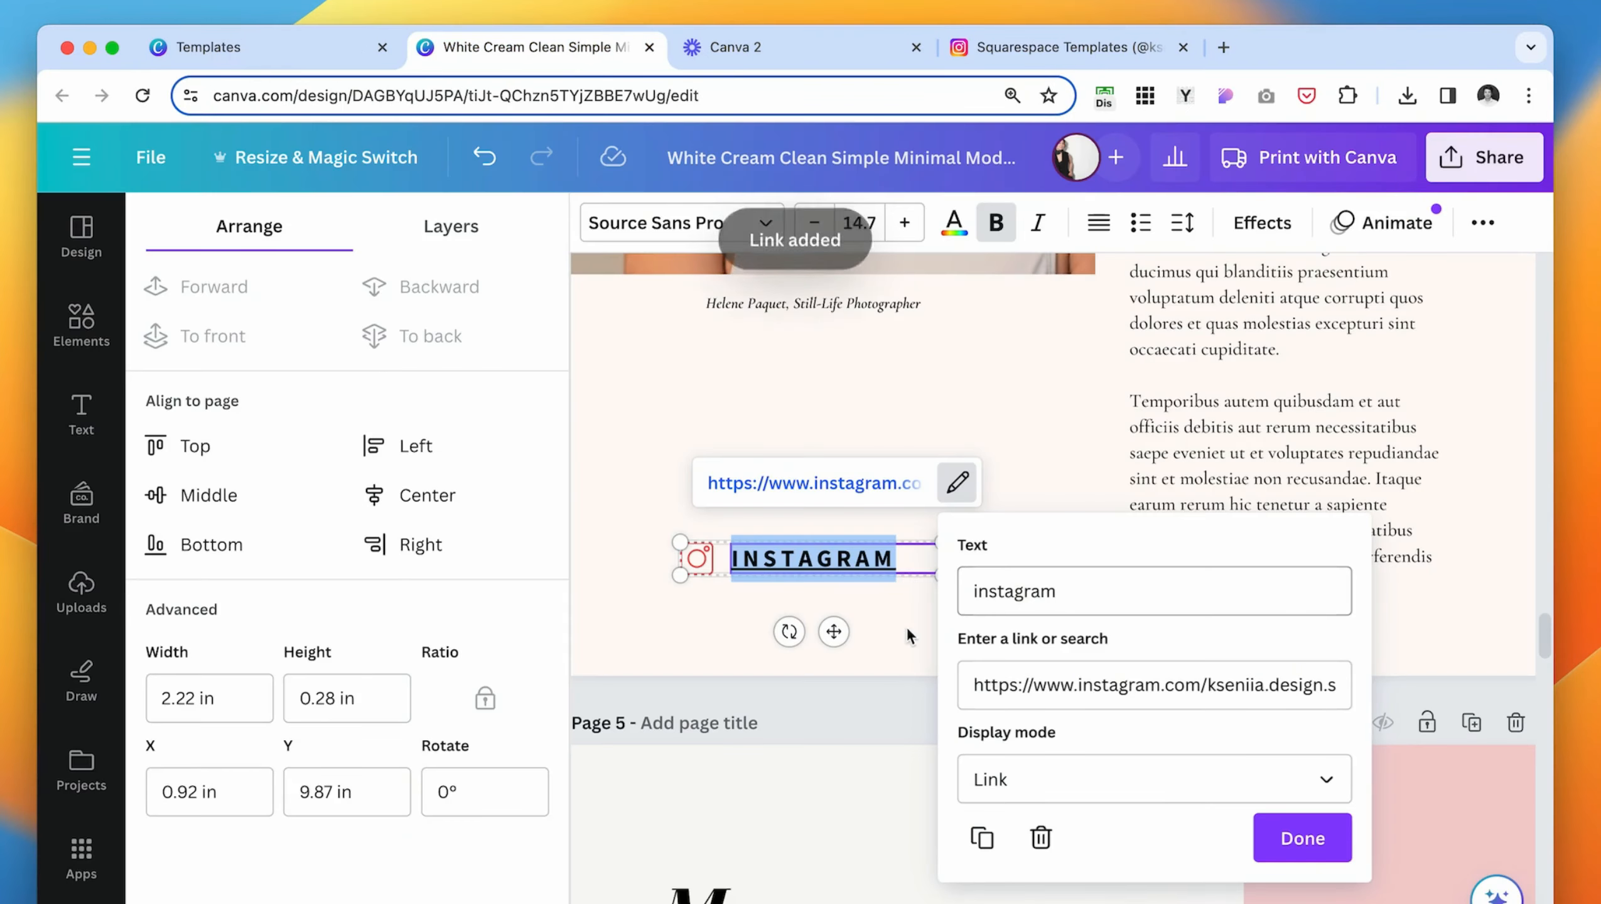
left_click(1302, 838)
left_click(668, 391)
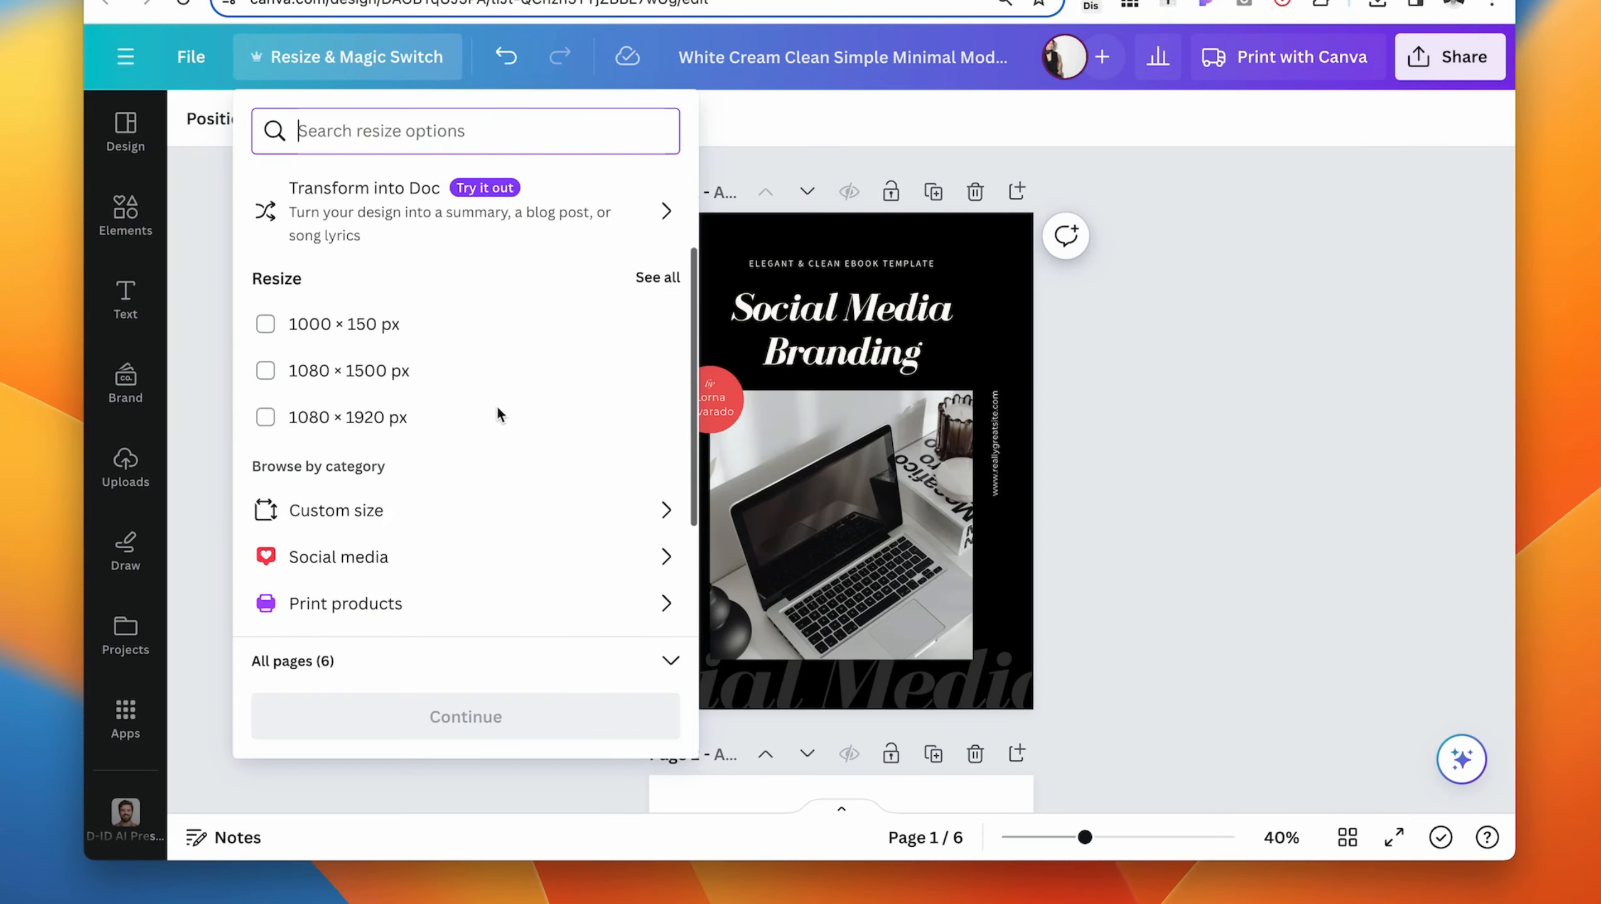
- Choose a custom resize of 8.27 by 11.6 inches for all pages and continue to the resize preview
scroll(496, 286, "up", 3)
scroll(425, 458, "down", 5)
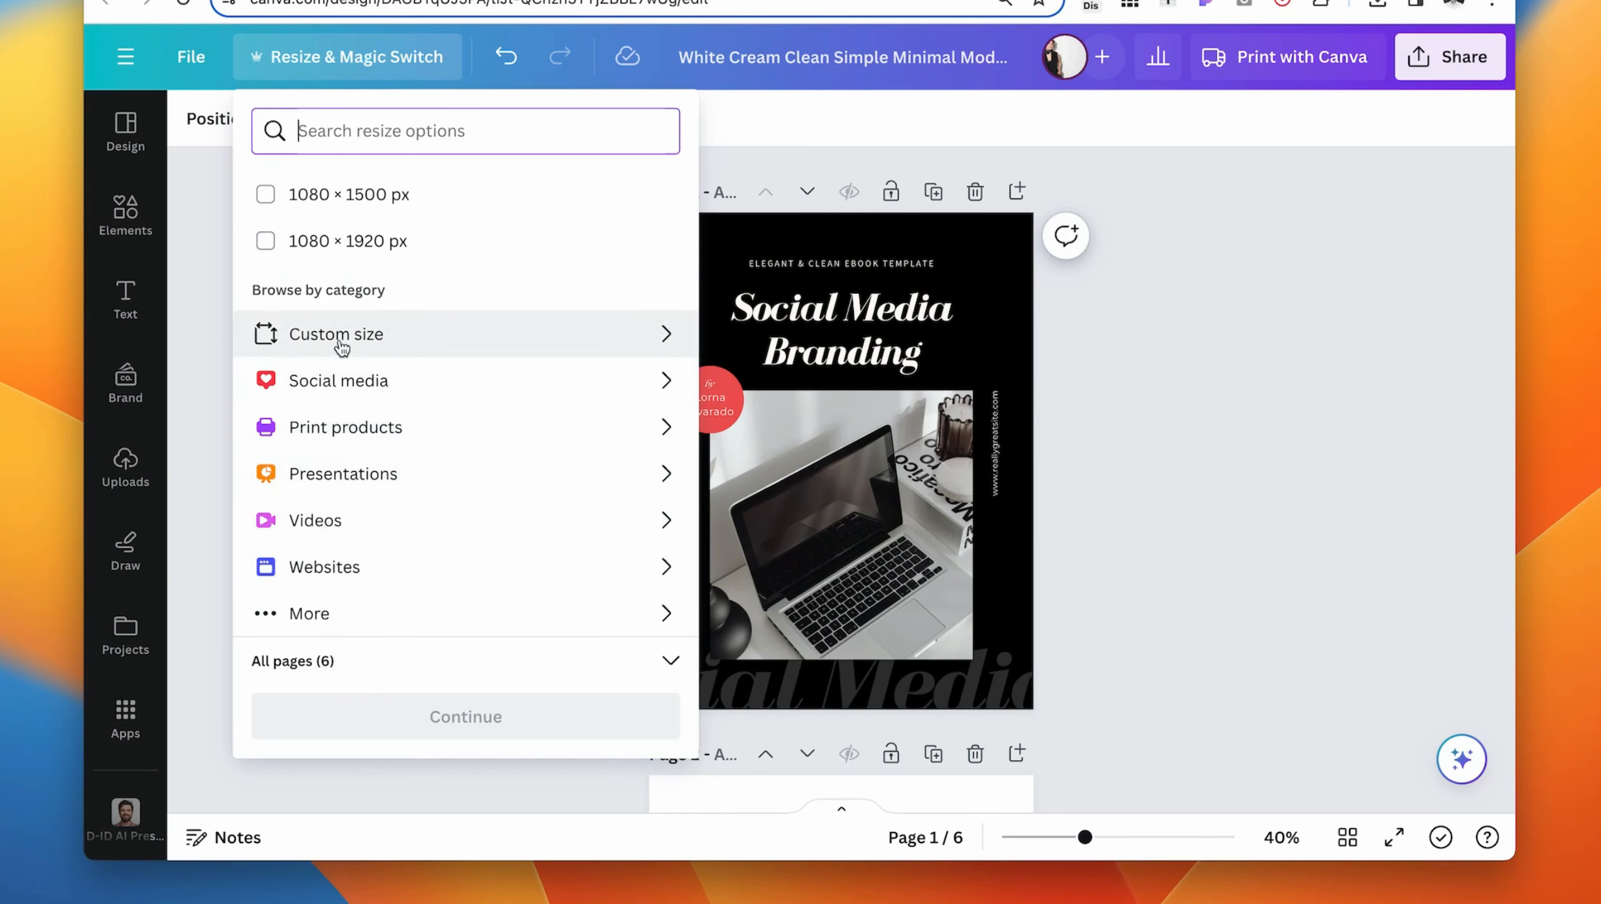
left_click(341, 348)
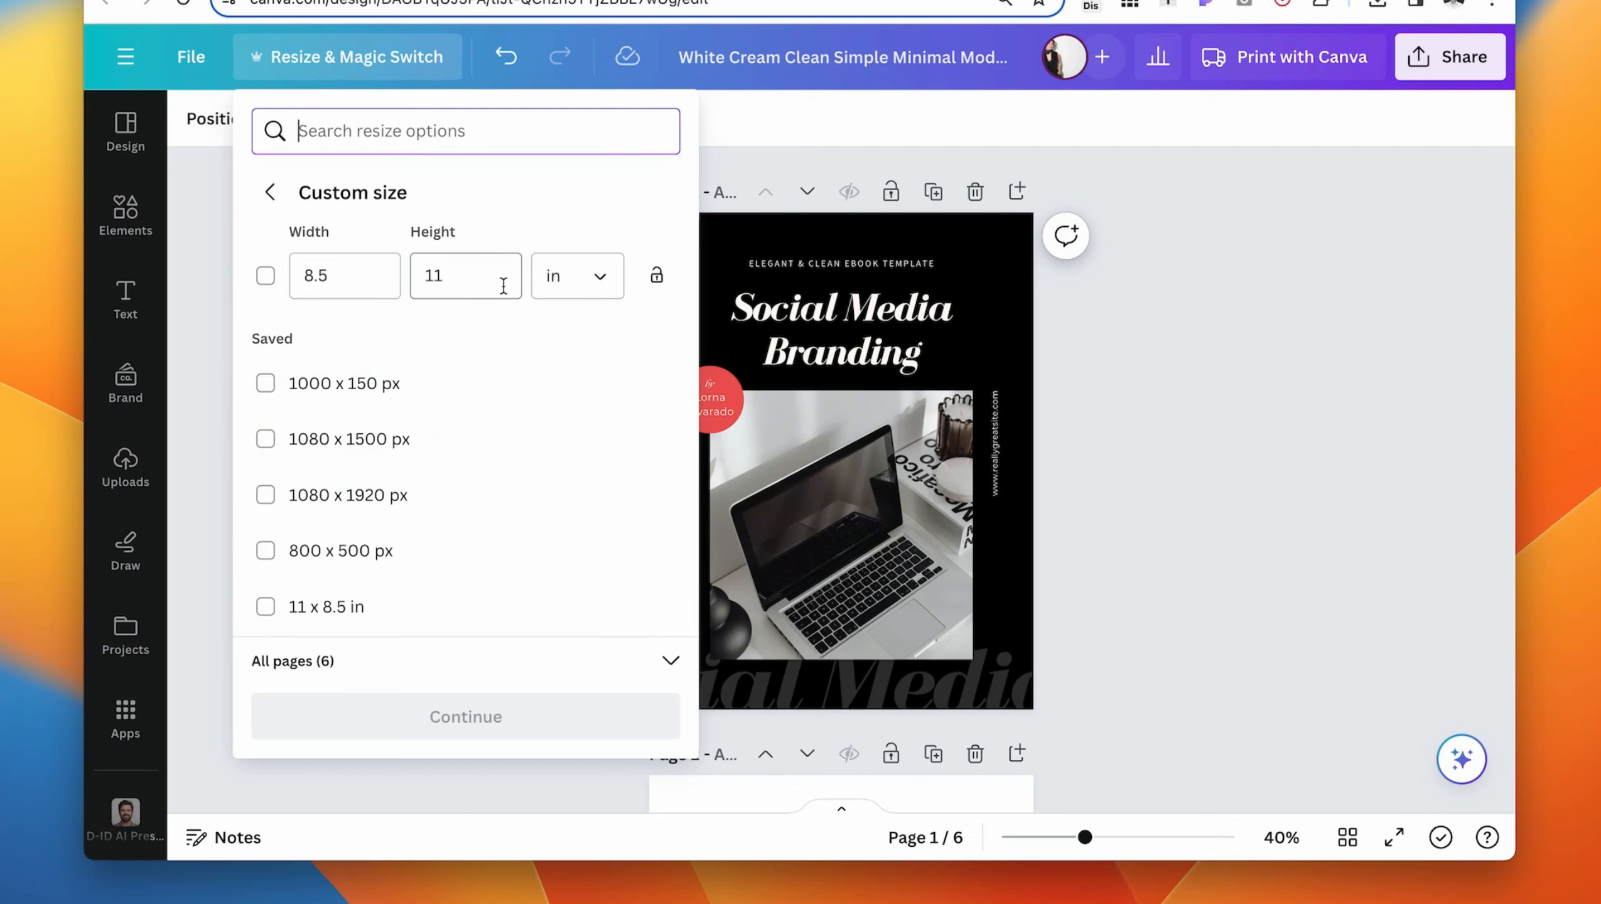
left_click(370, 273)
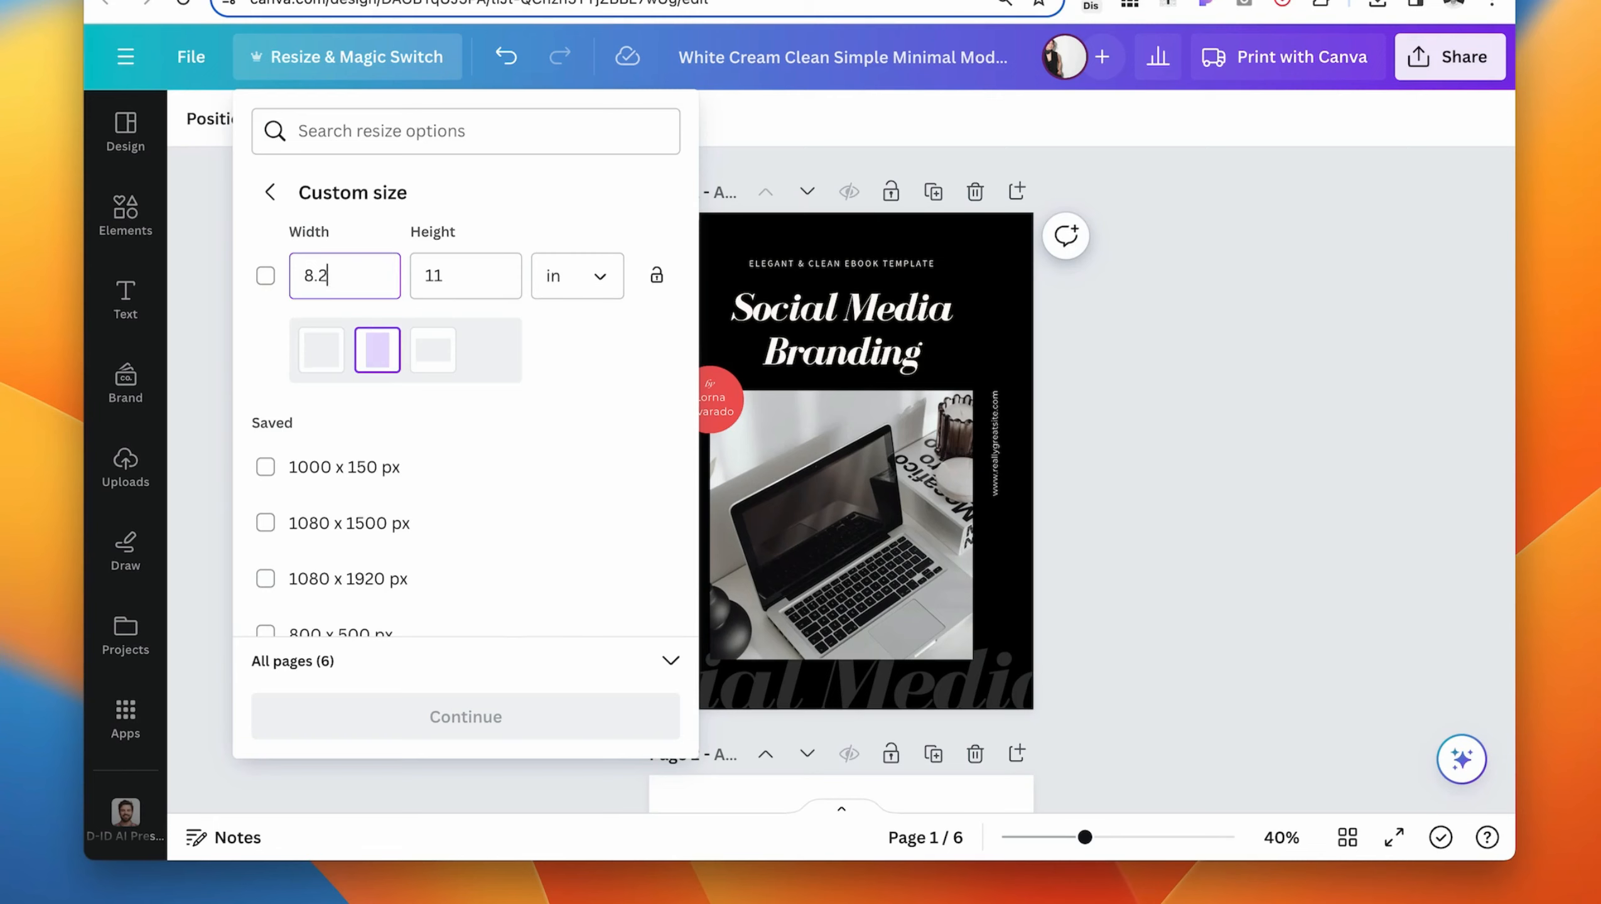
left_click(471, 274)
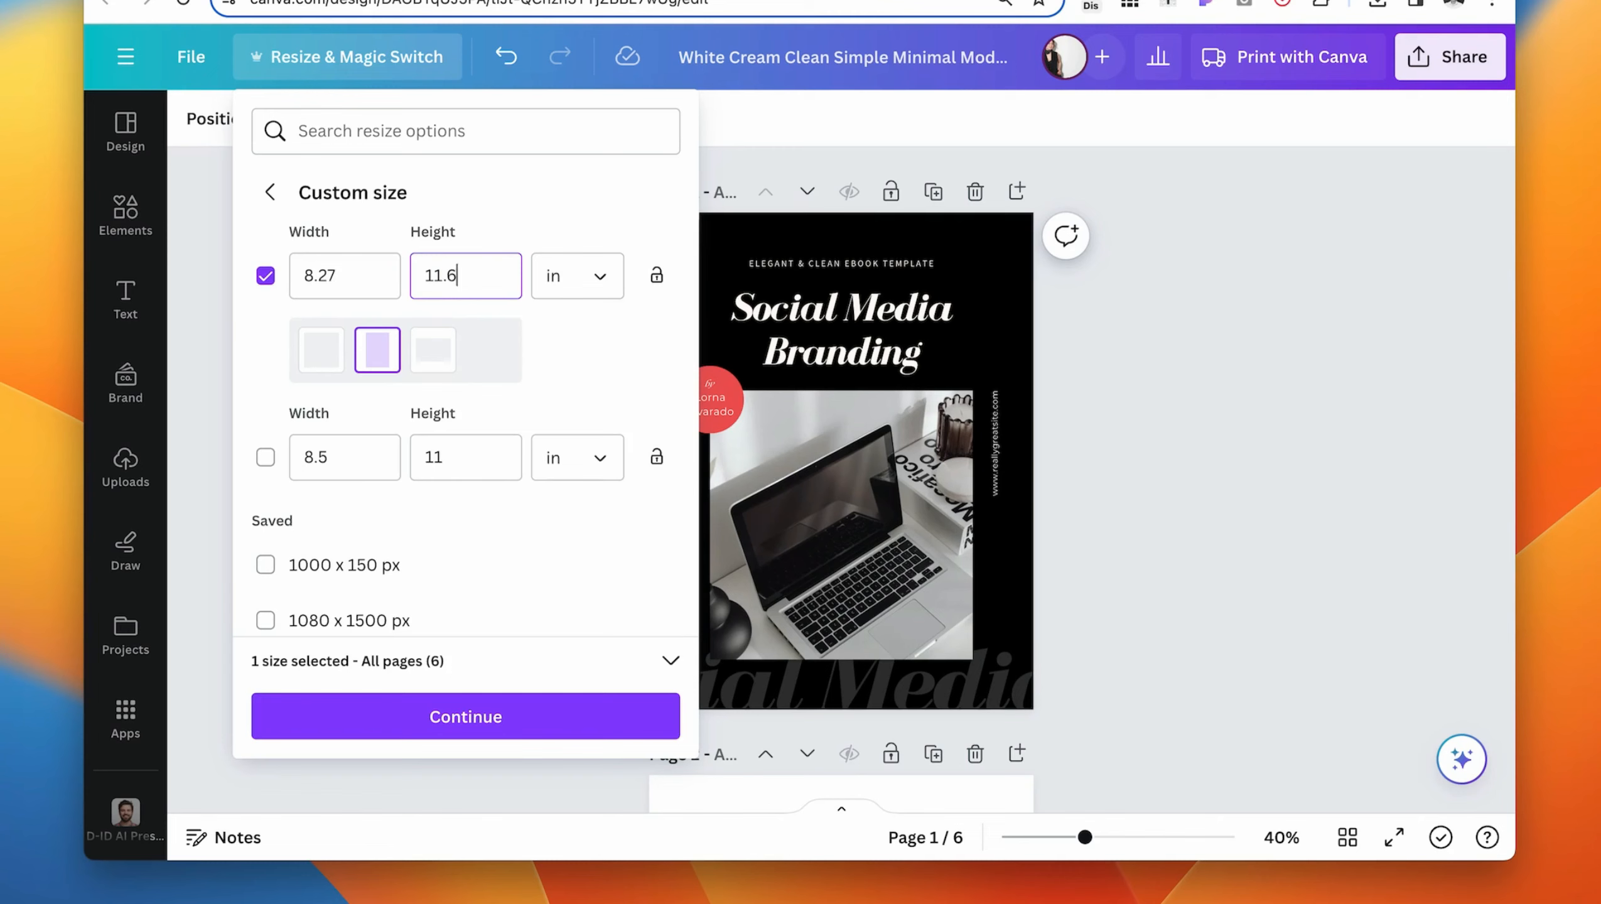
left_click(510, 696)
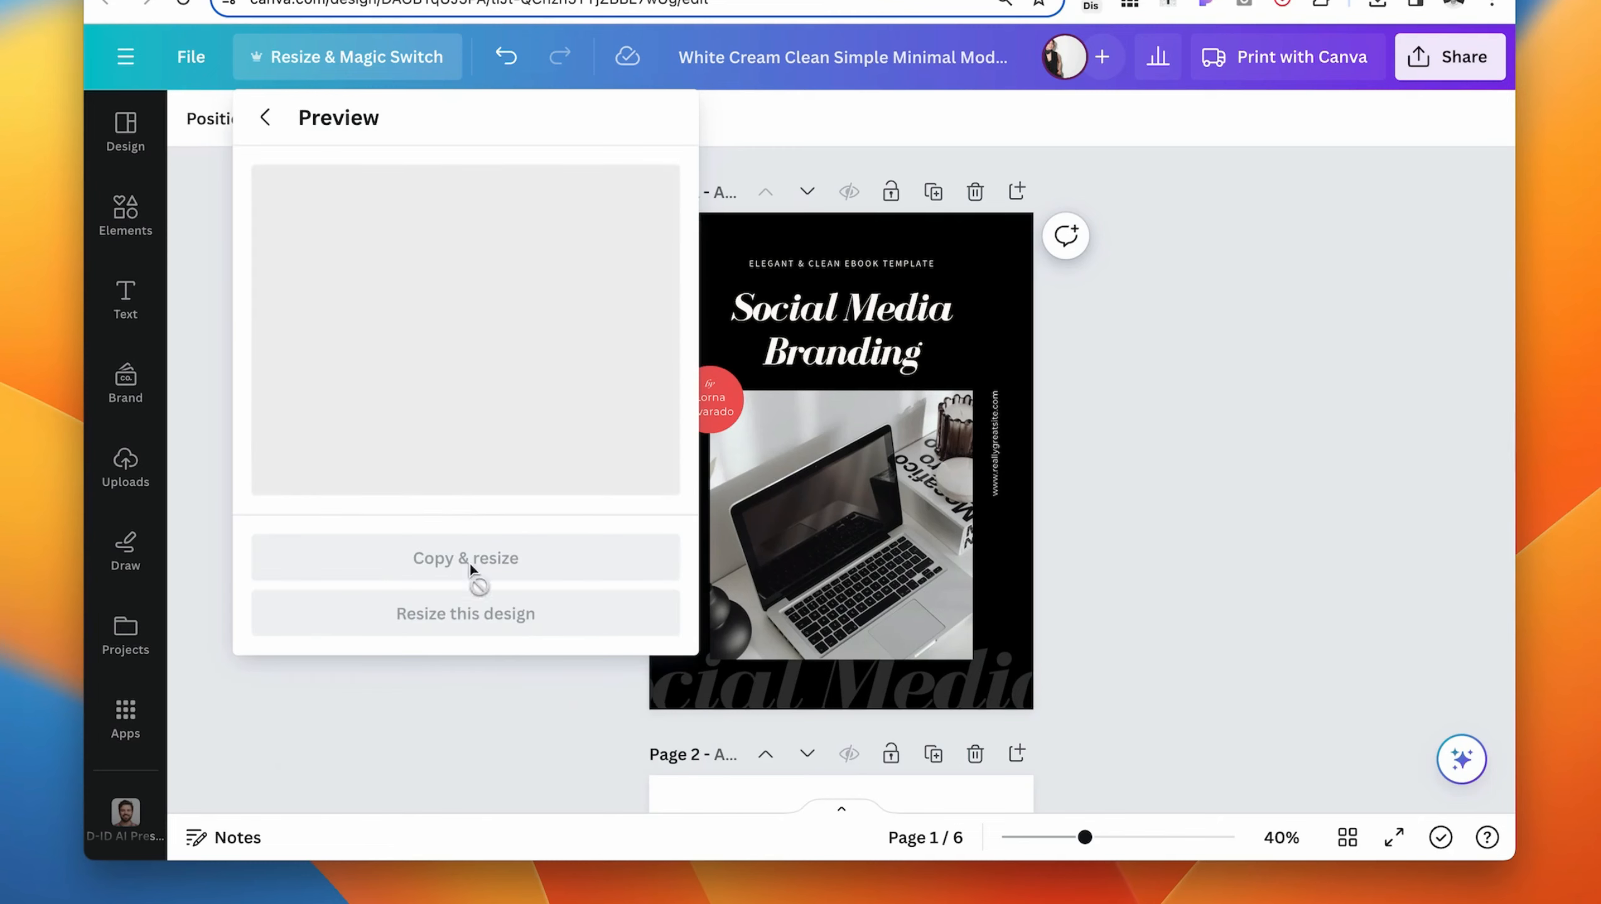
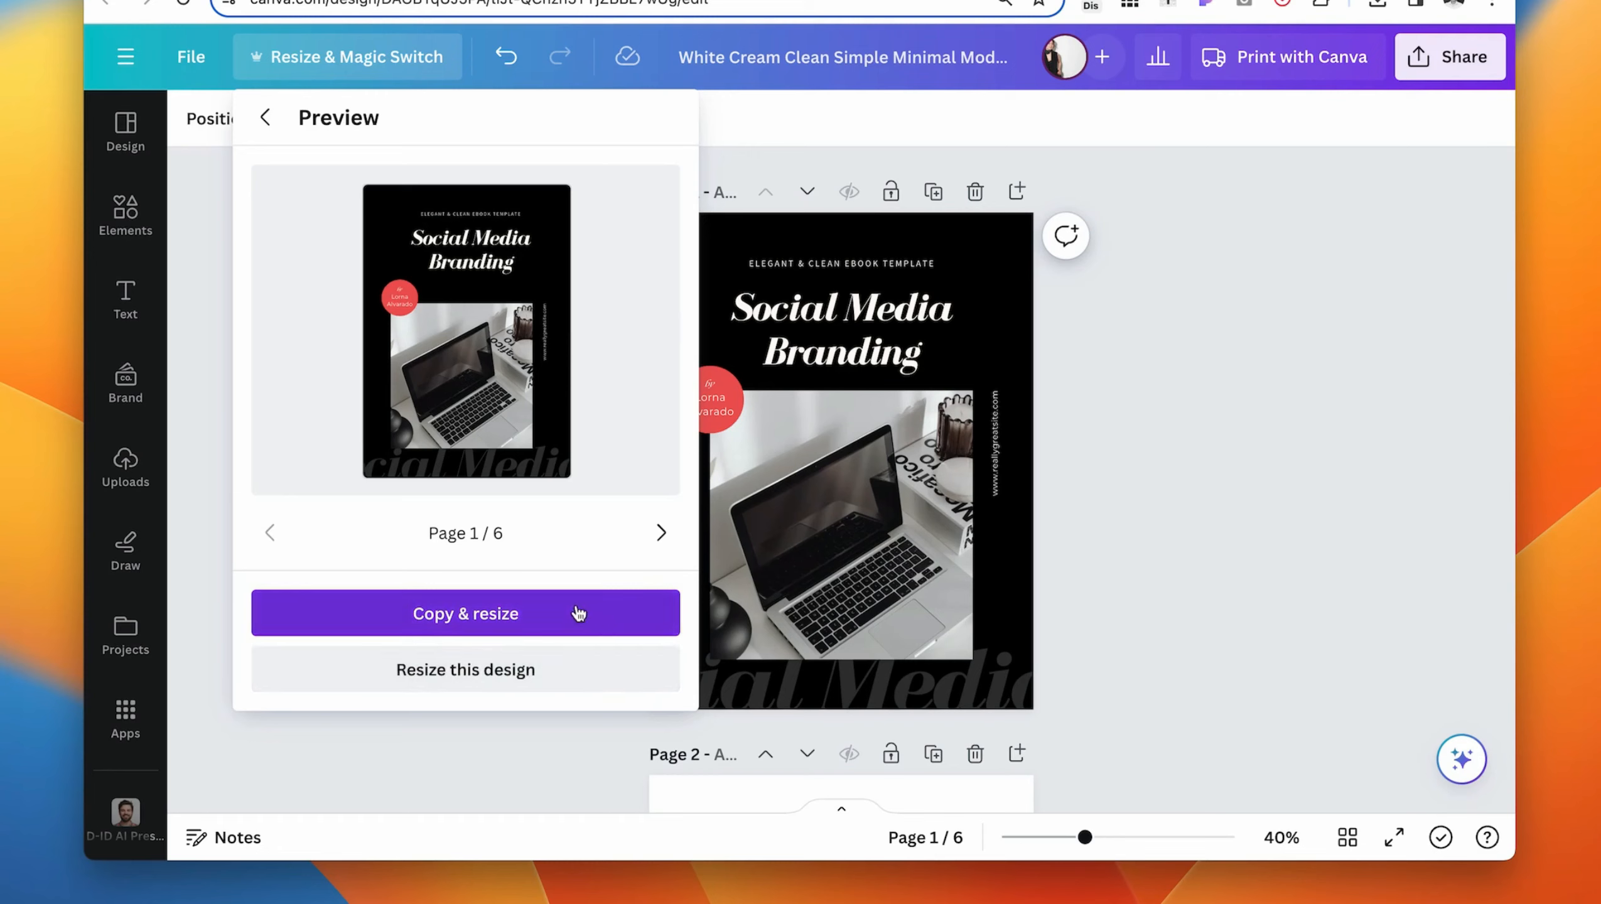
- Create a copy of the design resized to 8.27 × 11.69 in
left_click(561, 624)
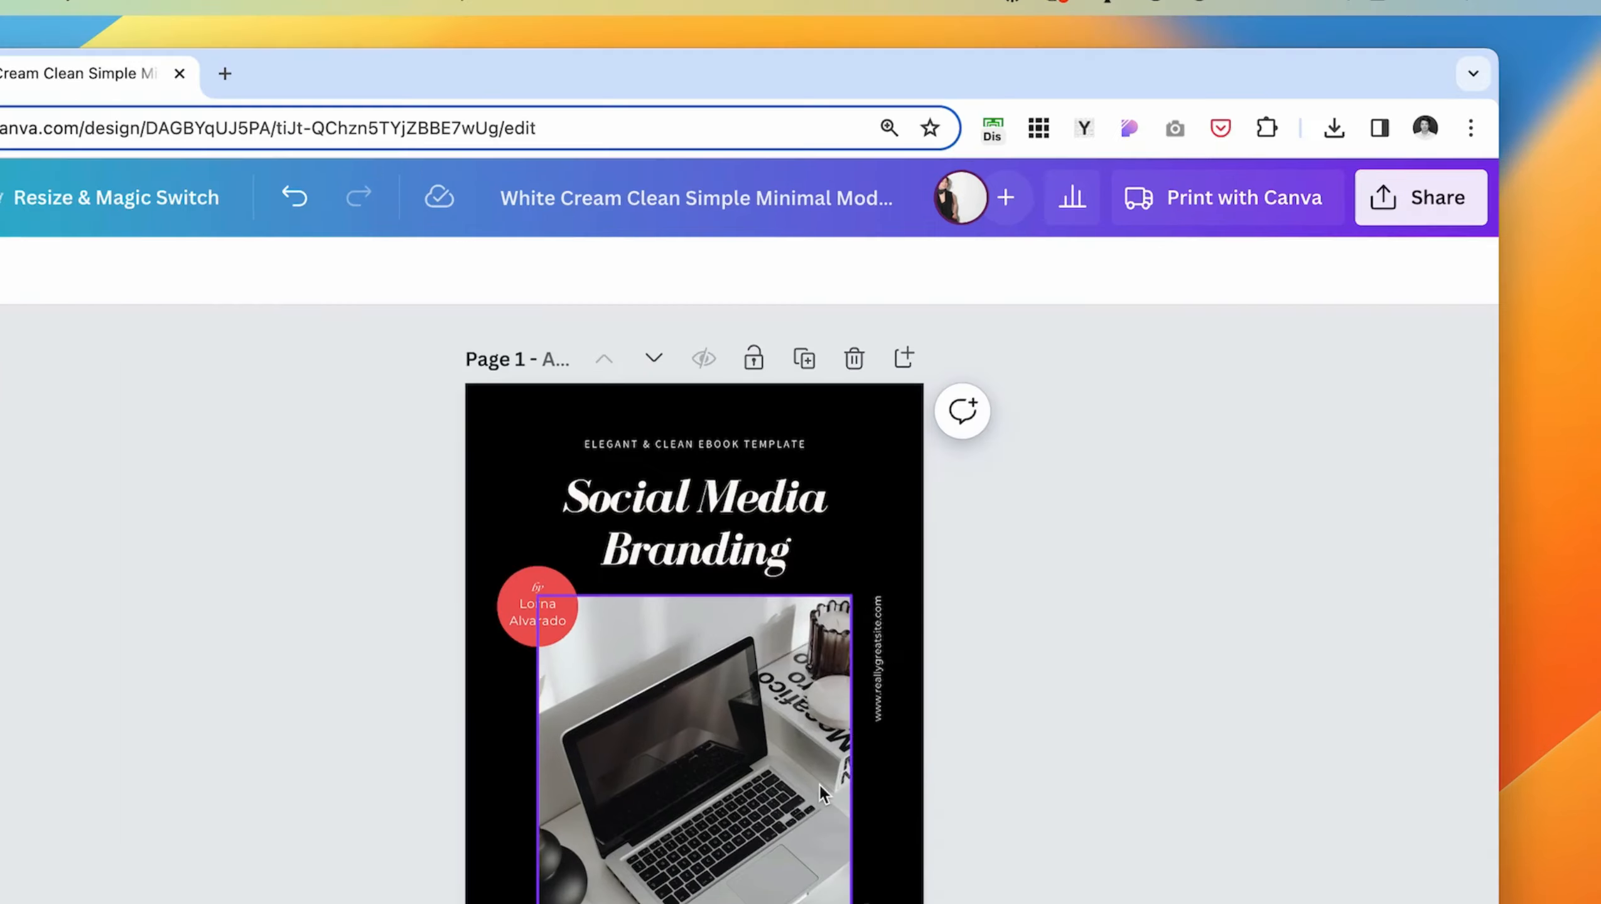
scroll(820, 785, "down", 4)
scroll(1096, 683, "up", 4)
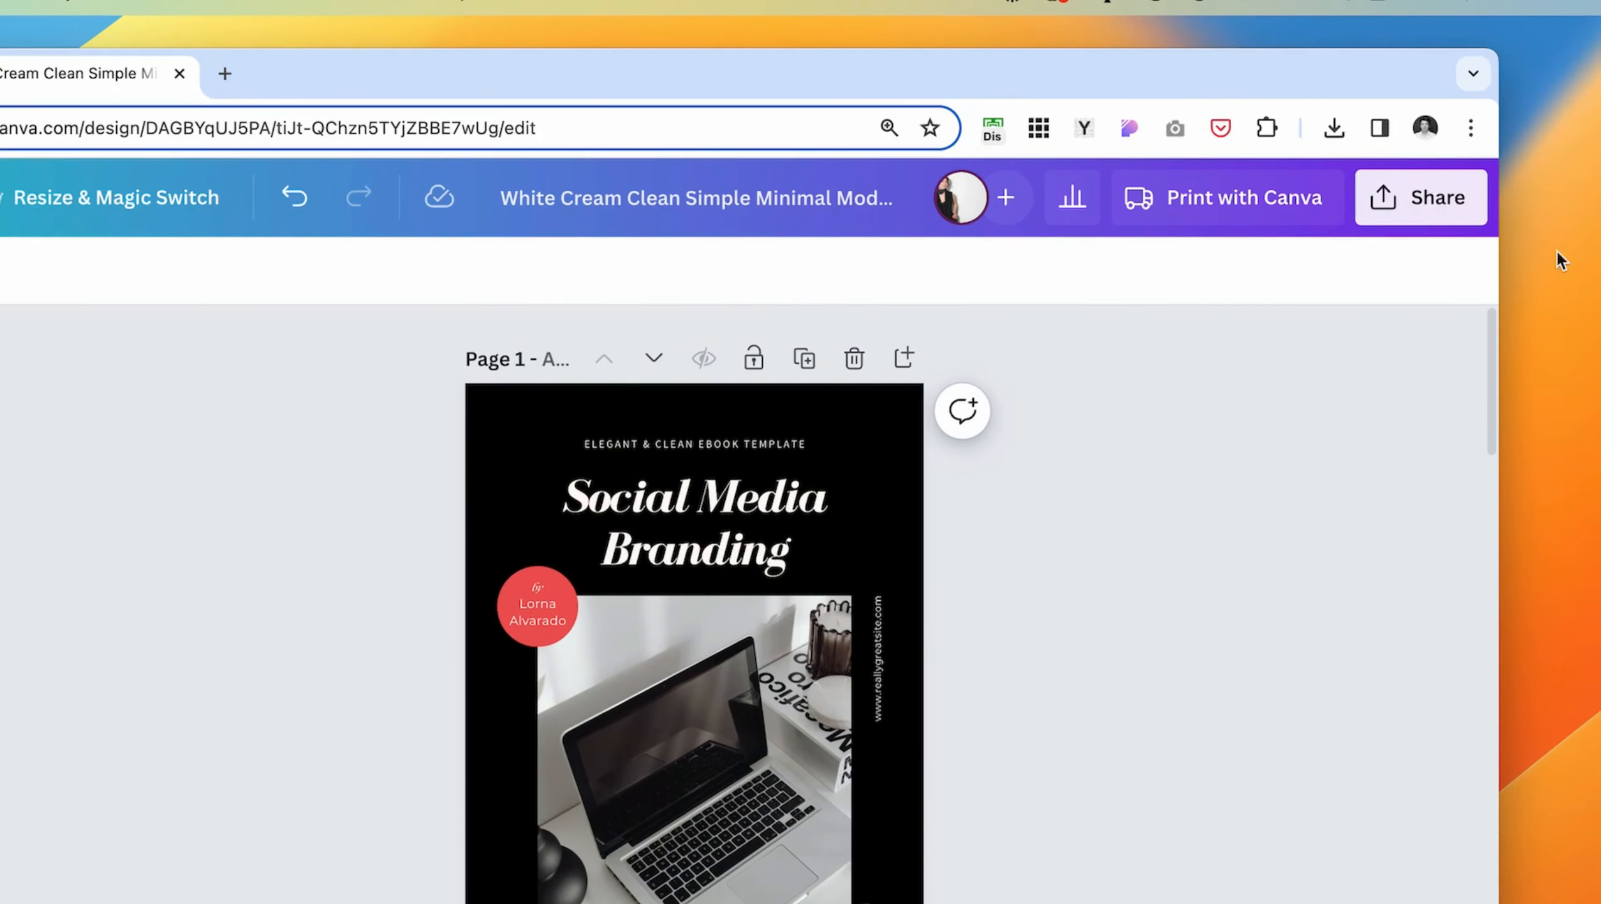
- Create a public view link for the ebook design and copy it
left_click(1398, 213)
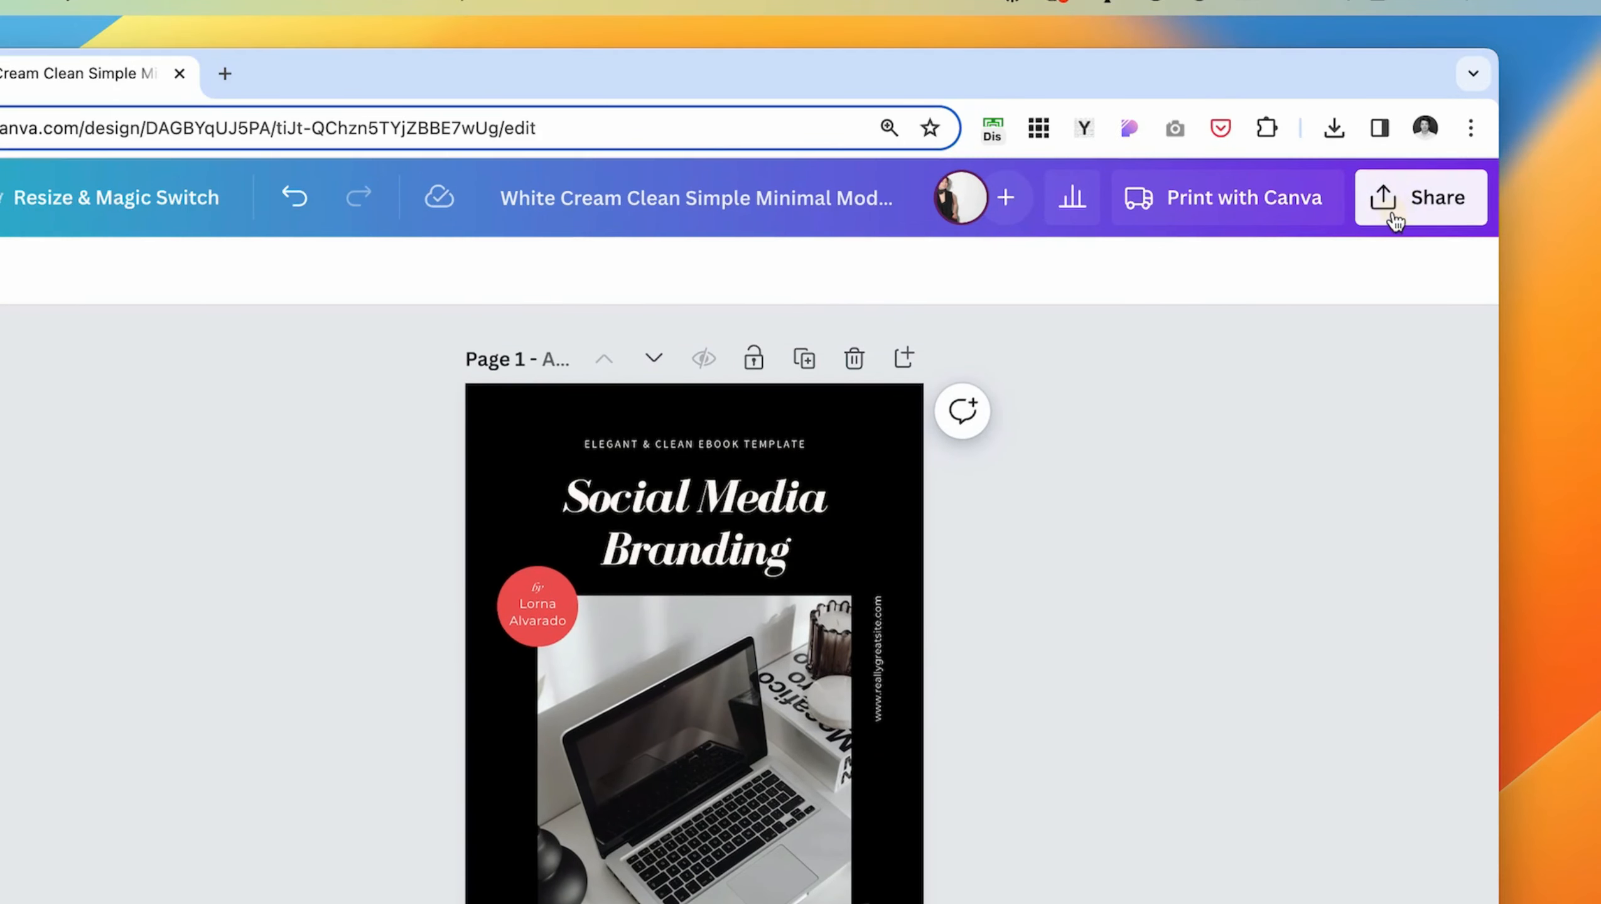
scroll(955, 832, "down", 2)
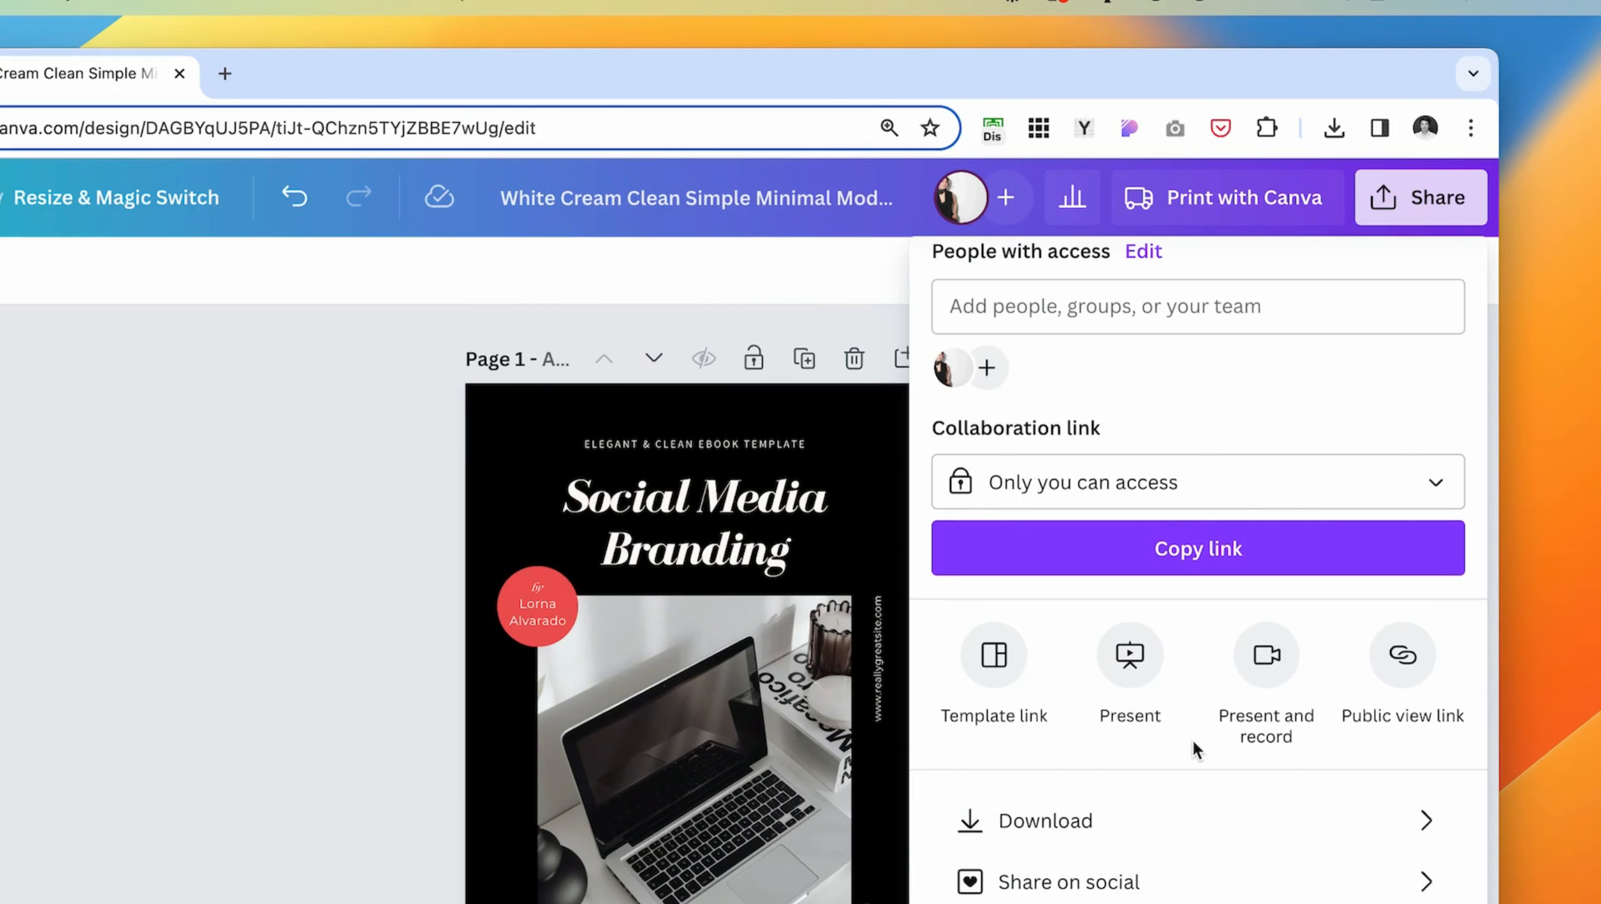
left_click(1415, 671)
left_click(1227, 837)
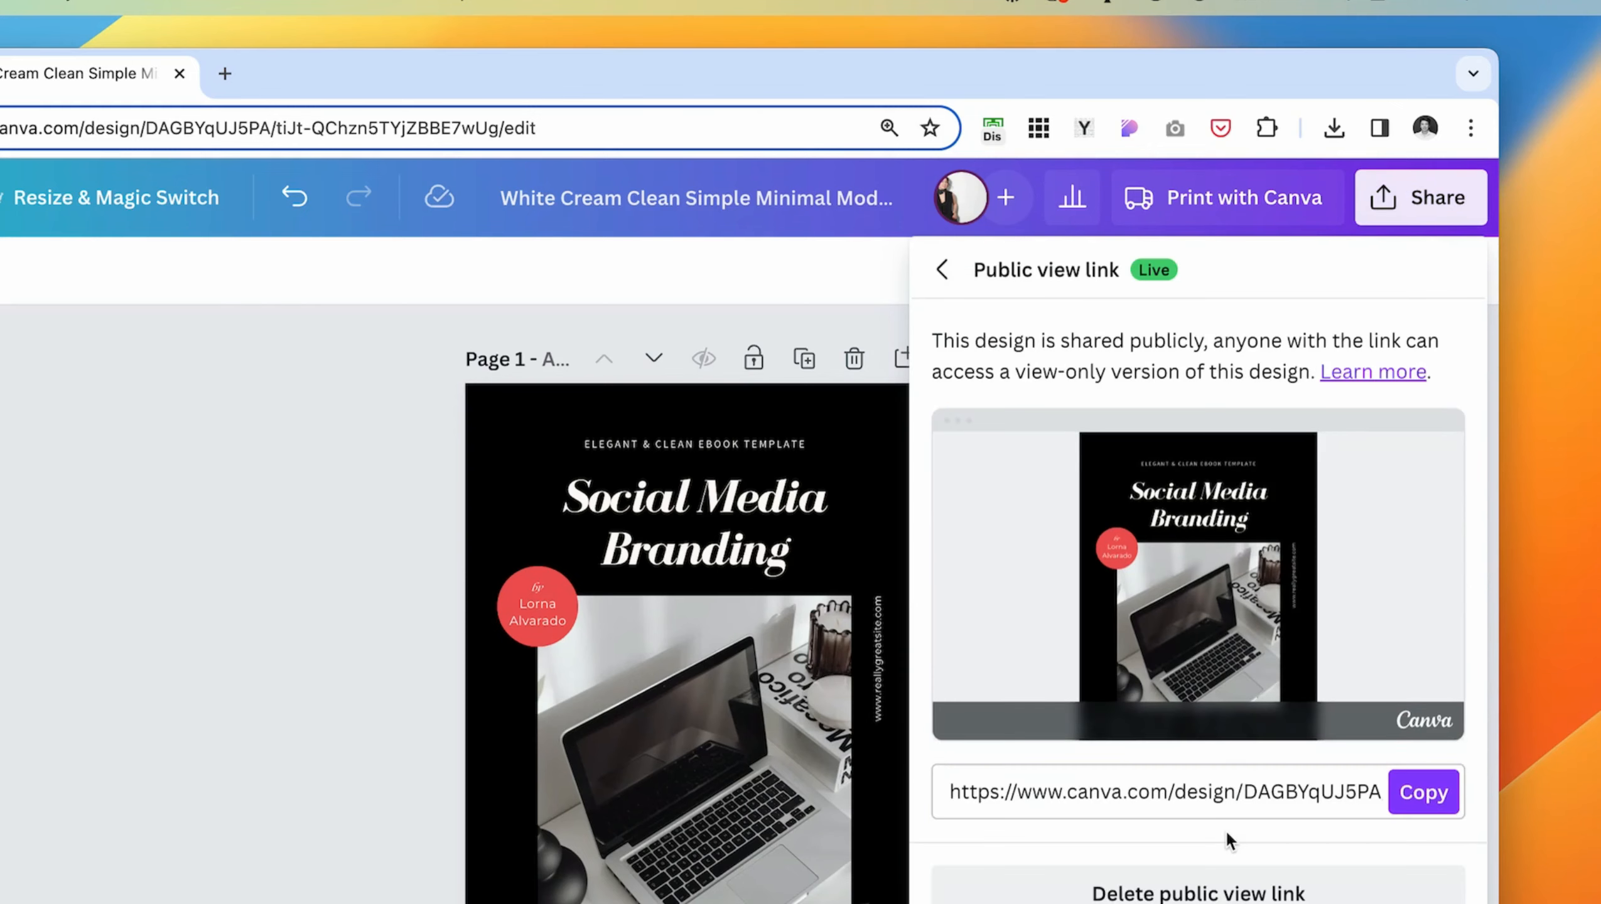
left_click(1422, 795)
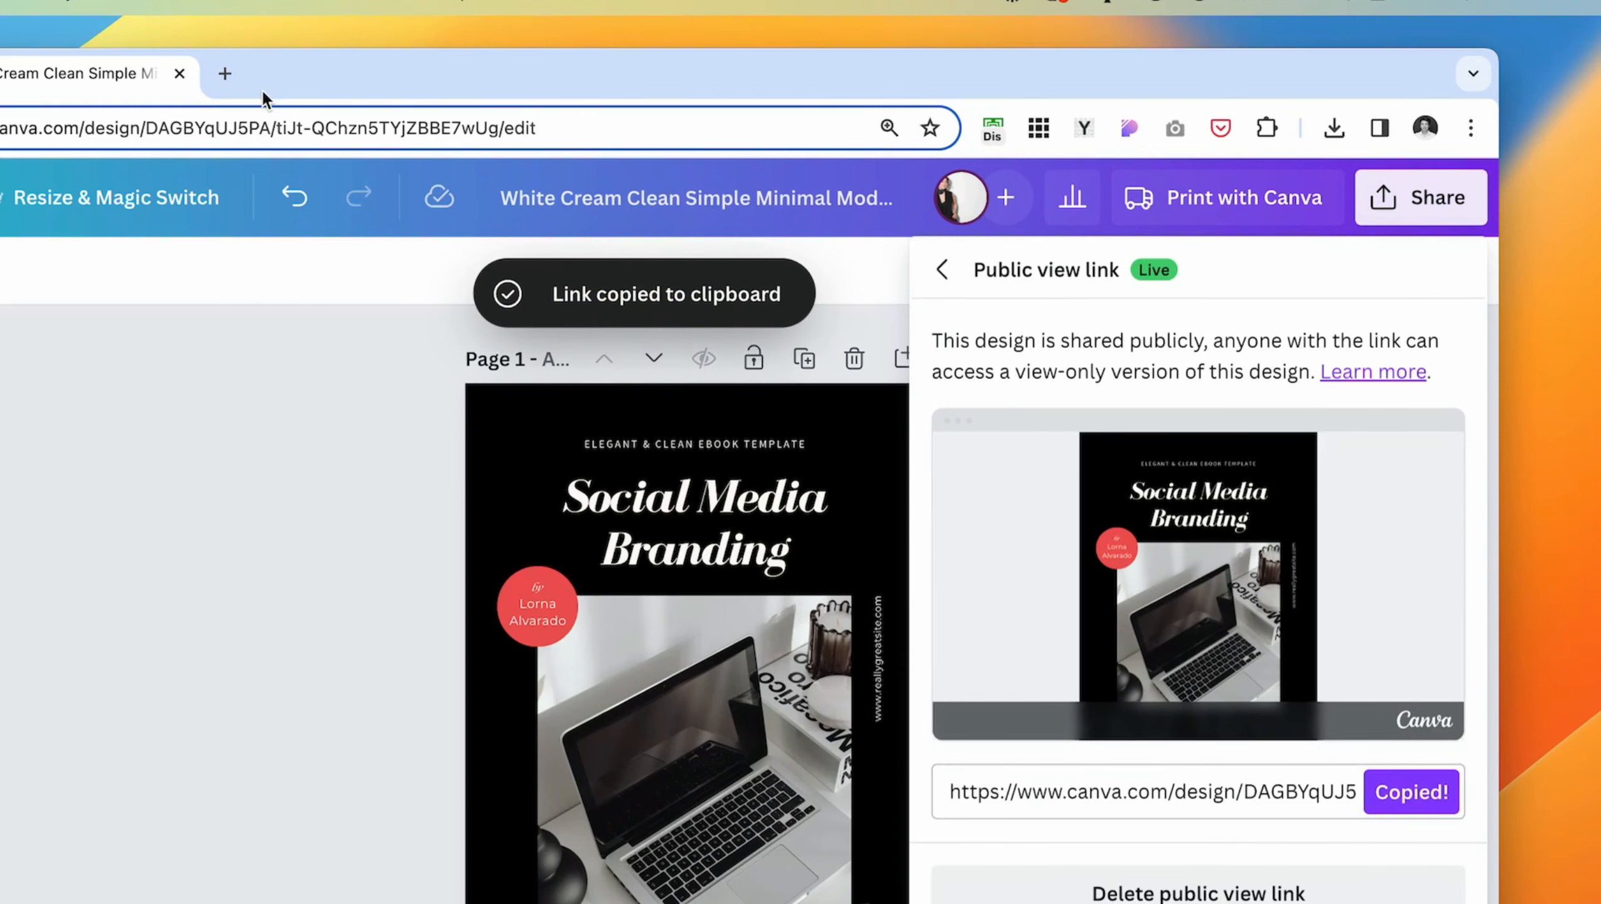
- Open the public view link in a new browser tab, page to the contents and test the "Business Overview" link
left_click(224, 73)
key("super+v")
key("Return")
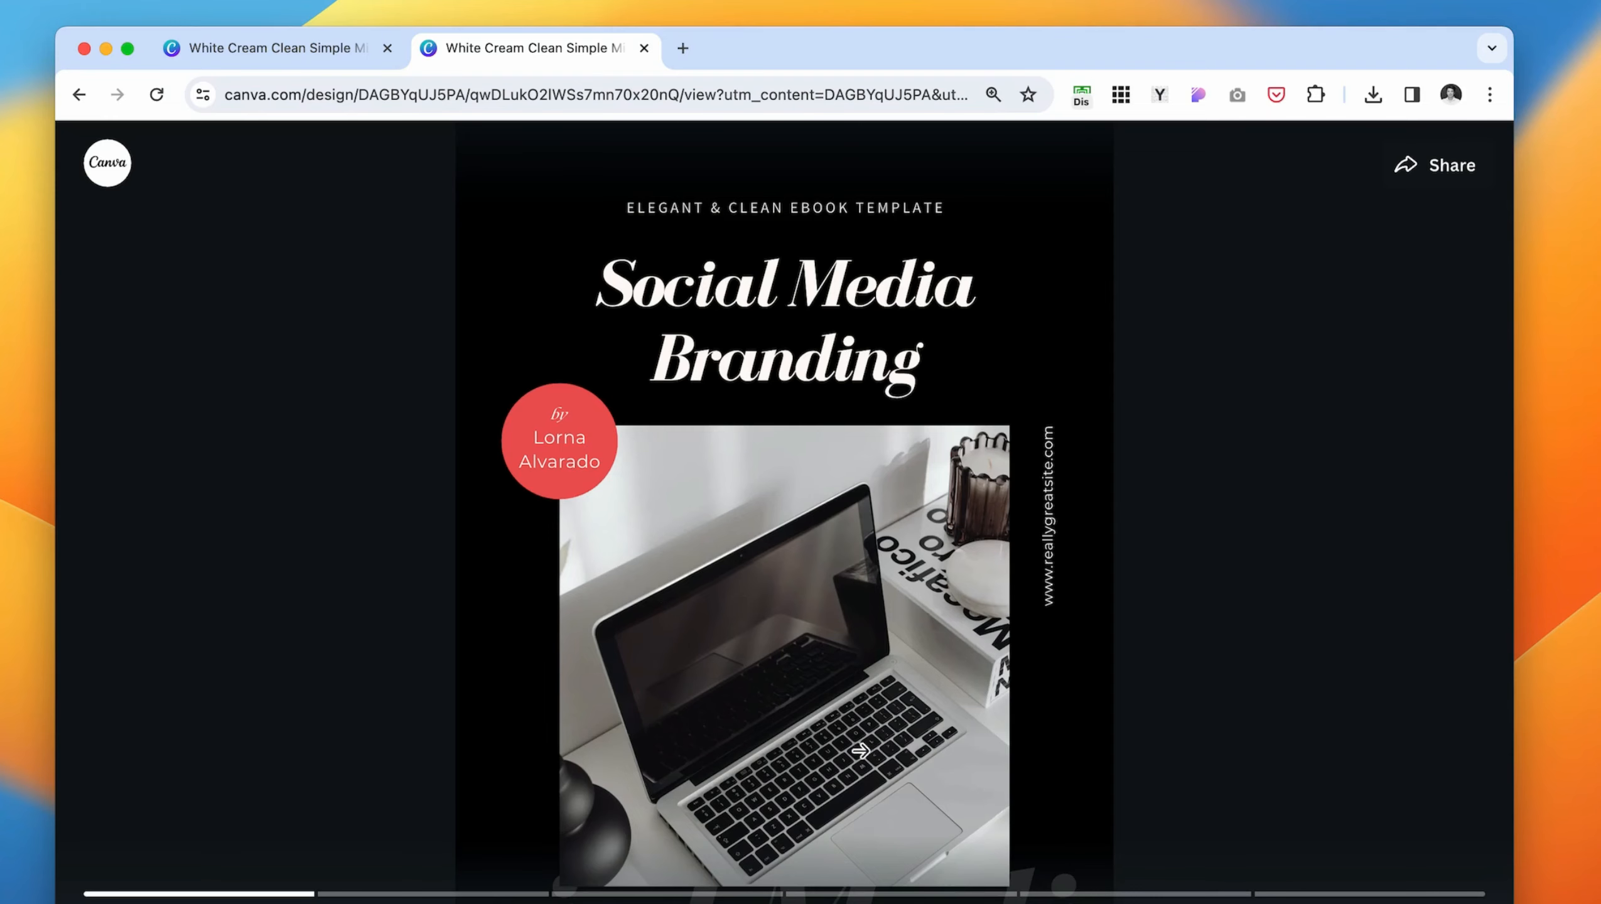
left_click(863, 735)
left_click(794, 622)
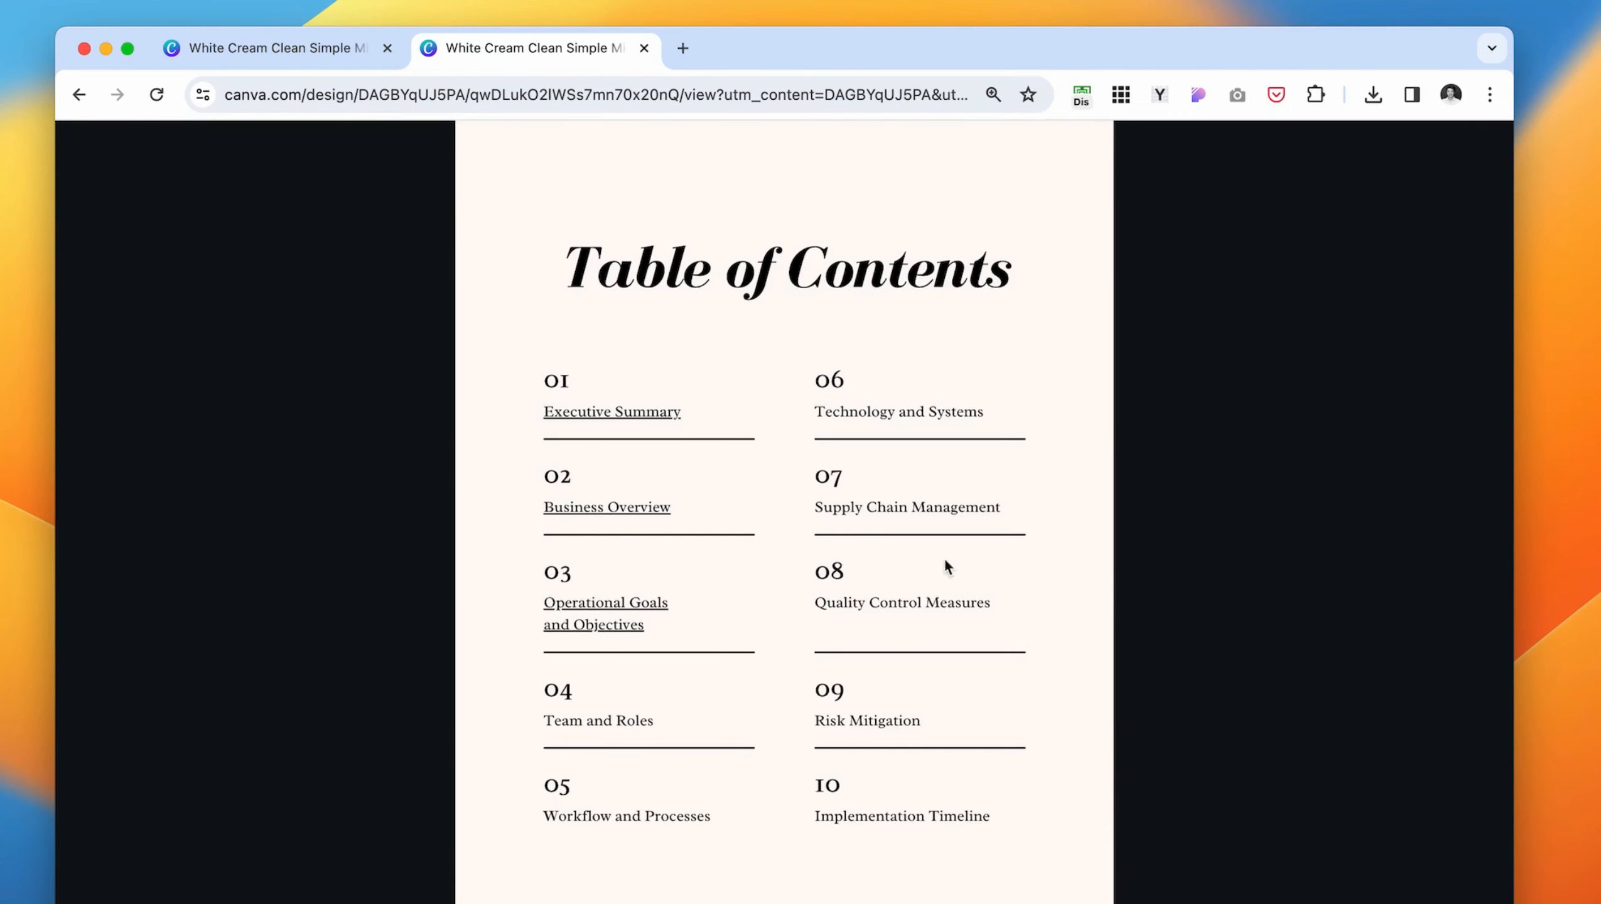
left_click(573, 513)
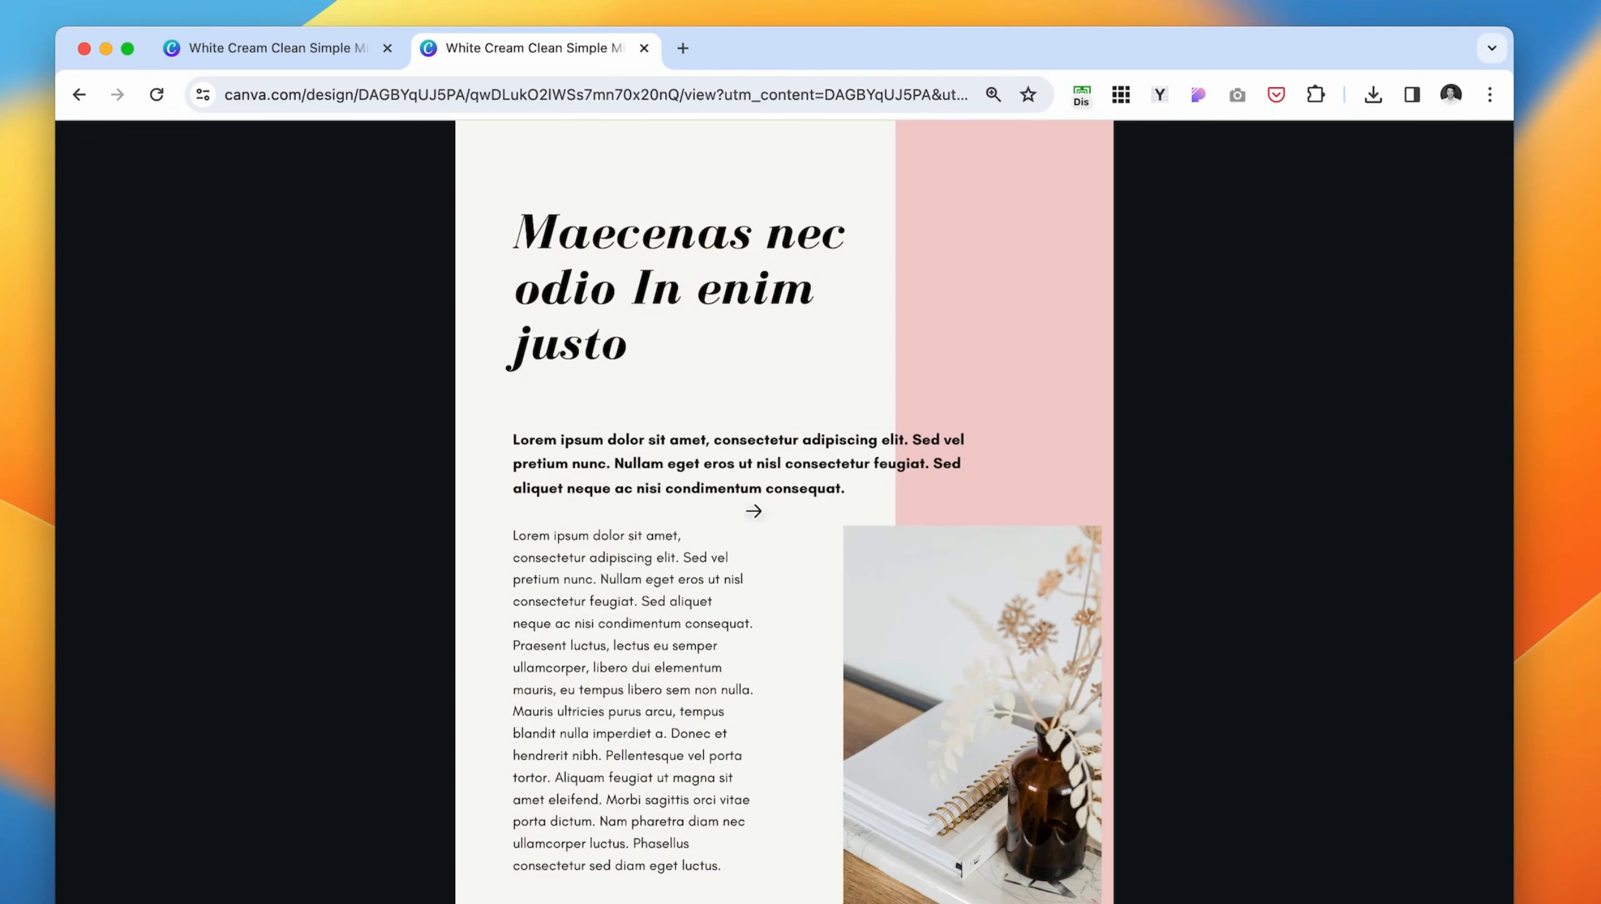
left_click(802, 513)
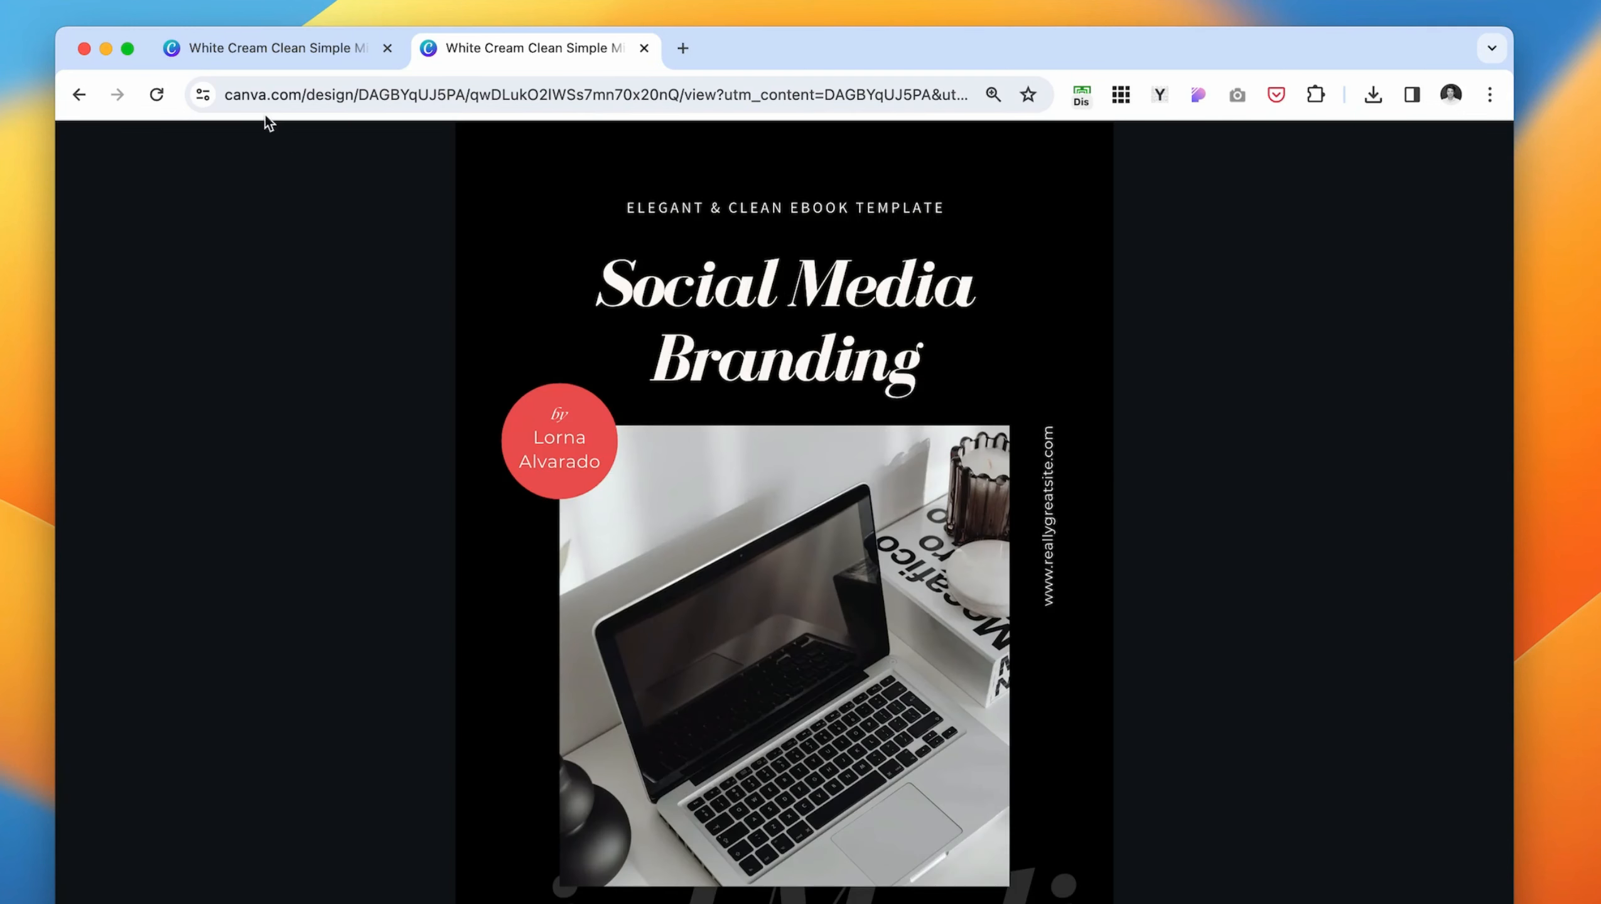
- Return to the ebook's editing tab and set the download file type to PDF Standard
left_click(301, 53)
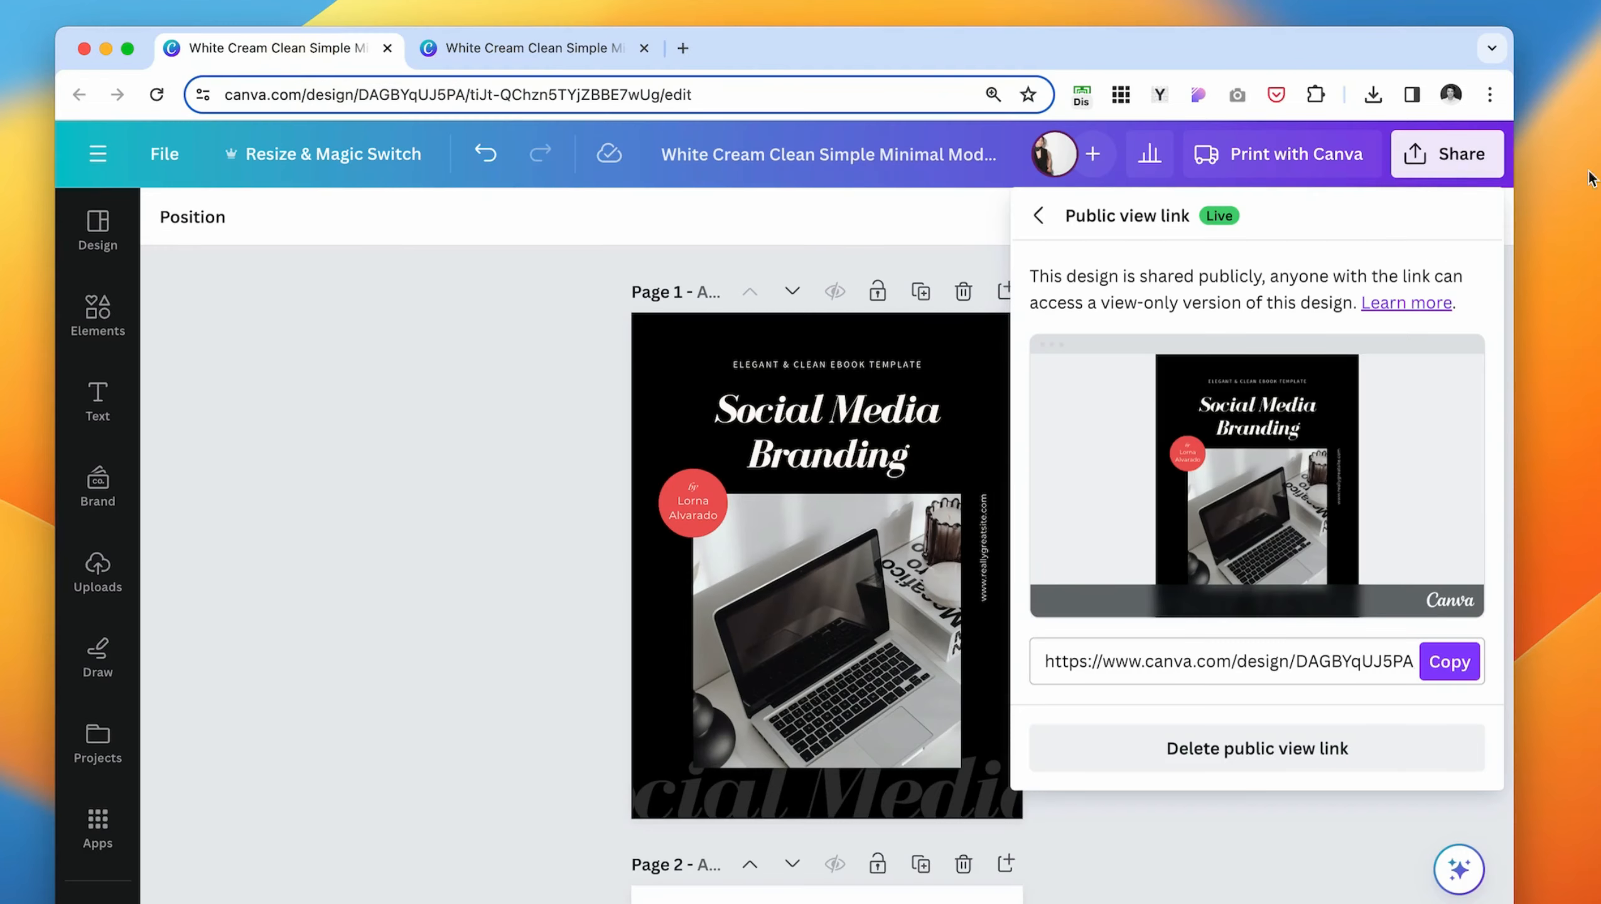
left_click(1034, 216)
scroll(1132, 664, "down", 2)
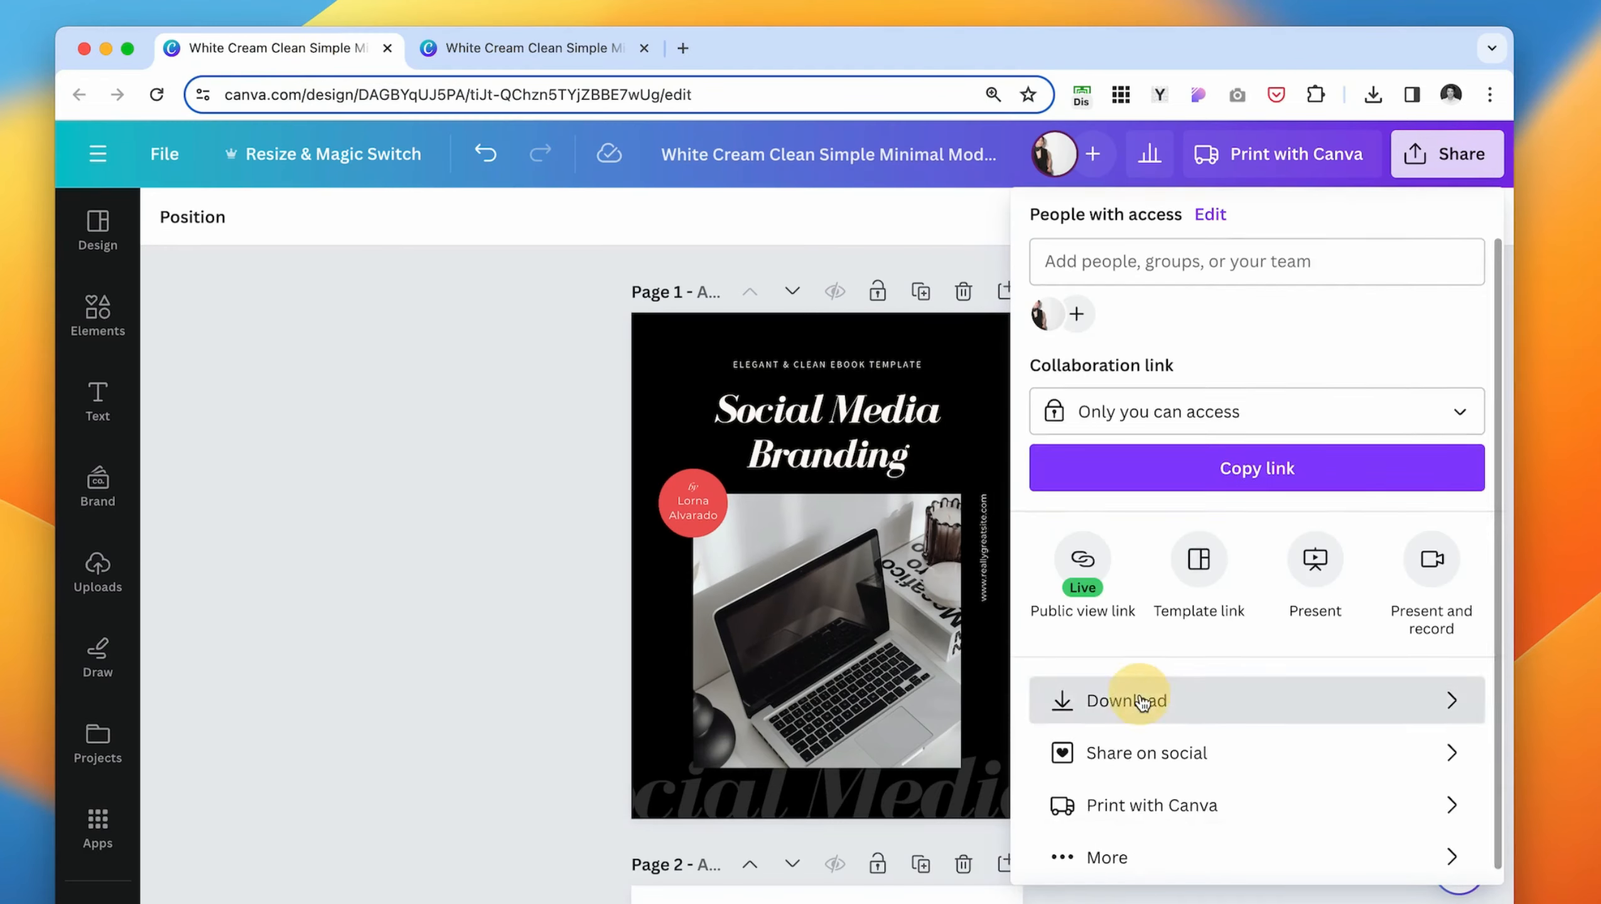
left_click(1136, 700)
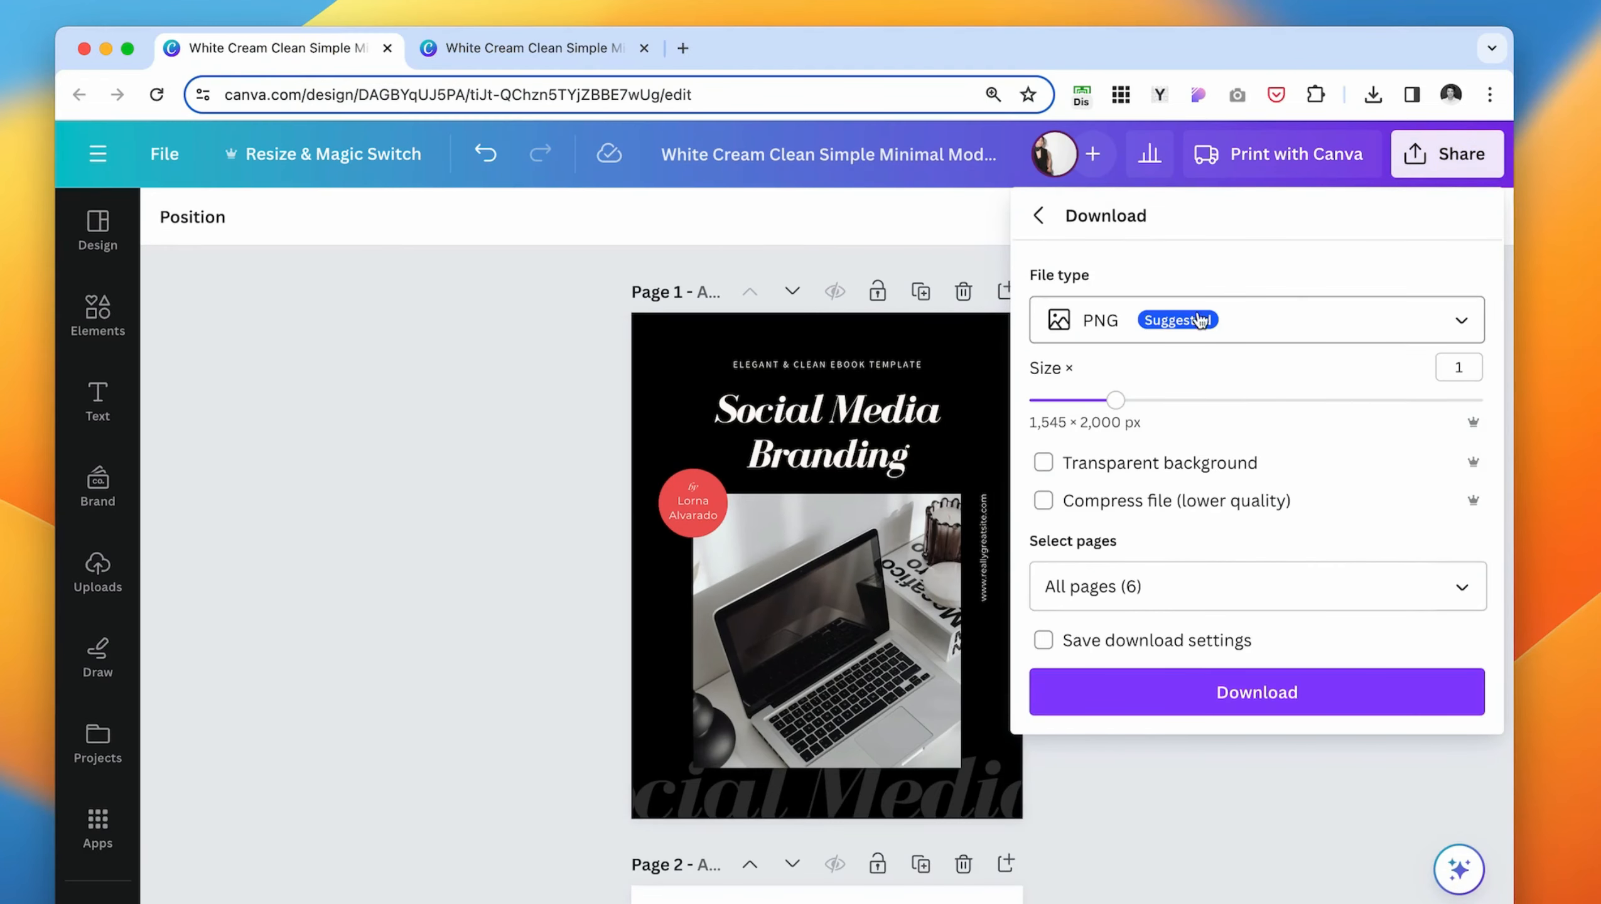
left_click(1341, 321)
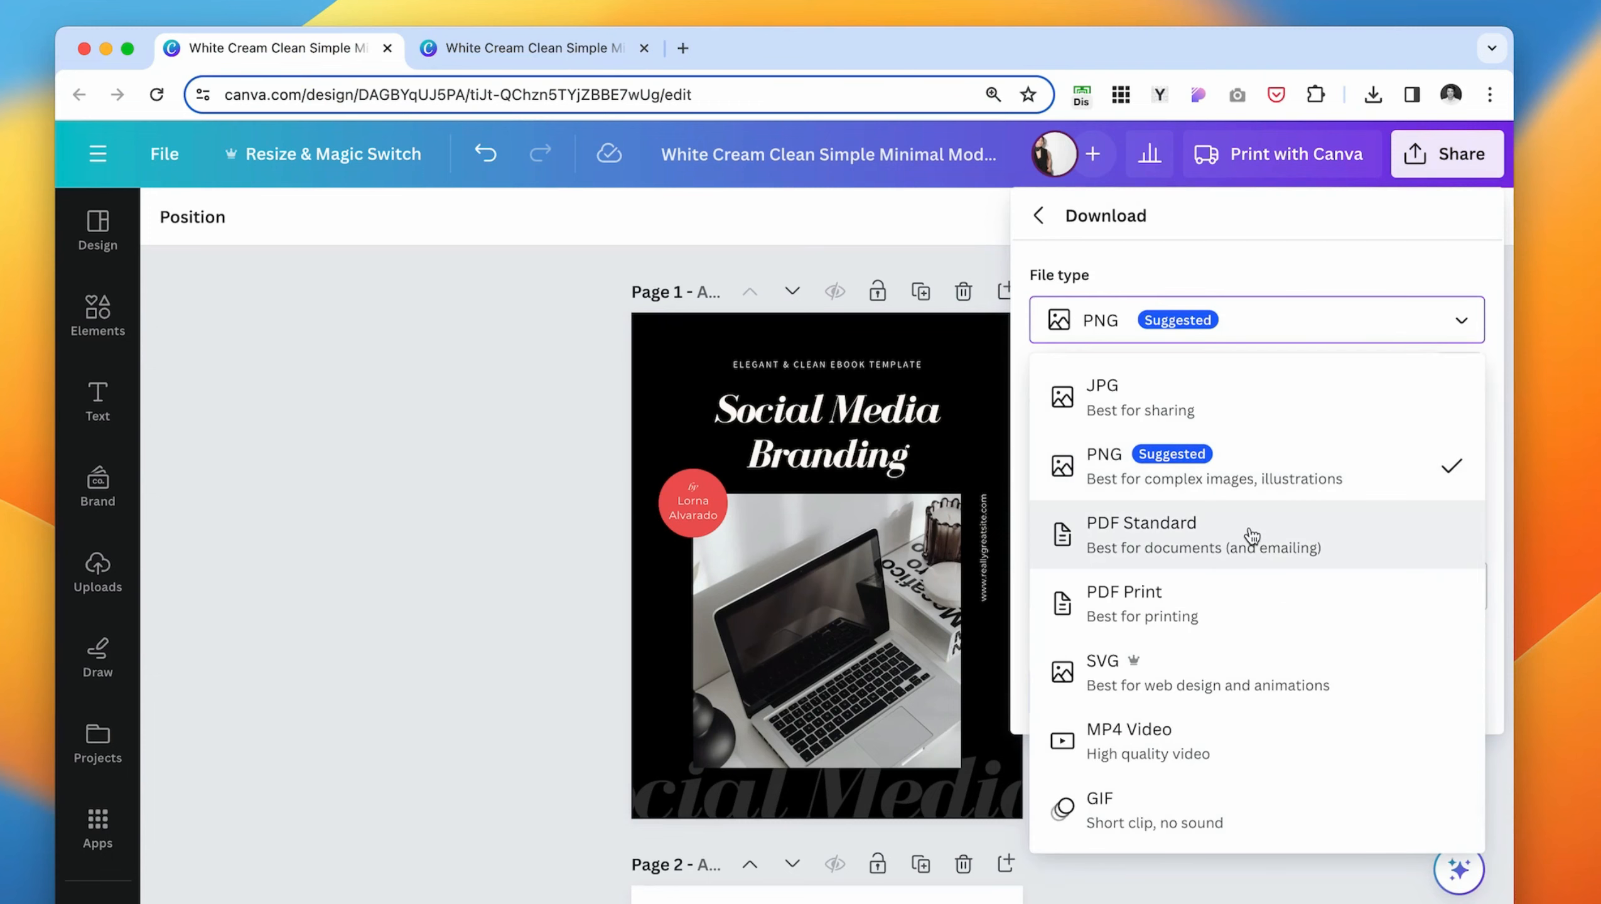
left_click(1298, 543)
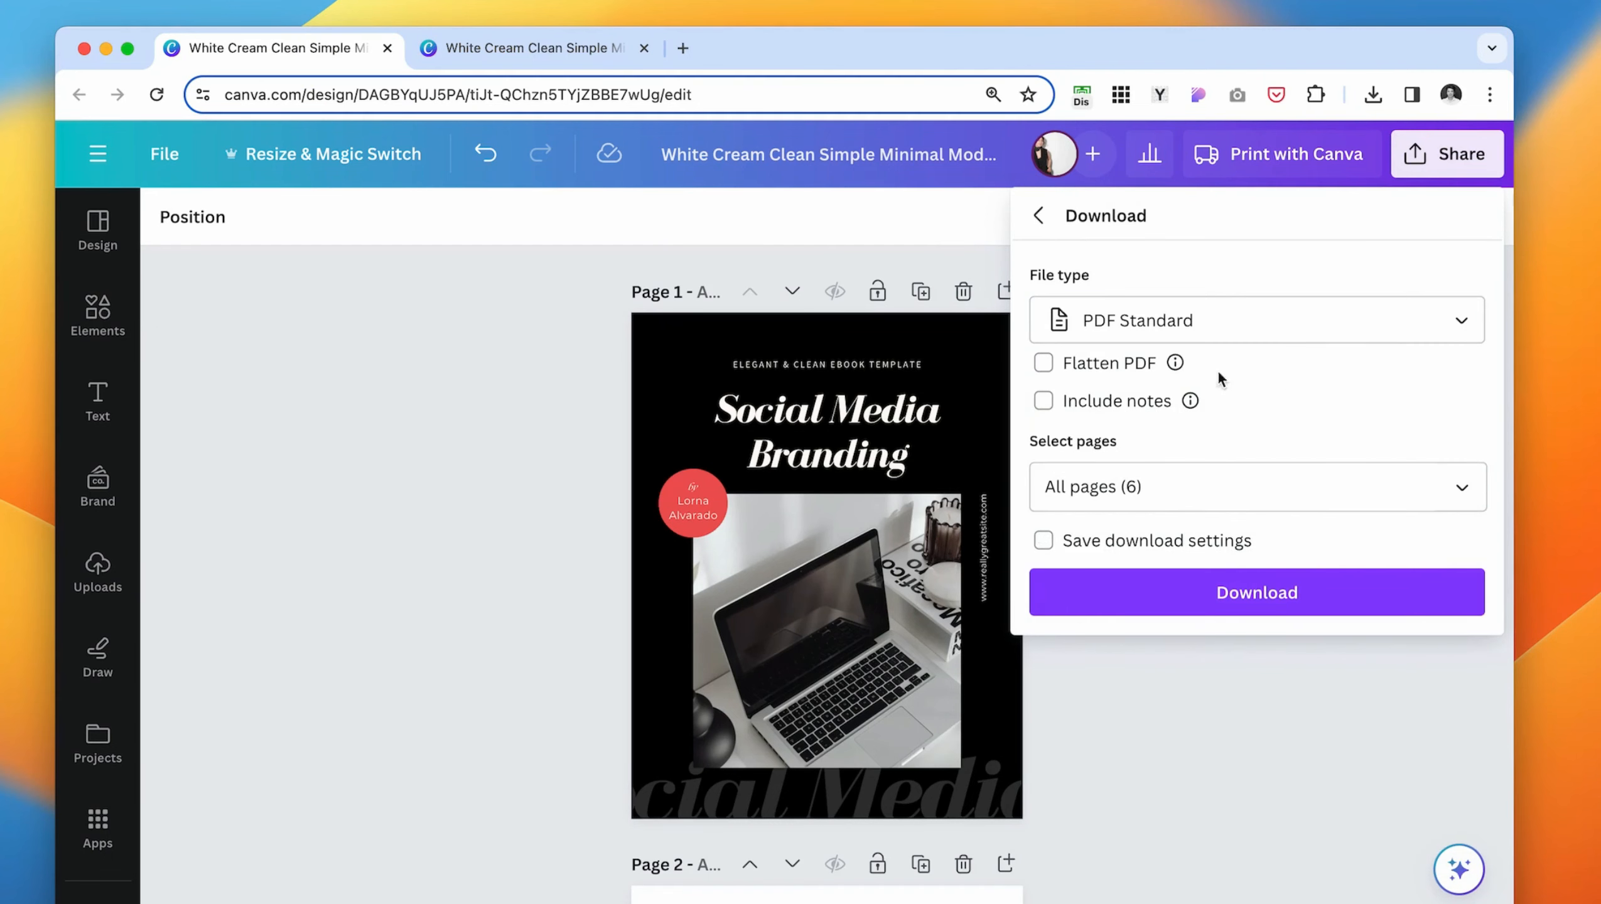
- Exclude page 2 from the page selection and download pages 1 and 3–6 as a PDF
left_click(1265, 486)
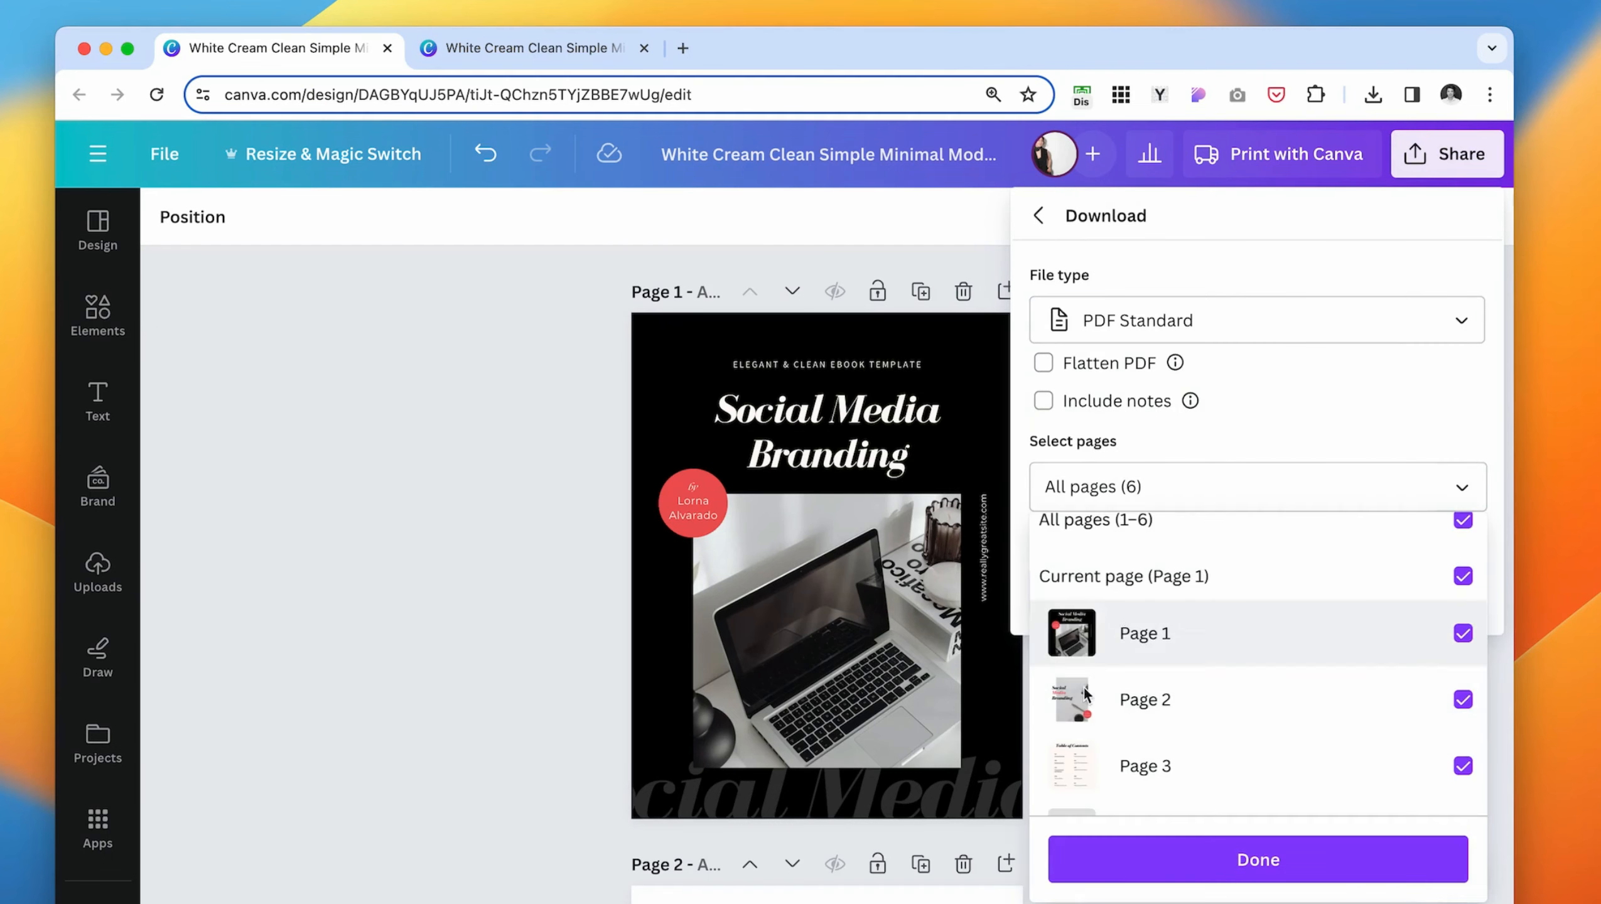
left_click(1462, 699)
scroll(1169, 590, "down", 2)
scroll(1232, 564, "up", 3)
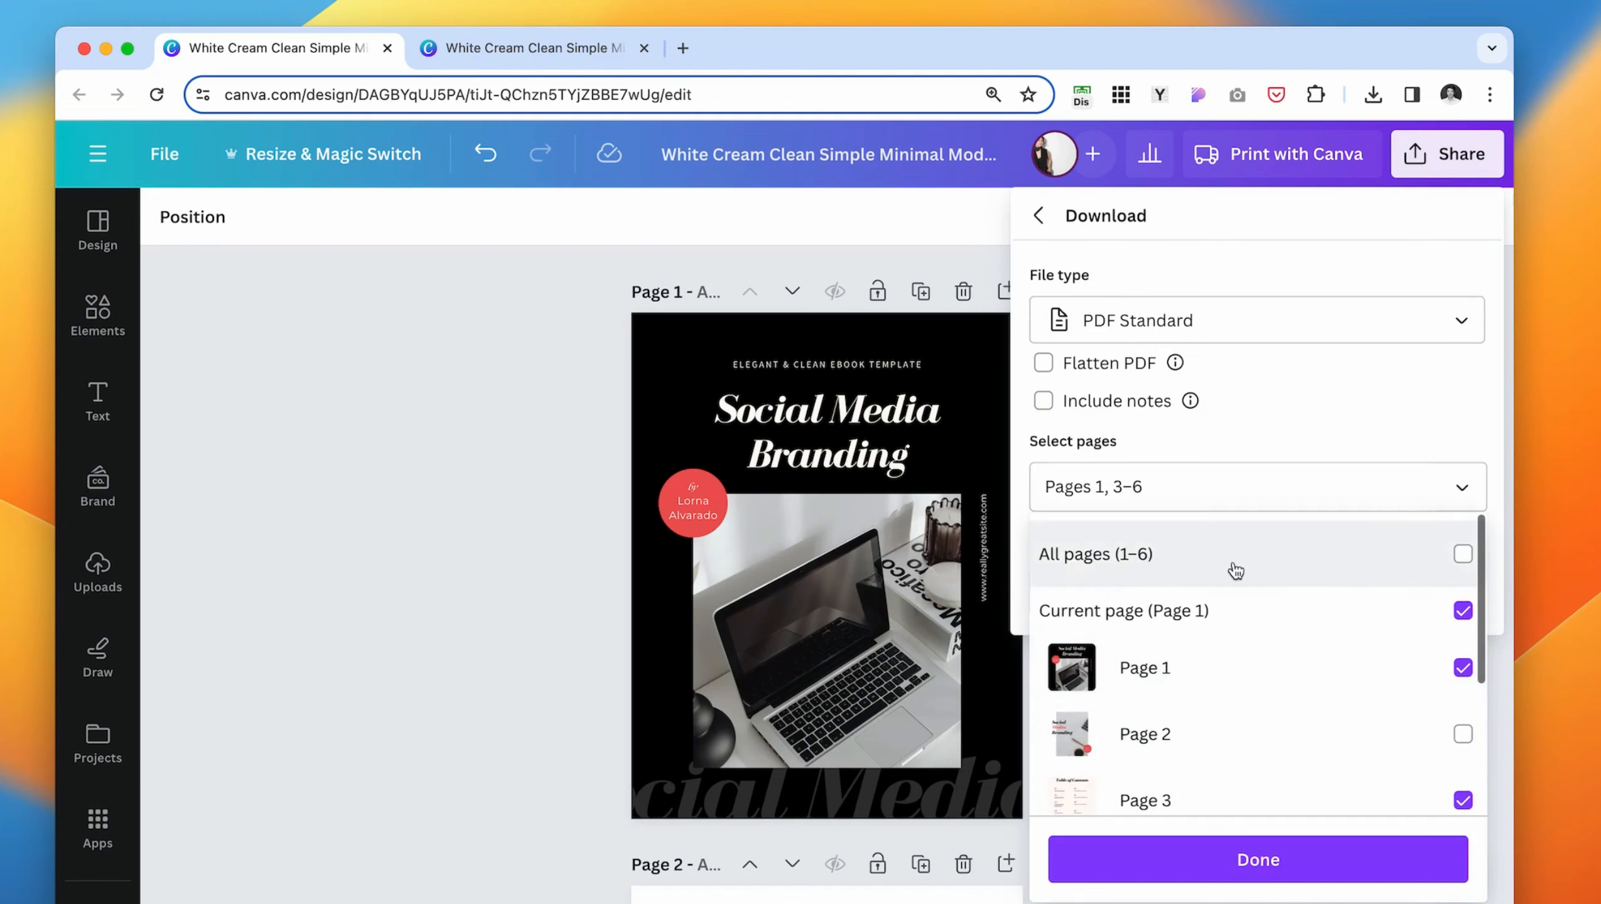
scroll(1147, 676, "down", 1)
scroll(1147, 676, "down", 1)
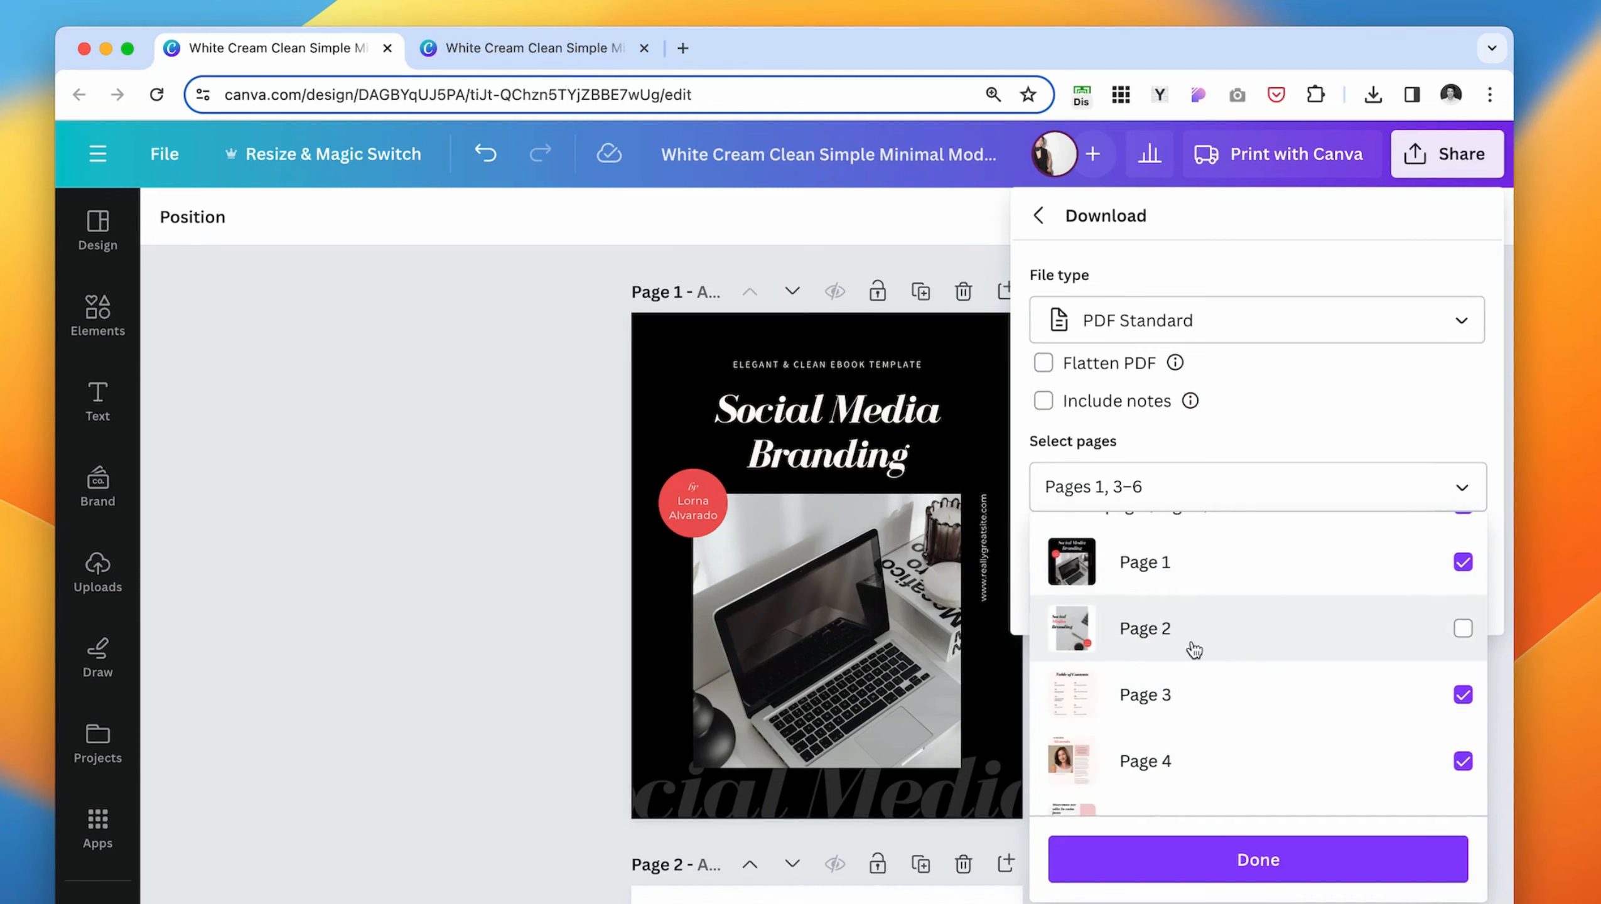
left_click(1242, 867)
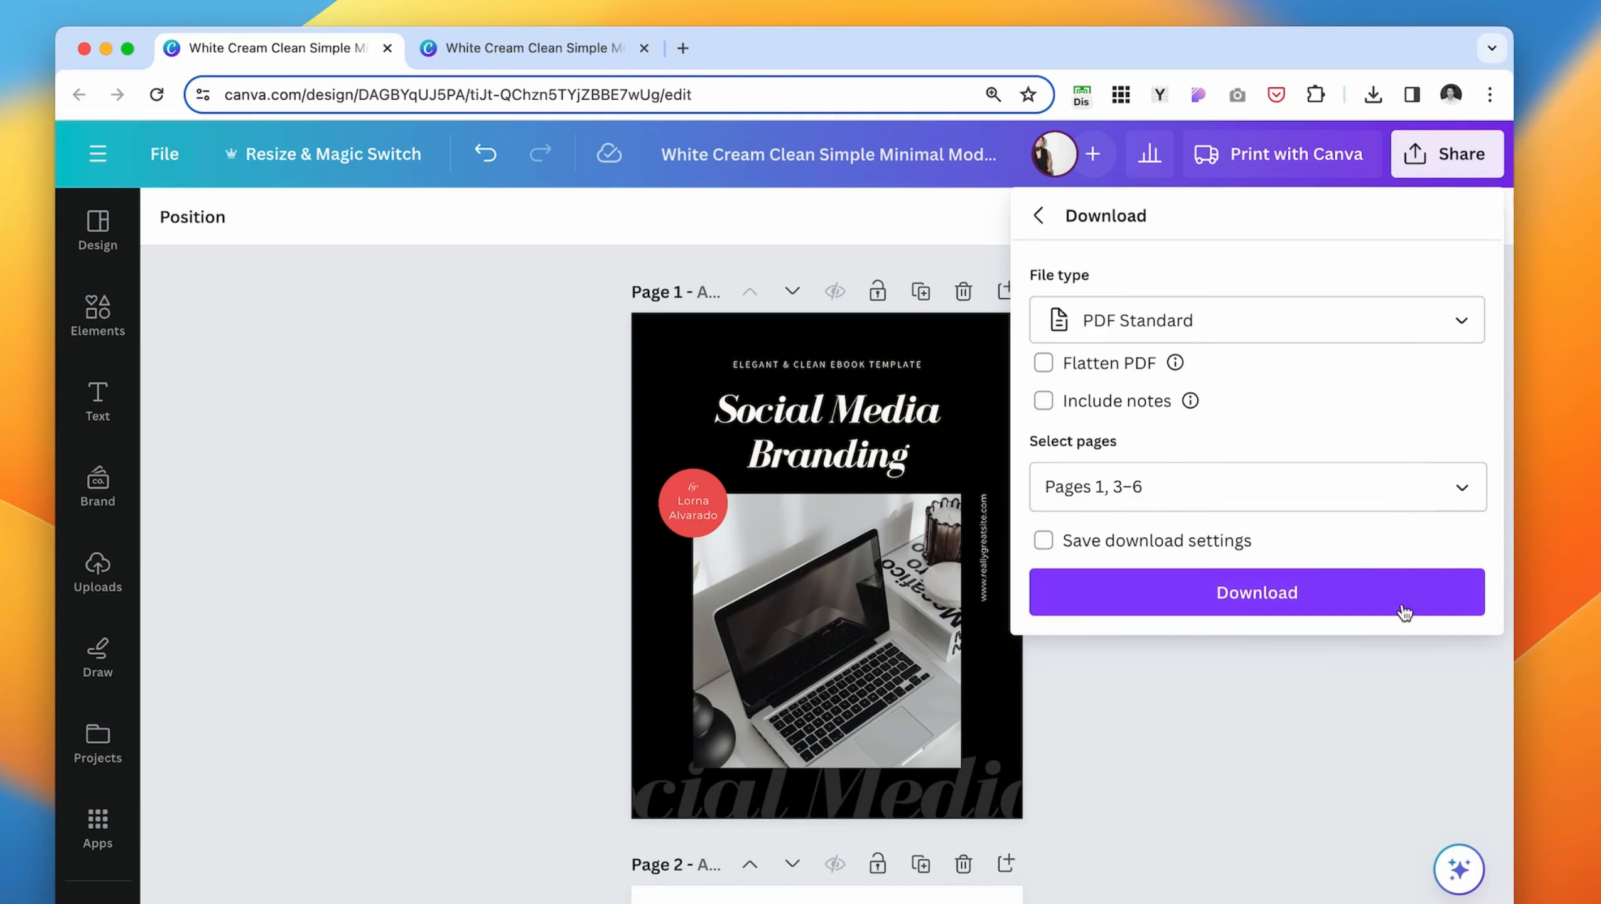
left_click(1379, 597)
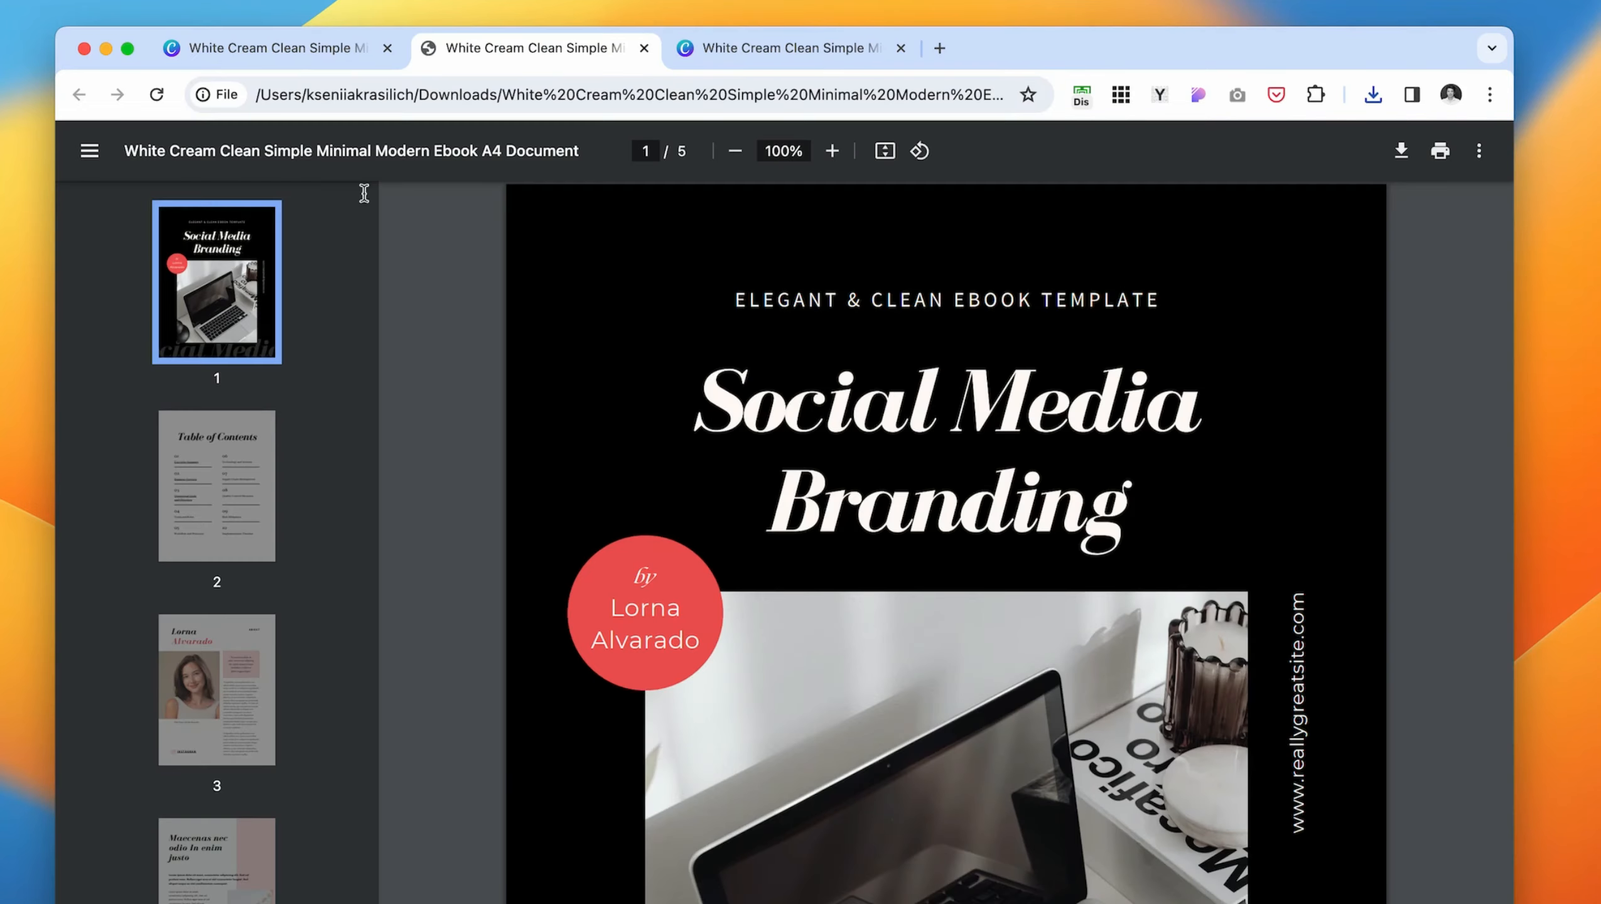
- Look through the downloaded PDF, testing a contents link and checking the "INSTAGRAM" label's link on the About page
scroll(748, 679, "down", 20)
scroll(748, 679, "up", 20)
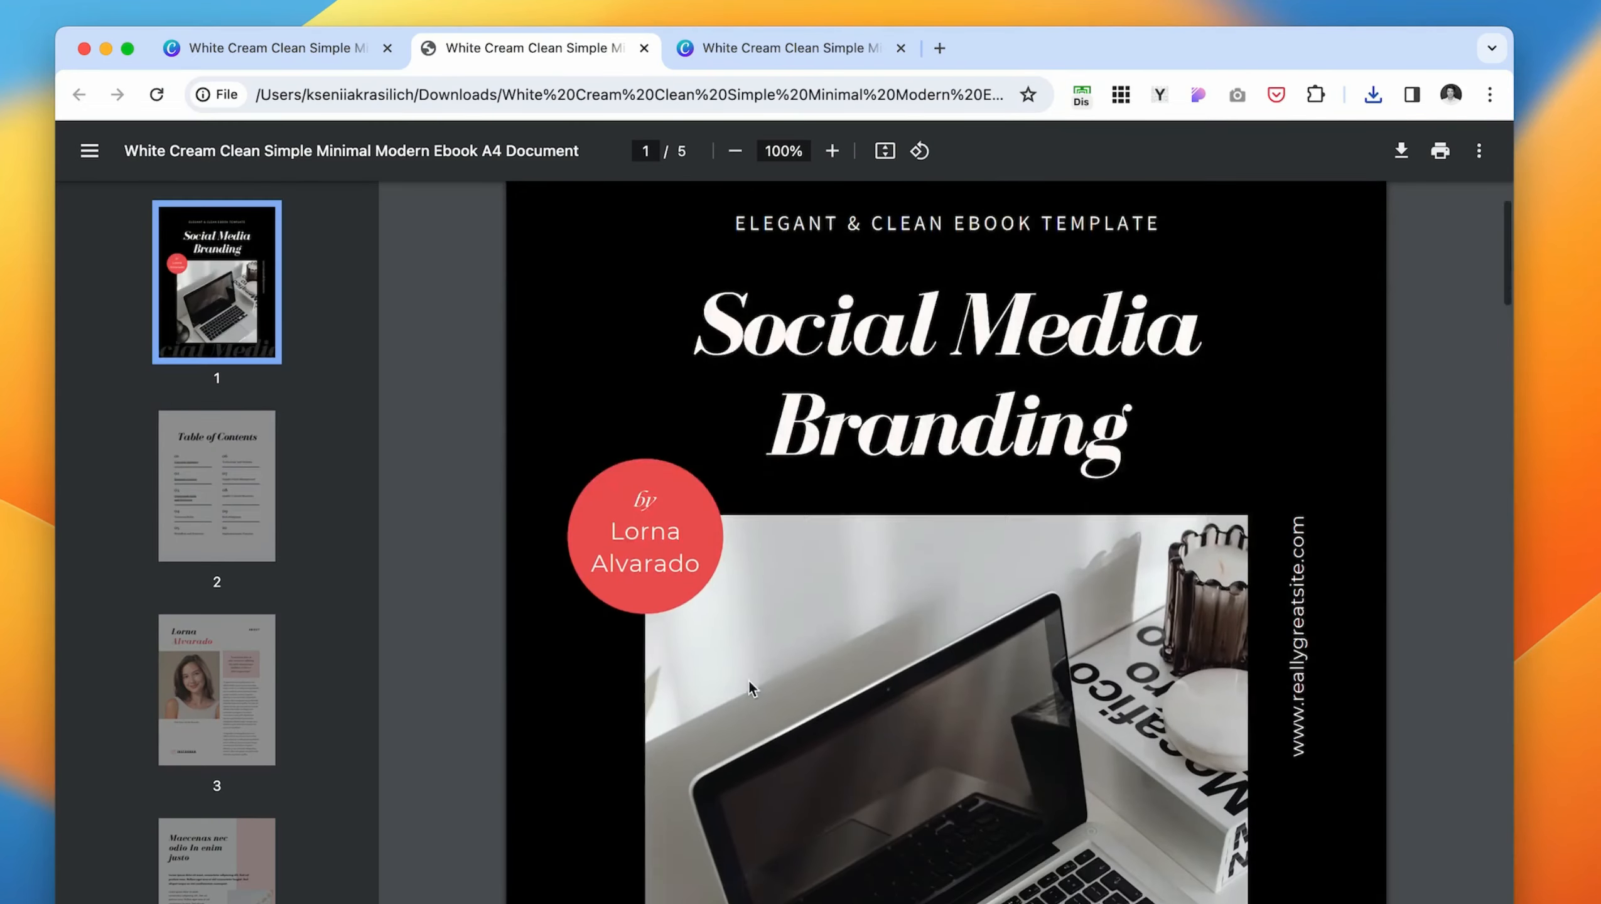
scroll(747, 679, "down", 15)
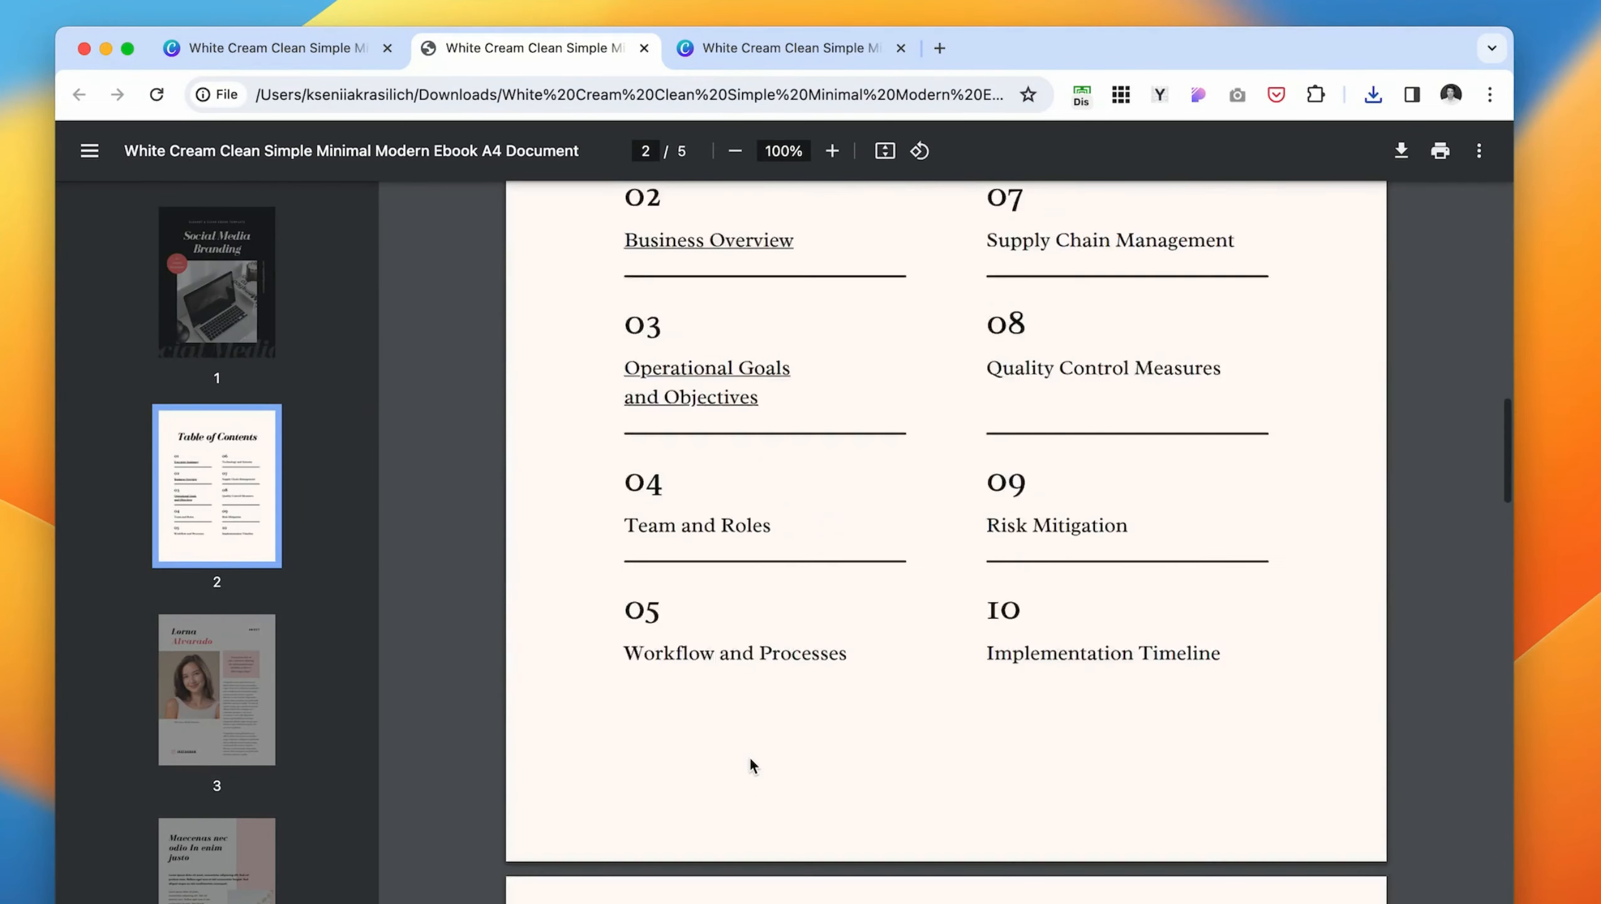
scroll(750, 765, "up", 10)
scroll(721, 684, "down", 3)
left_click(675, 633)
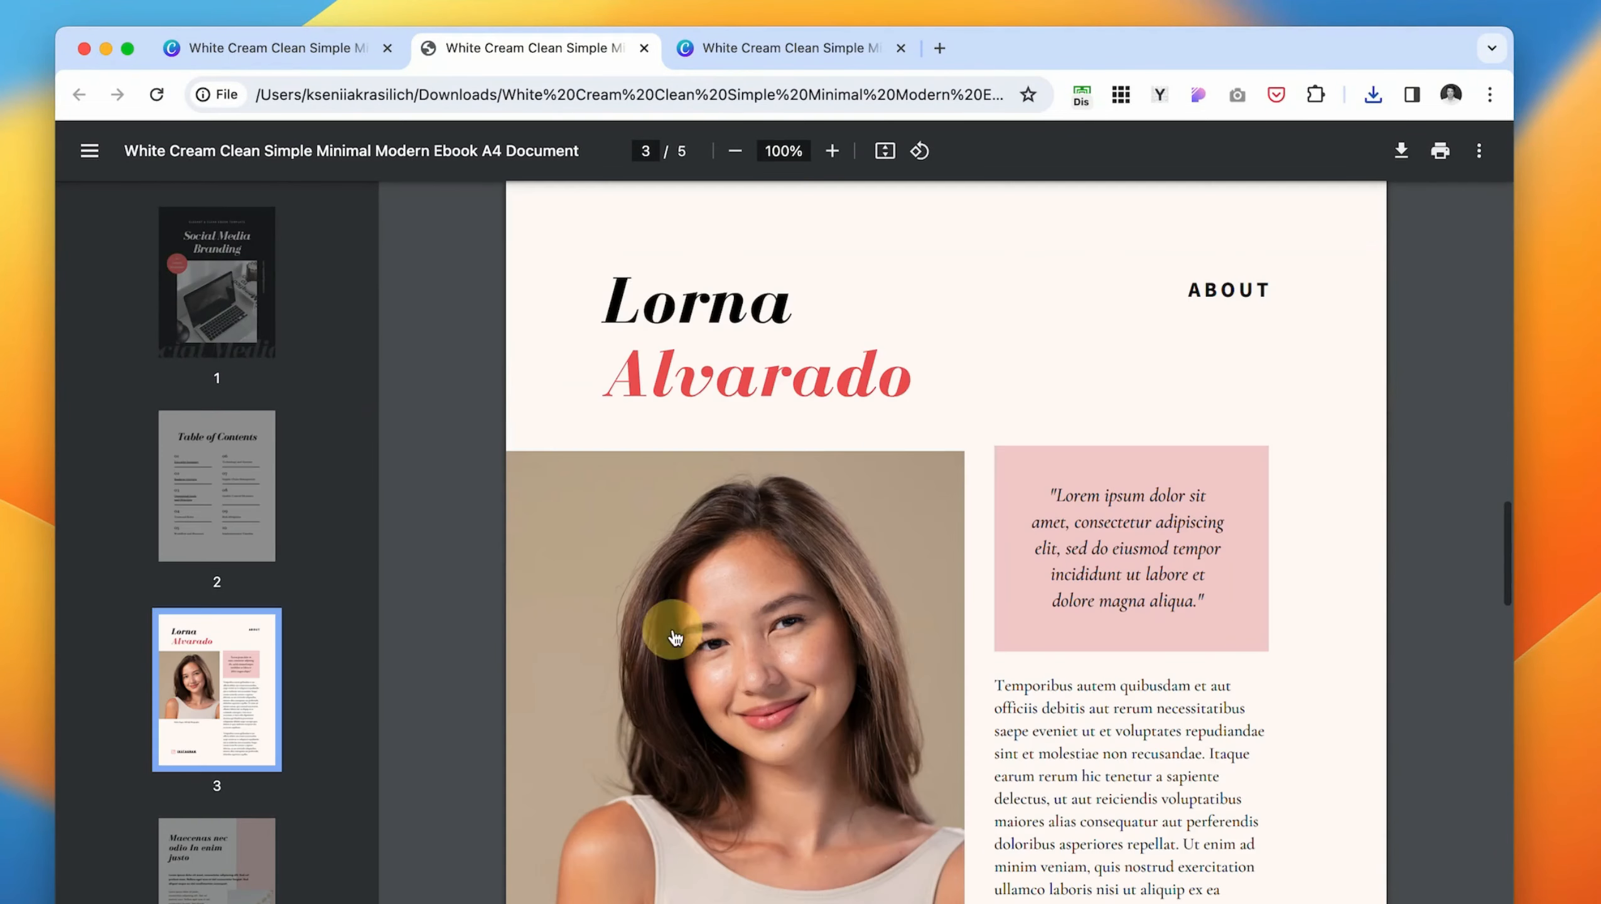
scroll(1058, 608, "down", 10)
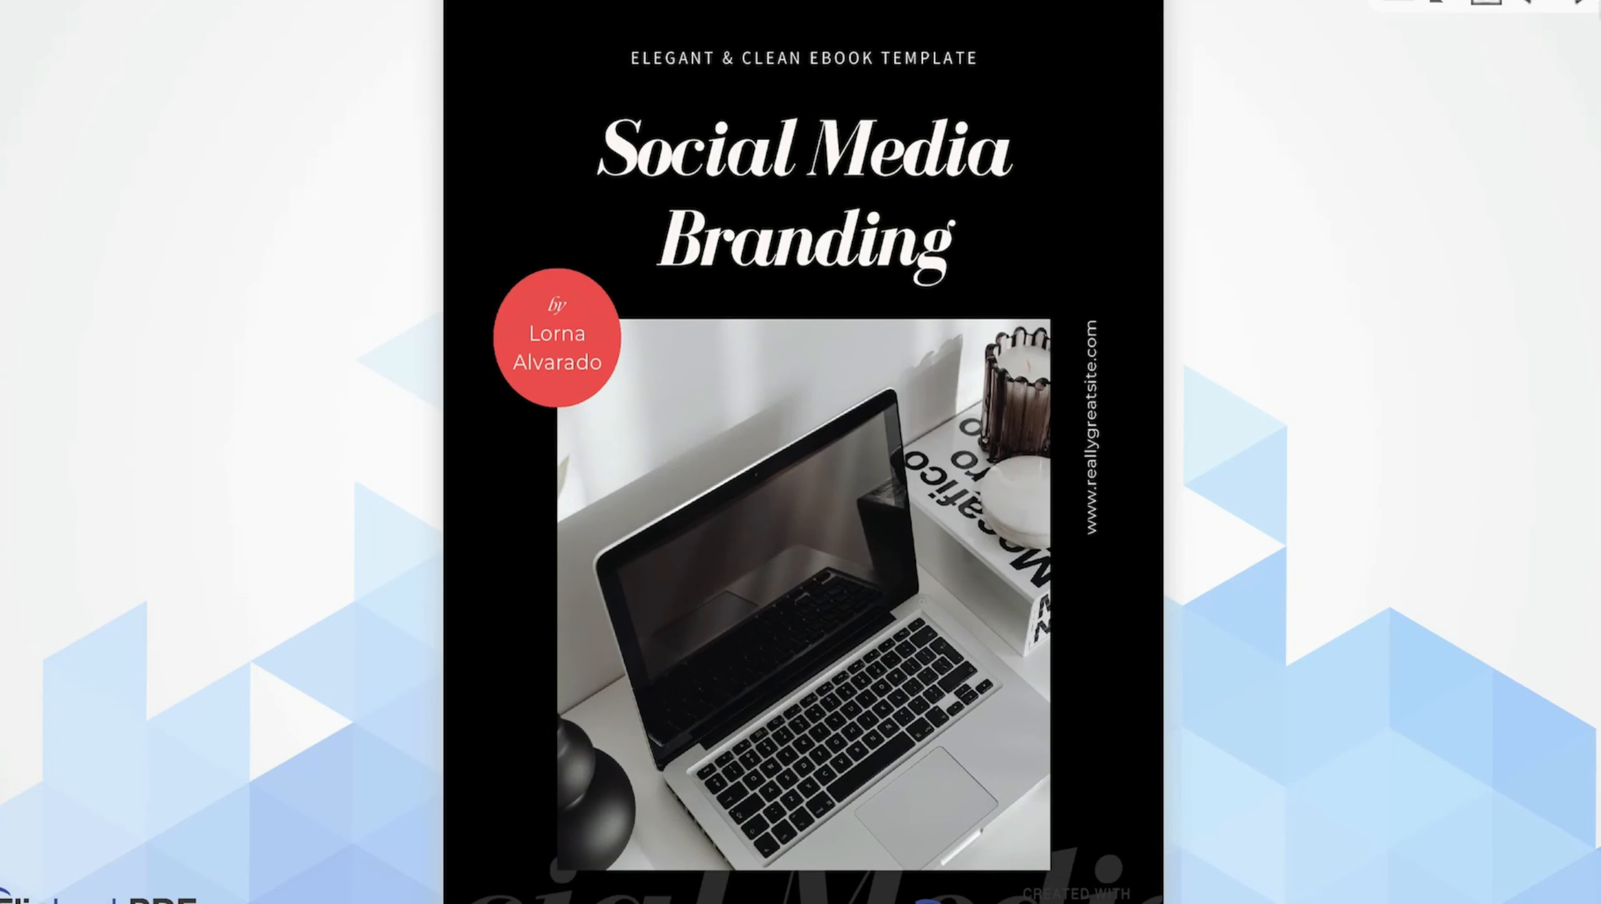
- Turn the pages of the ebook's flipbook version past the table of contents
left_click(1584, 5)
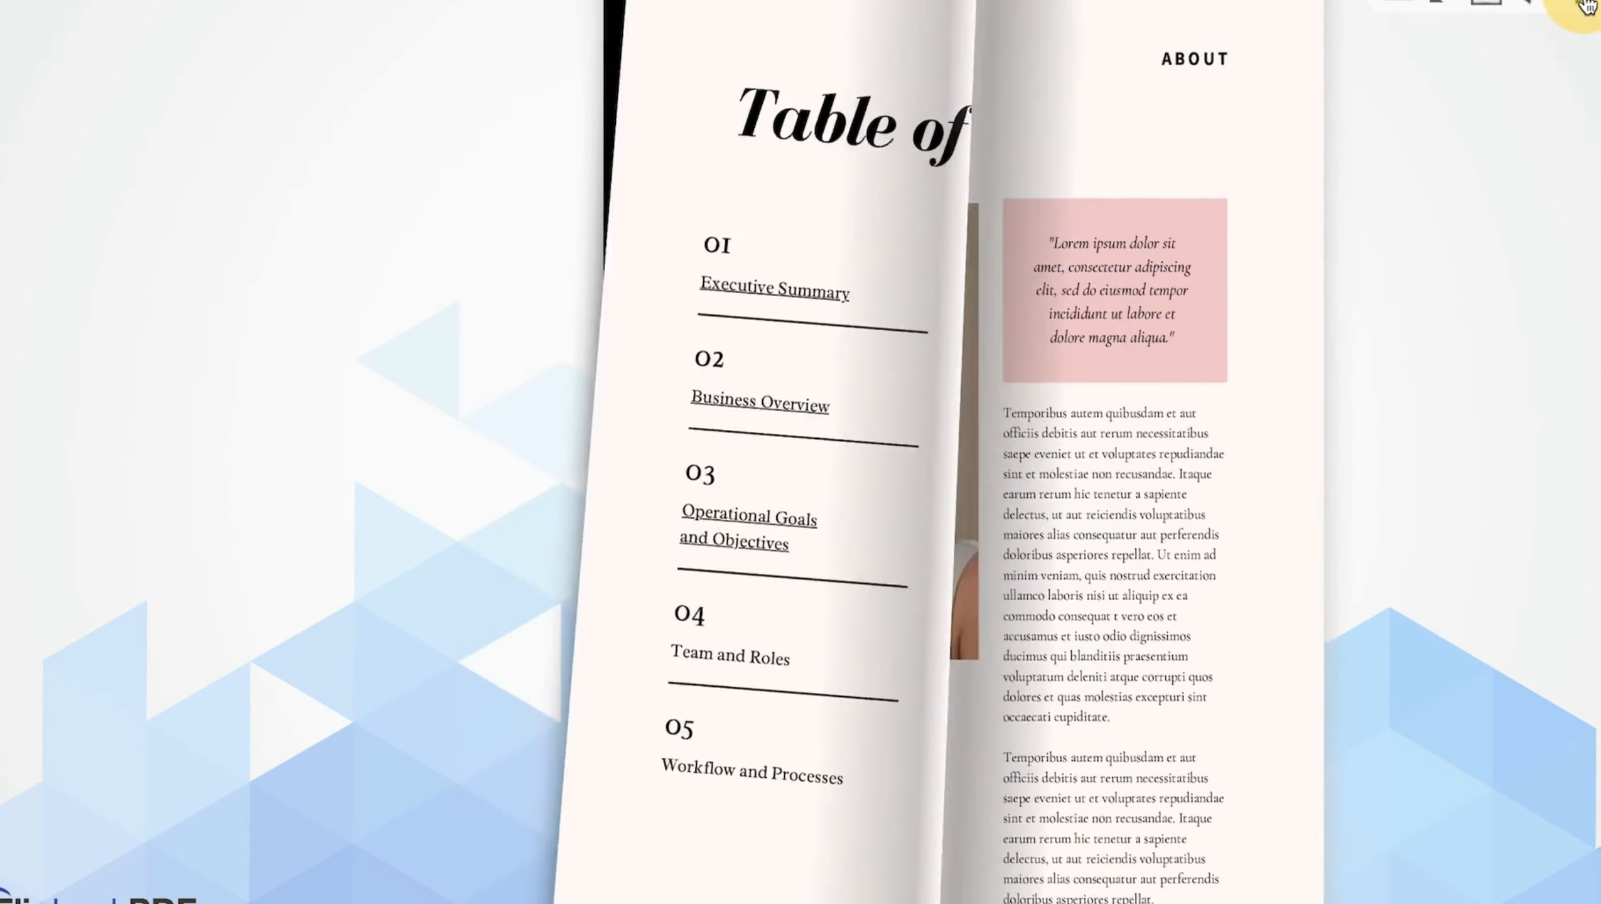